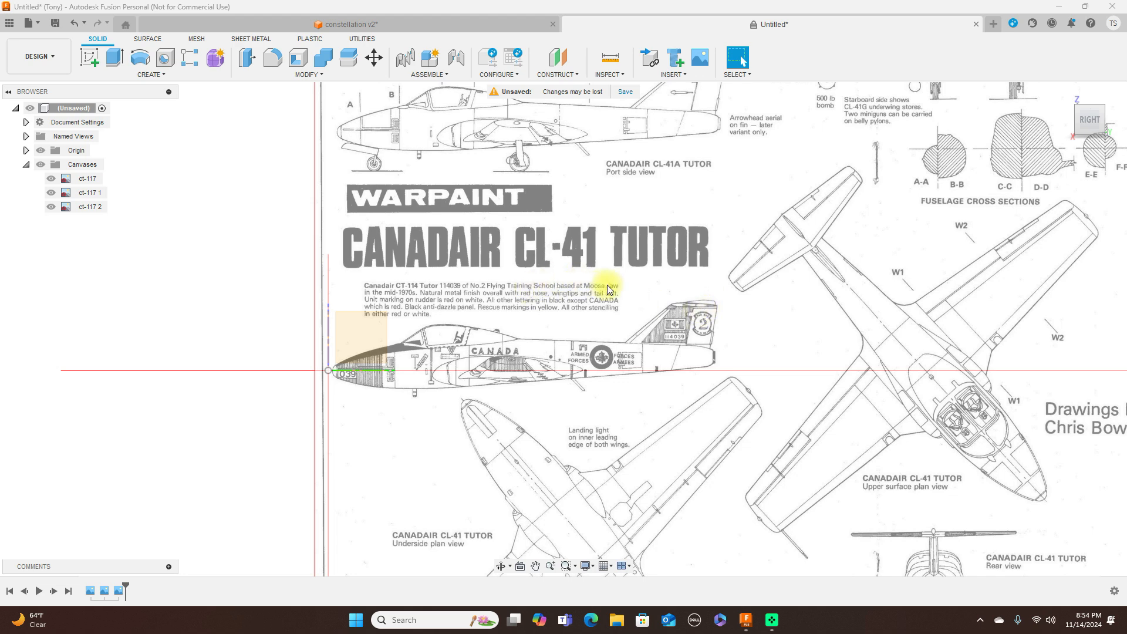
Step: Examine the Tutor drawing's side views, front view, plan view and fuselage cross sections
scroll(555, 317, "up", 2)
middle_click_drag(554, 317, 642, 312)
scroll(655, 273, "down", 2)
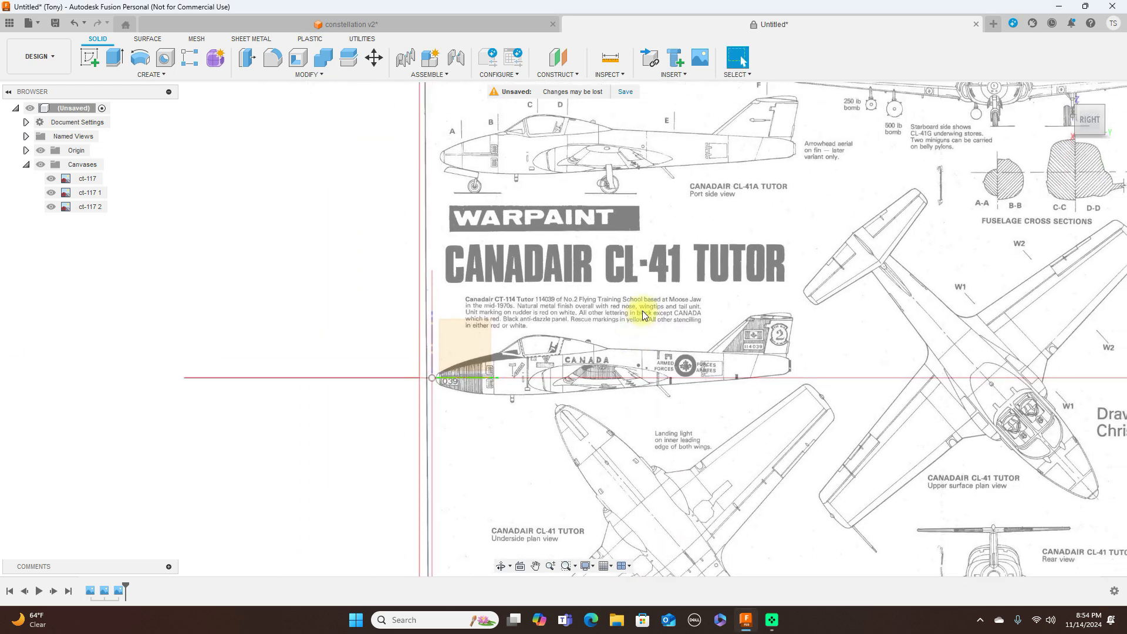
middle_click_drag(821, 253, 573, 266)
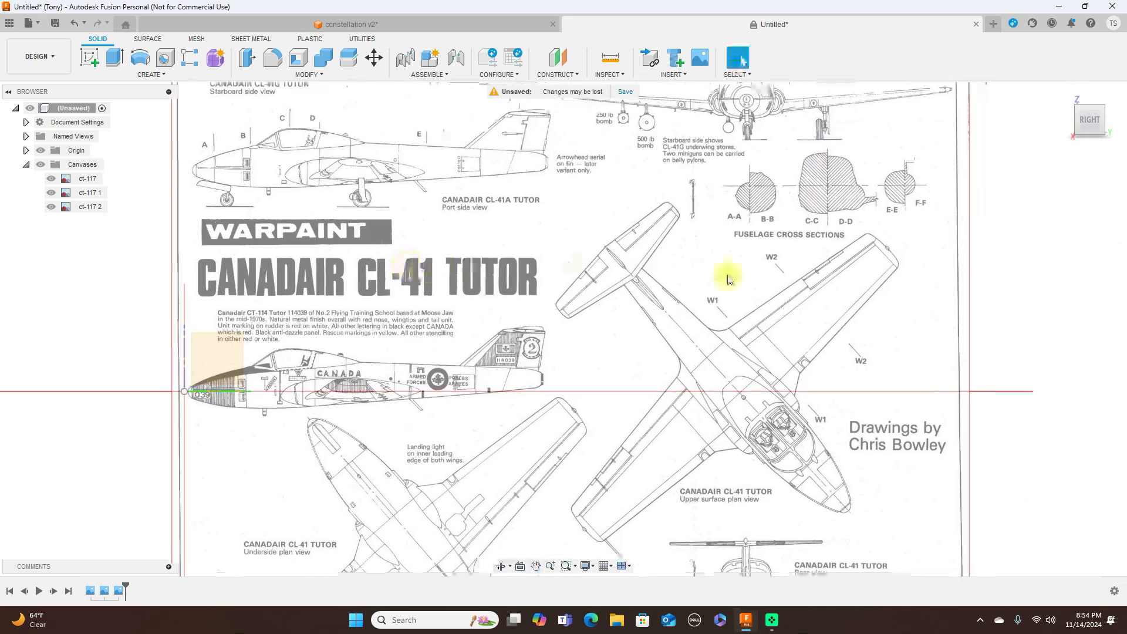
scroll(819, 177, "up", 1)
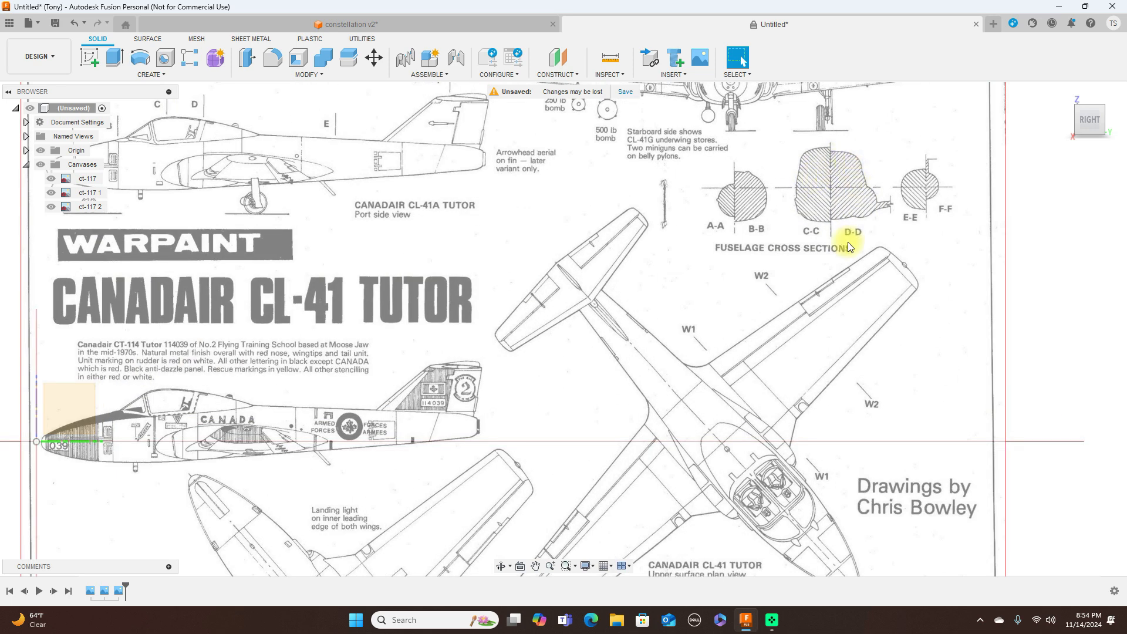
scroll(848, 242, "up", 1)
scroll(847, 241, "down", 2)
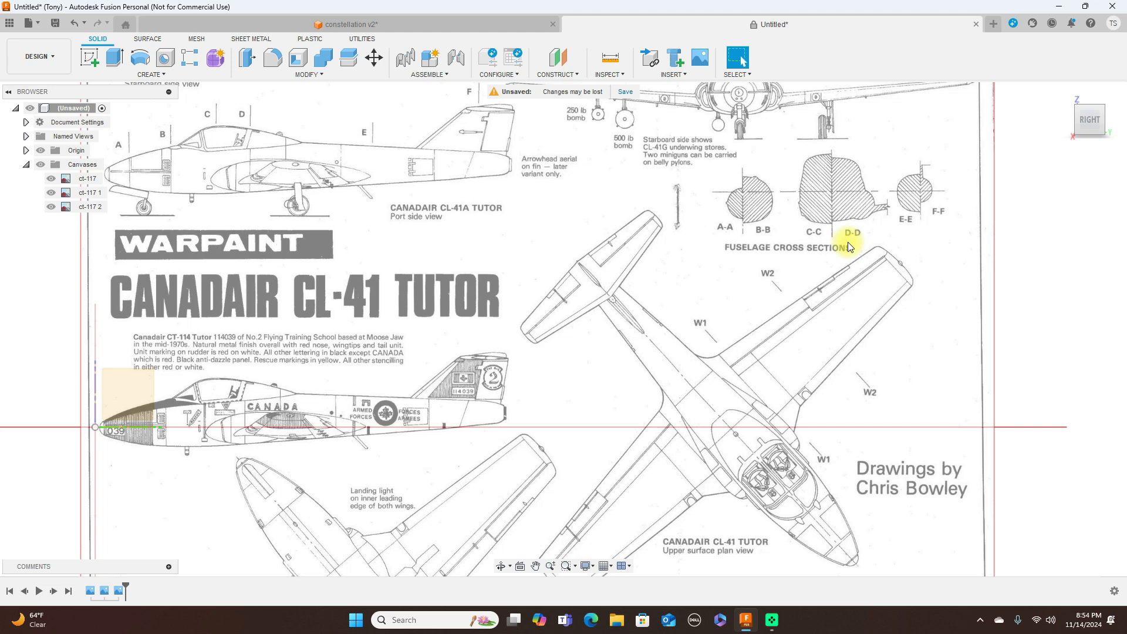
scroll(848, 242, "up", 2)
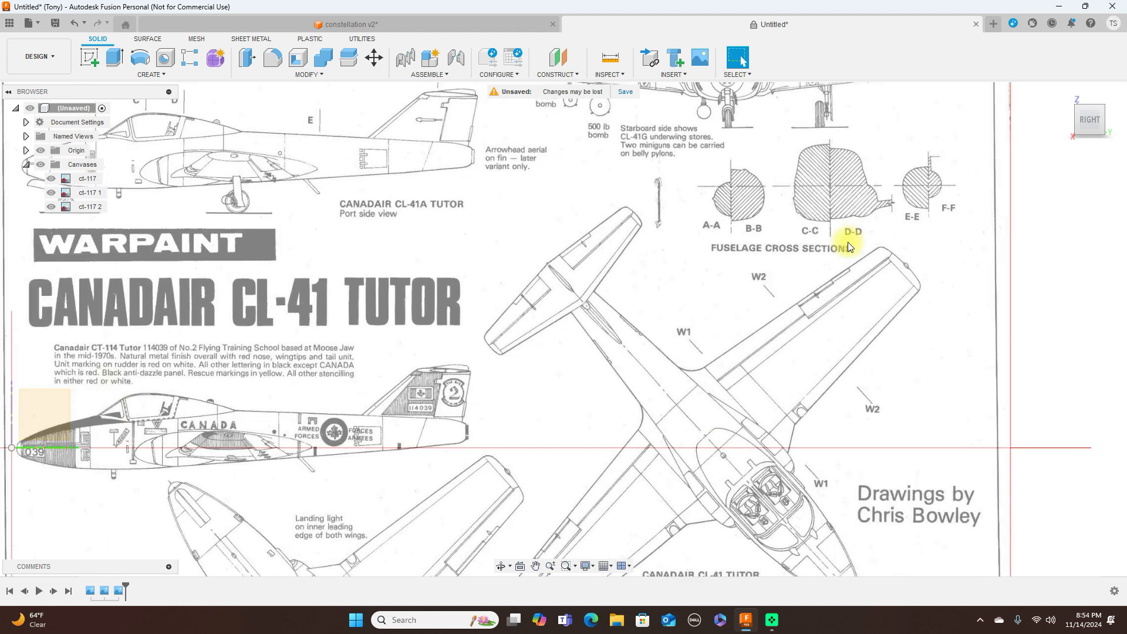
middle_click_drag(847, 241, 840, 288)
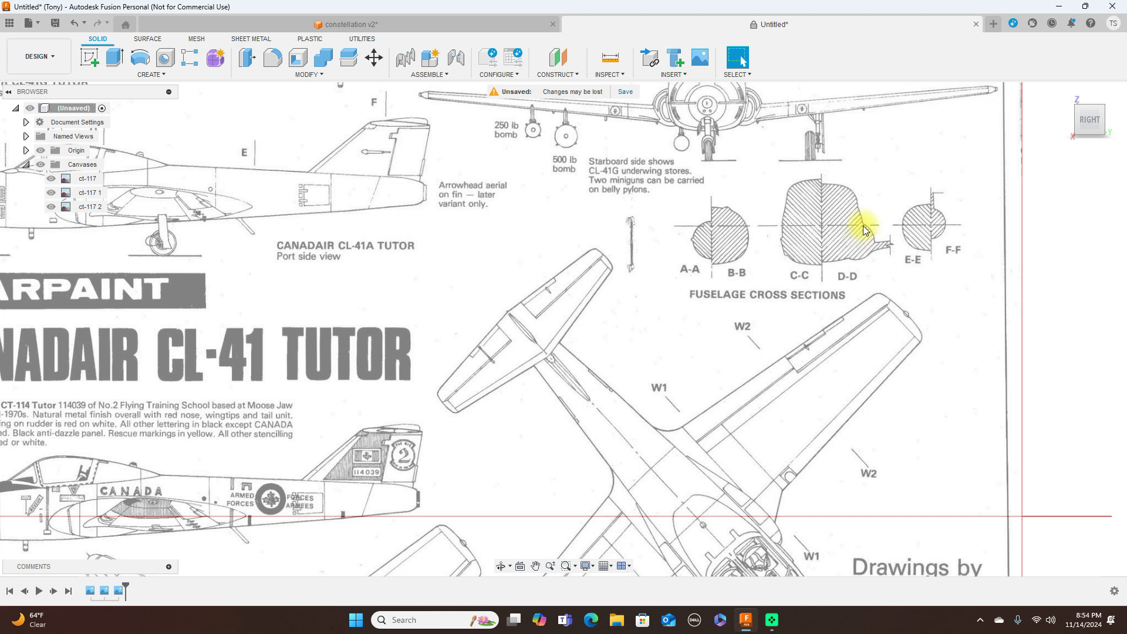
middle_click_drag(730, 271, 776, 302)
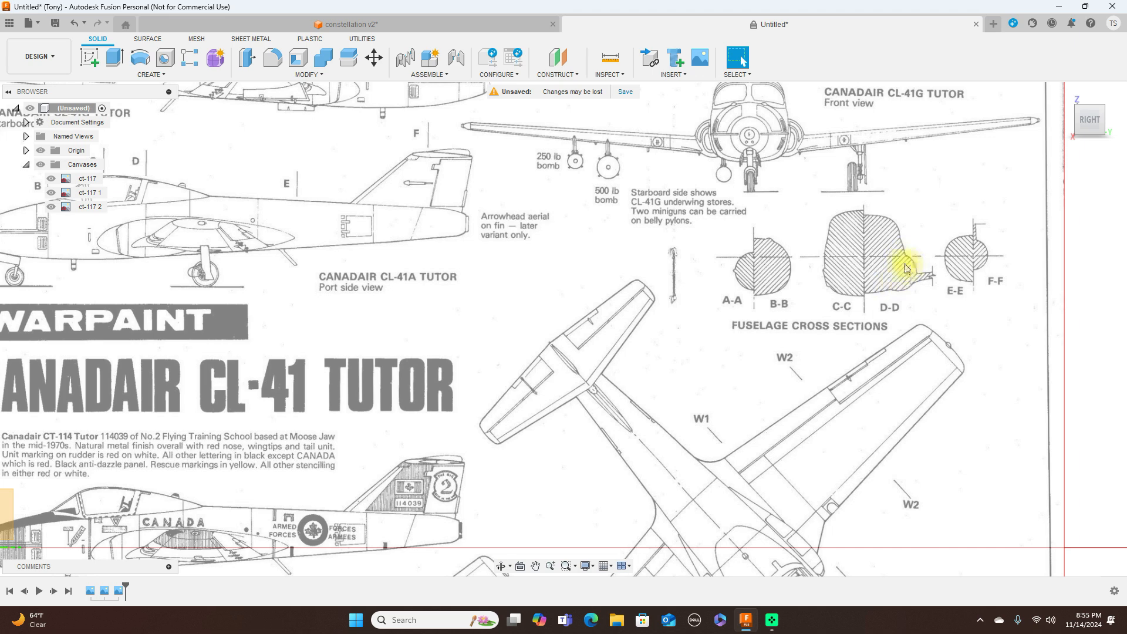
scroll(747, 352, "down", 2)
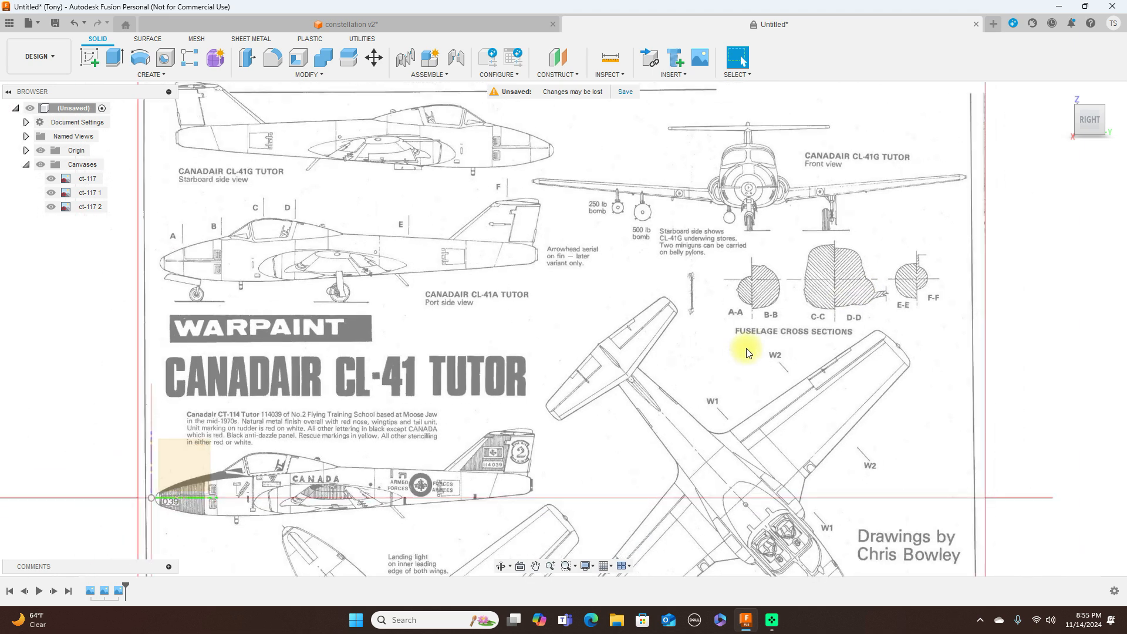
scroll(800, 314, "down", 2)
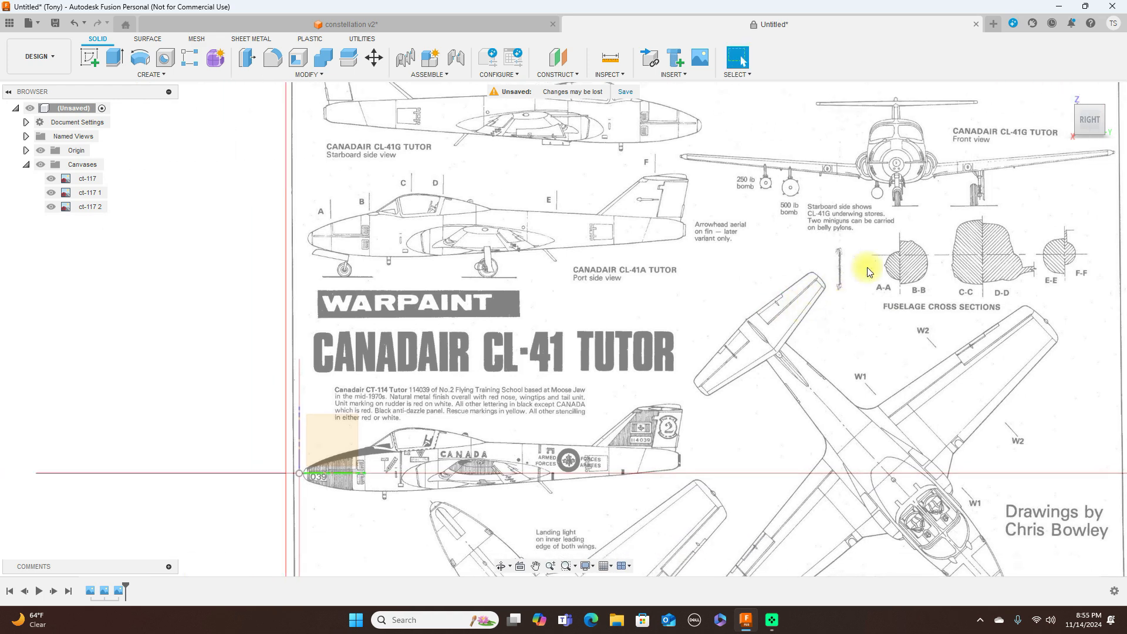
middle_click_drag(856, 331, 893, 239)
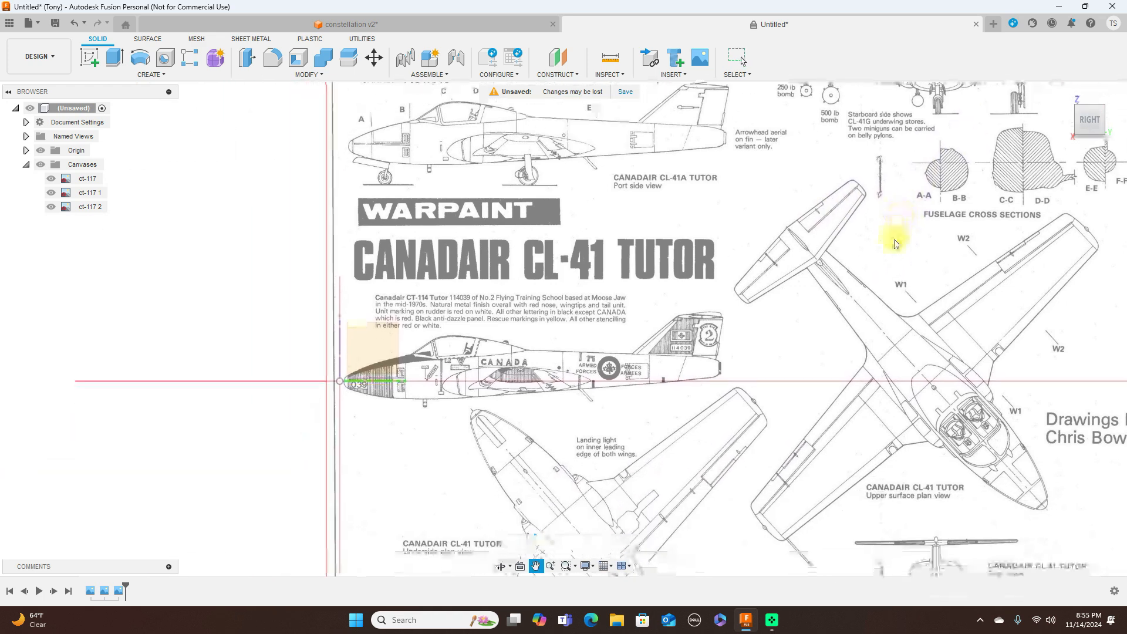
scroll(844, 266, "up", 2)
middle_click_drag(813, 284, 869, 257)
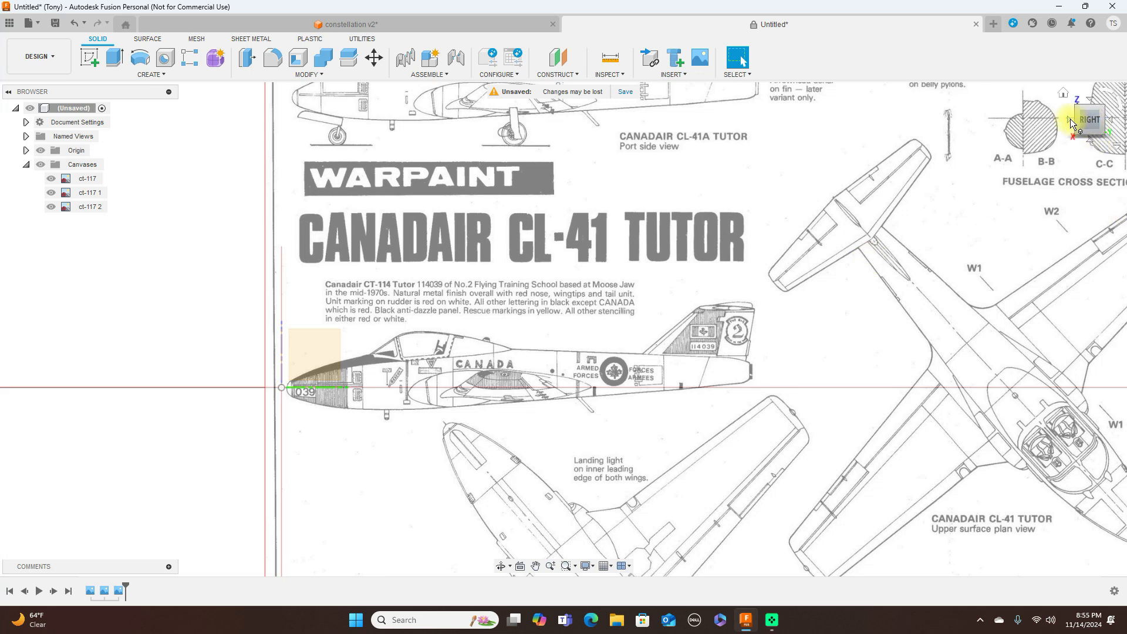
Step: Start a form and sketch a T-spline cylinder about 352 mm in diameter, centred on the front-view fuselage
left_click(1070, 118)
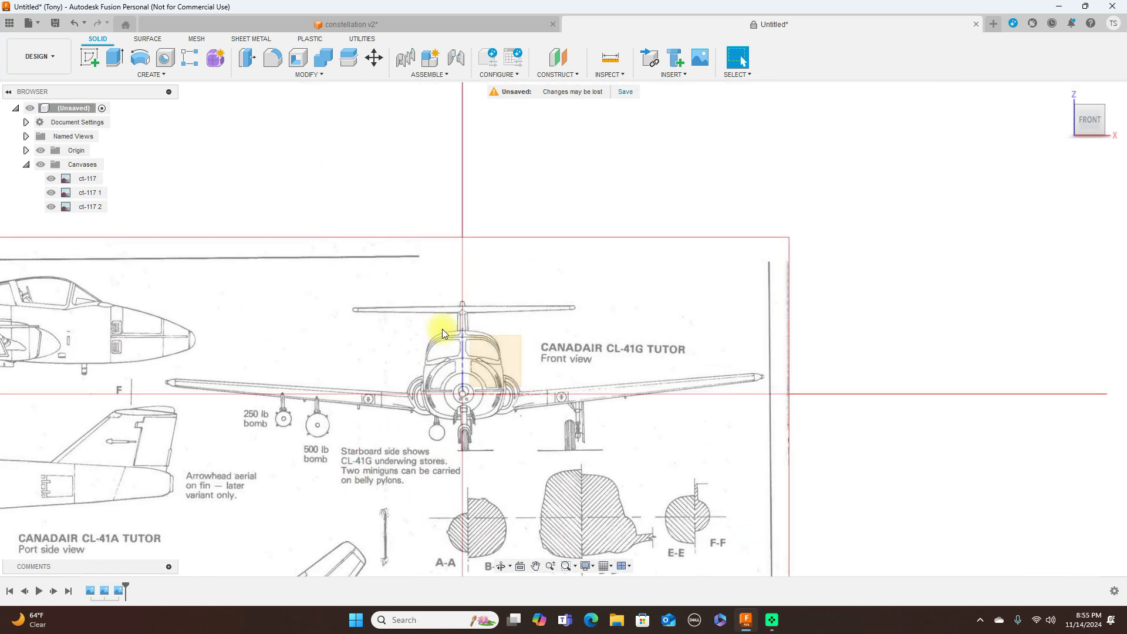
middle_click_drag(565, 333, 699, 266)
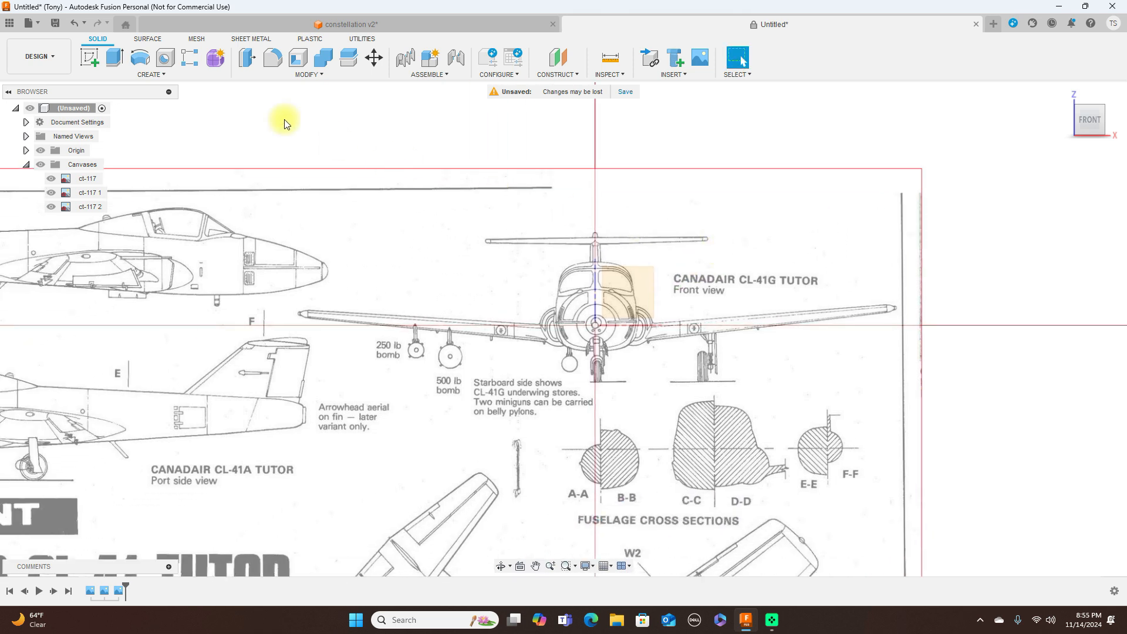
left_click(216, 65)
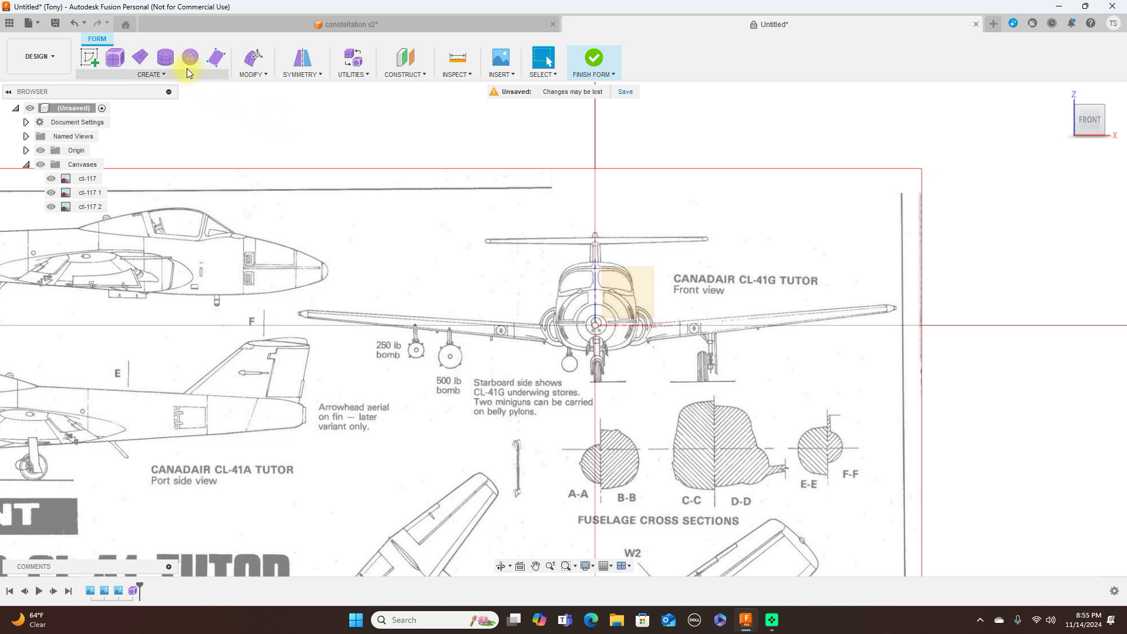
left_click(167, 59)
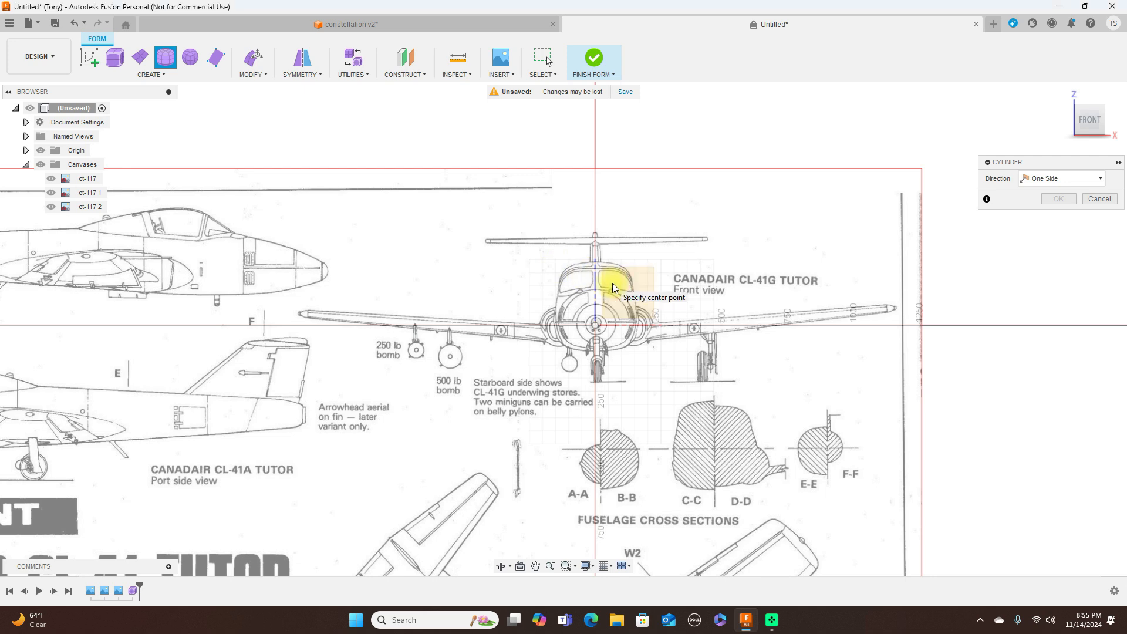
key("ctrl+c")
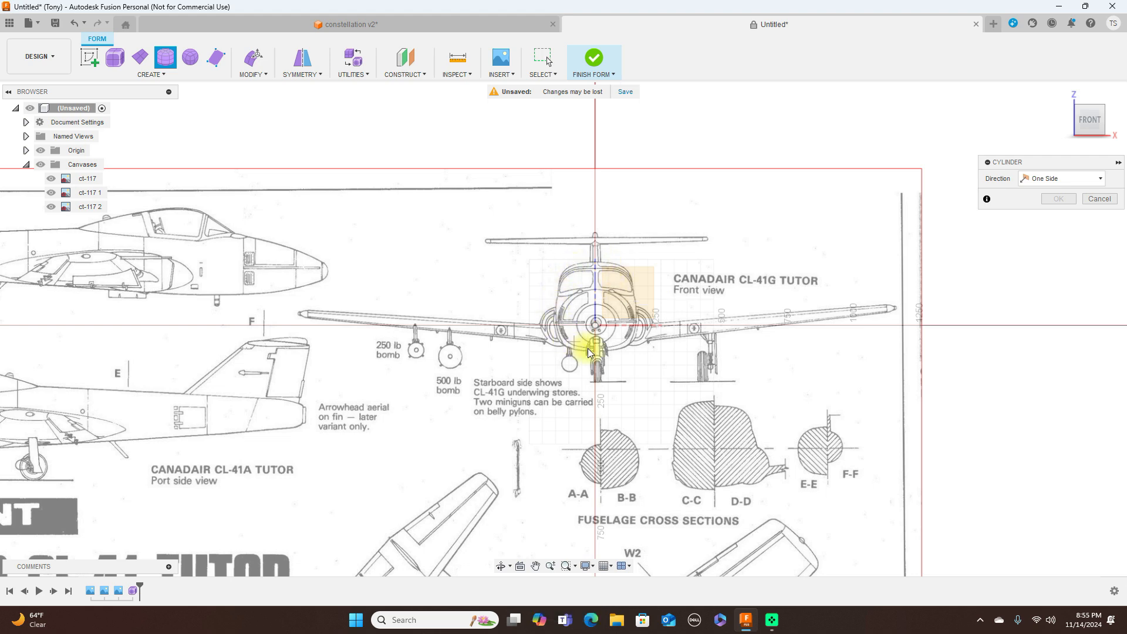
left_click(605, 317)
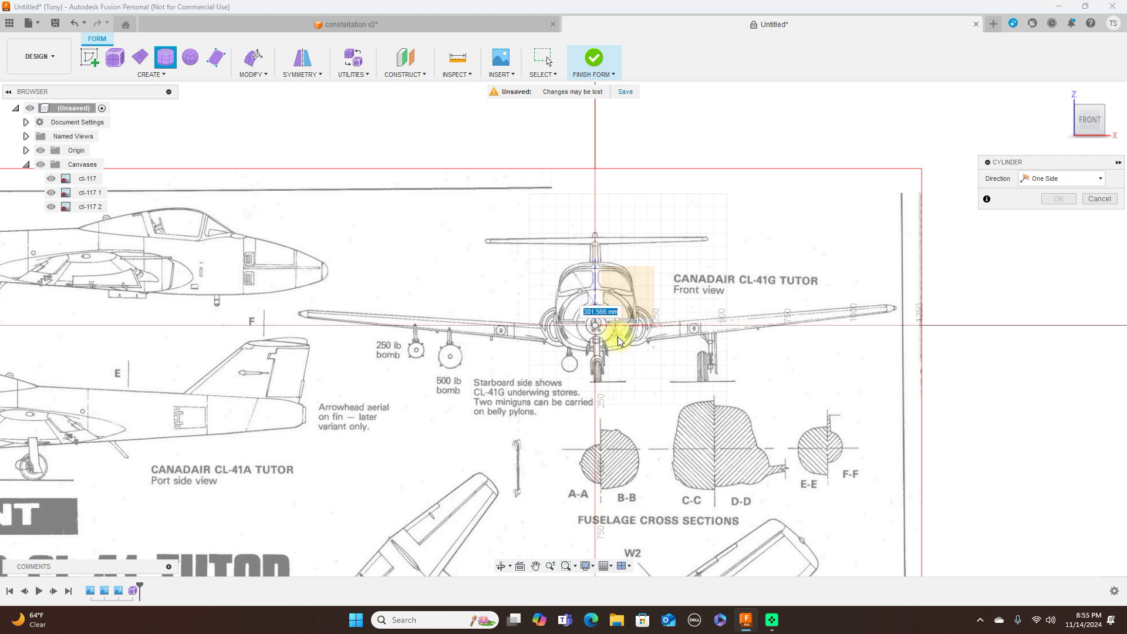
left_click(623, 348)
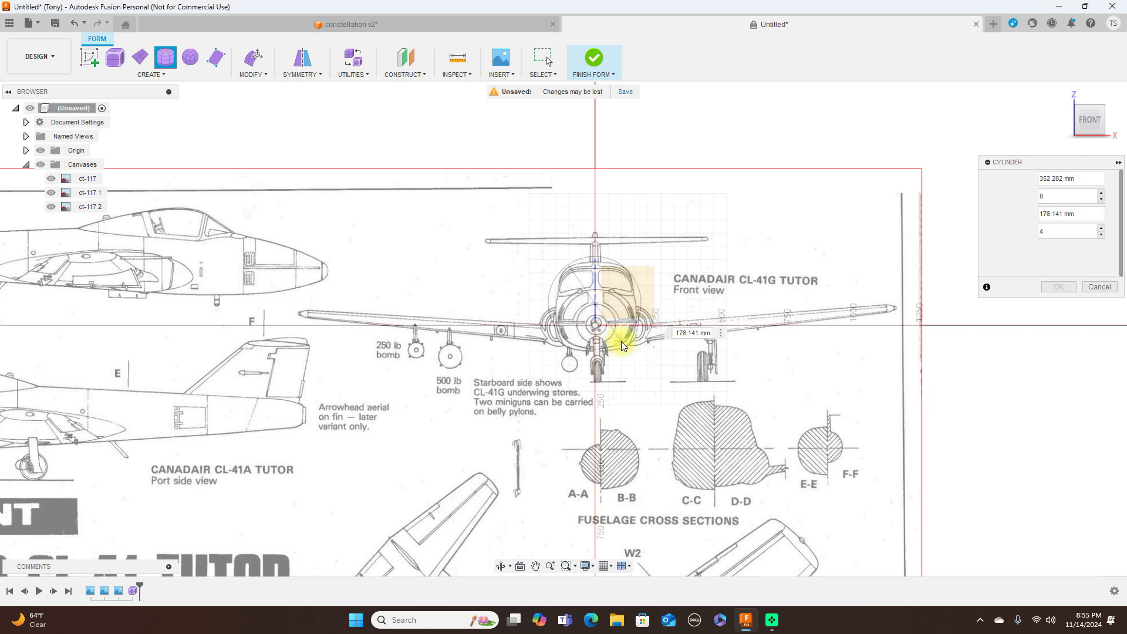
Step: In the right side view, extend the cylinder to a height of 1975 mm, from the nose to the tail end
left_click(1110, 120)
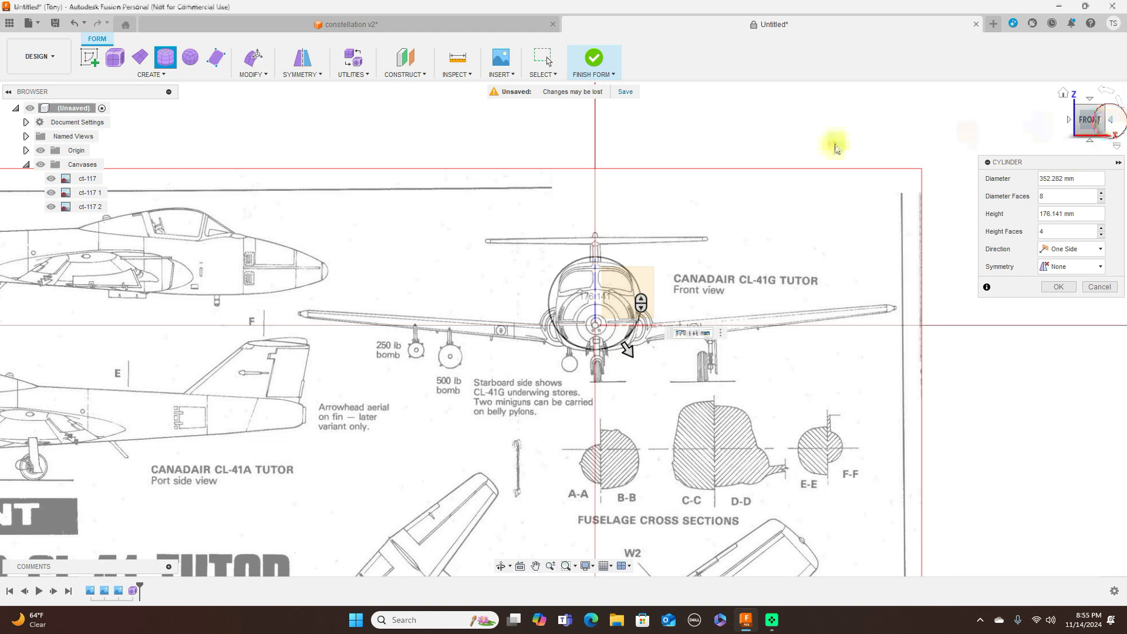
scroll(641, 194, "down", 2)
middle_click_drag(640, 195, 649, 258)
scroll(649, 258, "up", 4)
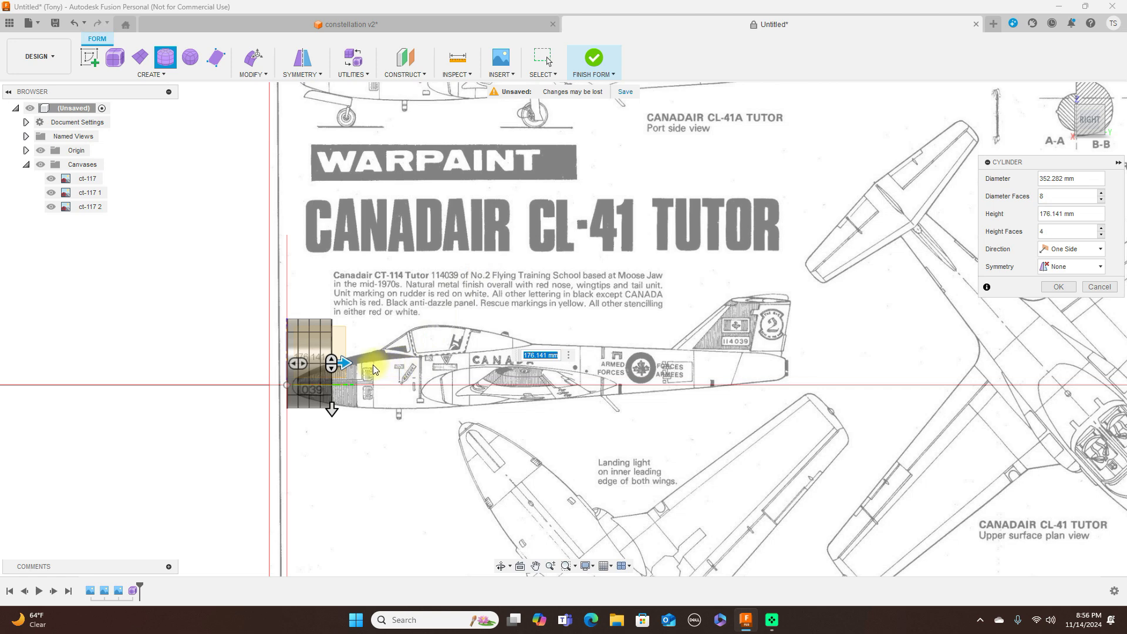
left_click_drag(348, 364, 800, 360)
scroll(796, 373, "up", 4)
scroll(797, 362, "down", 4)
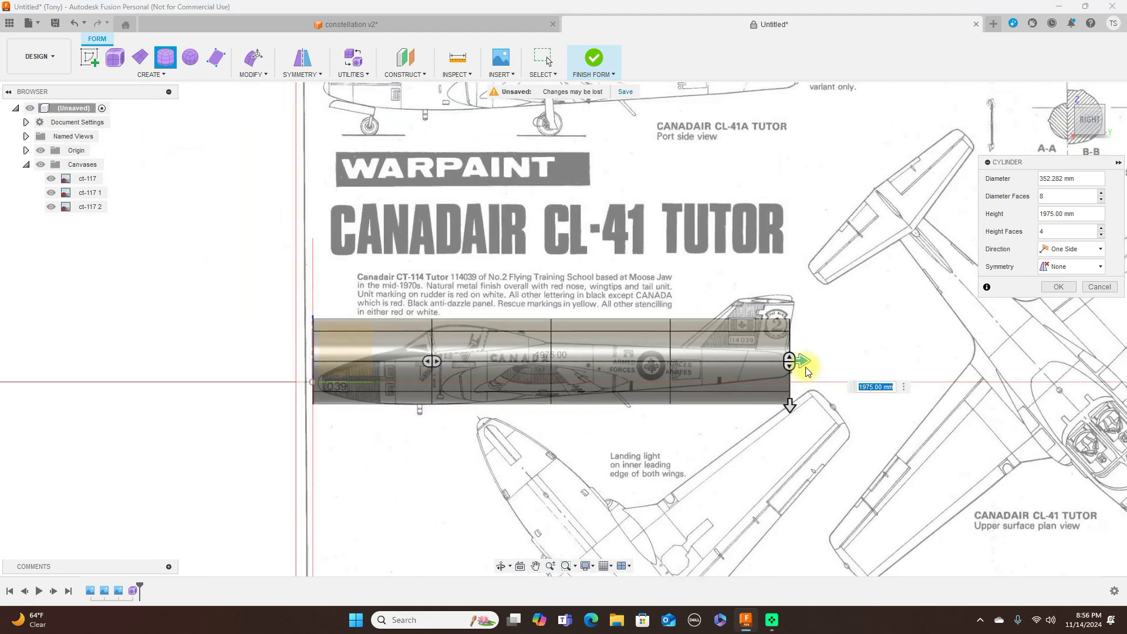
Step: Create the cylinder with 10 height faces and delete its two front rings of faces over the nose
left_click_drag(433, 361, 539, 363)
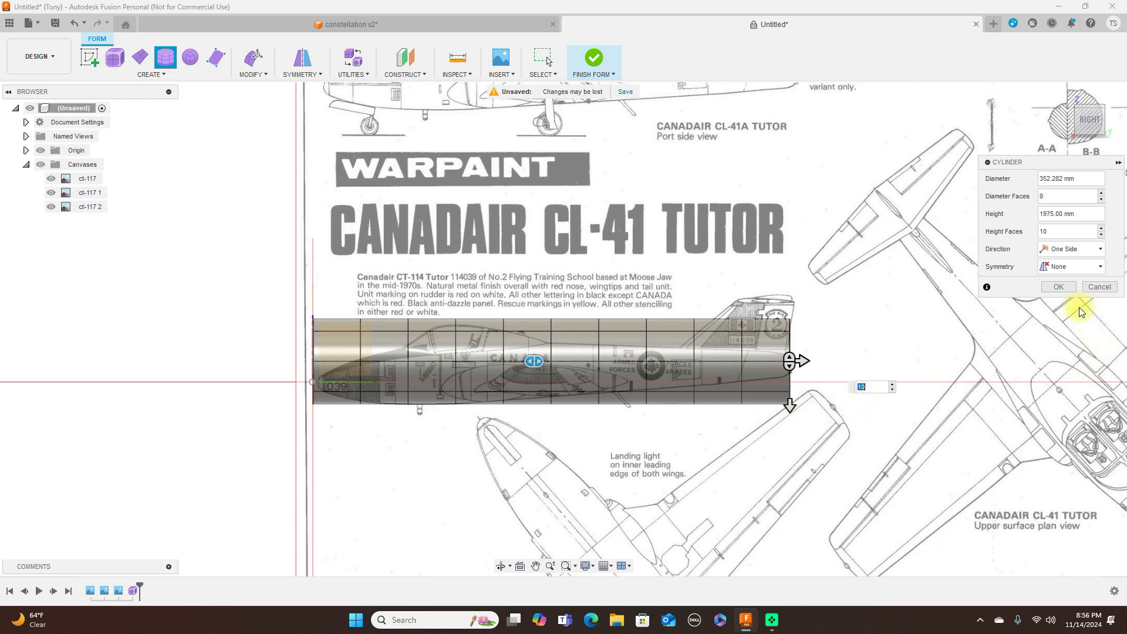
left_click(1059, 287)
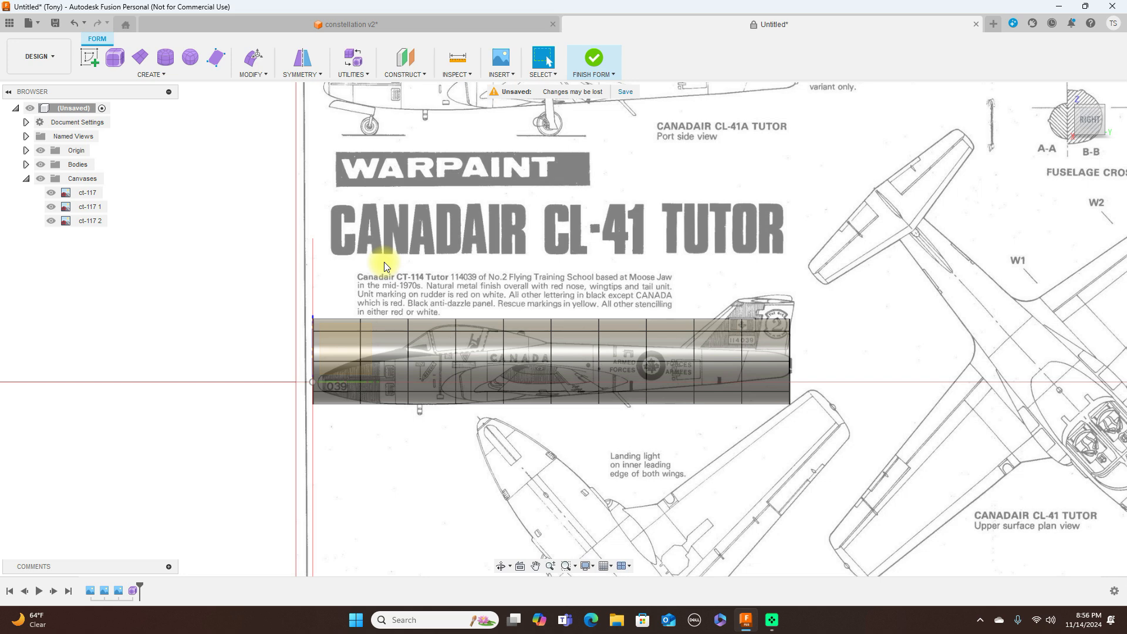
left_click_drag(384, 262, 273, 442)
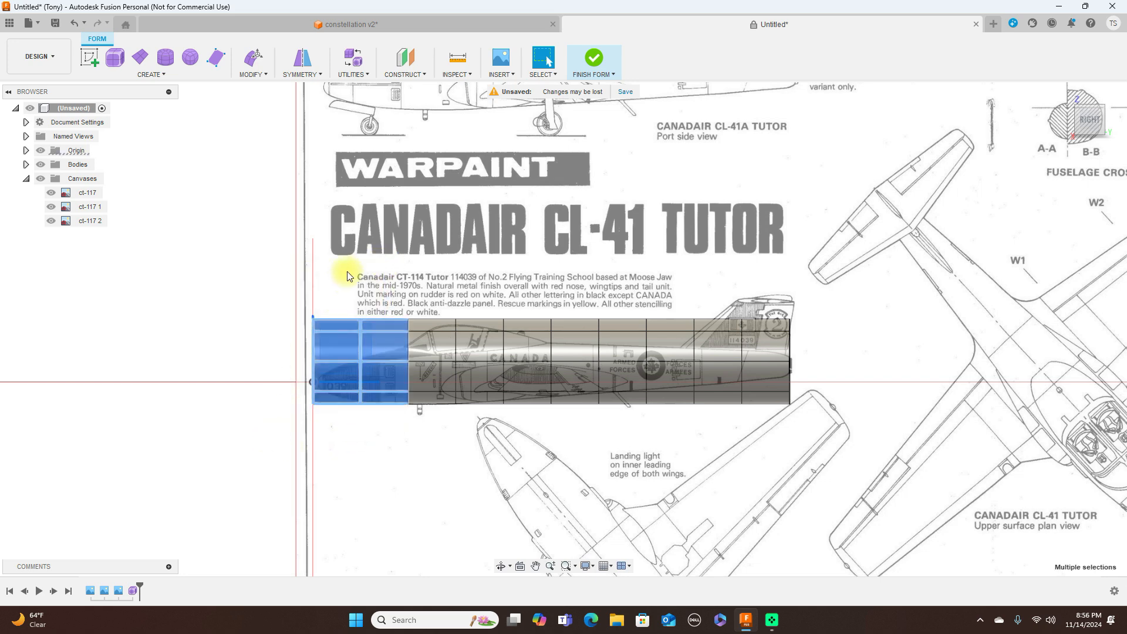
key("Delete")
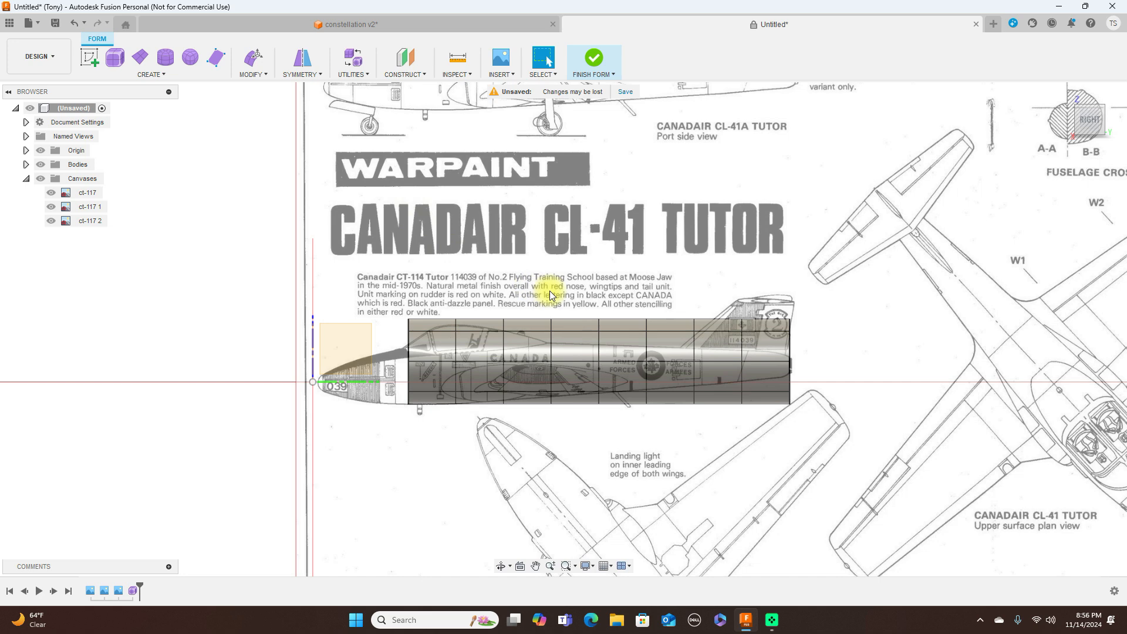
Step: Move the whole cylinder body about 10 mm forward and 16 mm down to fit the side-view fuselage
scroll(549, 270, "up", 2)
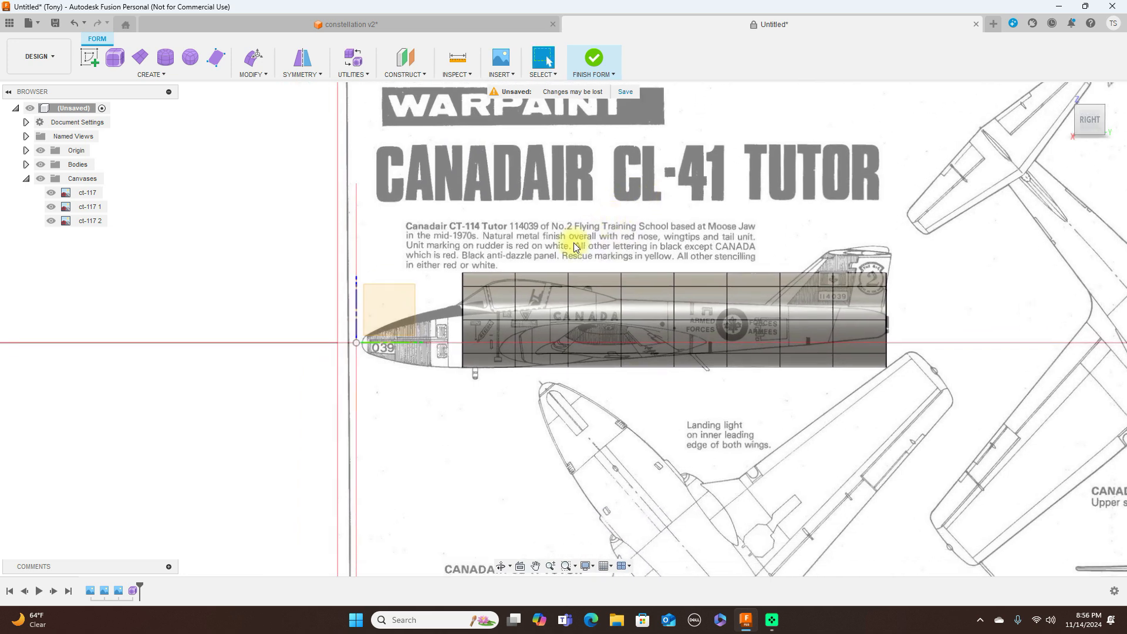
left_click_drag(442, 439, 911, 424)
right_click(782, 211)
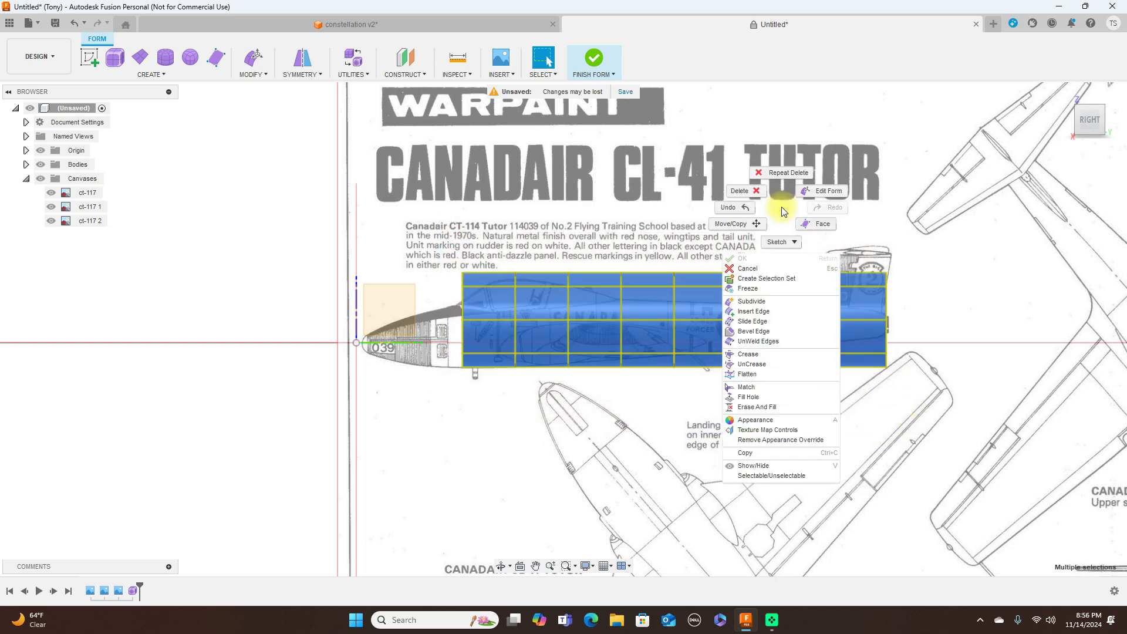
left_click(733, 224)
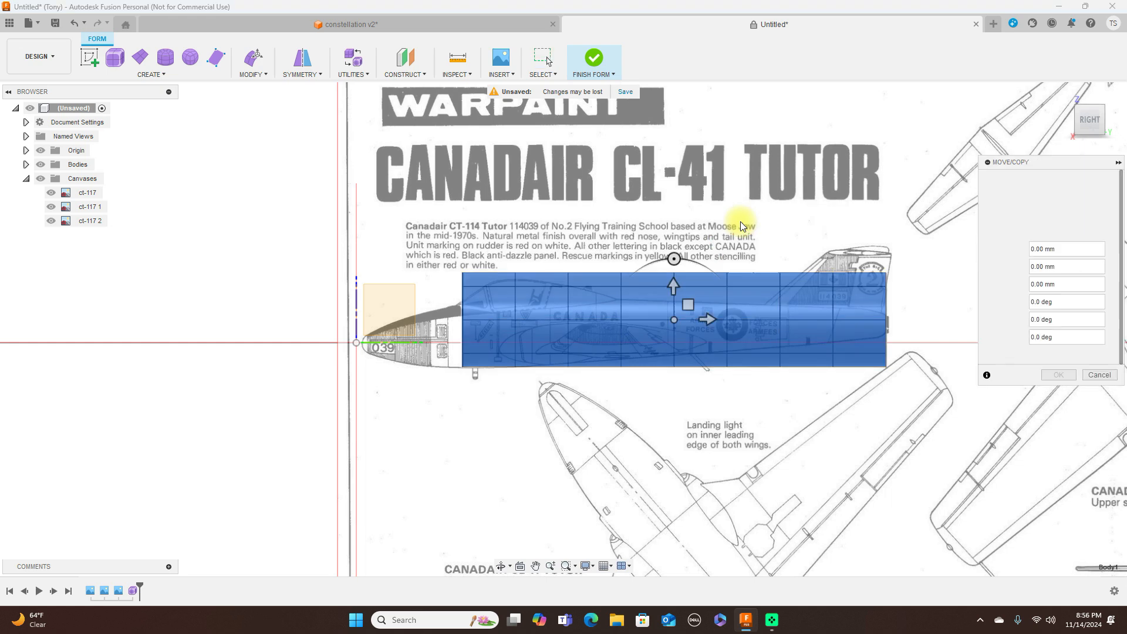
scroll(741, 226, "up", 1)
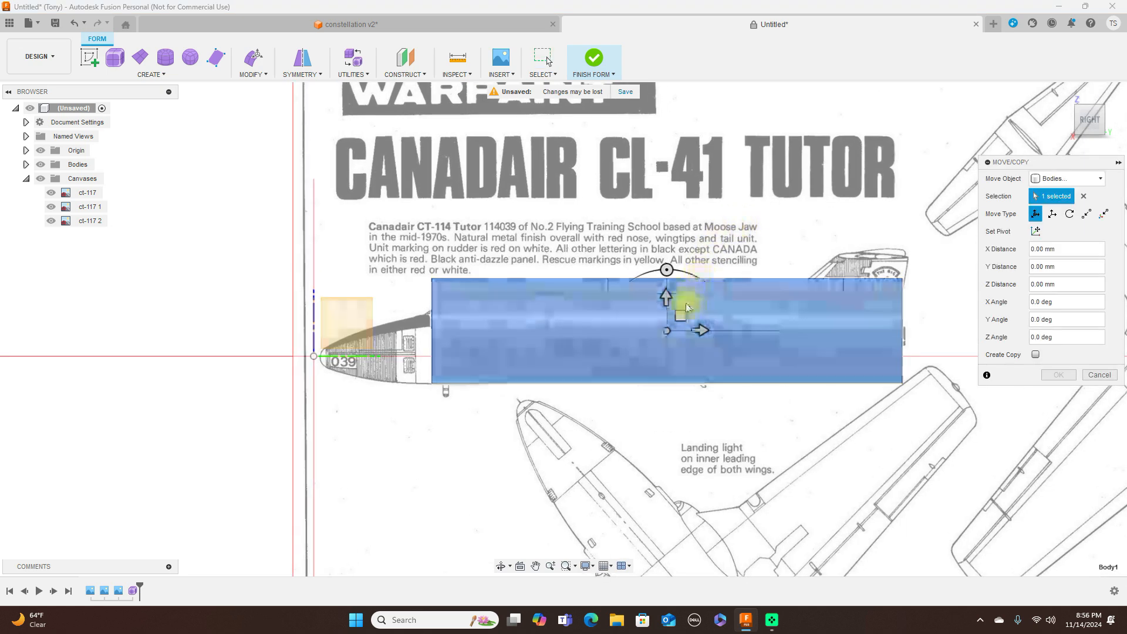
left_click_drag(679, 314, 676, 320)
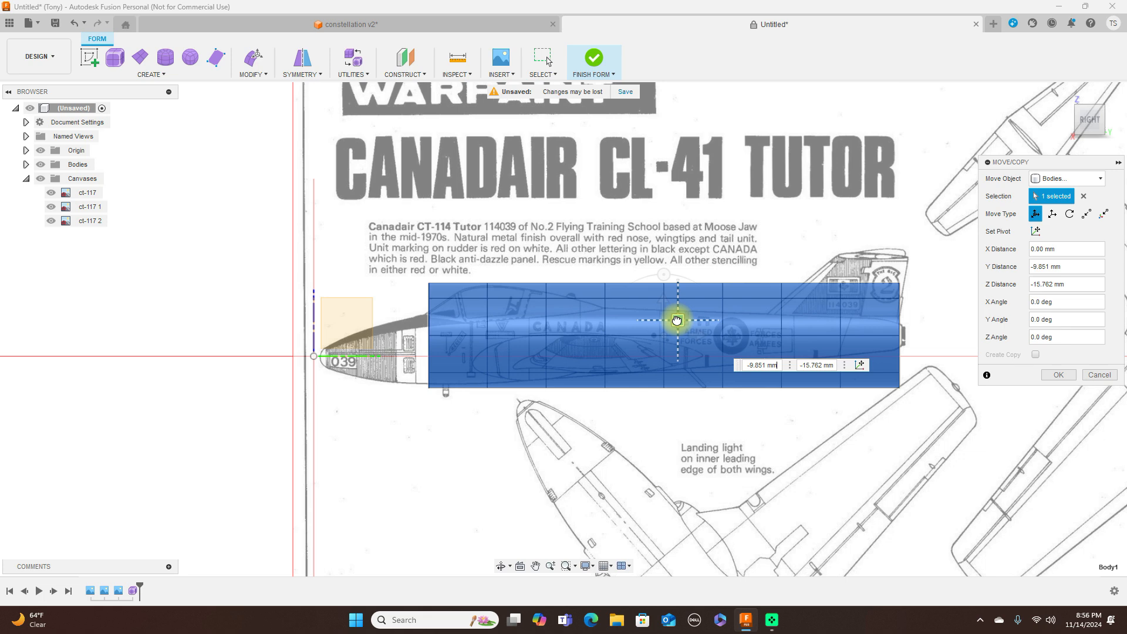
left_click_drag(677, 320, 677, 320)
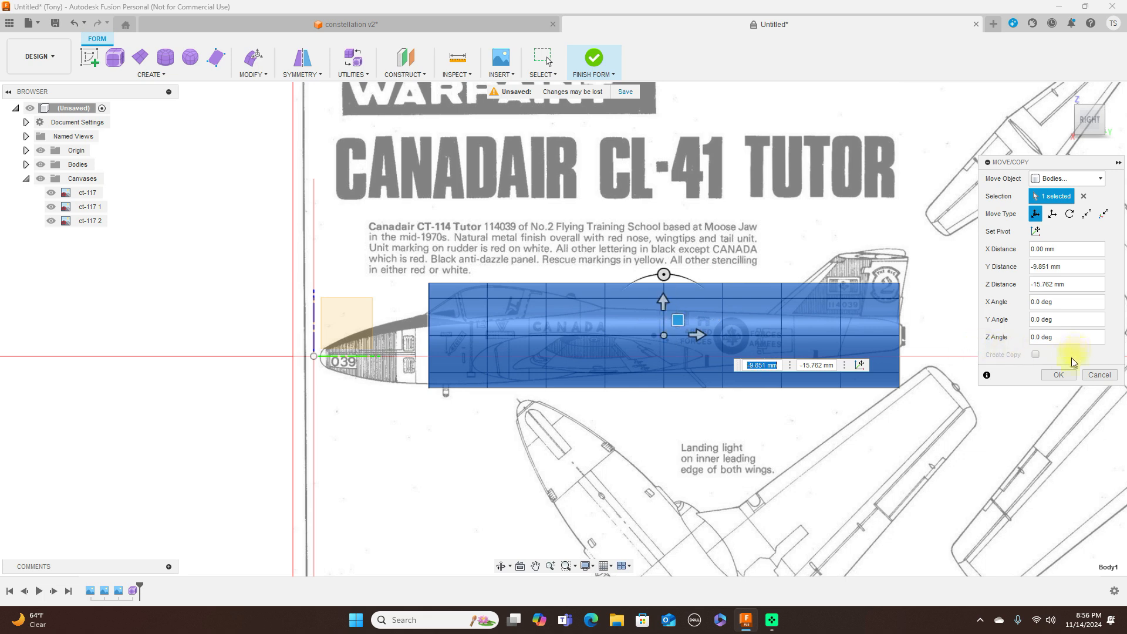
left_click(1058, 374)
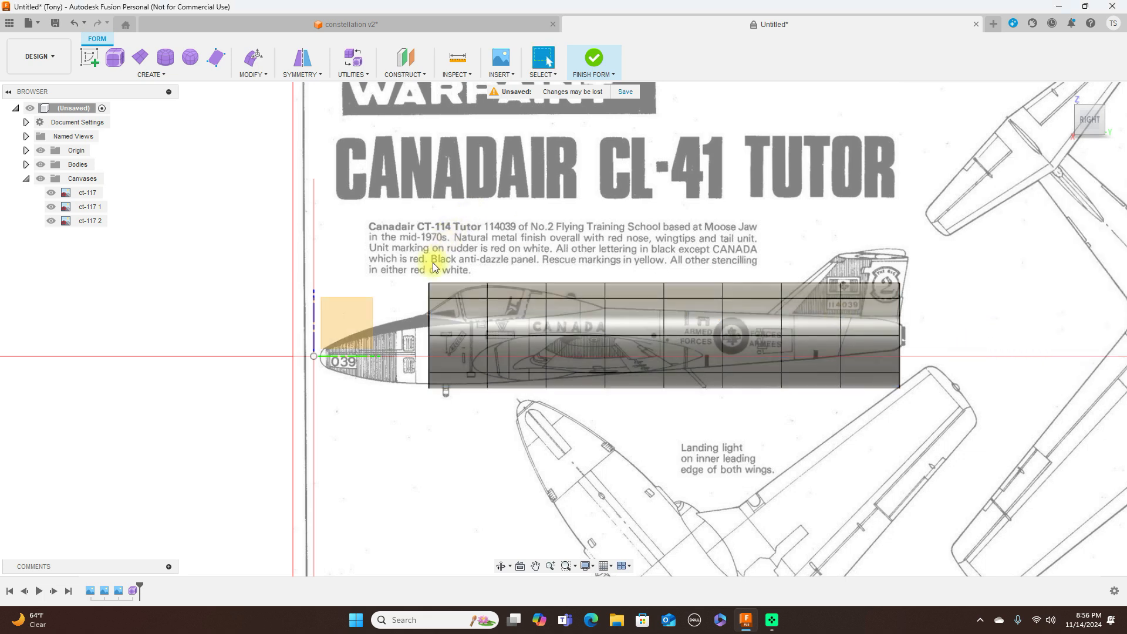
Step: Edit the open front edge ring: reduce its height, lower it about 33 mm in side view, and scale its width by 0.866 in top view
double_click(427, 318)
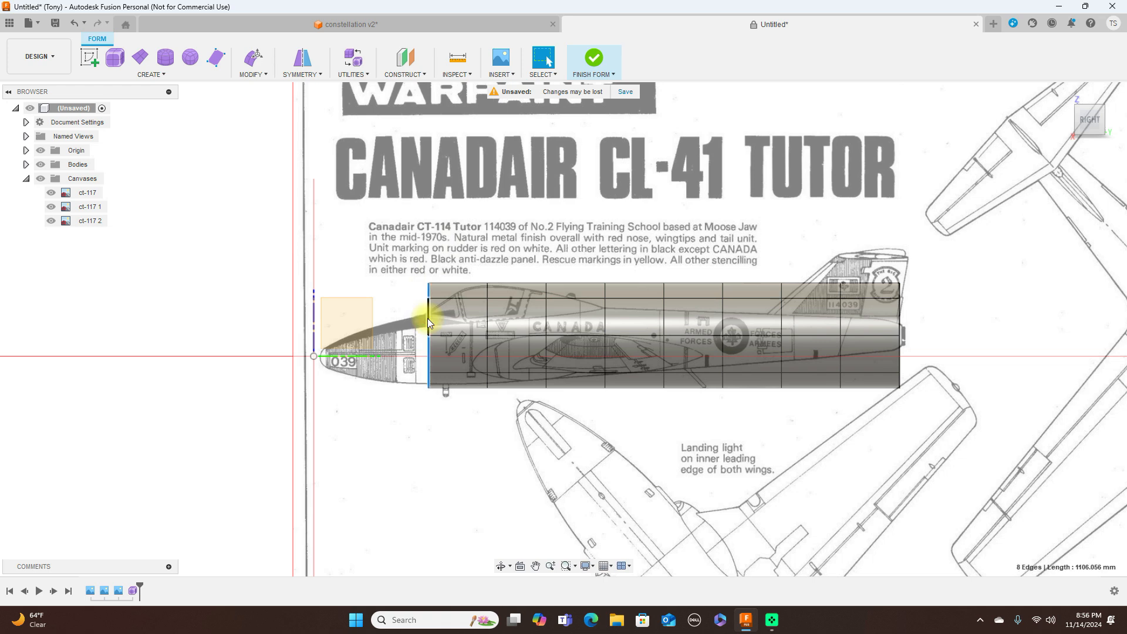
right_click(428, 318)
left_click(453, 305)
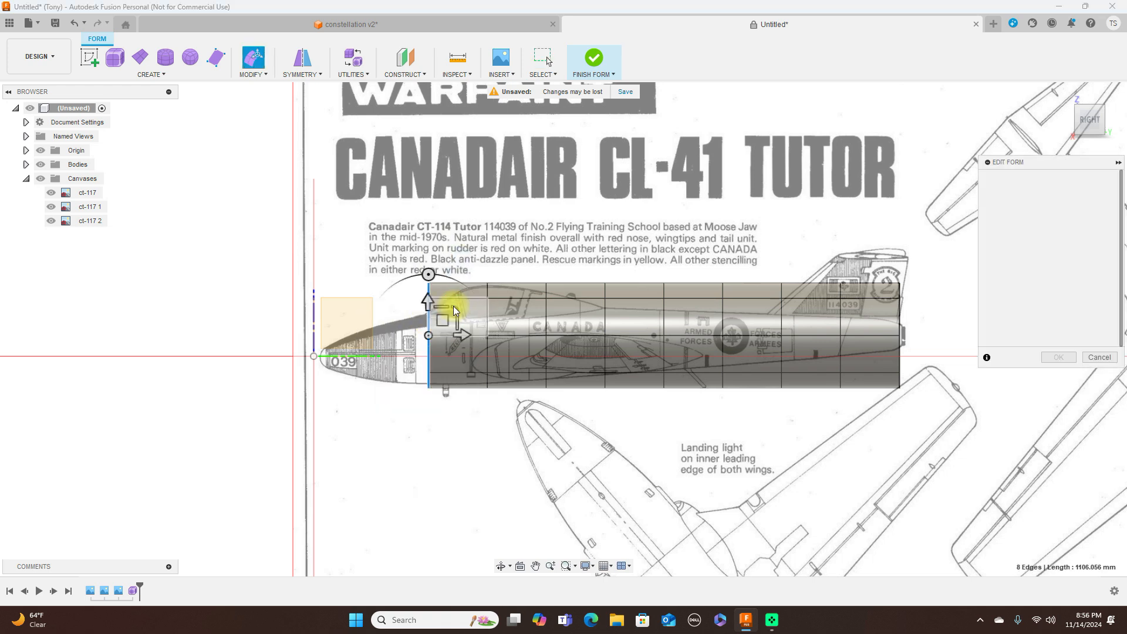
left_click_drag(455, 309, 442, 331)
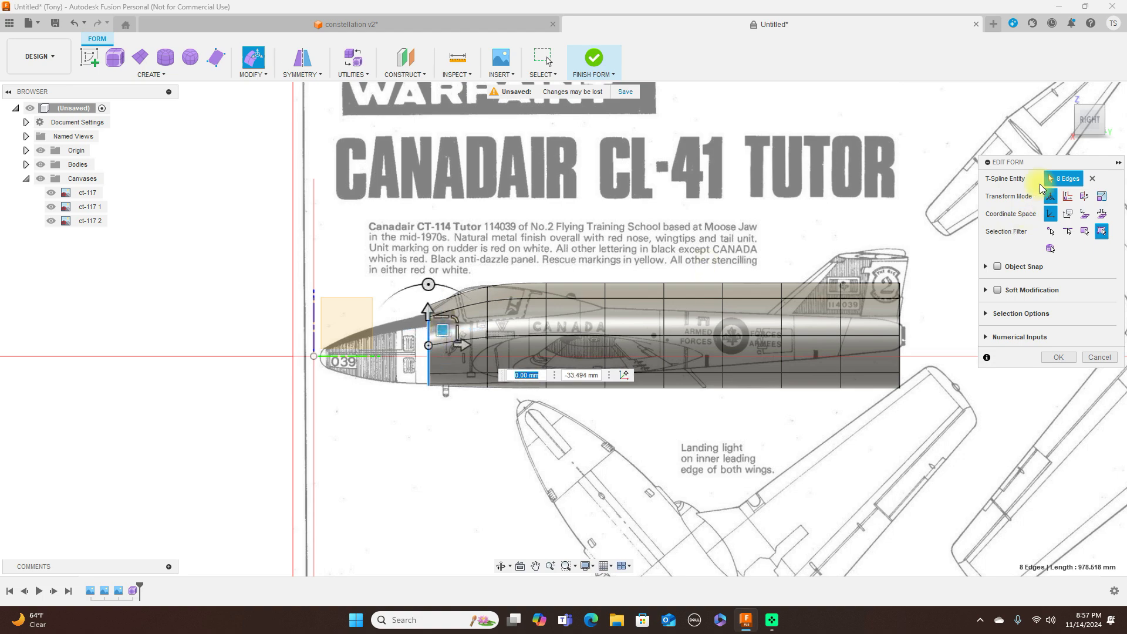
left_click(1090, 103)
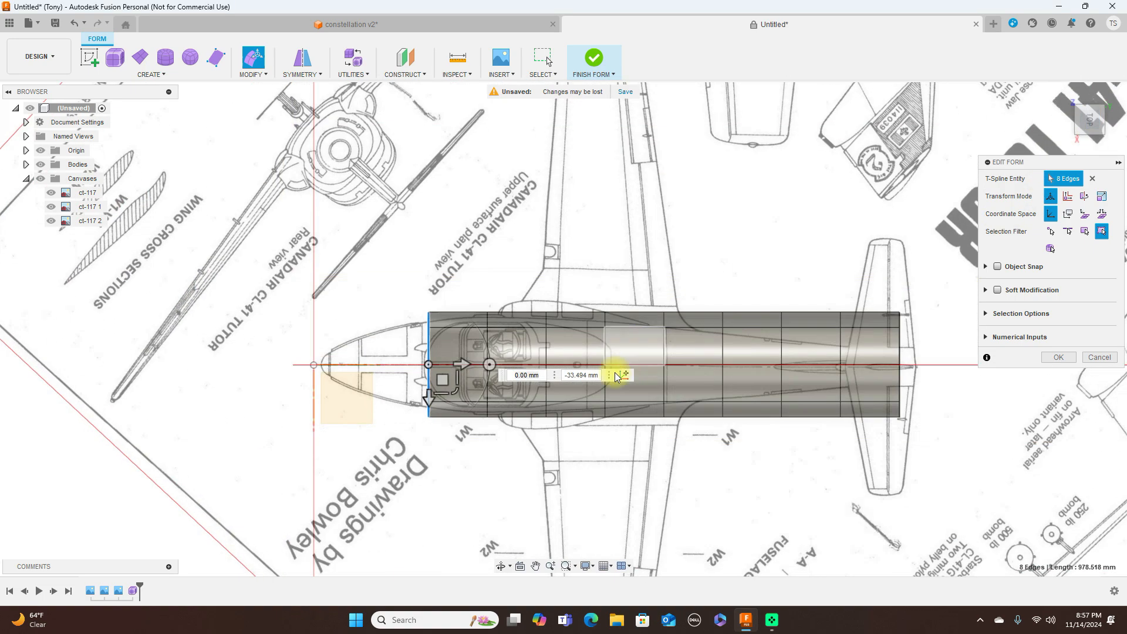
left_click_drag(455, 388, 447, 385)
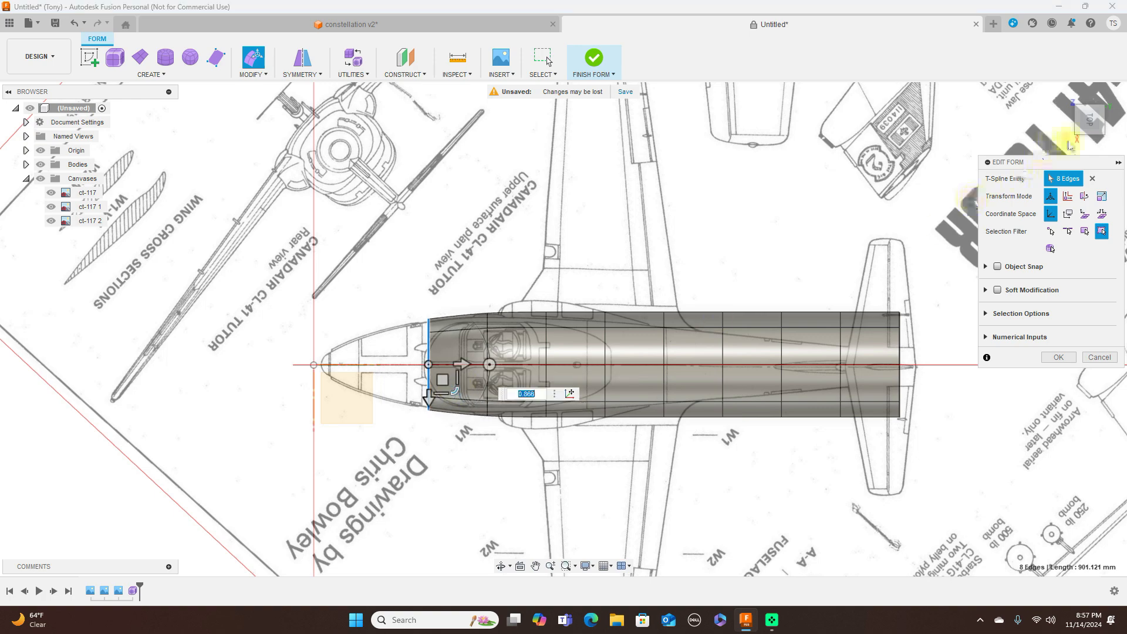
Step: Refit the front edge ring: trim its height, lower it about 9 mm, and scale its width by 0.944 to match the plan view
left_click(1091, 140)
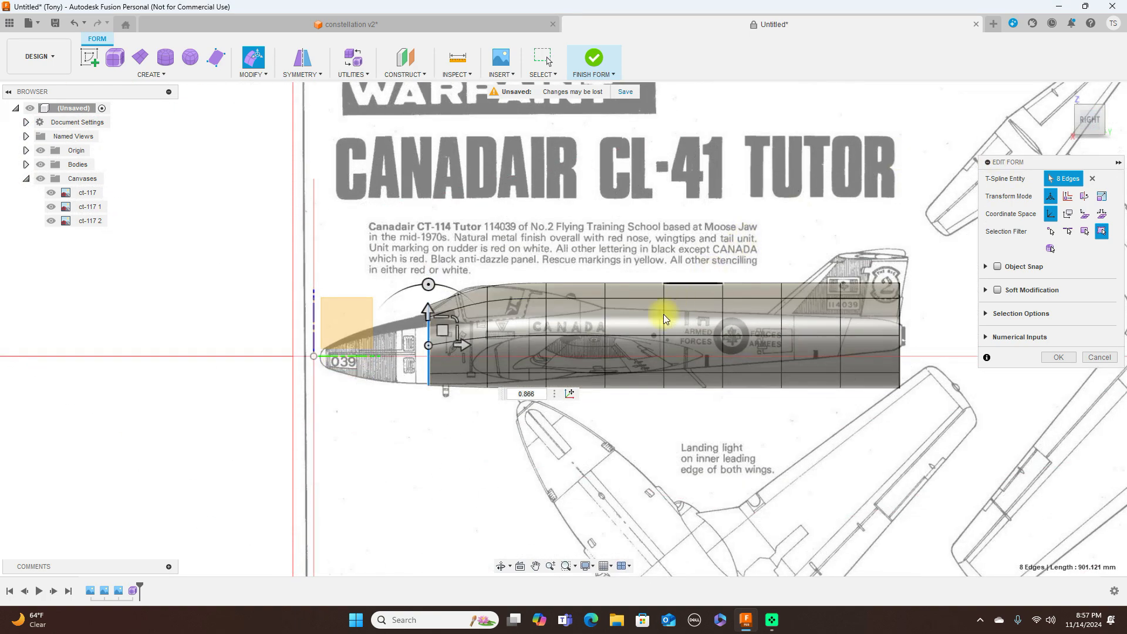
scroll(458, 320, "up", 3)
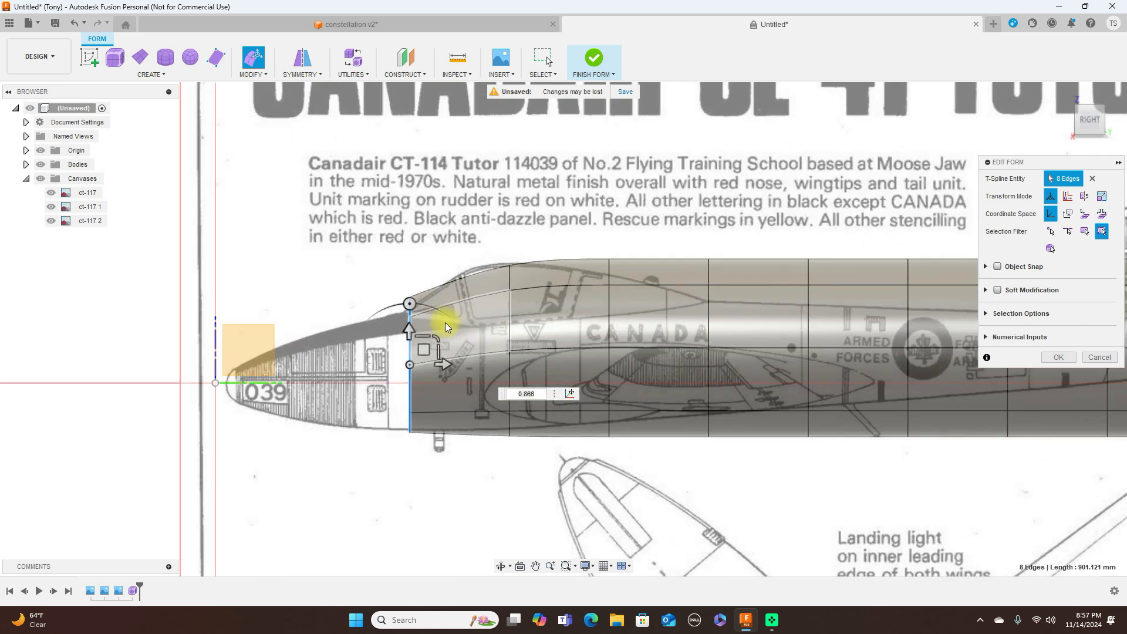
left_click_drag(440, 333, 425, 355)
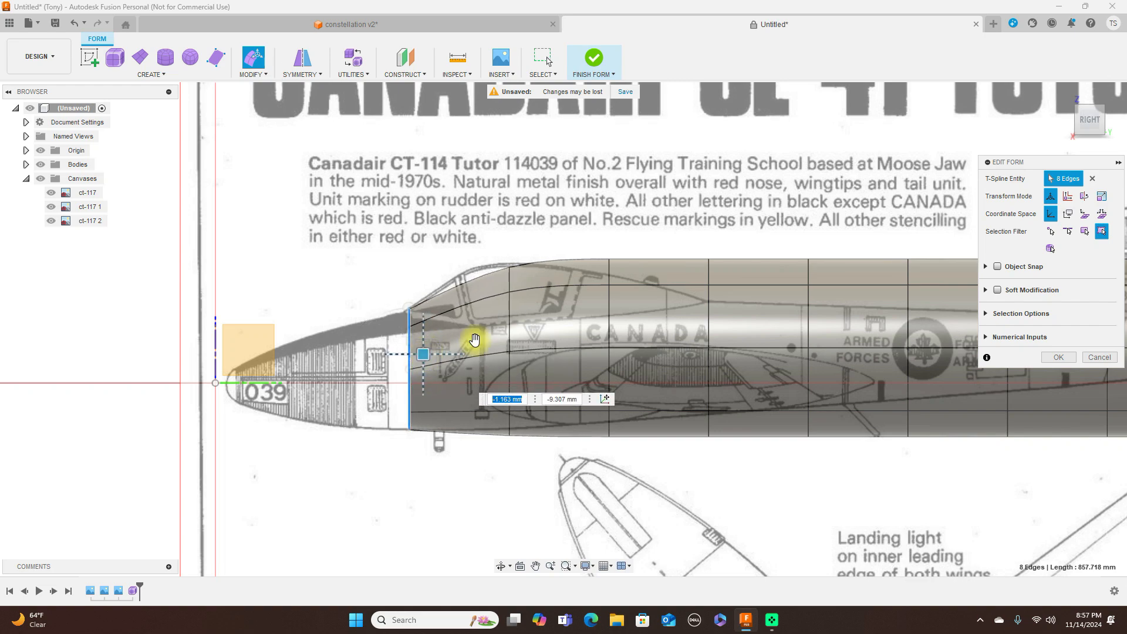
left_click(1094, 103)
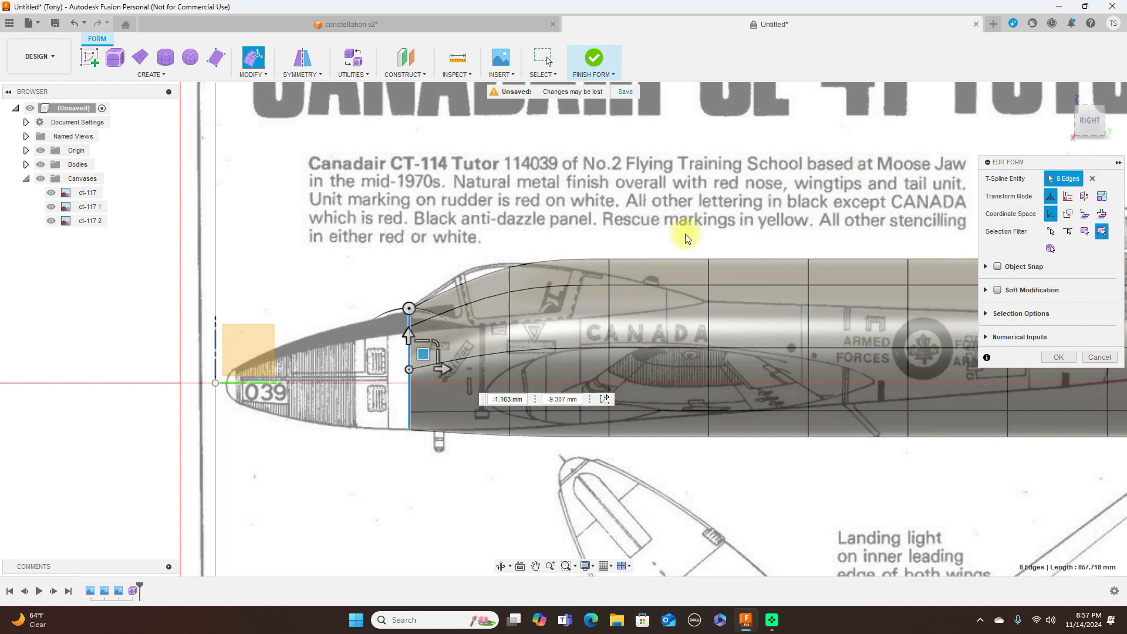
scroll(444, 411, "up", 2)
middle_click_drag(620, 208, 661, 141)
left_click_drag(476, 346, 470, 343)
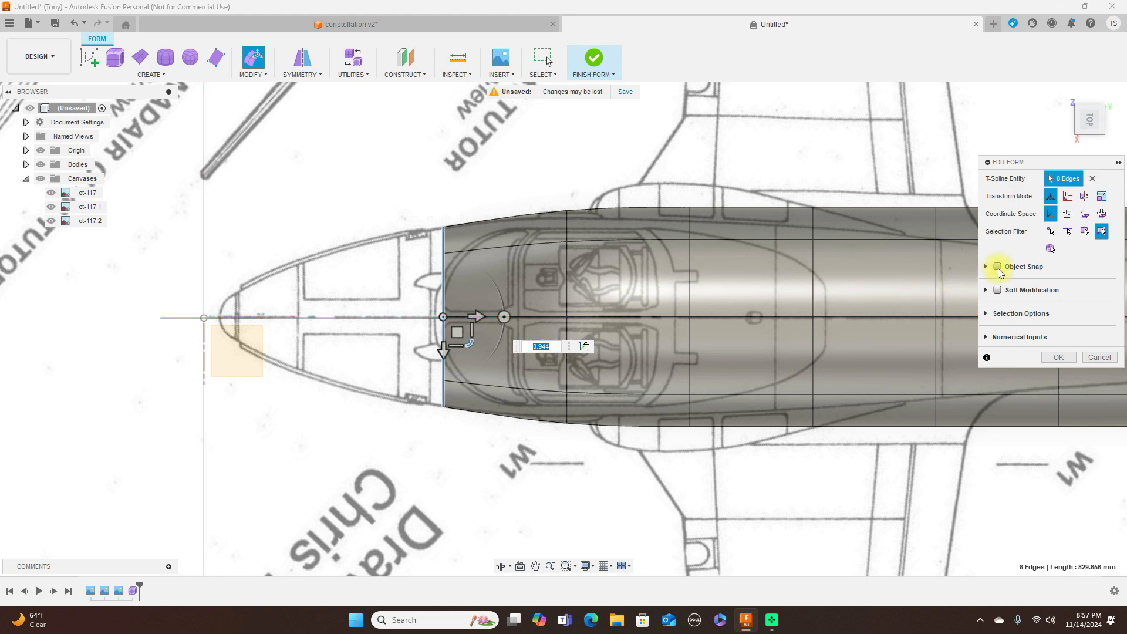
Step: In the right side view, move the second edge ring about 60 mm forward and 11 mm up to follow the canopy outline
left_click(1090, 142)
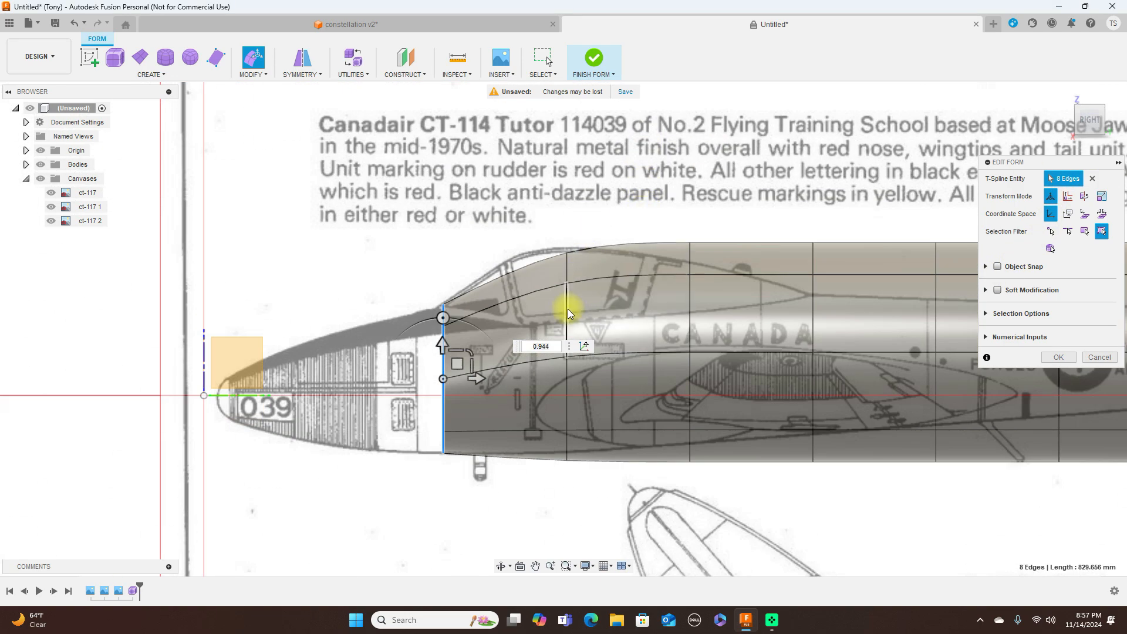
left_click(567, 310)
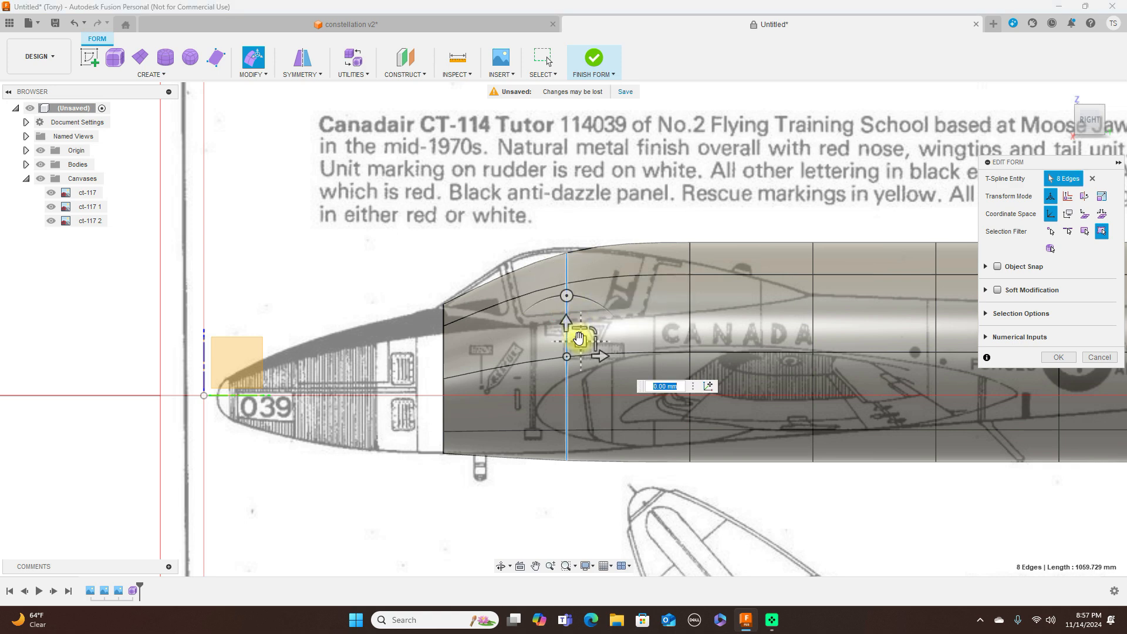
left_click_drag(579, 341, 543, 333)
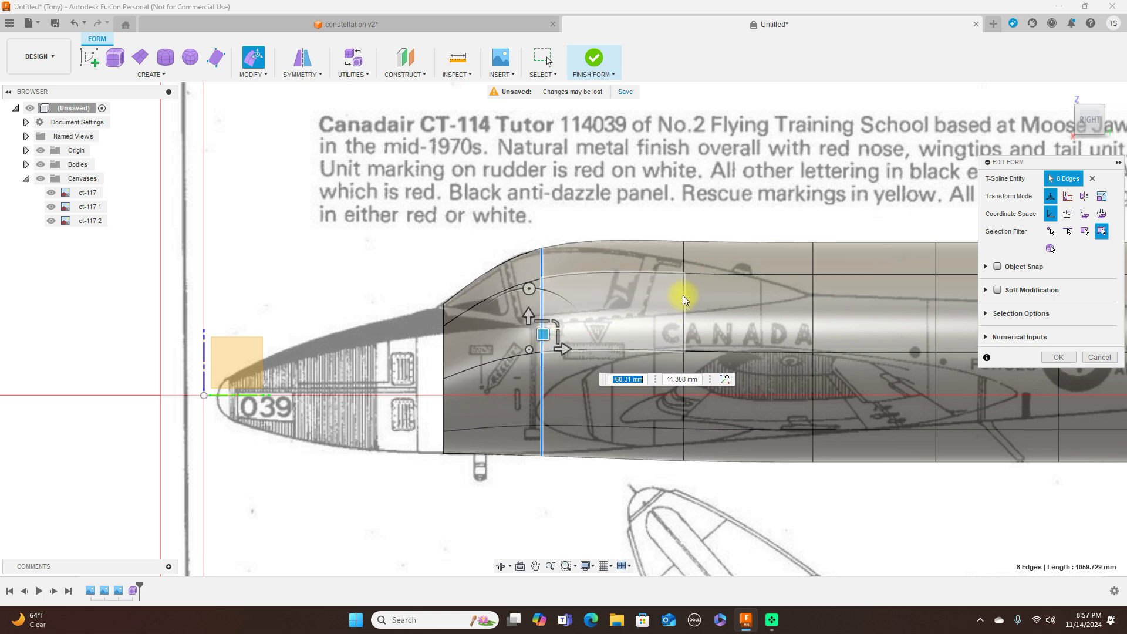
Step: In the top view, scale the second edge ring's width by 0.918
left_click(1089, 99)
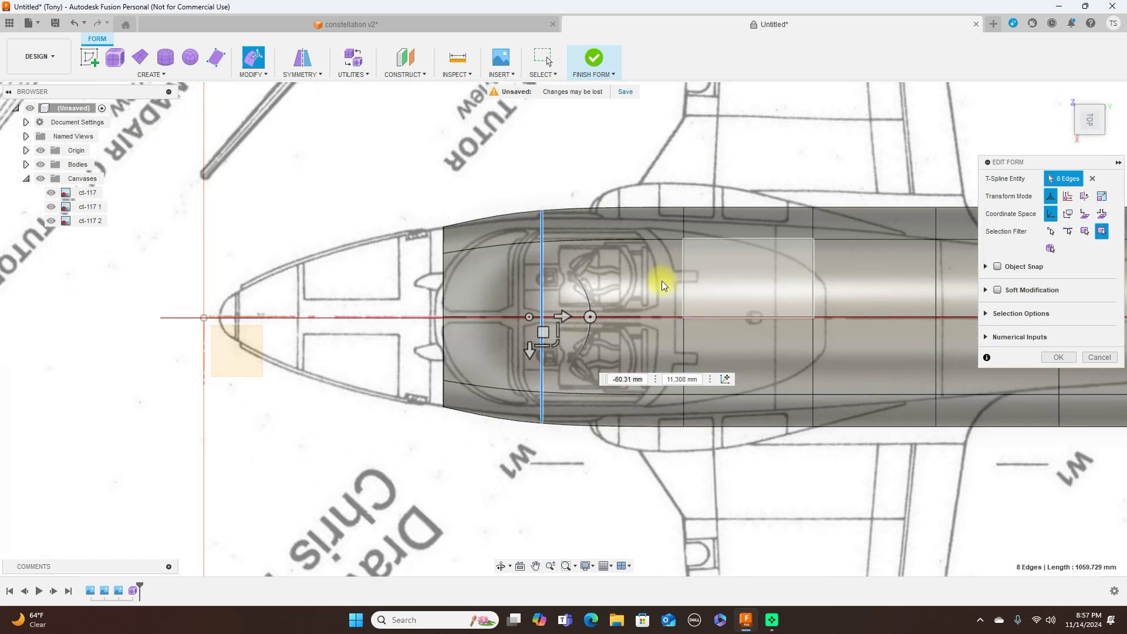
left_click(557, 342)
type("0.98")
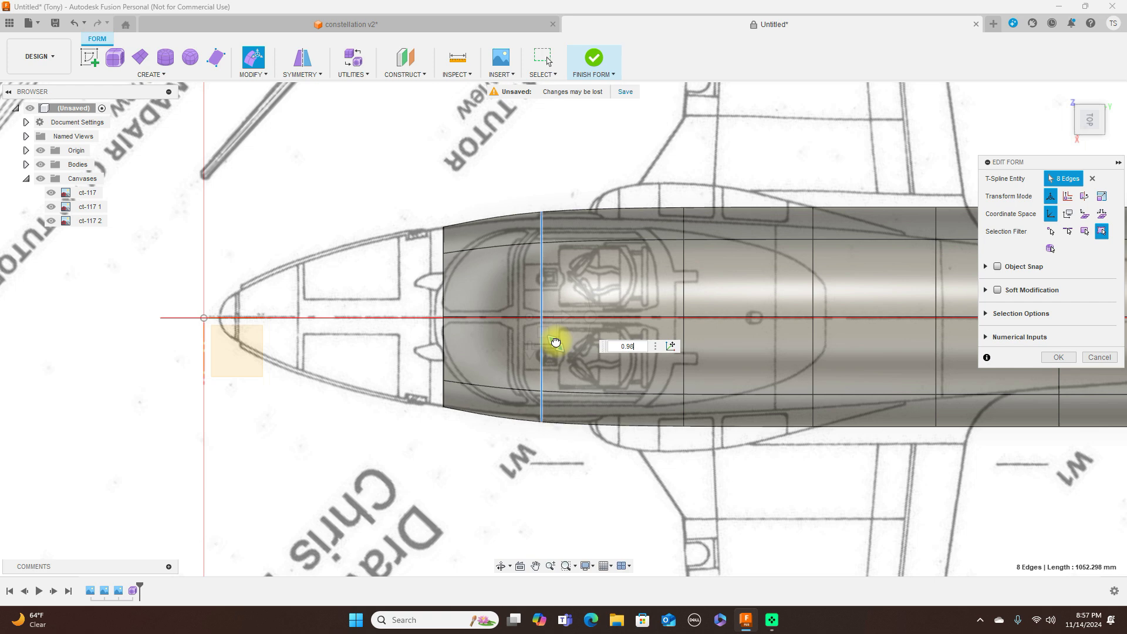
key("BackSpace")
type("3")
key("BackSpace")
type("18")
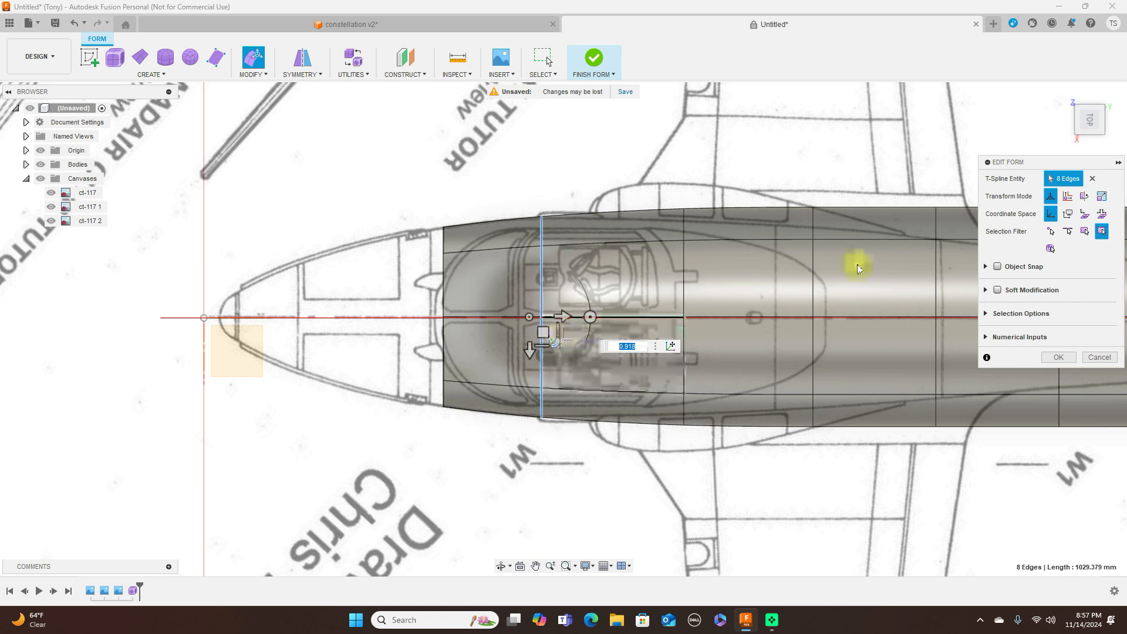
Step: Fit the third edge ring behind the cockpit: reduce its height, lower it about 3 mm, and scale its width by 0.944
left_click(1089, 140)
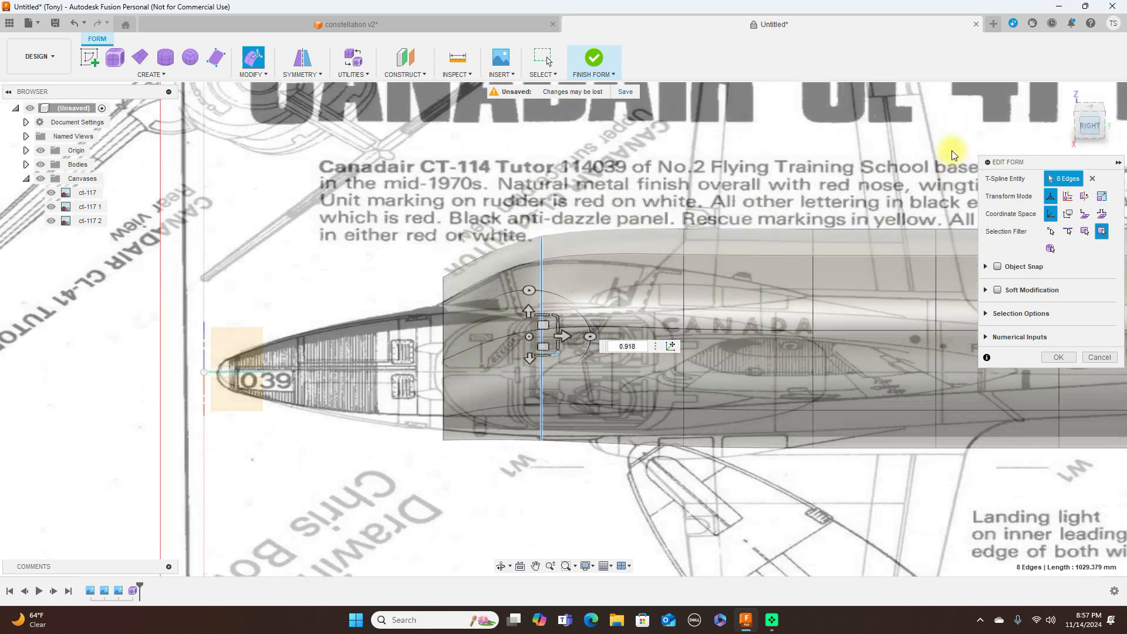
left_click(685, 312)
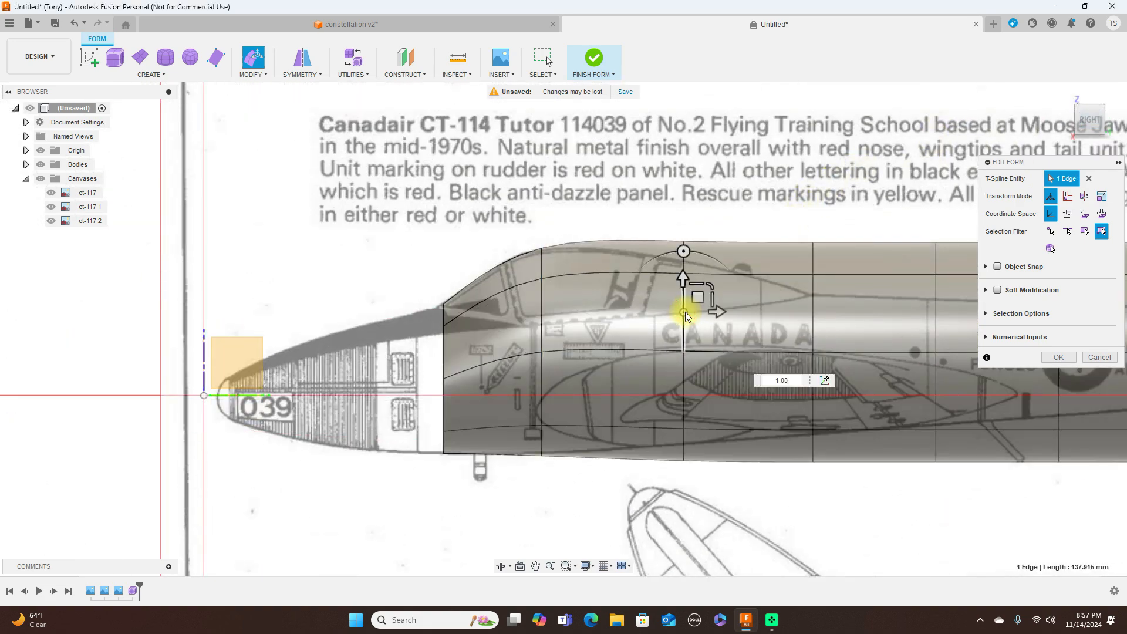
left_click_drag(711, 325, 697, 338)
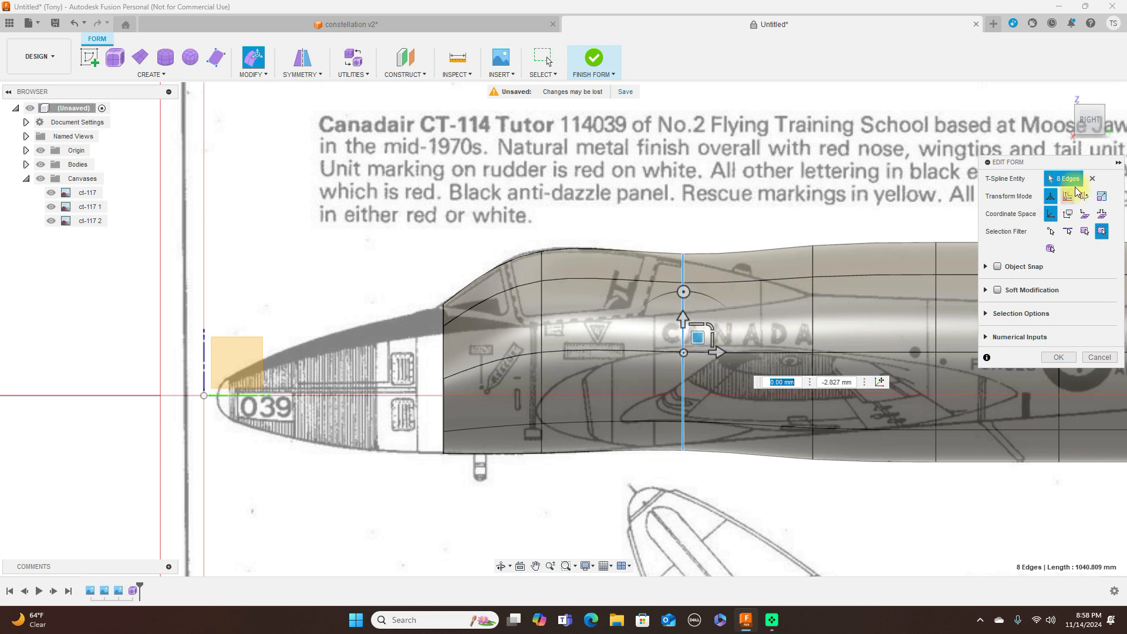
left_click(1090, 99)
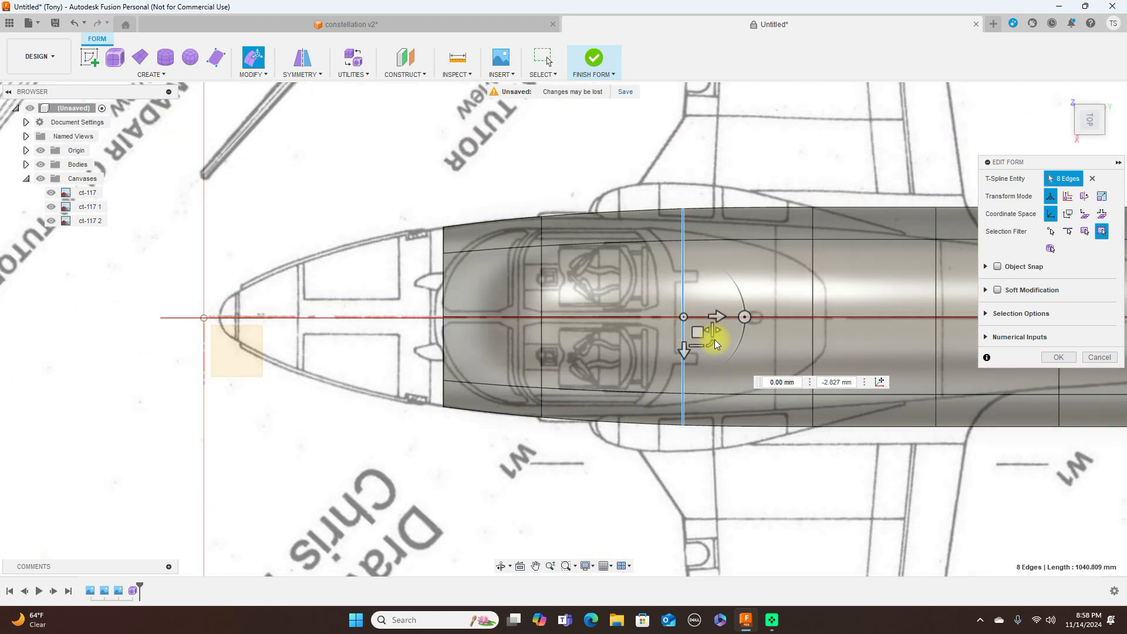
left_click_drag(711, 345, 711, 343)
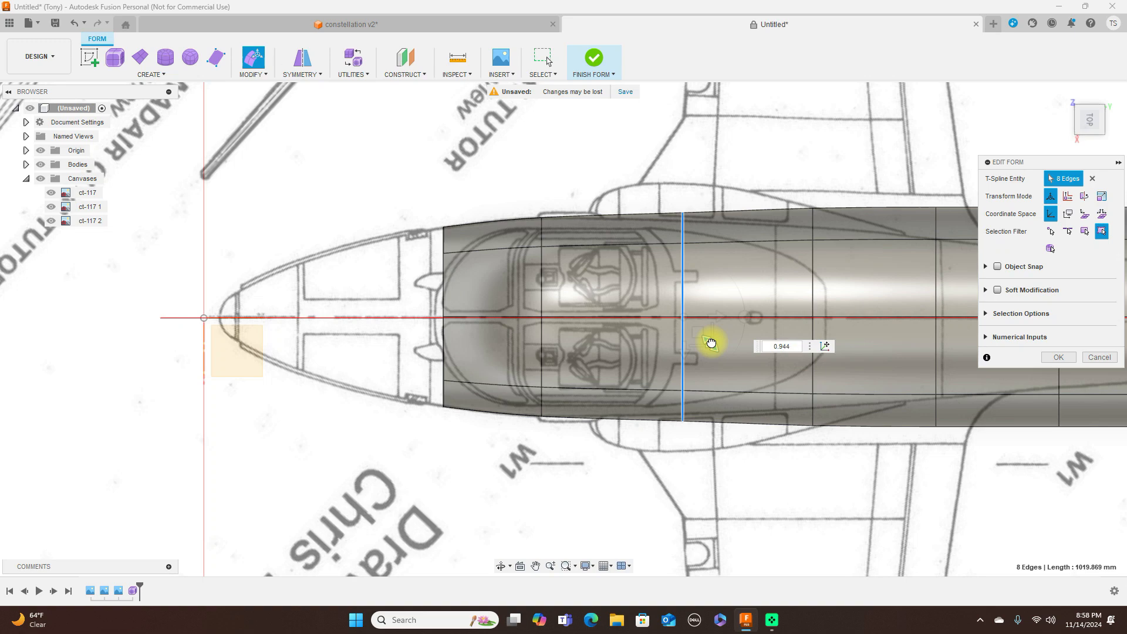
left_click_drag(711, 342, 711, 343)
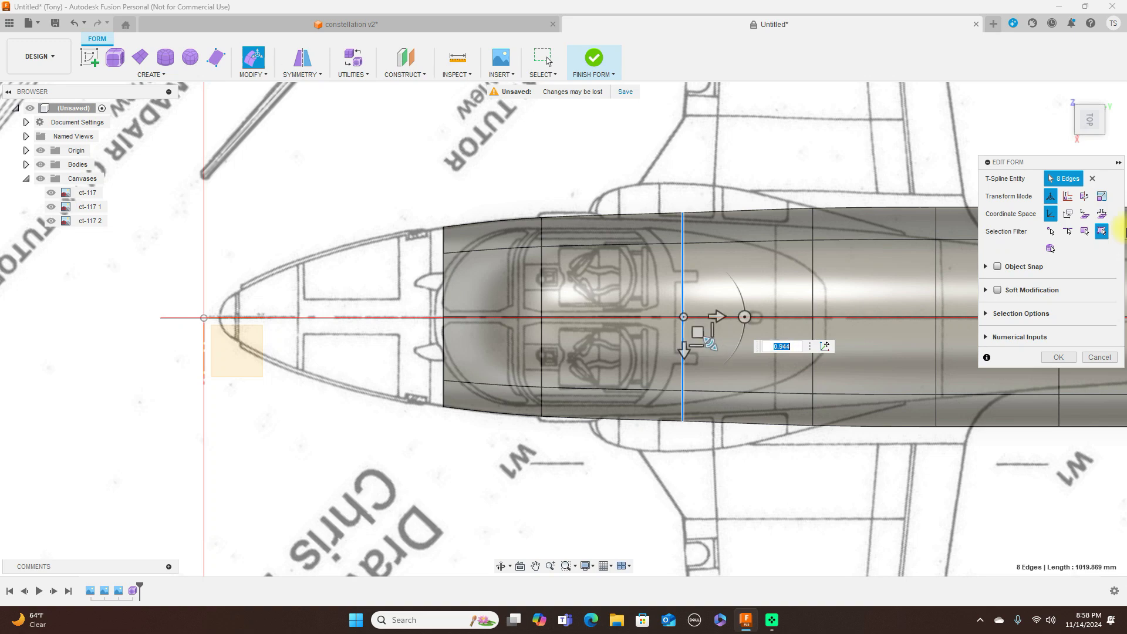
Step: Refine the third edge ring by scaling its height by 0.93 in side view and its width by 0.904 in top view
left_click(1087, 139)
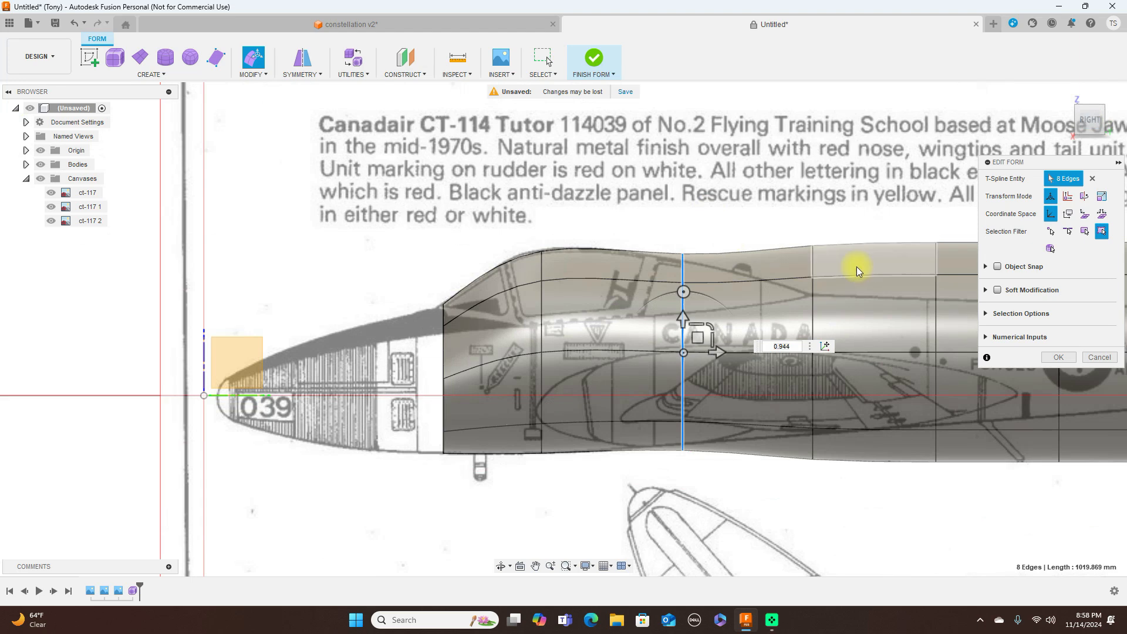
left_click_drag(707, 323, 710, 326)
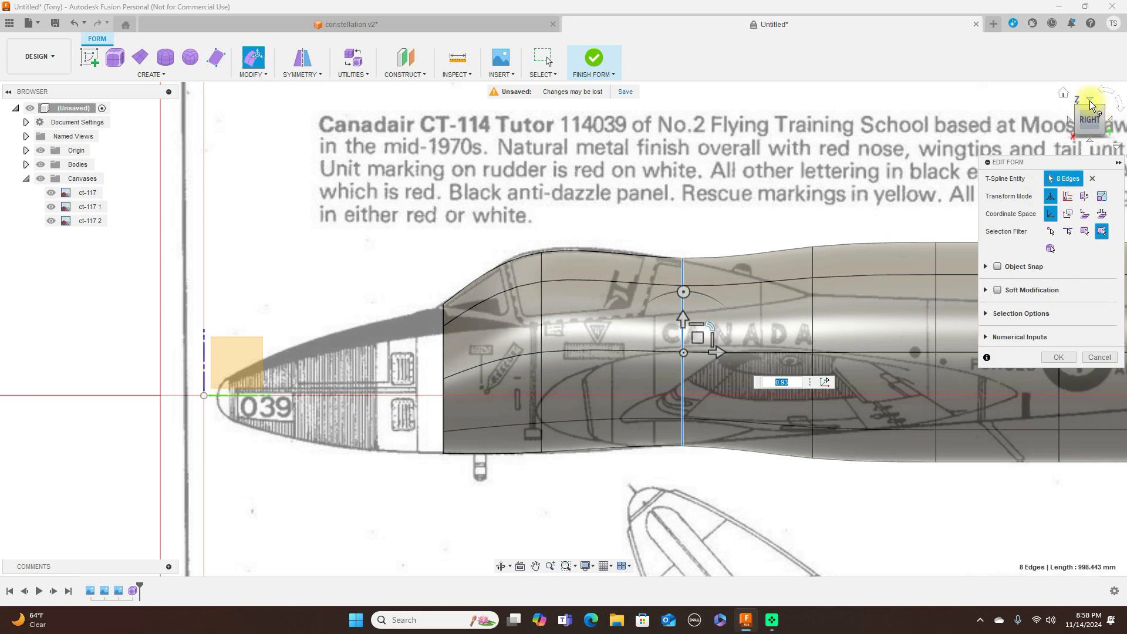
left_click(1090, 102)
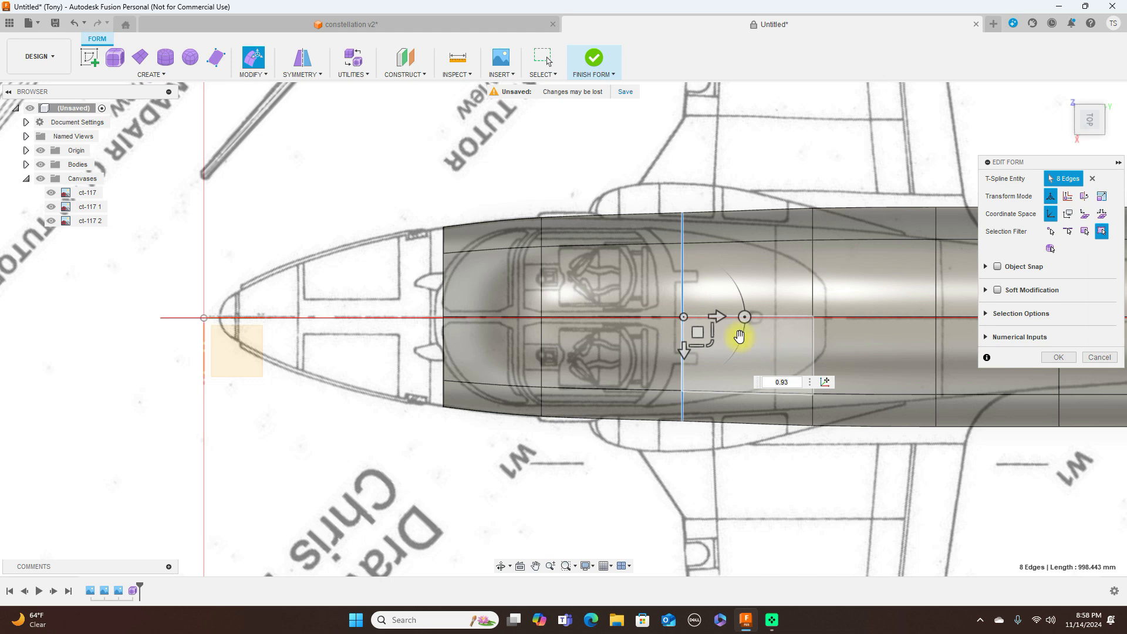
left_click_drag(711, 343, 711, 340)
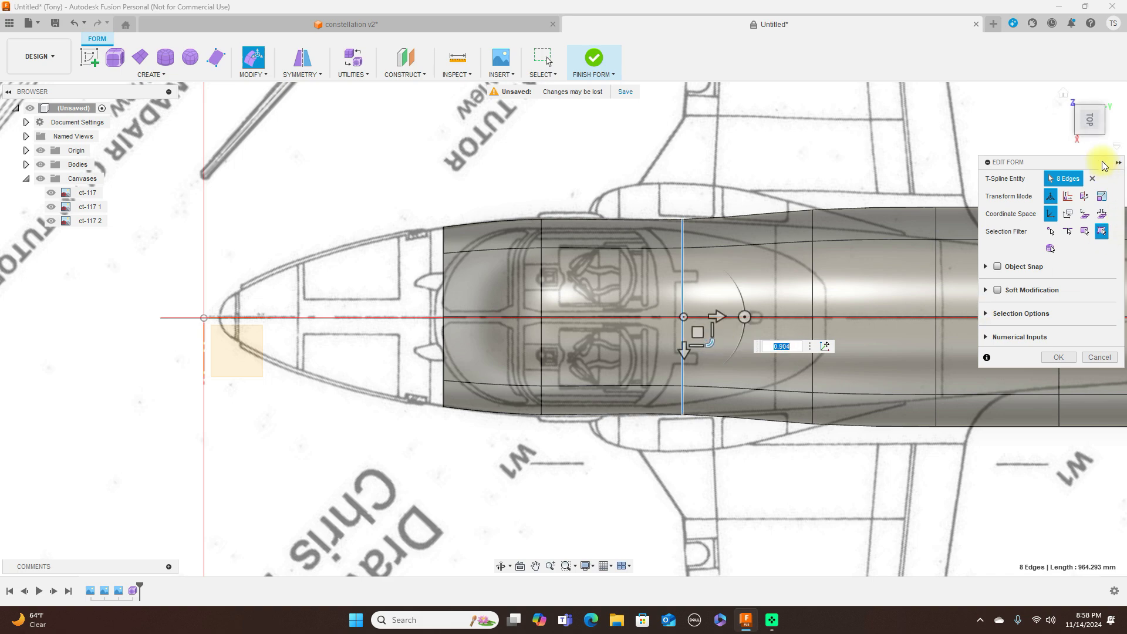
Step: Reduce the fourth edge ring's height, move it about 1 mm forward and 15 mm down, and scale its width by 0.818
left_click(1090, 137)
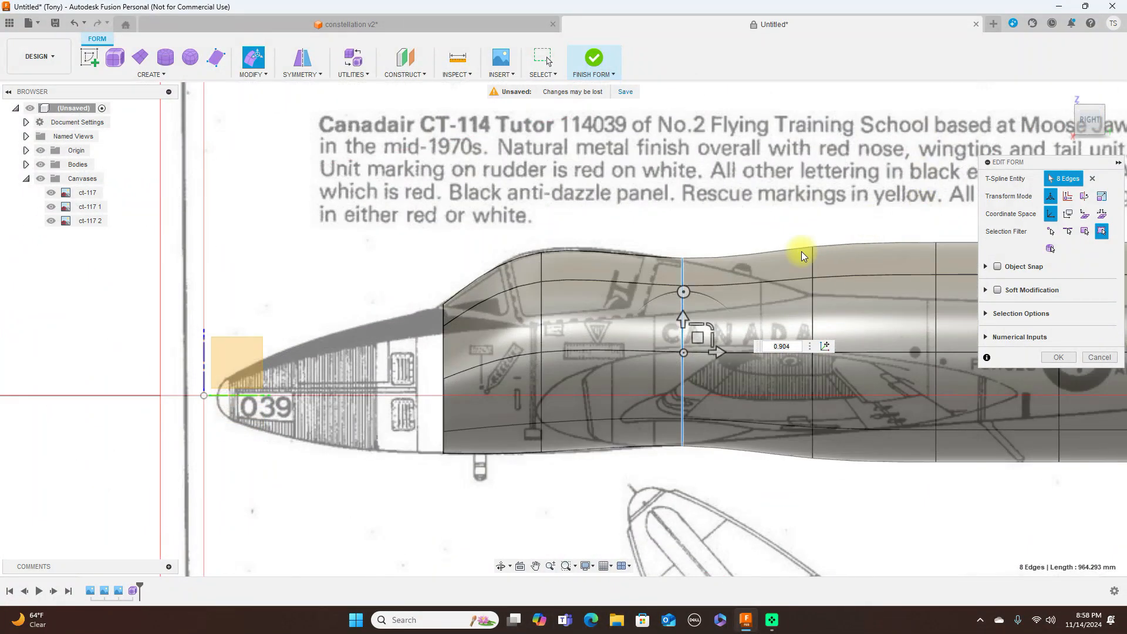
scroll(732, 176, "down", 2)
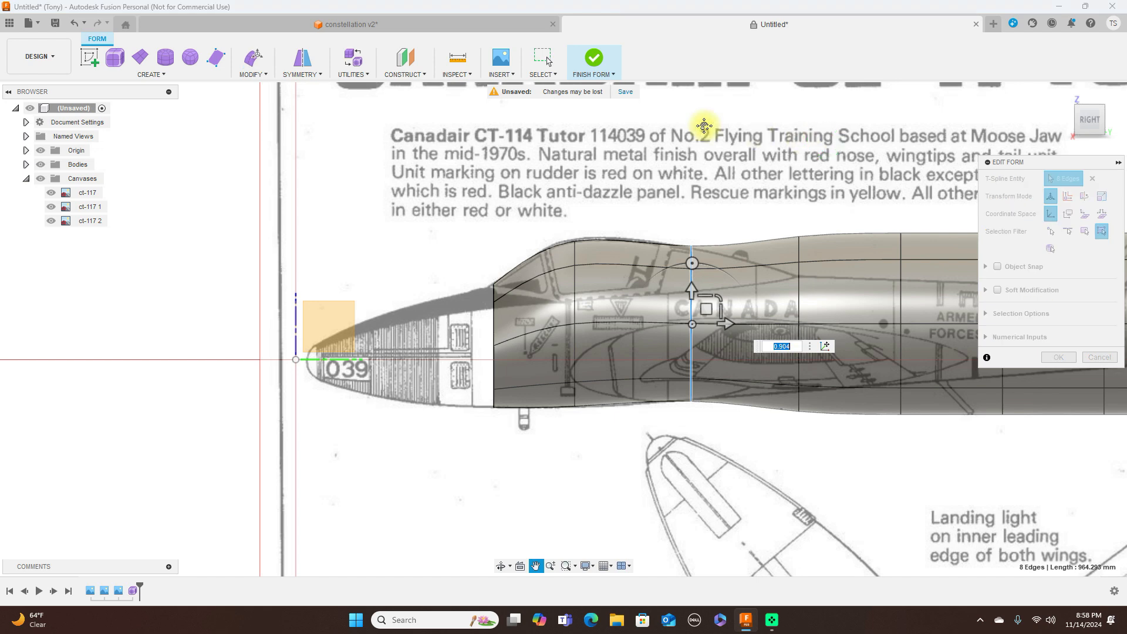
middle_click_drag(866, 147, 704, 125)
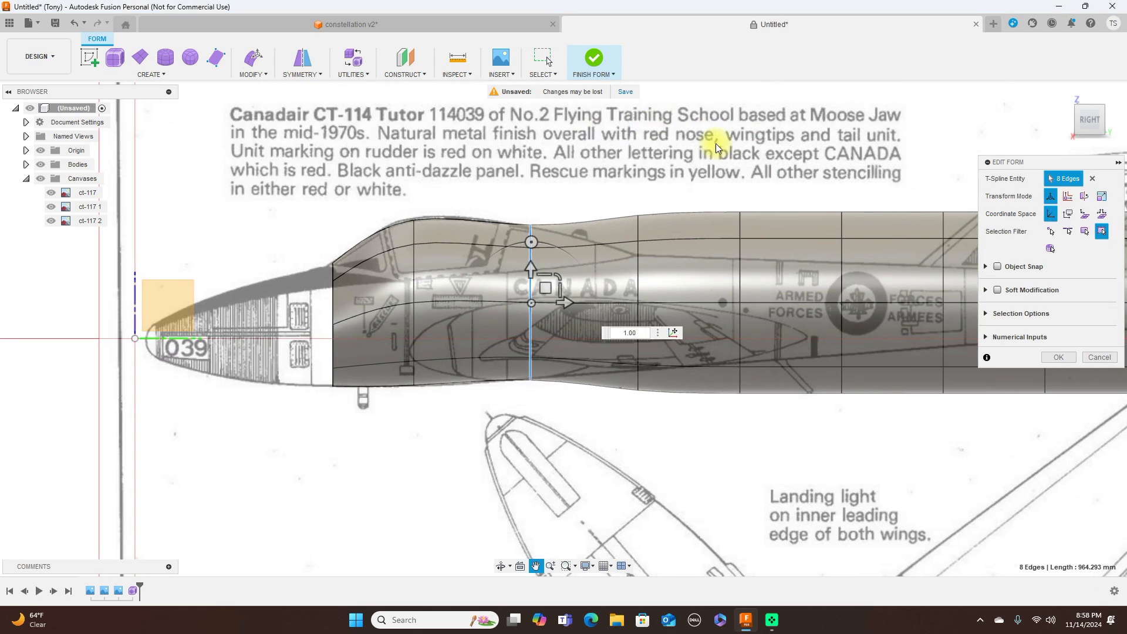
double_click(640, 272)
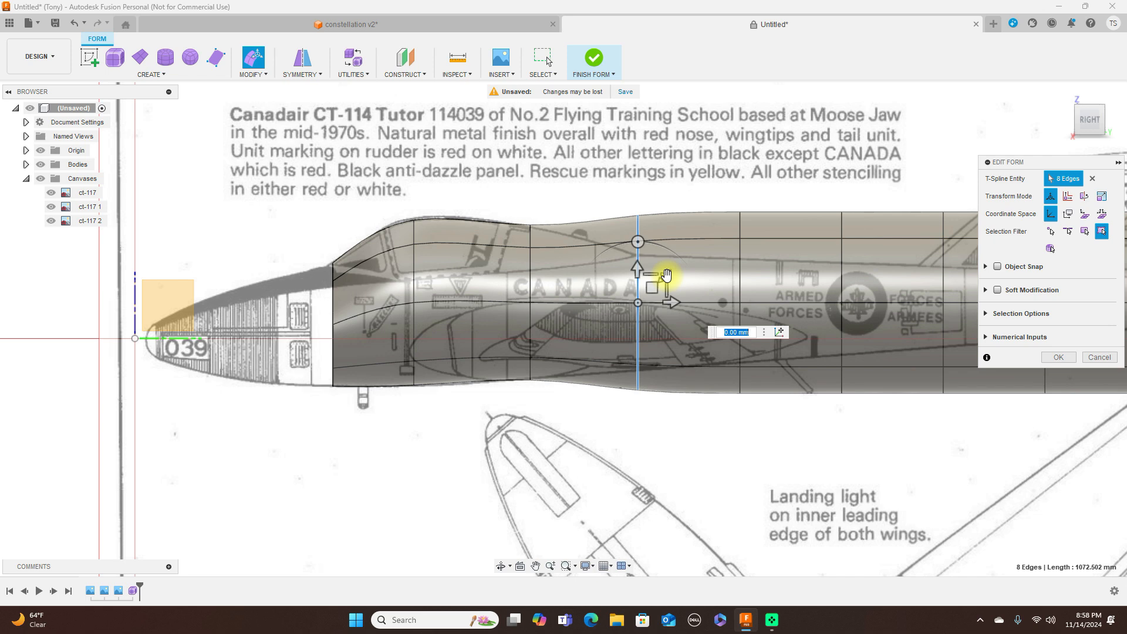
left_click_drag(665, 277, 653, 296)
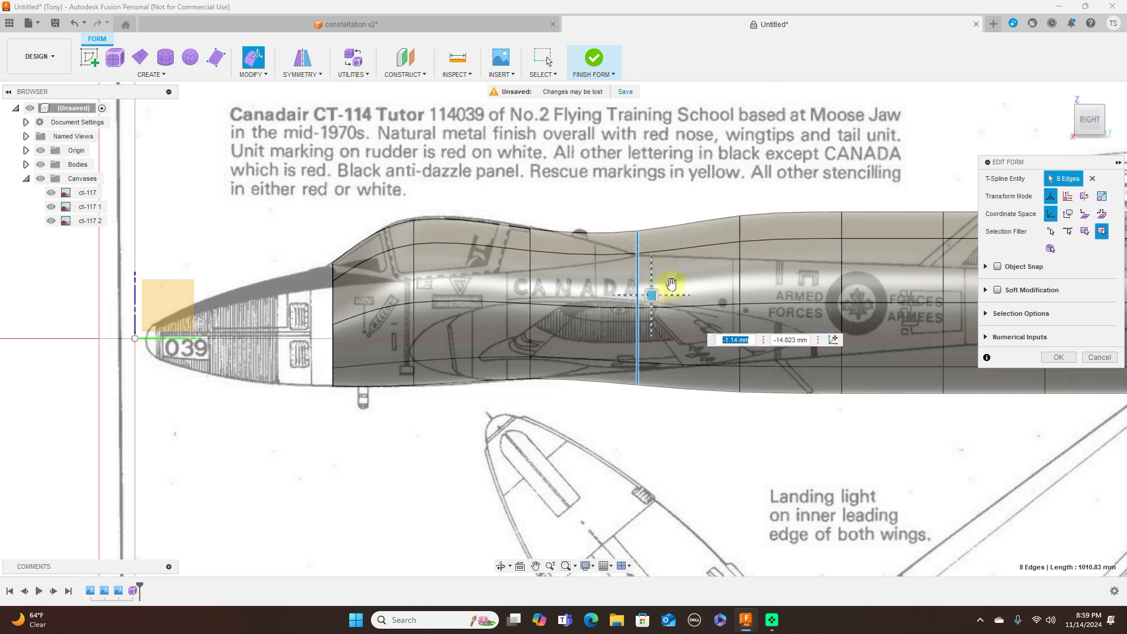
left_click(1093, 99)
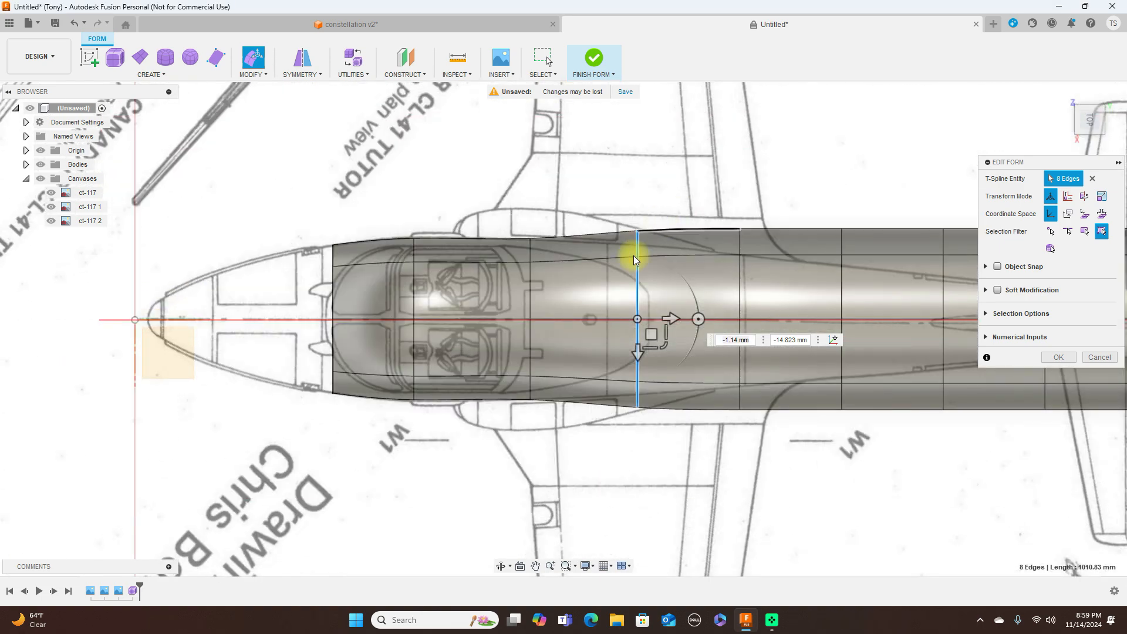
left_click_drag(666, 349, 660, 343)
Step: In the side view, scale the fourth edge ring's height by 0.751 to match the blueprint
left_click(1090, 138)
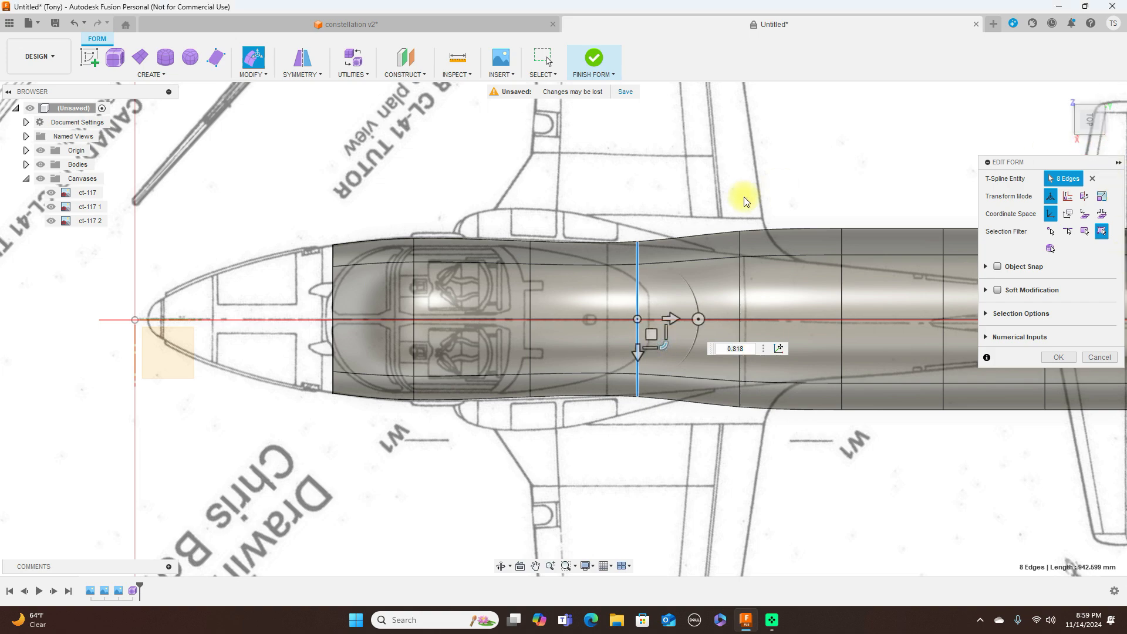
middle_click_drag(781, 160, 584, 165)
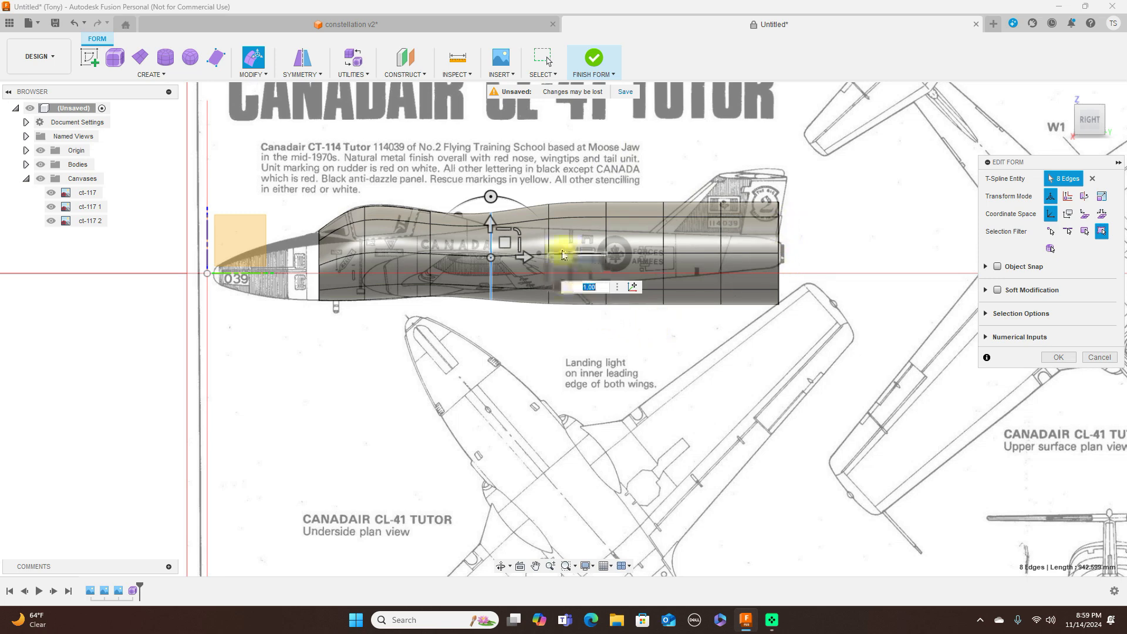
scroll(737, 179, "up", 4)
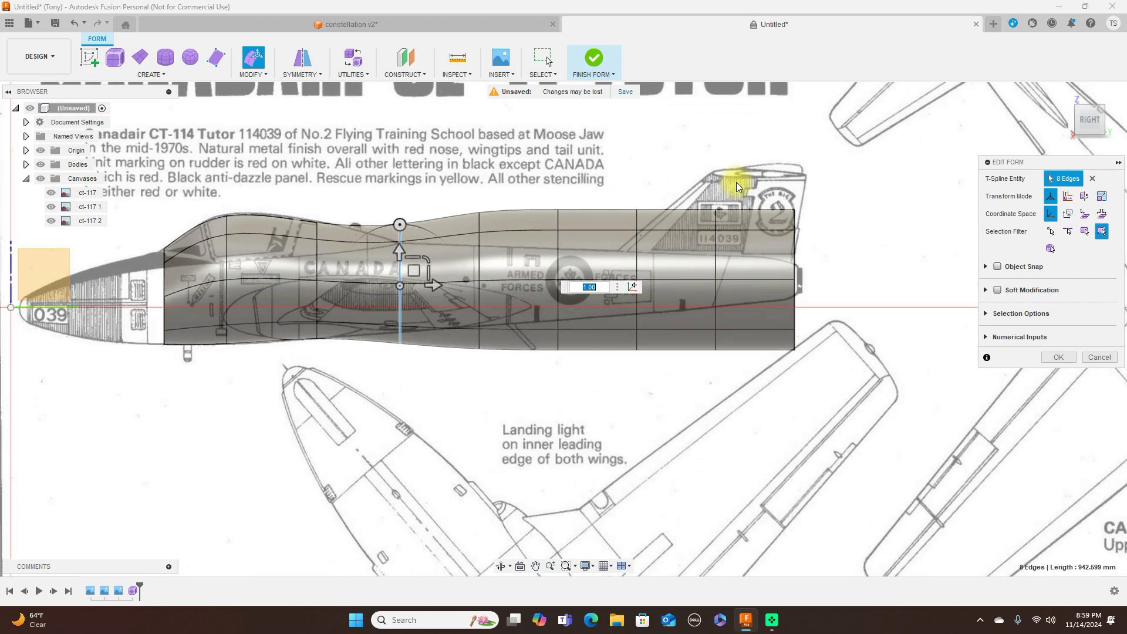
middle_click_drag(664, 171, 757, 158)
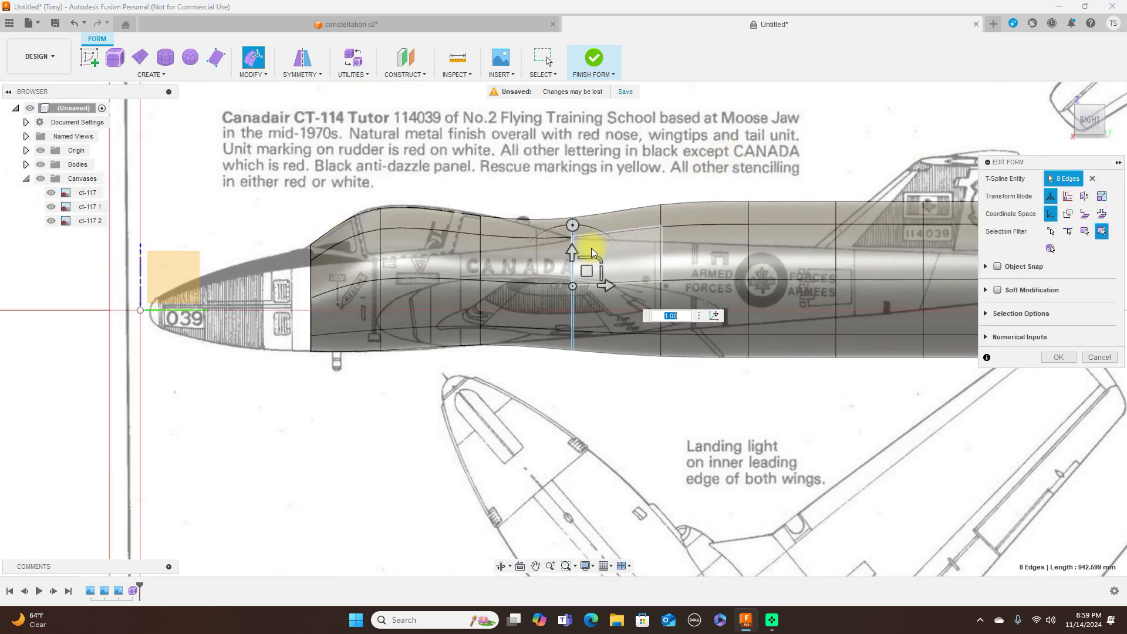
left_click_drag(599, 259, 606, 252)
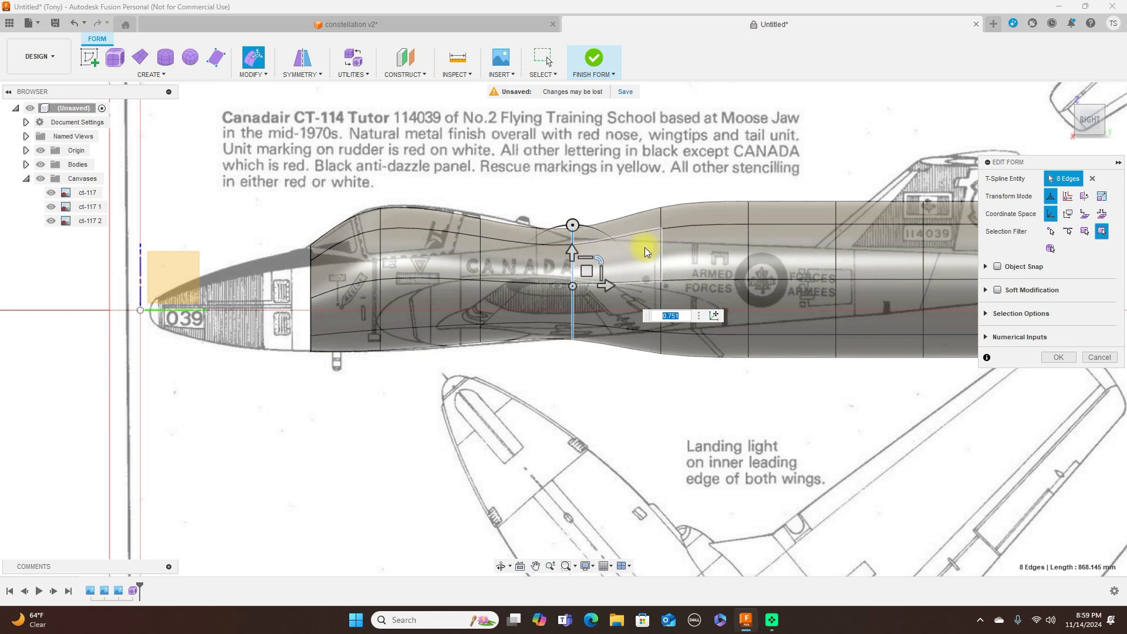
Step: Scale the fifth edge ring's height by 0.525 and the sixth ring's height by 0.623
double_click(660, 248)
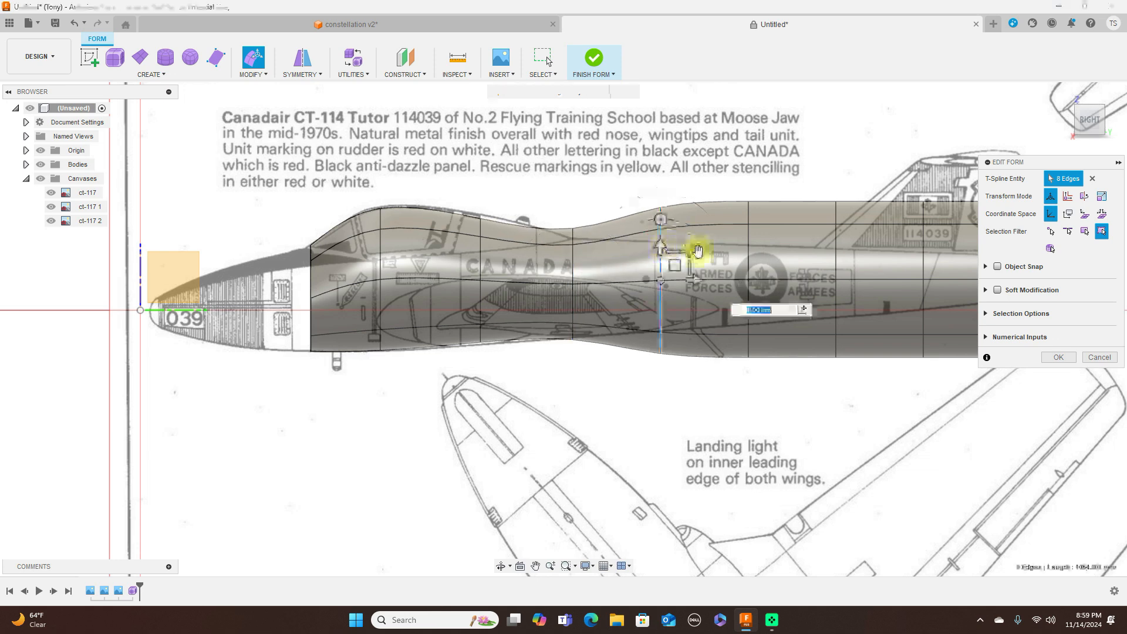
left_click_drag(680, 254, 675, 262)
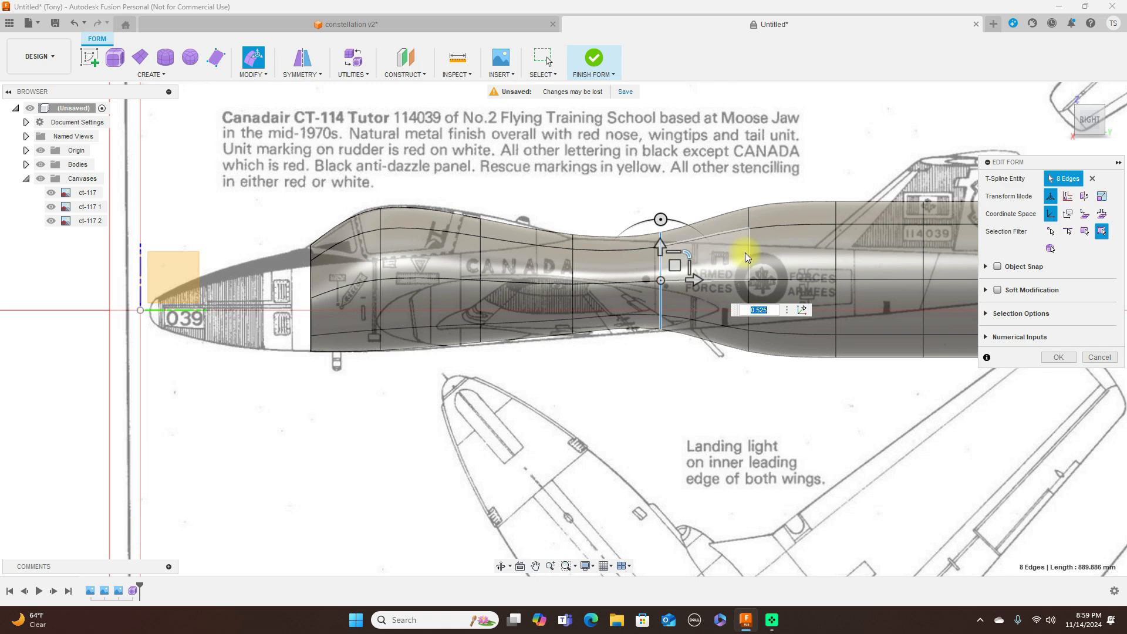
double_click(747, 251)
left_click_drag(777, 252, 763, 256)
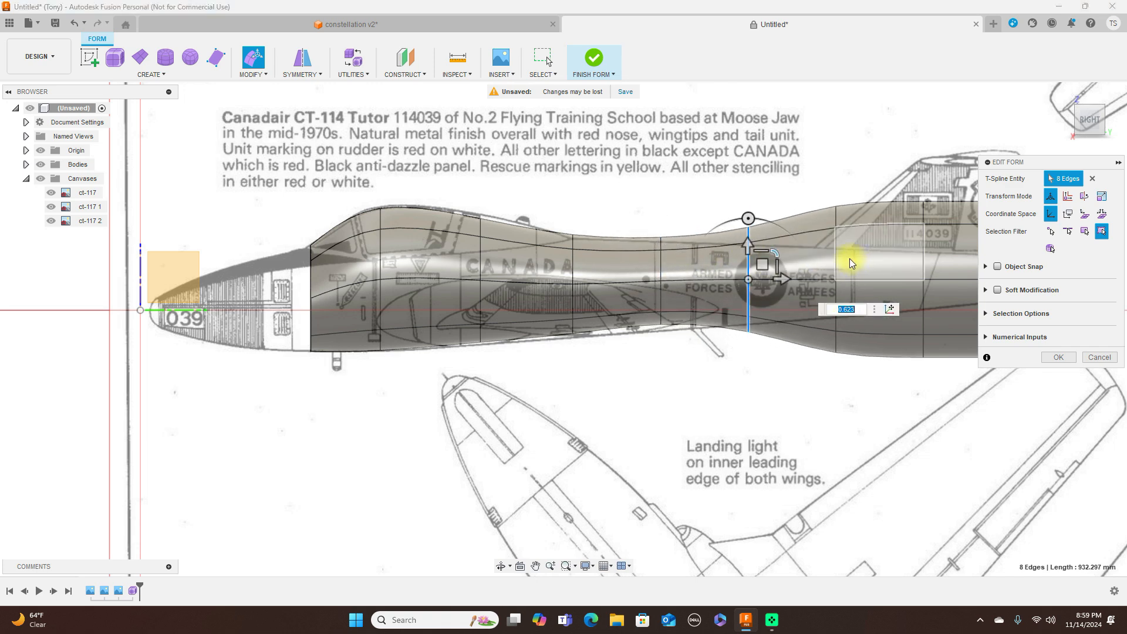
Step: Reduce the seventh edge ring's height to the blueprint outline and scale the eighth ring's height by 0.564
double_click(835, 255)
left_click_drag(863, 251, 850, 254)
middle_click_drag(855, 147, 694, 151)
left_click(761, 253)
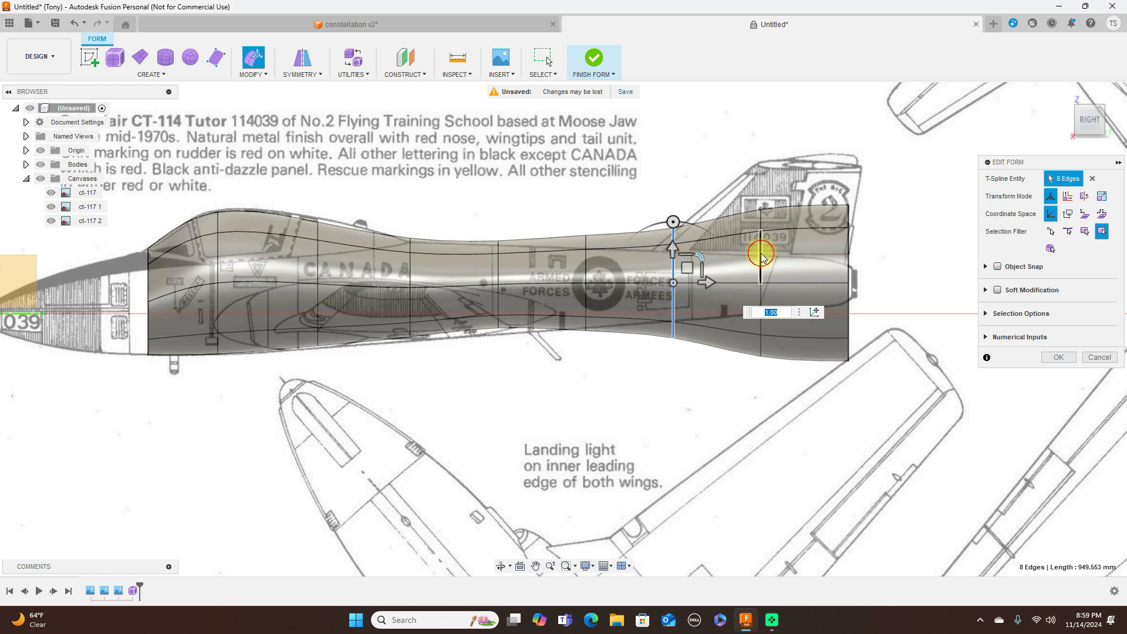
left_click(761, 253)
left_click_drag(786, 259, 778, 262)
Step: Scale the tail-end edge ring's height by 0.65 in side view and its width by 0.58 in top view
left_click_drag(867, 280, 854, 260)
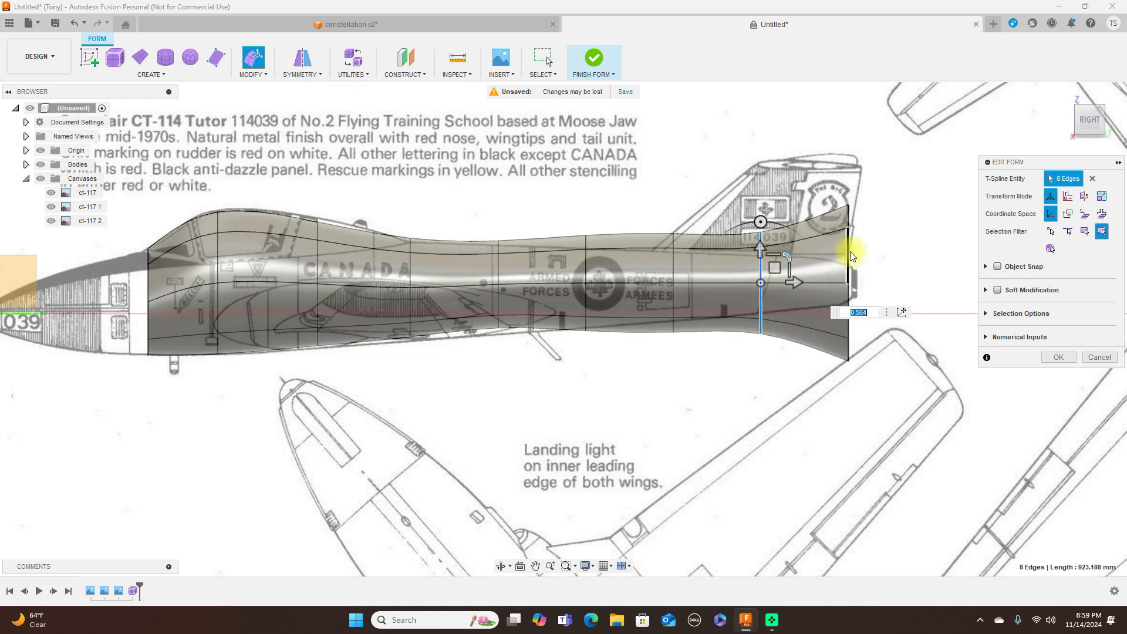
left_click(851, 257)
left_click_drag(873, 256, 867, 322)
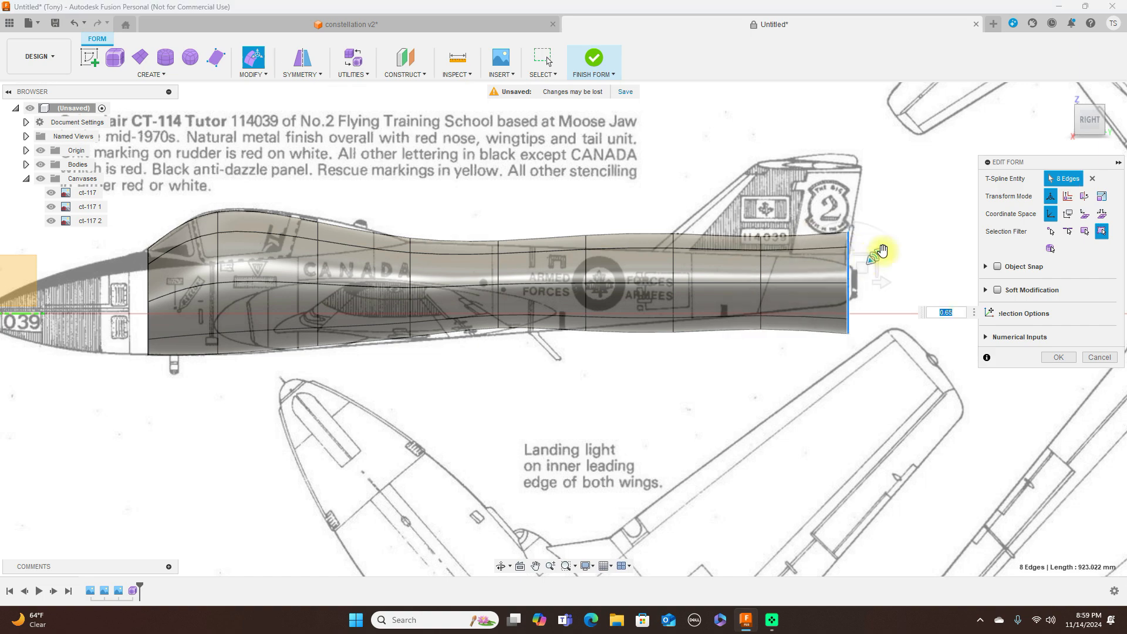
left_click(1087, 103)
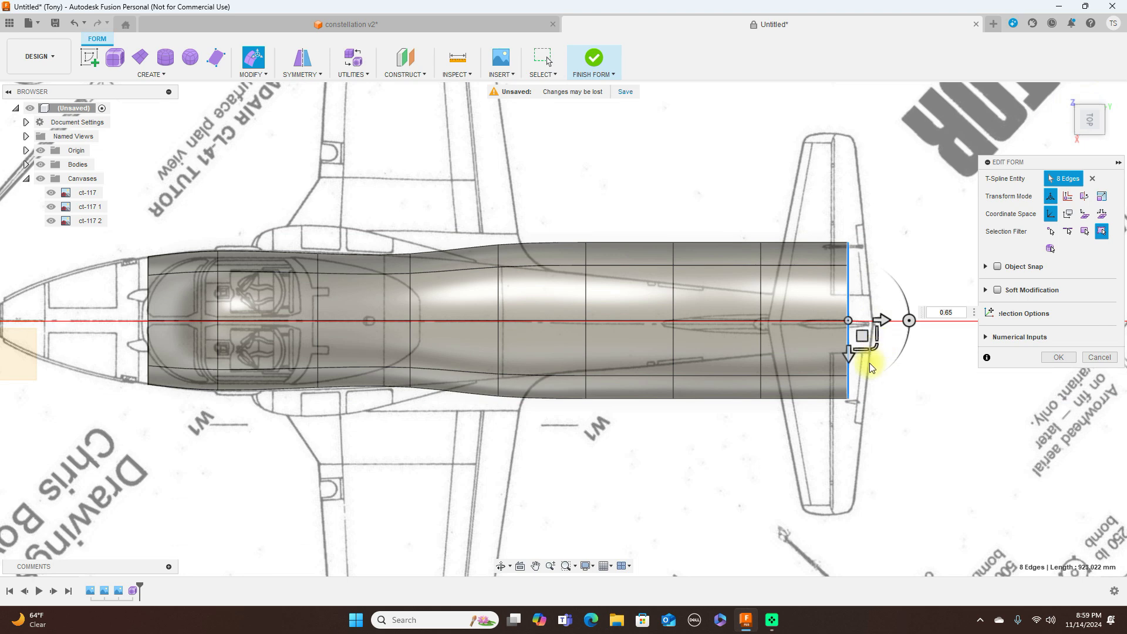
left_click_drag(875, 346, 867, 331)
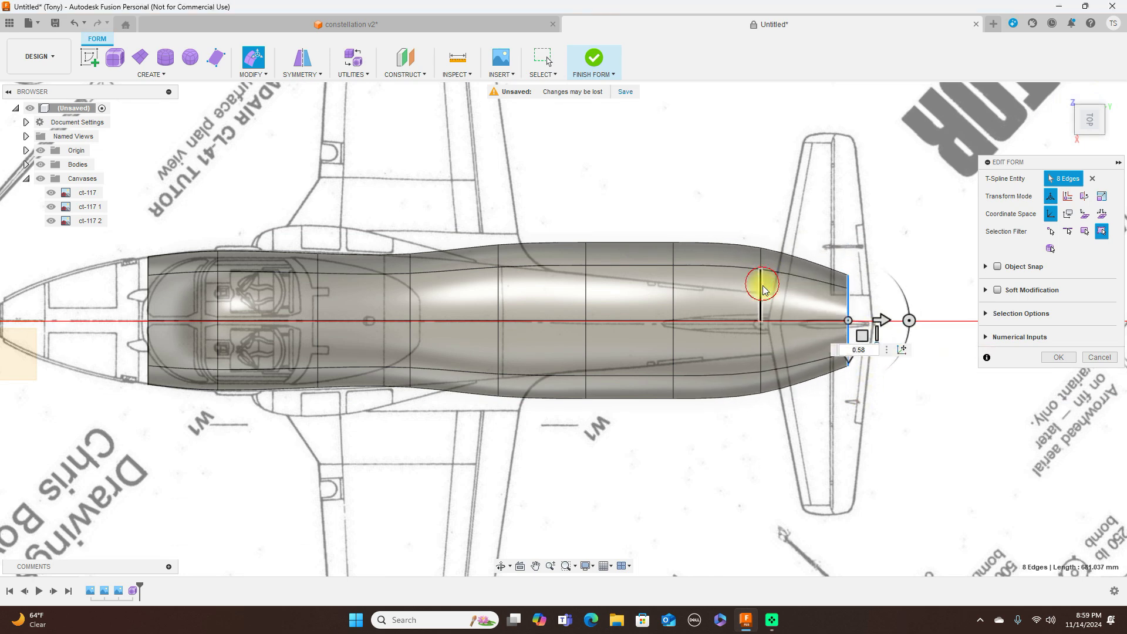
Step: In the top view, scale the eighth edge ring's width by 0.572 and narrow the seventh ring to the fuselage outline
double_click(761, 287)
left_click_drag(792, 348, 771, 335)
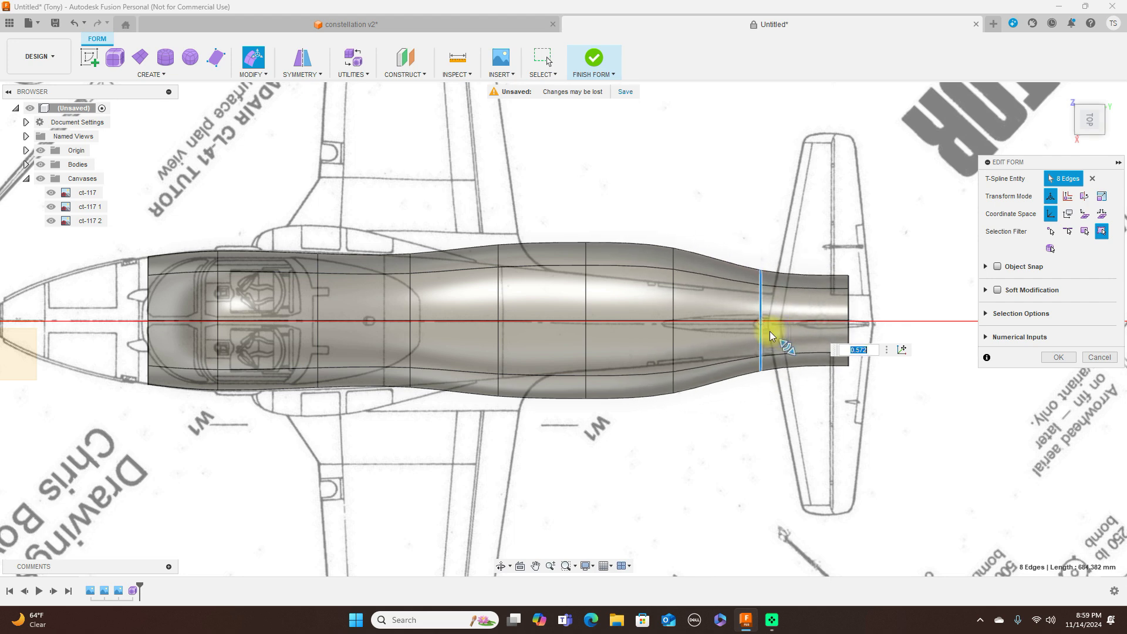
double_click(670, 304)
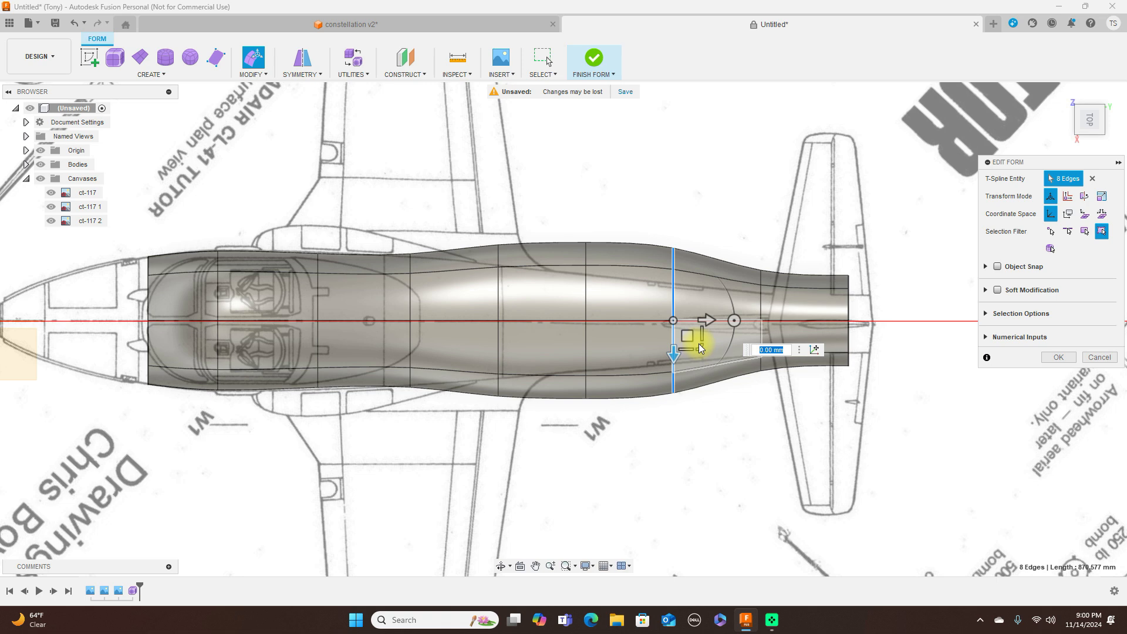
left_click_drag(700, 344, 682, 319)
Step: Scale the sixth edge ring's width by 0.669 and the fifth ring's width by 0.689
left_click(586, 297)
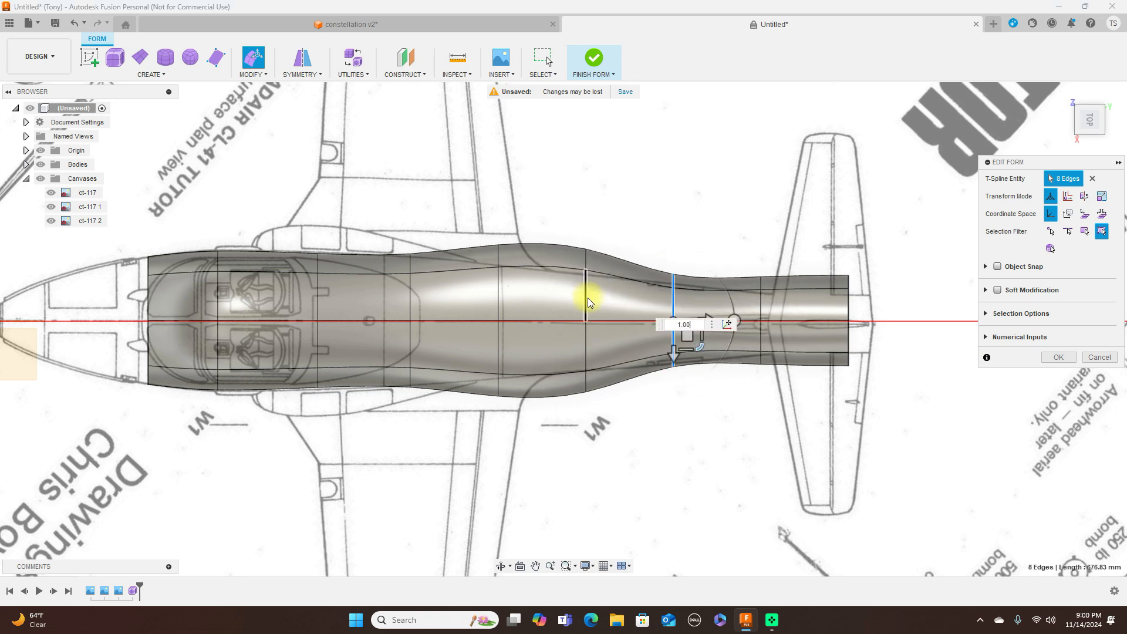
double_click(587, 343)
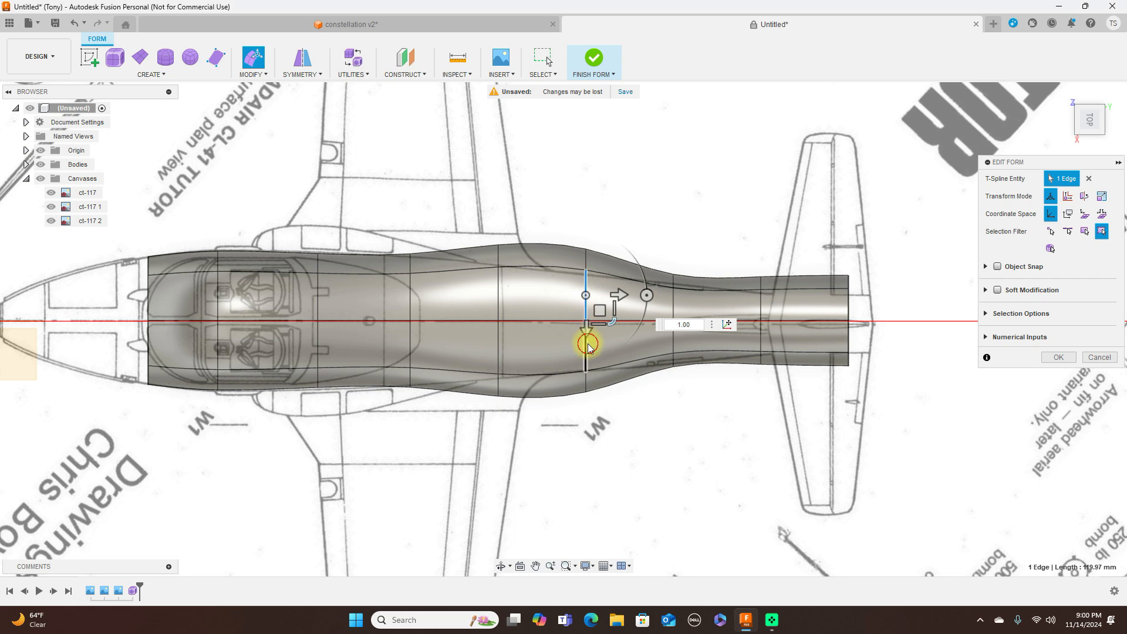
mouse_move(614, 349)
left_mouse_down()
mouse_move(607, 328)
mouse_move(610, 338)
left_mouse_up()
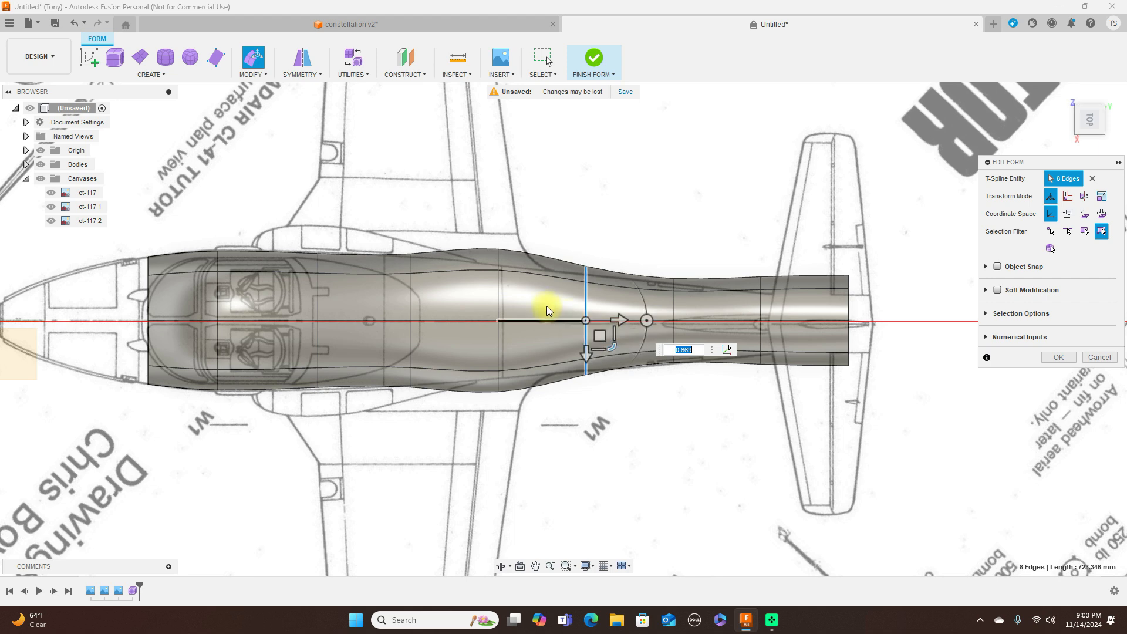
double_click(500, 296)
left_click_drag(527, 347, 521, 335)
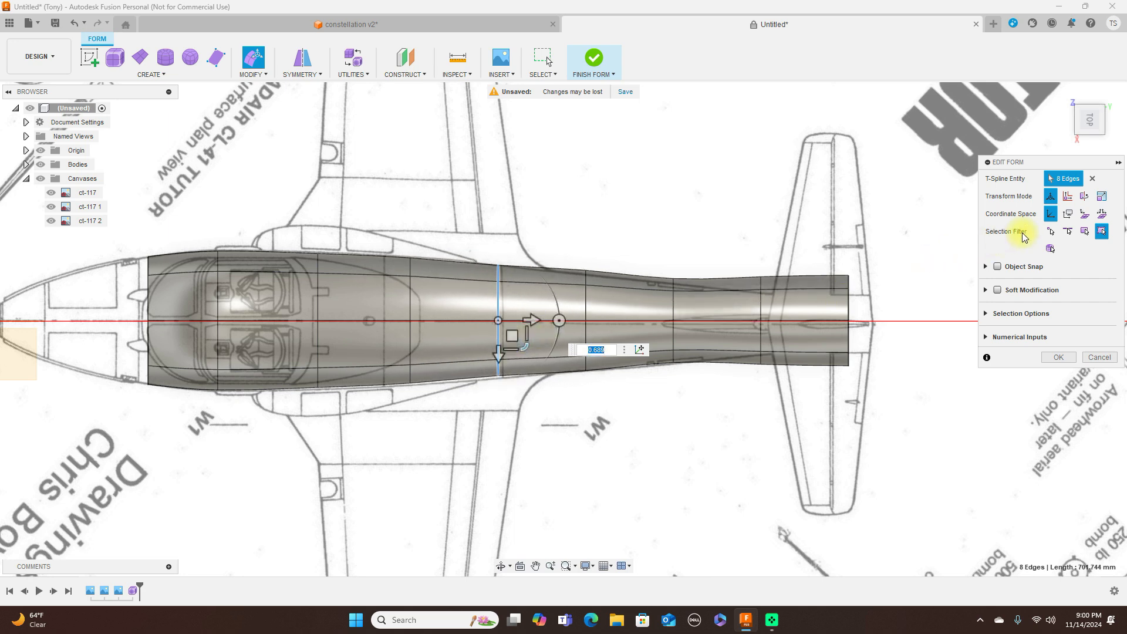
Step: In the side view, scale the third edge ring's height by about 1.06 and lower the fourth ring about 2 mm
left_click(1089, 140)
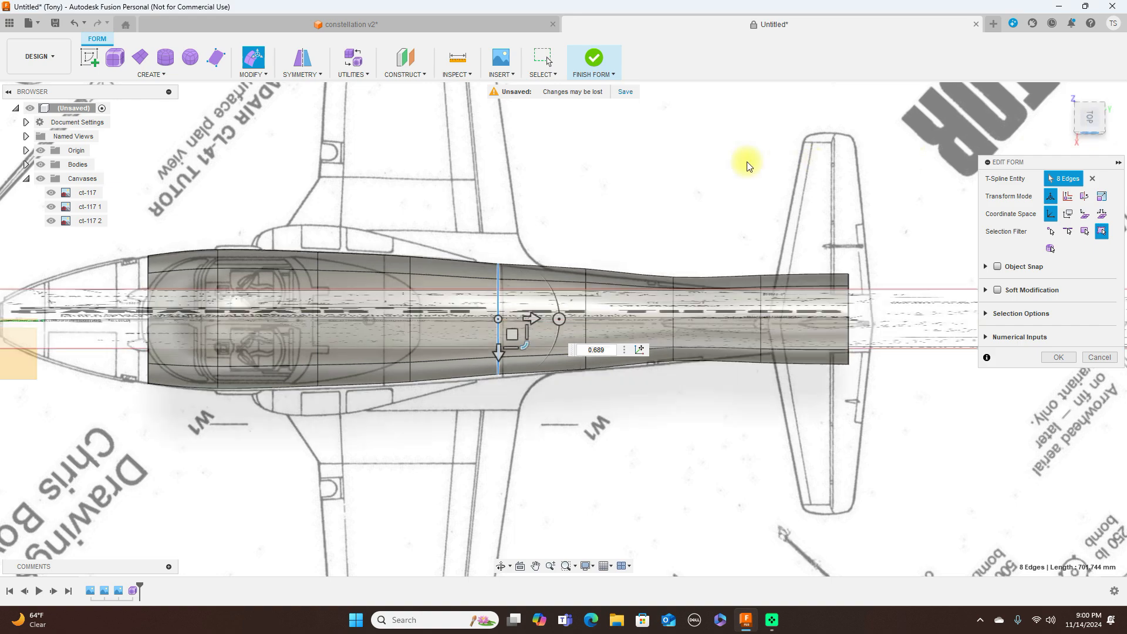
scroll(361, 262, "up", 2)
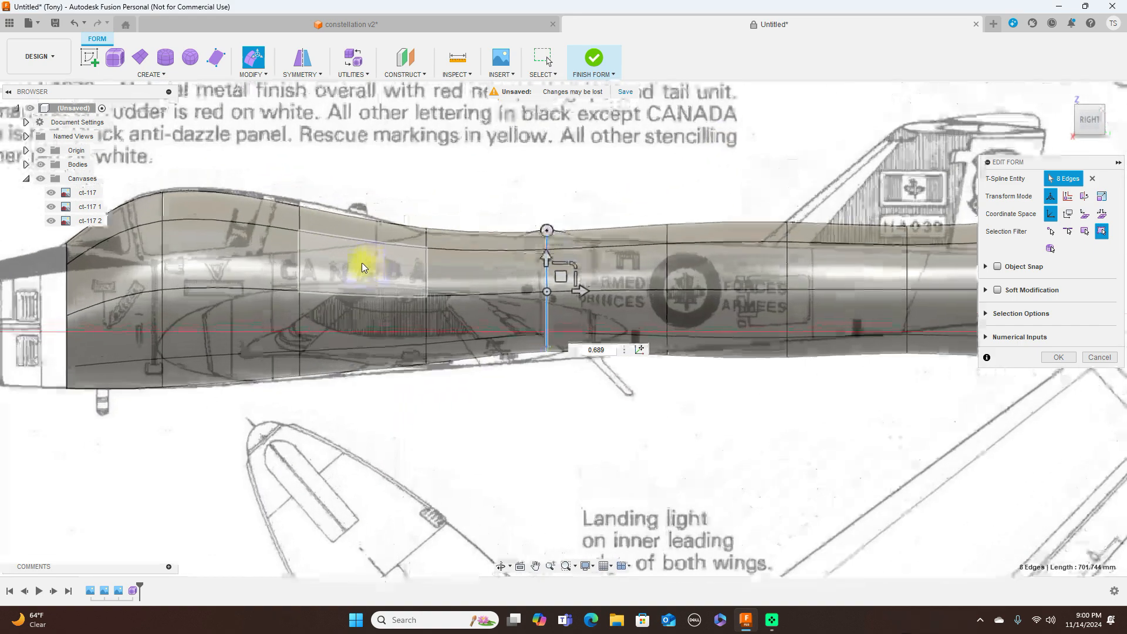
left_click(299, 258)
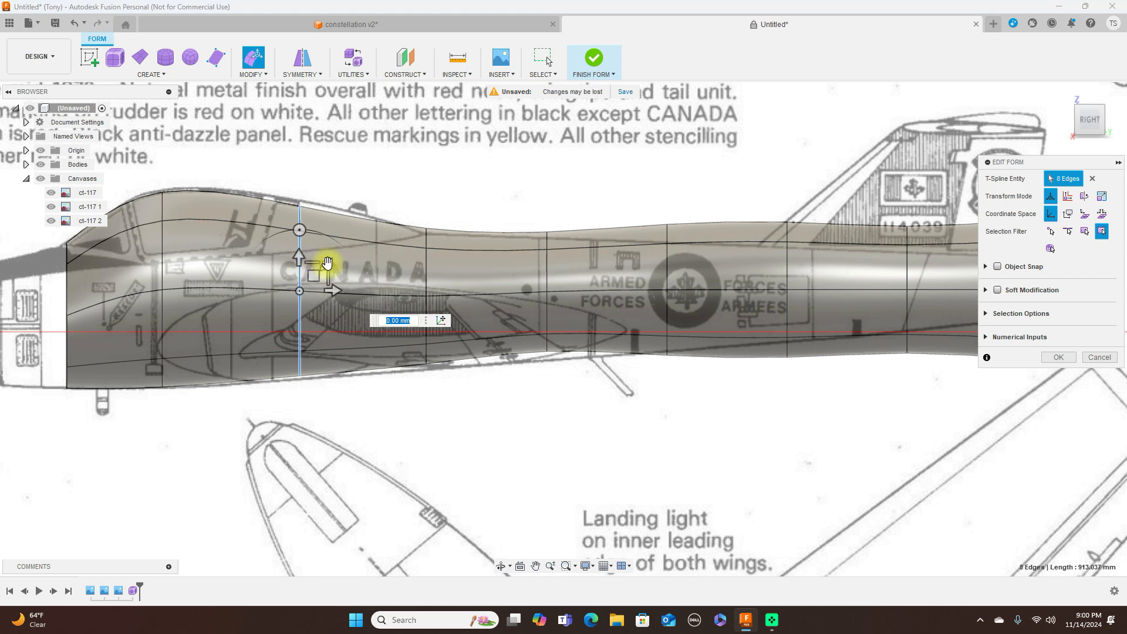
left_click_drag(327, 265, 328, 262)
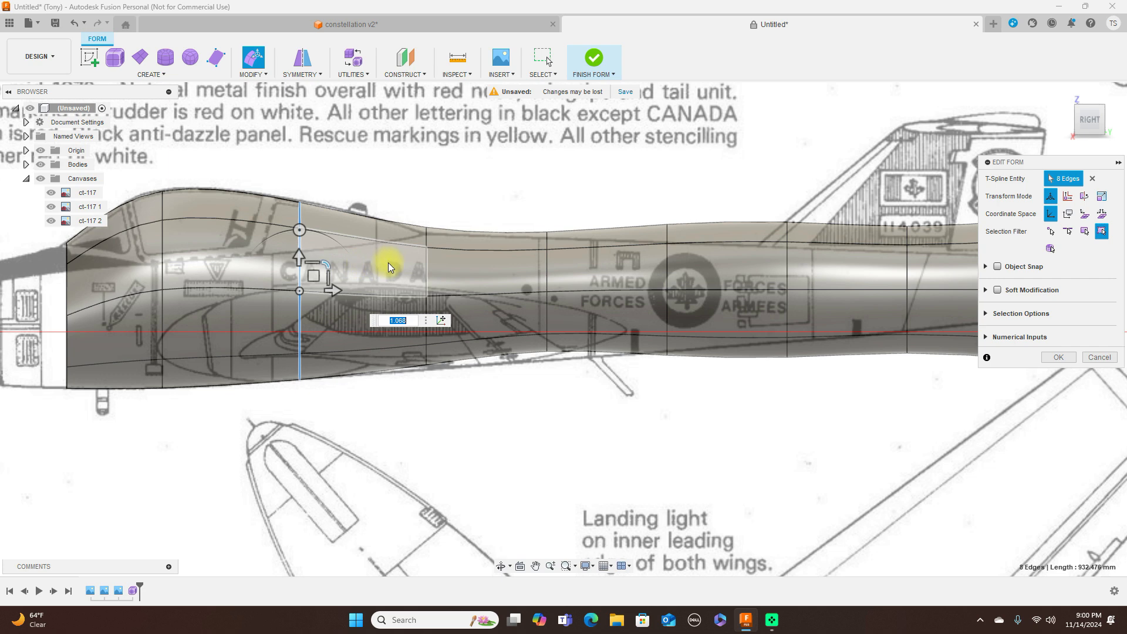
left_click(426, 259)
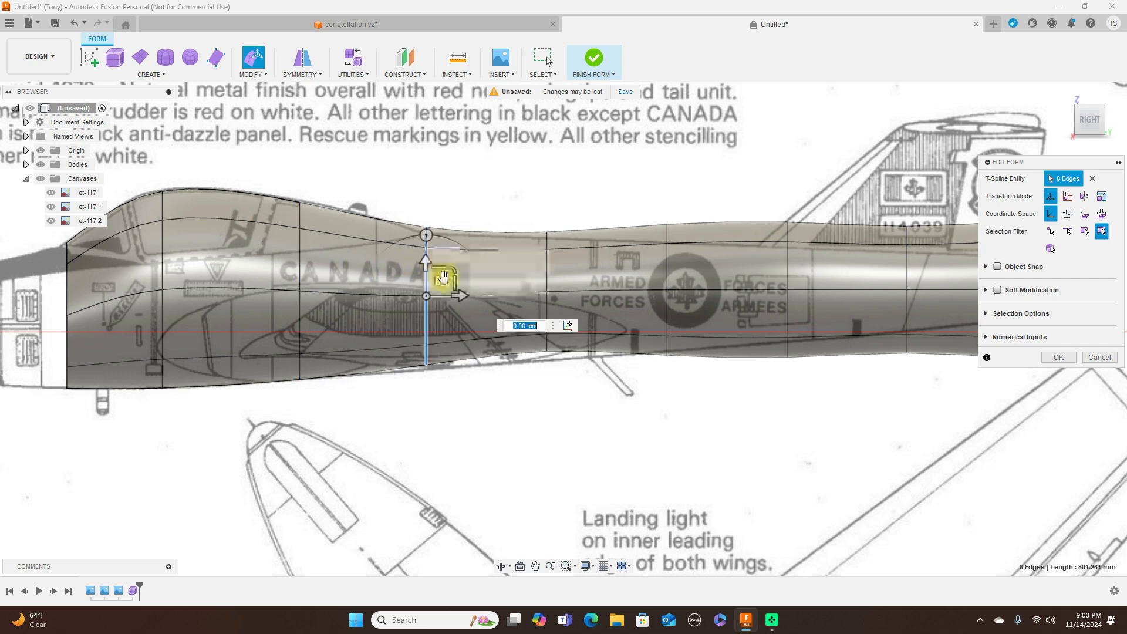
mouse_move(443, 284)
left_mouse_down()
mouse_move(452, 273)
mouse_move(439, 284)
left_mouse_up()
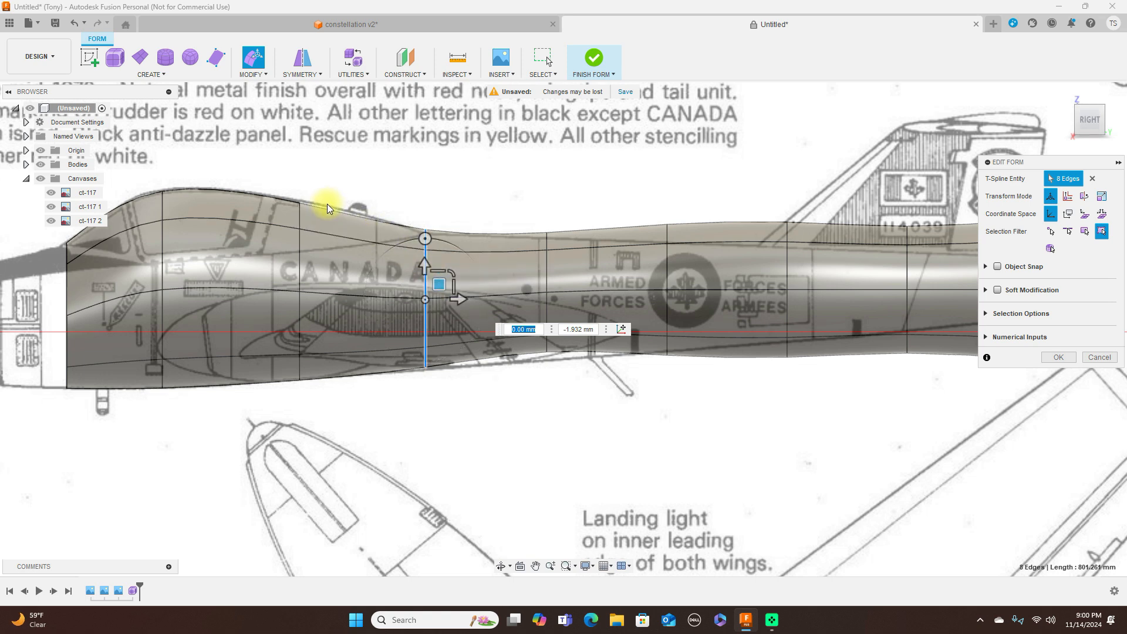
Step: Raise the top vertex of the third edge ring behind the cockpit by about 2 mm
middle_click_drag(467, 177, 622, 179)
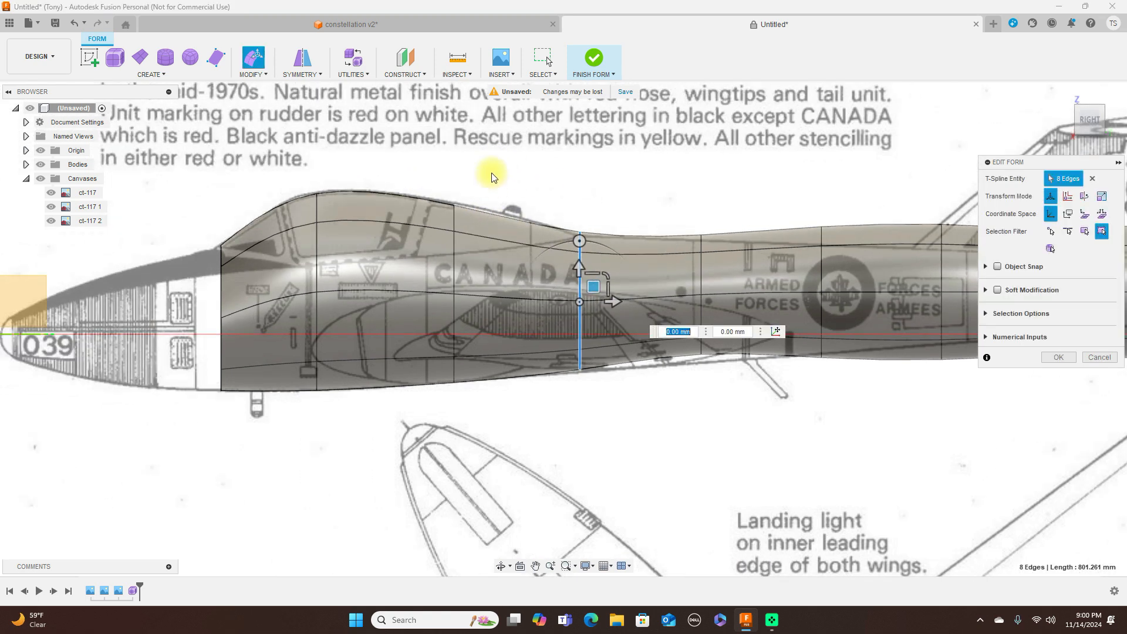
left_click(456, 206)
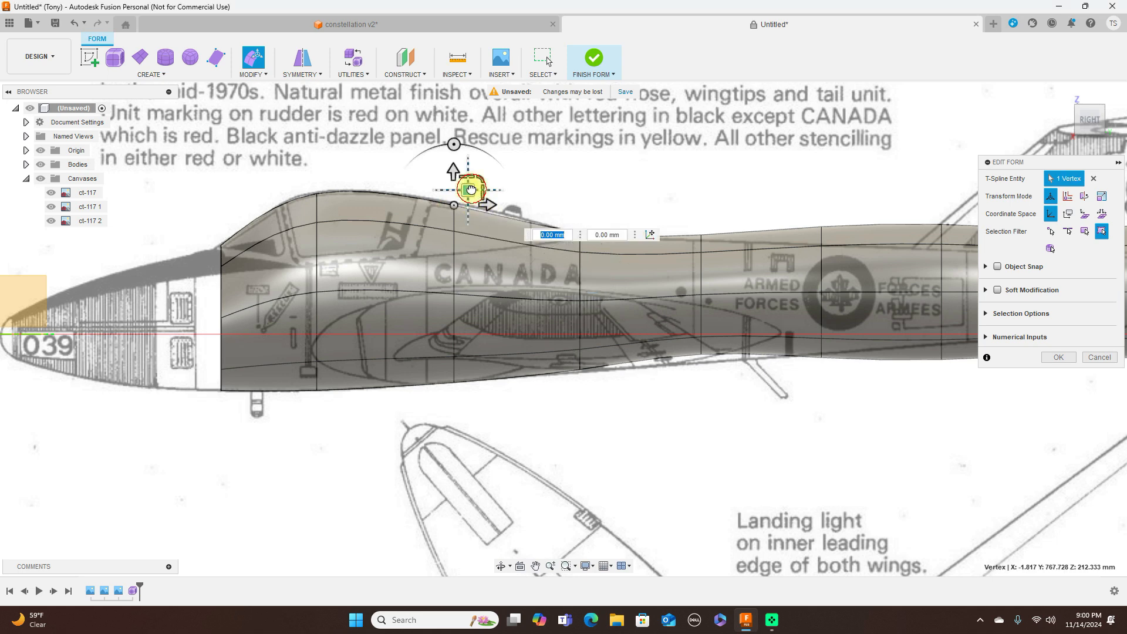
left_click_drag(471, 189, 470, 189)
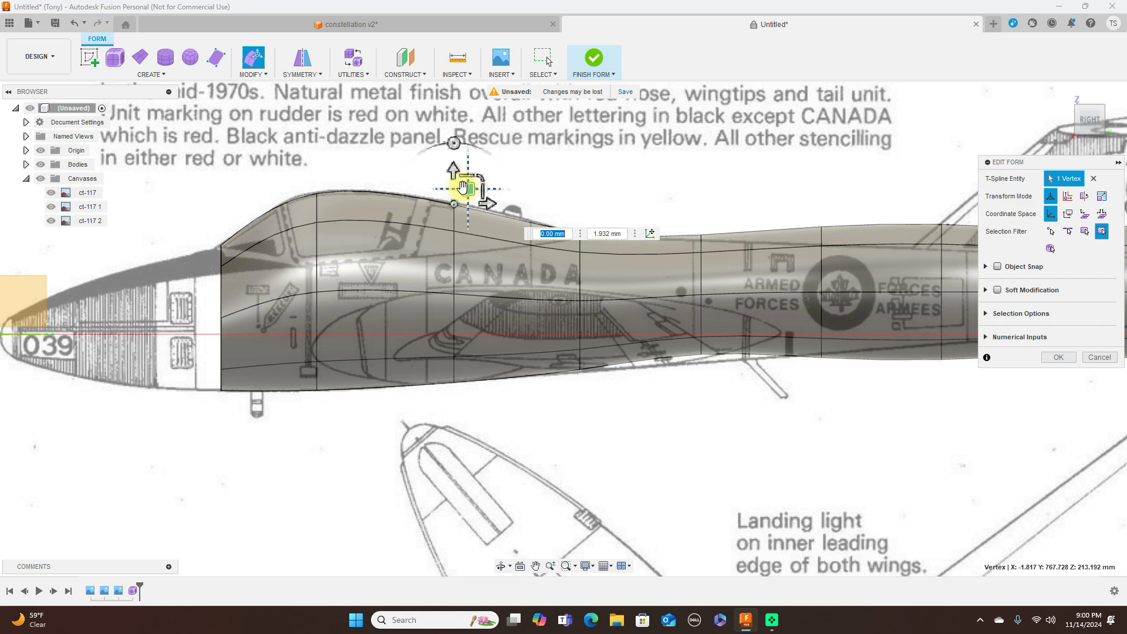
Step: Move the fifth edge ring about 16.5 mm down and 0.75 mm rearward to follow the side-view outline
scroll(575, 189, "down", 2)
scroll(662, 299, "up", 3)
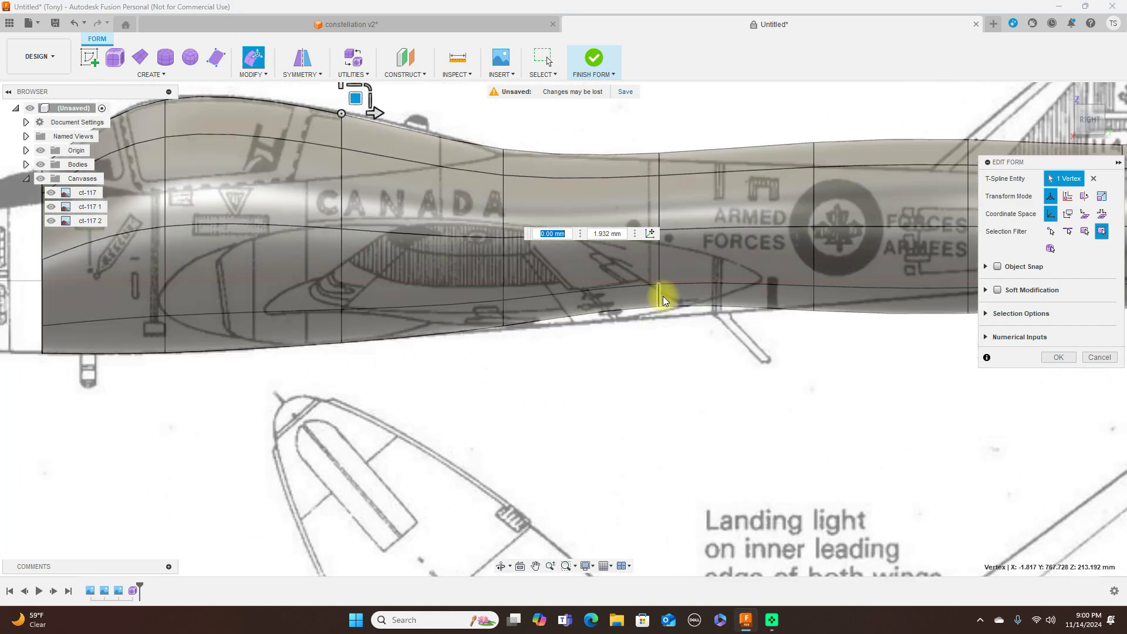
double_click(660, 201)
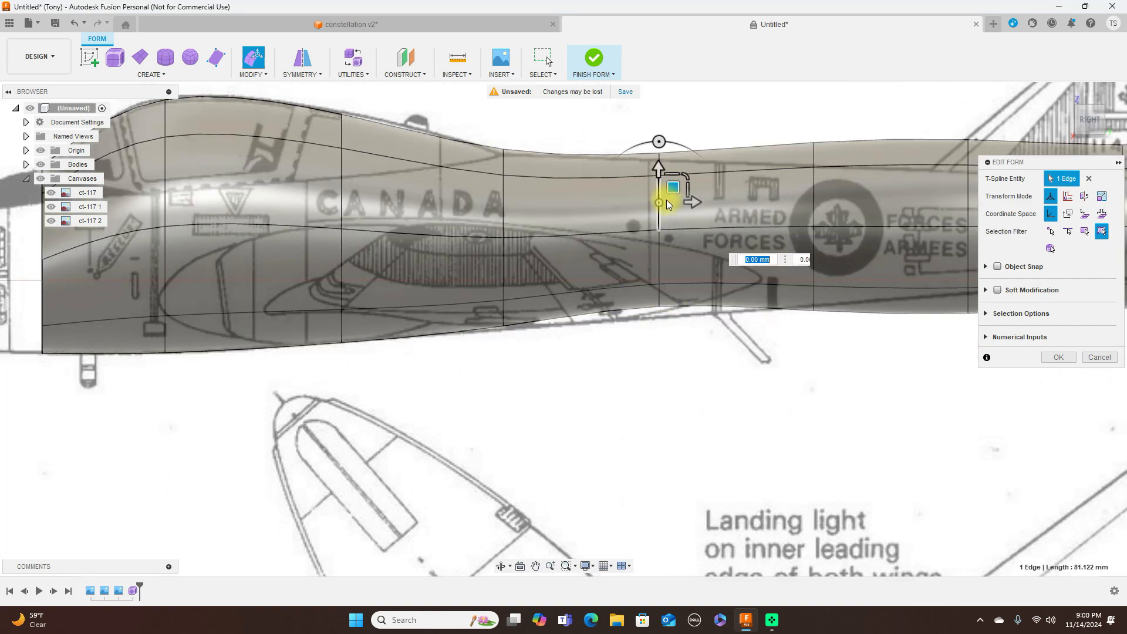
left_click_drag(675, 215, 675, 227)
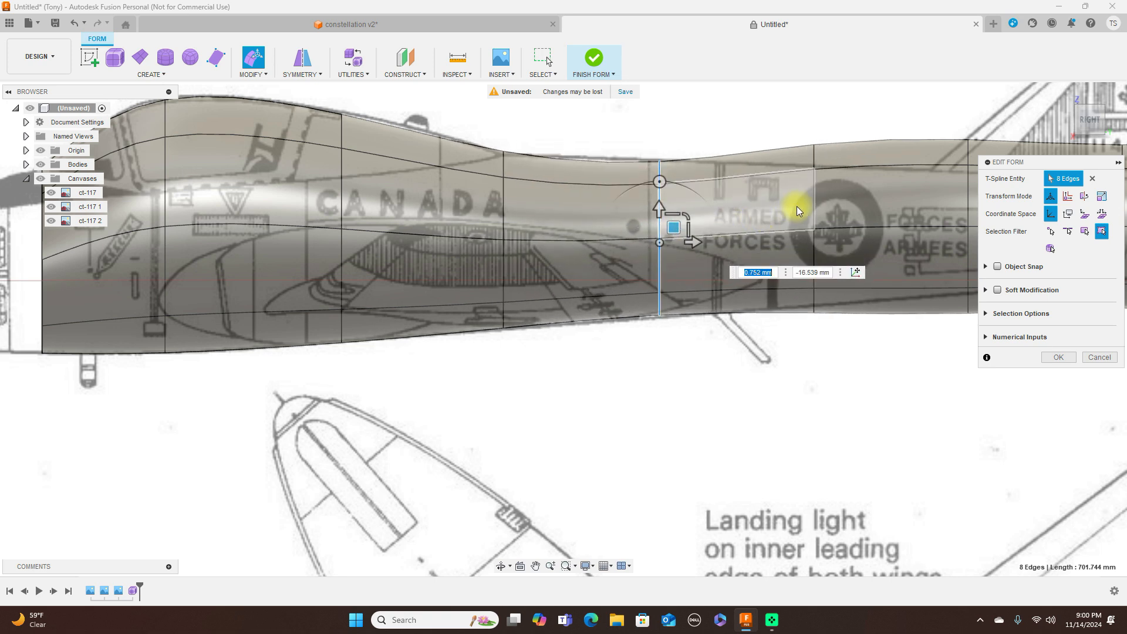
Step: Lower the sixth edge ring and reduce its height, and scale the seventh ring's height by about 0.7
scroll(814, 205, "down", 3)
middle_click_drag(877, 132, 546, 144)
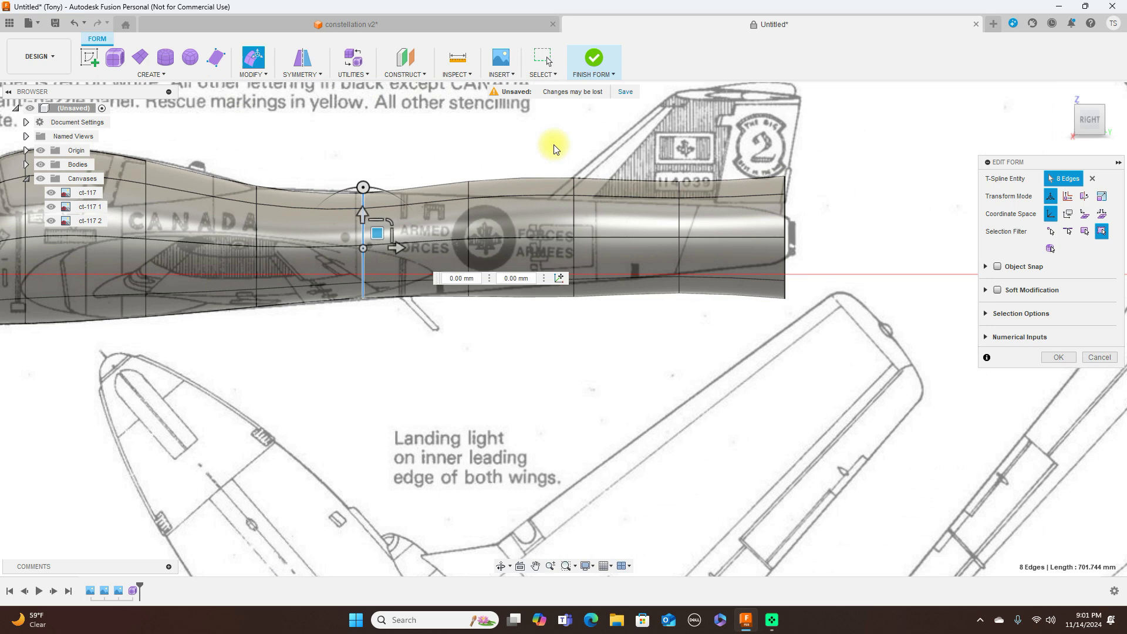
double_click(470, 225)
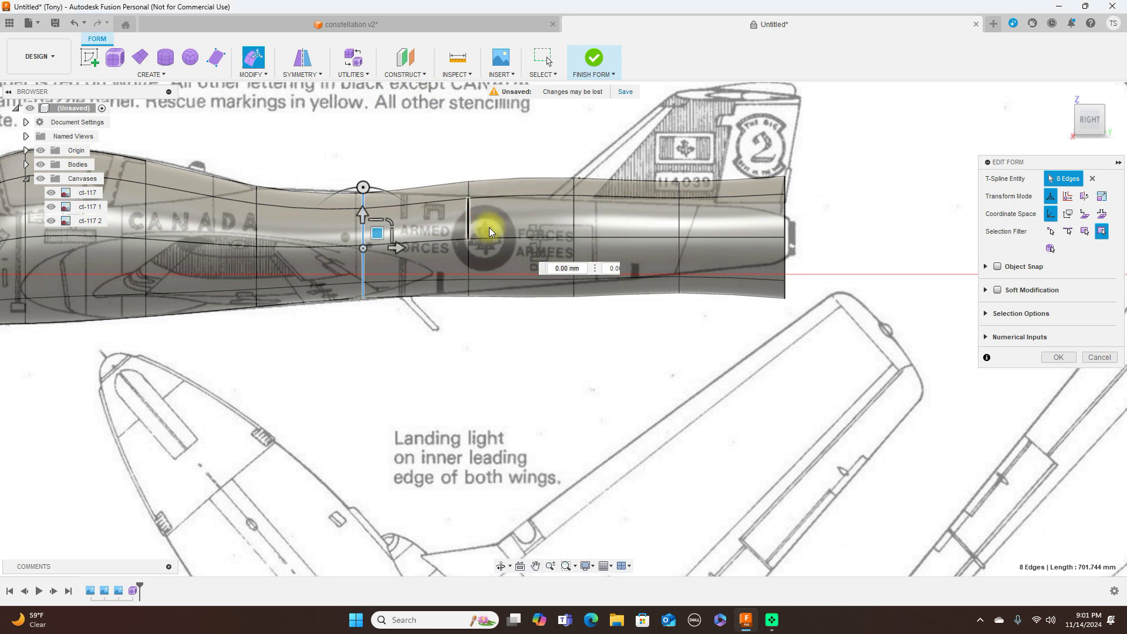
left_click_drag(485, 228, 551, 213)
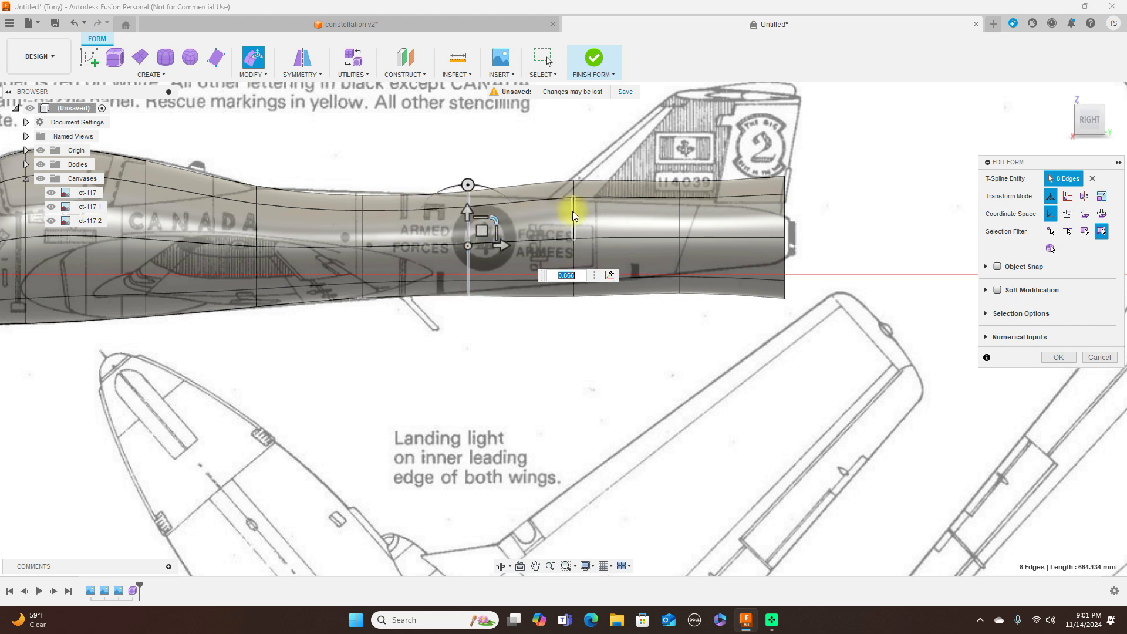
double_click(573, 210)
left_click_drag(601, 213, 591, 220)
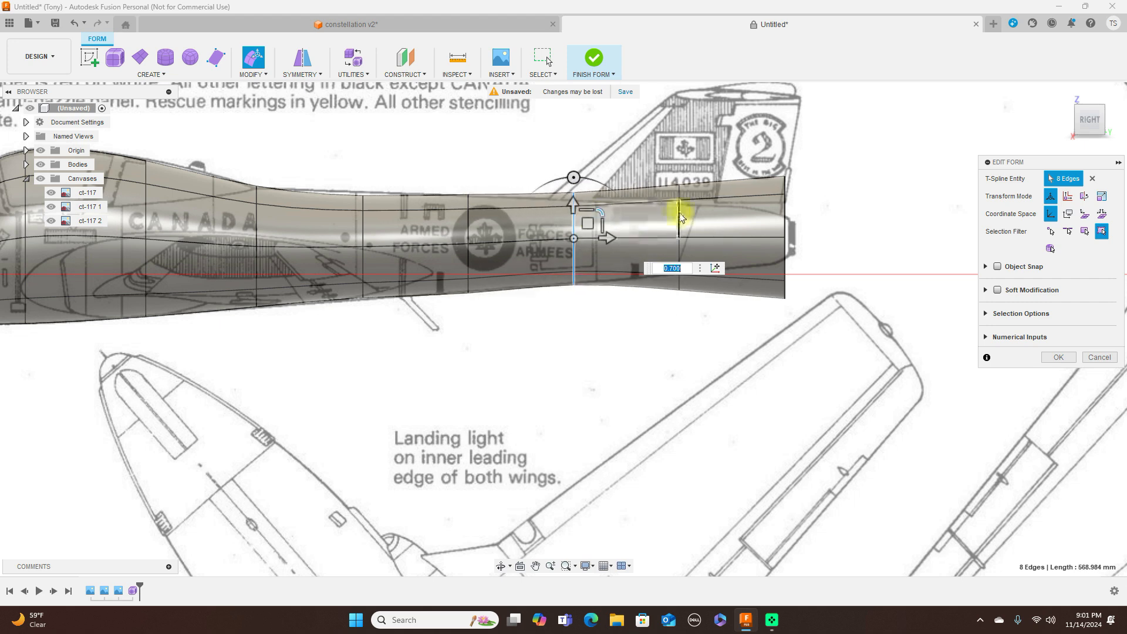
Step: Reduce the height of the eighth edge ring and scale the rear end ring's height by about 0.61 to follow the side-view outline
double_click(679, 216)
left_click_drag(709, 211, 698, 216)
double_click(785, 207)
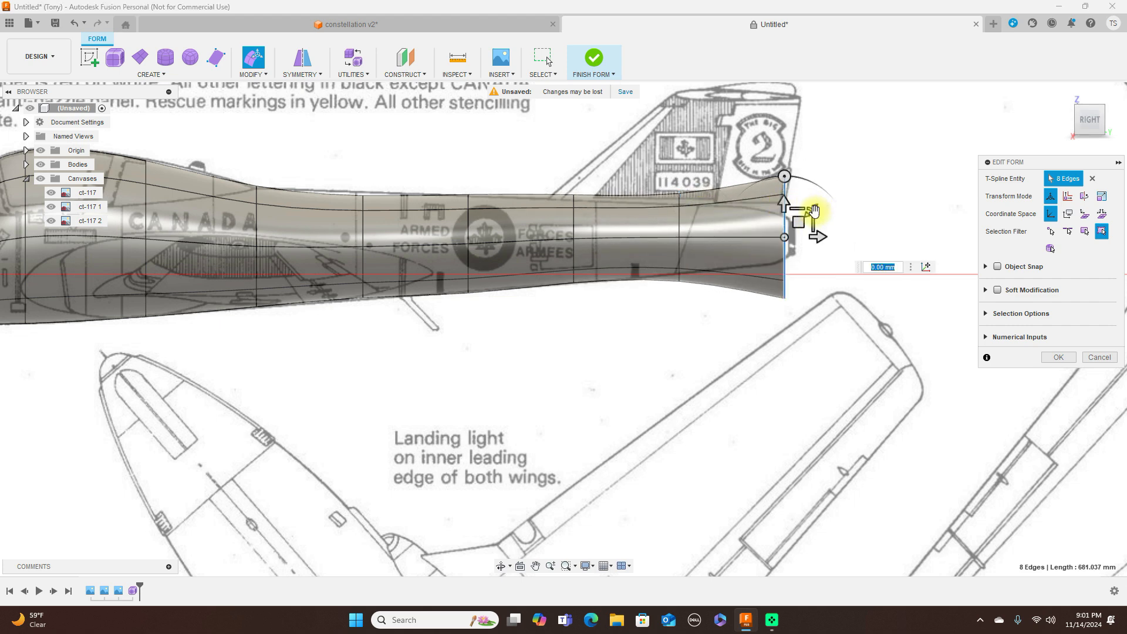
left_click_drag(812, 212, 794, 220)
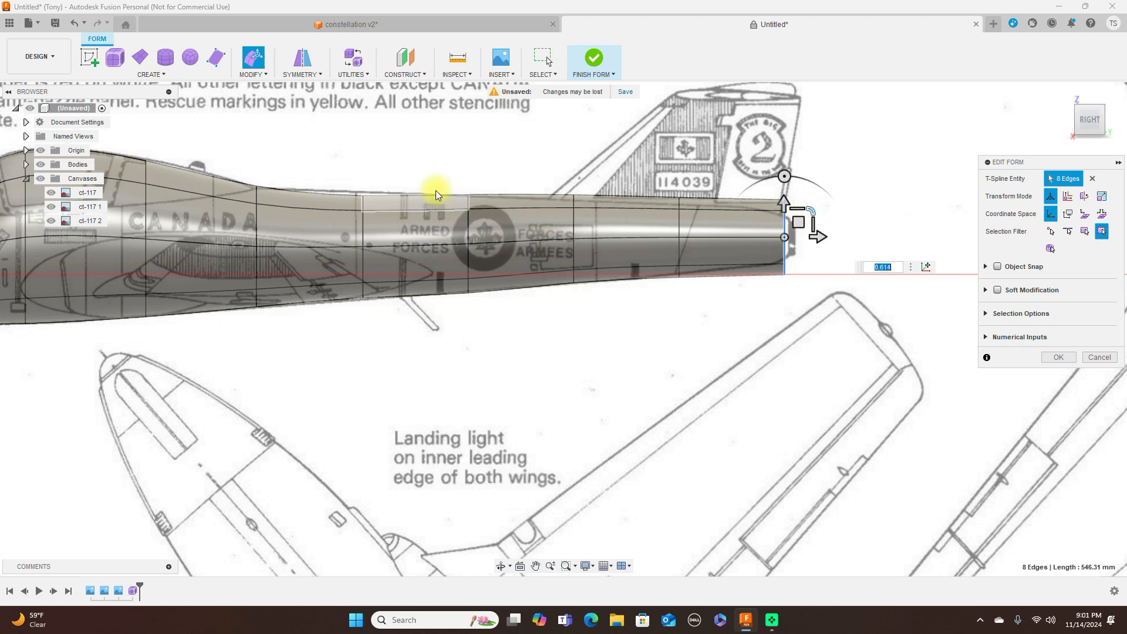
Step: Raise the fifth edge ring's top vertex by about 11 mm and scale the sixth ring's height by about 0.94
left_click(363, 195)
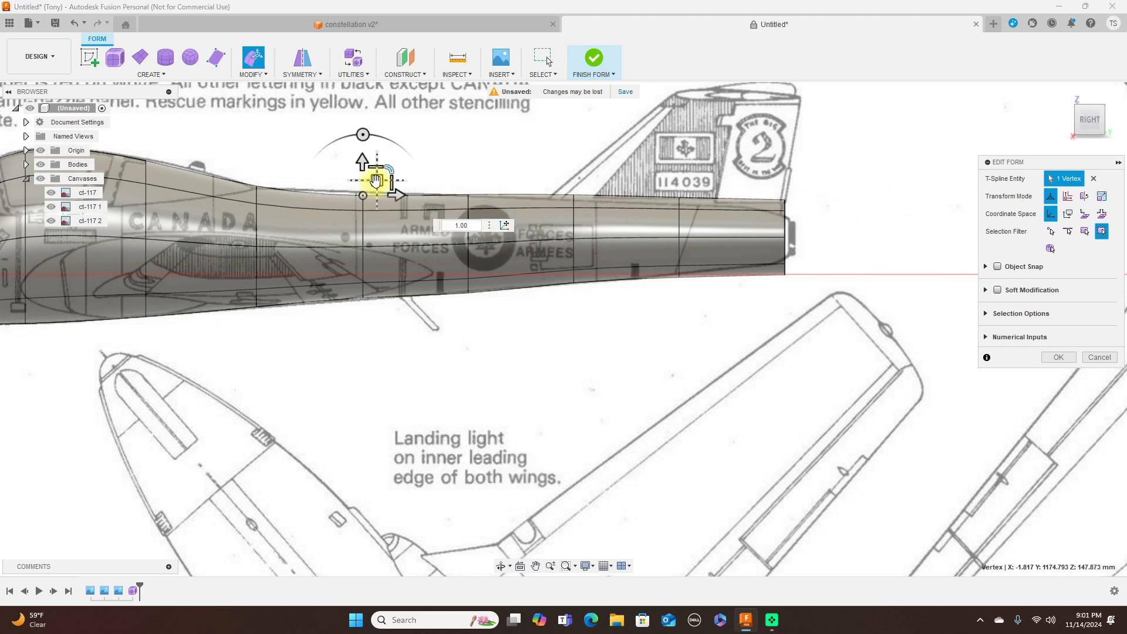
left_click_drag(375, 182, 378, 174)
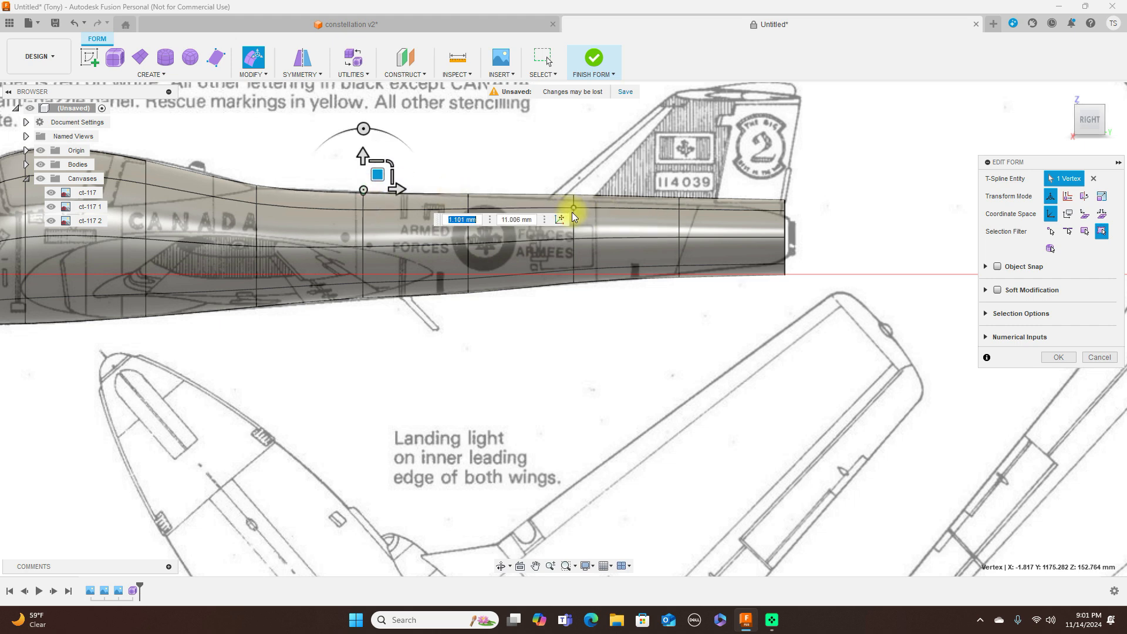
scroll(574, 217, "up", 5)
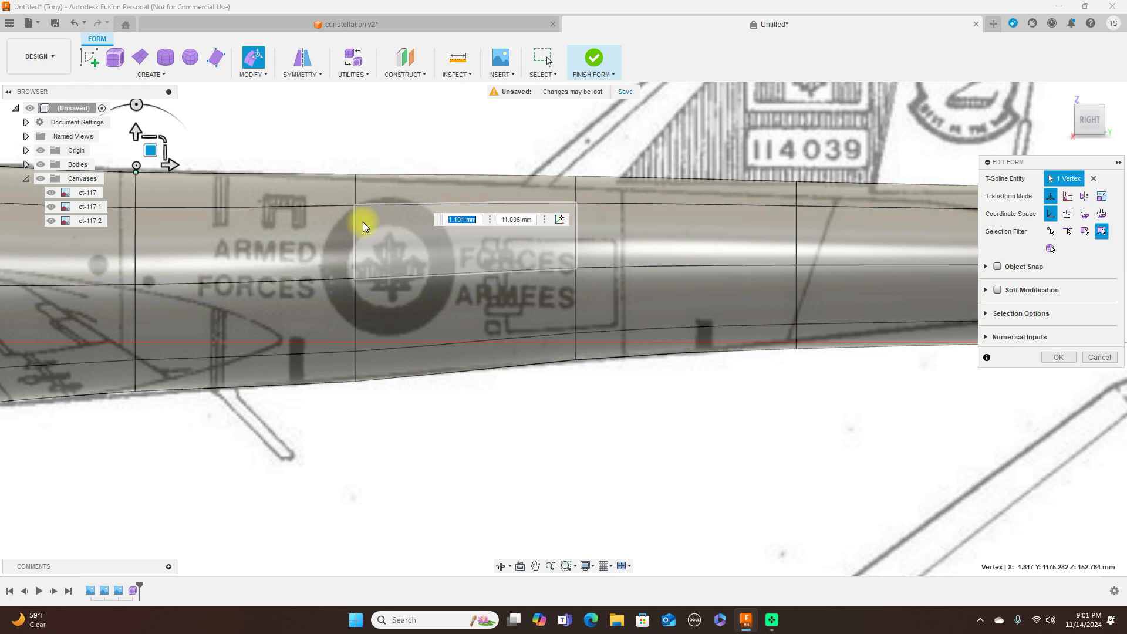
double_click(356, 224)
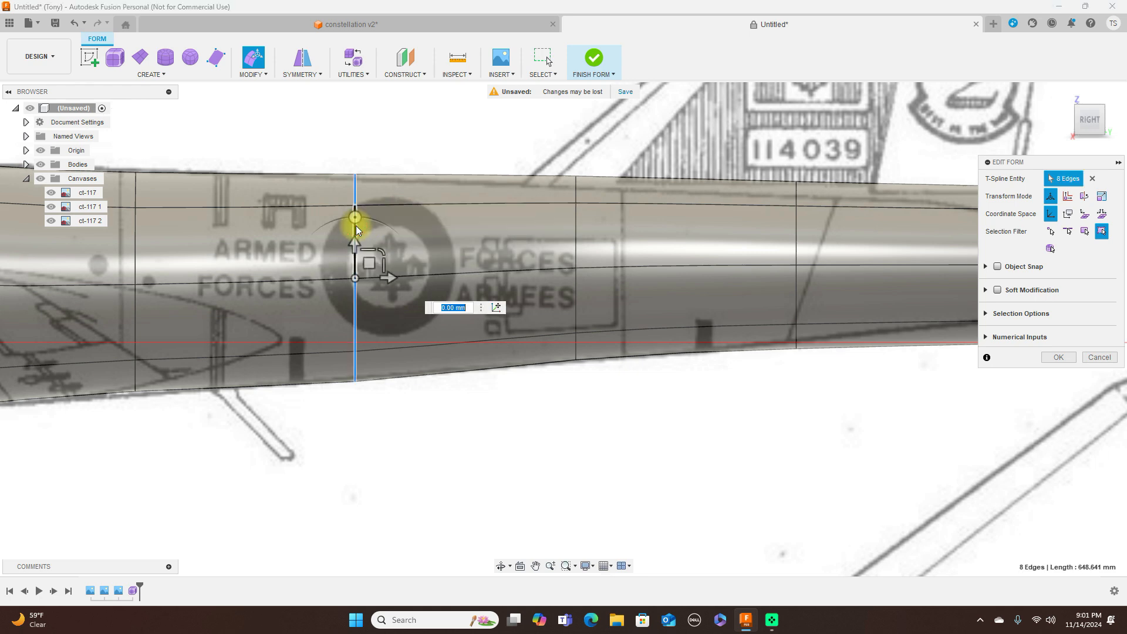
left_click(382, 249)
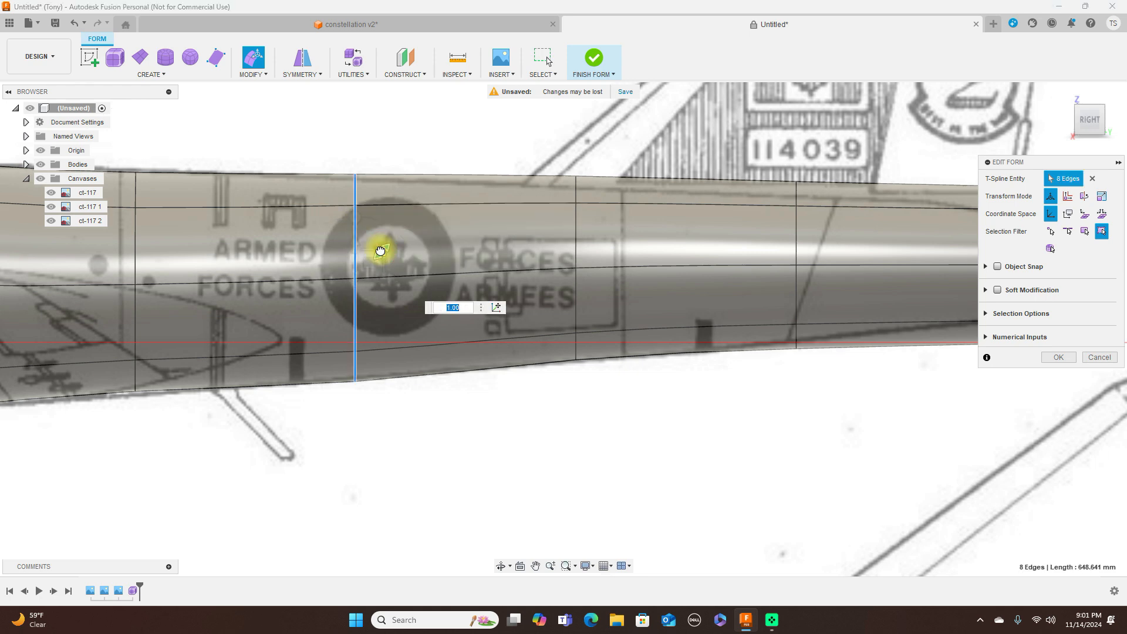
left_click_drag(380, 251, 379, 250)
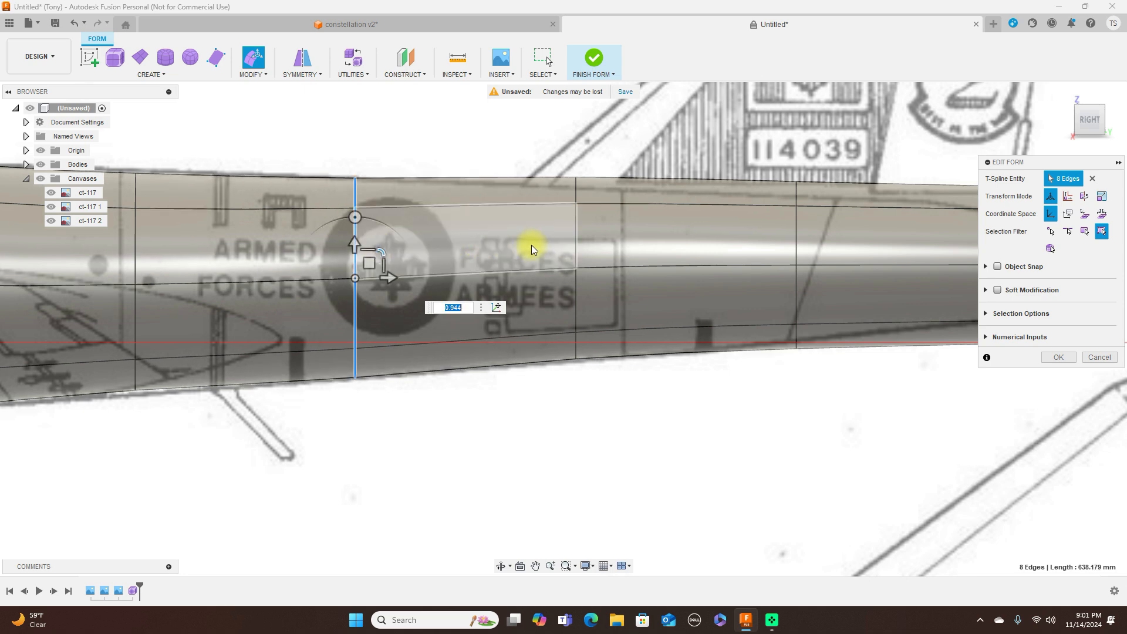
Step: Reduce the seventh edge ring's height and lower the ring by about 6.8 mm to match the side-view blueprint
left_click(577, 233)
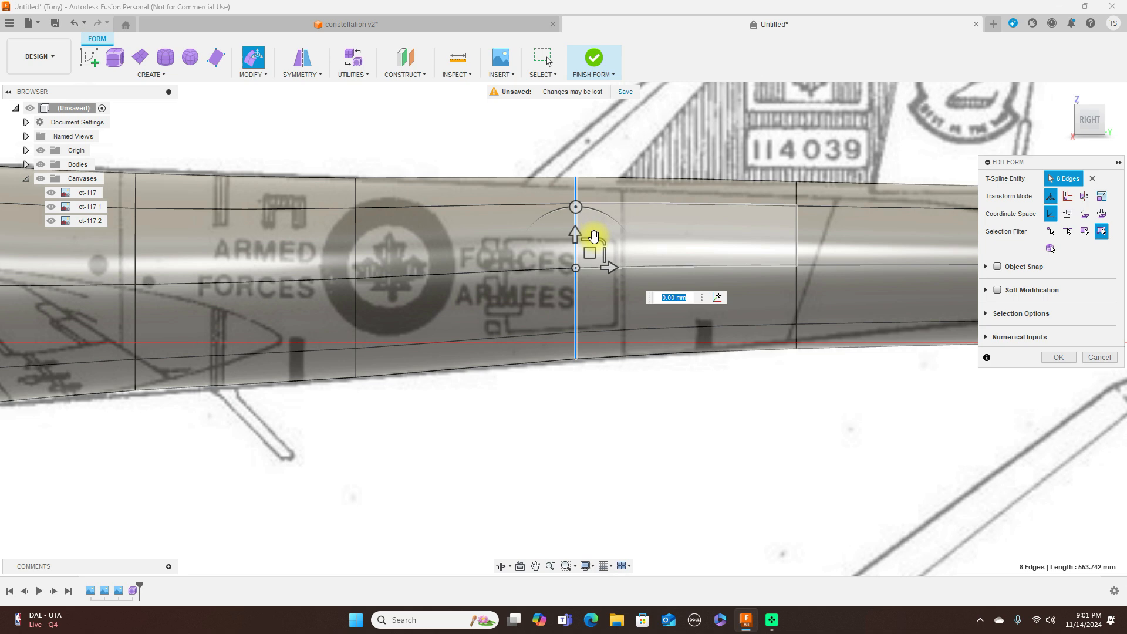
left_click_drag(604, 239, 590, 260)
scroll(599, 199, "up", 2)
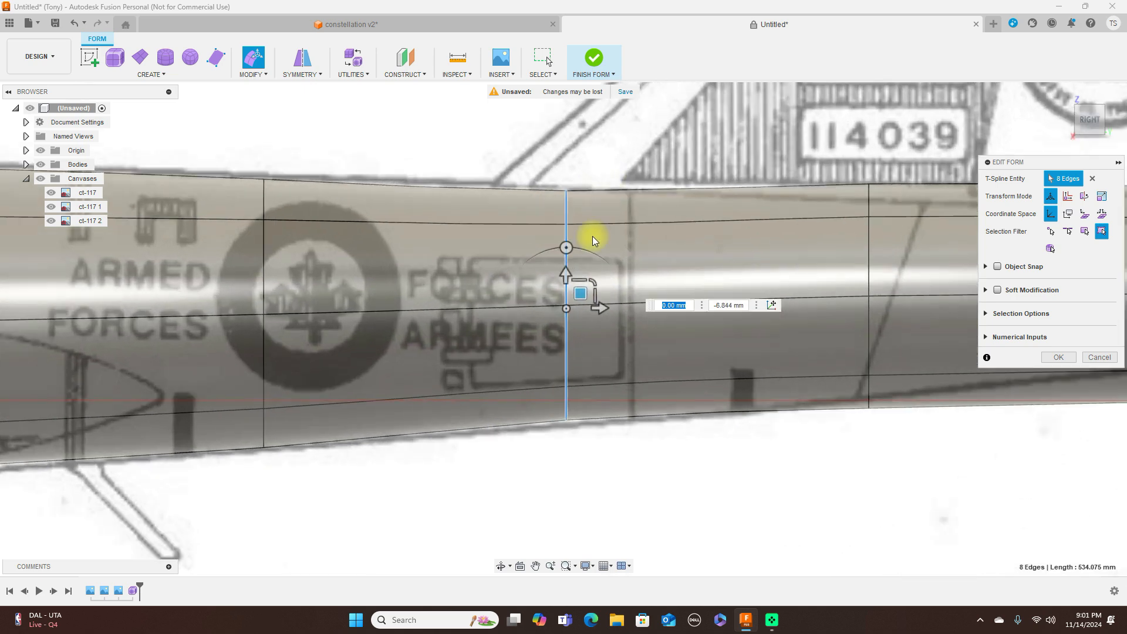
Step: Lower the seventh ring's bottom vertex by about 5 mm and raise the top vertices of the seventh and sixth rings by about 3 mm
left_click(566, 419)
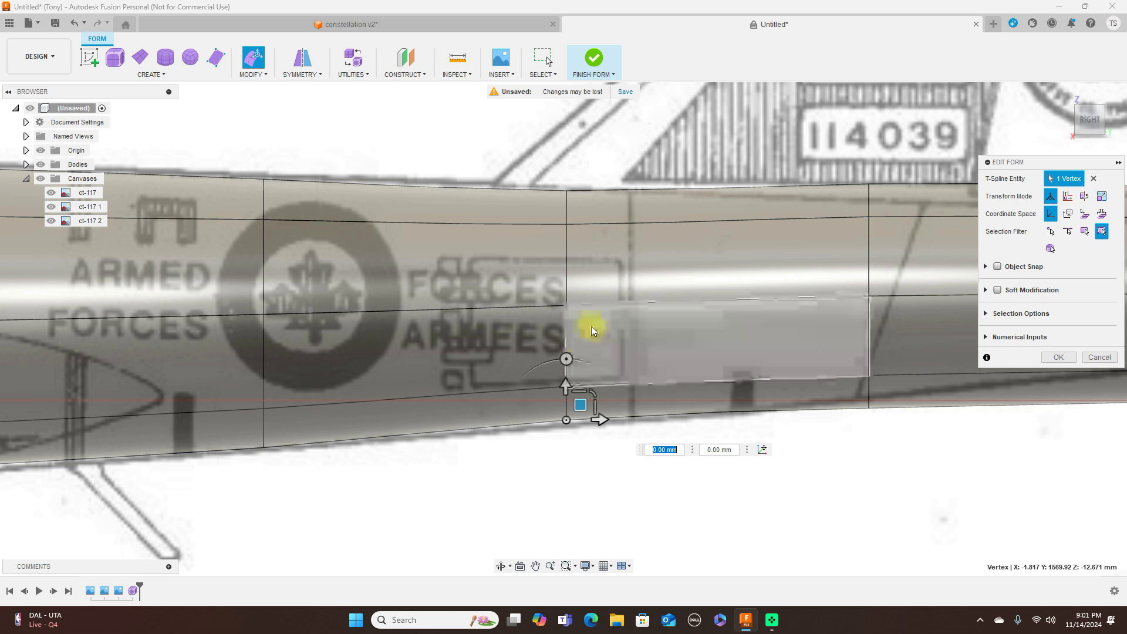
left_click_drag(585, 403, 584, 413)
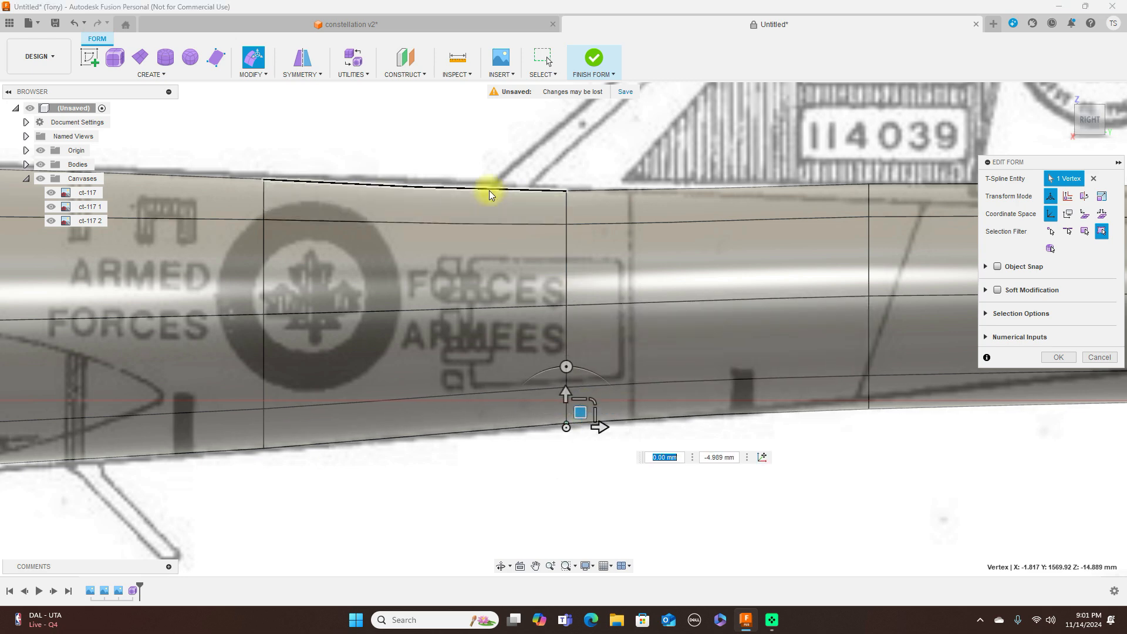
left_click(568, 189)
left_click_drag(579, 175, 579, 171)
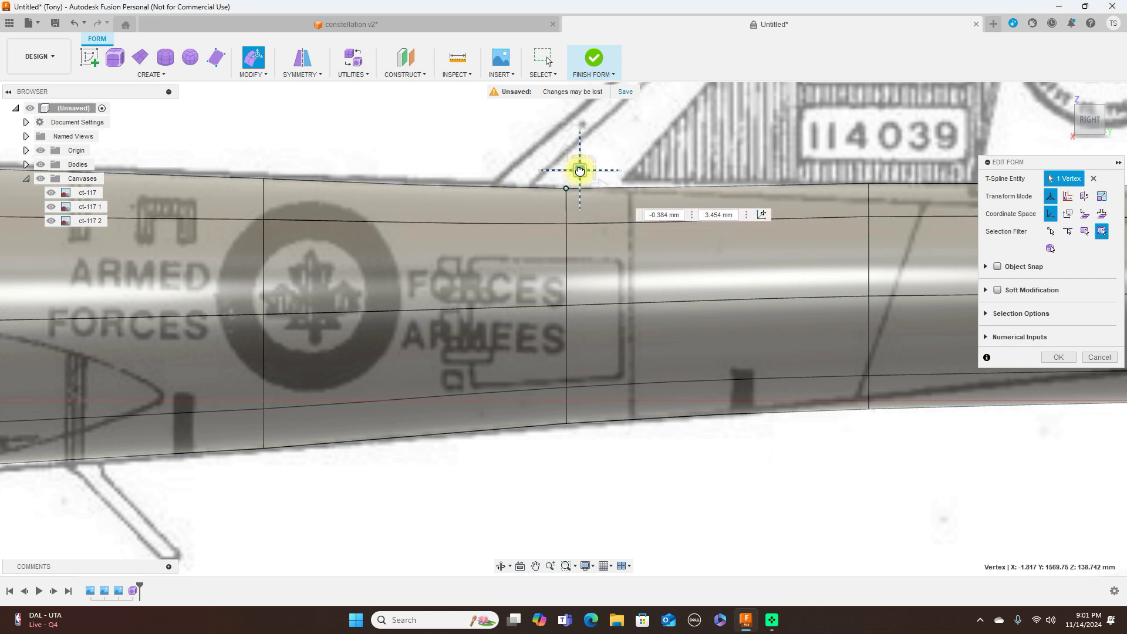
left_click(265, 179)
left_click_drag(276, 163, 276, 160)
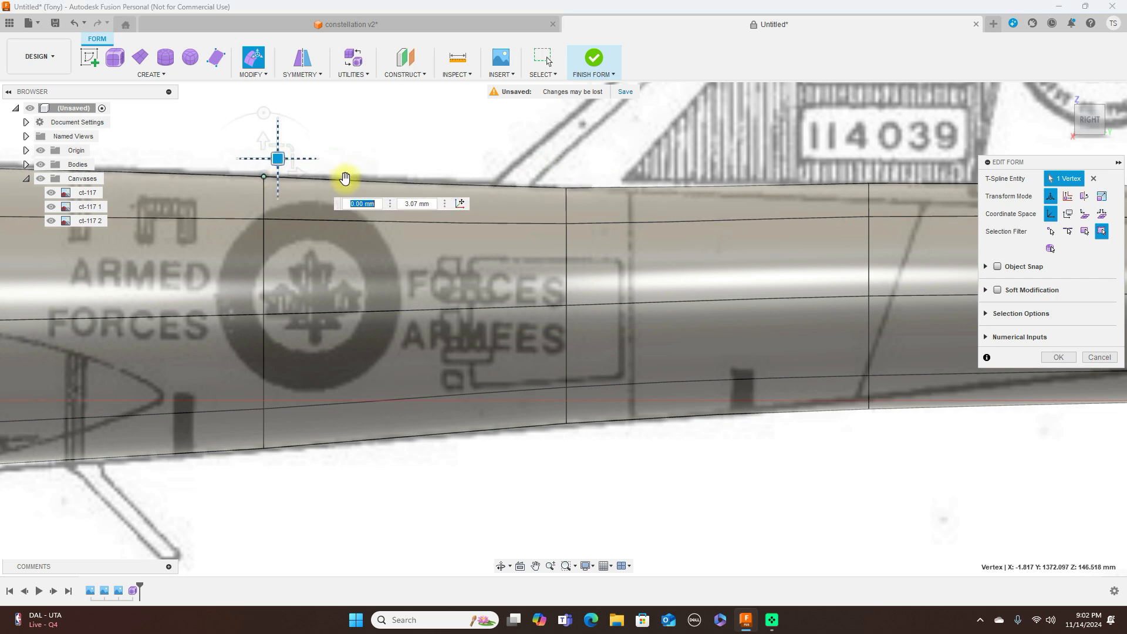
Step: Shrink the eighth edge ring's height and lower it about 4 mm, and scale the rear end ring's height by about 0.7
scroll(371, 175, "down", 3)
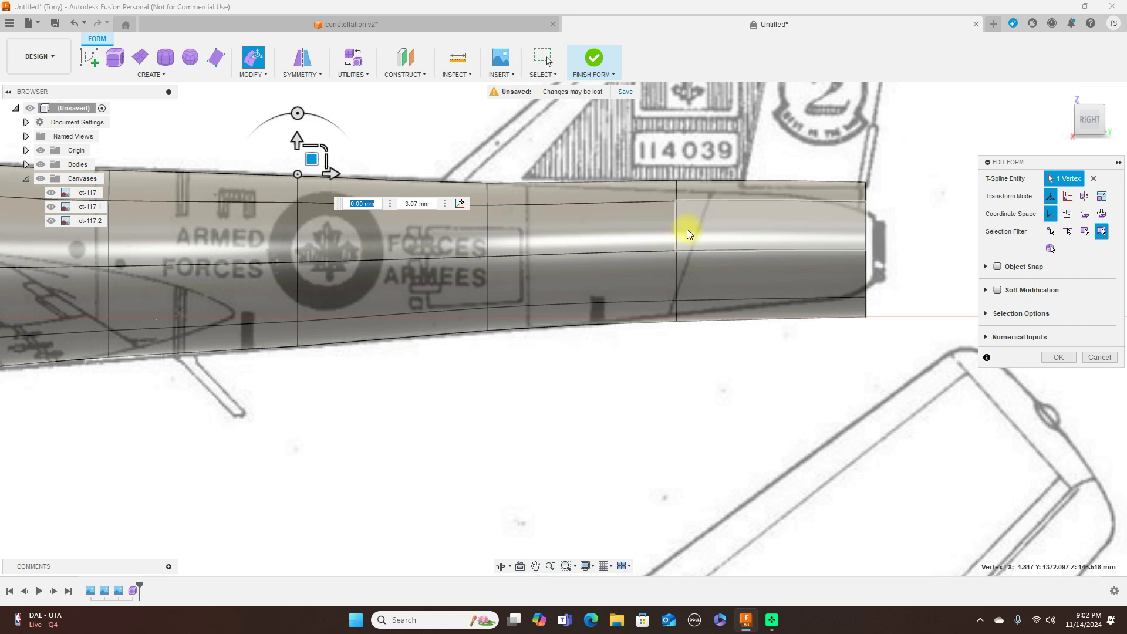
left_click(676, 229)
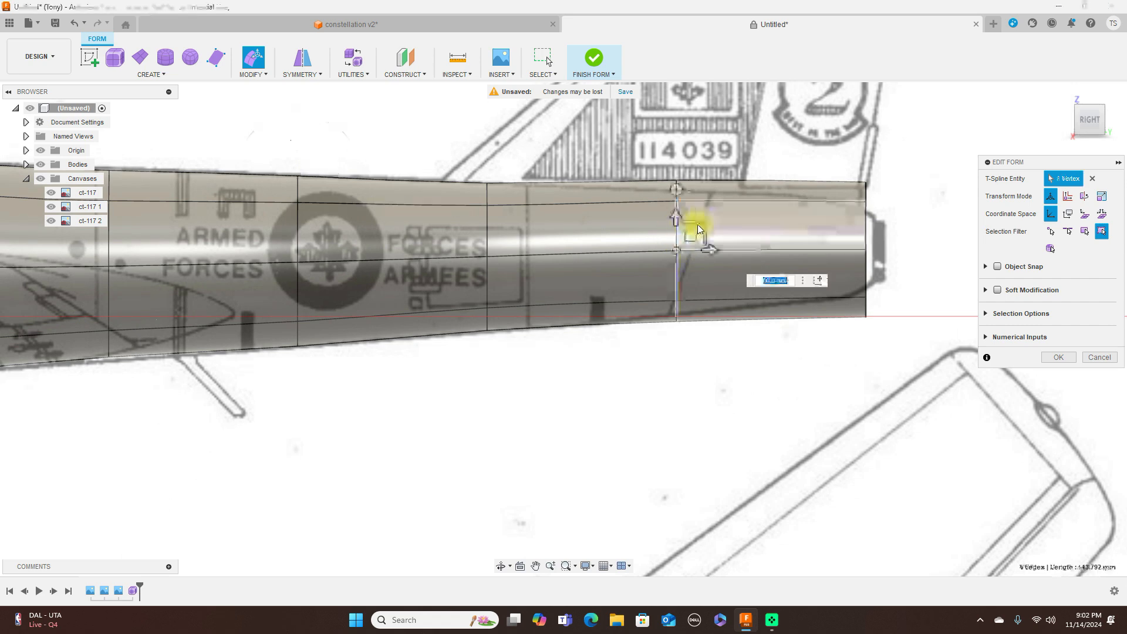
left_click_drag(703, 223, 692, 239)
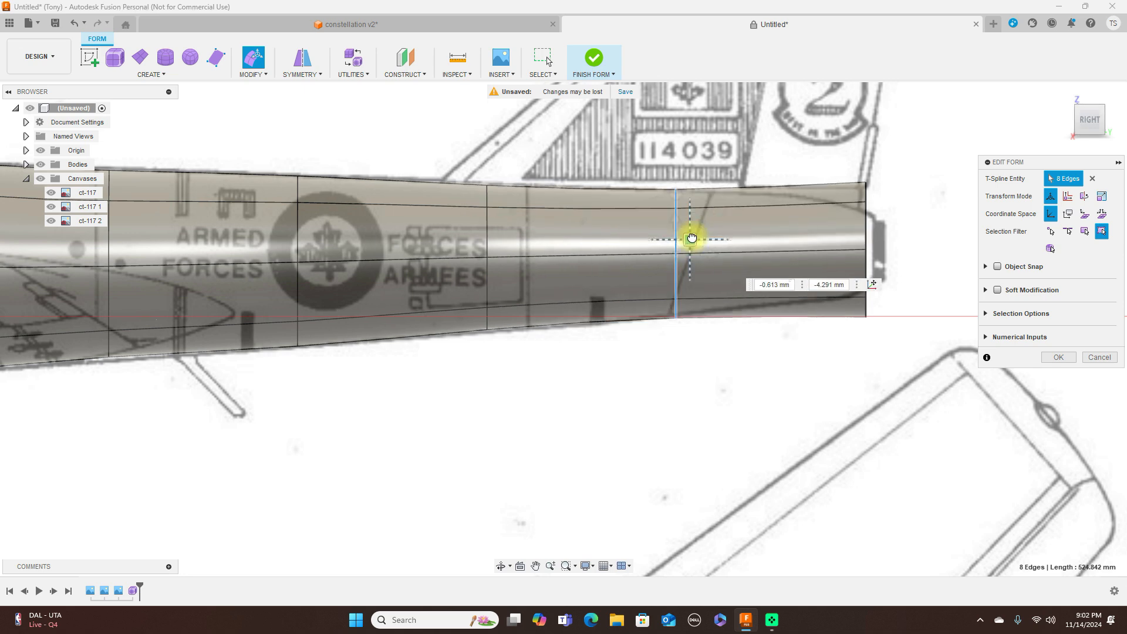
double_click(865, 221)
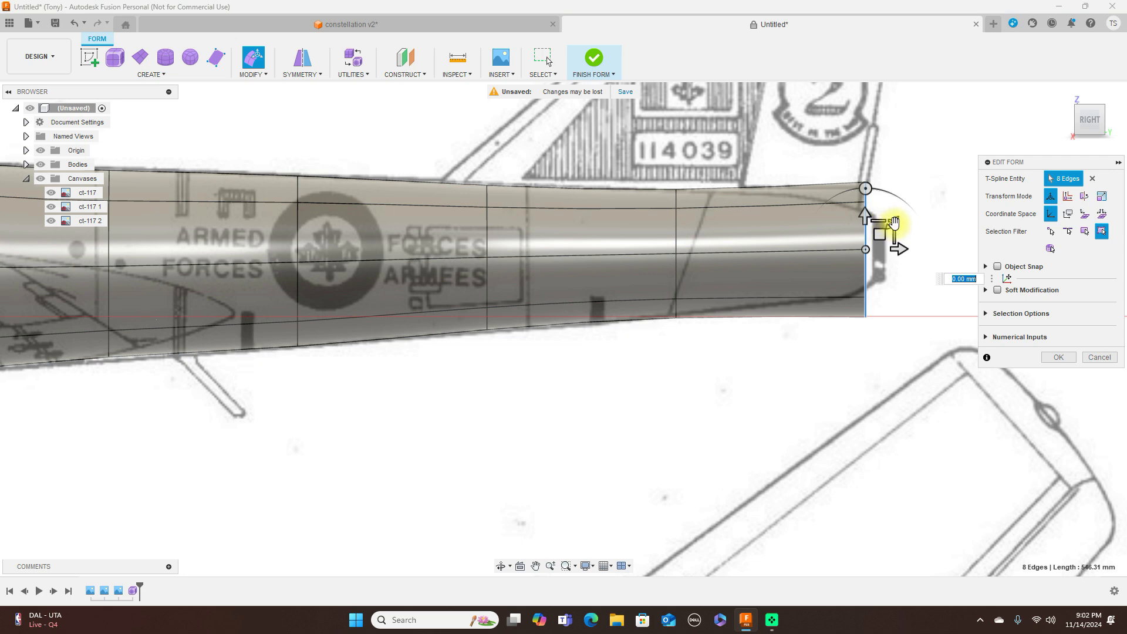
left_click_drag(894, 224, 886, 233)
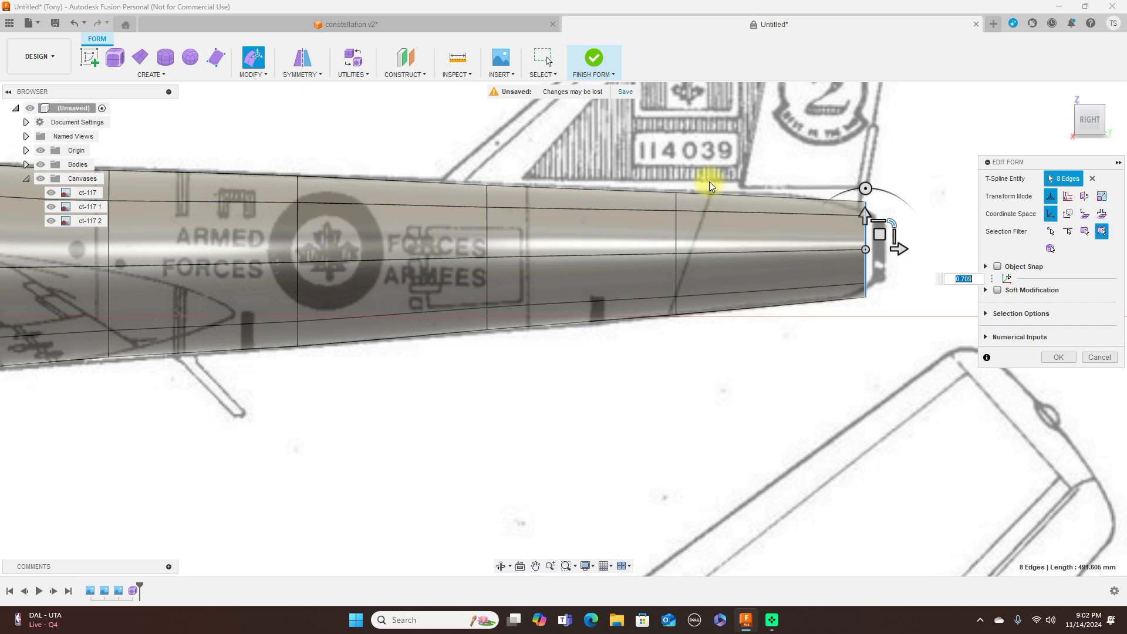
Step: In the top view, narrow the eighth edge ring and scale the rear end ring's width by about 0.44 to match the blueprint's tail
scroll(709, 183, "down", 5)
middle_click_drag(540, 278, 623, 287)
left_click(1092, 102)
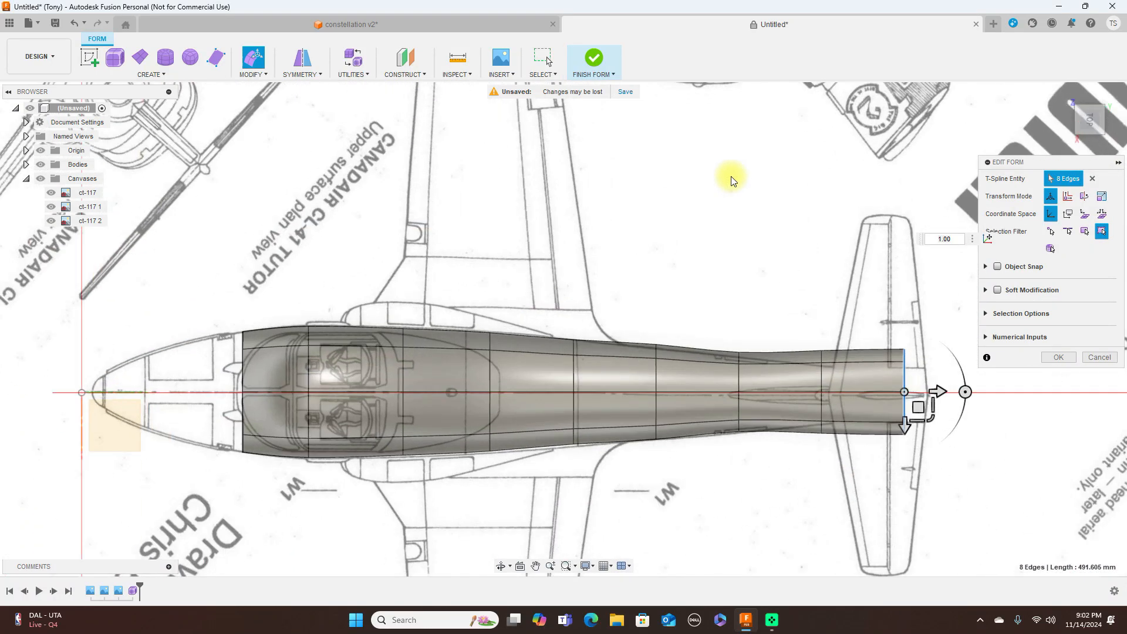
middle_click_drag(727, 169, 637, 27)
scroll(757, 298, "up", 3)
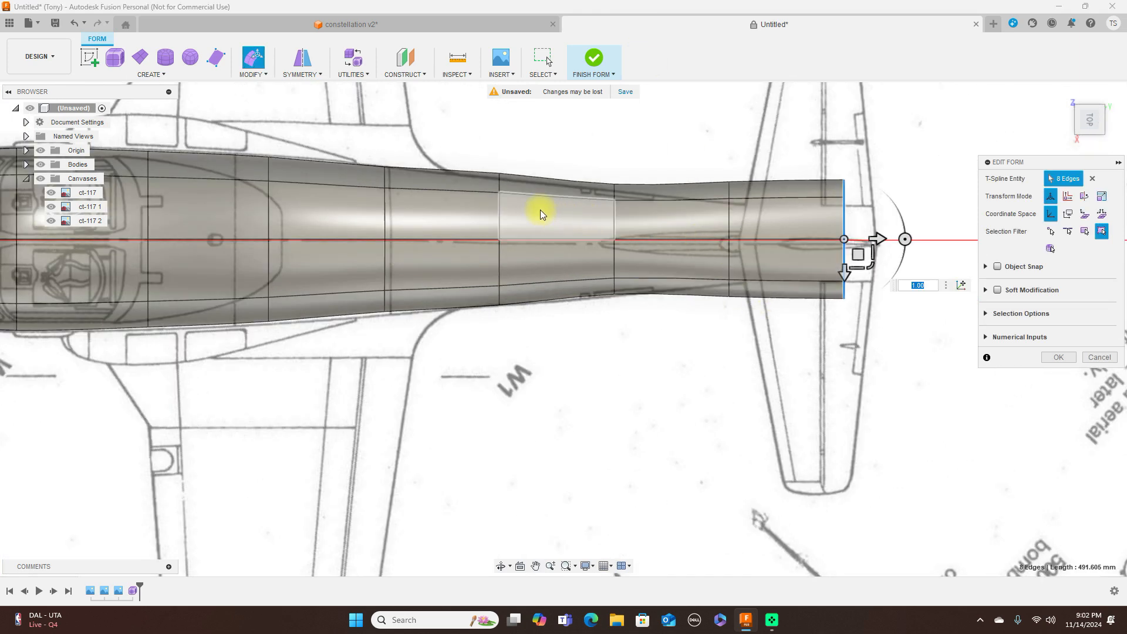
double_click(731, 223)
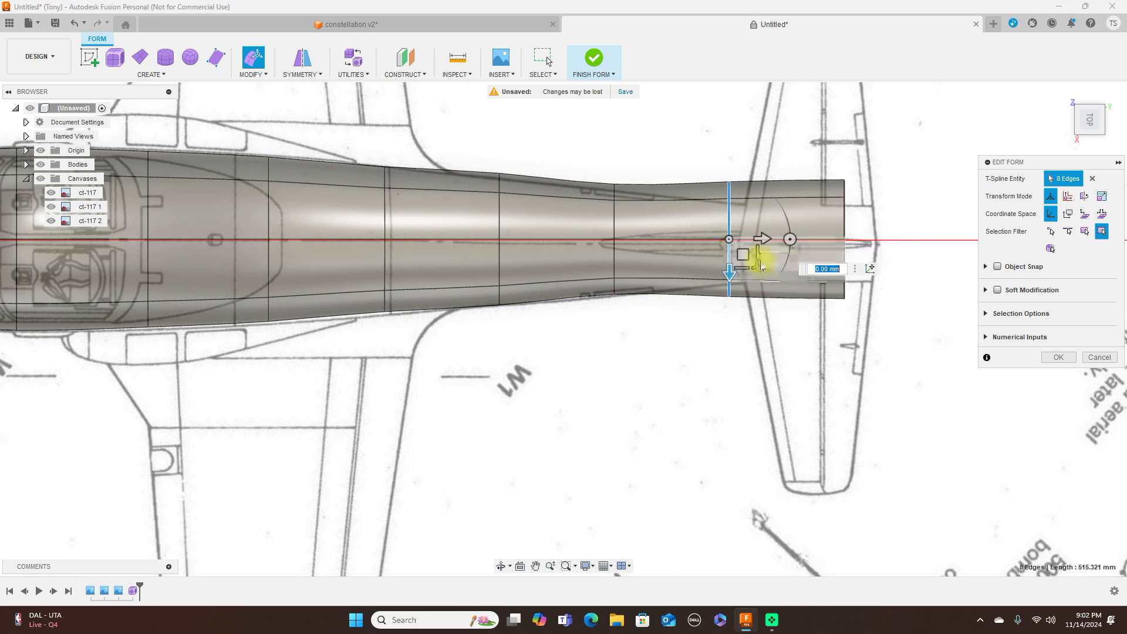
left_click_drag(756, 267, 750, 257)
double_click(843, 227)
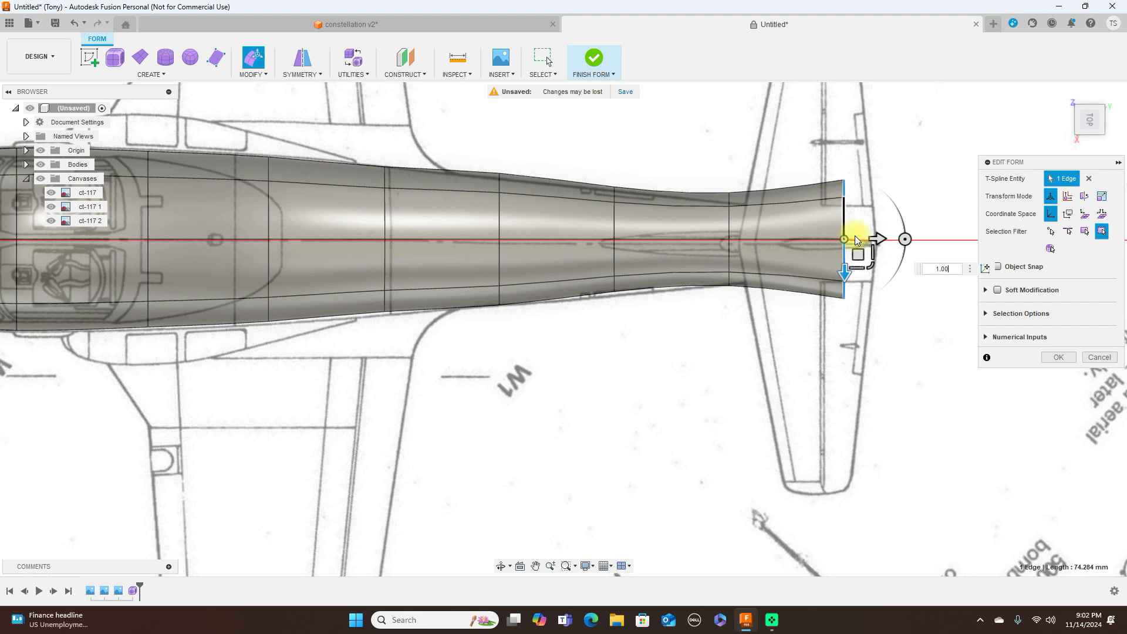
left_click_drag(871, 264, 862, 258)
Step: Scale the sixth edge ring's width by 0.93 to smooth the fuselage taper in the top view
scroll(741, 248, "down", 5)
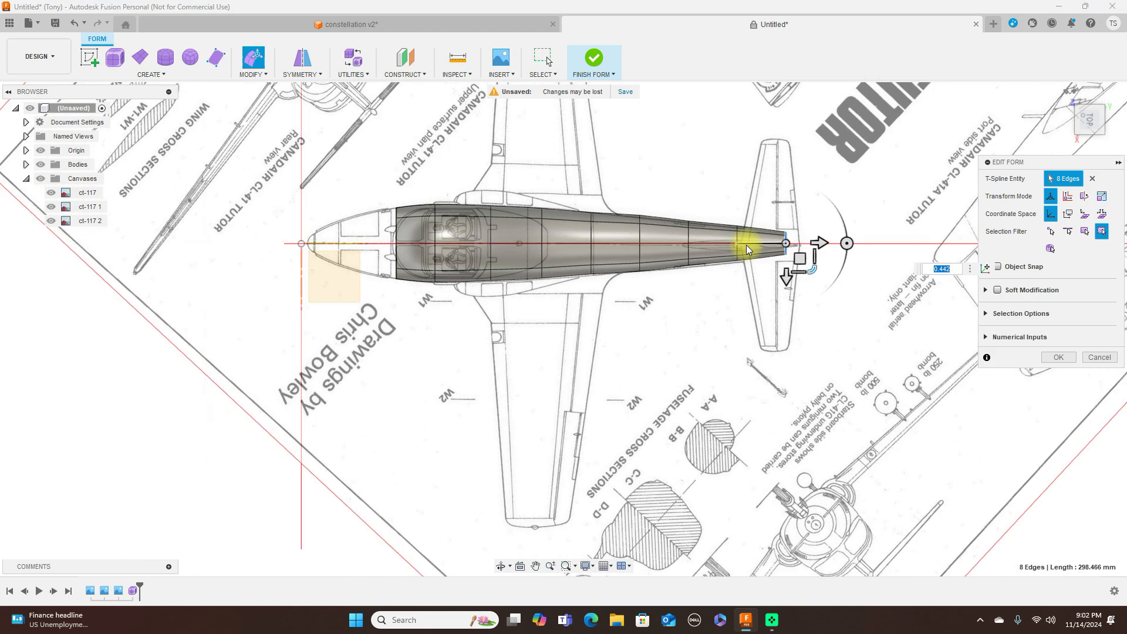
scroll(744, 249, "up", 5)
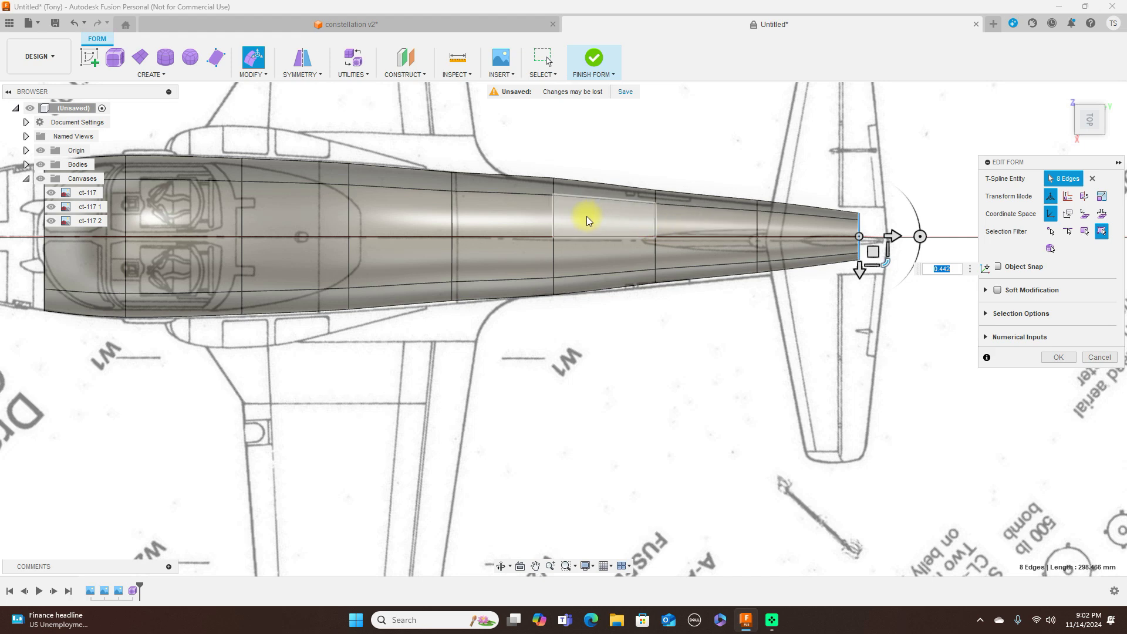
double_click(555, 218)
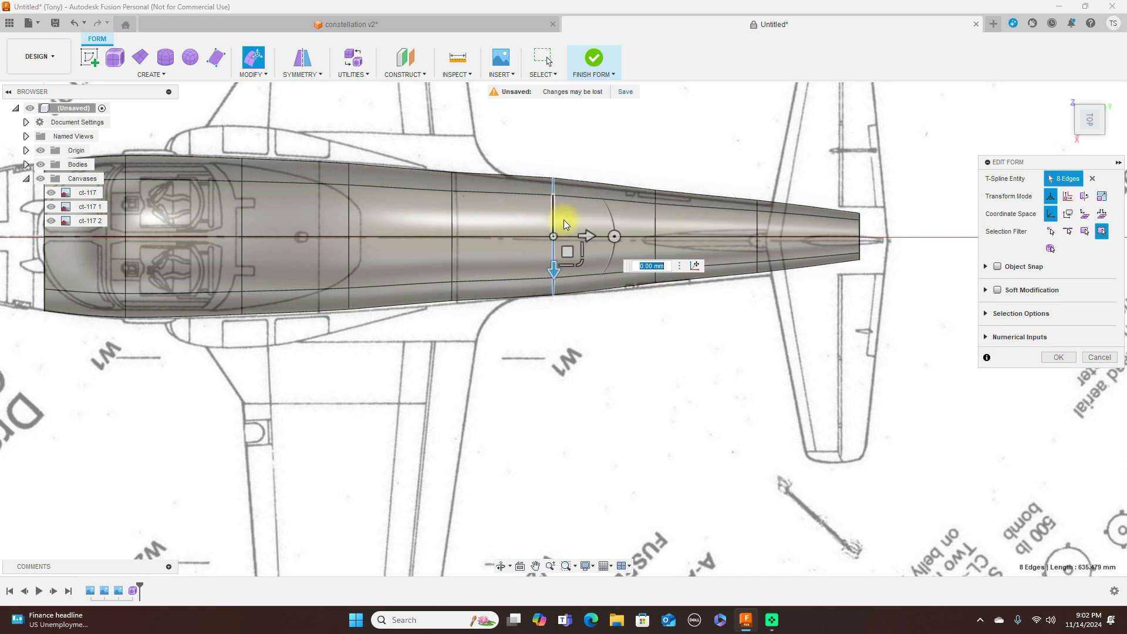
left_click_drag(581, 259, 580, 260)
scroll(672, 343, "down", 2)
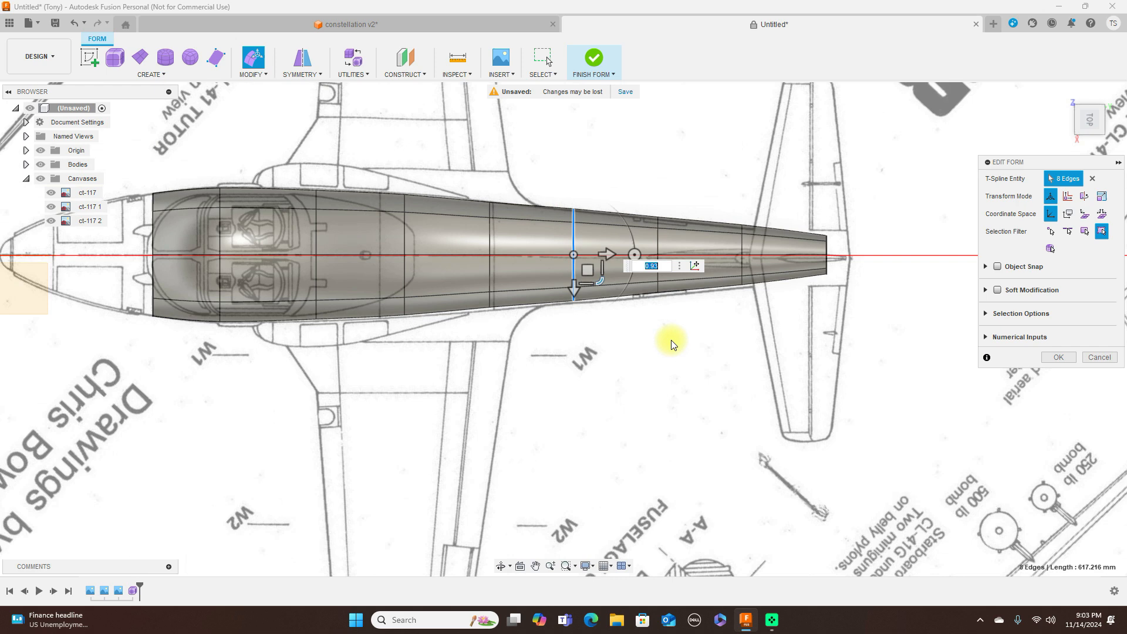
scroll(673, 344, "down", 2)
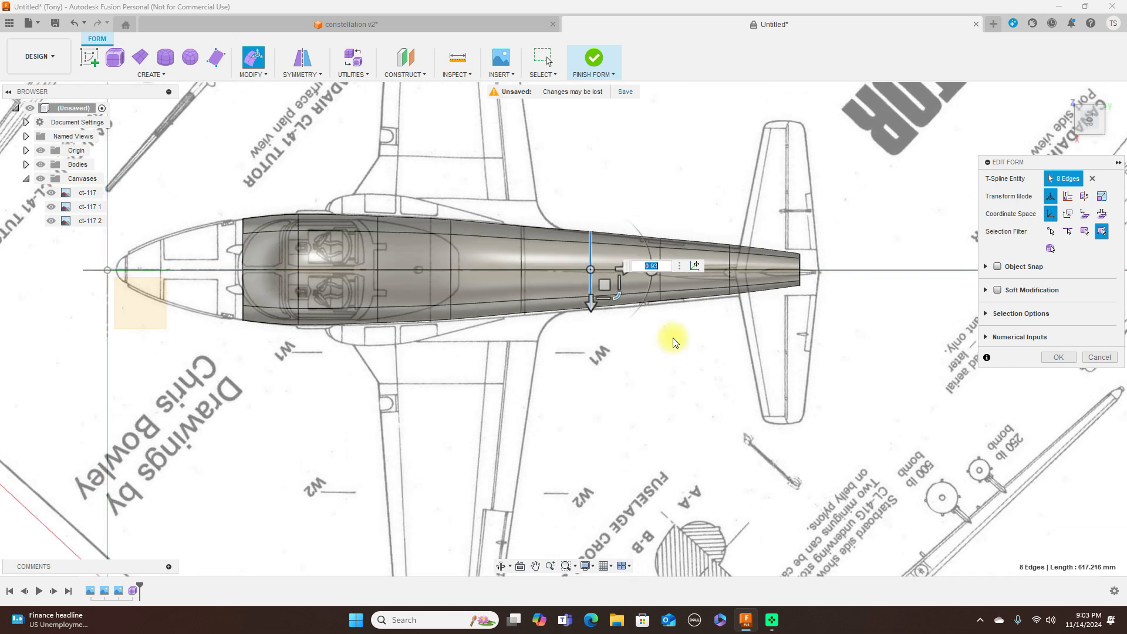
scroll(679, 352, "up", 1)
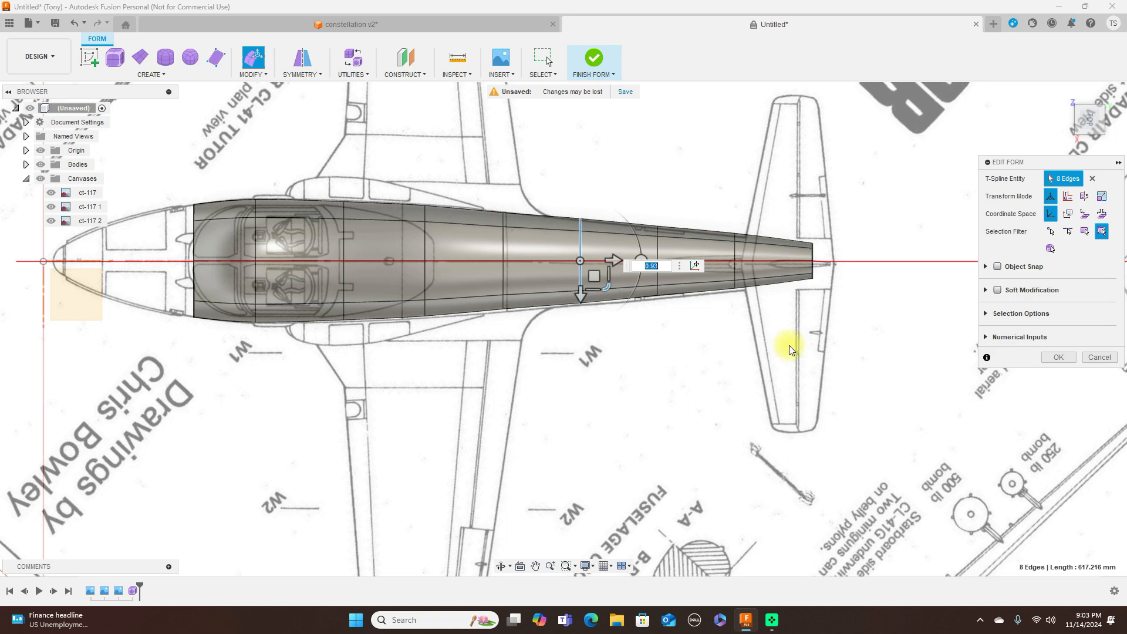
Step: In the front view, move the upper longitudinal edge loops outward and up, about 14 by 32 mm on one side and 9 mm outward on the other
left_click(1093, 145)
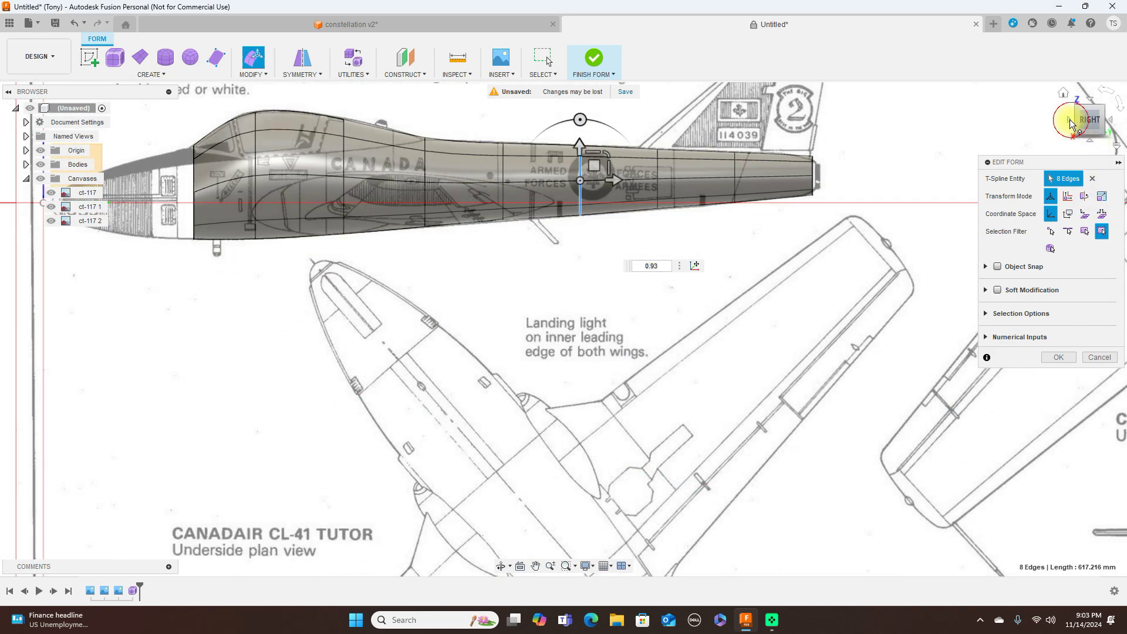
left_click(1068, 119)
scroll(734, 205, "up", 2)
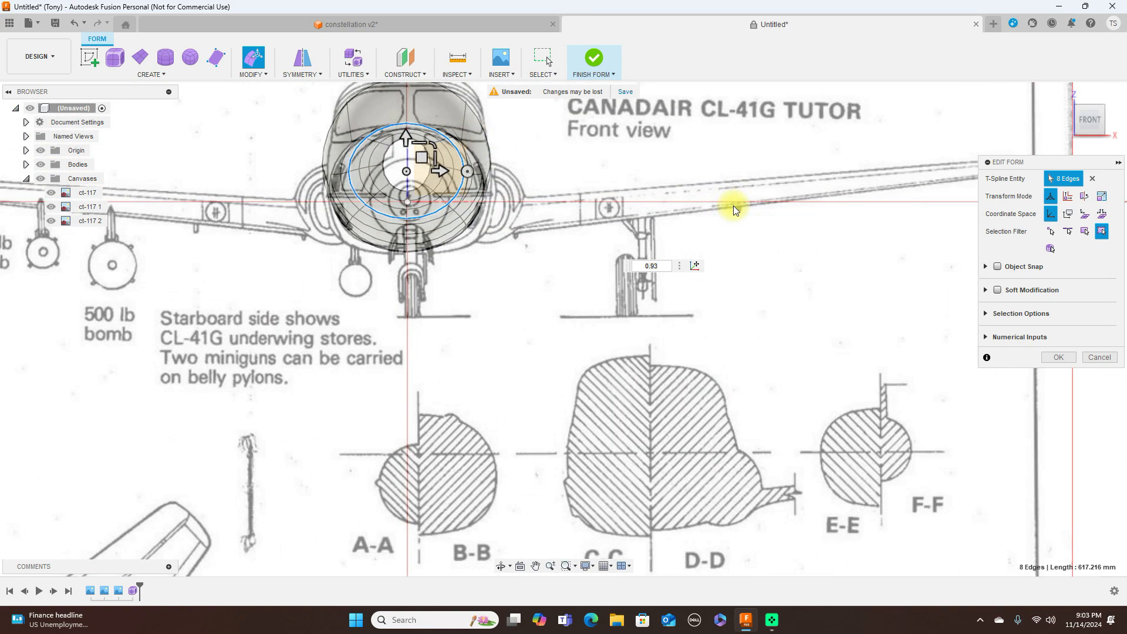
scroll(731, 209, "up", 2)
middle_click_drag(711, 211, 845, 229)
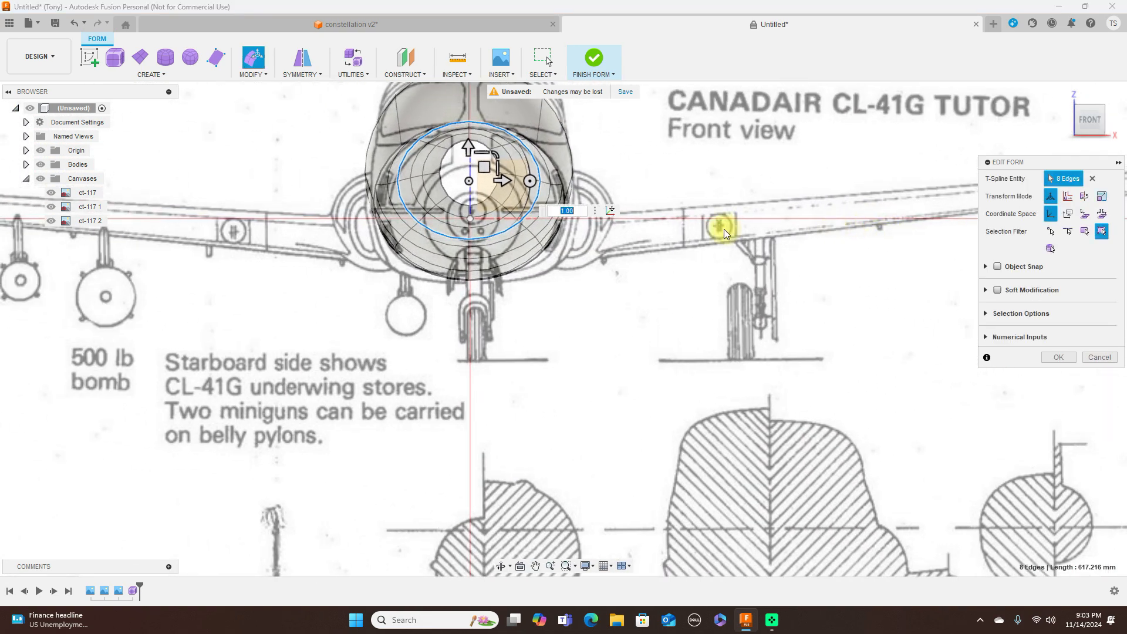
scroll(724, 228, "up", 2)
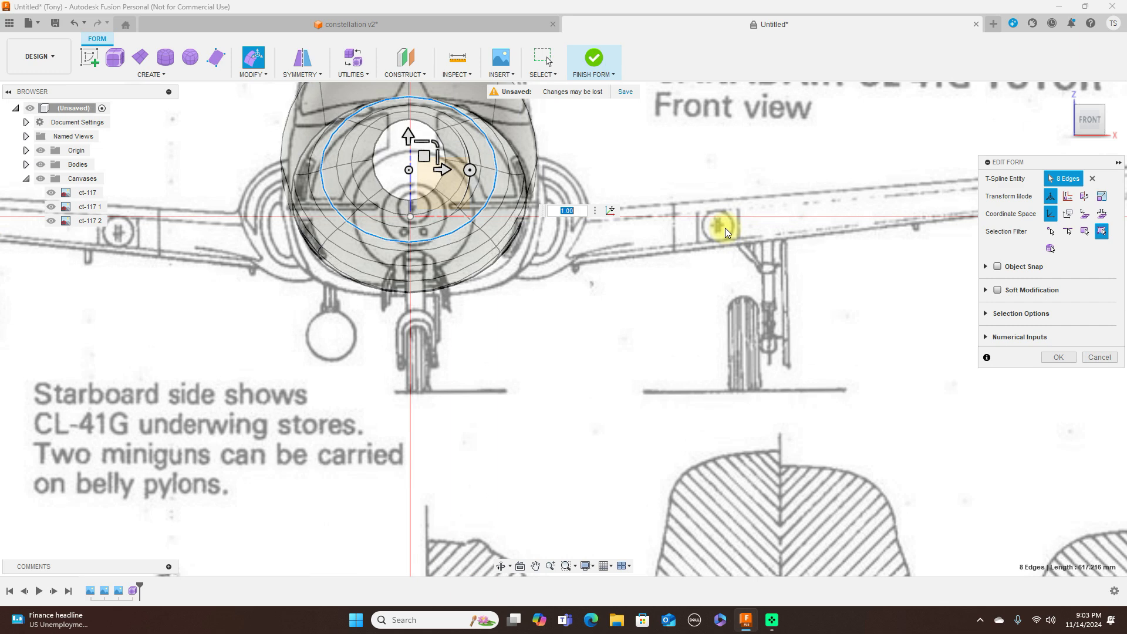
scroll(724, 228, "down", 3)
middle_click_drag(726, 222, 739, 317)
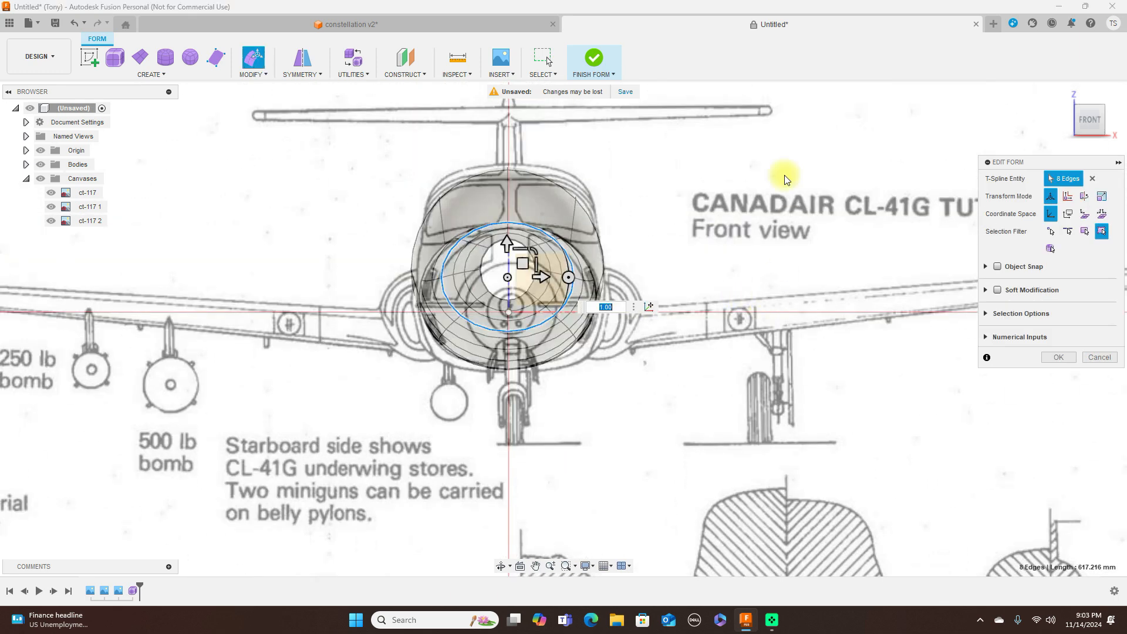
left_click(575, 211)
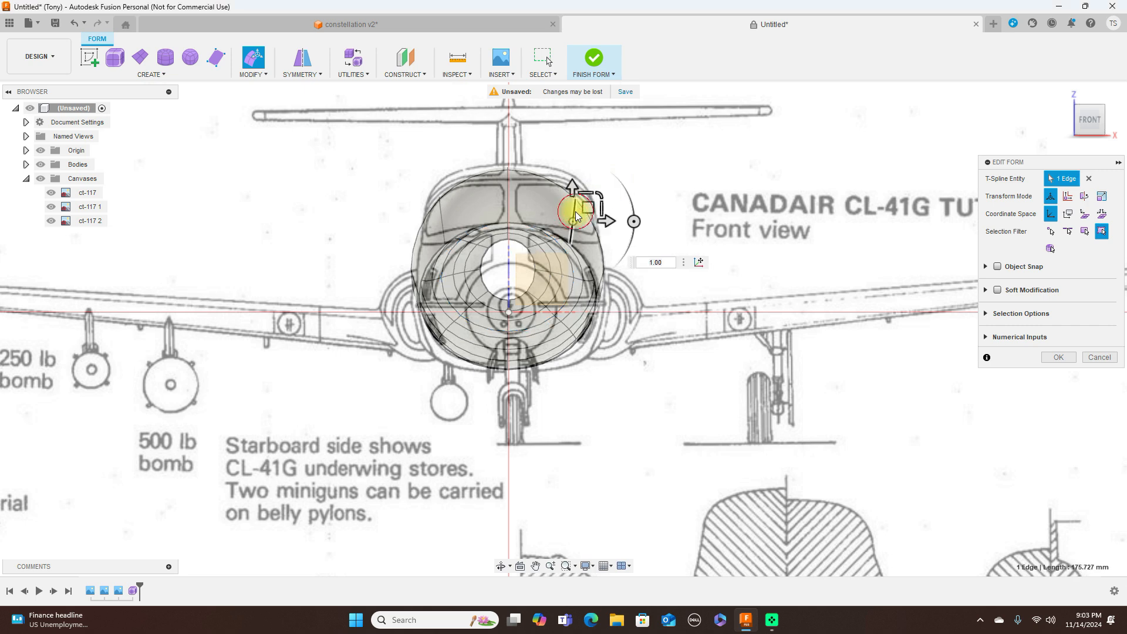
double_click(575, 213)
left_click_drag(575, 218, 583, 198)
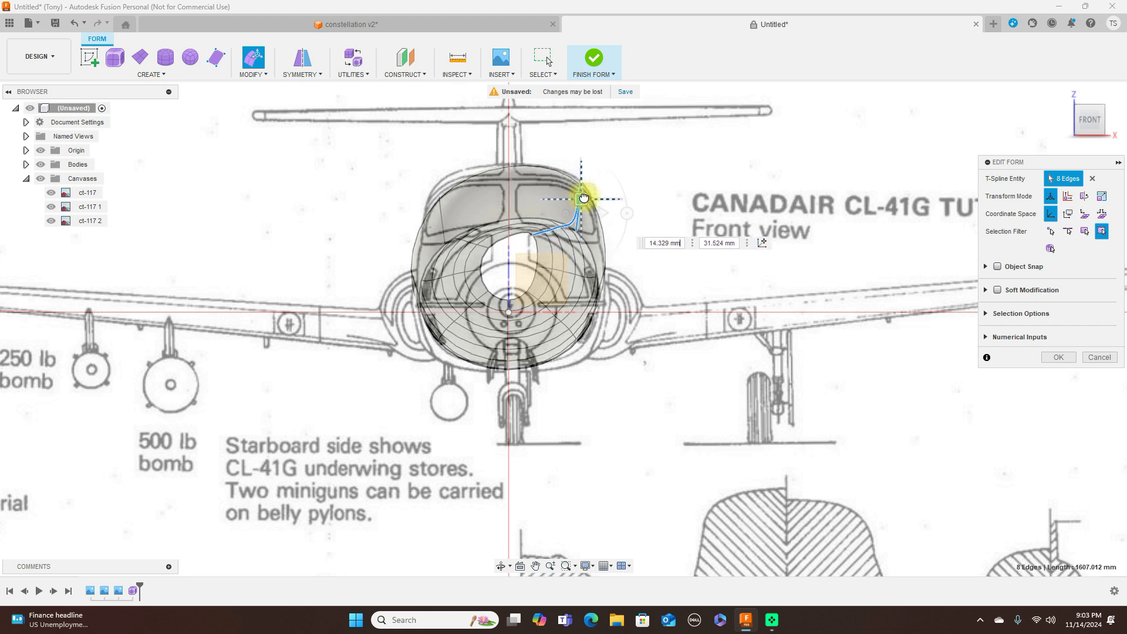
double_click(442, 210)
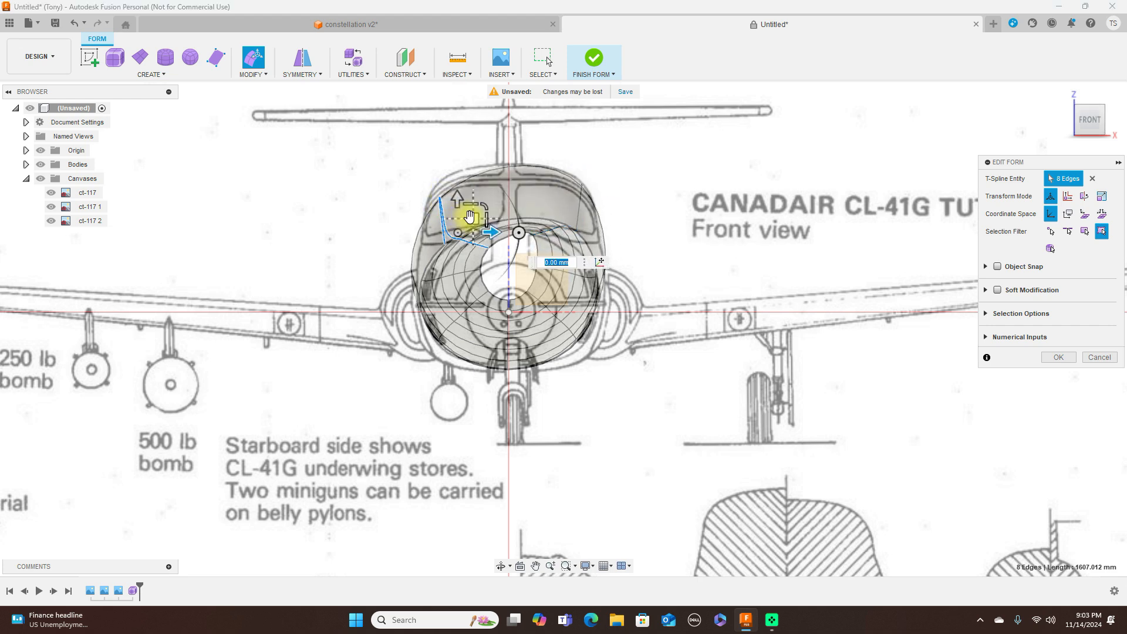
left_click_drag(470, 218, 466, 198)
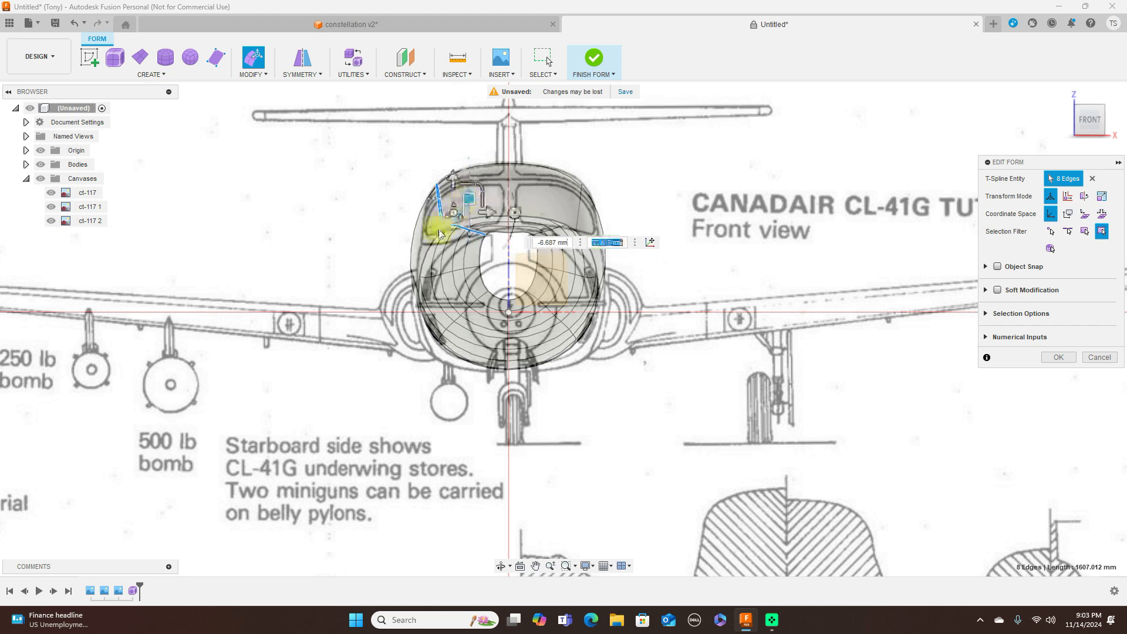
Step: Move the mid-side longitudinal edge loops inward to match the front blueprint, about 11 mm on one side and 6 mm on the other
double_click(413, 273)
left_click_drag(452, 259, 461, 263)
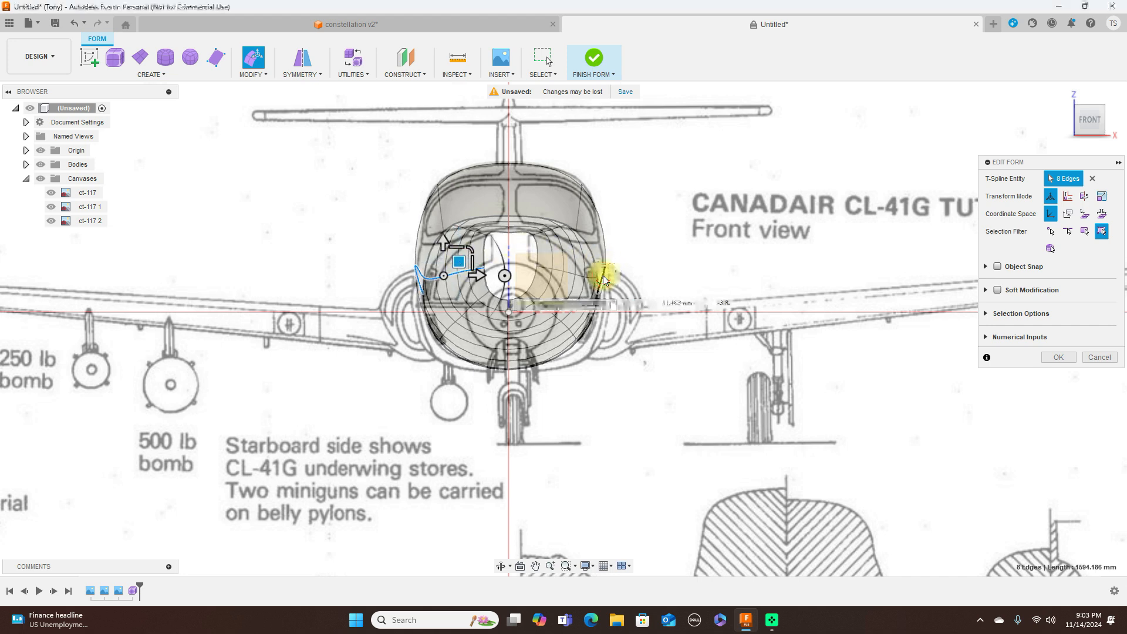
double_click(604, 280)
left_click_drag(594, 260, 591, 261)
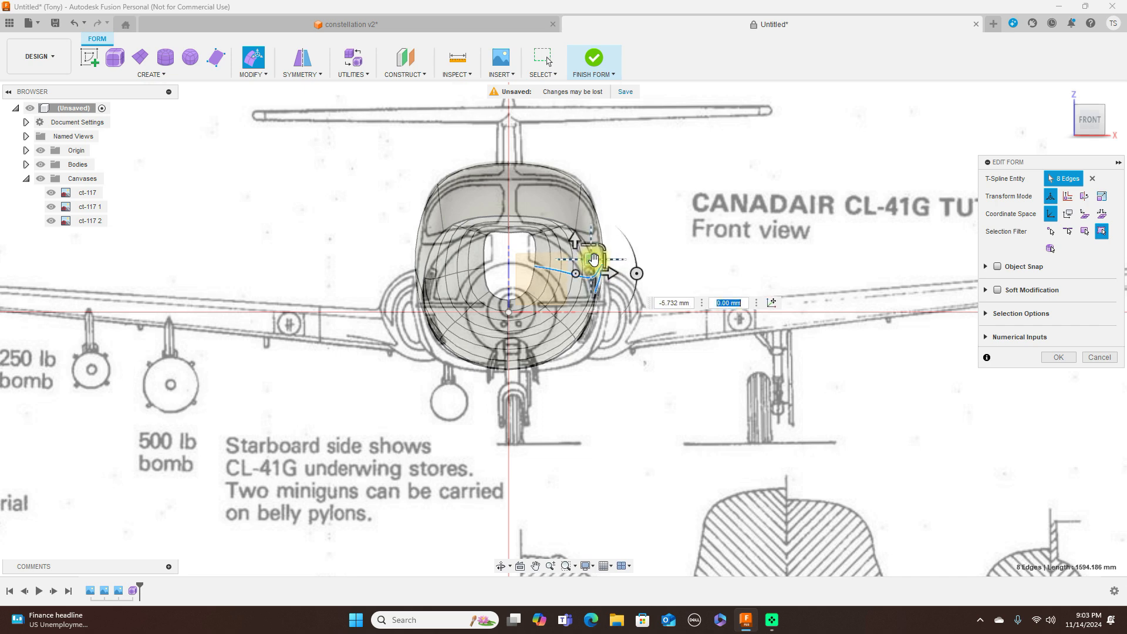
Step: In the side view, extrude the fuselage's front edge ring forward over the nose section and fit it to the blueprint profile
left_click(1115, 123)
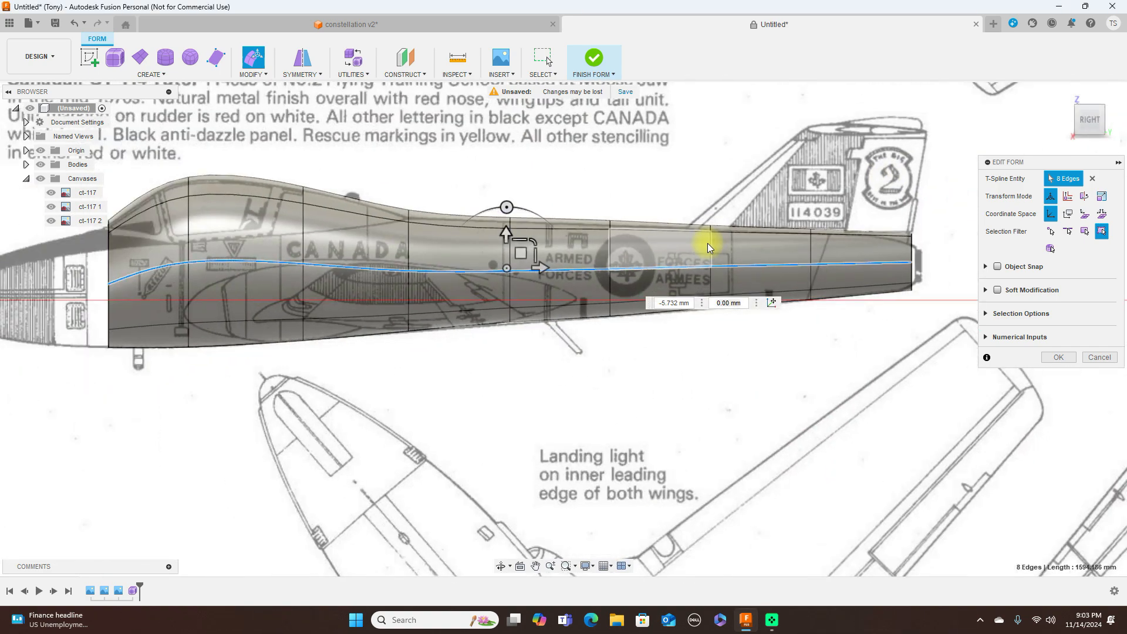
scroll(706, 243, "down", 2)
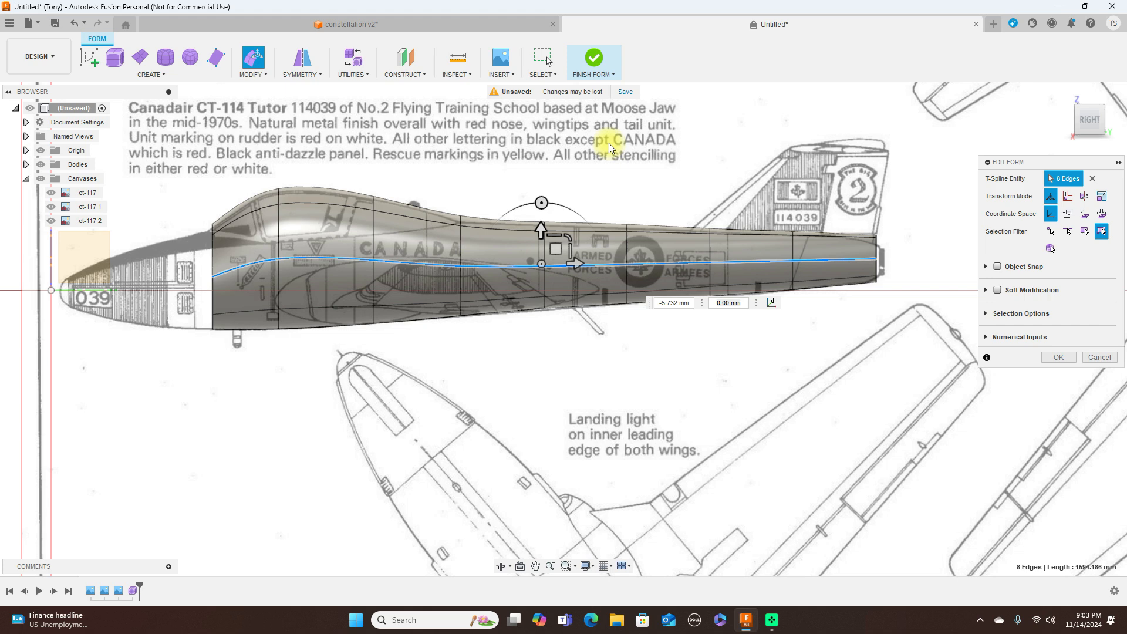
scroll(644, 332, "down", 2)
scroll(644, 331, "down", 1)
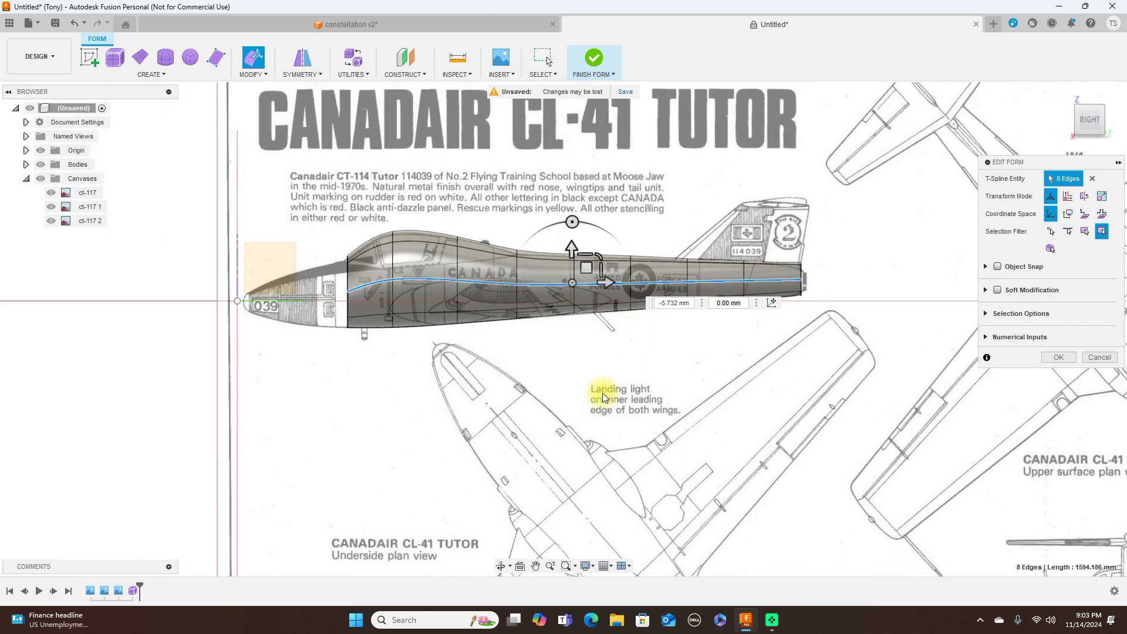
left_click(594, 395)
scroll(611, 377, "up", 3)
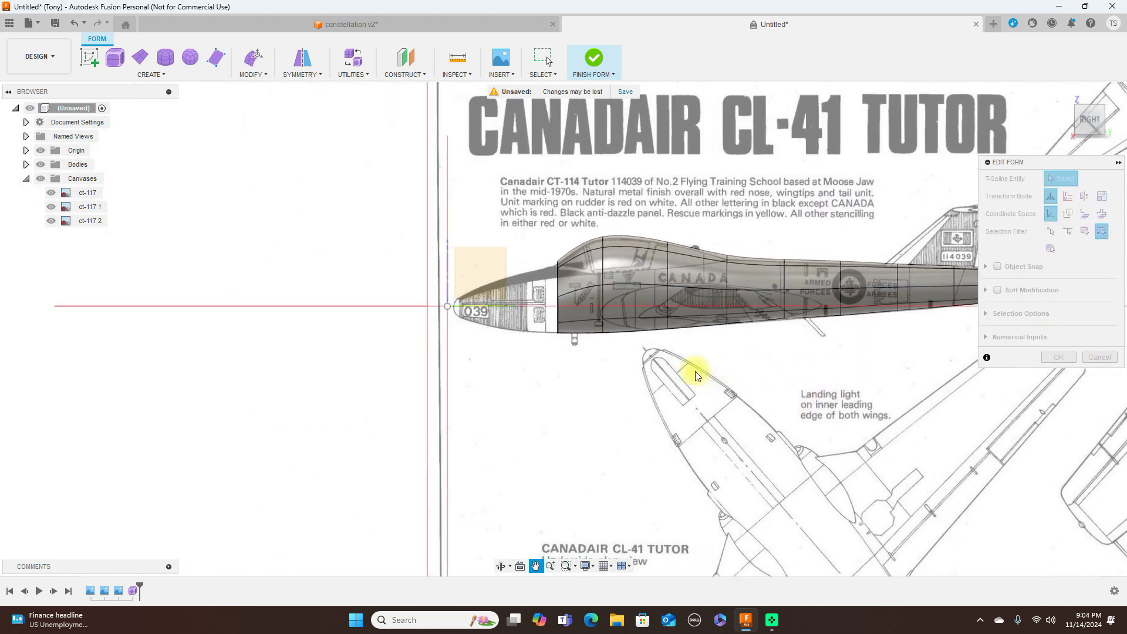
scroll(611, 377, "up", 3)
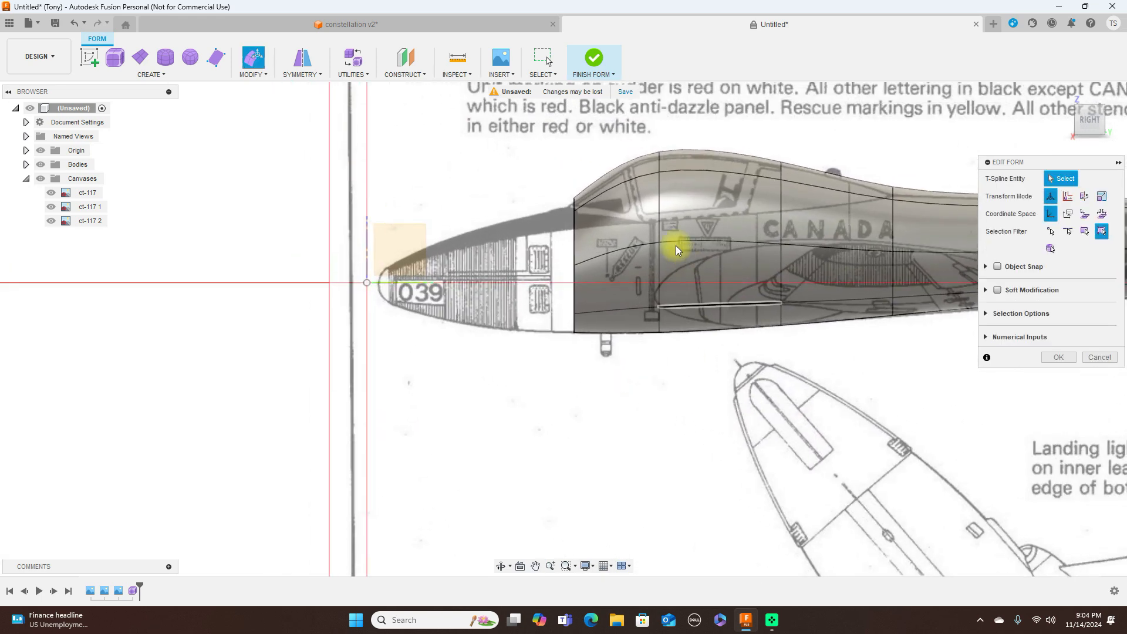
double_click(573, 245)
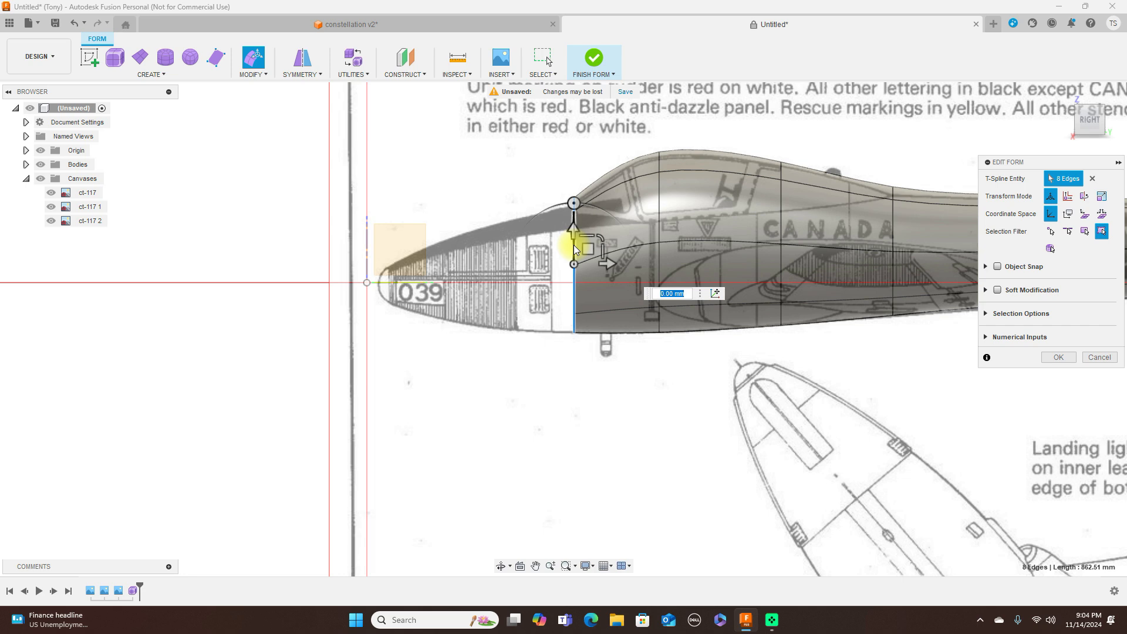
left_click_drag(586, 248, 534, 259, "alt")
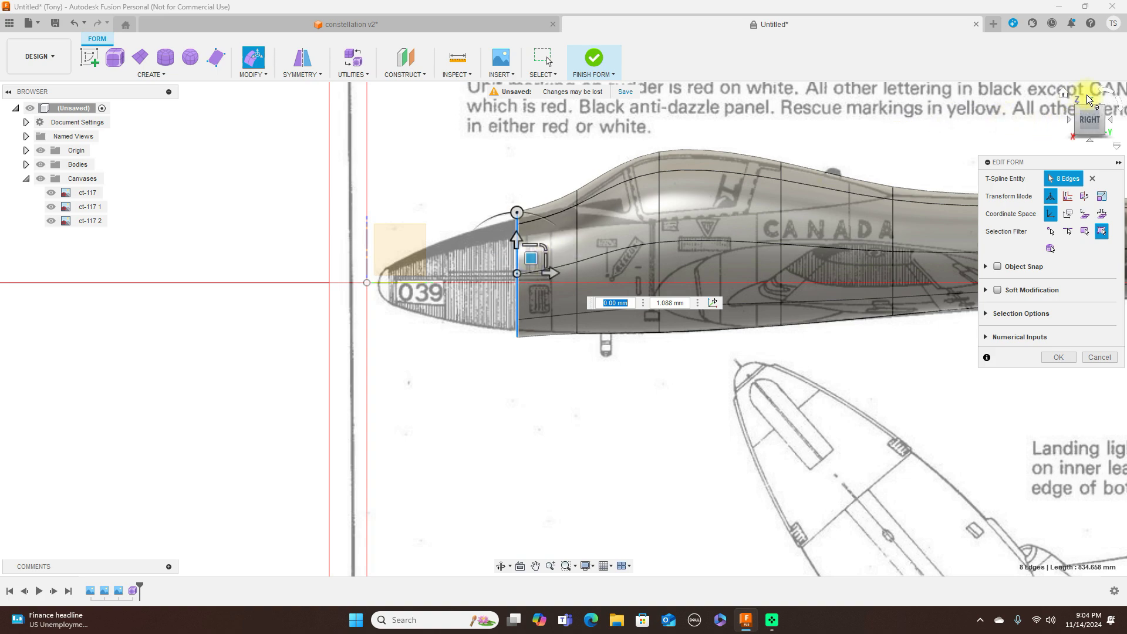
Step: Scale the new front ring's width by 0.878 in the top view and its height by about 0.89 in the side view
left_click(1086, 96)
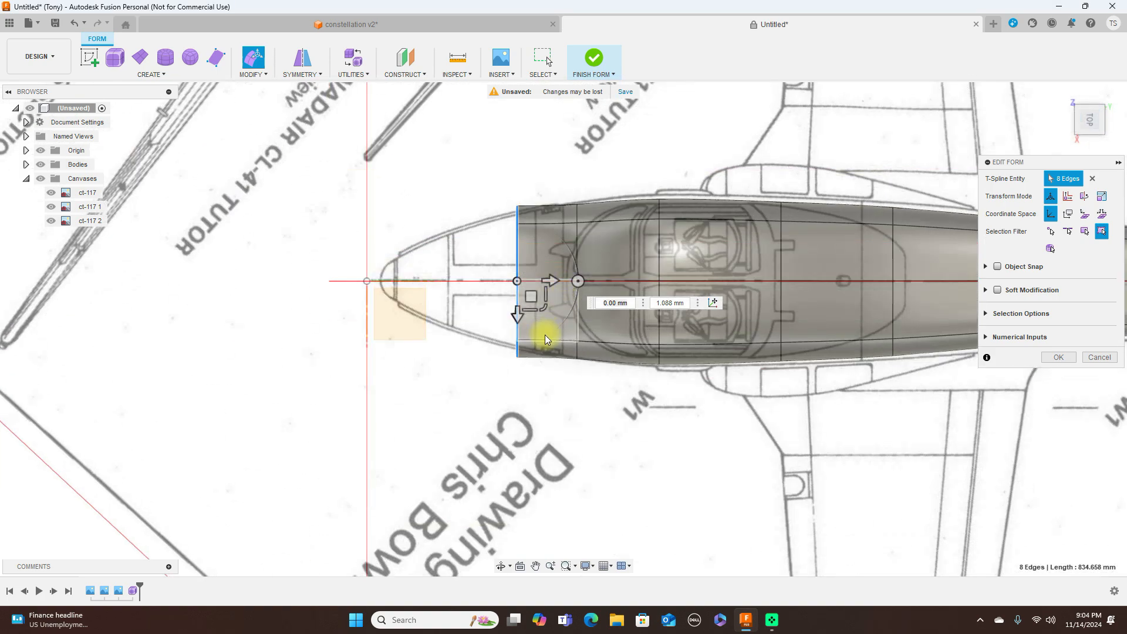
left_click_drag(545, 309, 545, 304)
left_click_drag(545, 306, 545, 306)
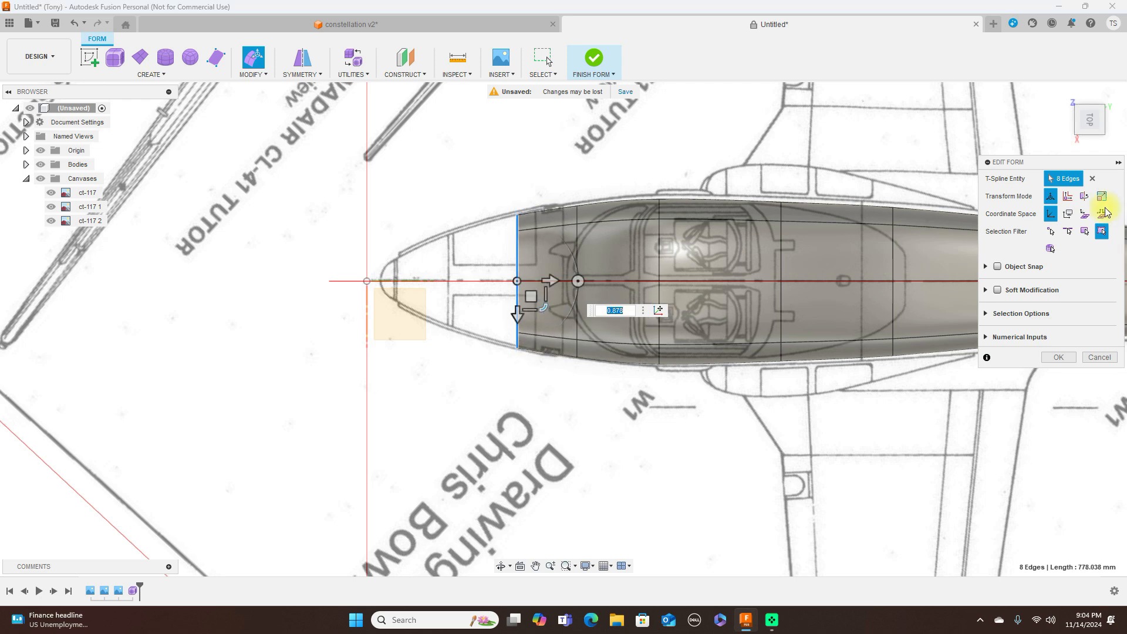
left_click(1091, 142)
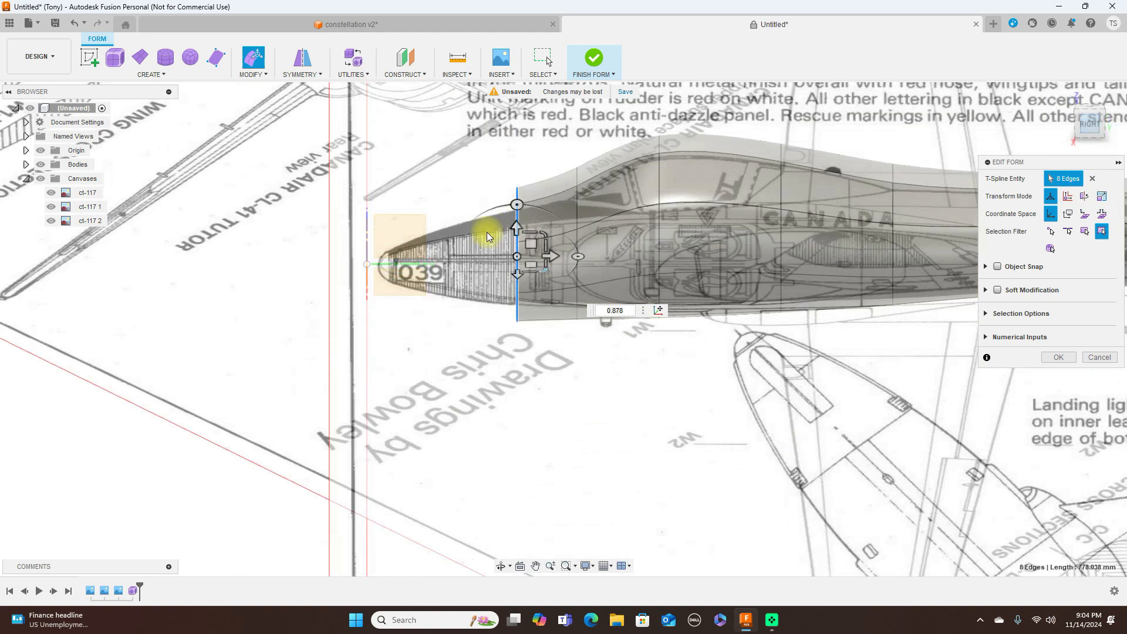
left_click_drag(539, 252, 540, 251)
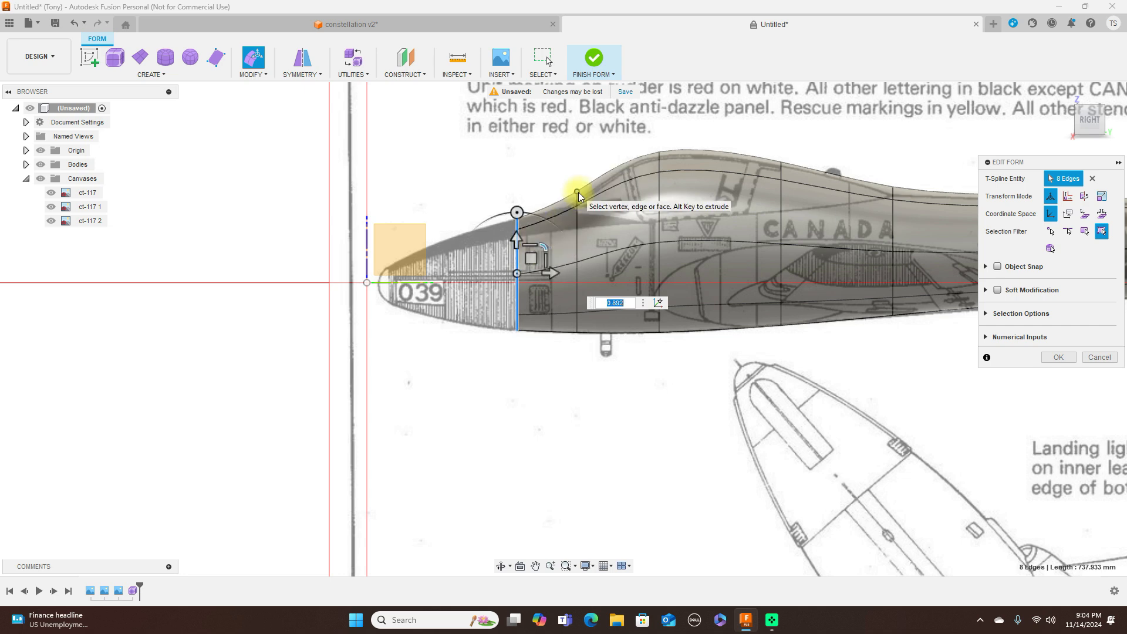
Step: Shrink the height of the ring at the windshield's base and lower it about 7.6 mm to follow the blueprint
double_click(577, 233)
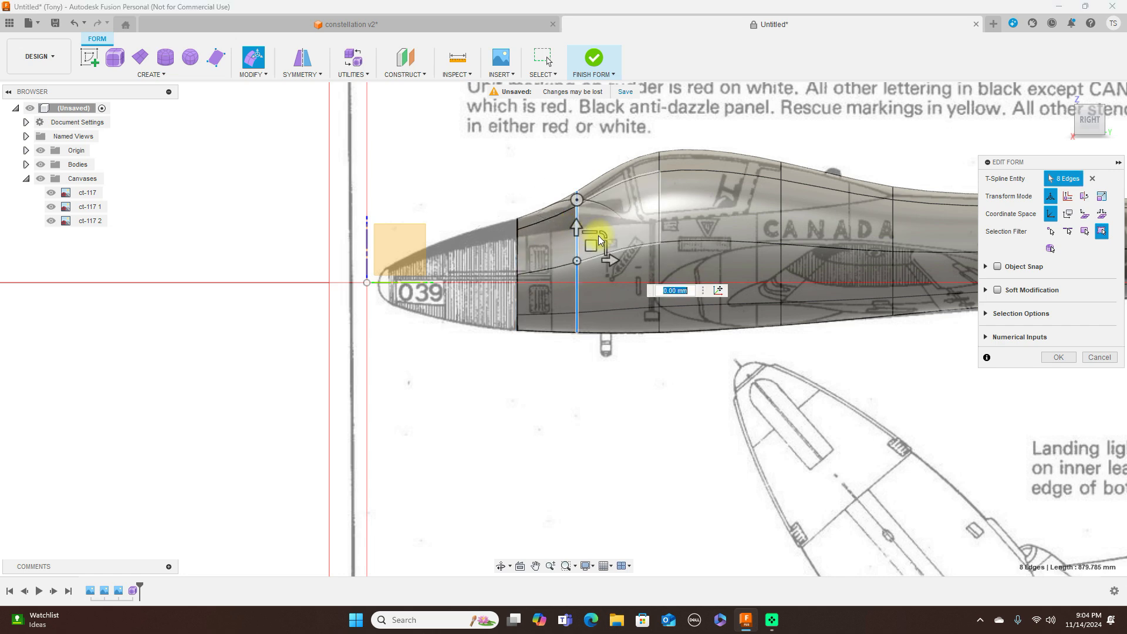
left_click_drag(600, 240, 592, 250)
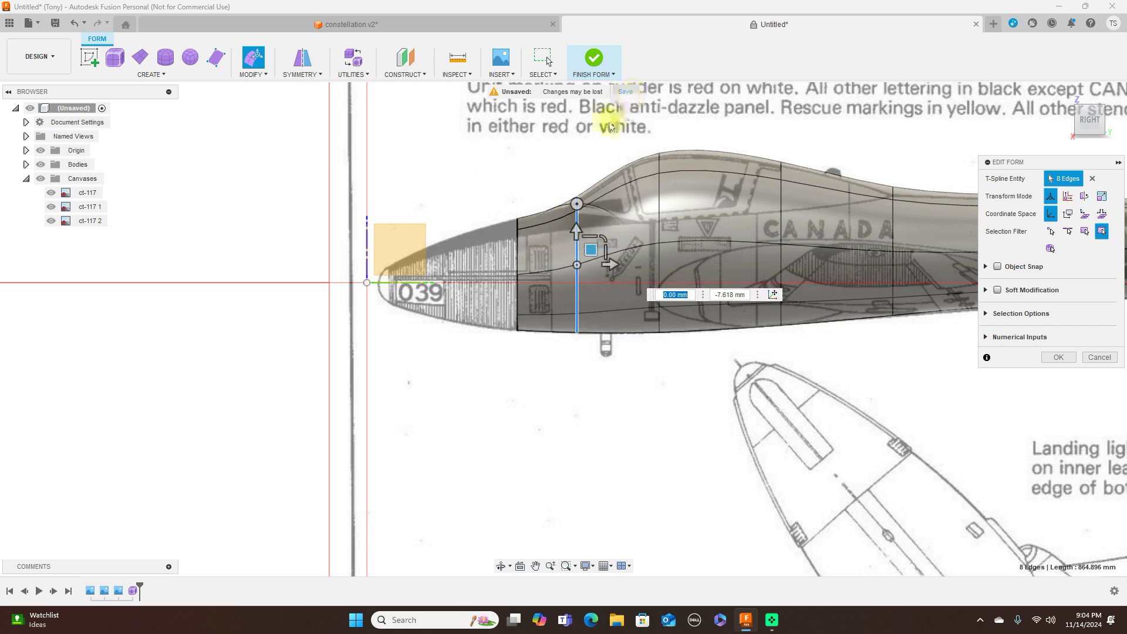
left_click(518, 254)
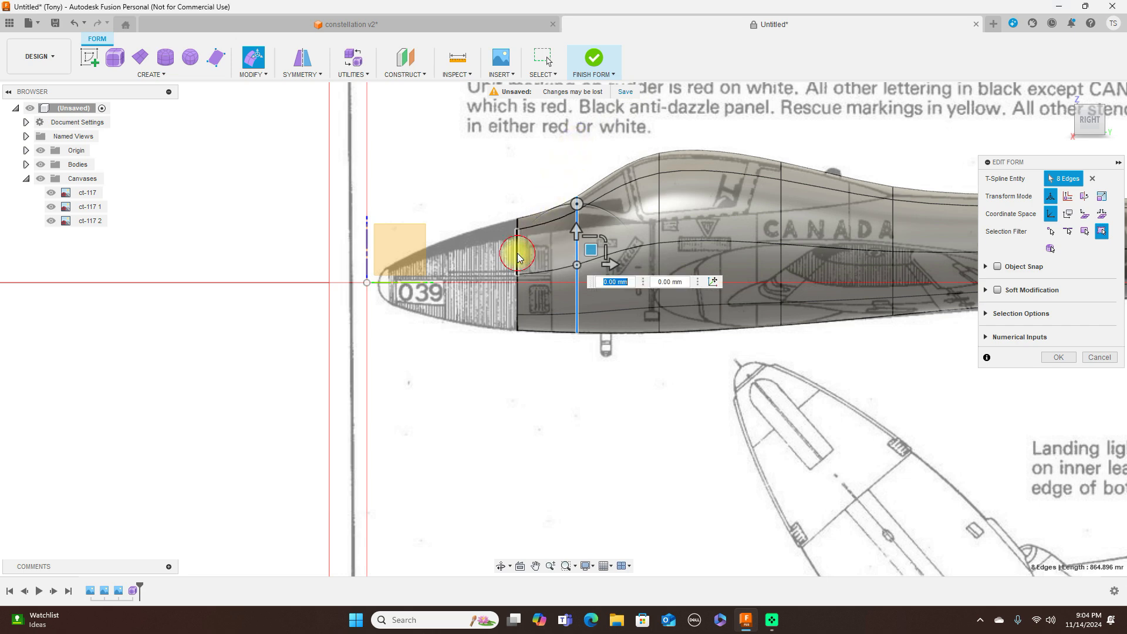
double_click(517, 254)
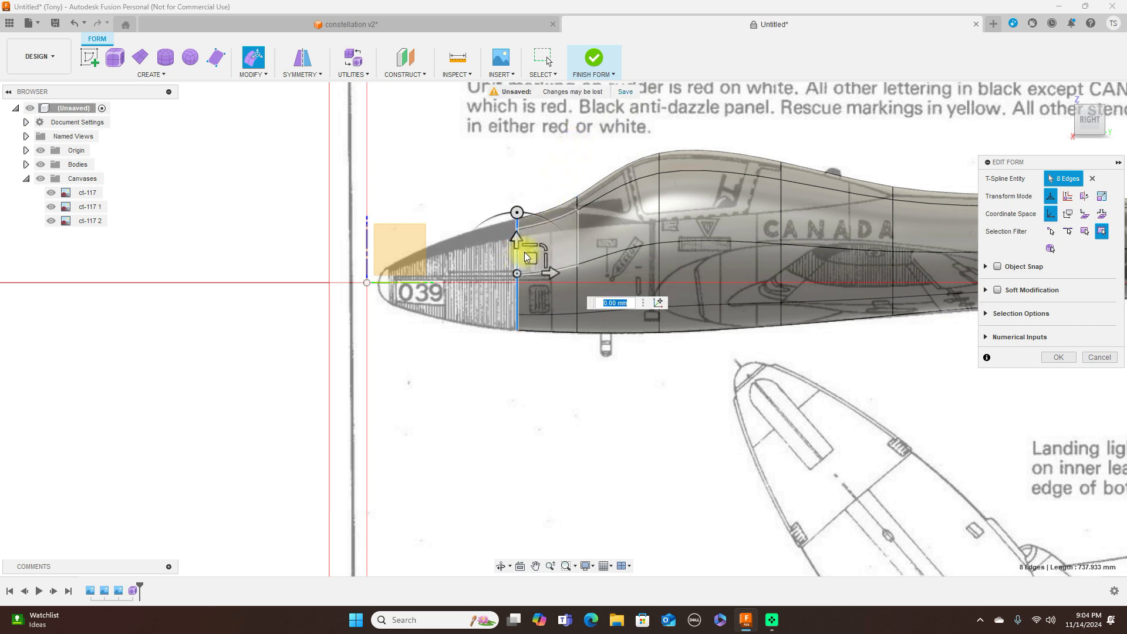
key("super")
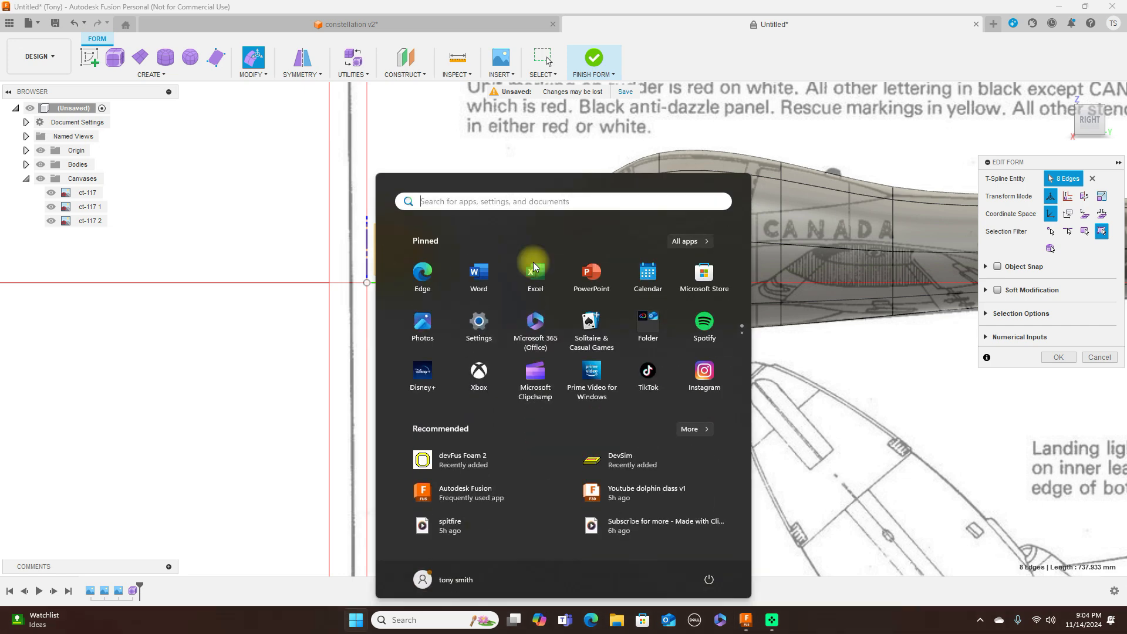
left_click(208, 174)
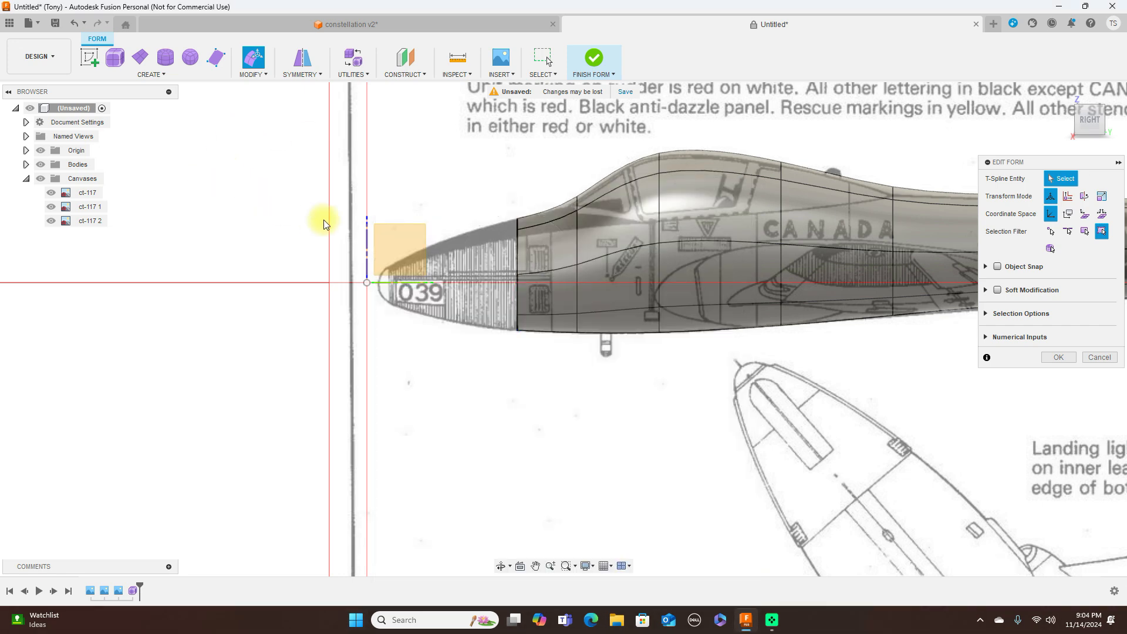
Step: Extrude the front edge ring about 112 mm forward and 10 mm down, and reduce its height to follow the nose profile
double_click(517, 249)
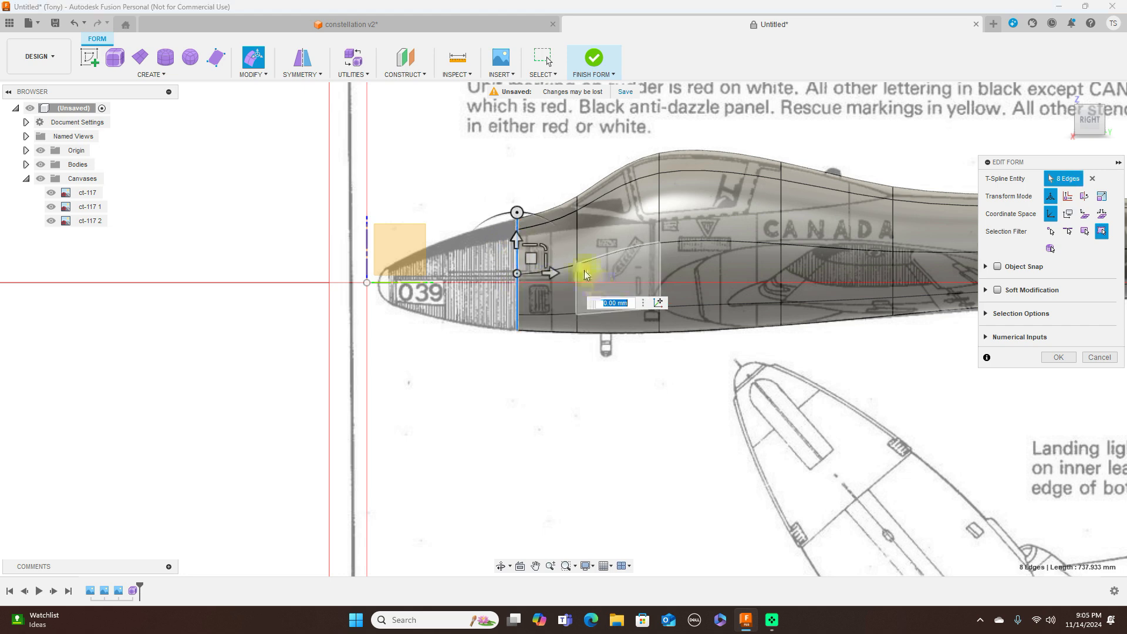
left_click_drag(531, 258, 469, 263, "alt")
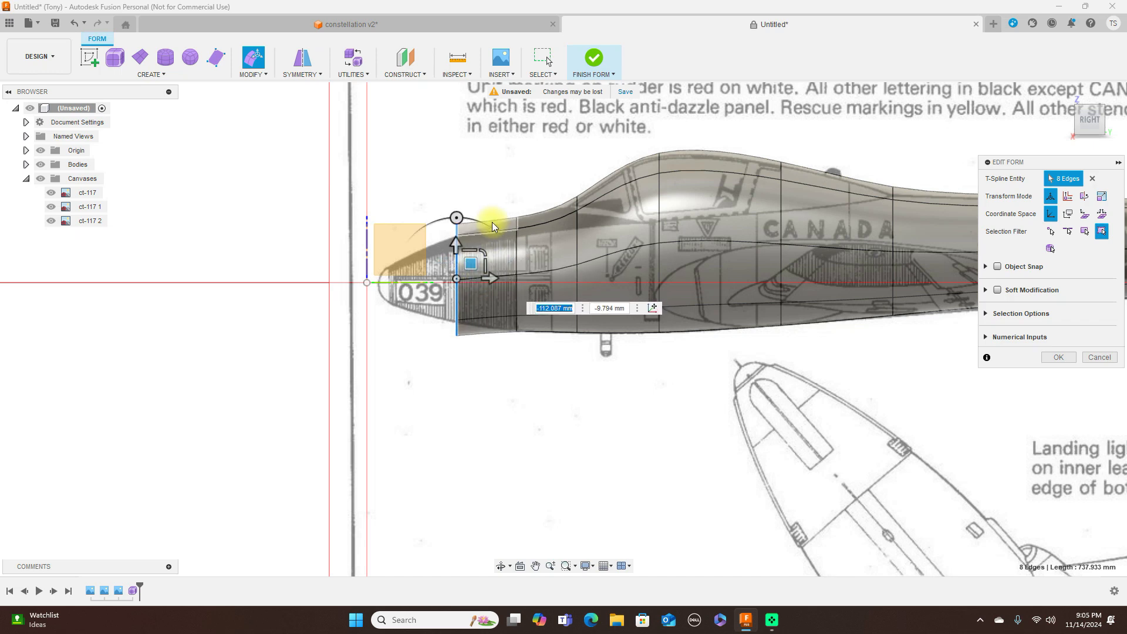
left_click_drag(485, 251, 470, 264)
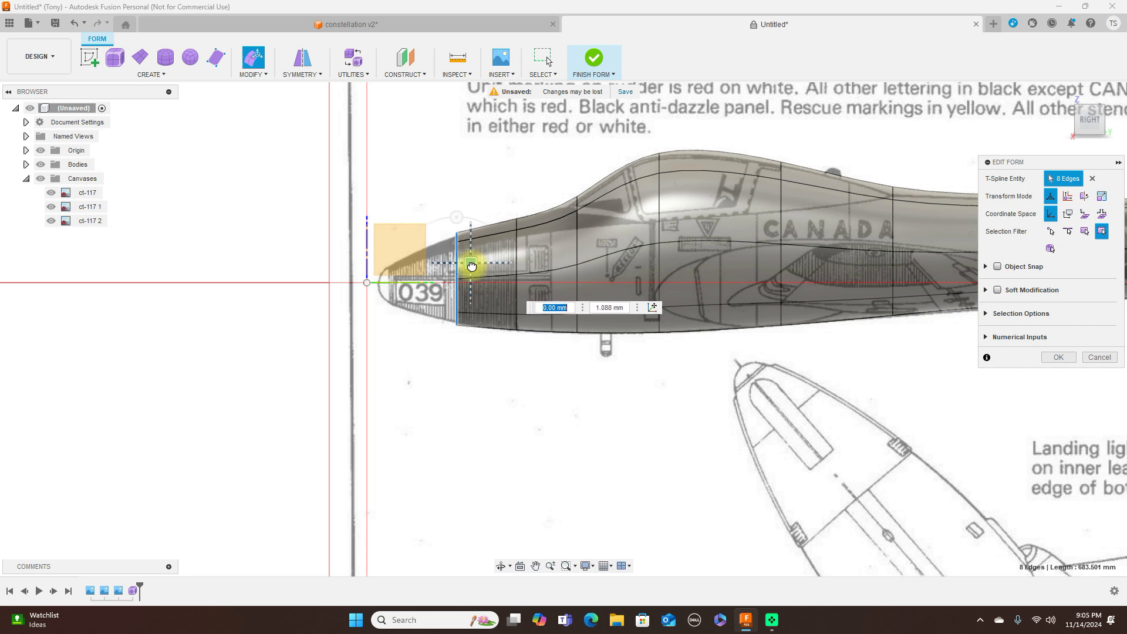
Step: Scale the new nose ring's width by 0.773 in the top view and its height by about 0.92 in the side view
left_click(1093, 101)
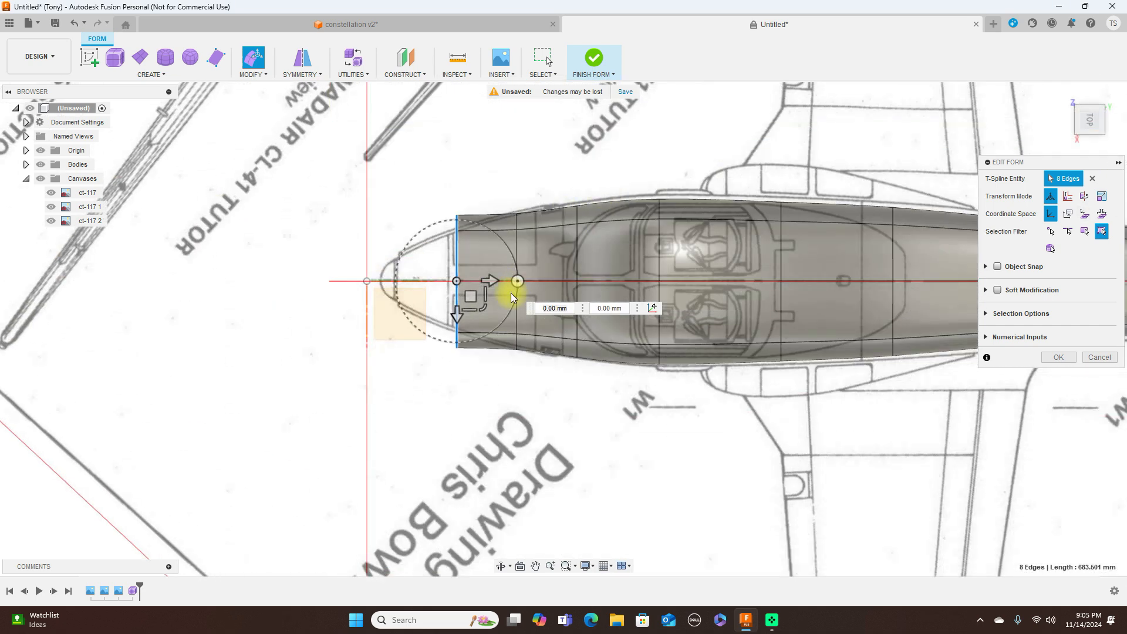
left_click_drag(486, 309, 482, 300)
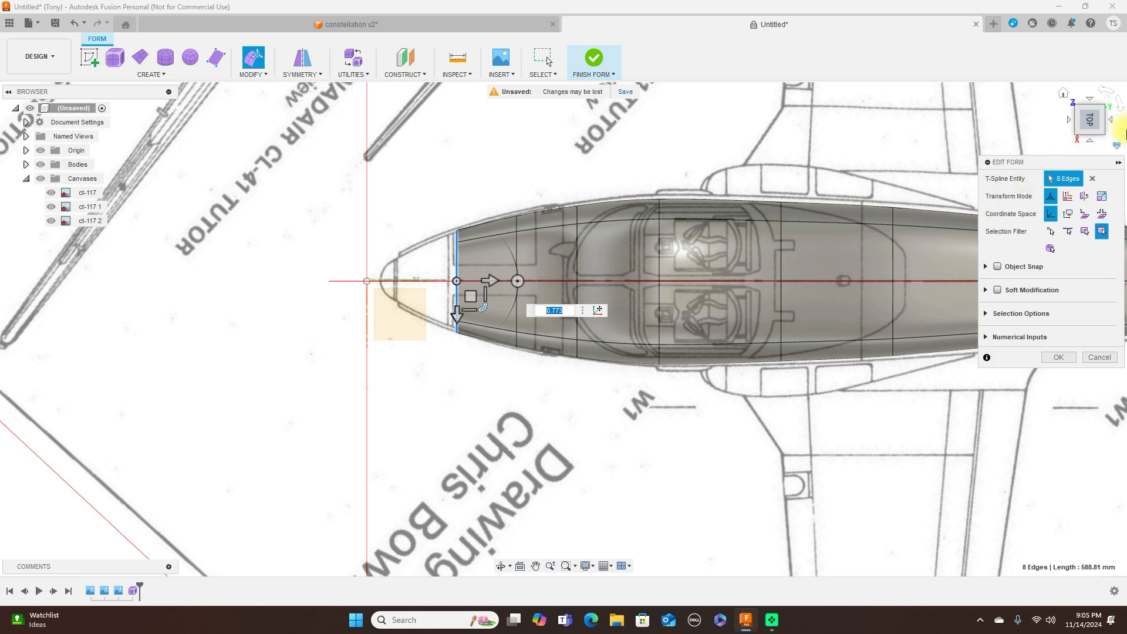
left_click(1087, 142)
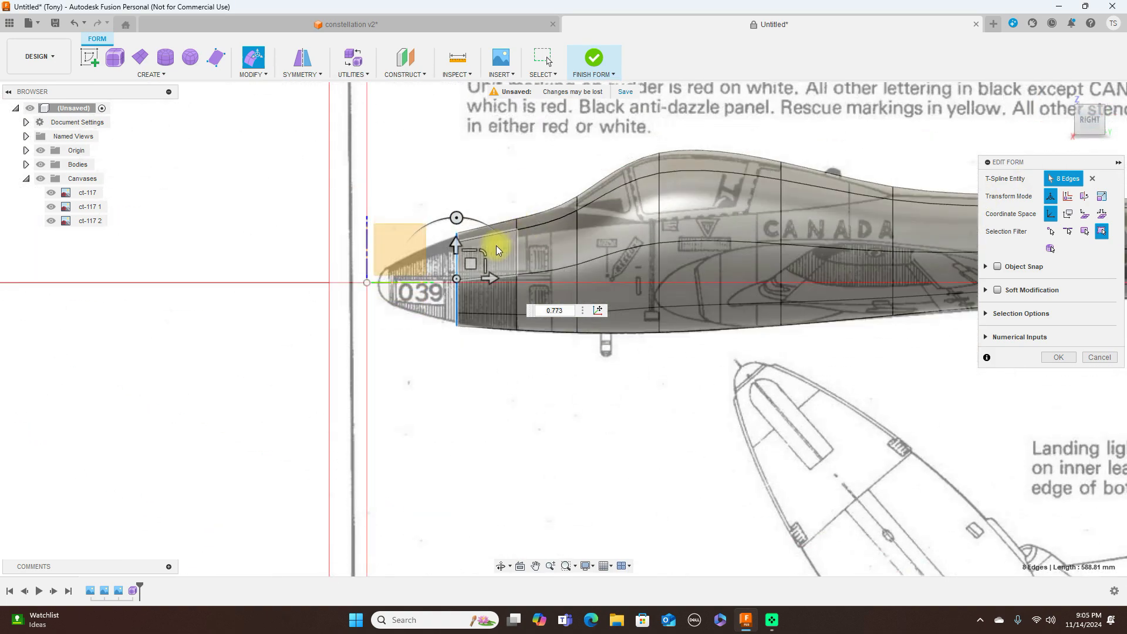
left_click_drag(484, 252, 482, 253)
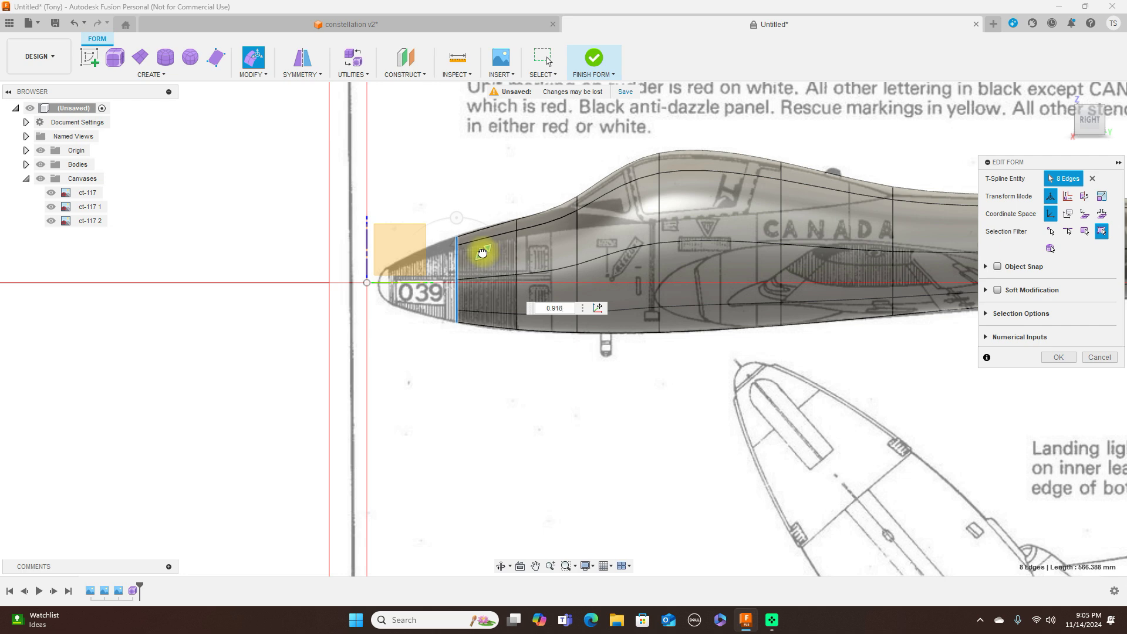
Step: Extrude the front edge ring forward along the nose, scale its height by 0.74 and fit its width to the top view
left_click_drag(482, 252, 482, 252)
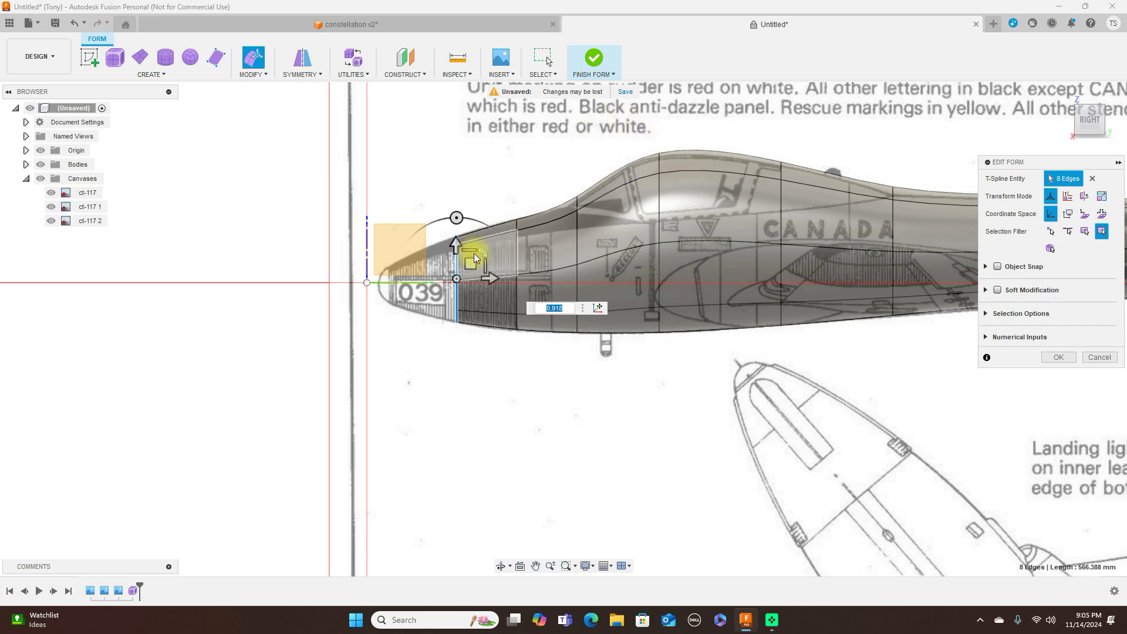
left_click_drag(471, 262, 423, 267)
key("super")
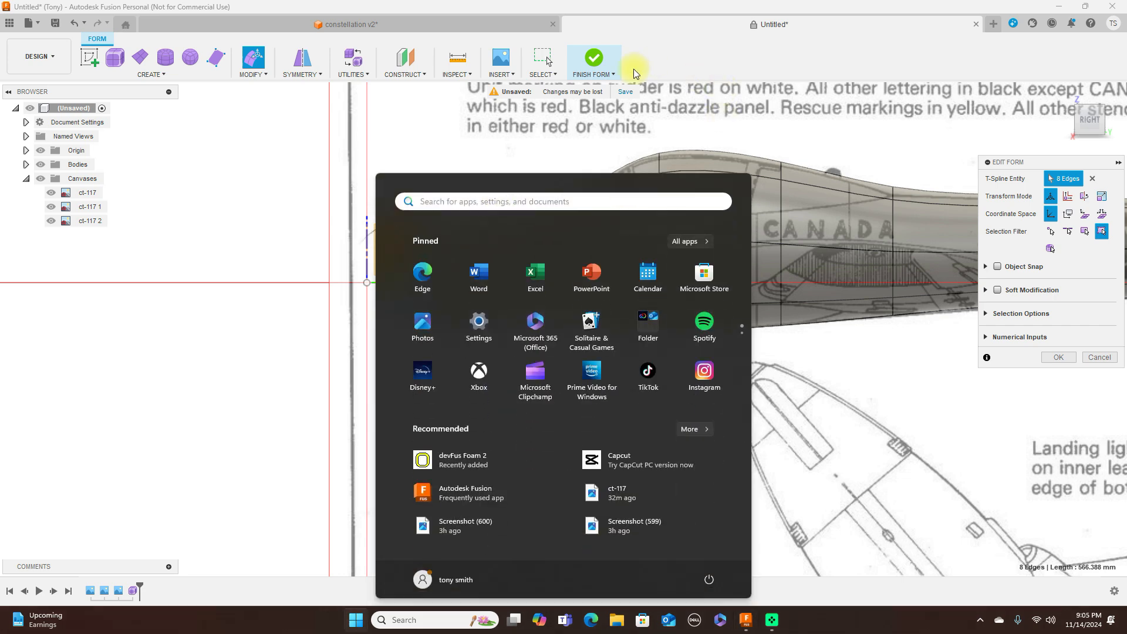
left_click(558, 130)
double_click(409, 259)
left_click_drag(441, 261, 531, 233)
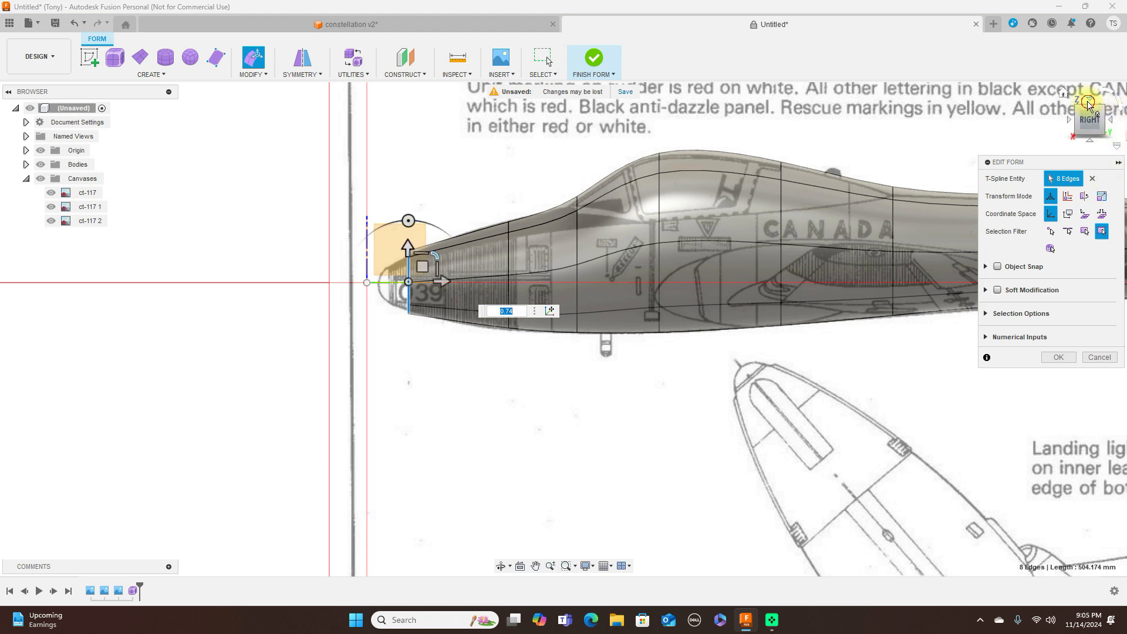
left_click(1089, 104)
left_click_drag(433, 310, 431, 296)
Step: Widen the edge ring behind the foremost nose ring so it meets the fuselage outline in the top view
double_click(508, 253)
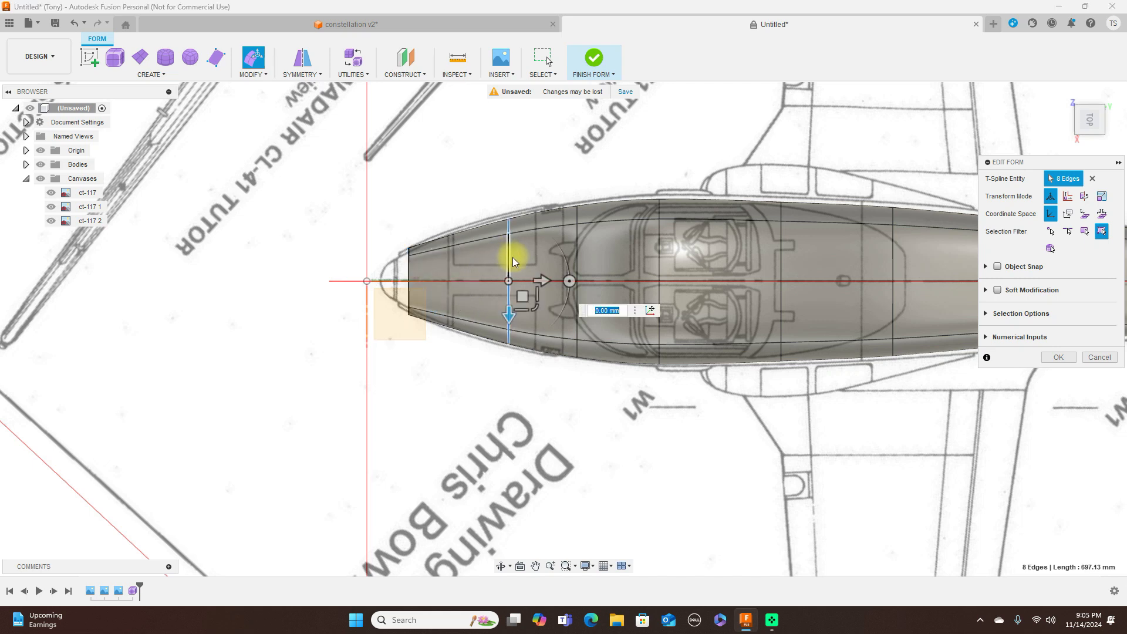
left_click_drag(537, 309, 537, 309)
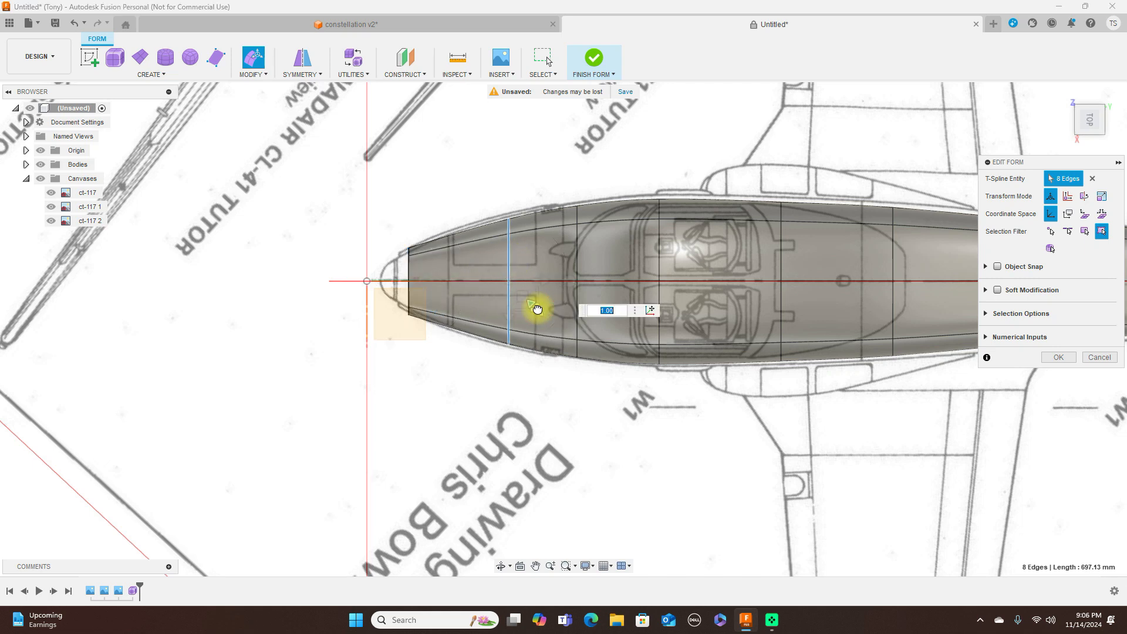
type("1.025")
left_click_drag(537, 309, 538, 312)
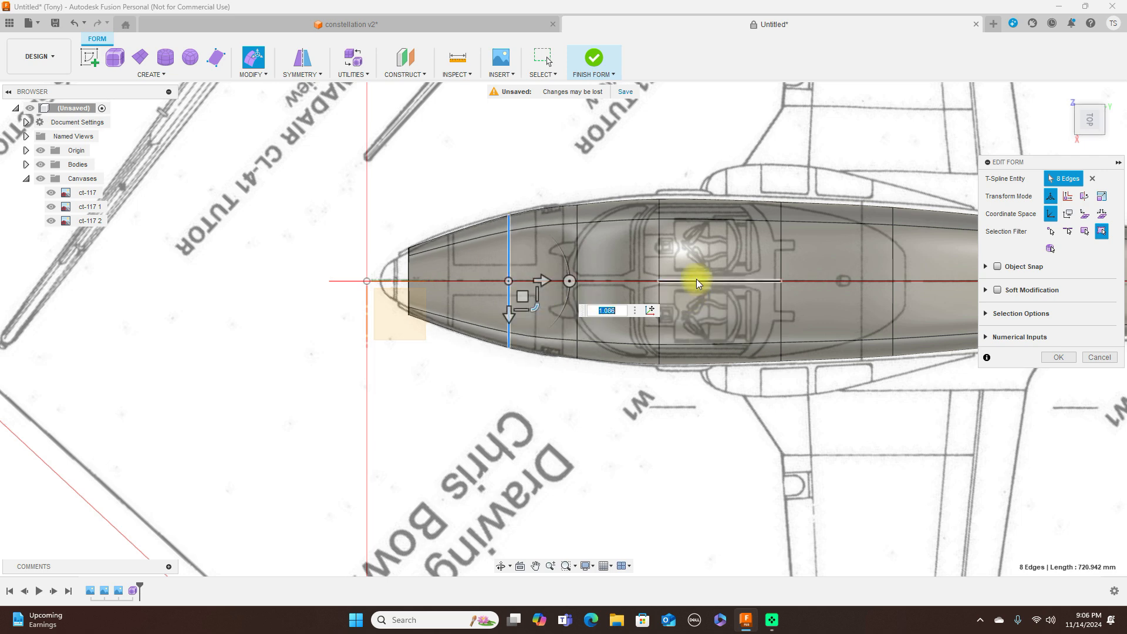
Step: Widen the ring just behind the seats and the ring across the front of the cockpit to match the top-view outline
scroll(681, 267, "down", 2)
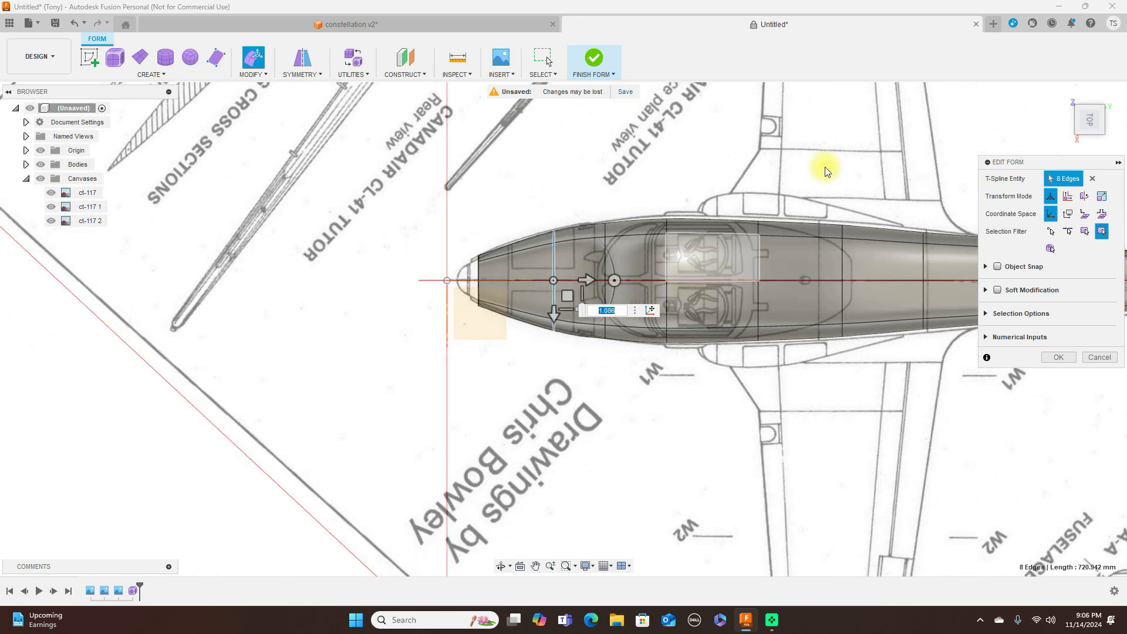
middle_click_drag(800, 121, 702, 125)
scroll(607, 186, "up", 2)
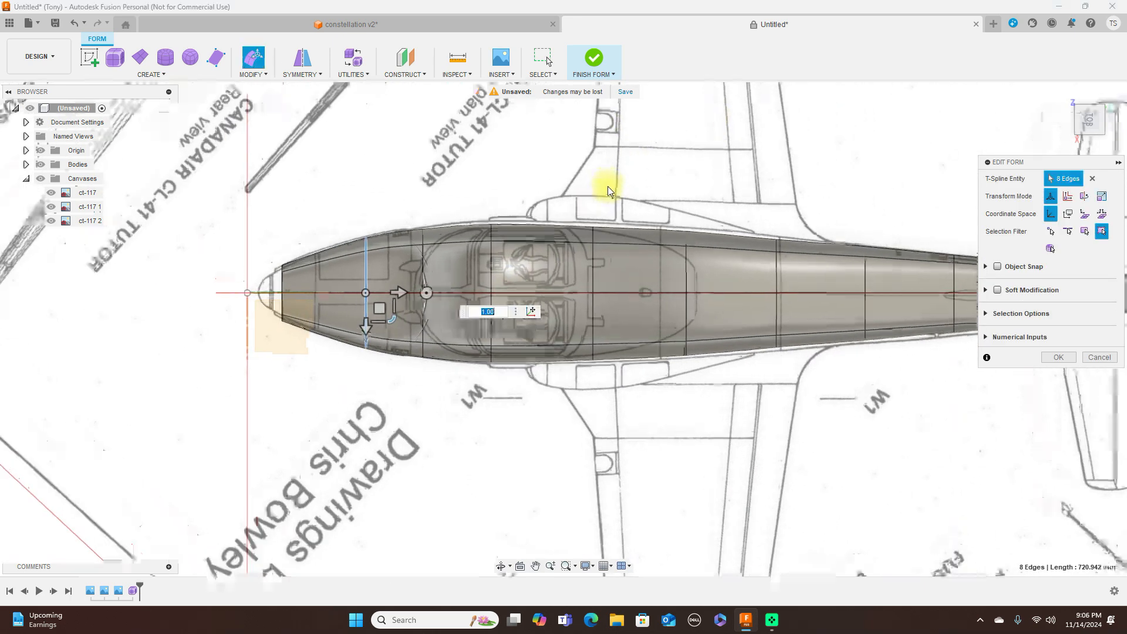
double_click(591, 266)
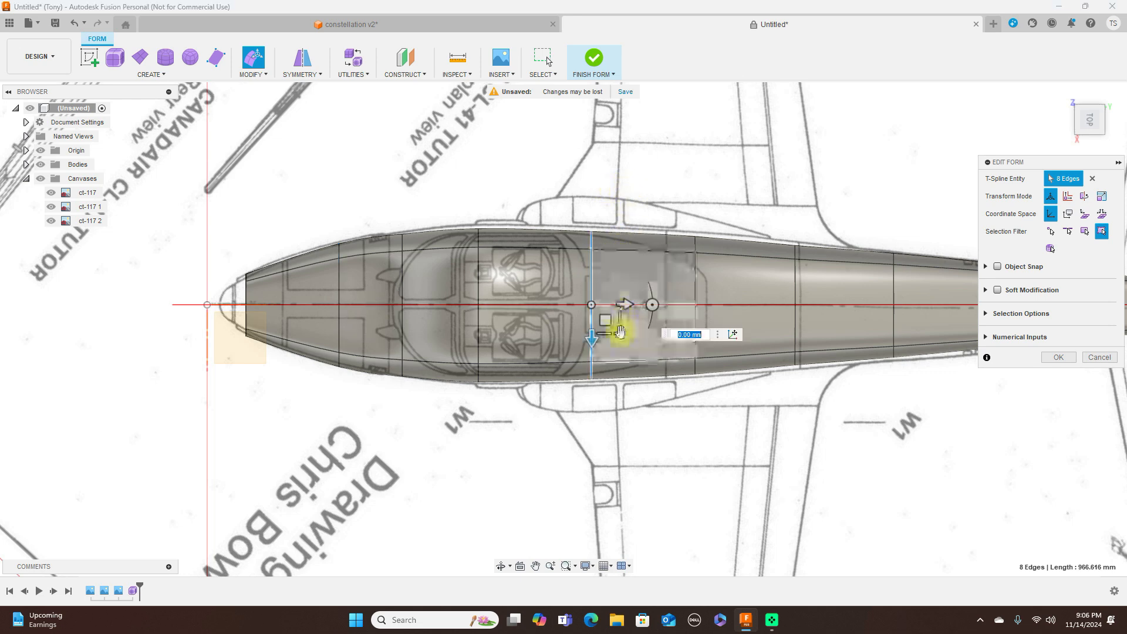
left_click_drag(619, 333, 619, 334)
double_click(478, 280)
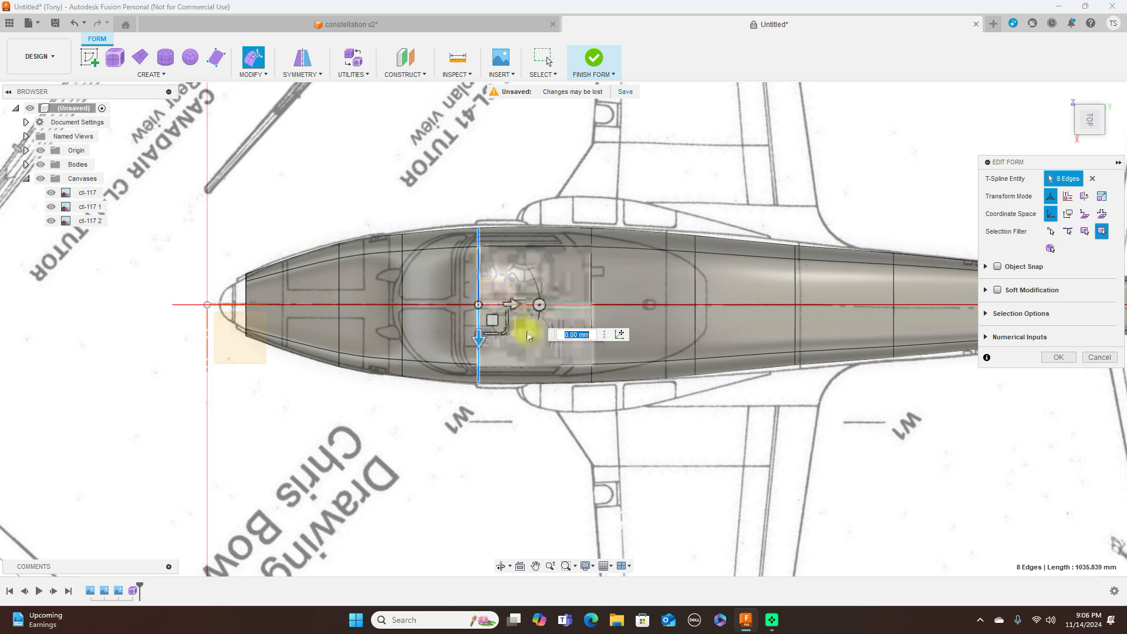
left_click_drag(507, 333, 508, 334)
Step: Scale the width of the edge ring near the wing's trailing edge by 1.054 in the top view
scroll(836, 286, "down", 1)
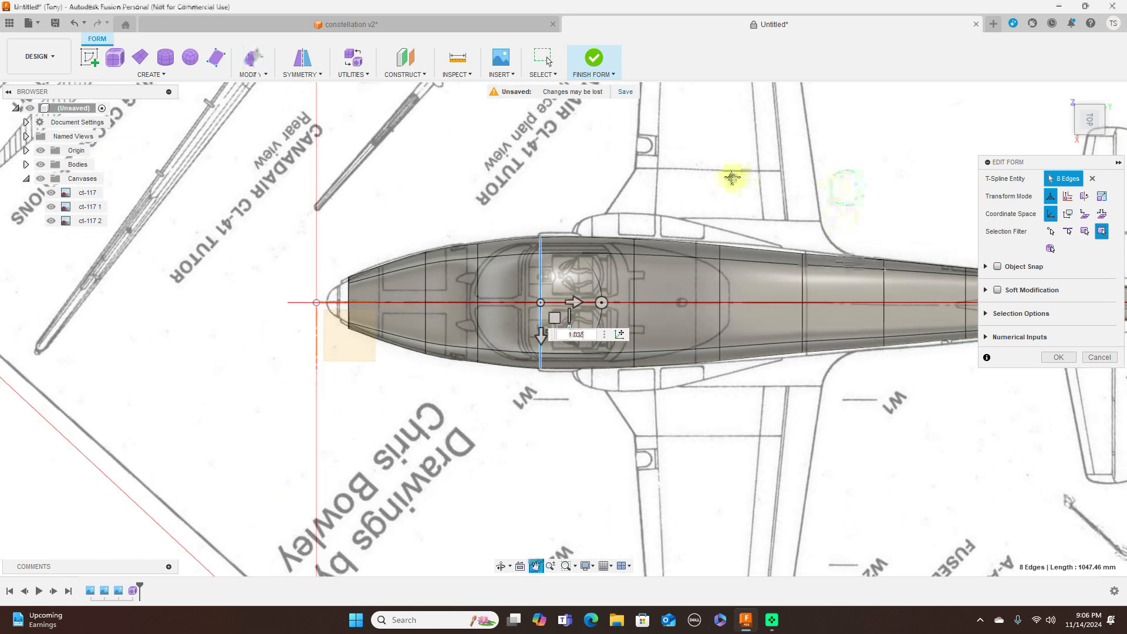
scroll(657, 192, "down", 2)
double_click(611, 282)
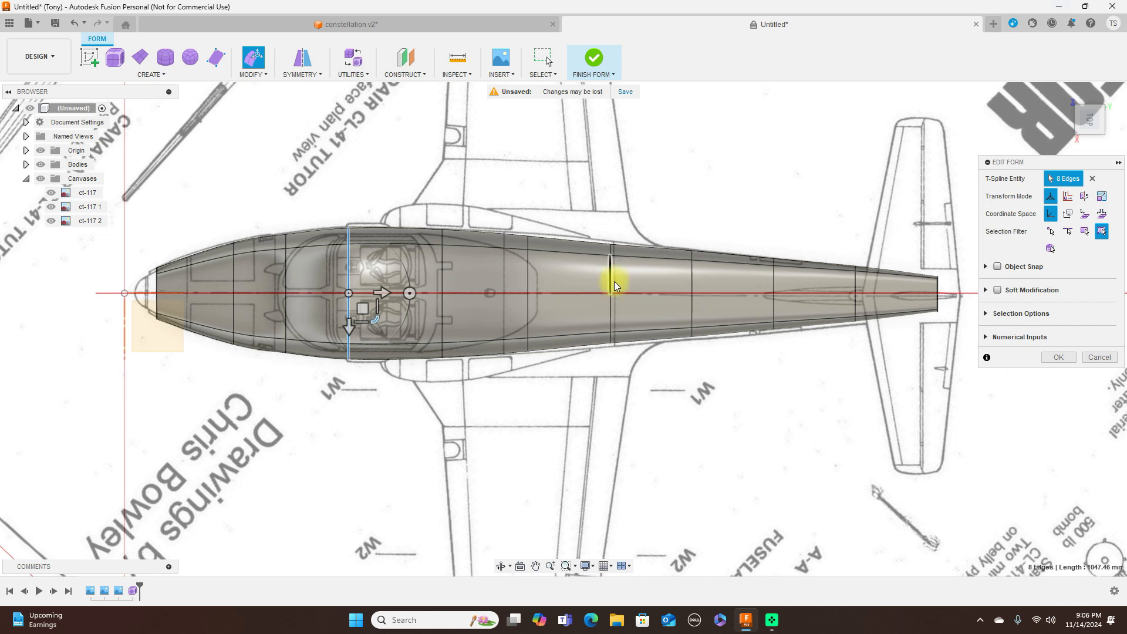
left_click_drag(638, 321, 646, 314)
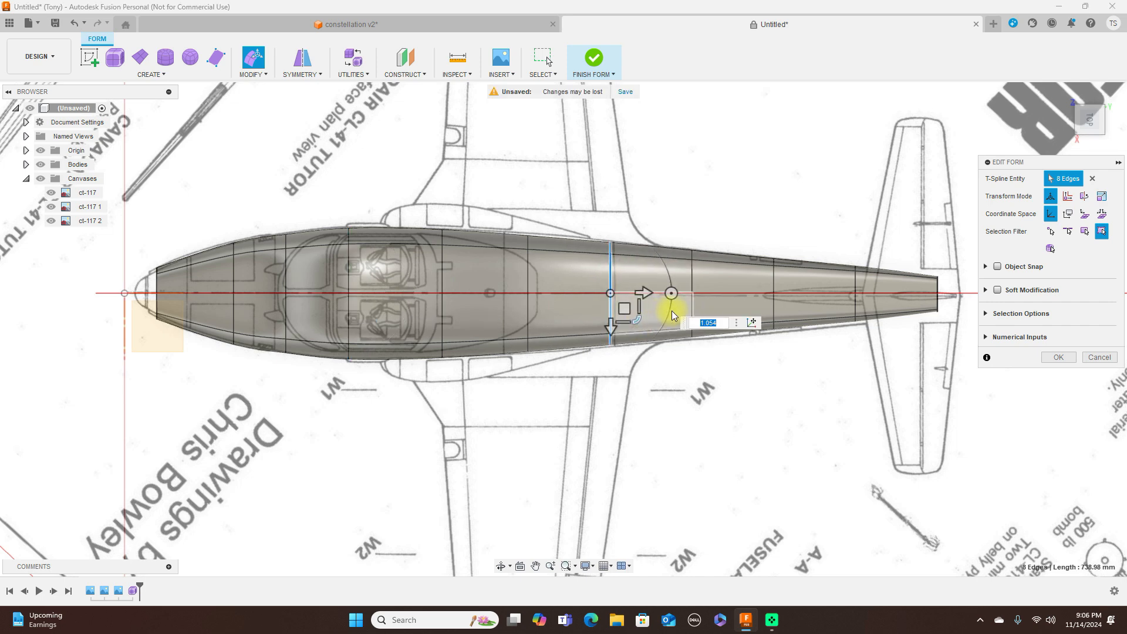
Step: Extrude the nose's front edge ring about 39.5 mm forward and 3.1 mm down in the side view, and hide the origin
scroll(673, 315, "down", 3)
left_click(1091, 140)
scroll(390, 168, "up", 3)
middle_click_drag(361, 185, 611, 105)
scroll(559, 128, "up", 3)
middle_click_drag(786, 234, 604, 154)
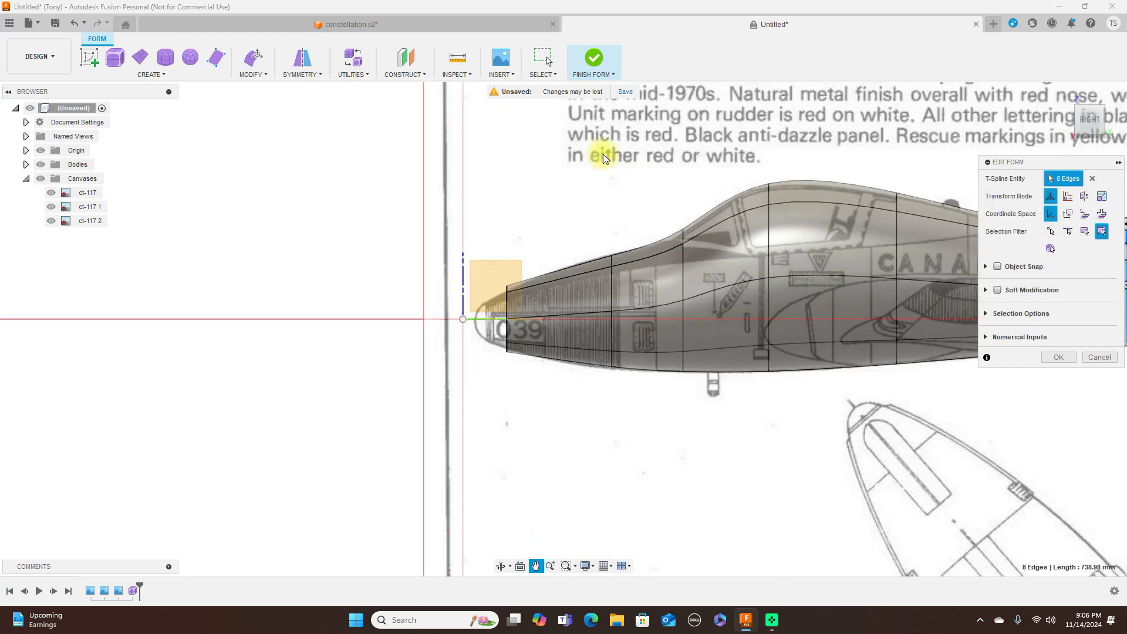
left_click(507, 300)
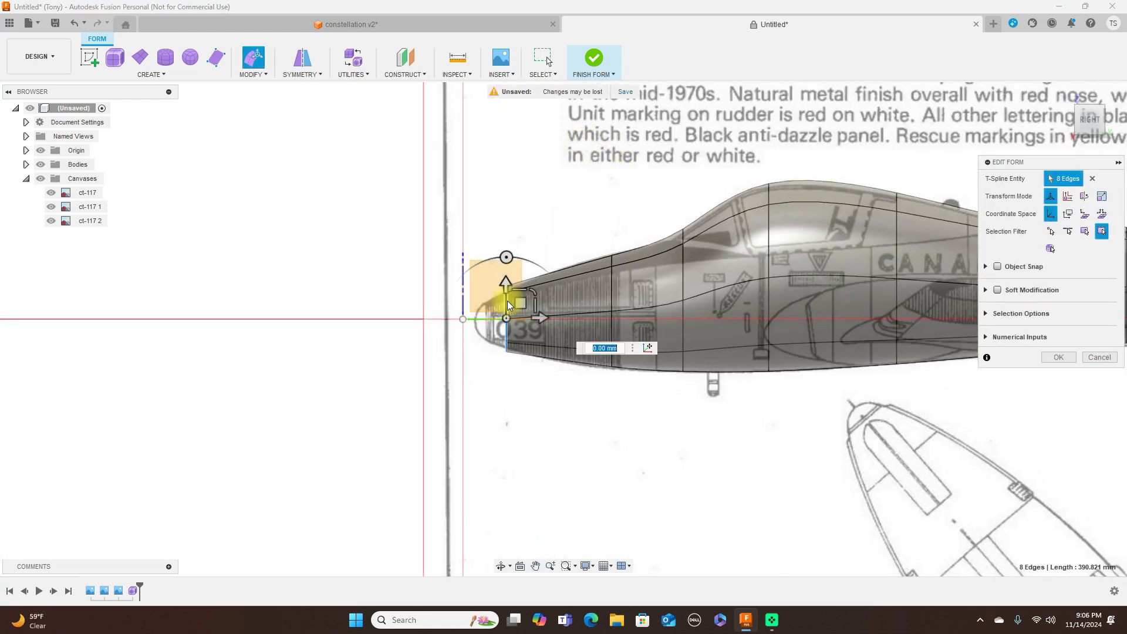
left_click_drag(507, 300, 501, 304, "alt")
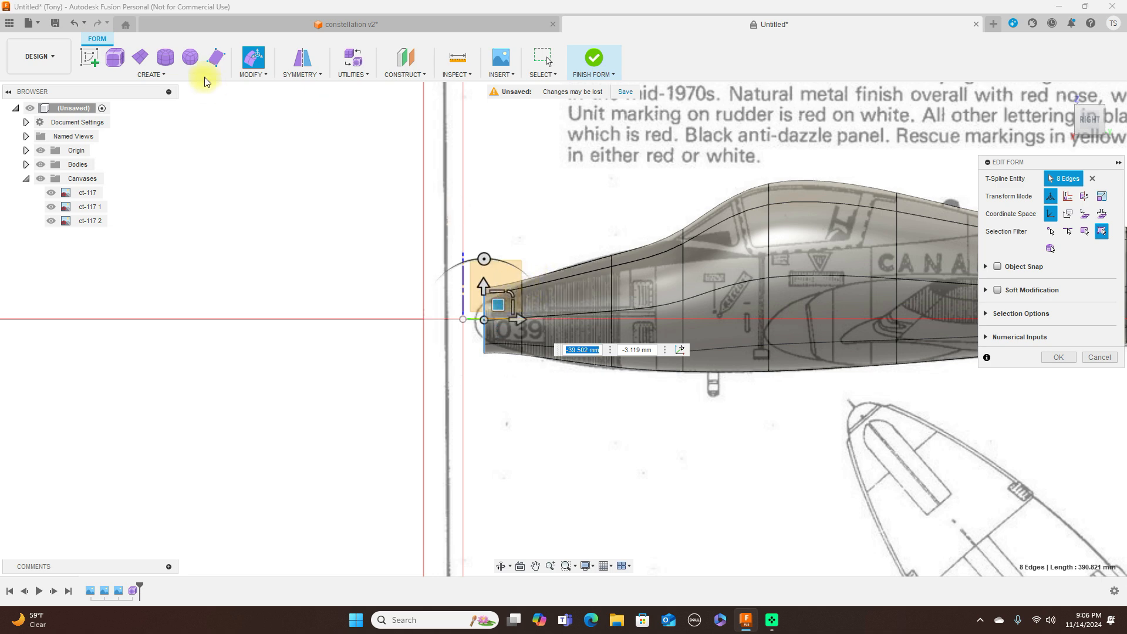
left_click(41, 151)
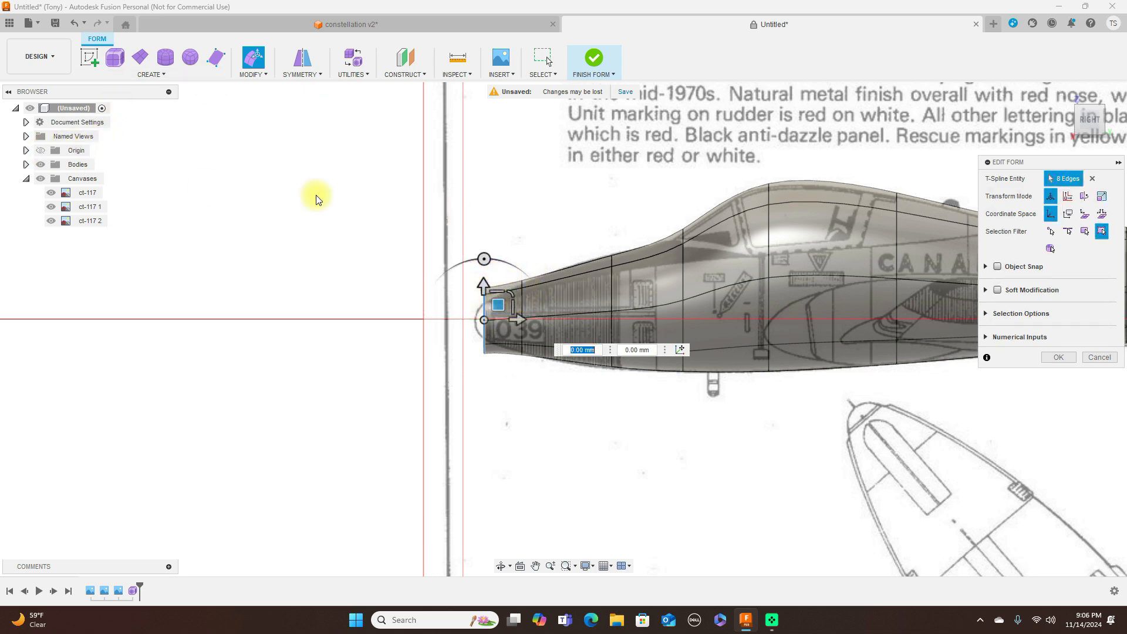
Step: Reduce the new front ring's height in the side view and scale its width by about 0.53 in the top view
left_click_drag(515, 296, 508, 297)
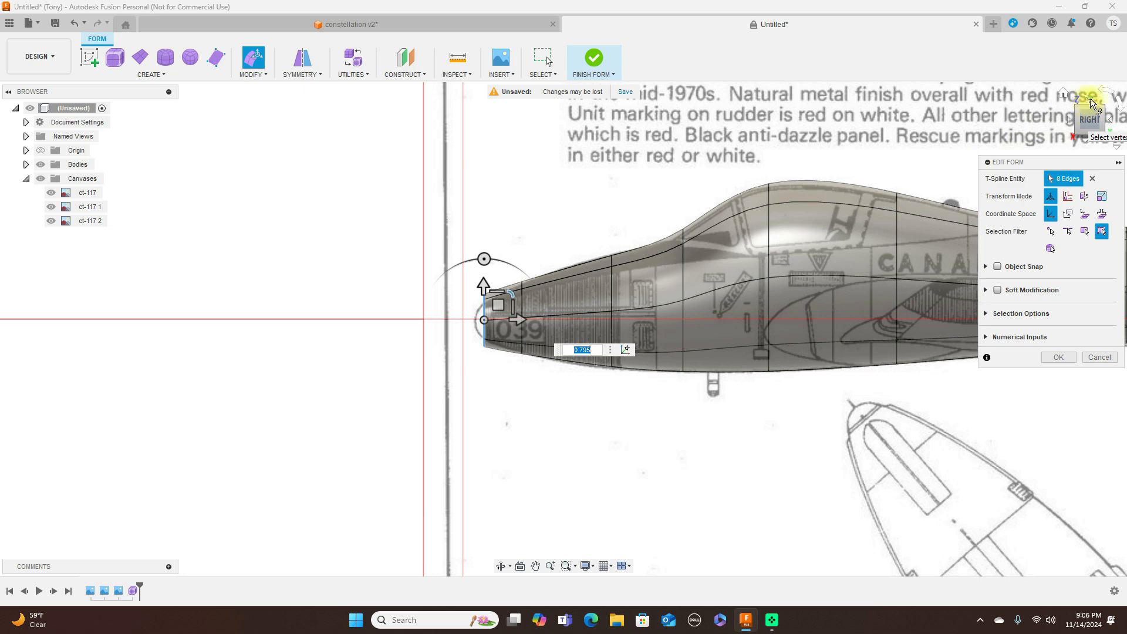
left_click(1093, 104)
scroll(522, 290, "up", 2)
left_click_drag(496, 276, 491, 257)
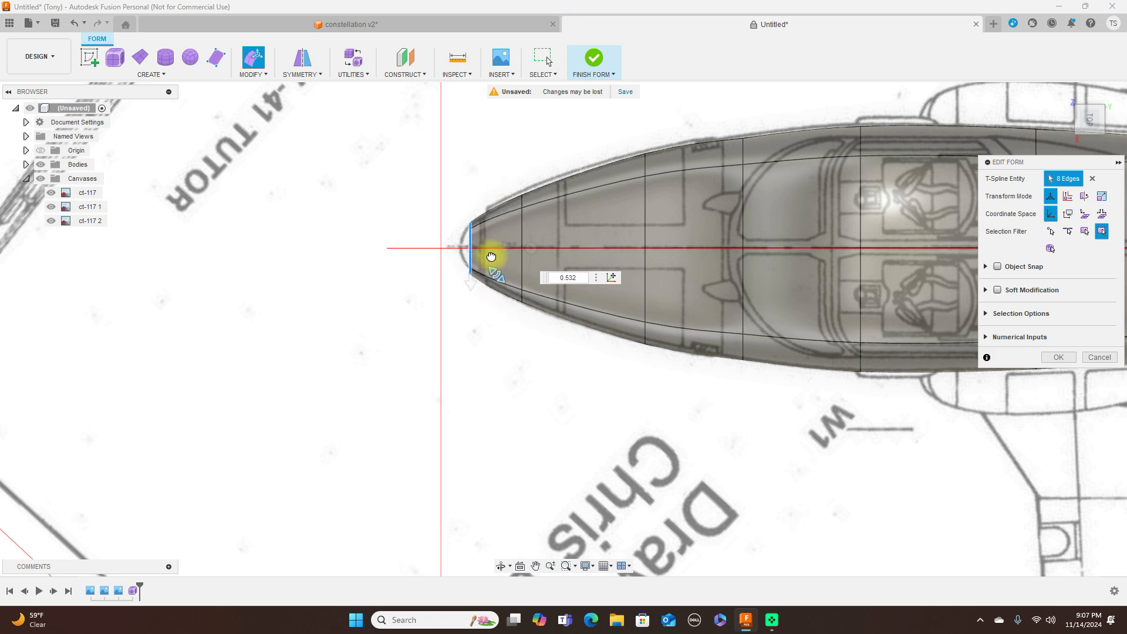
Step: Shift the front ring slightly forward and scale its height by 0.866 in the side view and its width by 0.709 in the top view
left_click(1090, 144)
left_click_drag(499, 288, 491, 291)
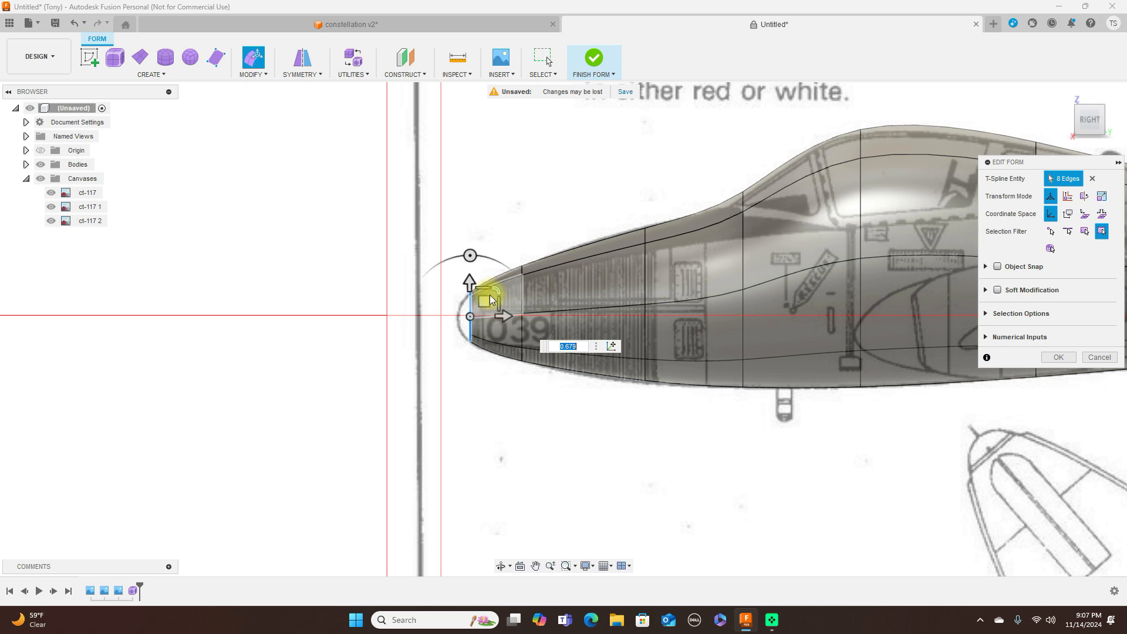
mouse_move(490, 297)
left_mouse_down()
mouse_move(481, 303)
mouse_move(488, 293)
left_mouse_up()
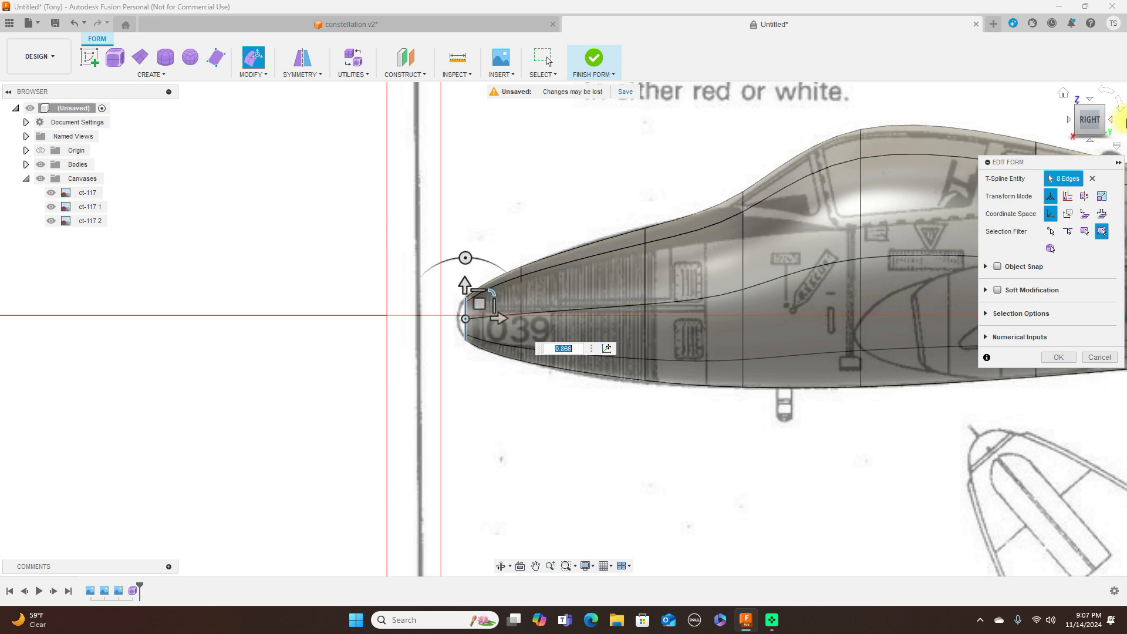
left_click(1092, 101)
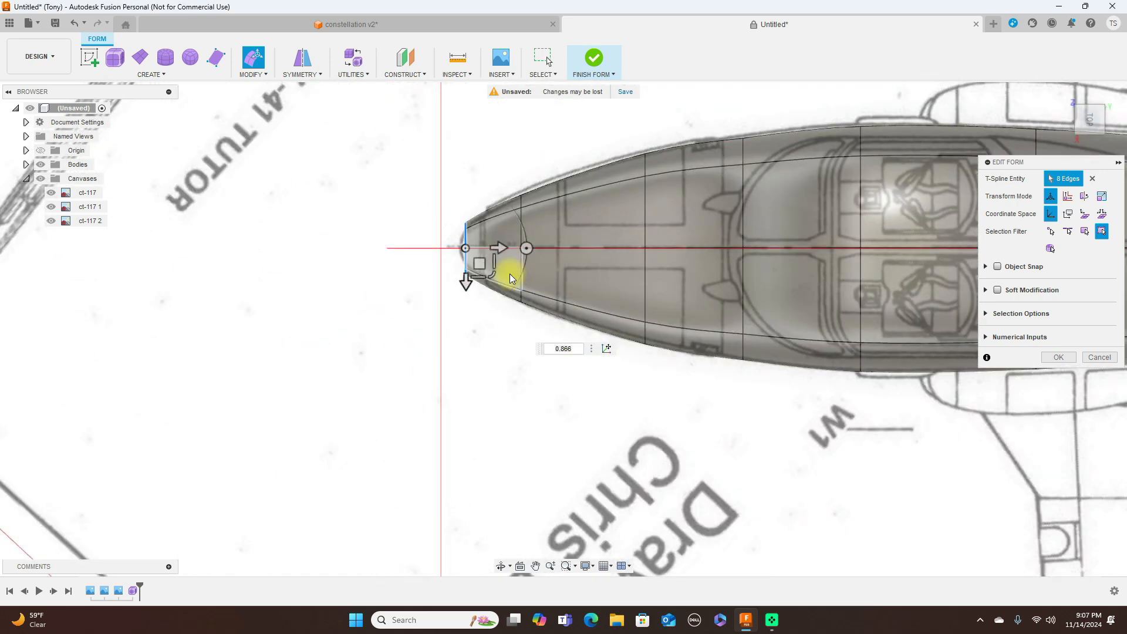
left_click_drag(496, 278, 493, 264)
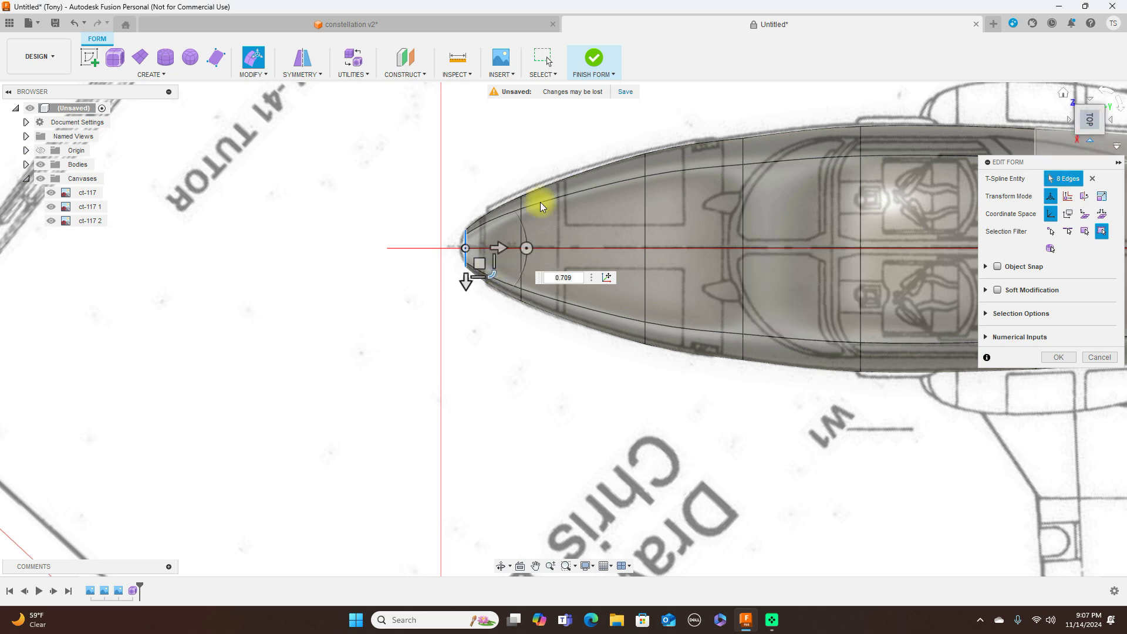
Step: Close the open nose ring with Fill Hole in Fill Star mode, leaving creases off
left_click(263, 76)
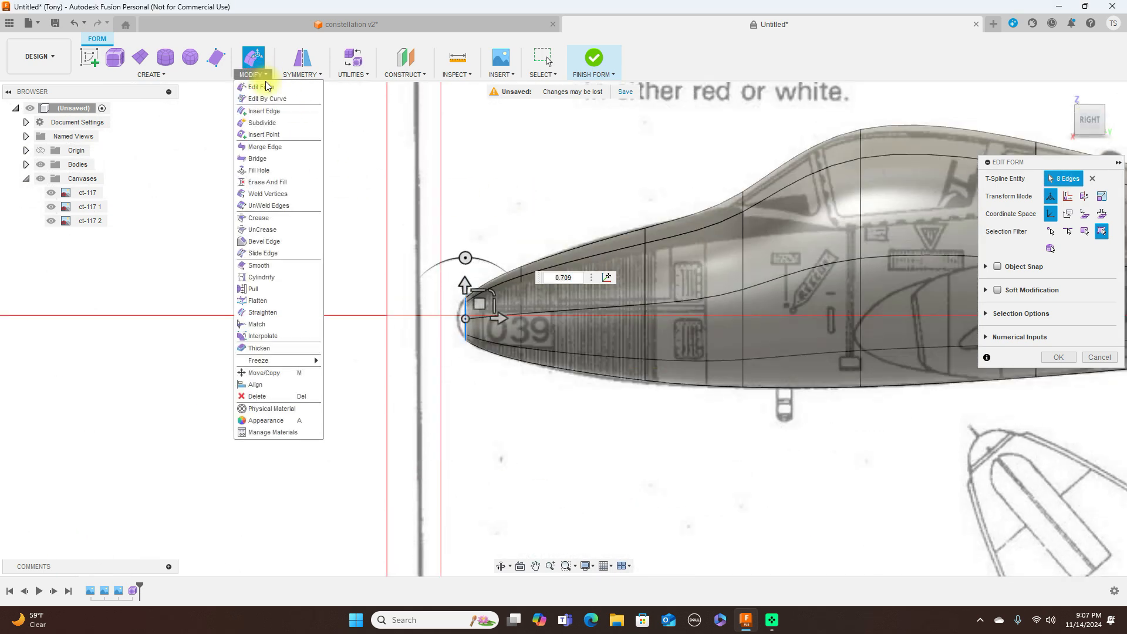
left_click(261, 170)
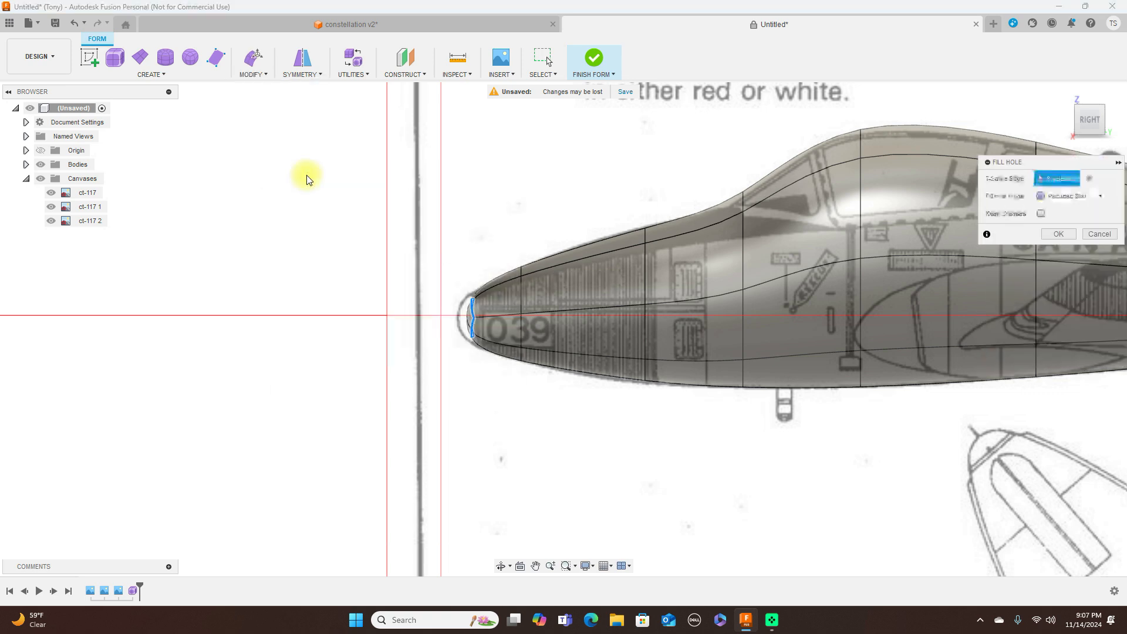
left_click(1102, 197)
left_click(1066, 215)
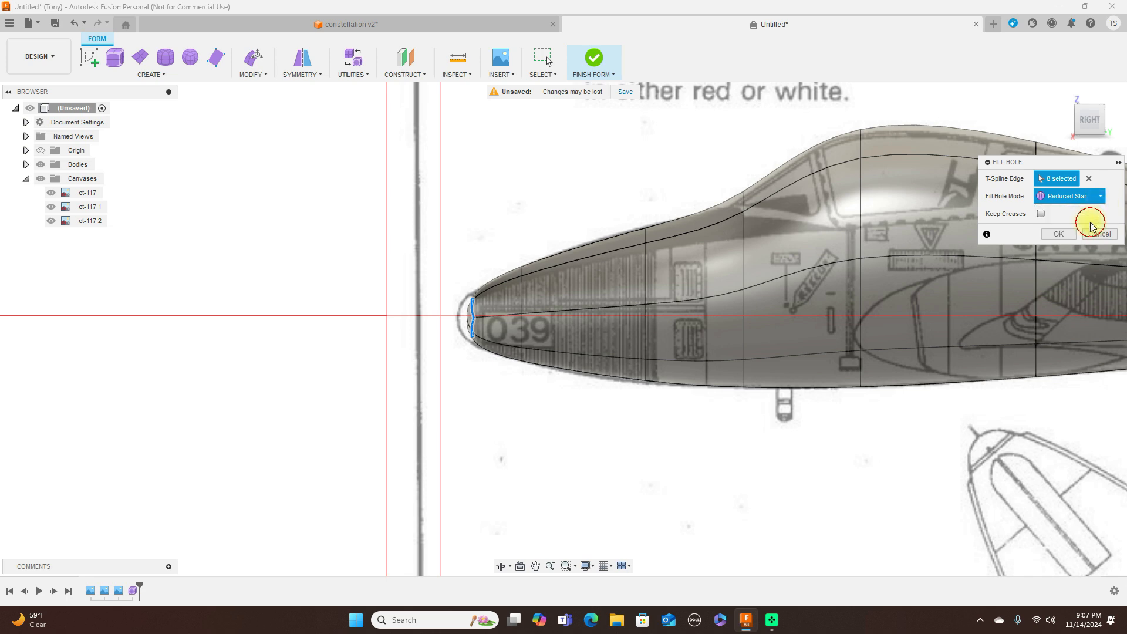
left_click(1087, 196)
left_click(1063, 235)
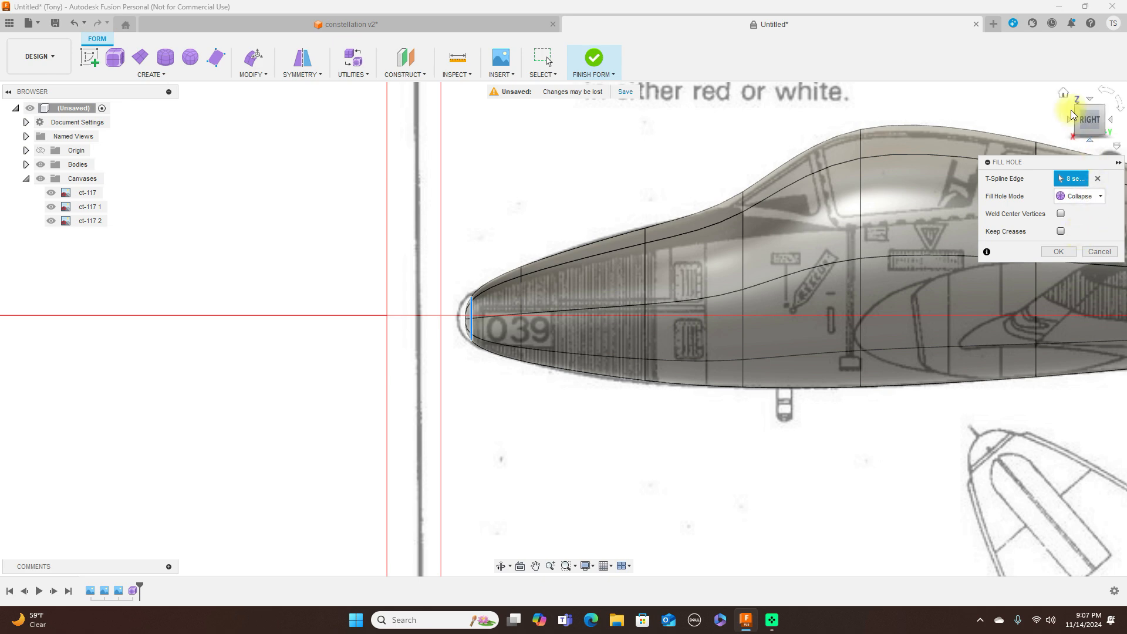
left_click(1070, 121)
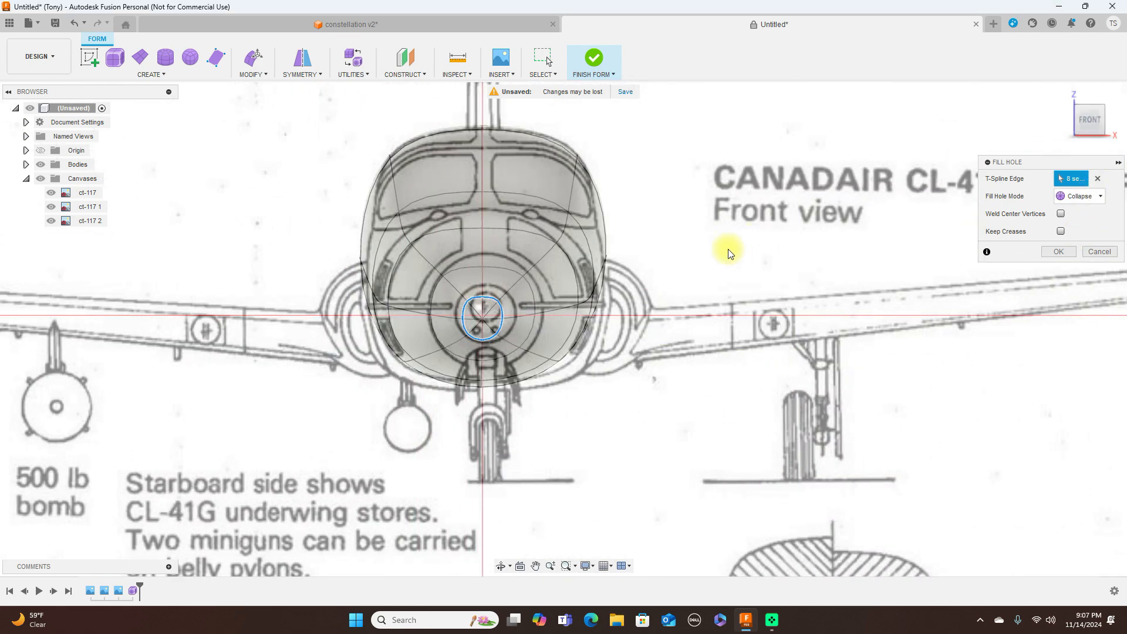
scroll(728, 249, "up", 2)
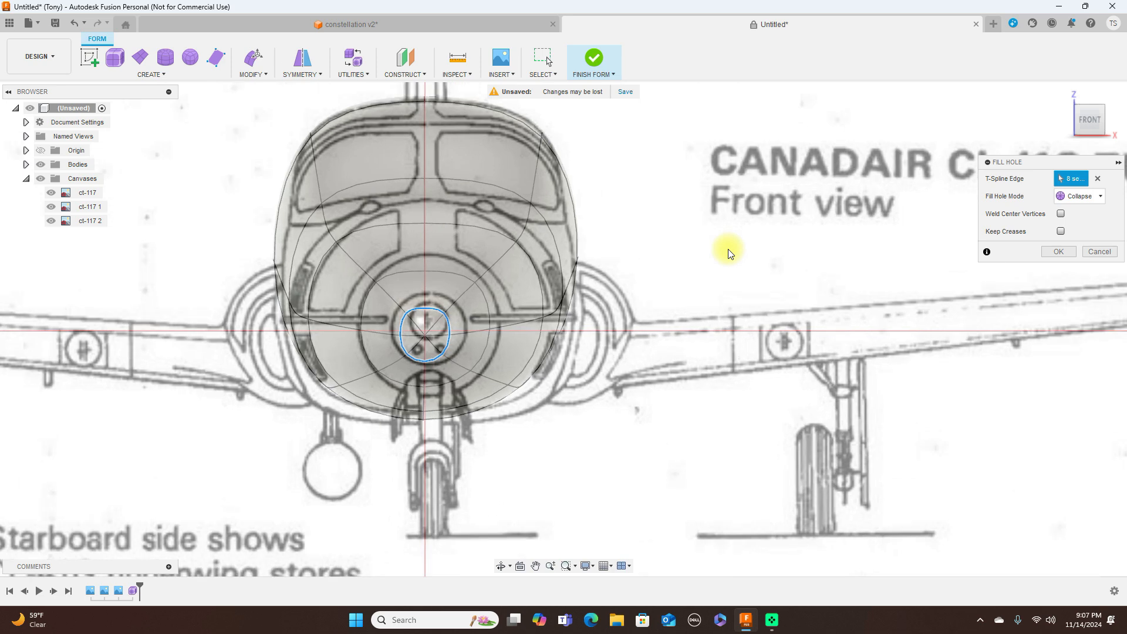
left_click(1099, 201)
left_click(1087, 221)
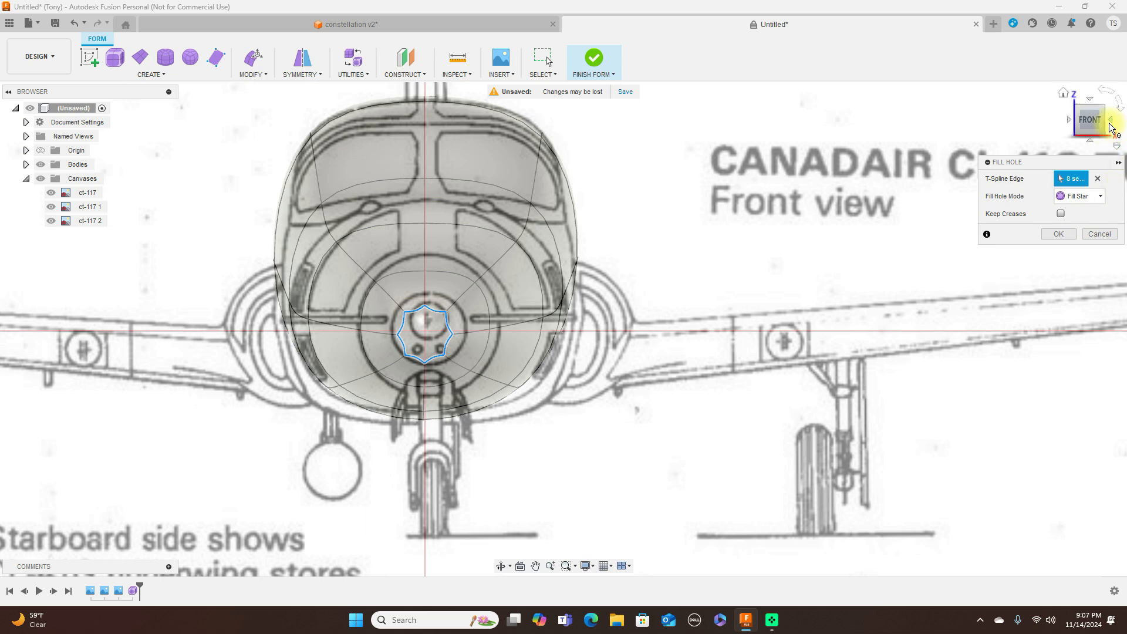
left_click(1112, 122)
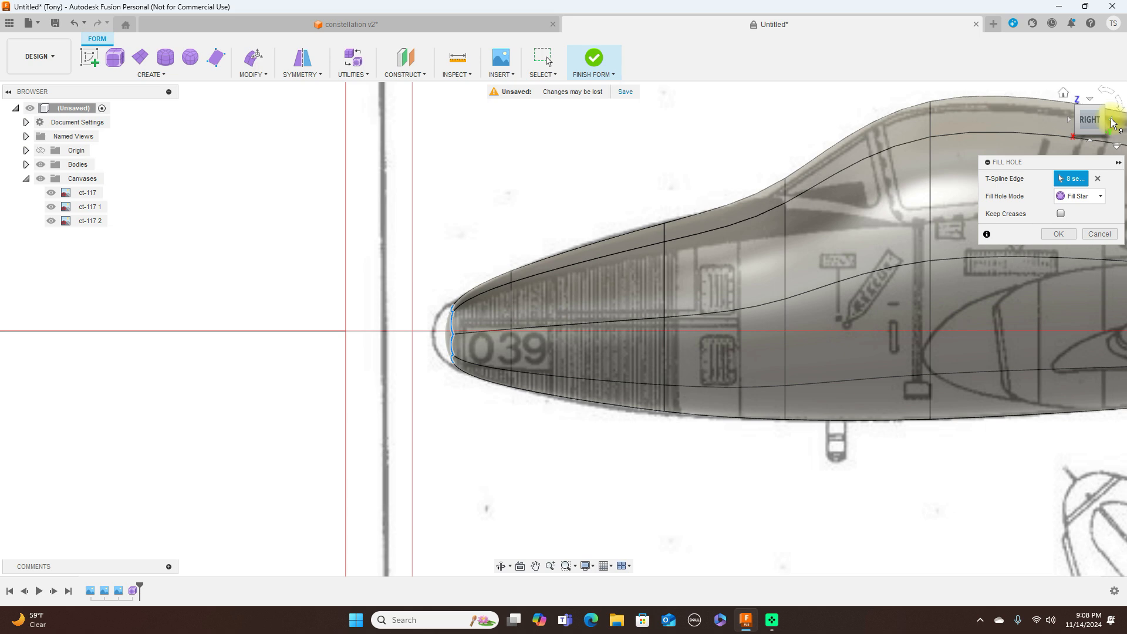
left_click(1059, 234)
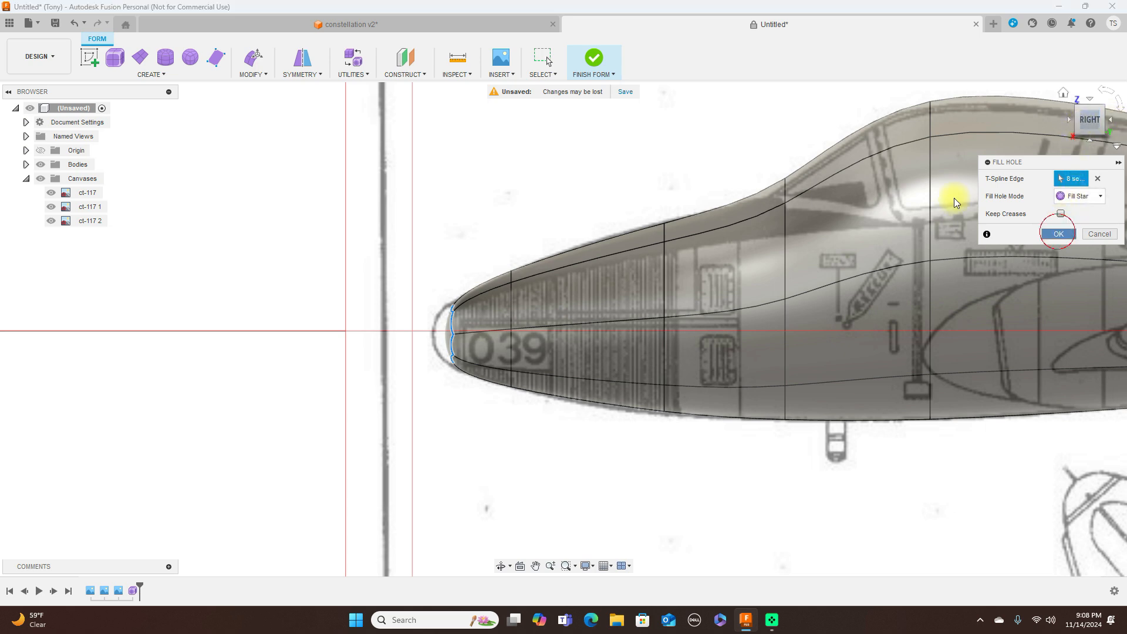
Step: Move the nose cap face about 18.4 mm forward with Edit Form to reach the blueprint's nose tip
left_click(444, 330)
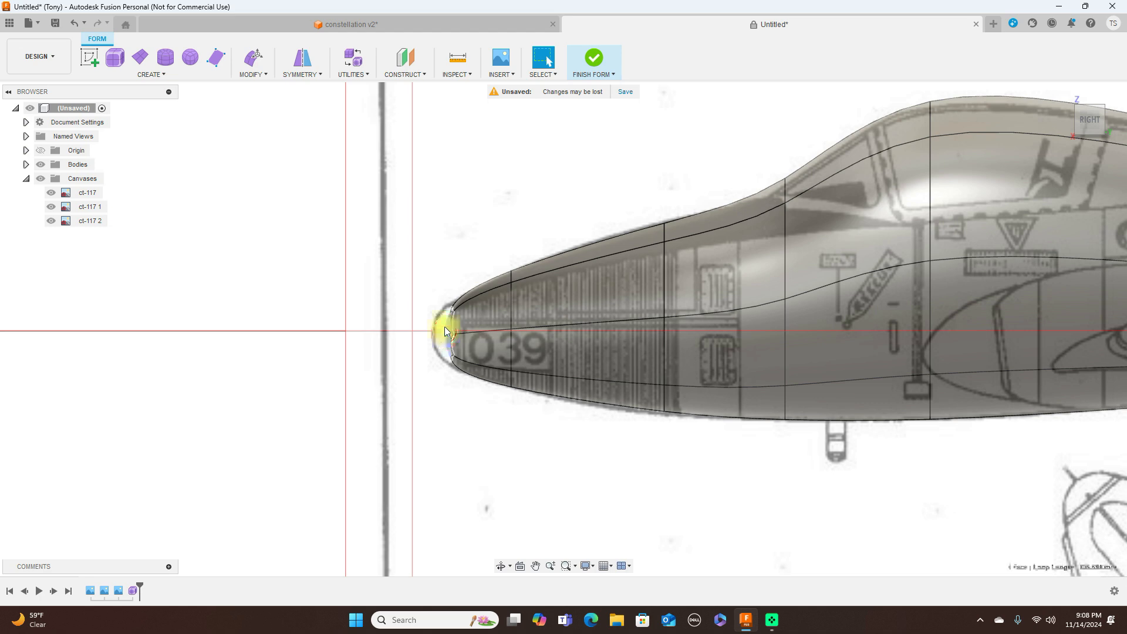
right_click(452, 252)
left_click(476, 235)
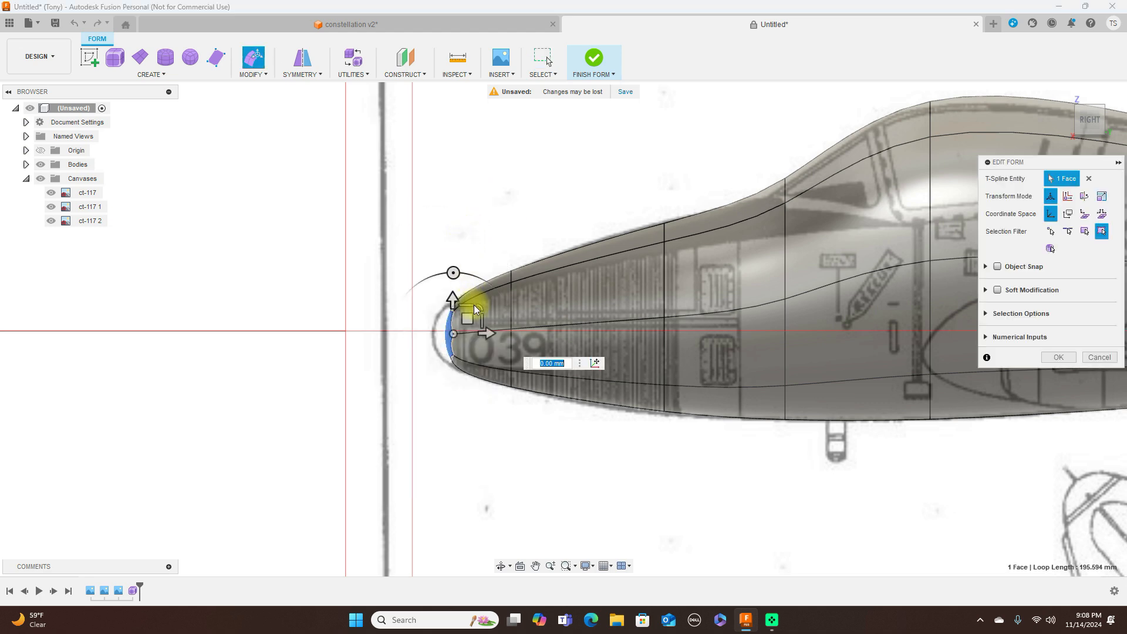
left_click_drag(469, 315, 453, 318)
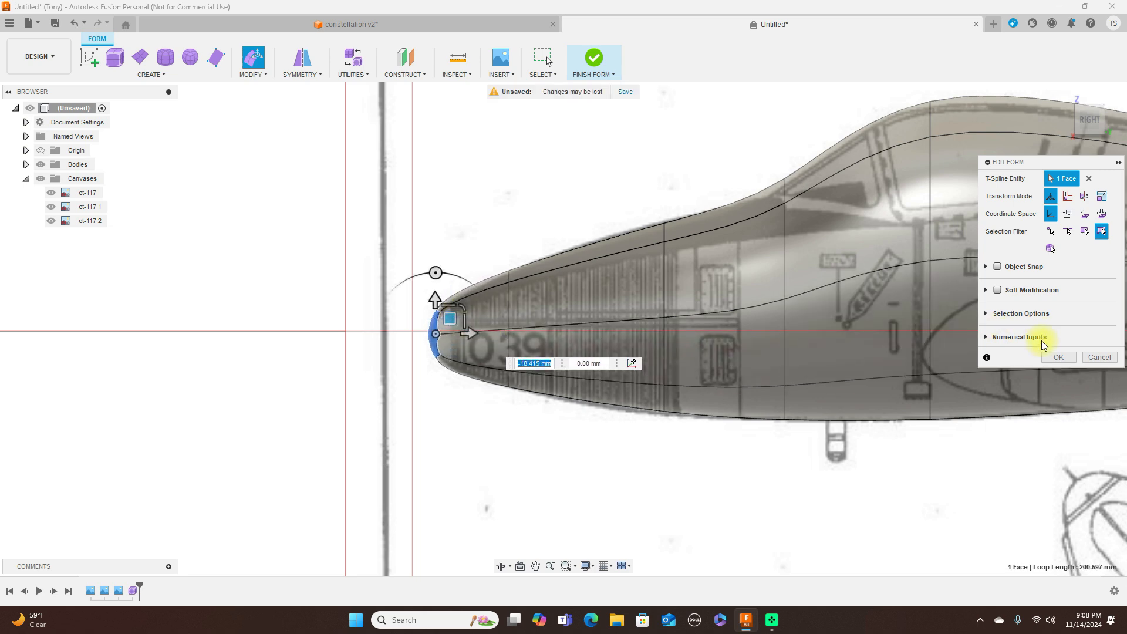
Step: Reduce the height of the fuselage's rear-end edge ring in the side view and move it down about 4.8 mm to fit the blueprint
left_click(1054, 359)
scroll(693, 292, "down", 3)
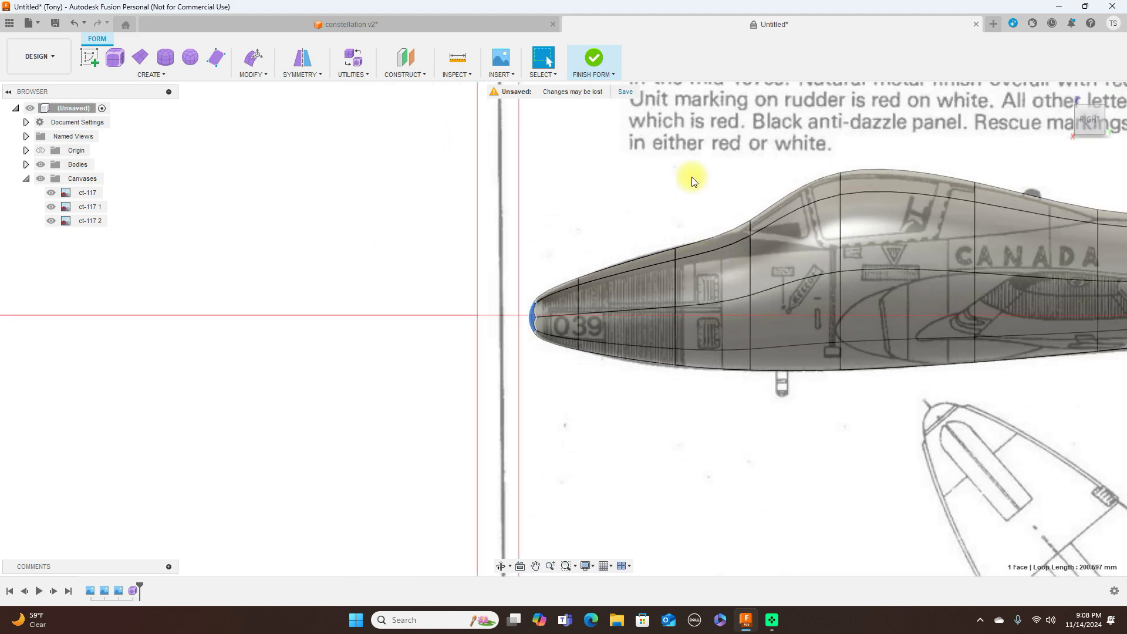
middle_click_drag(691, 177, 229, 260)
scroll(354, 256, "down", 3)
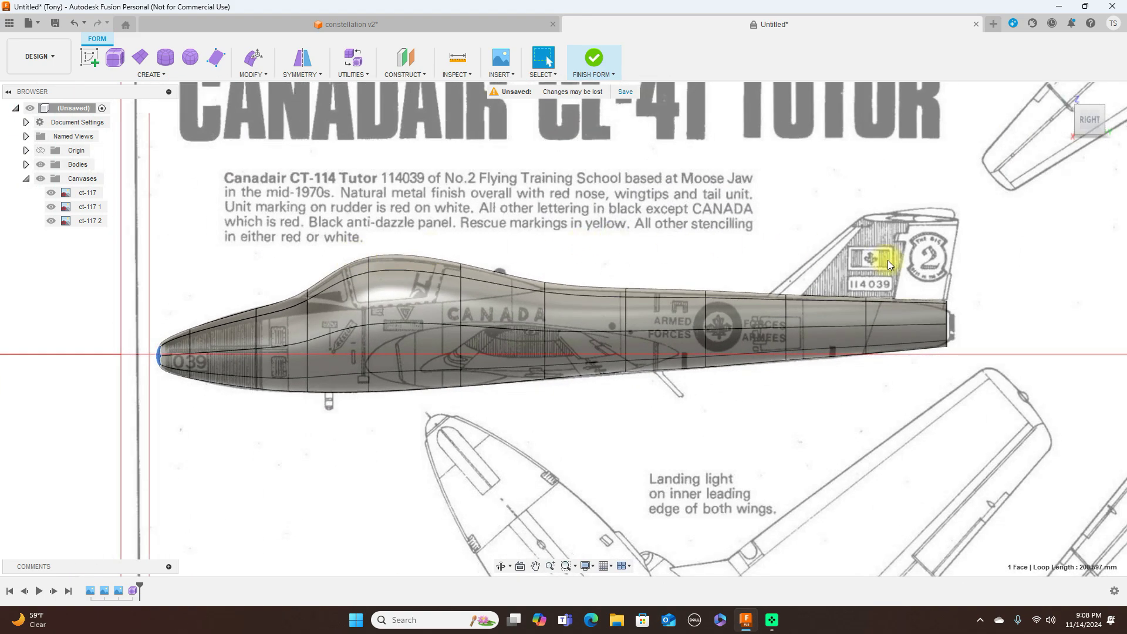
scroll(892, 263, "up", 3)
scroll(971, 324, "up", 2)
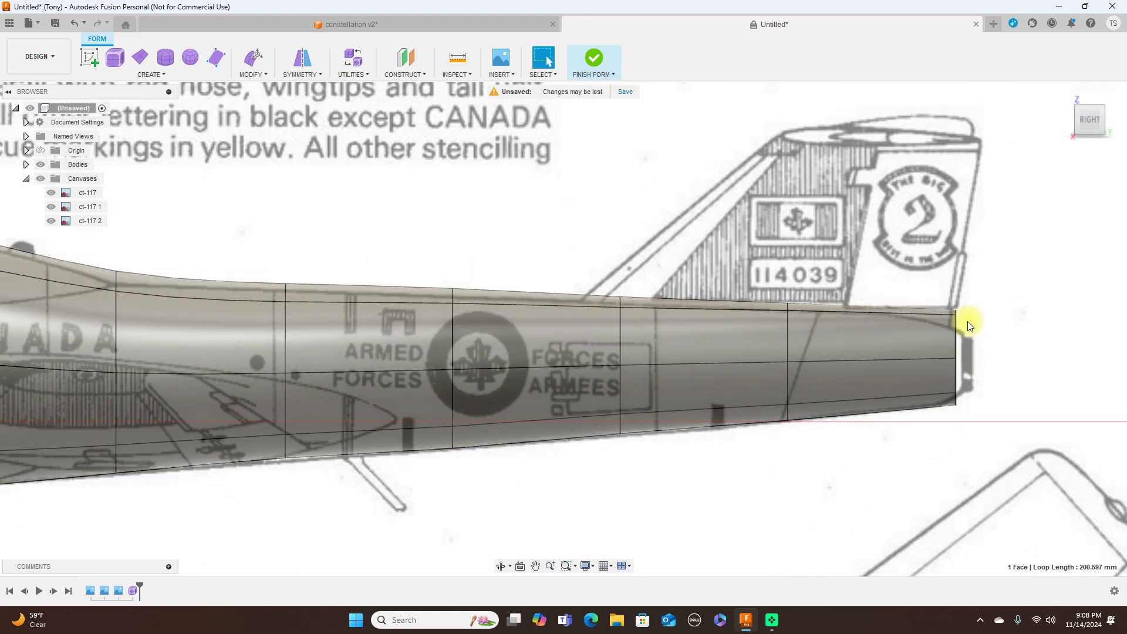
double_click(956, 332)
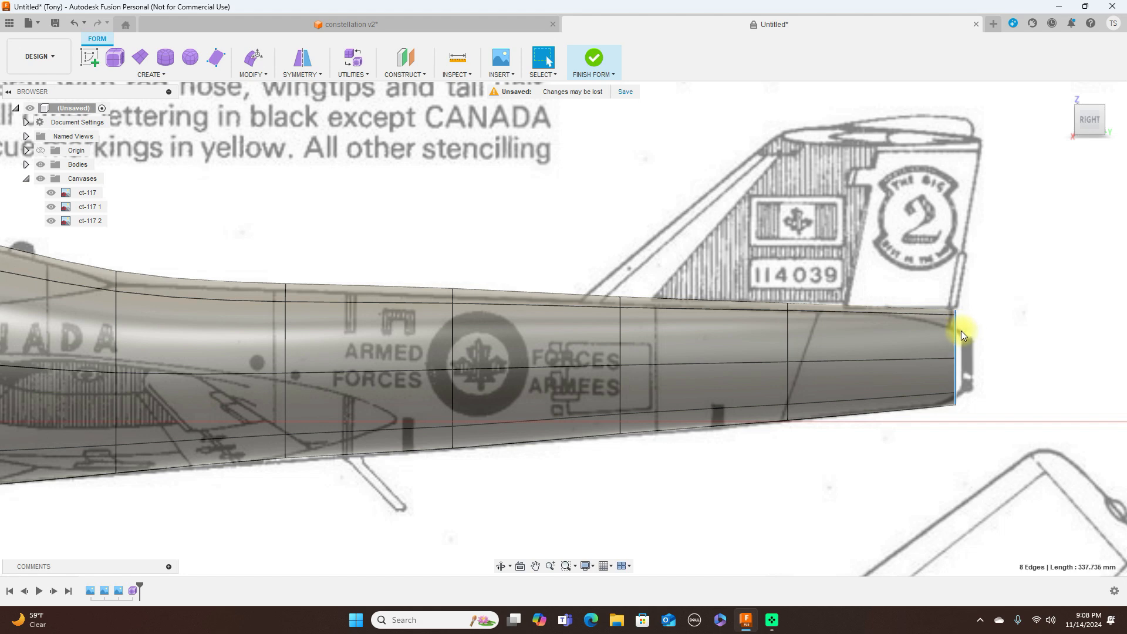
right_click(968, 320)
left_click(995, 306)
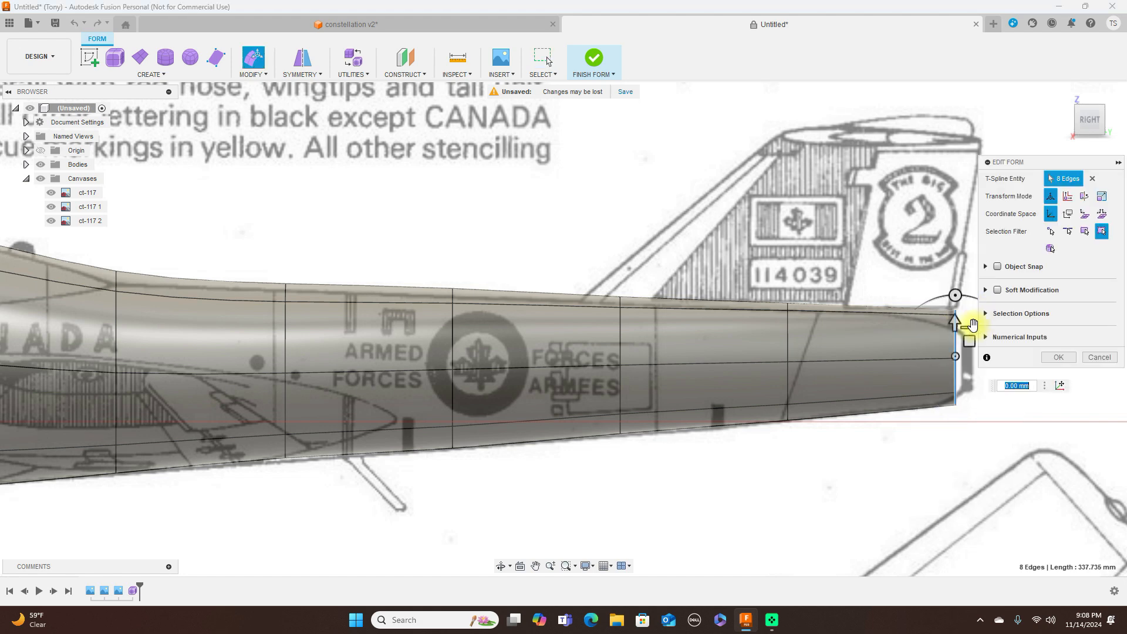
middle_click_drag(916, 241, 834, 202)
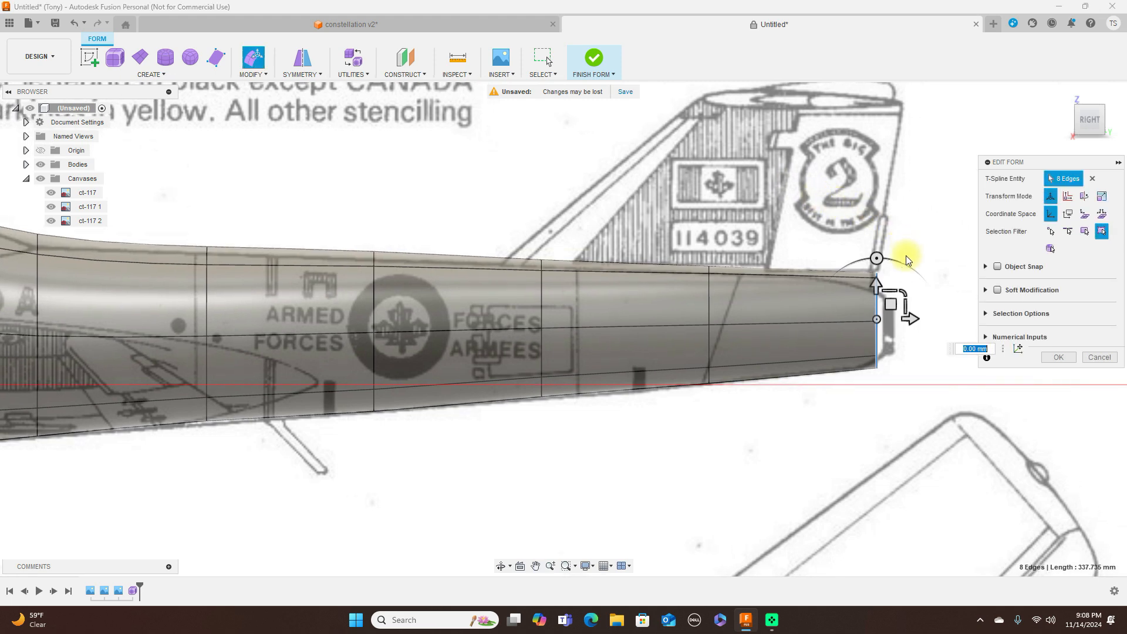
left_click_drag(905, 293, 891, 310)
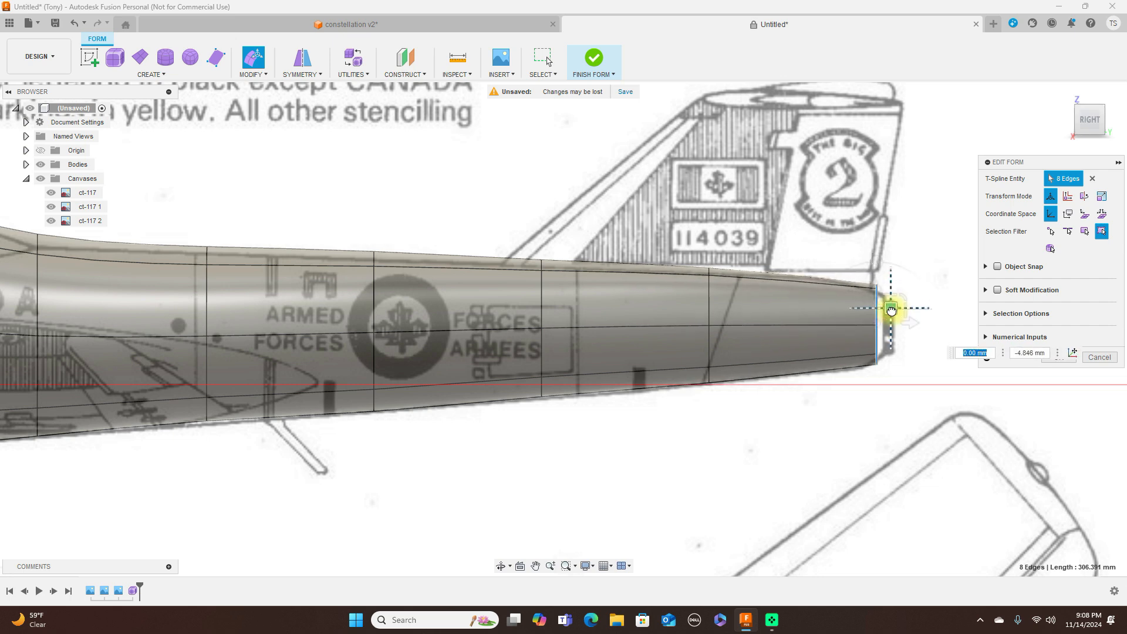
Step: Move the +X side's lower lengthwise edge row about 15.9 mm outward and 25.4 mm down to fit the front-view blueprint
scroll(763, 211, "down", 6)
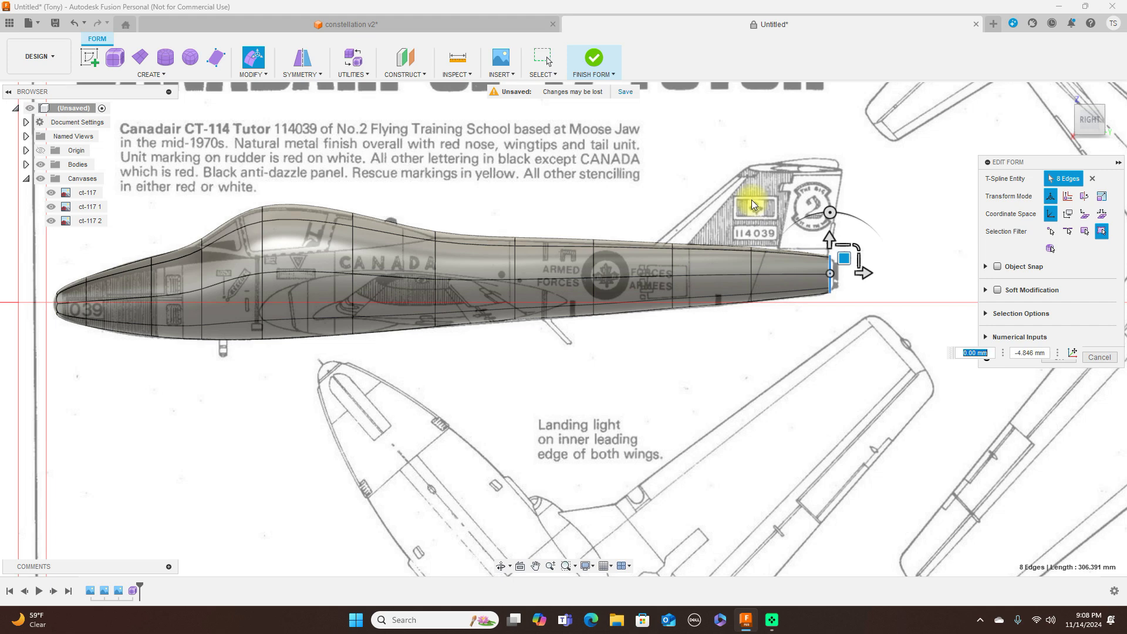
scroll(752, 199, "down", 2)
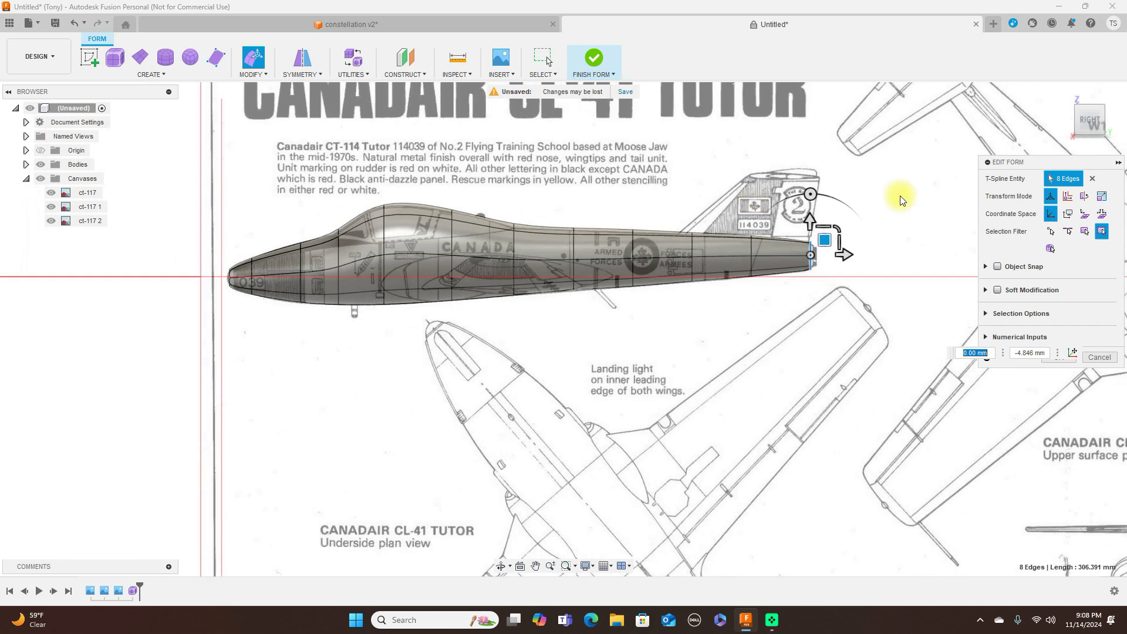
left_click(1068, 121)
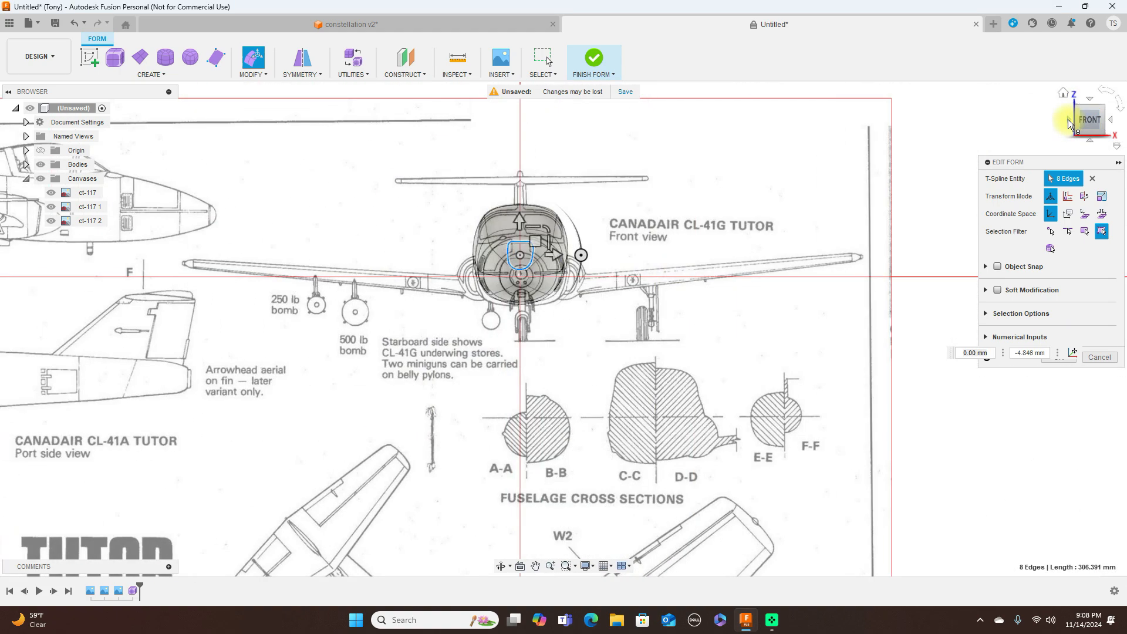
left_click(1067, 120)
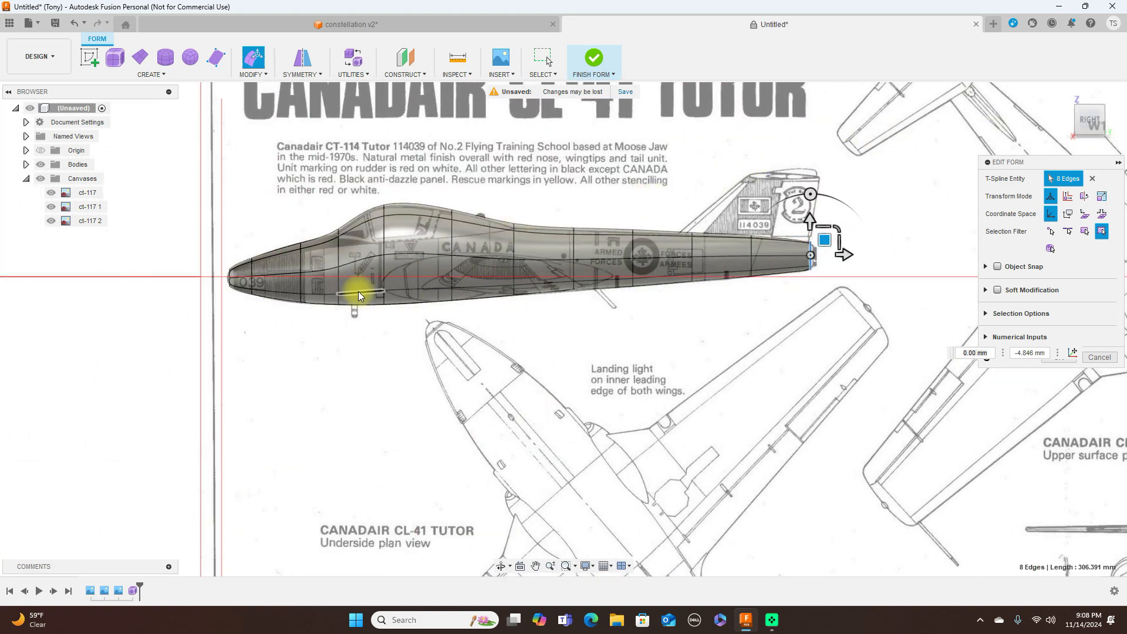
double_click(359, 292)
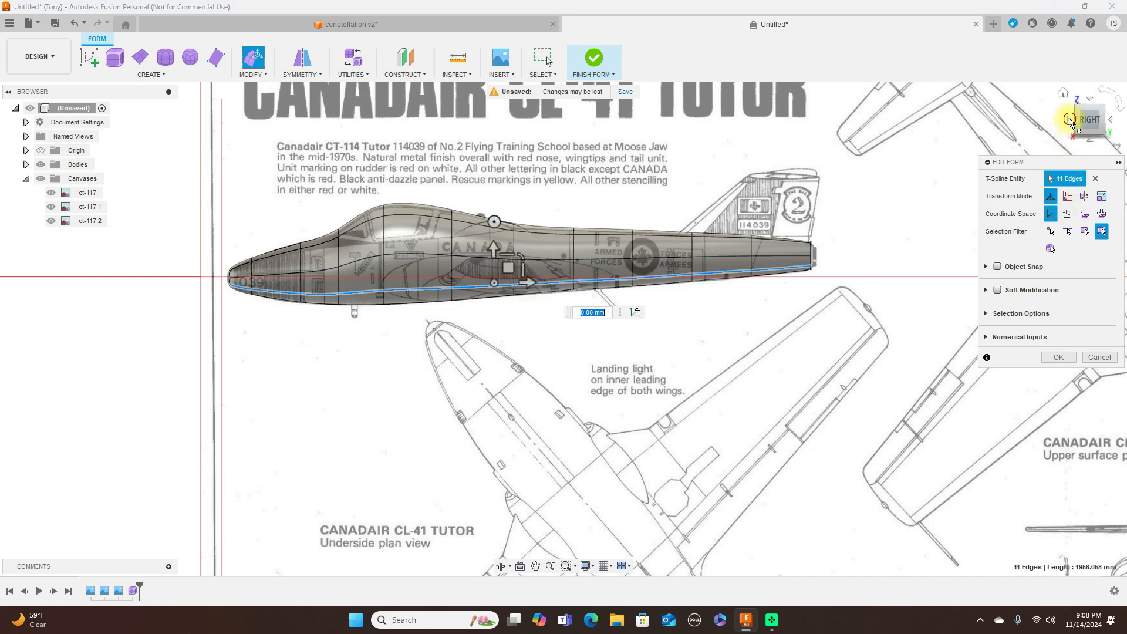
left_click(1070, 121)
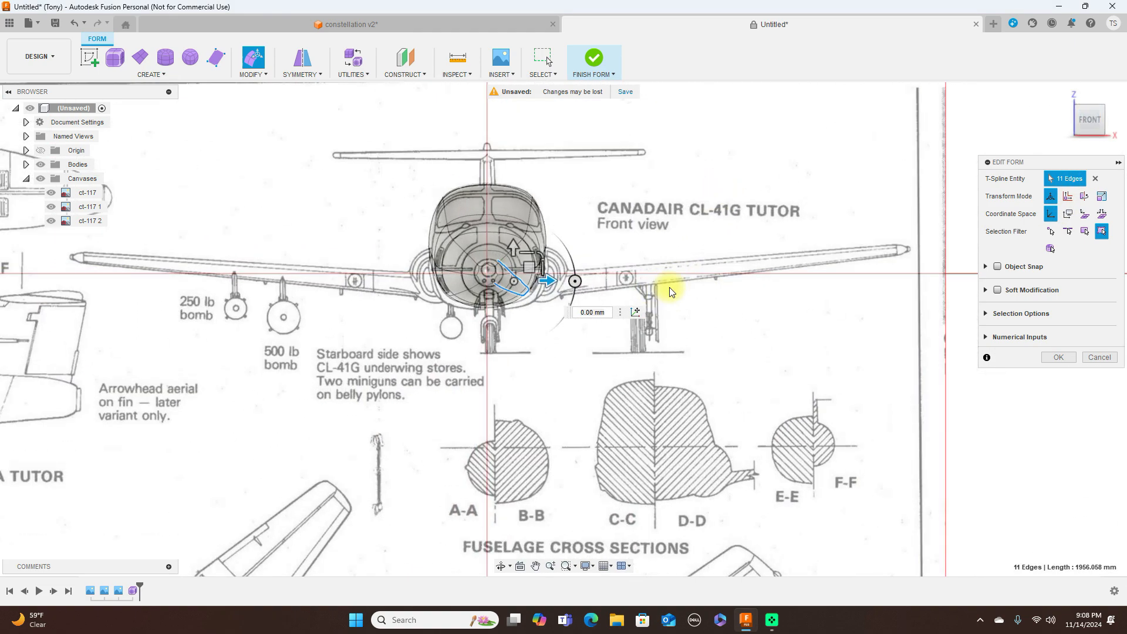
left_click(531, 270)
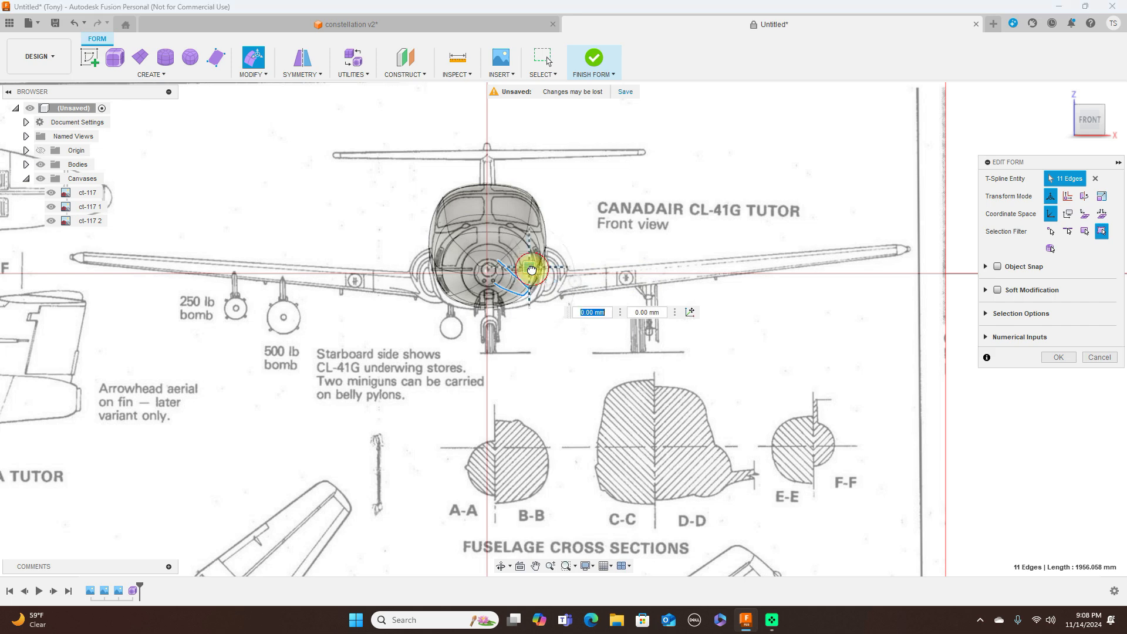
left_click_drag(532, 270, 533, 274)
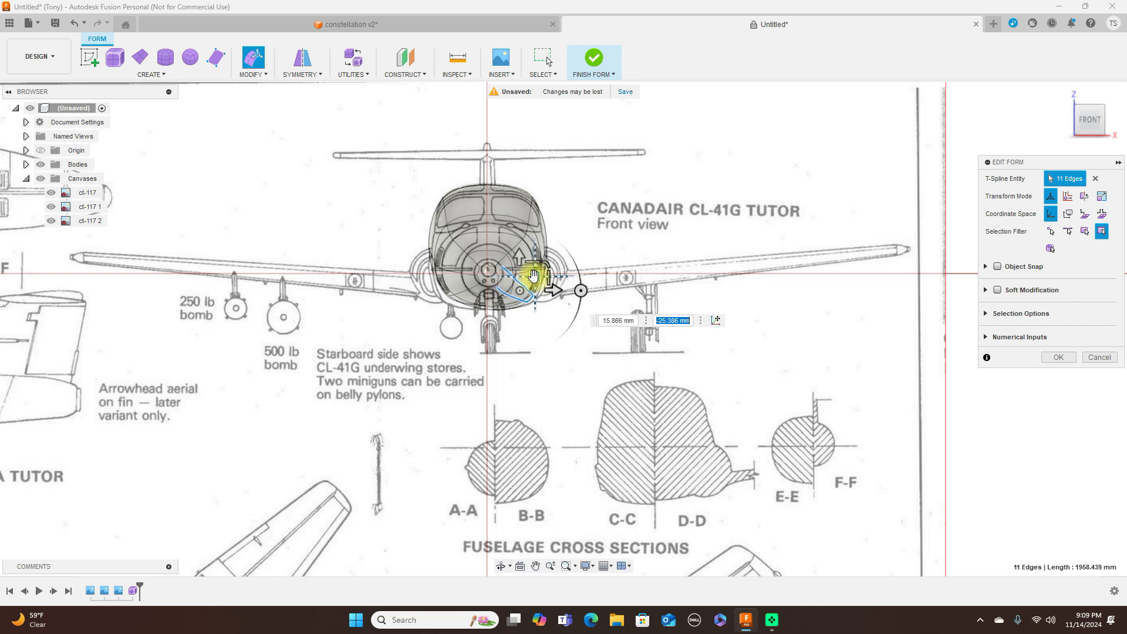
Step: Move the opposite lower lengthwise edge row about 20.6 mm outward and 23.8 mm down in the front view, and accept the edit
double_click(466, 299)
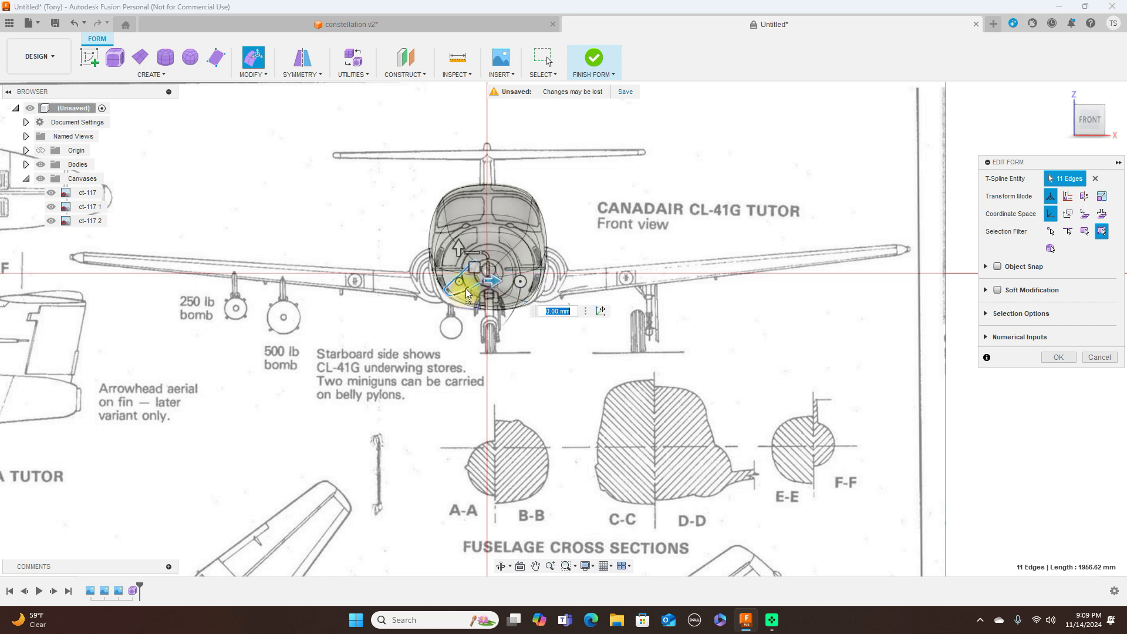
left_click_drag(477, 267, 471, 277)
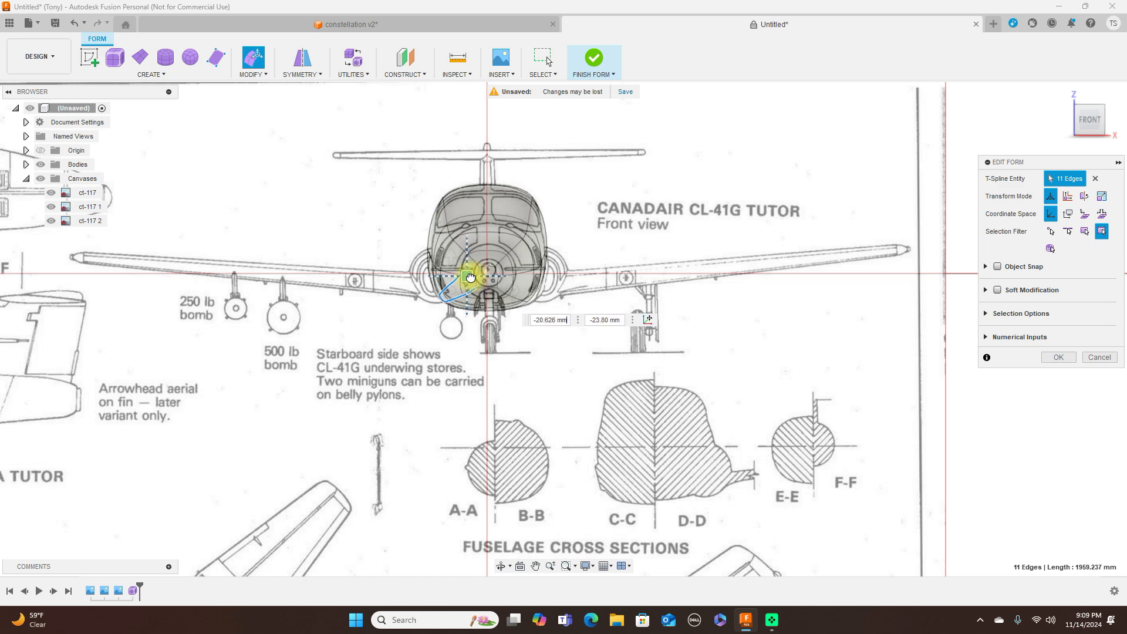
left_click_drag(470, 275, 470, 276)
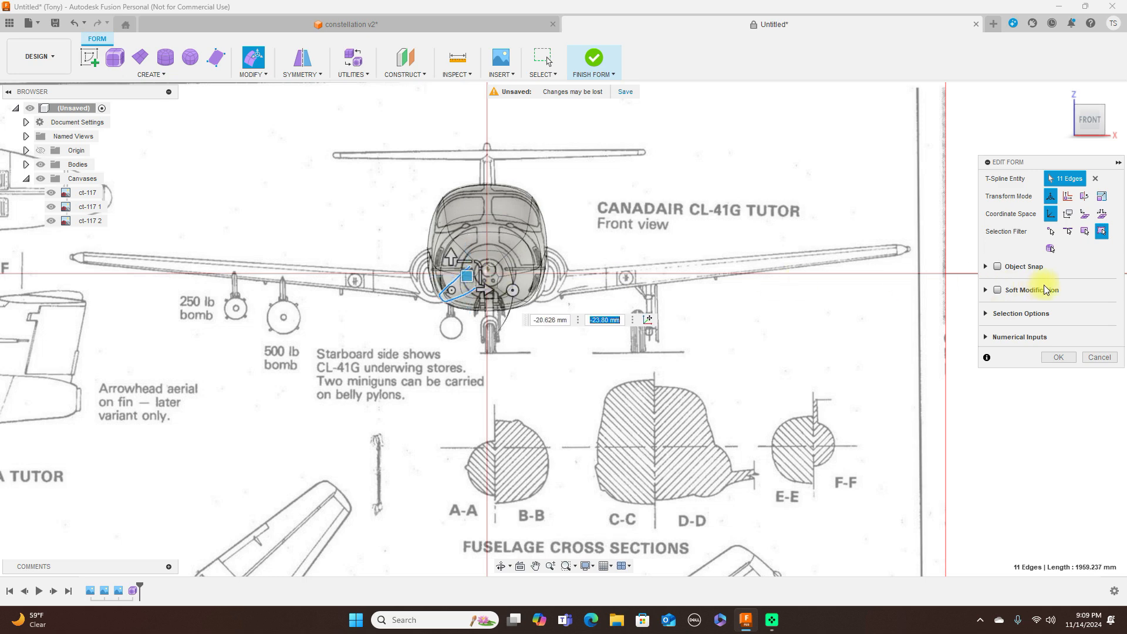
left_click(1056, 357)
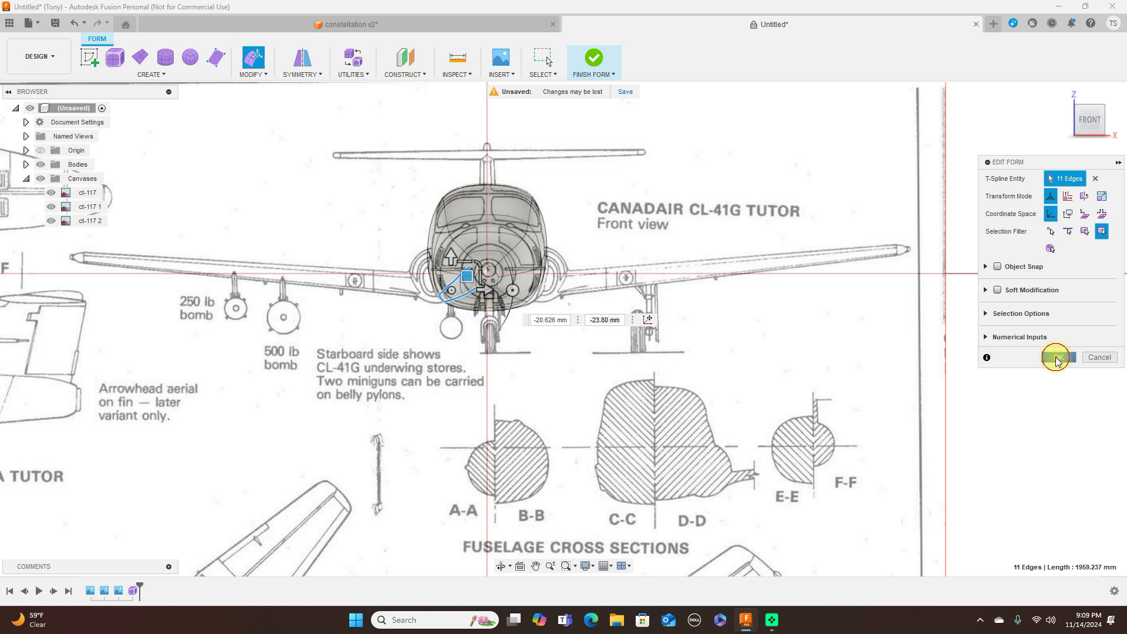
Step: Return to the right side view and show the fuselage form in box display
left_click(1111, 124)
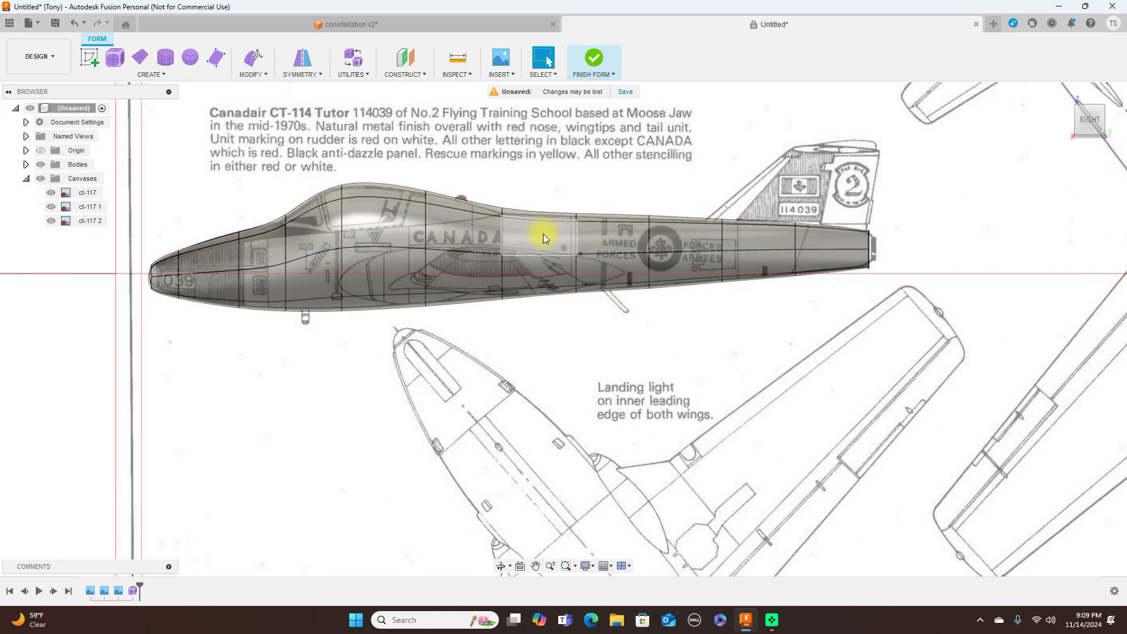
scroll(544, 234, "down", 3)
middle_click_drag(732, 298, 806, 379)
scroll(723, 407, "up", 2)
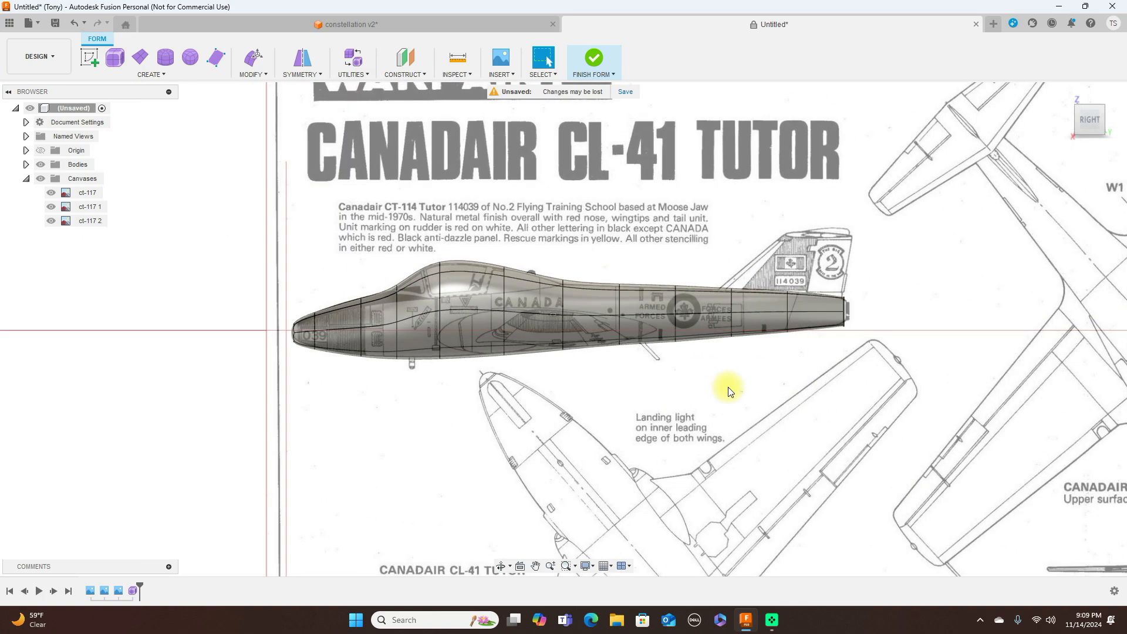
key("alt+1")
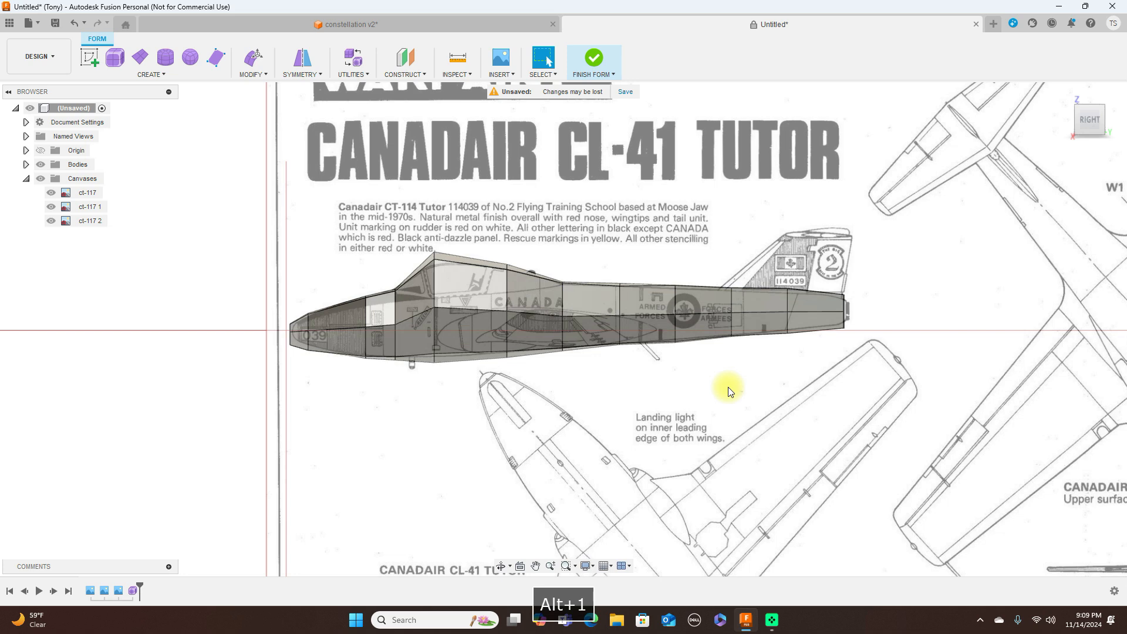
scroll(727, 386, "up", 1)
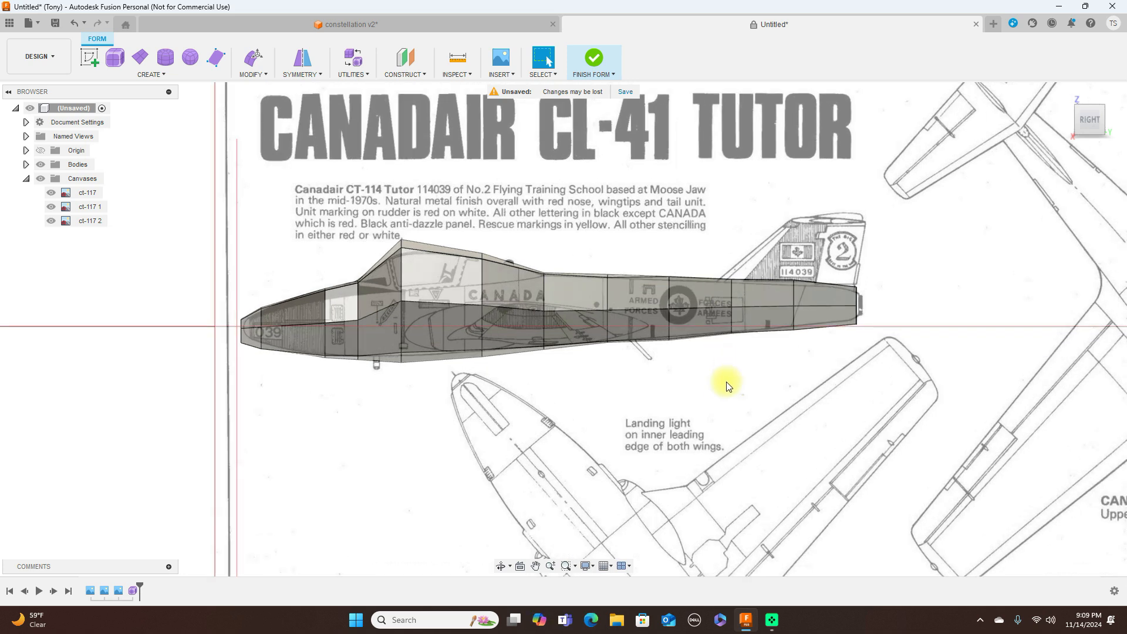
middle_click_drag(727, 385, 792, 332)
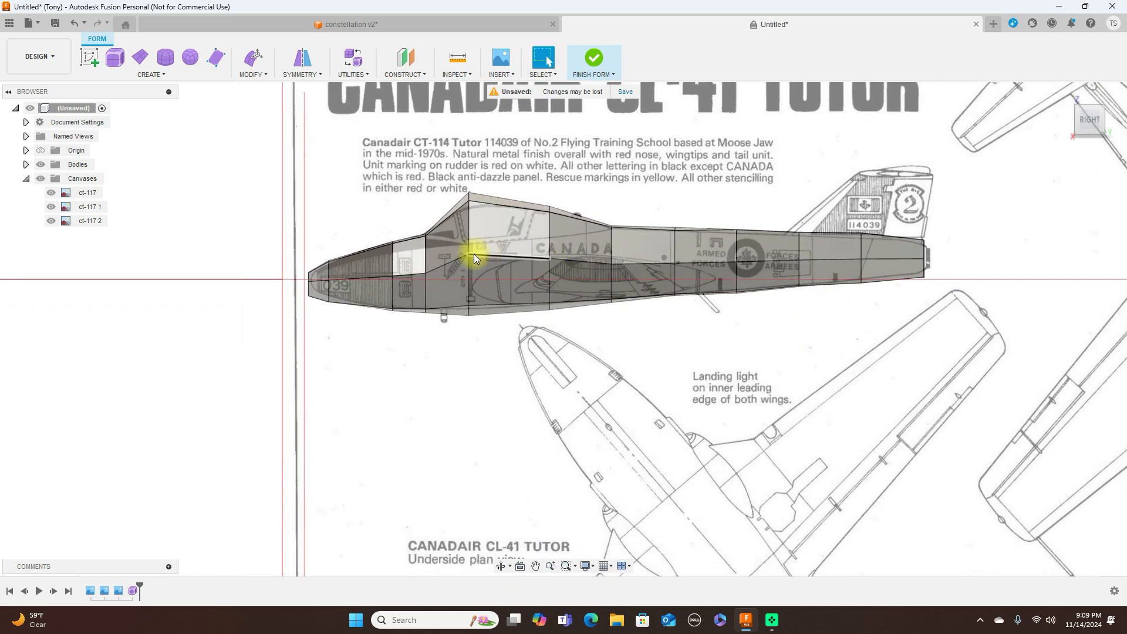
Step: Lower the canopy-peak ring's mid-side vertex about 56 mm in total, shifting it 3.7 mm aft, and lower the next ring's mid-side vertex about 26 mm
left_click(470, 254)
right_click(580, 171)
left_click(619, 154)
left_click_drag(485, 239, 485, 250)
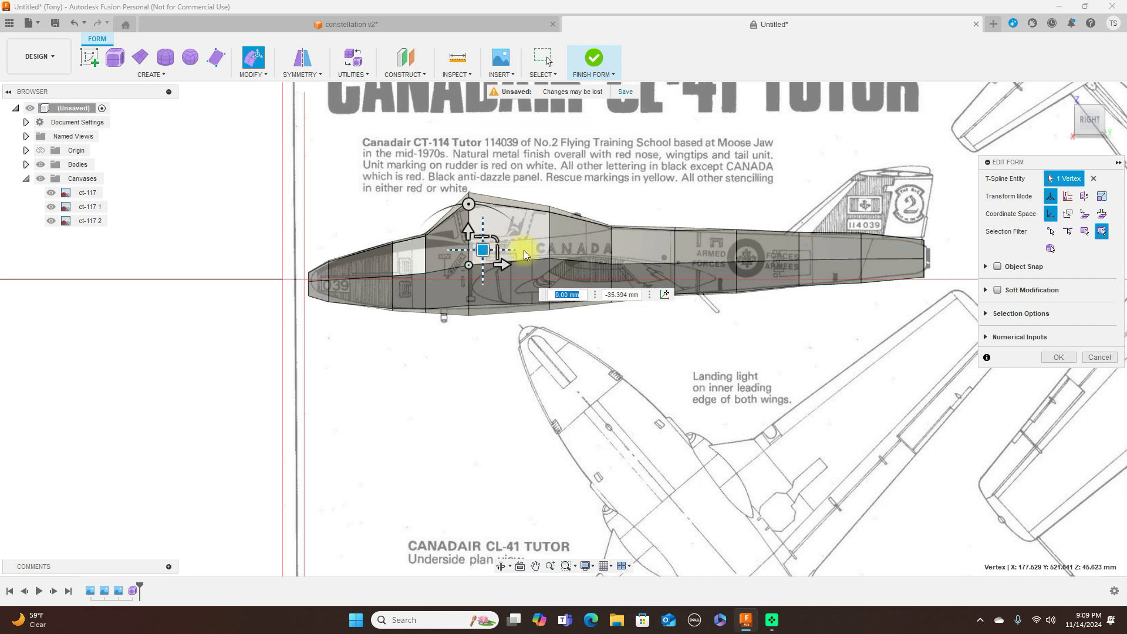
left_click(563, 246)
left_click_drag(565, 245, 566, 256)
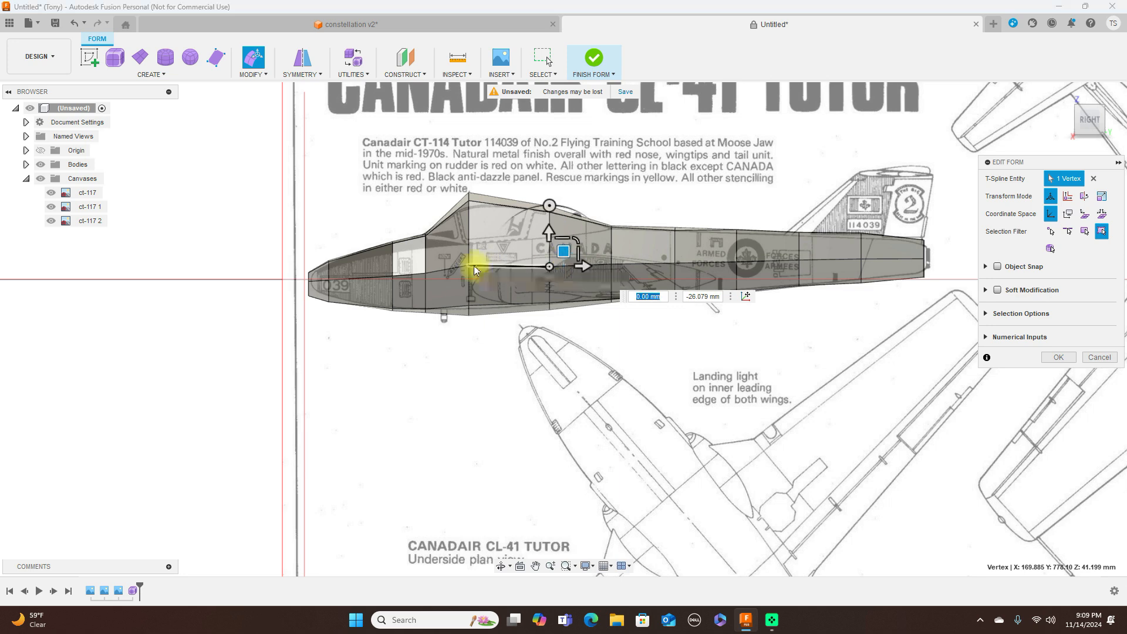
left_click(472, 266)
left_click_drag(482, 251, 484, 258)
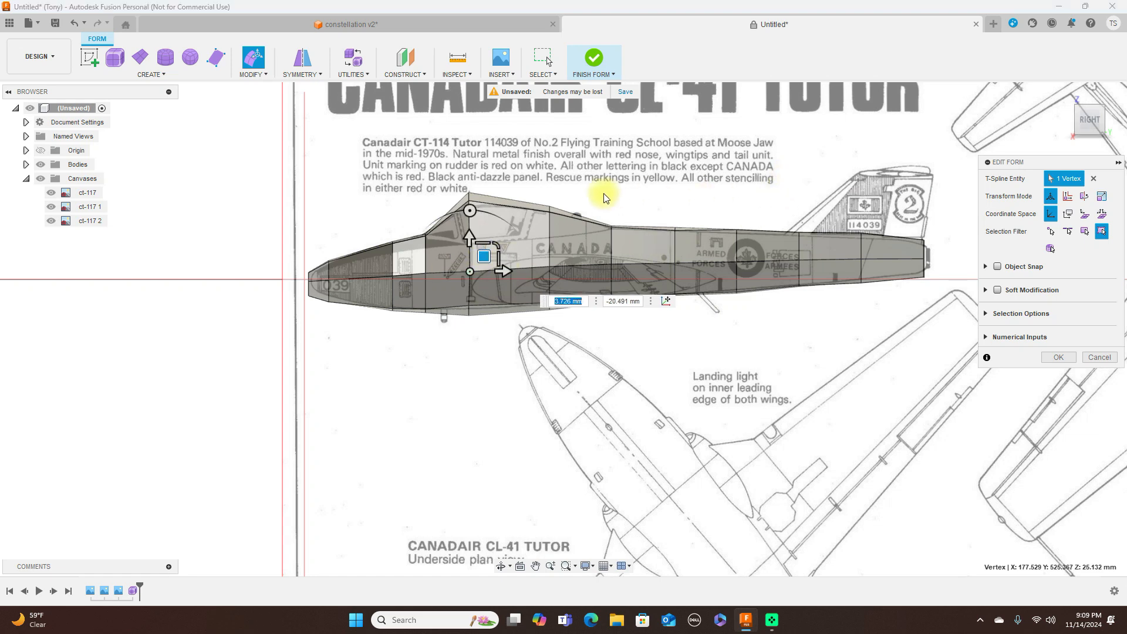
Step: Move the canopy-peak ring's lower side vertex about 7.7 mm down and 1.1 mm lengthwise
scroll(552, 325, "up", 3)
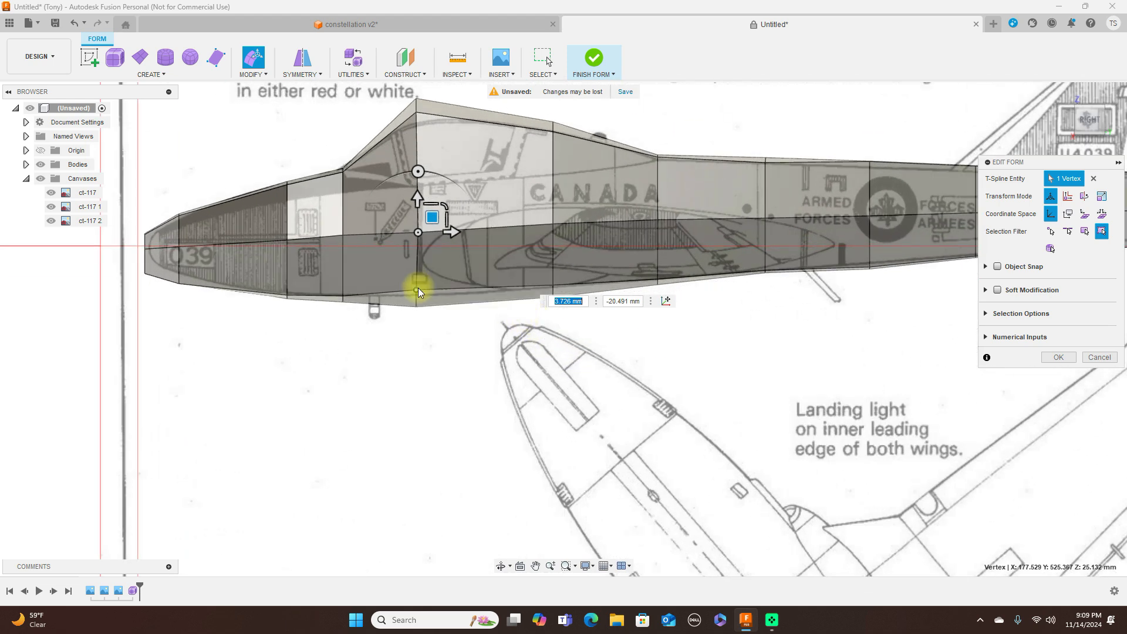
left_click(417, 288)
left_click_drag(432, 277, 433, 283)
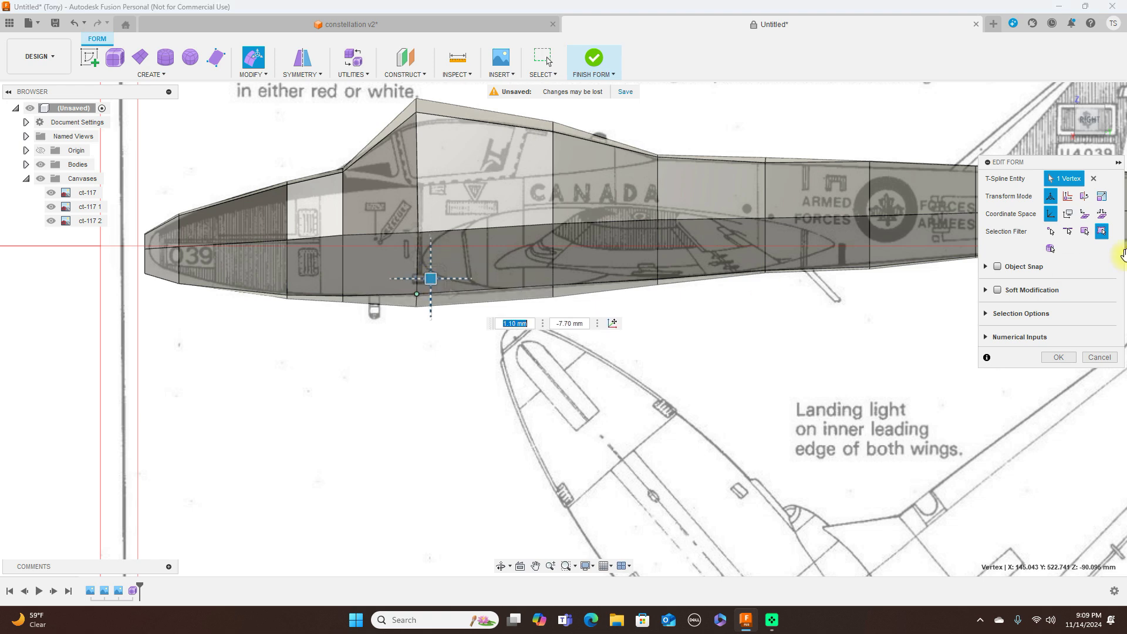
Step: From the left view, lower the mid-side vertex behind the canopy peak about 9.3 mm, shifting it 1.3 mm aft, and the canopy-peak one about 51.9 mm
left_click(1071, 121)
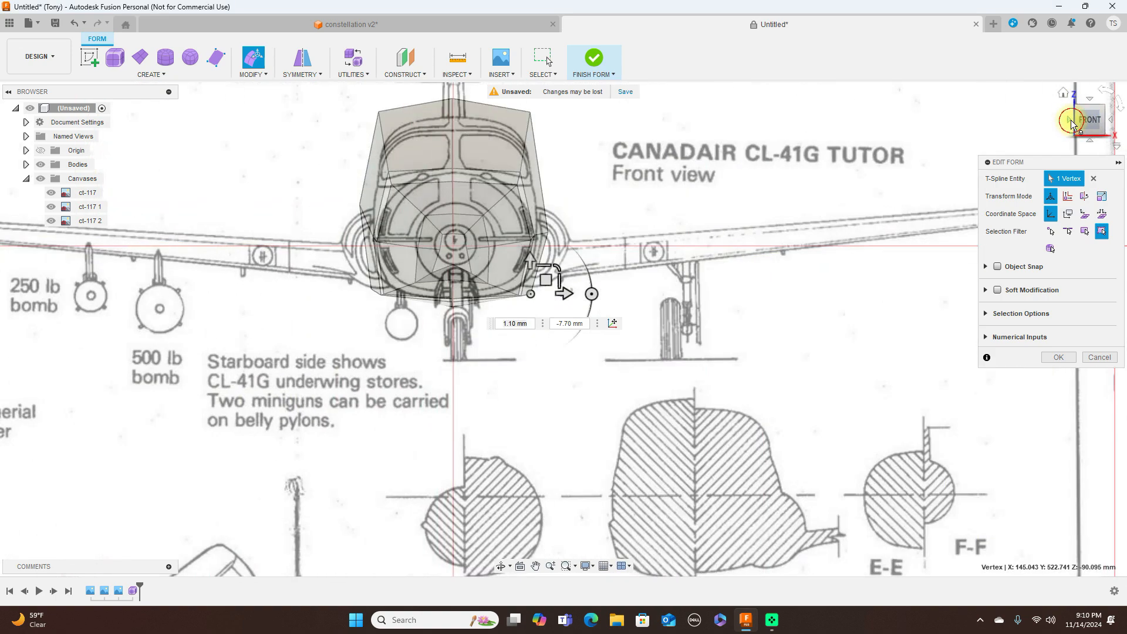
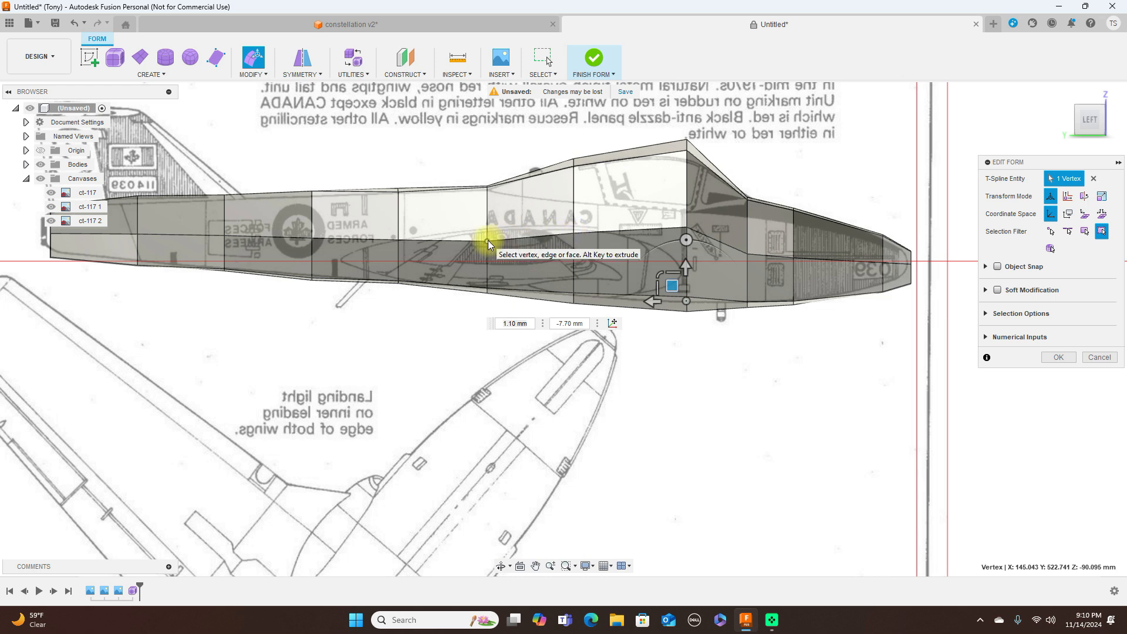
left_click(574, 234)
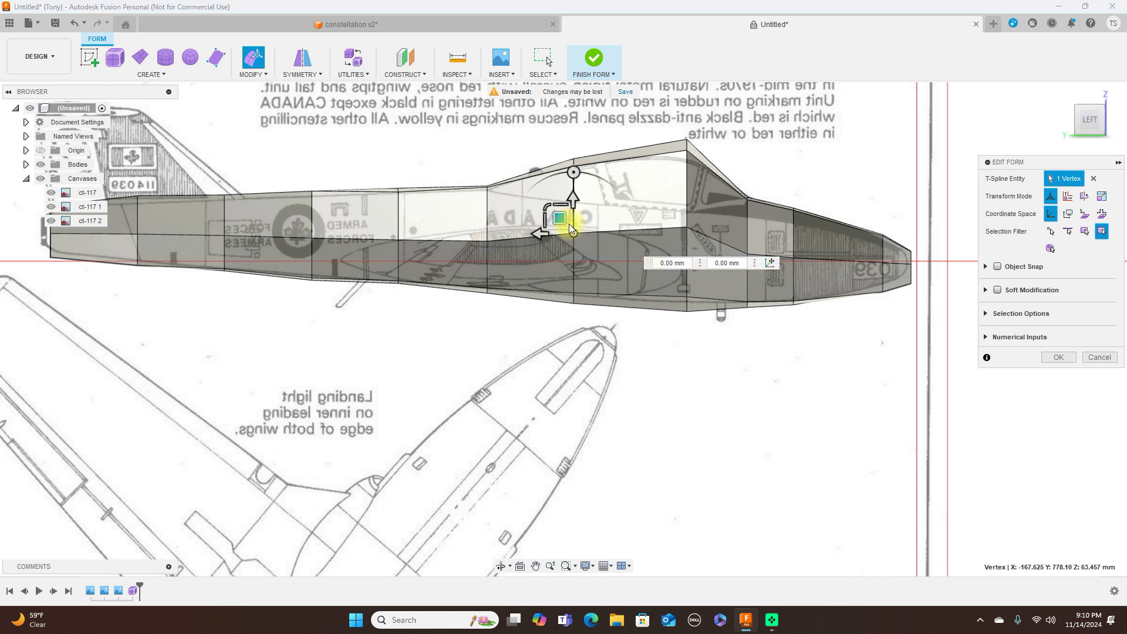
left_click_drag(562, 216, 559, 222)
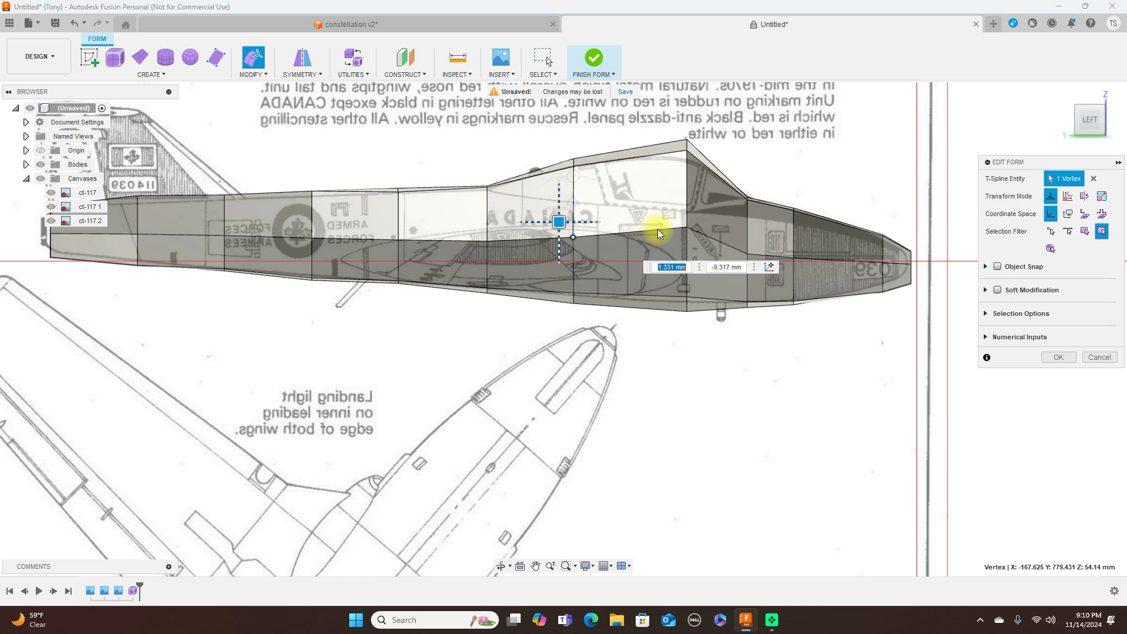
left_click(688, 232)
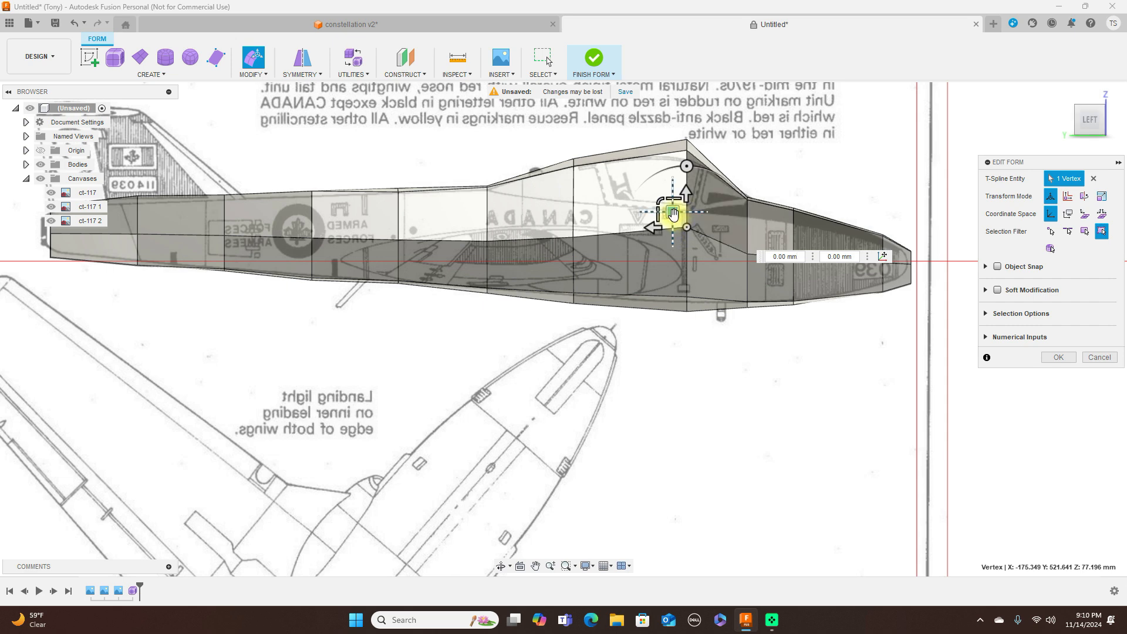
left_click_drag(672, 222, 672, 237)
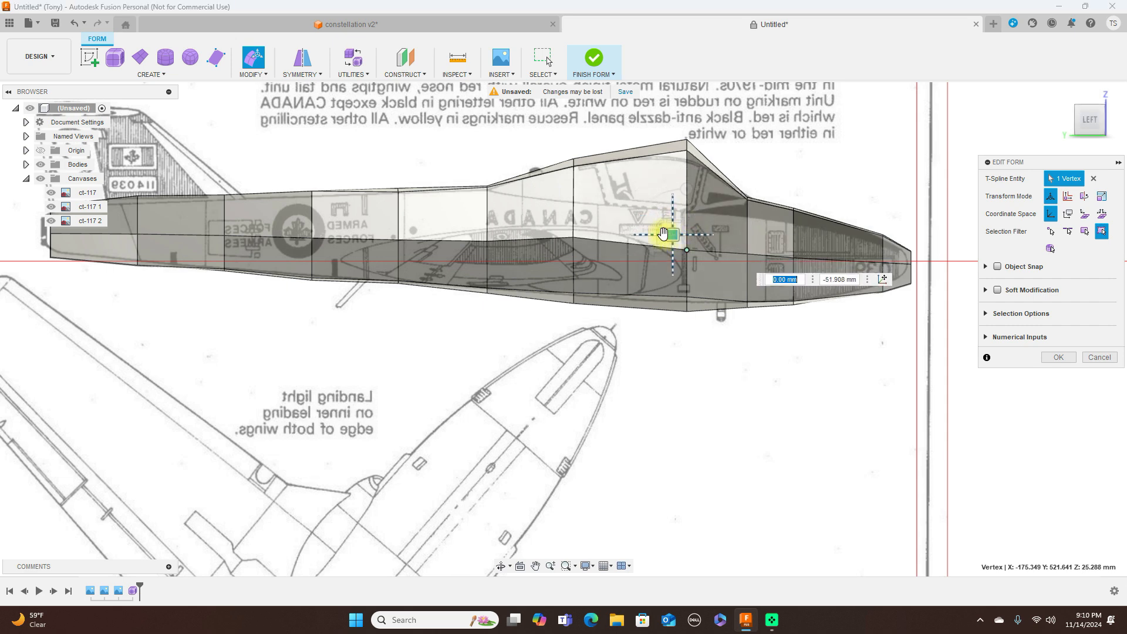
Step: From the left view, lower the mid-side vertex of the ring behind the canopy peak a further 13.31 mm
left_click(574, 239)
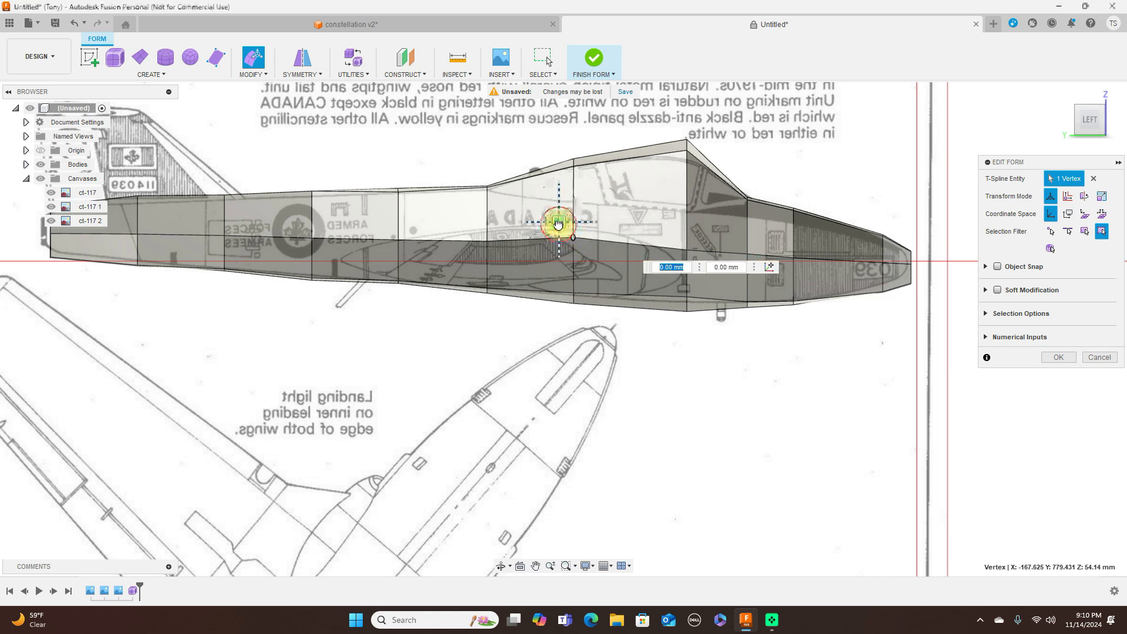
left_click_drag(558, 228, 558, 231)
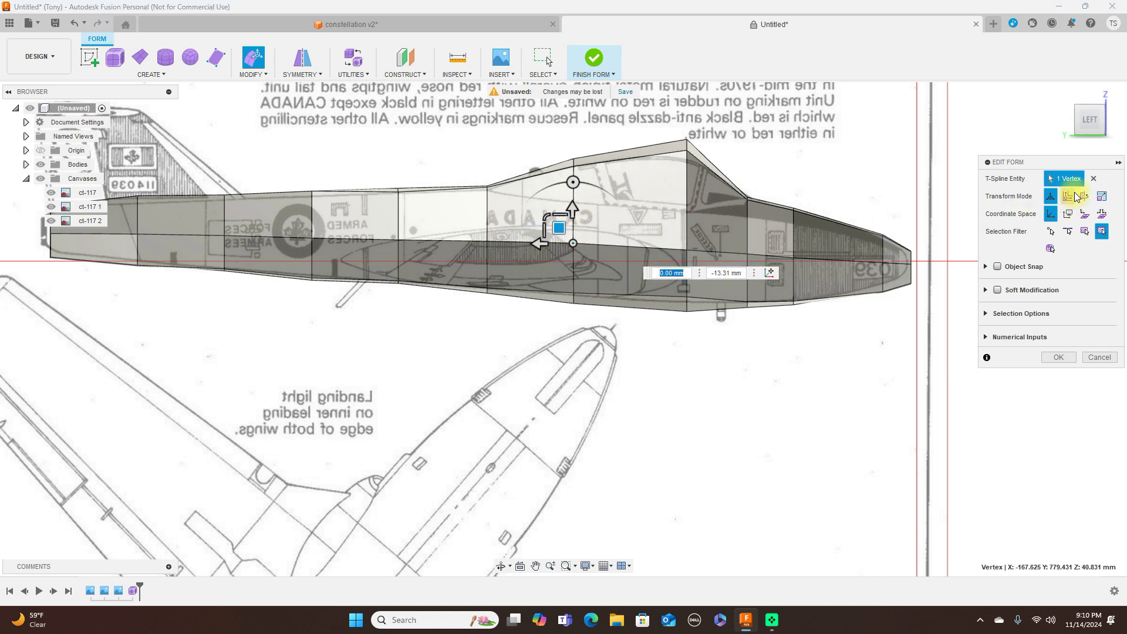
Step: Return to the right side view, switch the fuselage to smooth display, and accept the edits to finish the form
left_click(1115, 121)
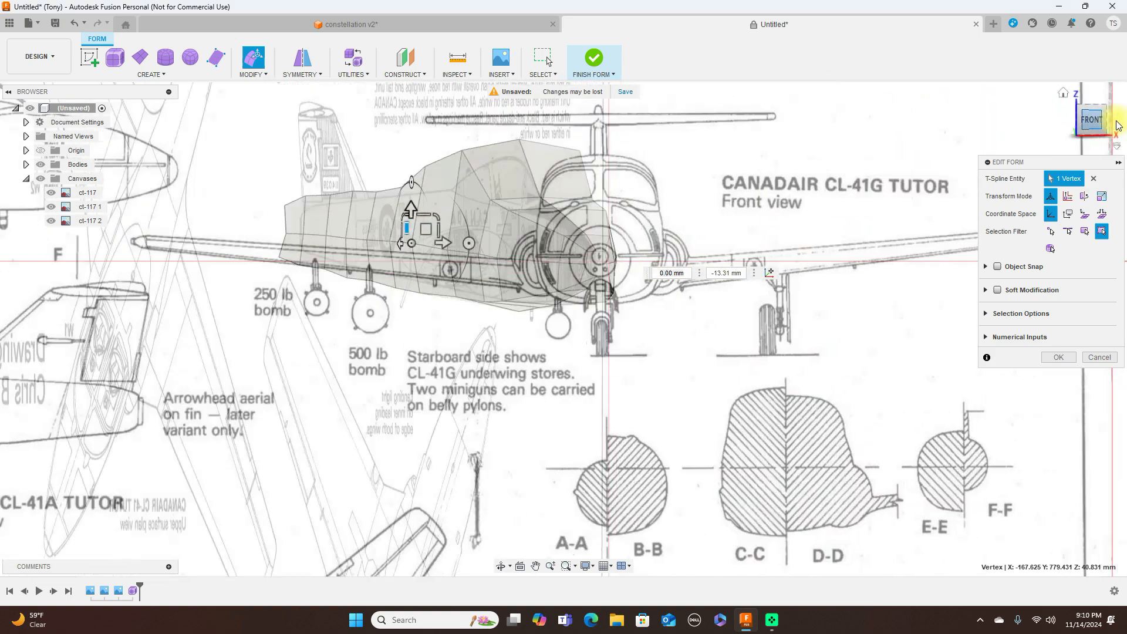
left_click(1116, 123)
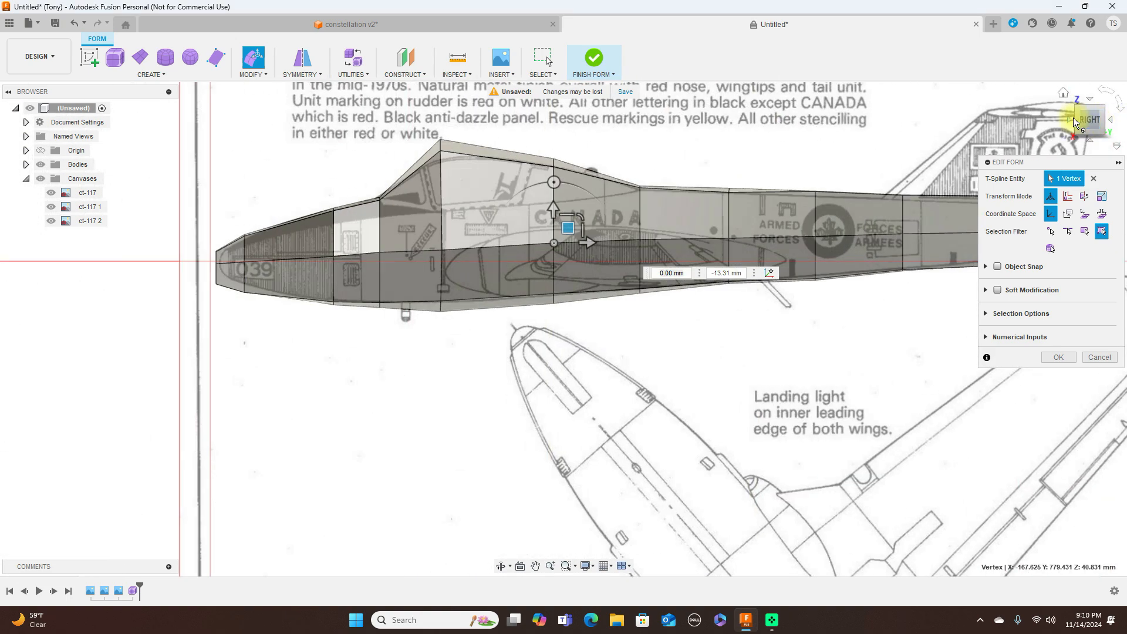
scroll(859, 147, "down", 2)
middle_click_drag(813, 147, 699, 214)
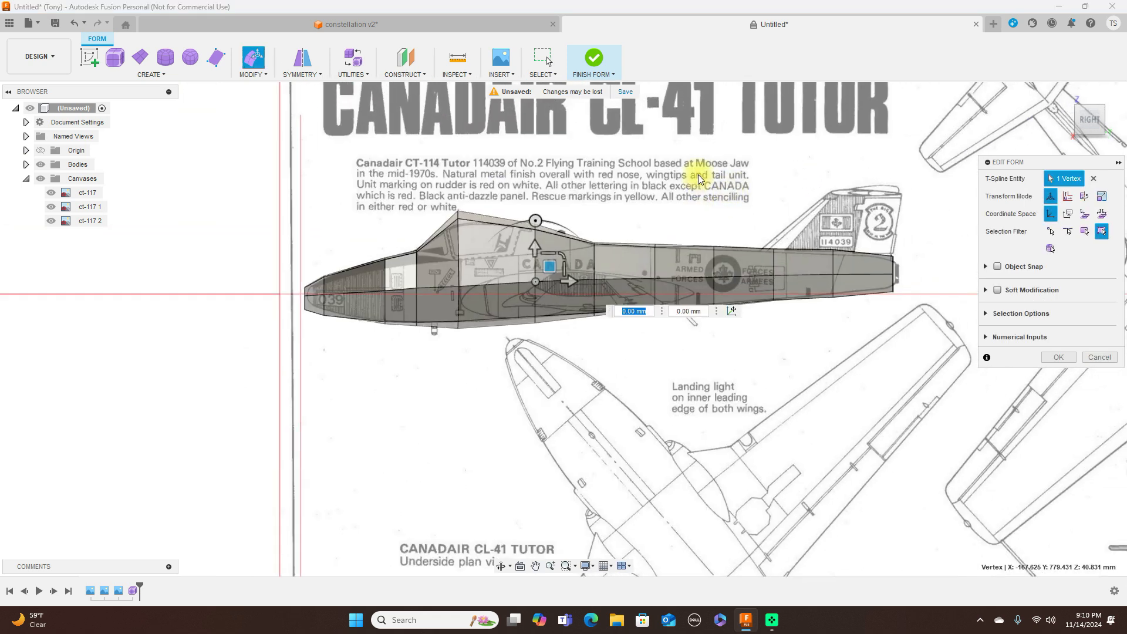
key("alt+3")
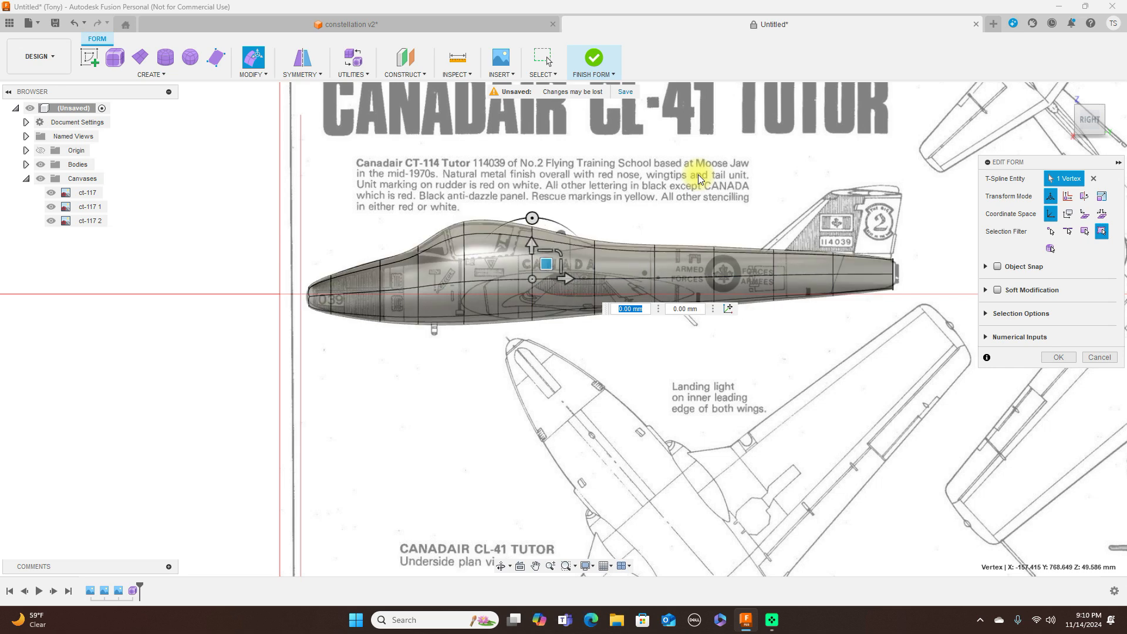
left_click(1051, 357)
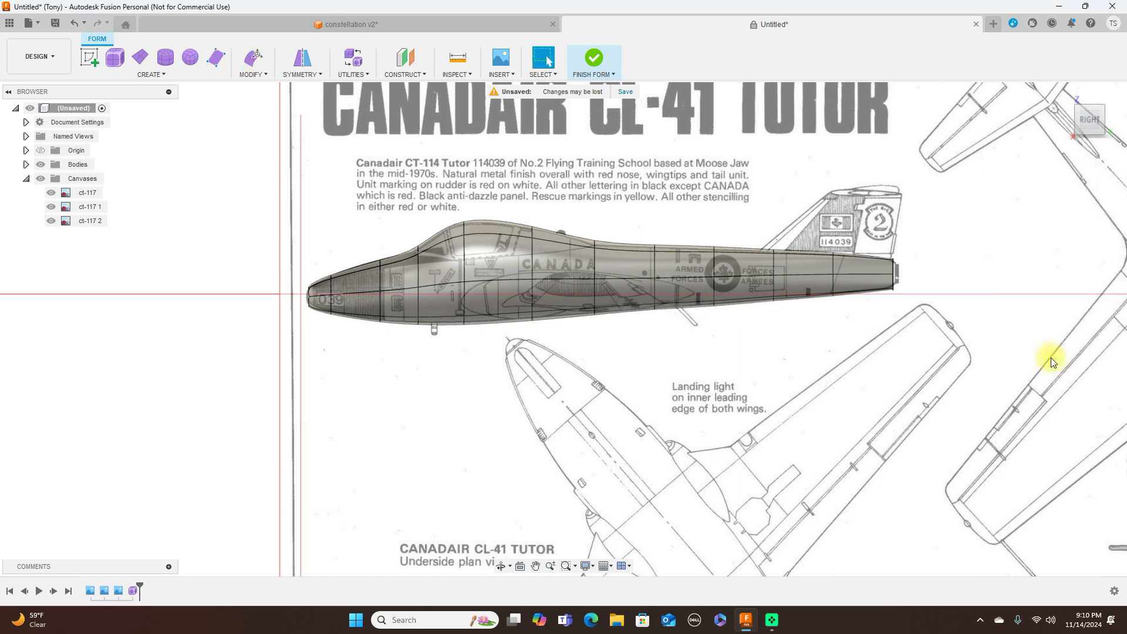
left_click(591, 58)
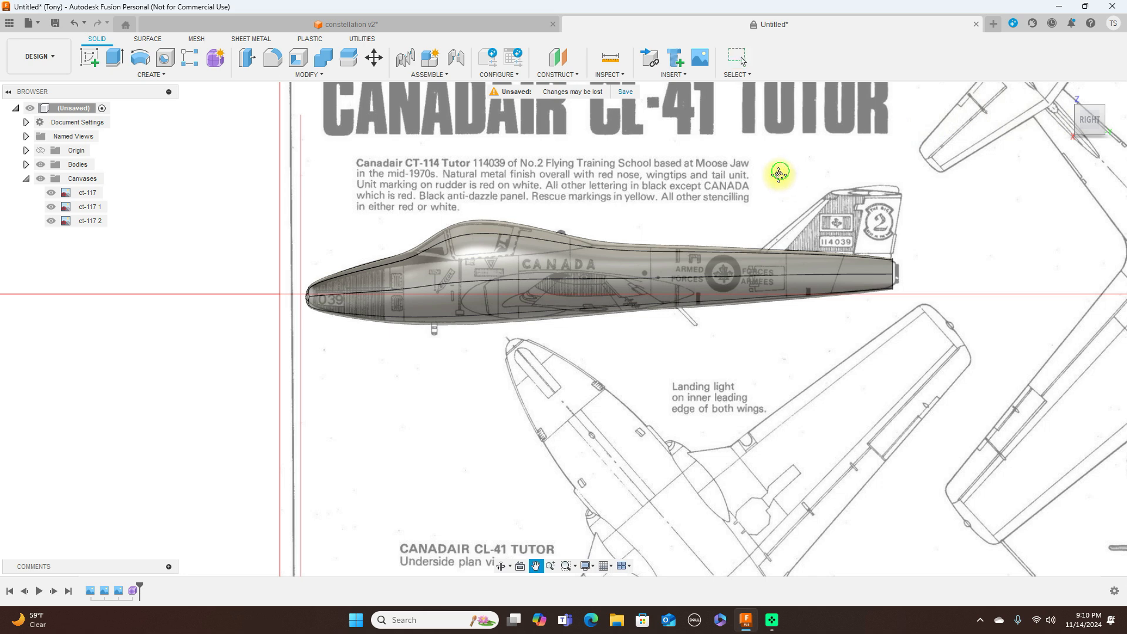
Step: Hide the canvases and examine the smooth fuselage from the front, at an angle and from the right side
middle_click_drag(783, 176, 728, 253)
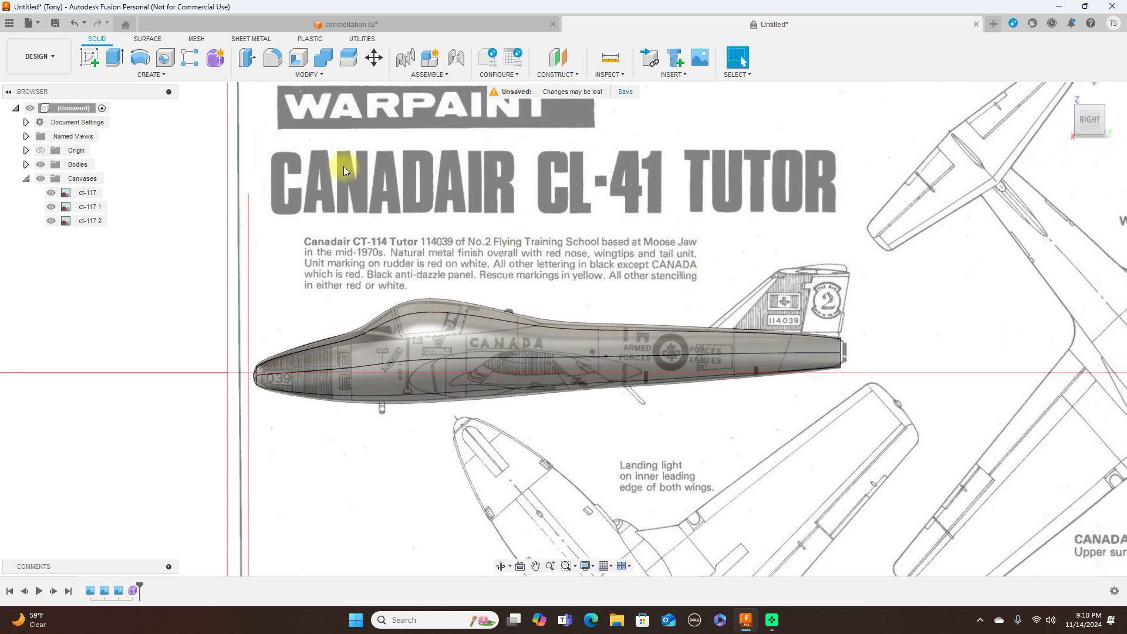
left_click(43, 178)
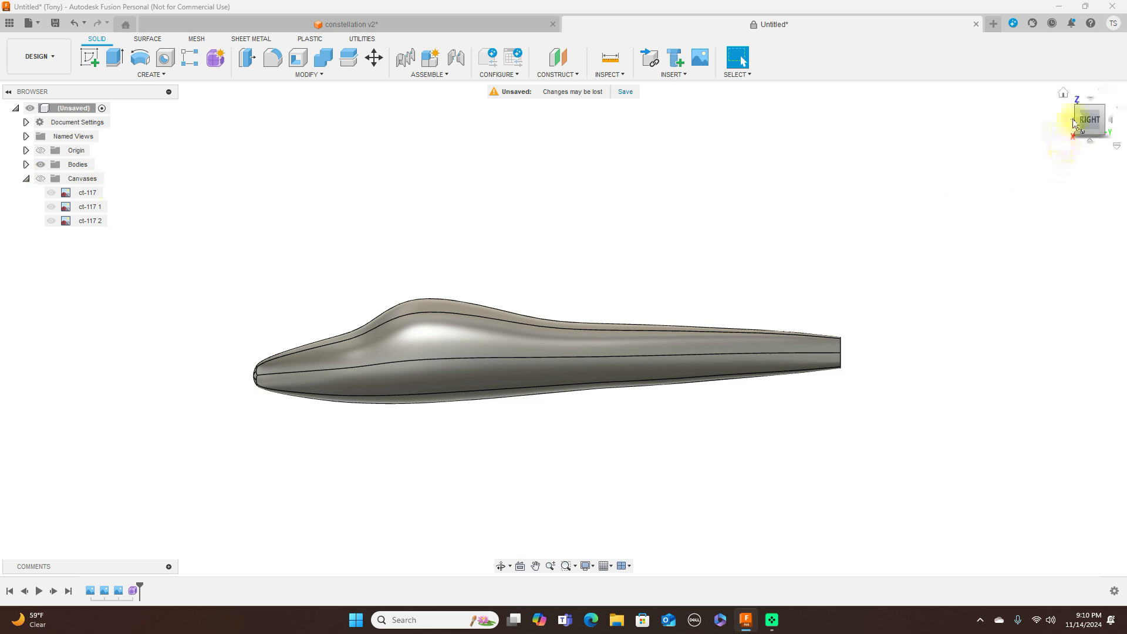
left_click(1069, 121)
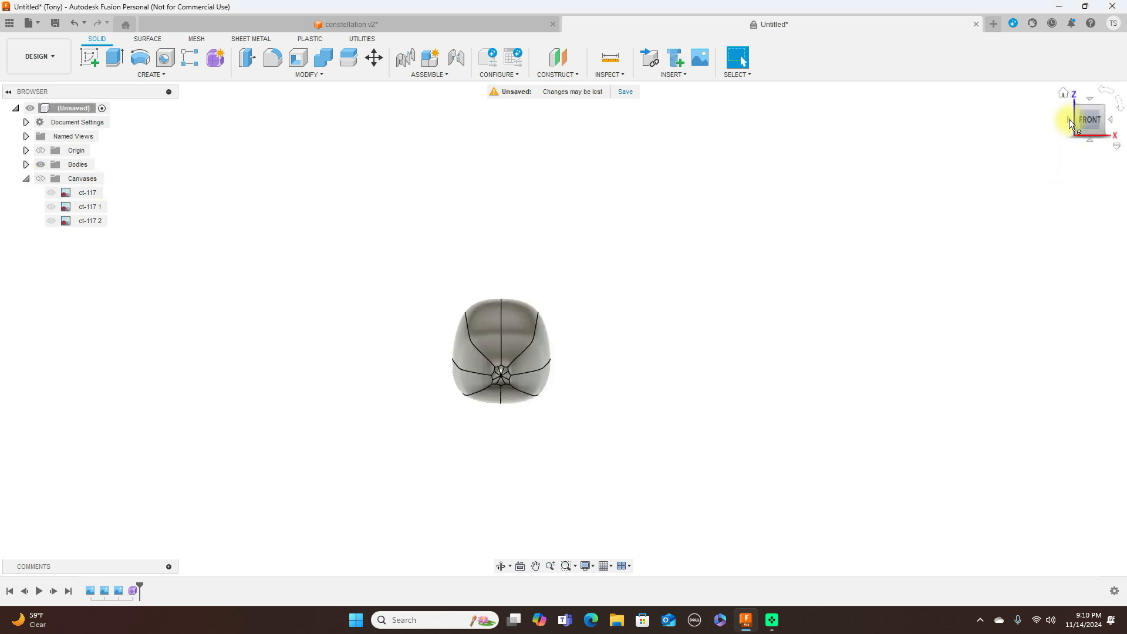
left_click(1110, 120)
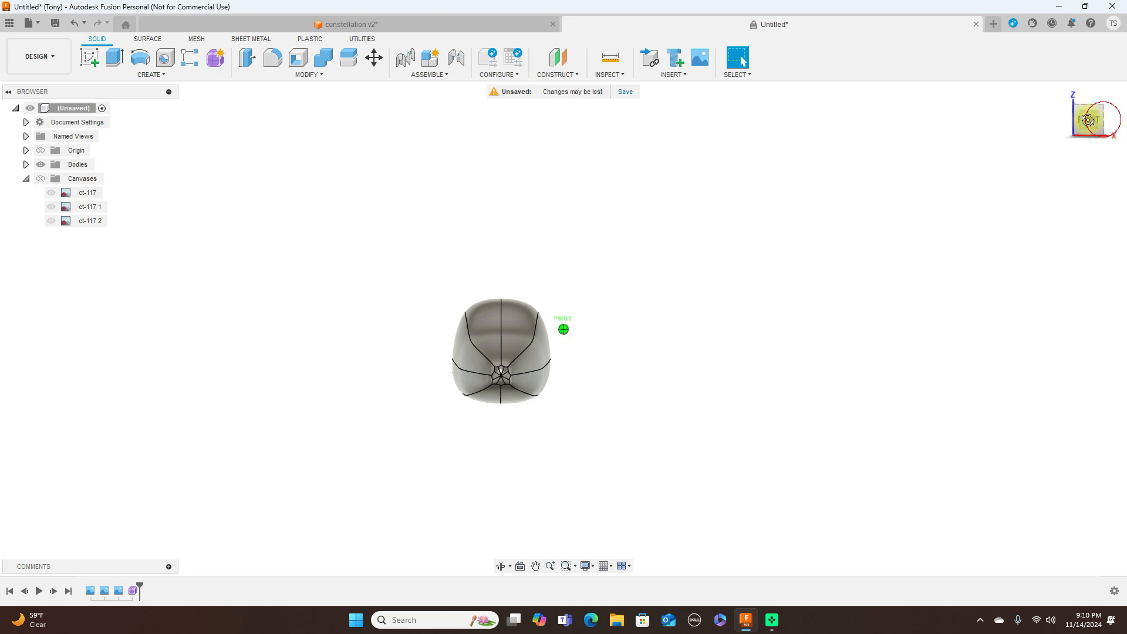
mouse_move(954, 118)
middle_mouse_down("shift")
mouse_move(832, 124)
mouse_move(763, 156)
mouse_move(756, 182)
mouse_move(863, 108)
mouse_move(968, 108)
mouse_move(972, 129)
mouse_move(869, 131)
middle_mouse_up("shift")
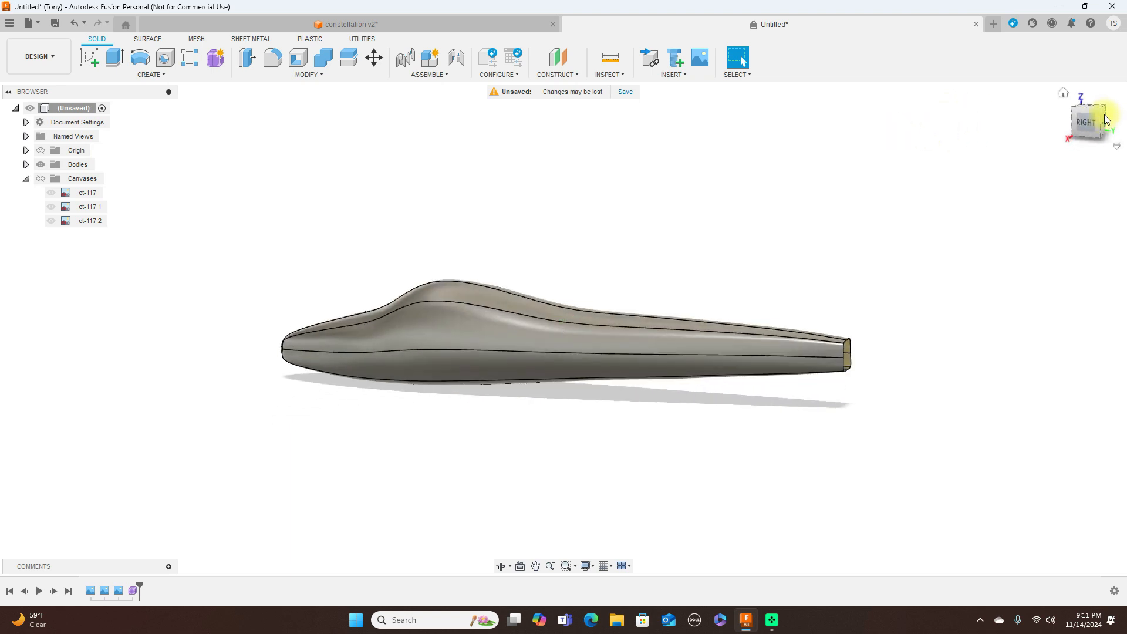
left_click(1086, 122)
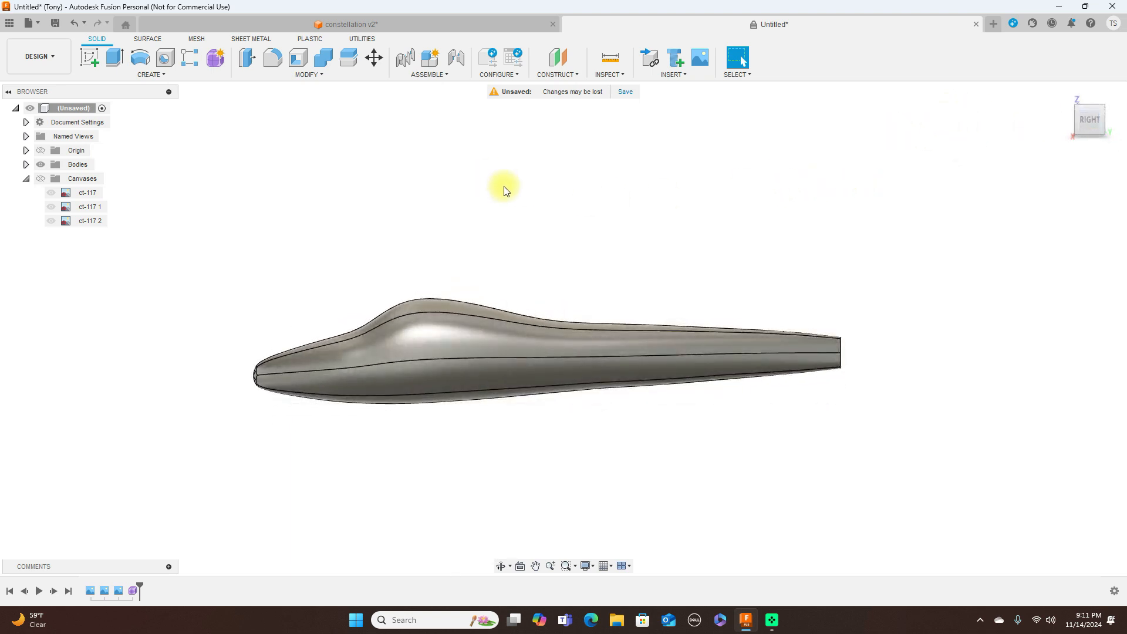
Step: Show the canvases again and compare the fuselage with the blueprint in the front and right side views
left_click(40, 180)
scroll(390, 231, "up", 5)
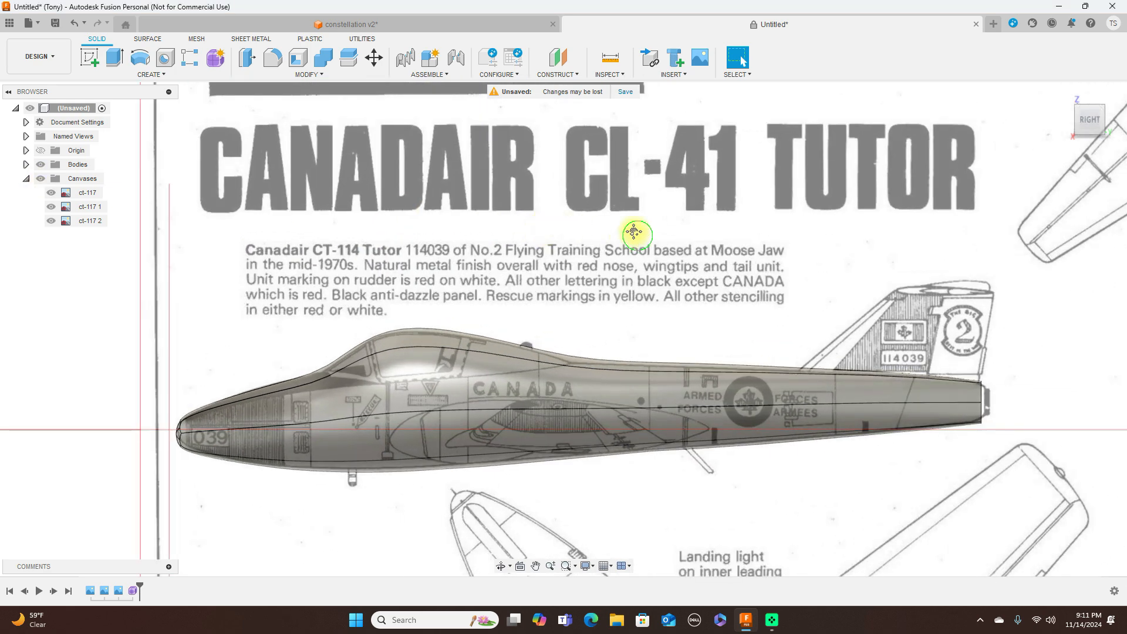
middle_click_drag(638, 235, 589, 208)
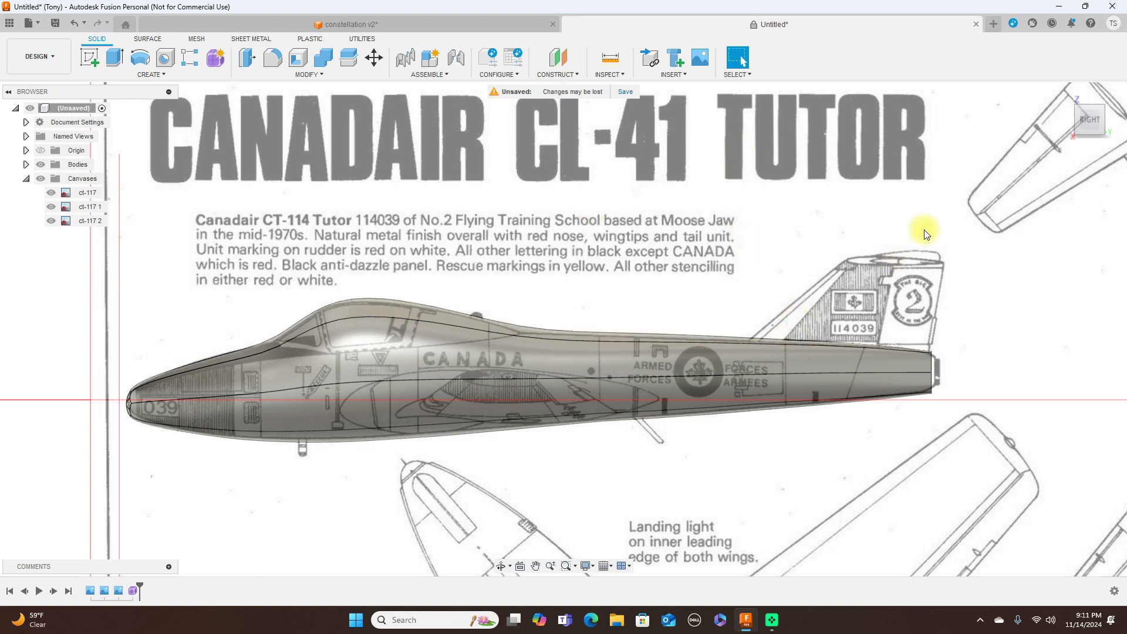
left_click(1069, 120)
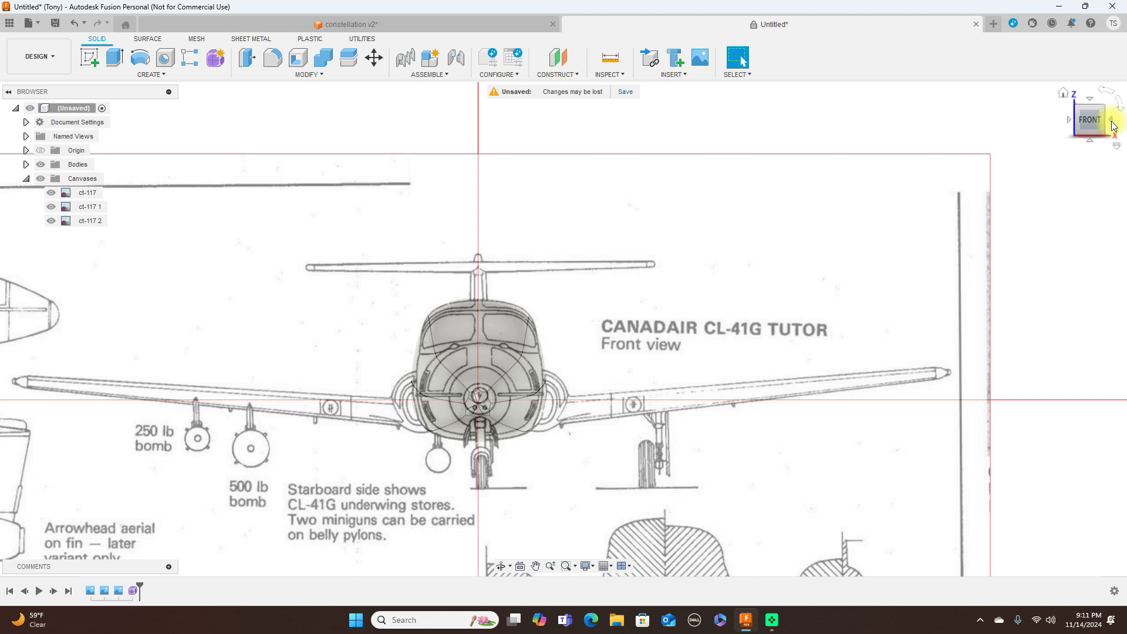
left_click(1113, 122)
scroll(764, 200, "up", 3)
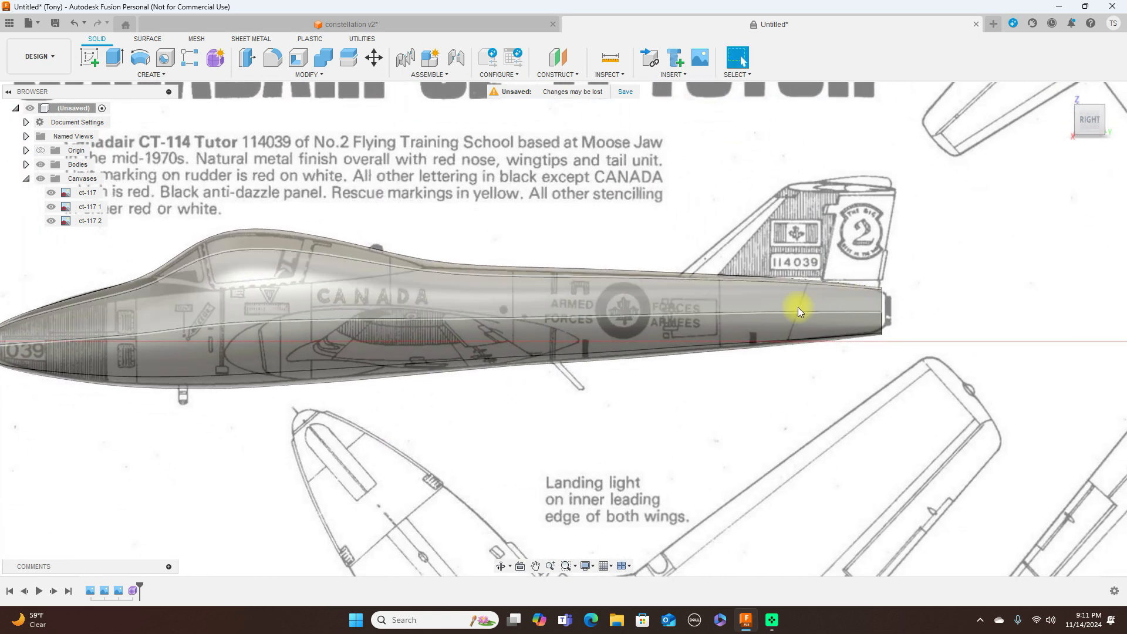
middle_click_drag(421, 214, 546, 242)
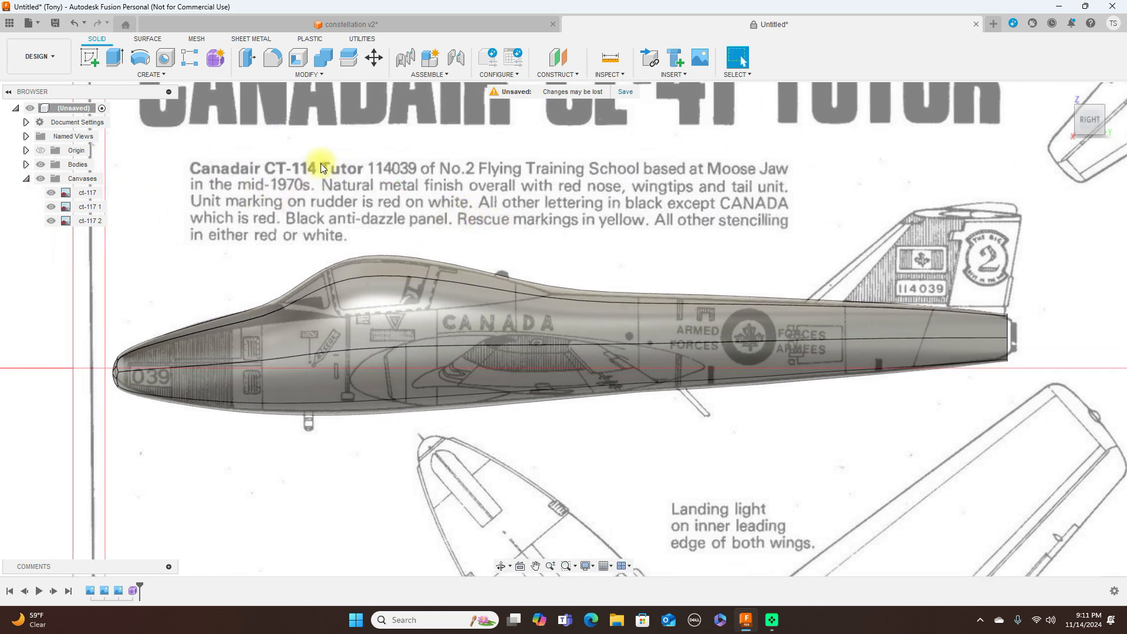
Step: Rename the form body as Fuselage
left_click(26, 165)
left_click(83, 180)
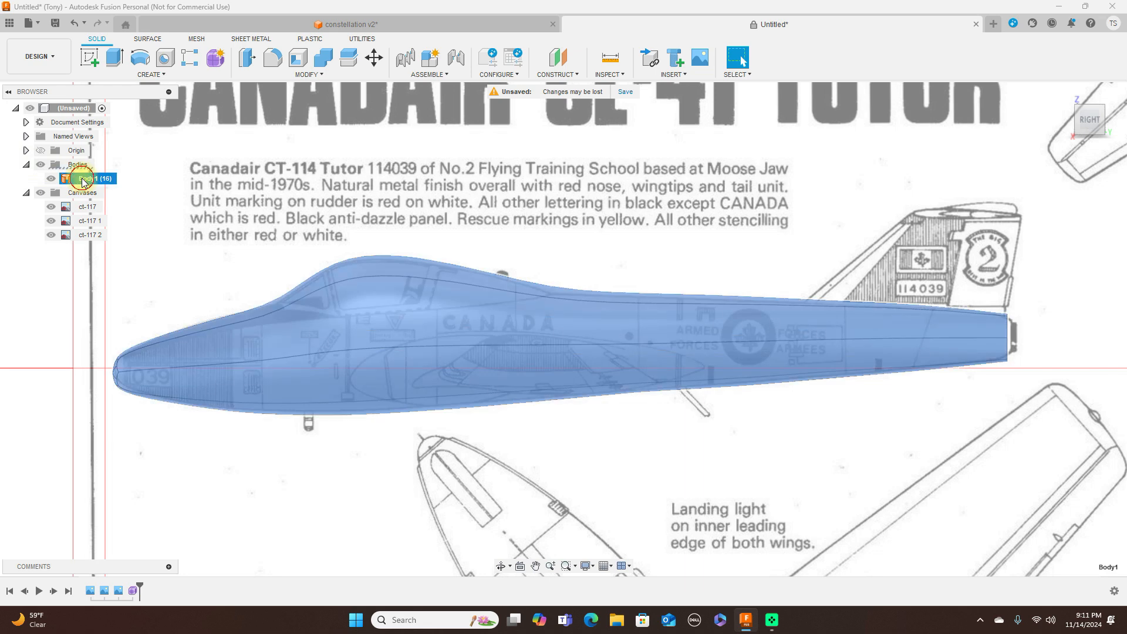
double_click(83, 180)
key("BackSpace")
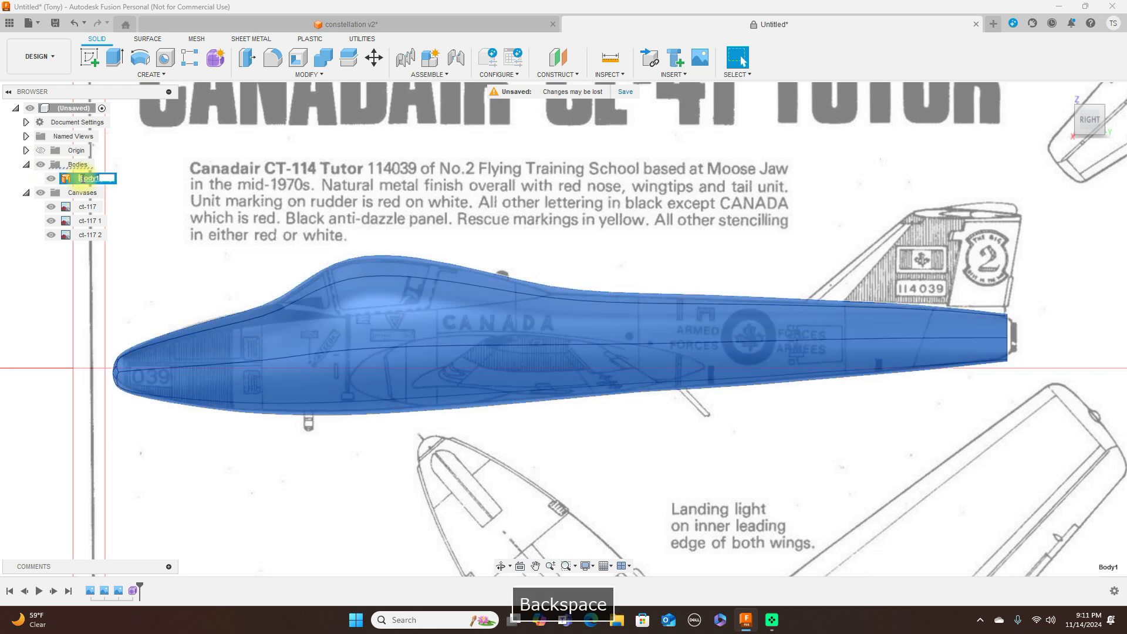
type("Fus")
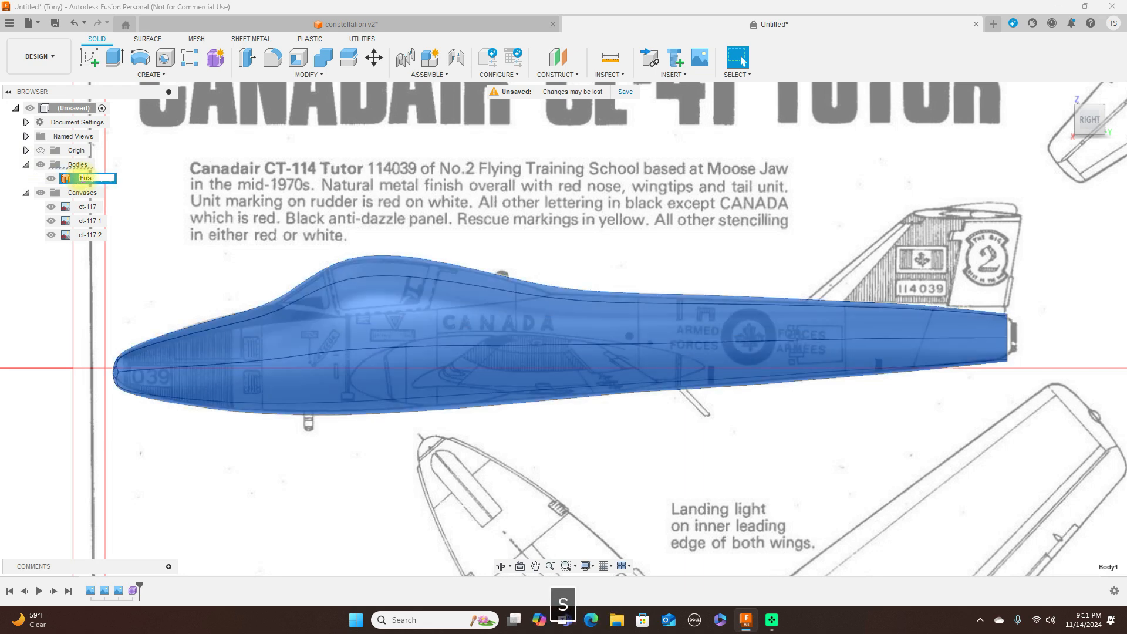
type("elage")
key("Return")
left_click(354, 189)
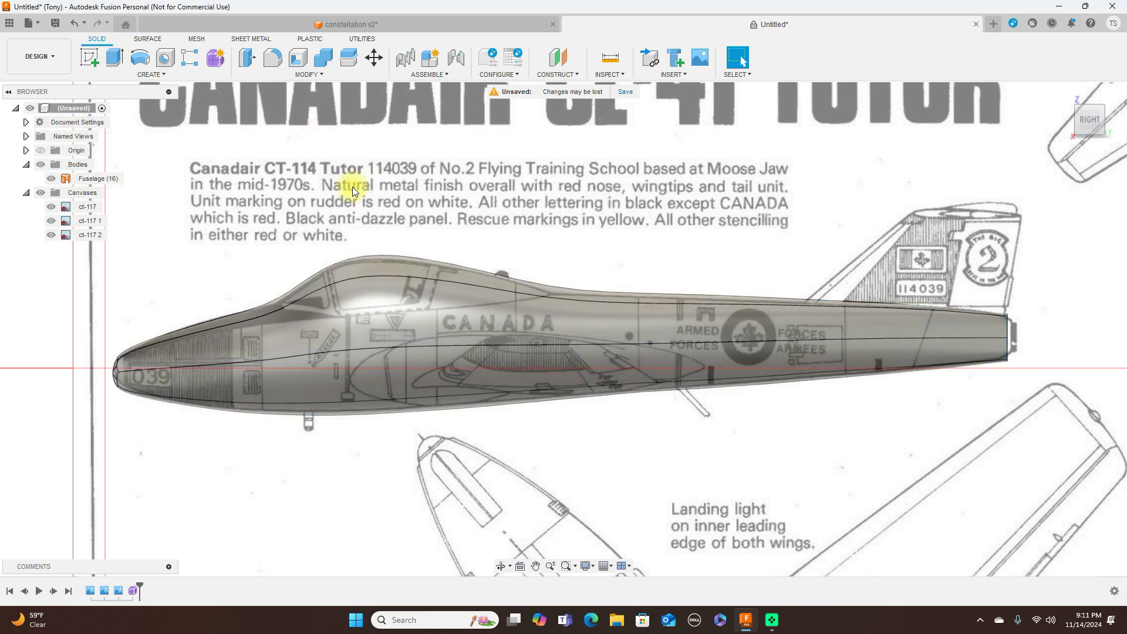
Step: Hide the Fuselage body and start a new sketch on the vertical centre plane (YZ) of the side view
left_click(51, 179)
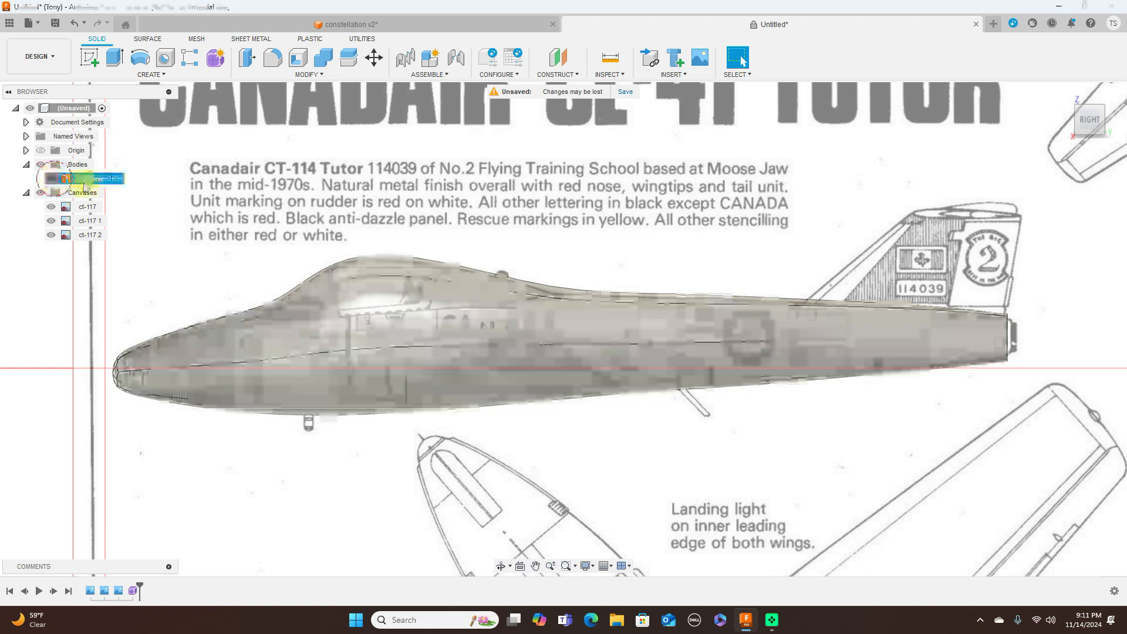
scroll(782, 224, "down", 1)
scroll(615, 222, "up", 2)
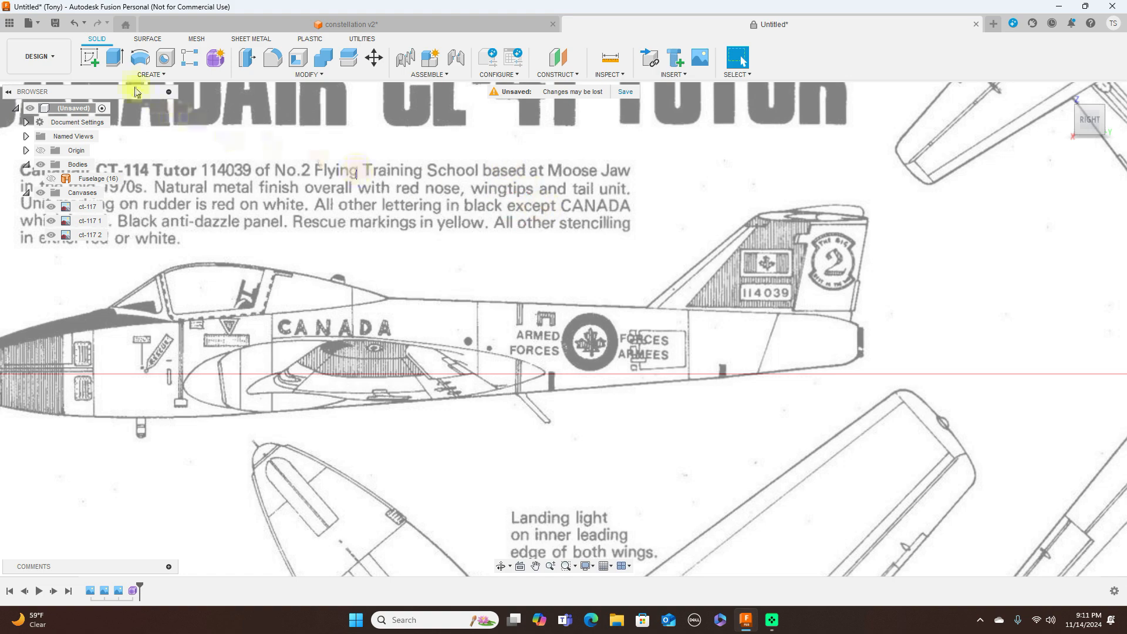
left_click(89, 57)
left_click(442, 242)
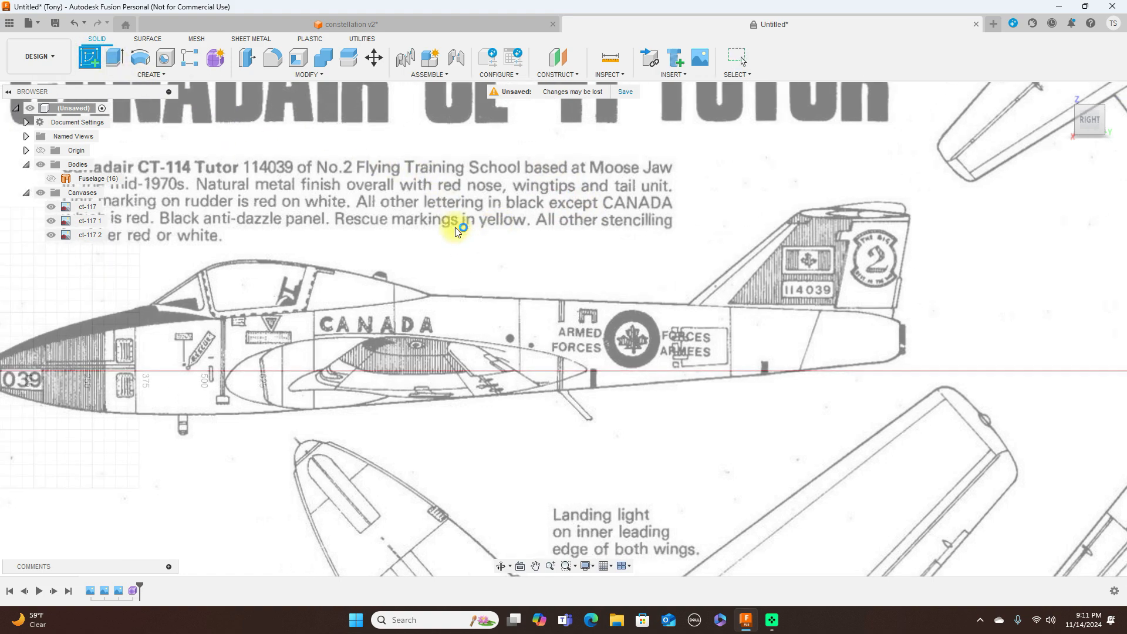
Step: Sketch a horizontal line just below the fin base, from about Y 1473 mm, Z 104 mm to near the tail end, and finish the sketch
scroll(578, 195, "up", 2)
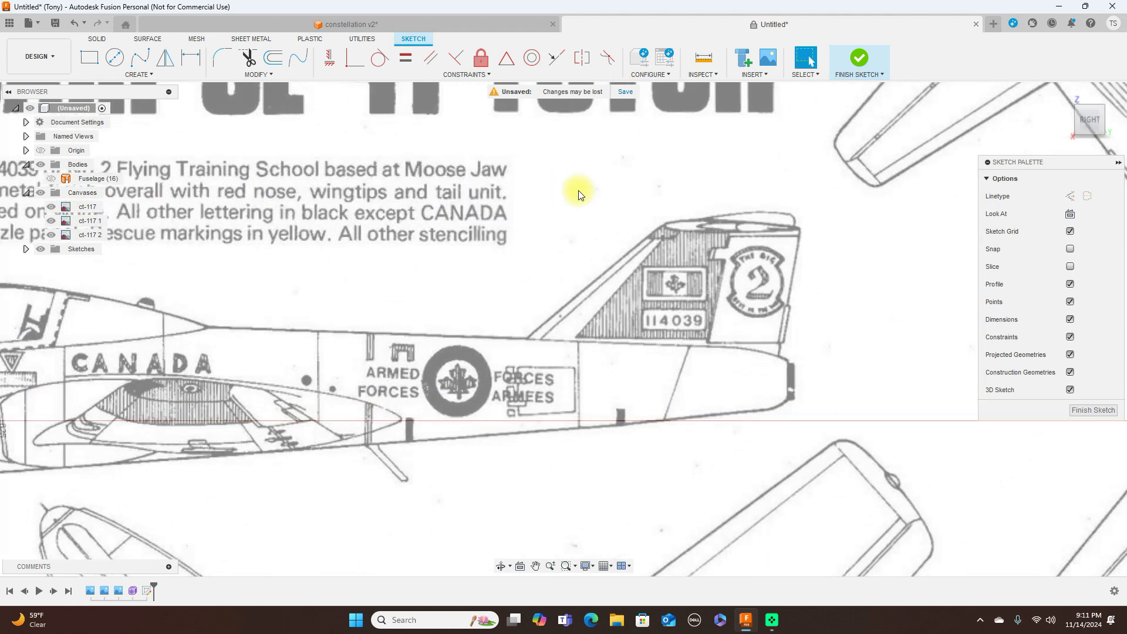
key("l")
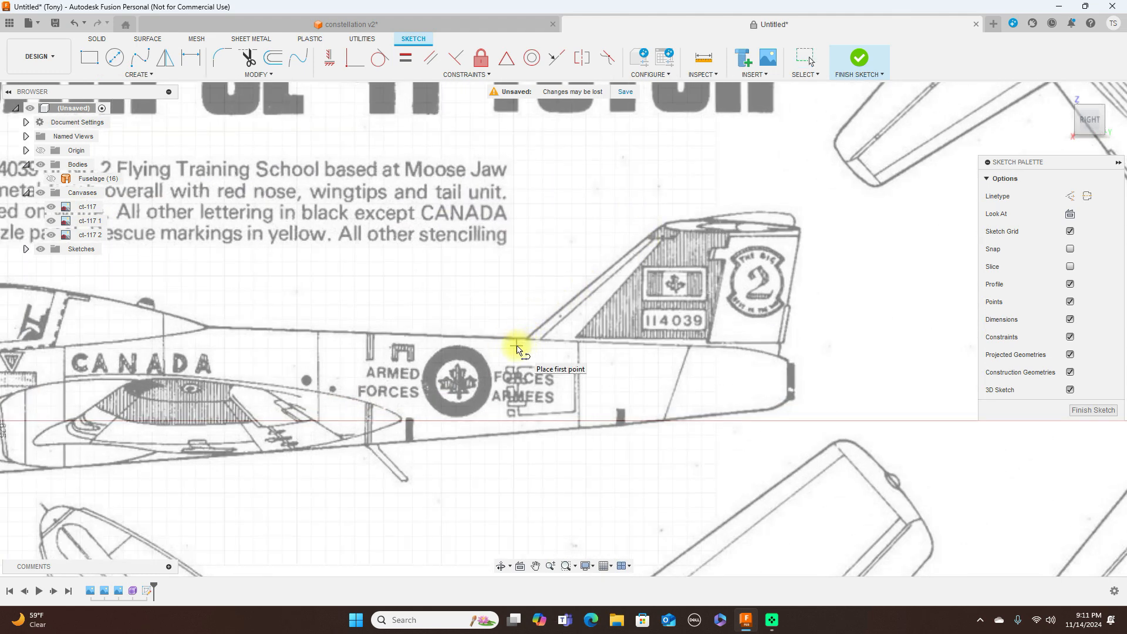
left_click(516, 347)
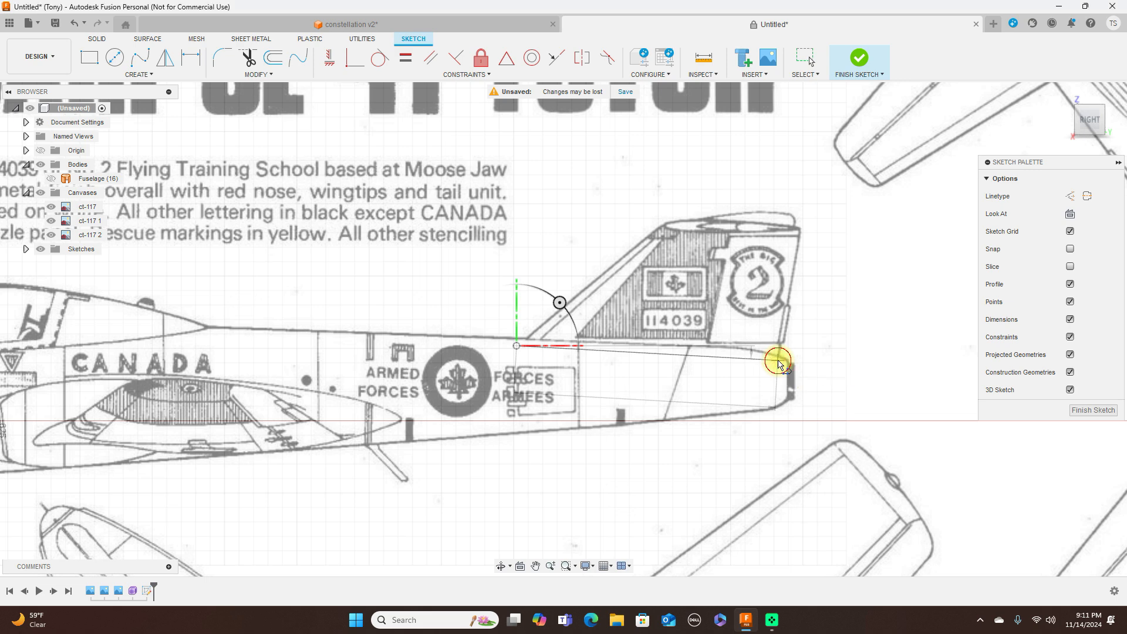
left_click(778, 360)
right_click(778, 361)
left_click(813, 361)
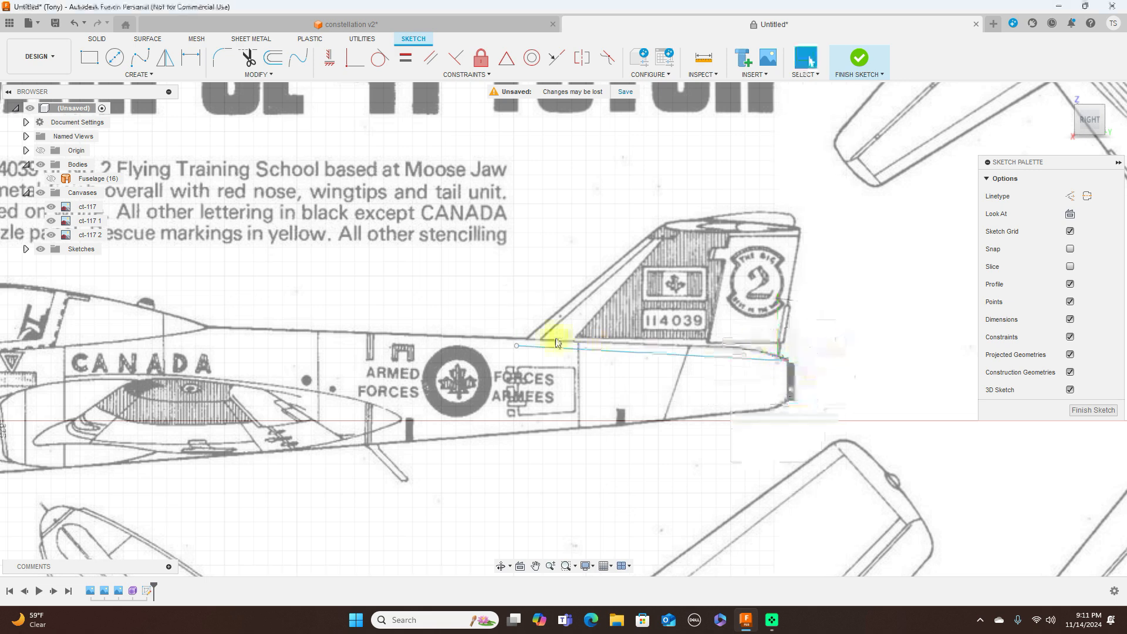
left_click_drag(517, 348, 501, 361)
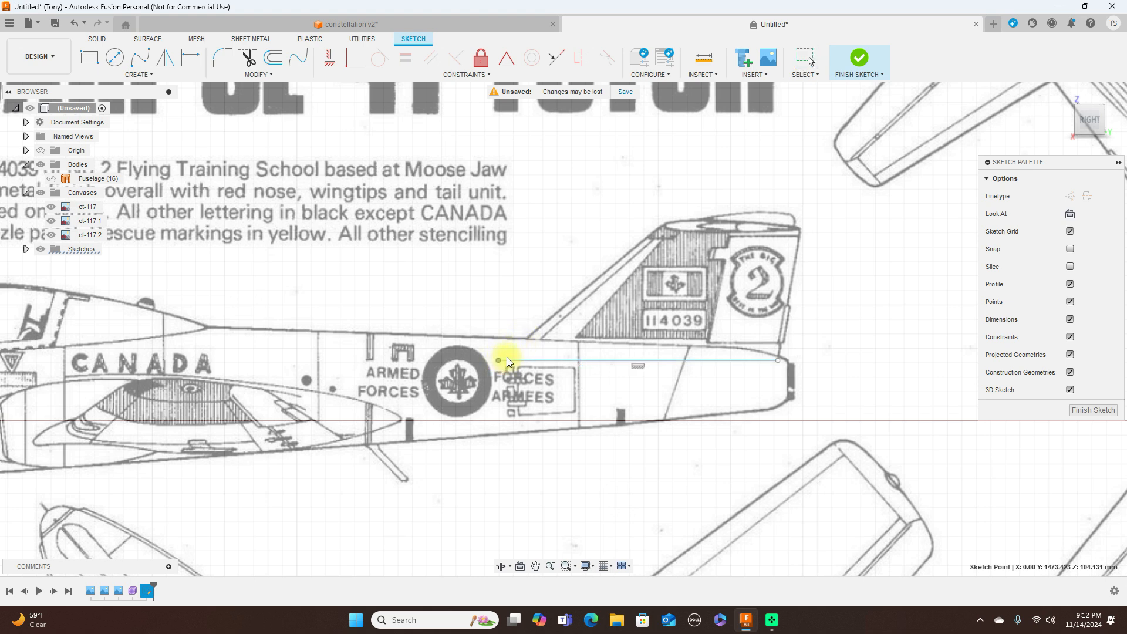
left_click_drag(1091, 97, 847, 164)
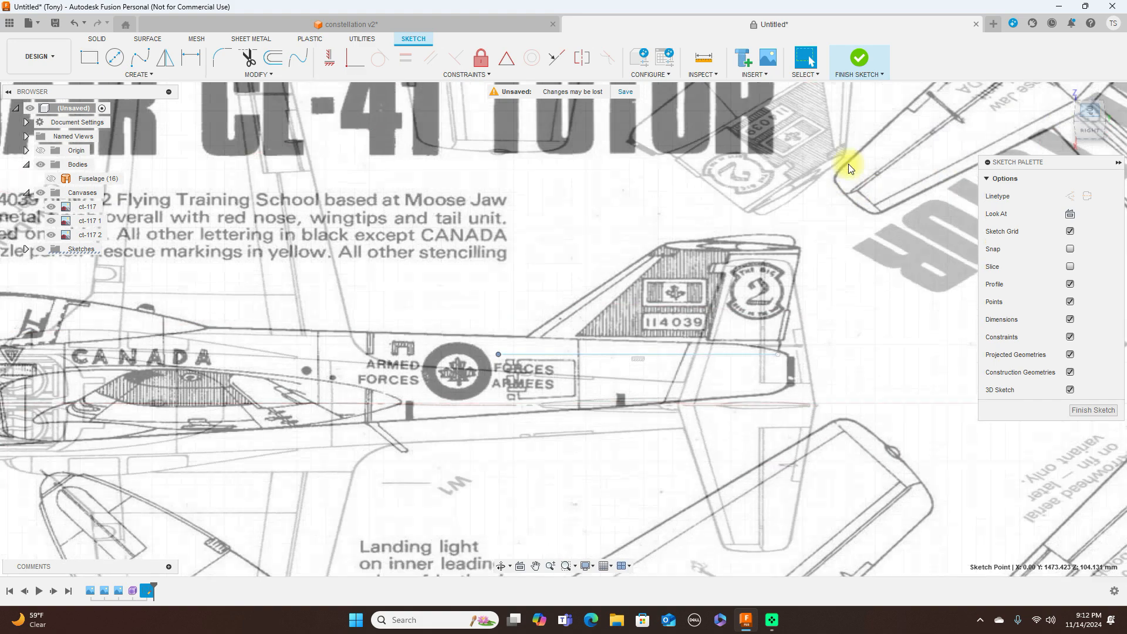
left_click(1091, 143)
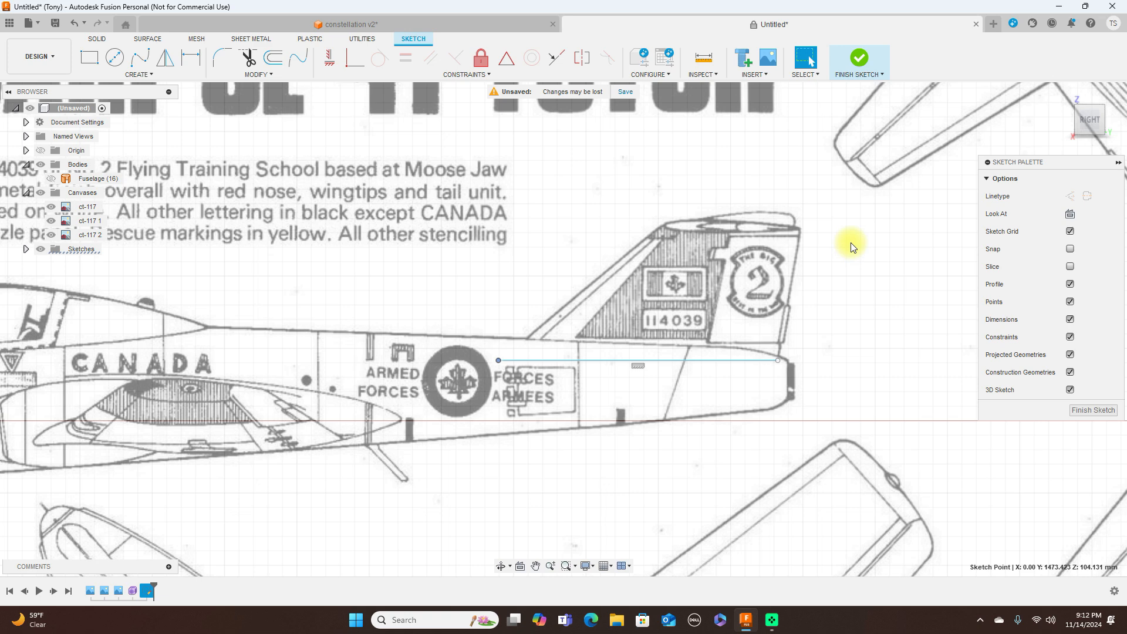
left_click(858, 61)
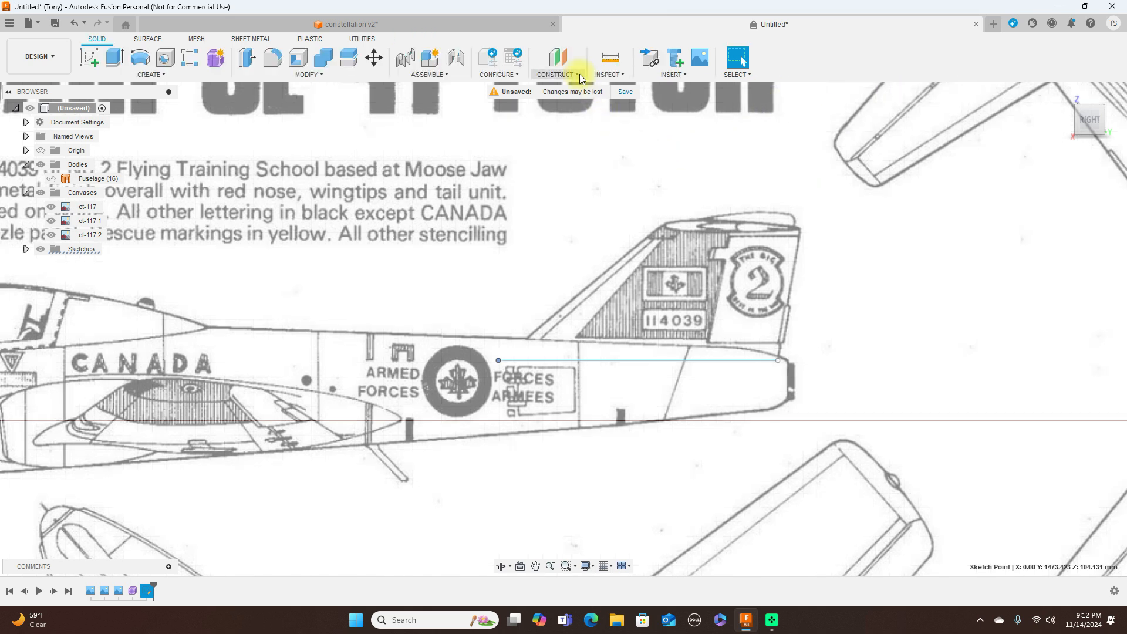
Step: Create a construction plane at 0 degrees through the sketched line below the fin base
left_click(579, 75)
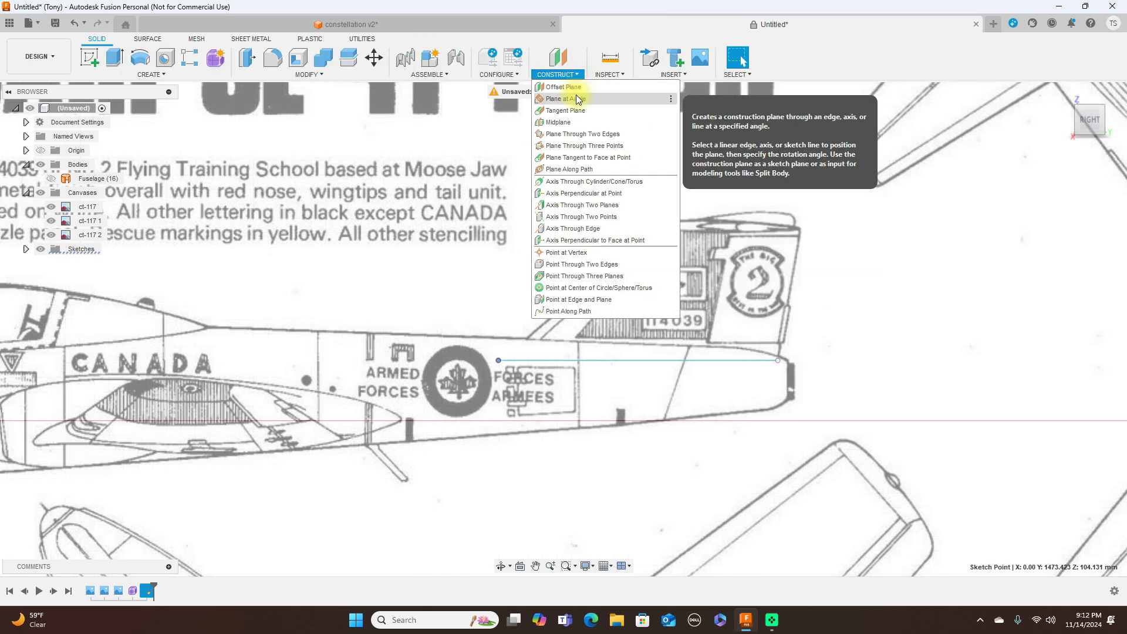
left_click(580, 99)
left_click(637, 361)
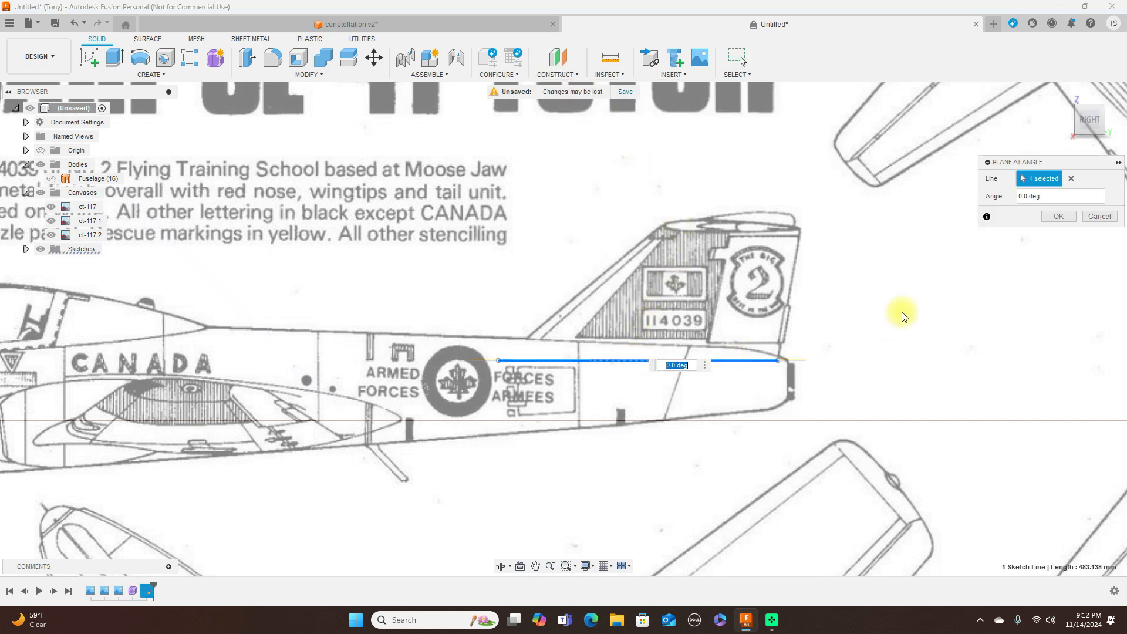
scroll(900, 311, "down", 2)
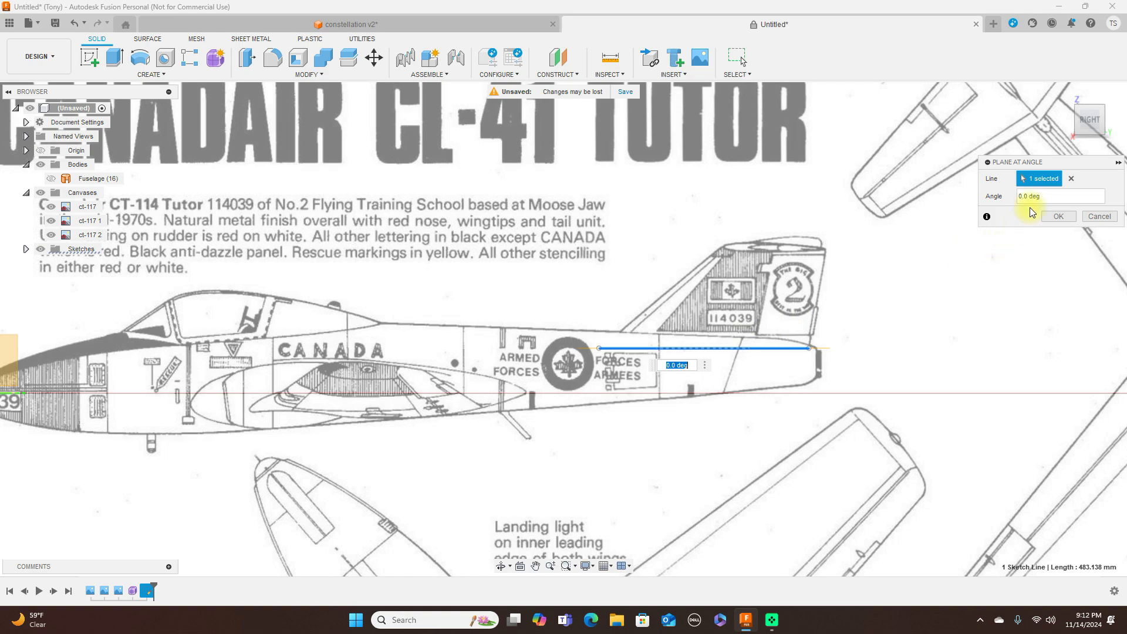
left_click(1055, 215)
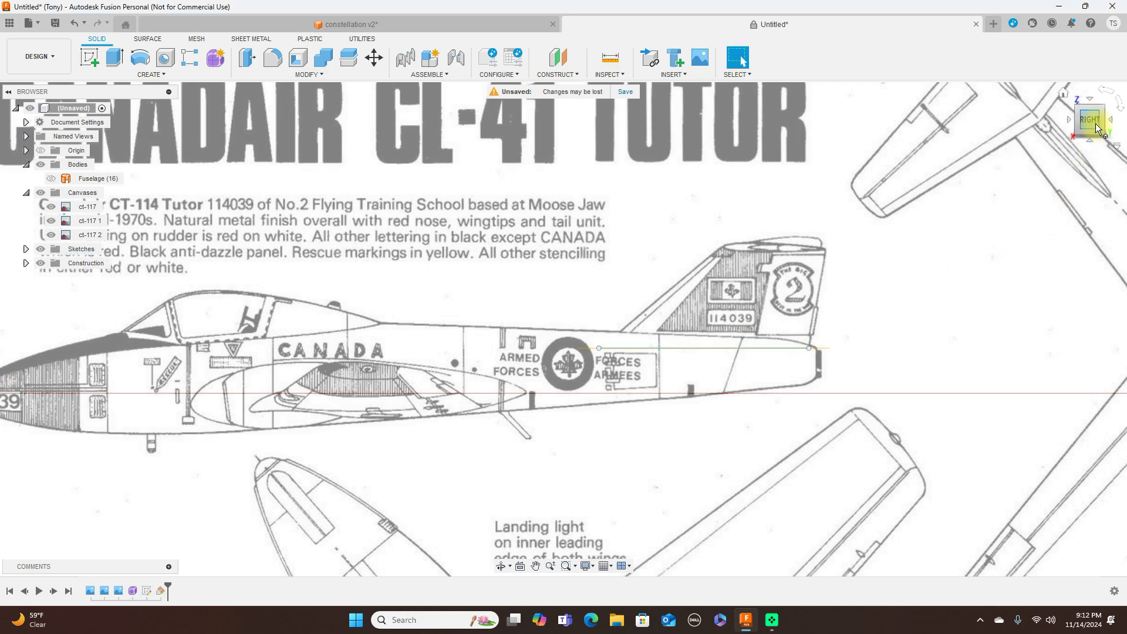
Step: Start a new sketch on the fin base construction plane, viewed from the top at the tail
left_click(1090, 100)
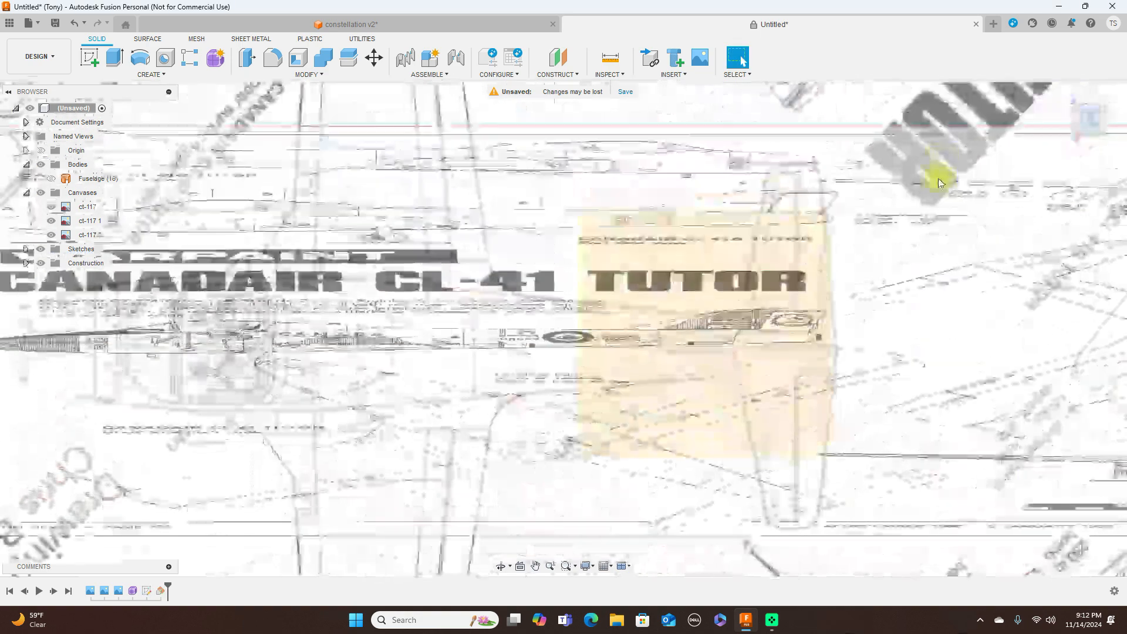
left_click(708, 259)
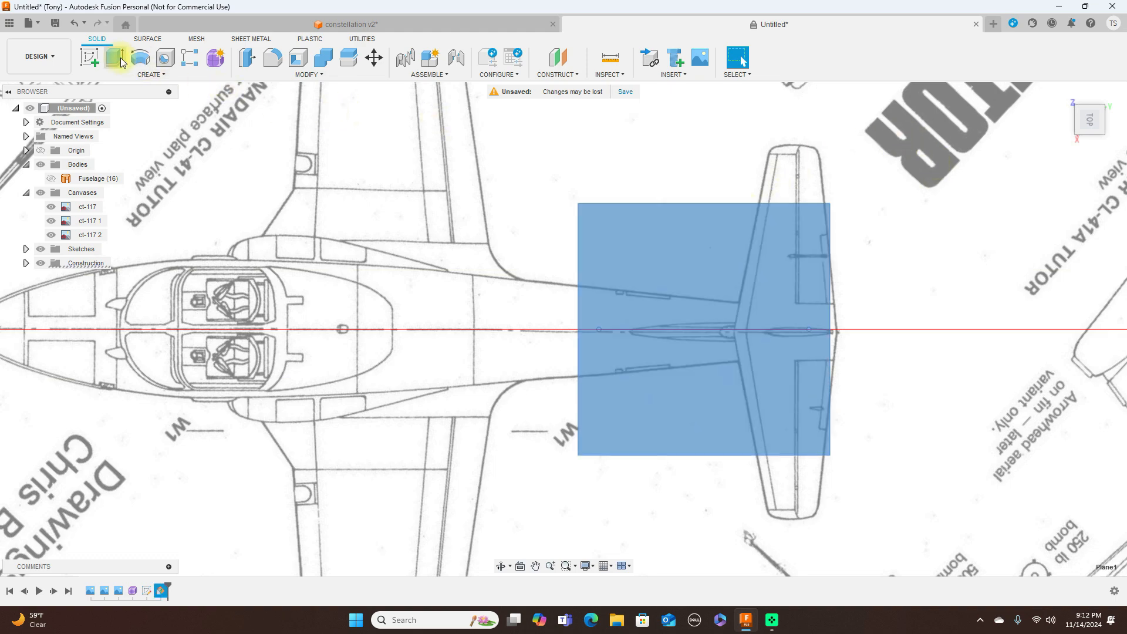
left_click(89, 57)
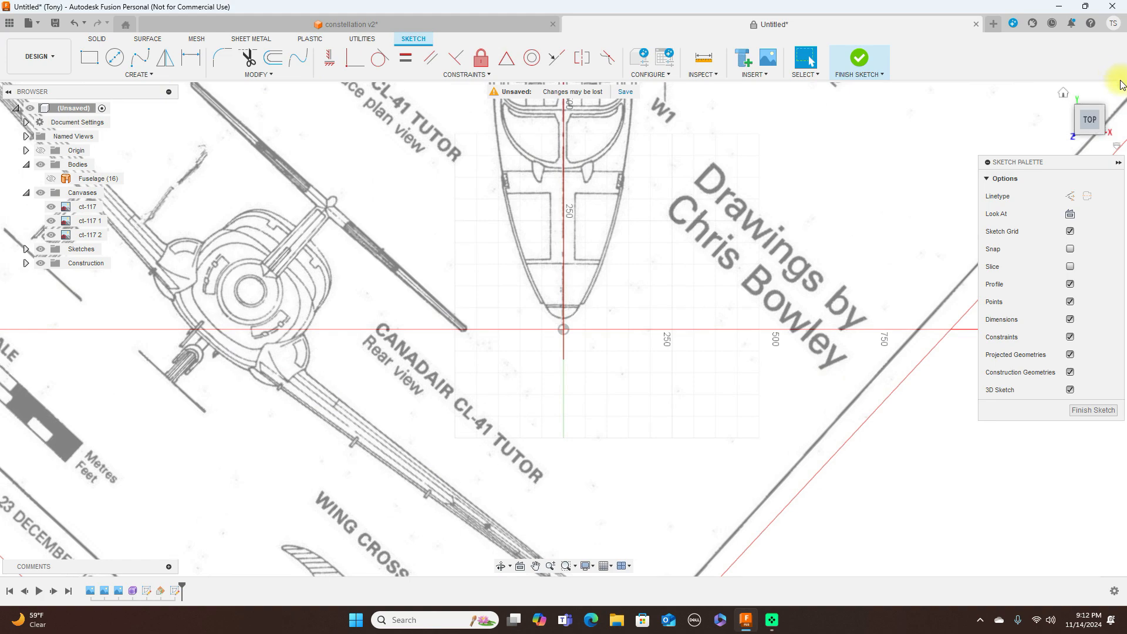
left_click(1120, 105)
middle_click_drag(746, 173, 403, 144)
scroll(653, 148, "up", 2)
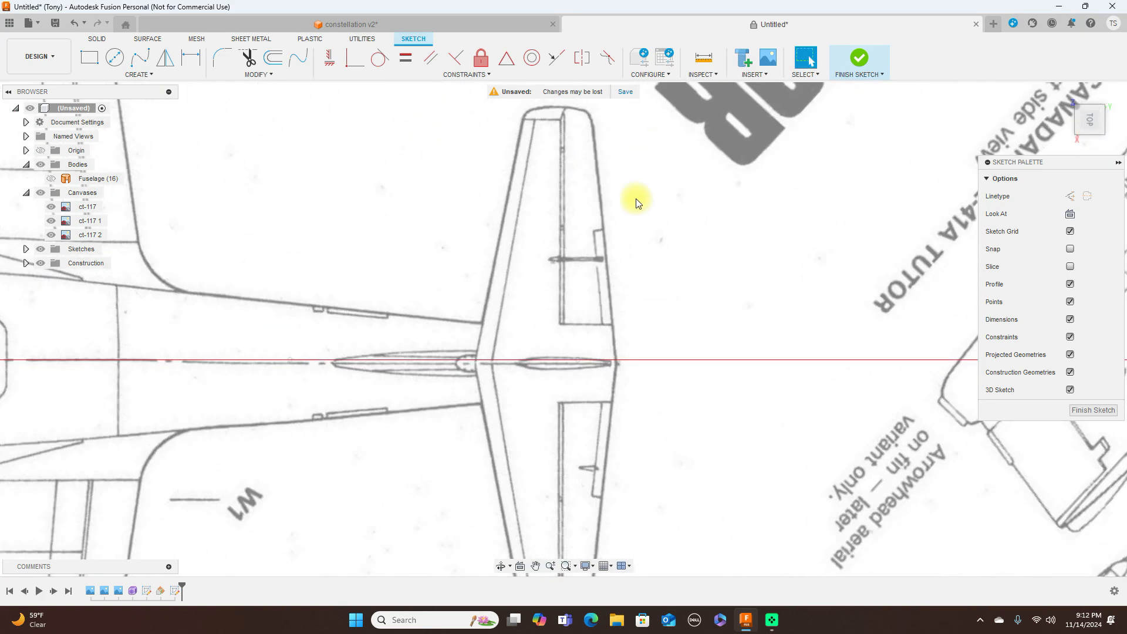
middle_click_drag(636, 198, 732, 140)
scroll(643, 190, "up", 2)
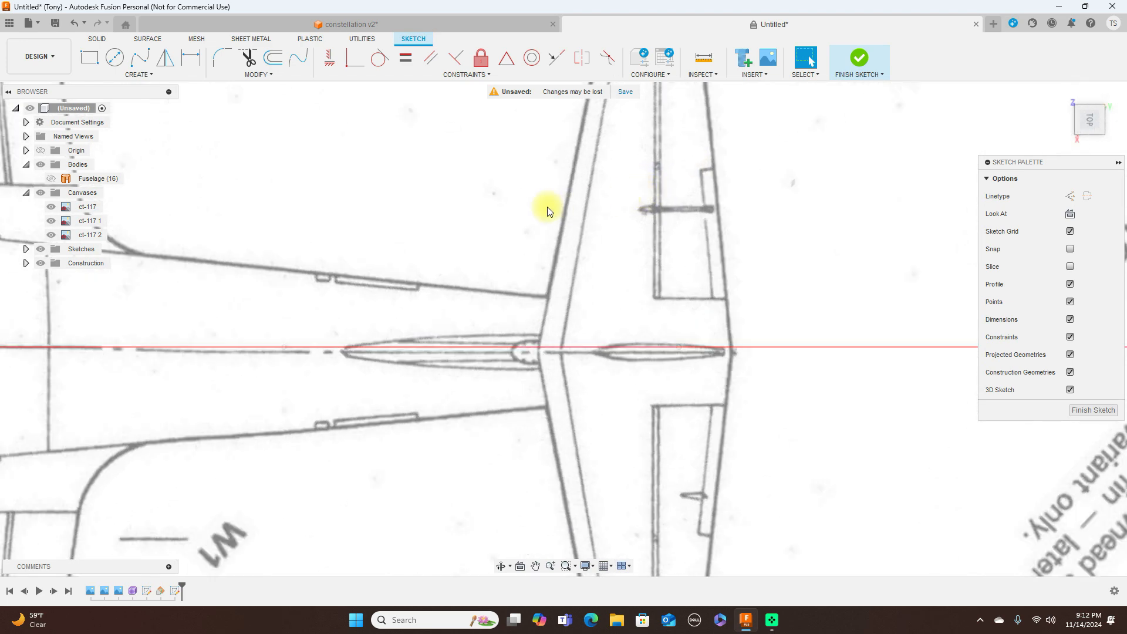
left_click(27, 249)
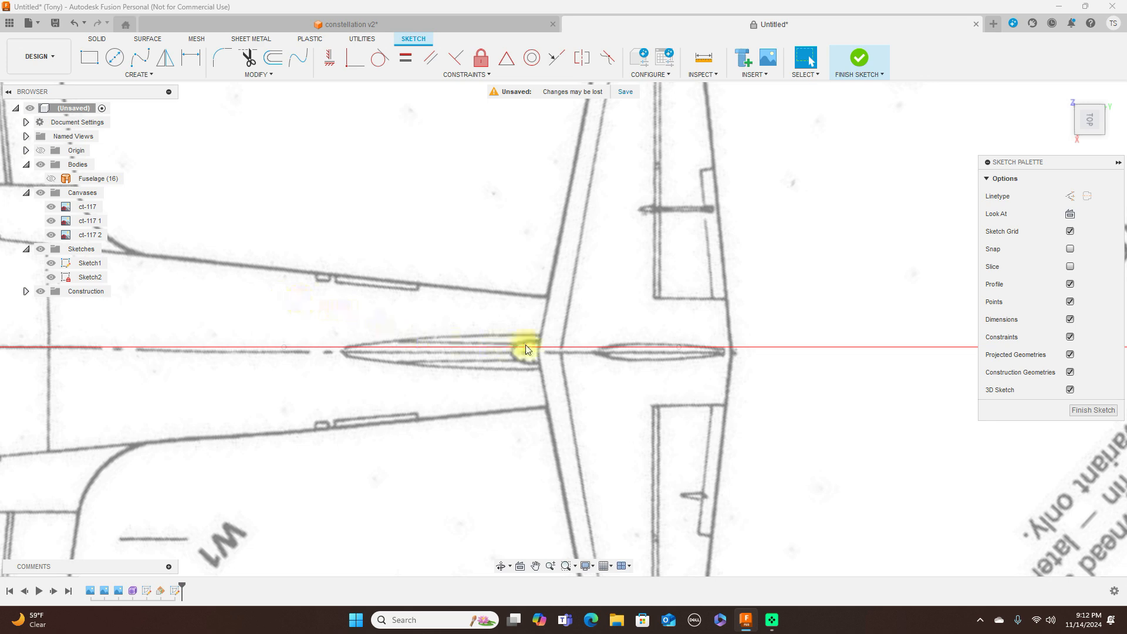
middle_click_drag(483, 228, 523, 221)
Step: Draw a six-point fit point spline for one half of the fin base airfoil, from the reference line's front end to its rear end
left_click(143, 60)
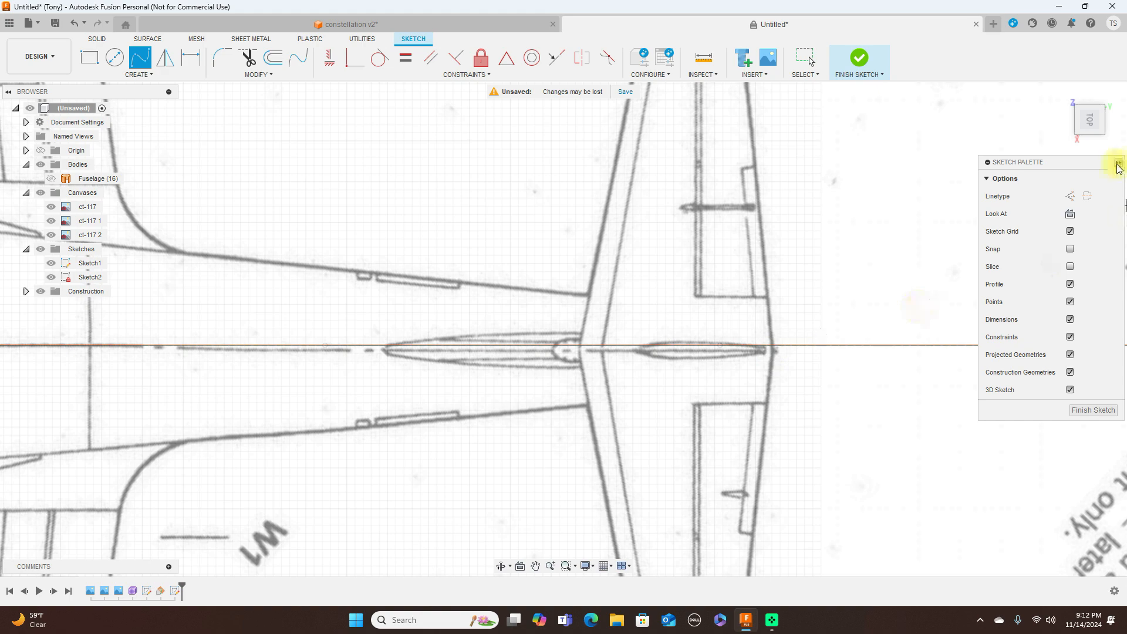
left_click(1096, 136)
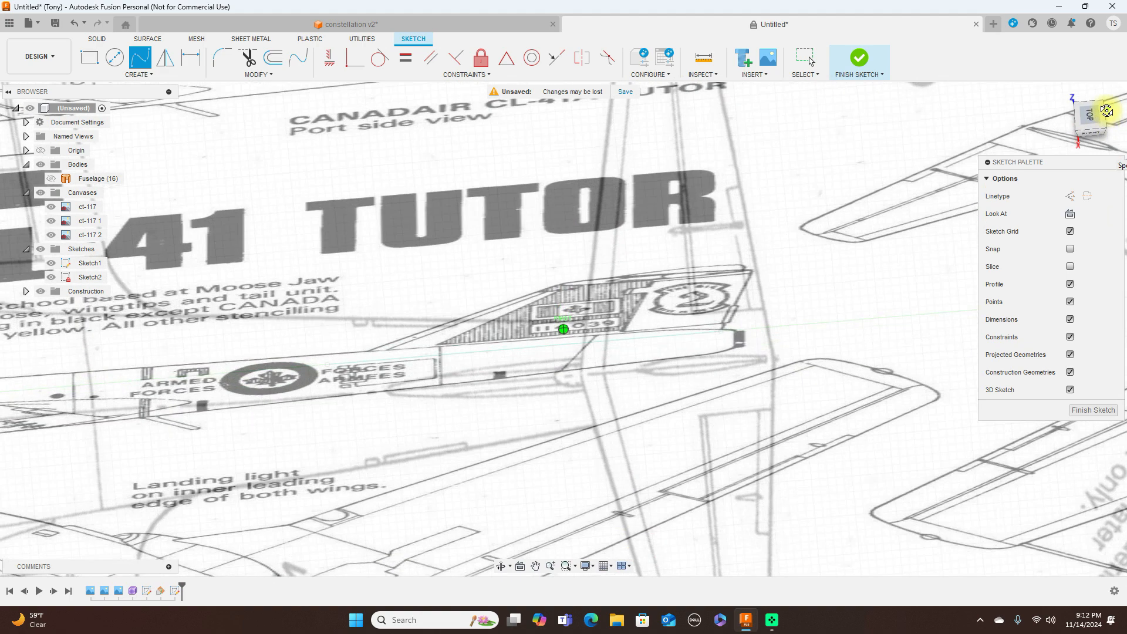
left_click(329, 365)
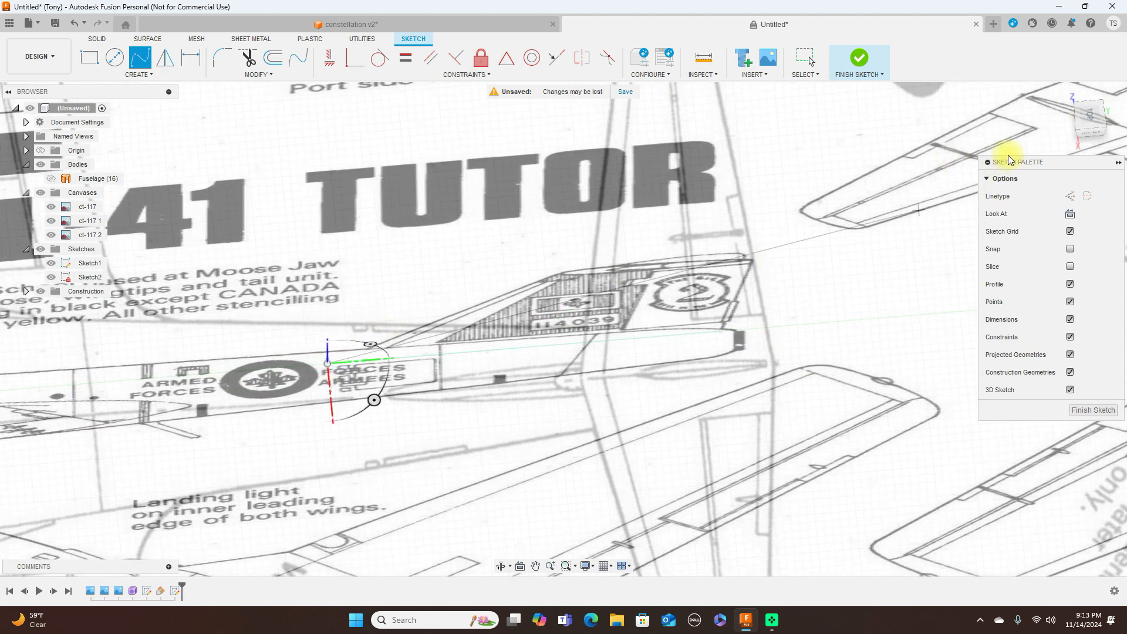
left_click(1082, 122)
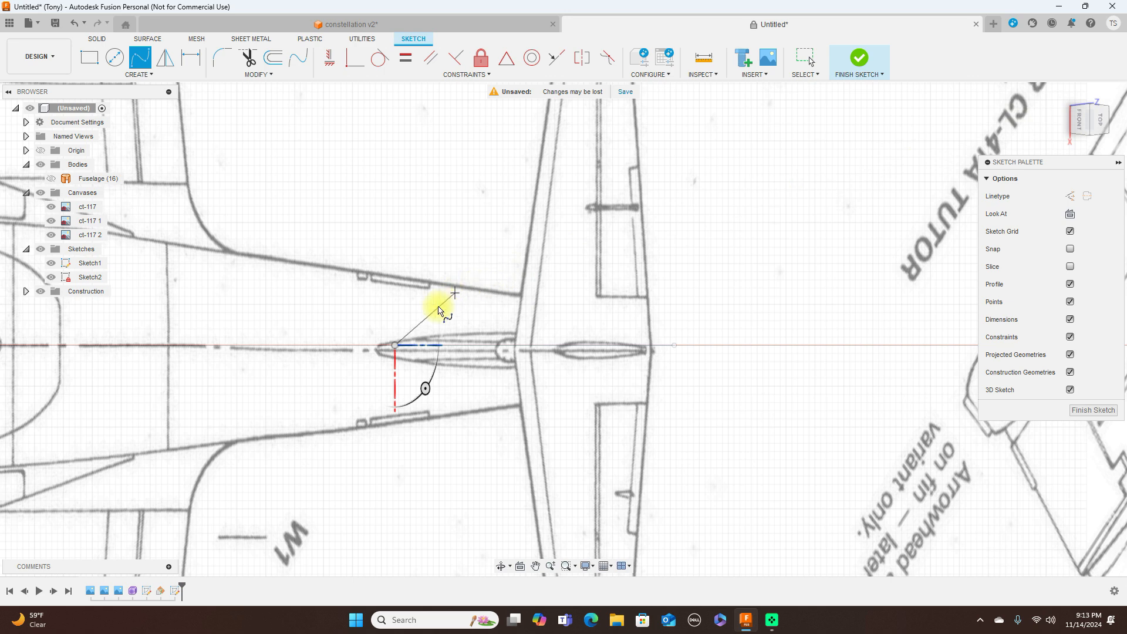
scroll(405, 337, "up", 2)
scroll(405, 337, "up", 1)
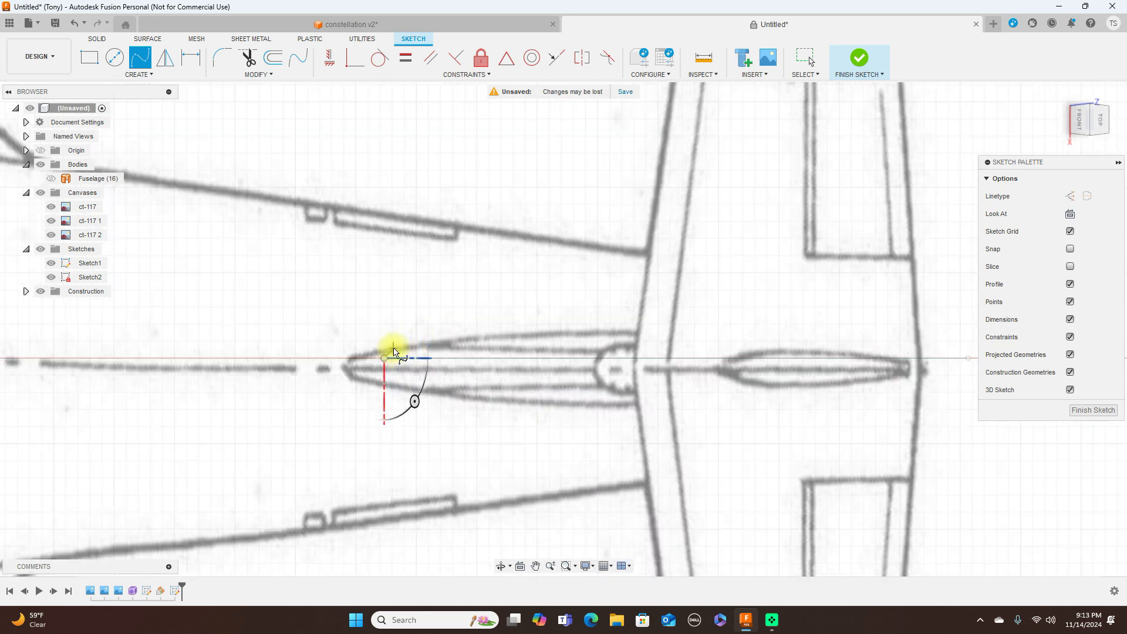
left_click(397, 350)
left_click(446, 335)
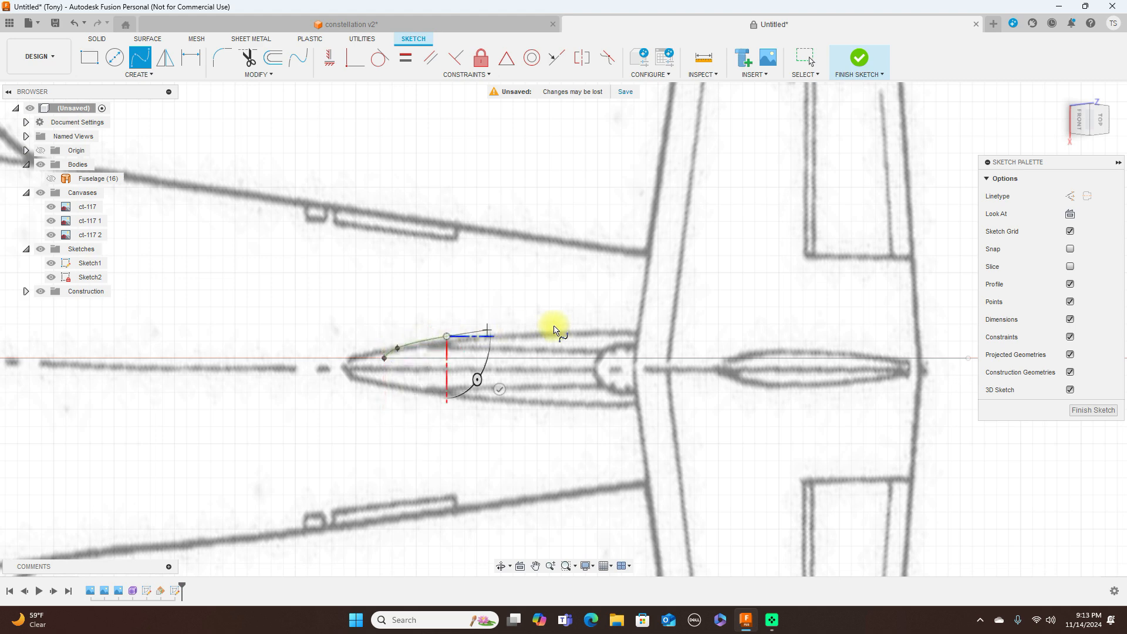
left_click(598, 329)
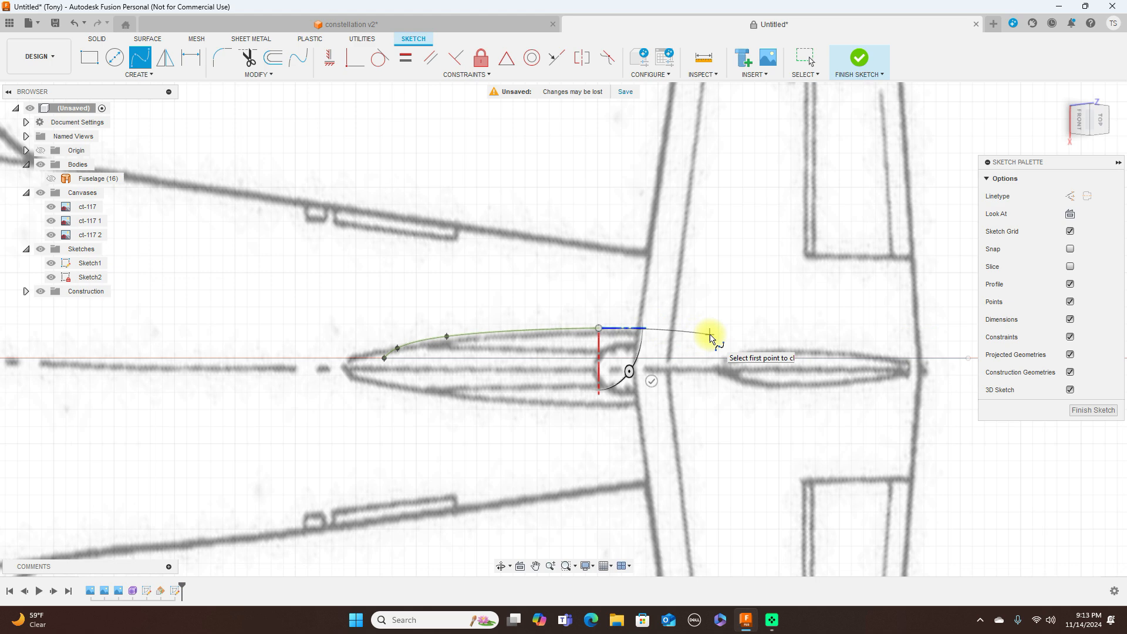
scroll(712, 336, "up", 1)
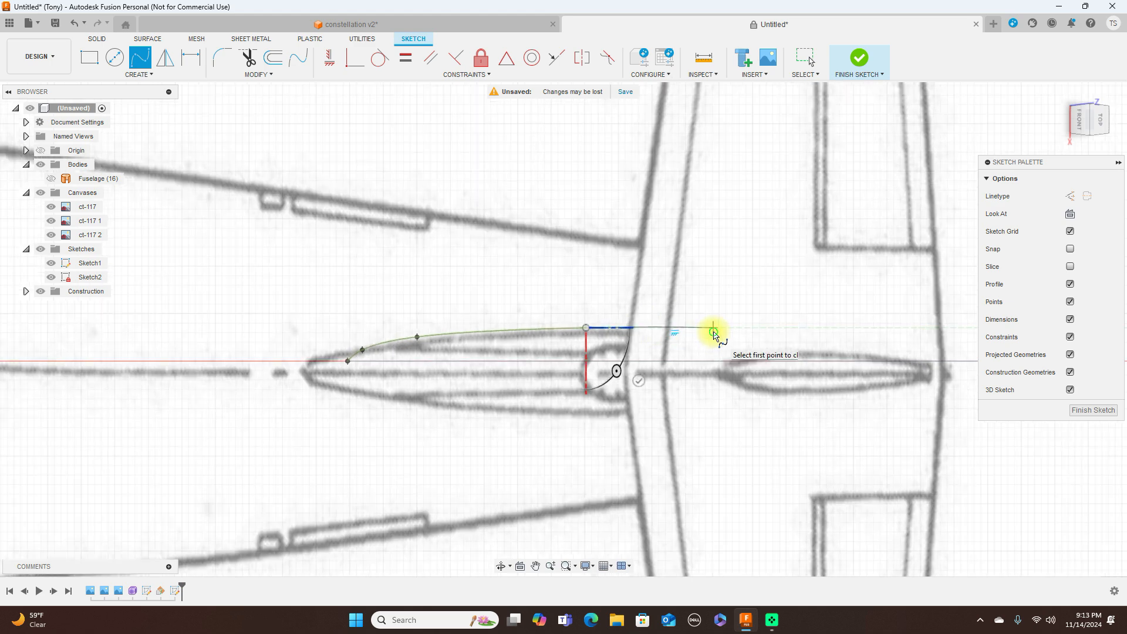
middle_click_drag(713, 334, 564, 329)
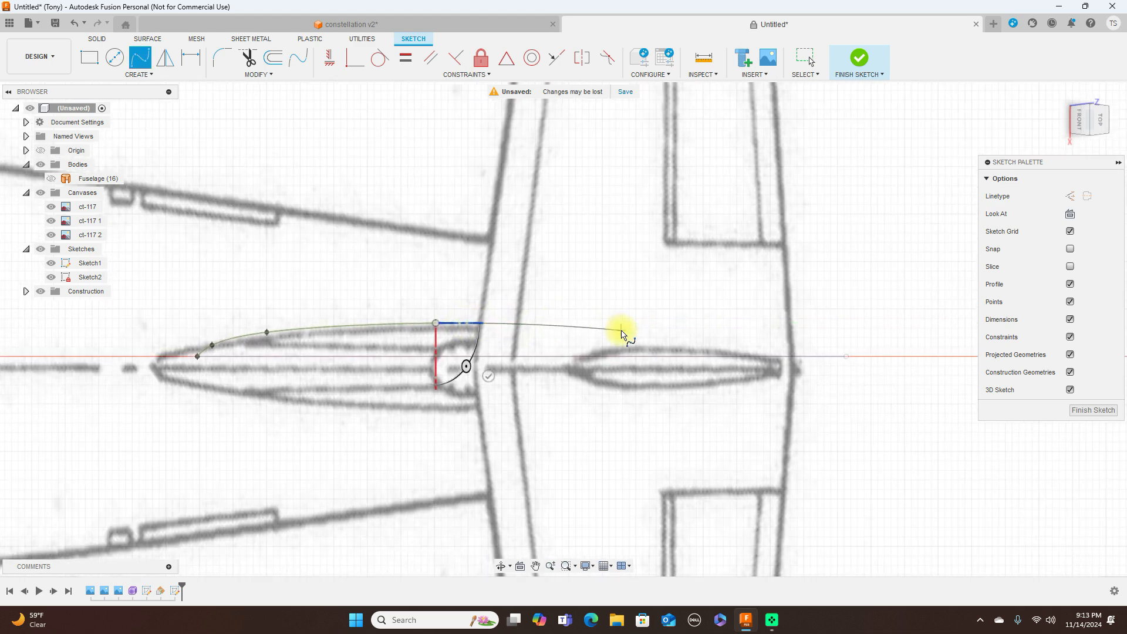
left_click(622, 324)
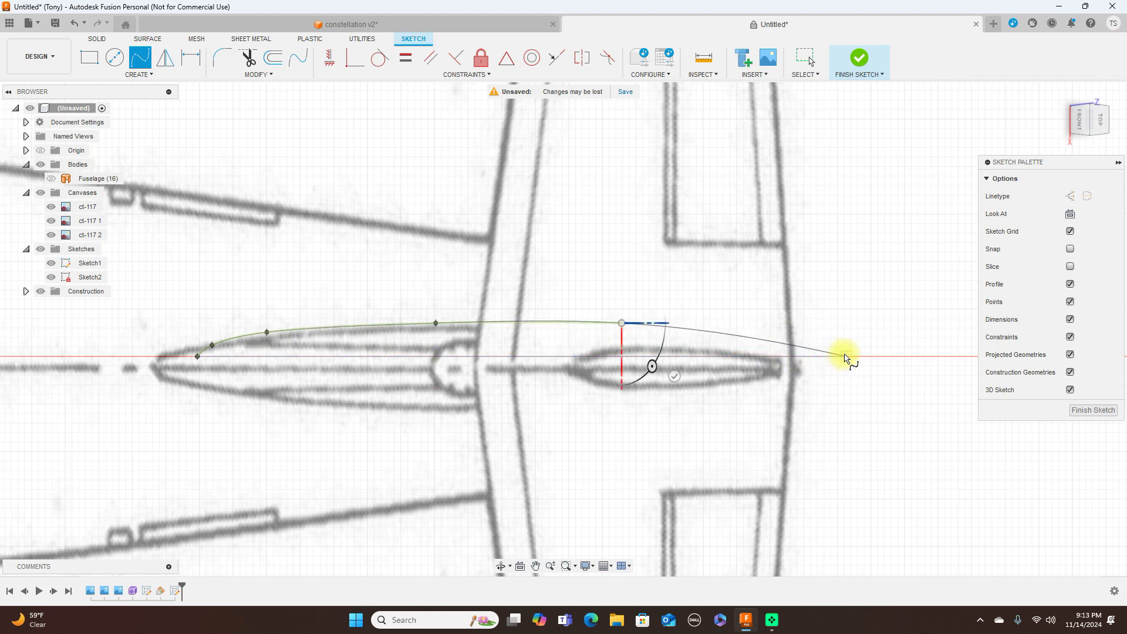
right_click(847, 356)
left_click(877, 354)
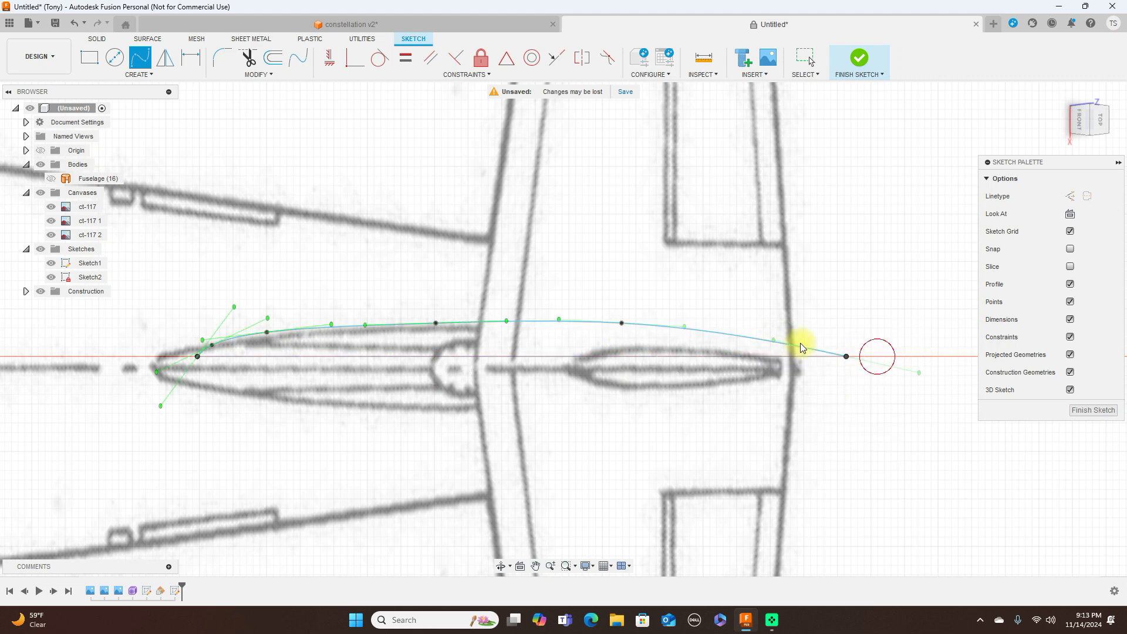
Step: Refine the half-airfoil spline, moving the rear point to about X -13.3, Y 1790.6 mm and the nose point to about X -3.6, Y 1477.1 mm
left_click_drag(624, 324, 624, 331)
scroll(364, 317, "up", 4)
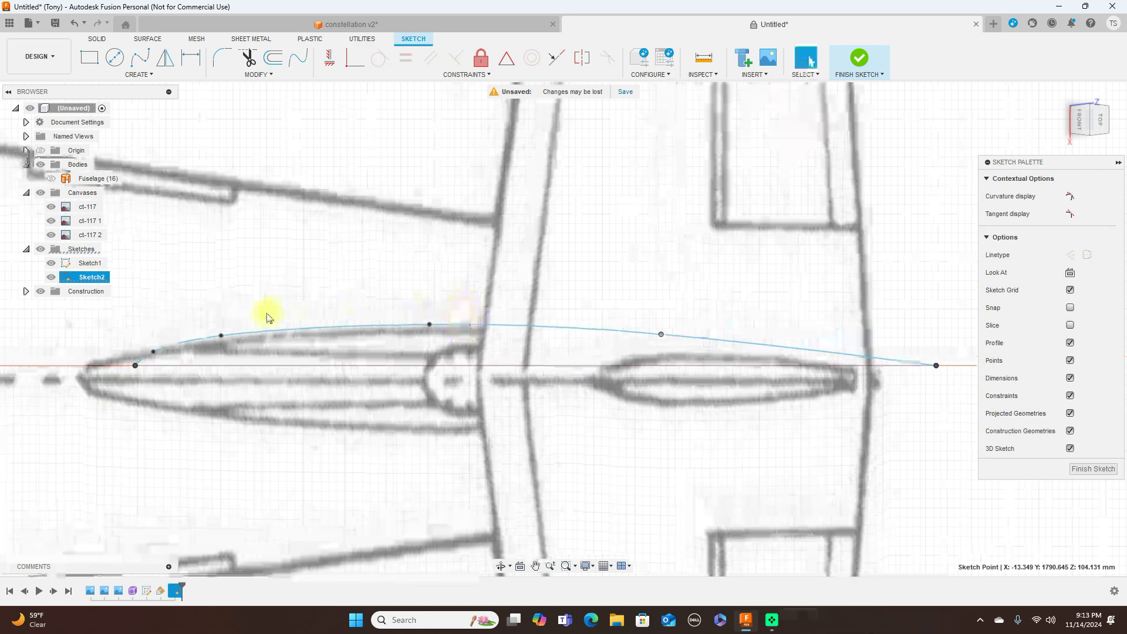
middle_click_drag(225, 295, 448, 206)
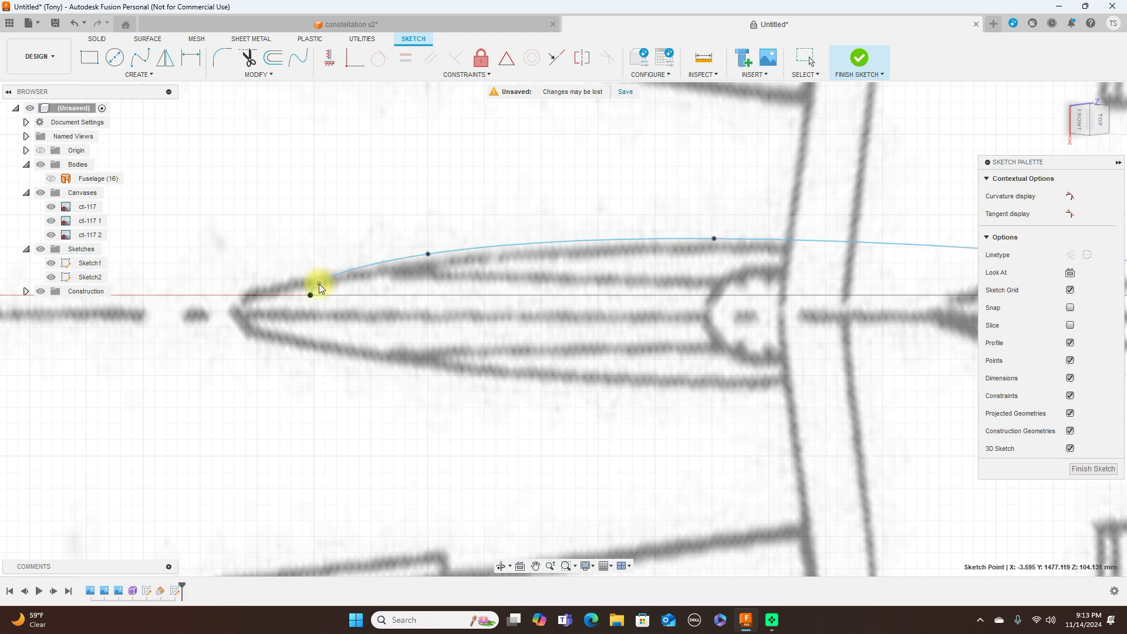
scroll(423, 312, "down", 4)
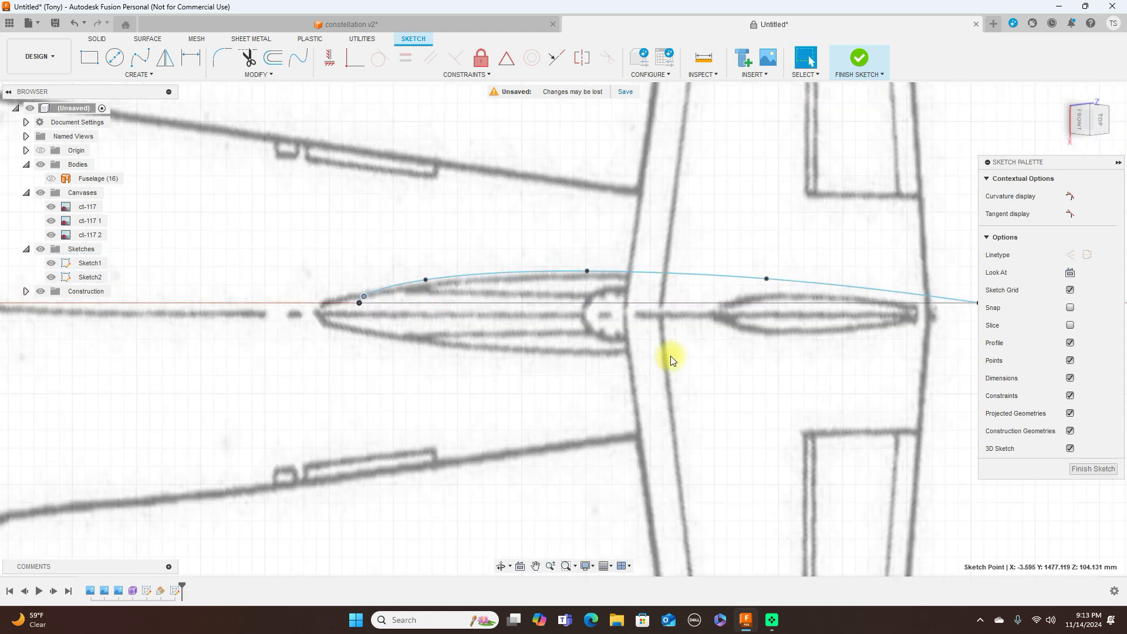
Step: Mirror the half-airfoil spline across the fin base reference line to close the symmetric profile
left_click(166, 60)
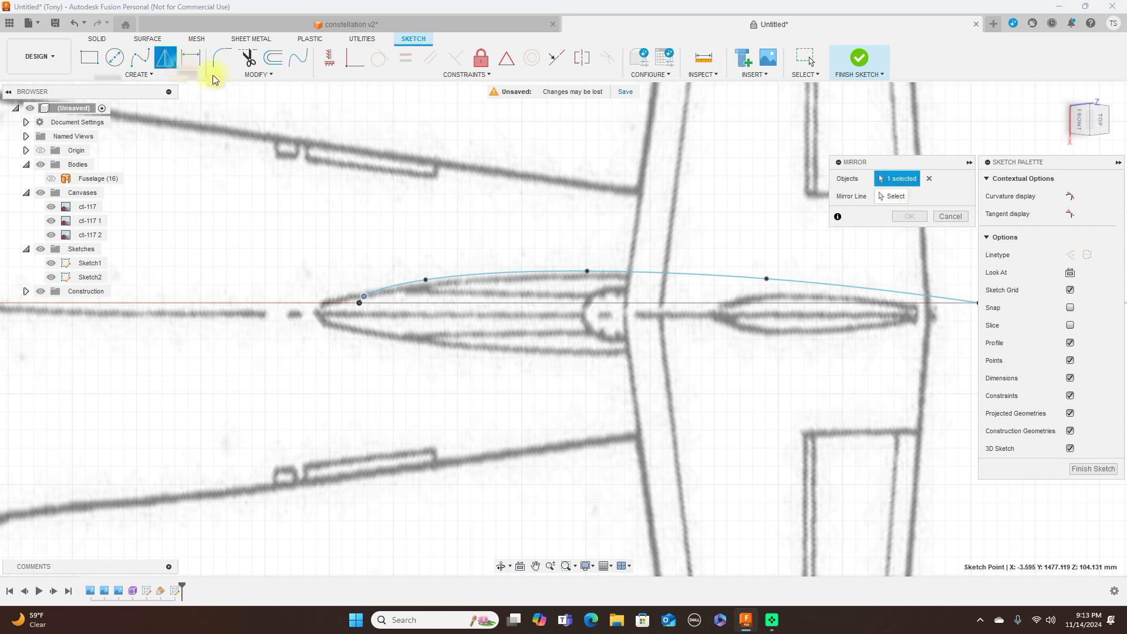
left_click(650, 274)
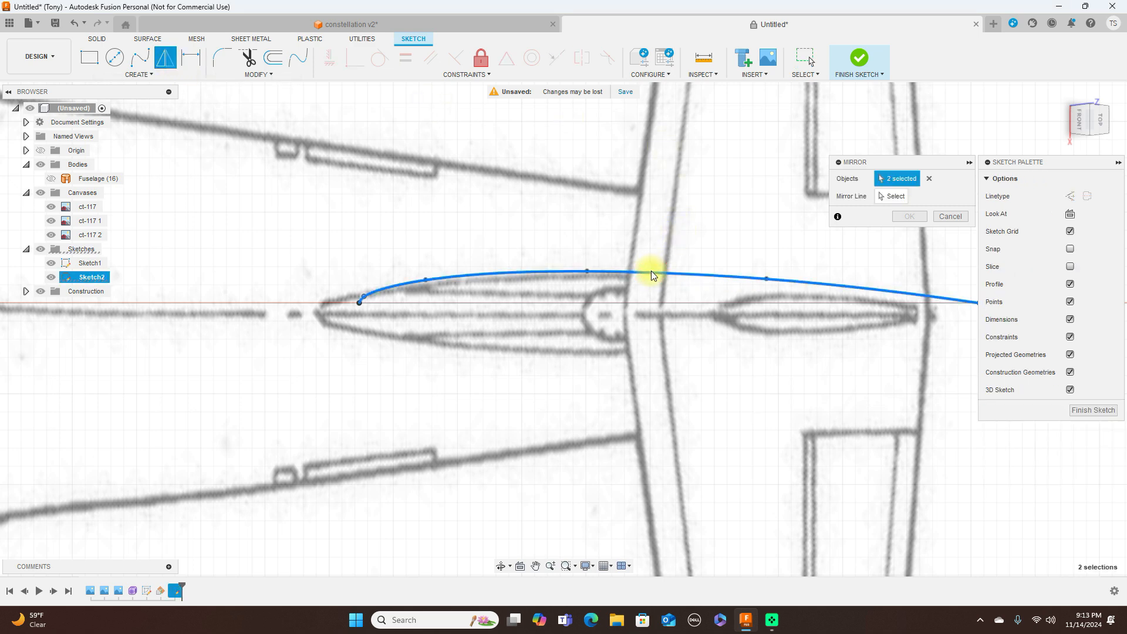
left_click(892, 196)
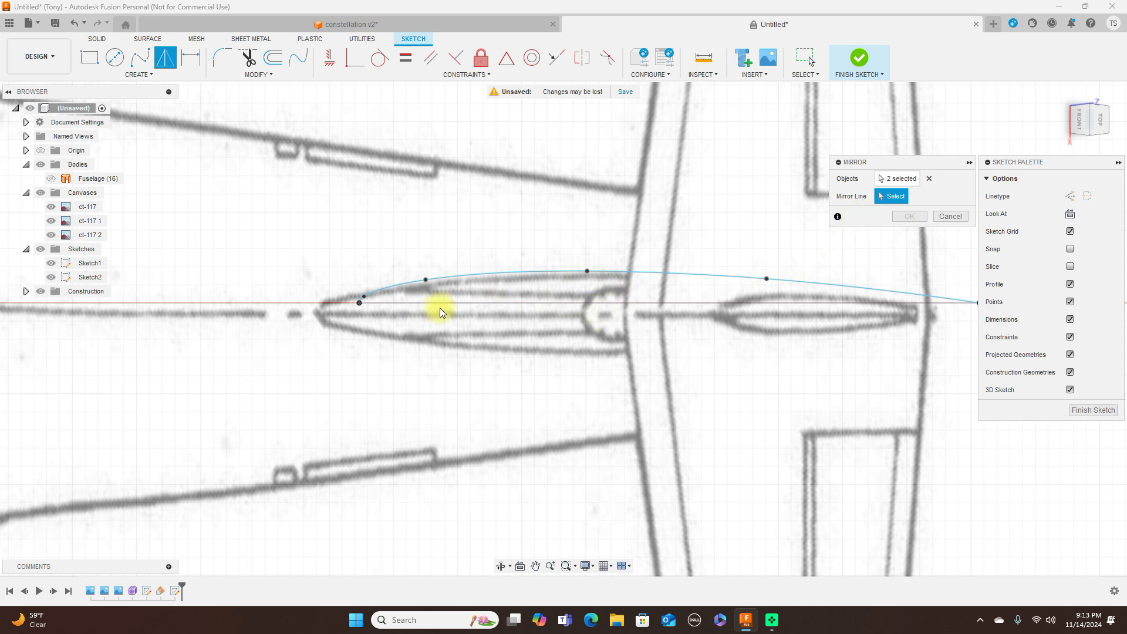
scroll(449, 307, "down", 3)
middle_click_drag(420, 202, 539, 190)
scroll(471, 199, "down", 3)
middle_click_drag(387, 209, 693, 208)
scroll(477, 279, "down", 5)
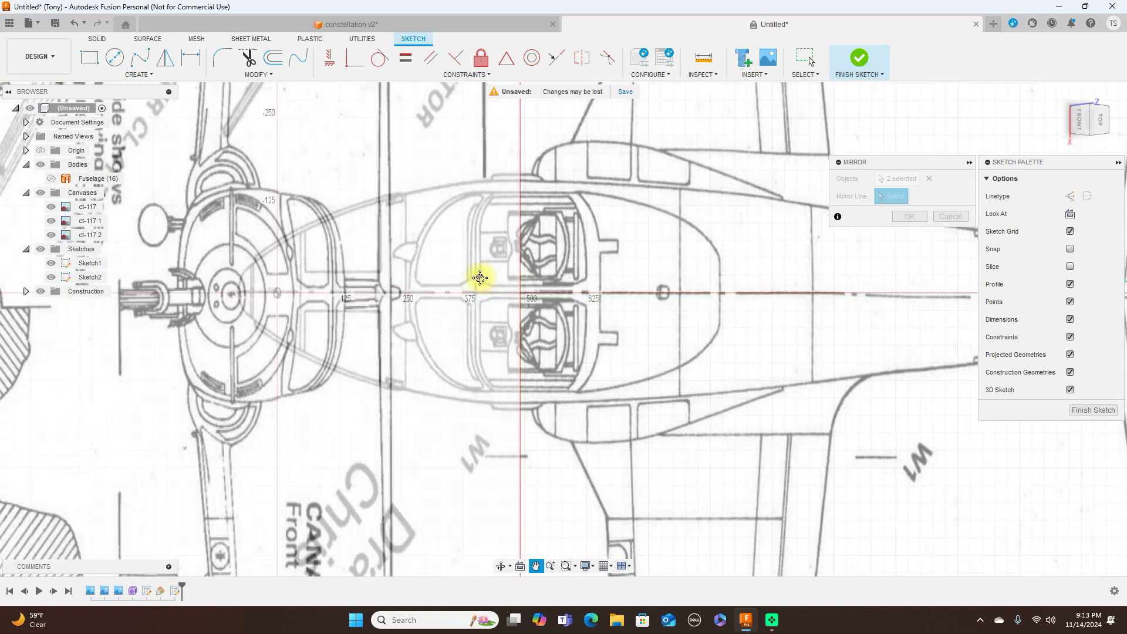
scroll(475, 286, "down", 2)
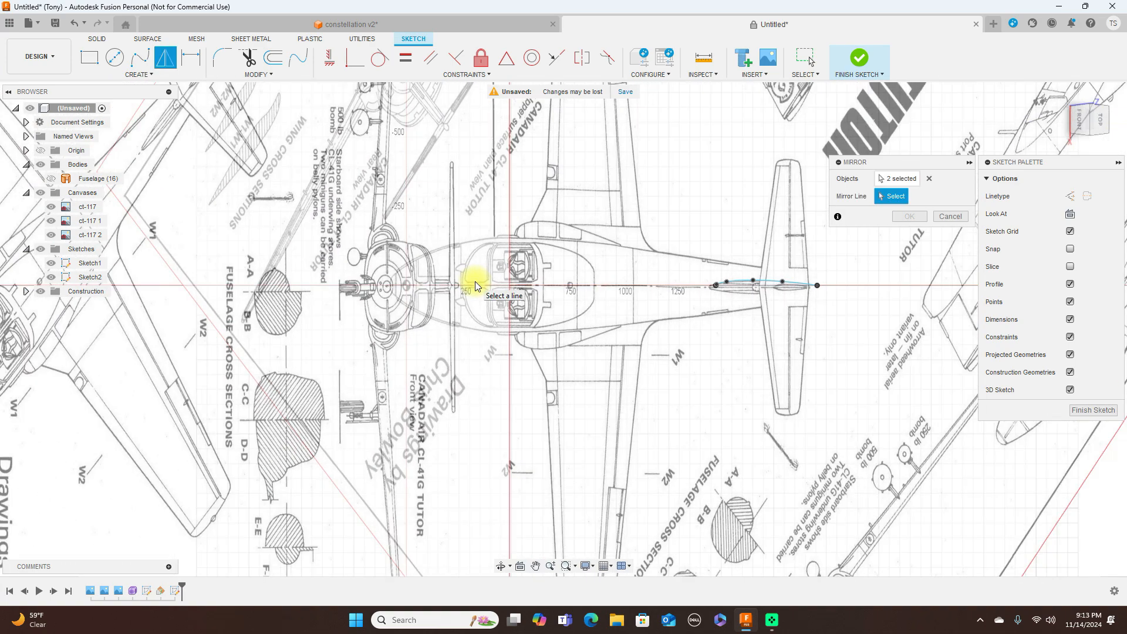
left_click(1100, 125)
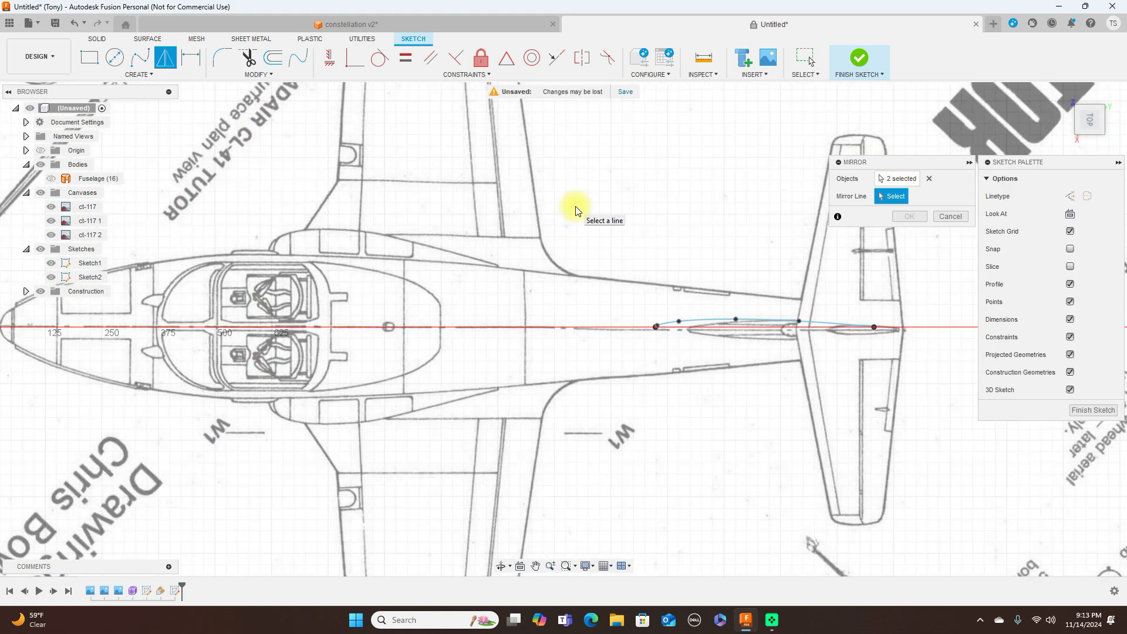
scroll(576, 209, "down", 2)
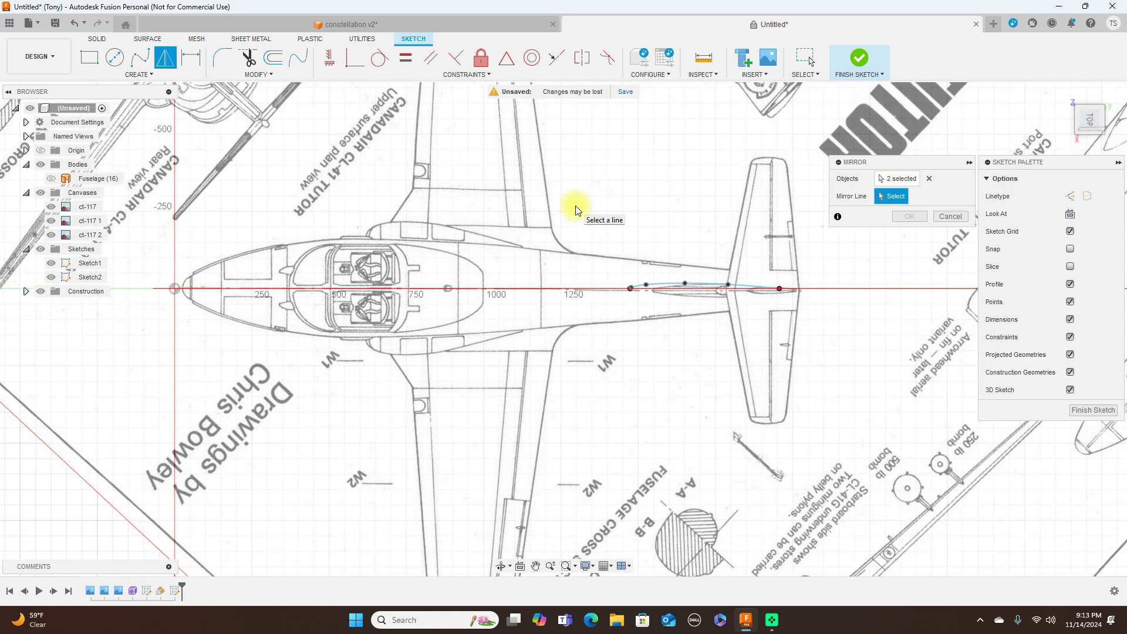
left_click(679, 289)
scroll(679, 291, "up", 5)
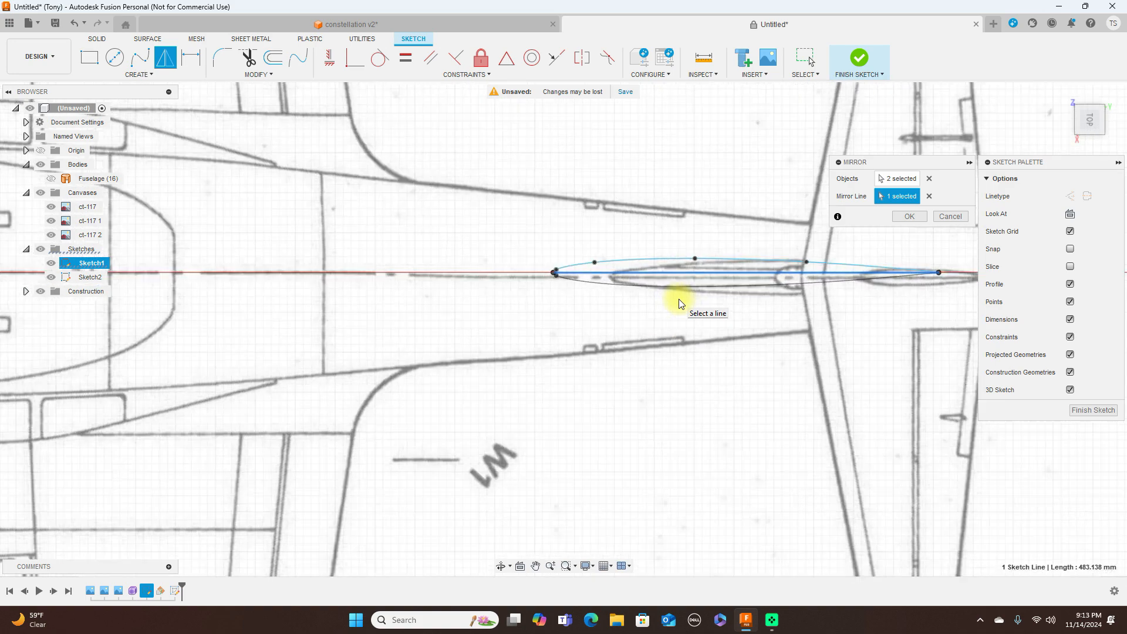
scroll(745, 329, "up", 2)
middle_click_drag(747, 330, 679, 332)
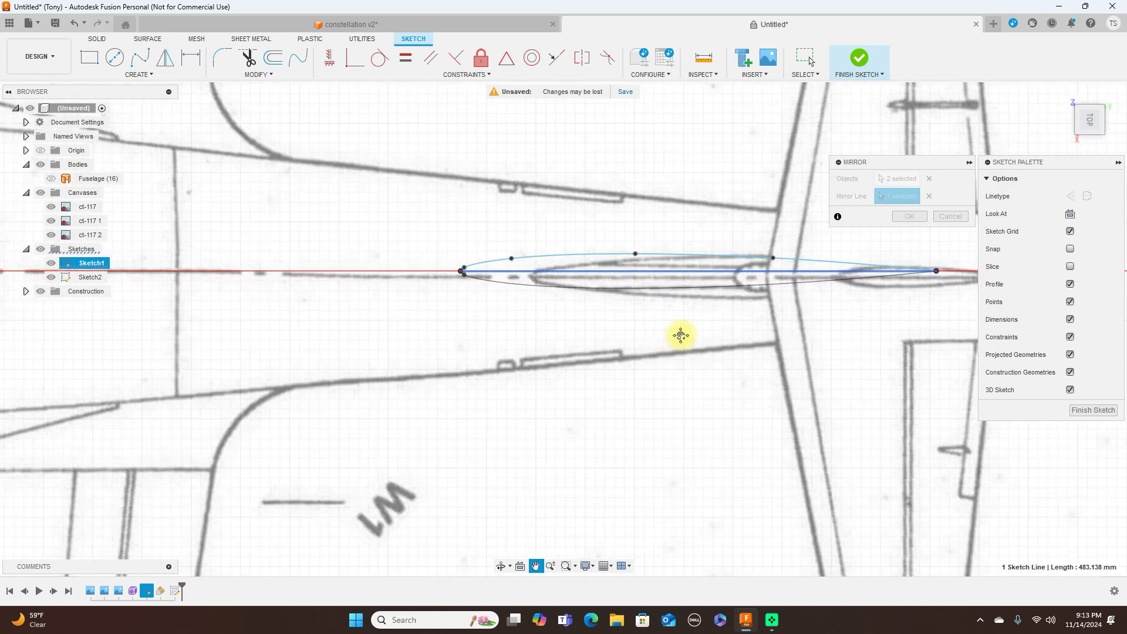
left_click(908, 217)
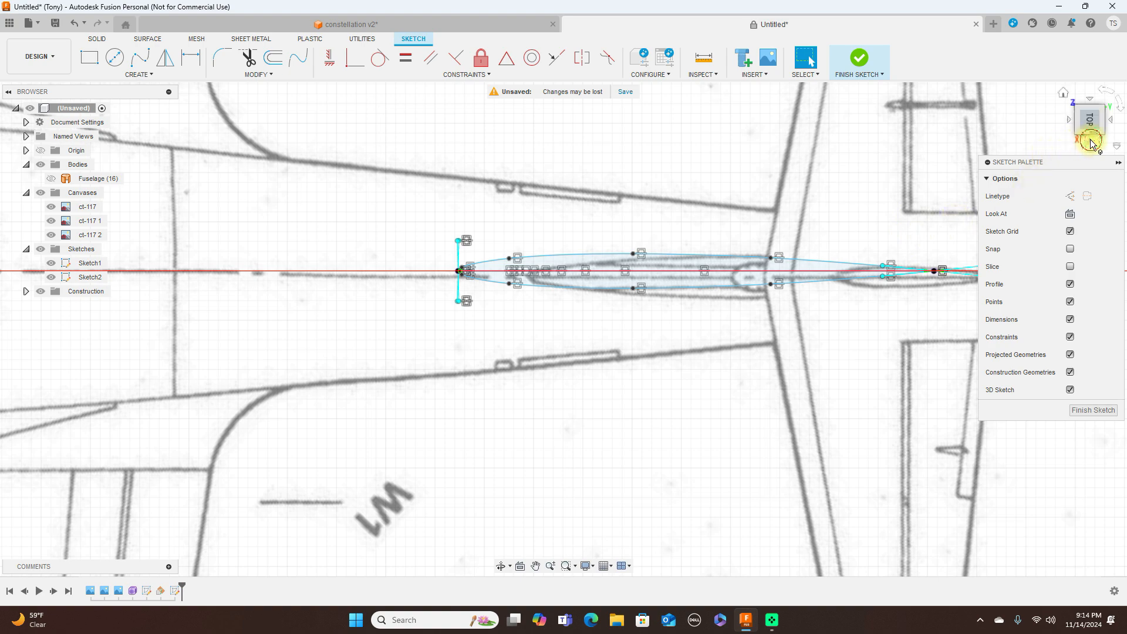
Step: Turn to the right side view of the tail and finish the fin base airfoil sketch
left_click(1090, 141)
scroll(603, 317, "down", 6)
middle_click_drag(620, 274, 636, 364)
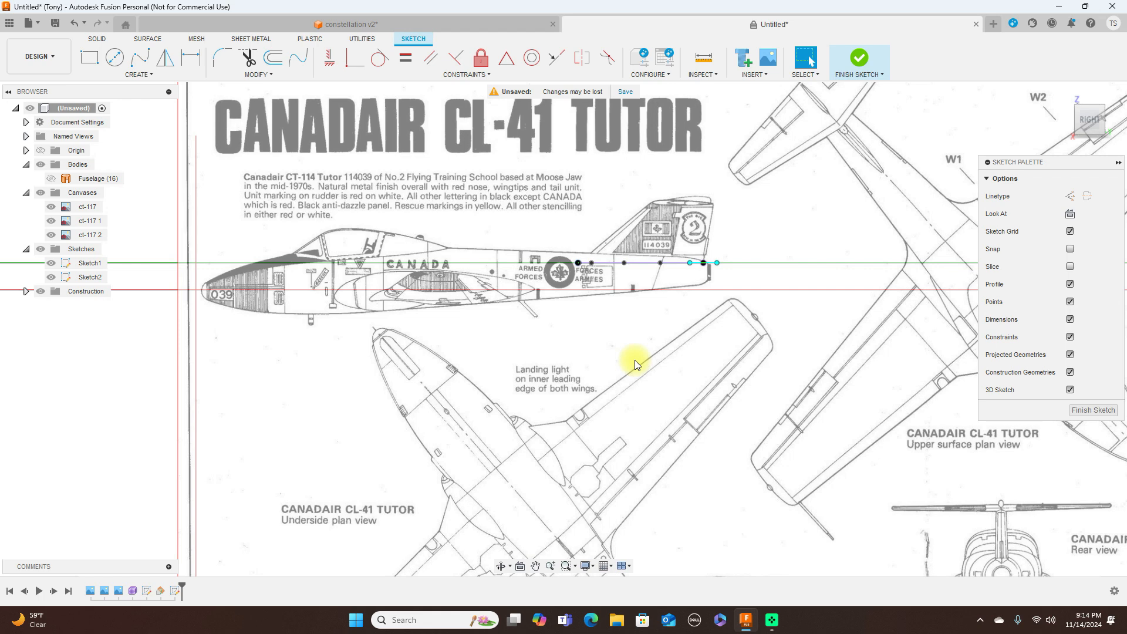
scroll(669, 366, "up", 5)
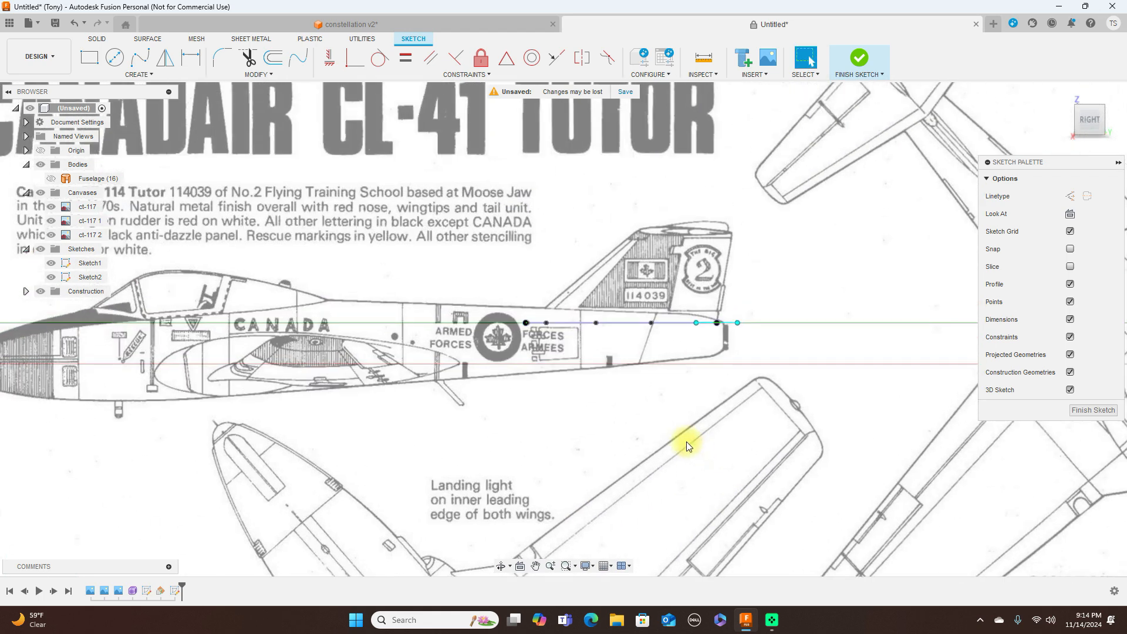
scroll(688, 448, "up", 2)
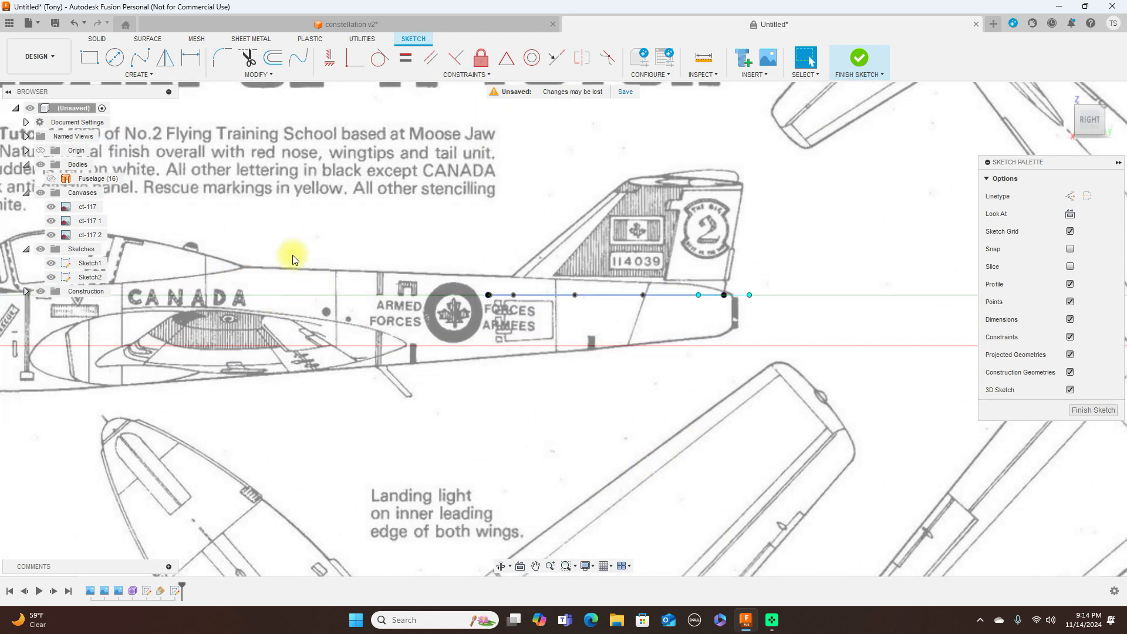
left_click(865, 61)
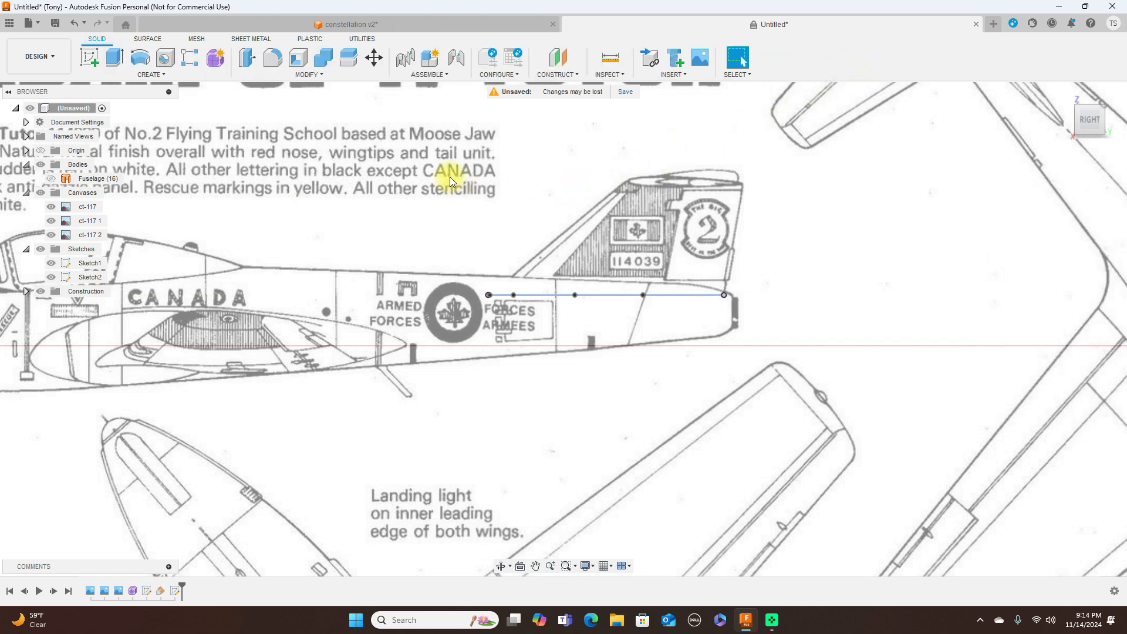
Step: Start a new sketch on the vertical side-view plane for the fin's leading and trailing edges
left_click(89, 57)
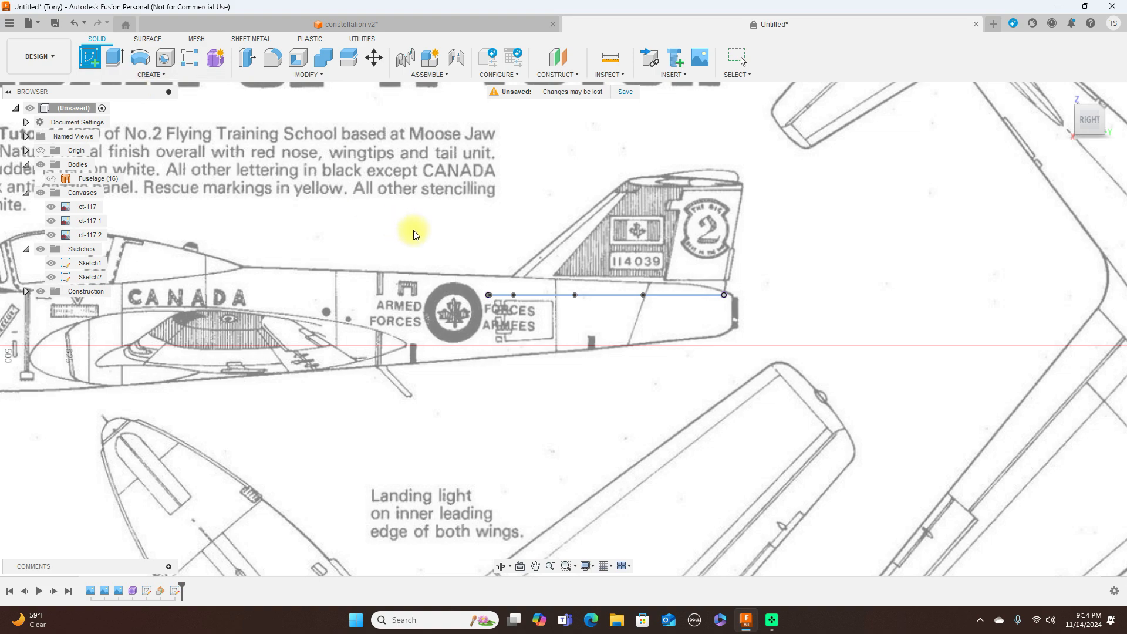
left_click(429, 235)
middle_click_drag(830, 390, 23, 267)
scroll(532, 291, "up", 5)
middle_click_drag(533, 269, 546, 586)
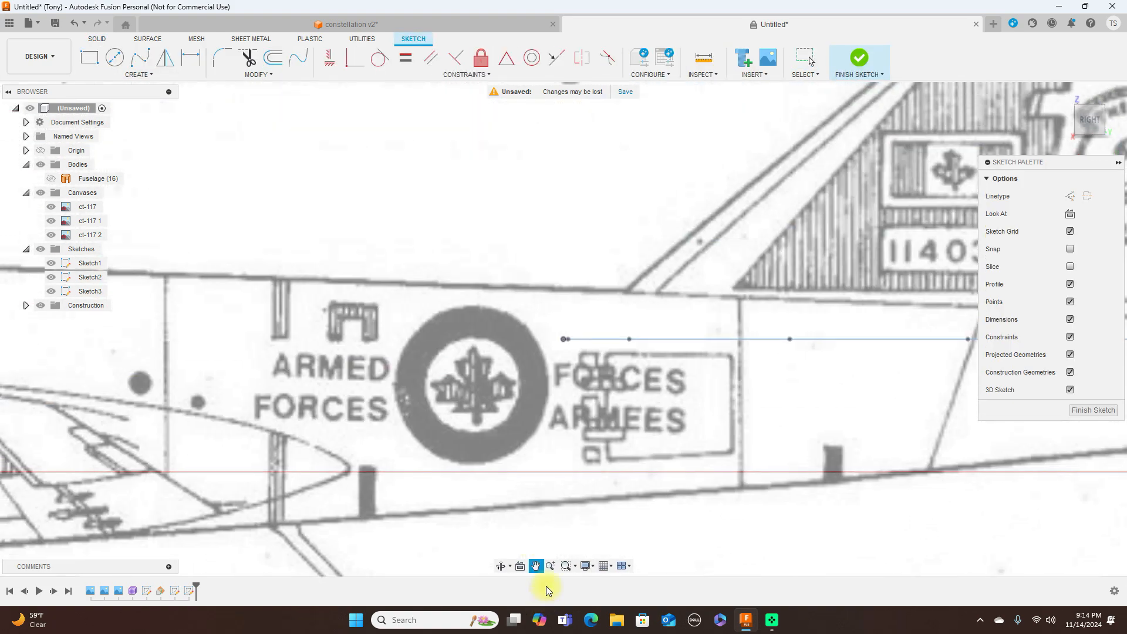
scroll(562, 495, "up", 1)
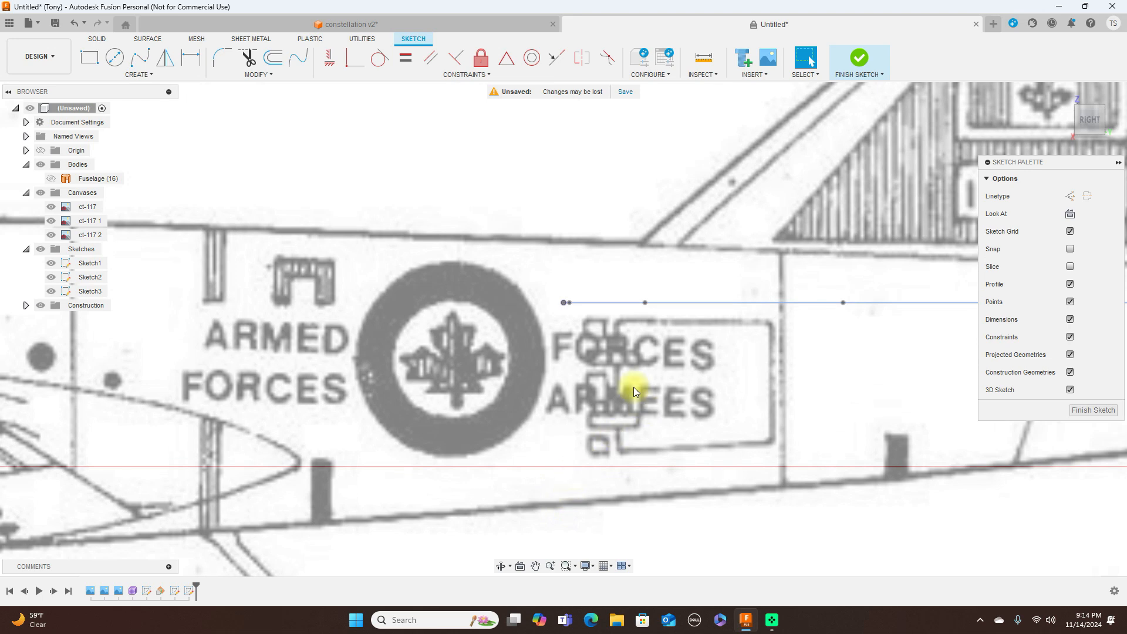
Step: Draw a line about 372 mm long at about 39.3° from the base airfoil's front point to the fin's upper leading corner
key("l")
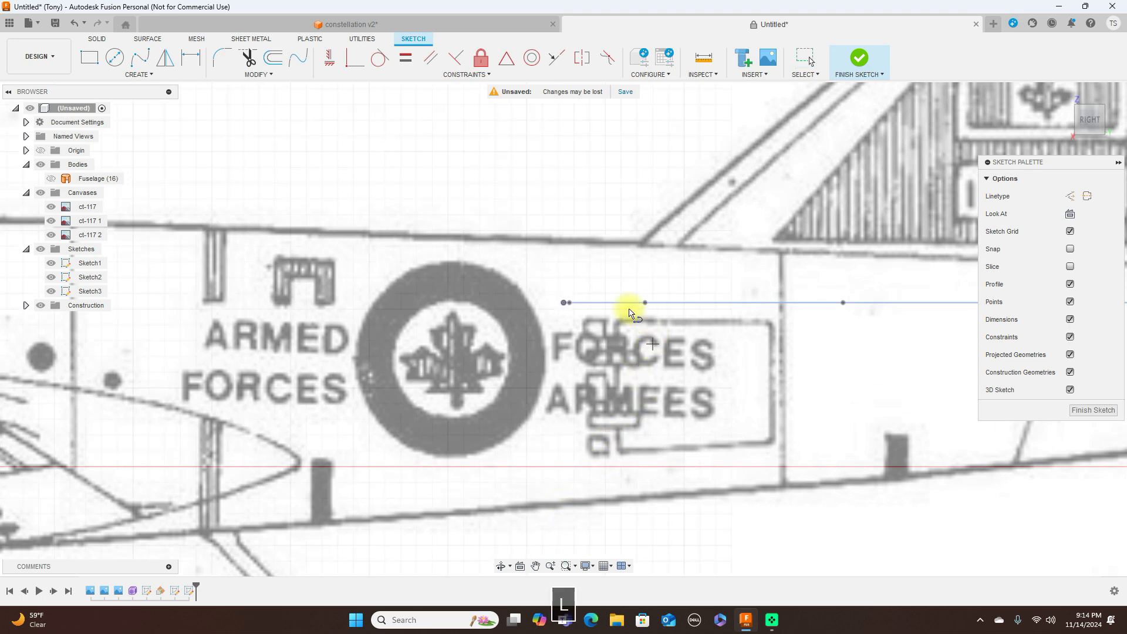
left_click(563, 304)
scroll(559, 303, "down", 1)
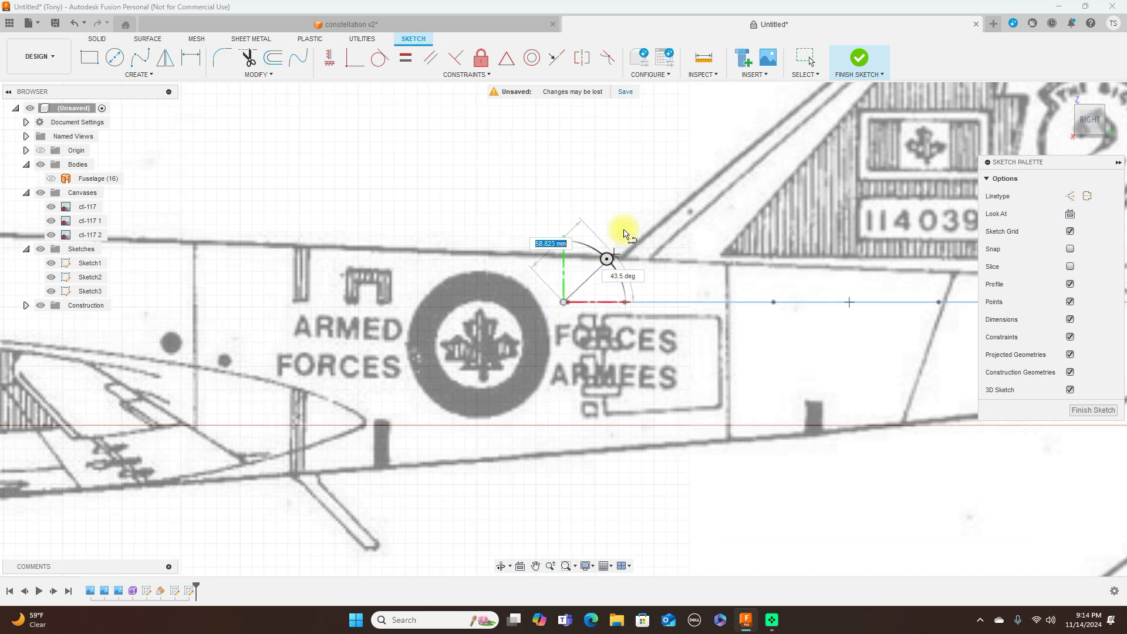
middle_click_drag(523, 323, 335, 479)
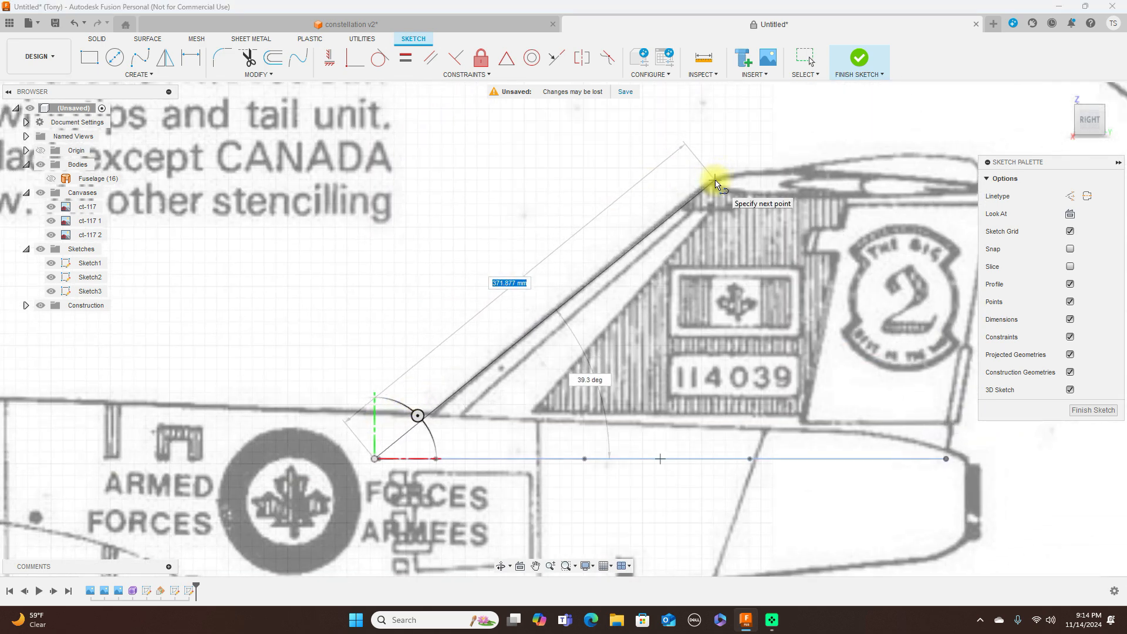
left_click(714, 183)
right_click(714, 184)
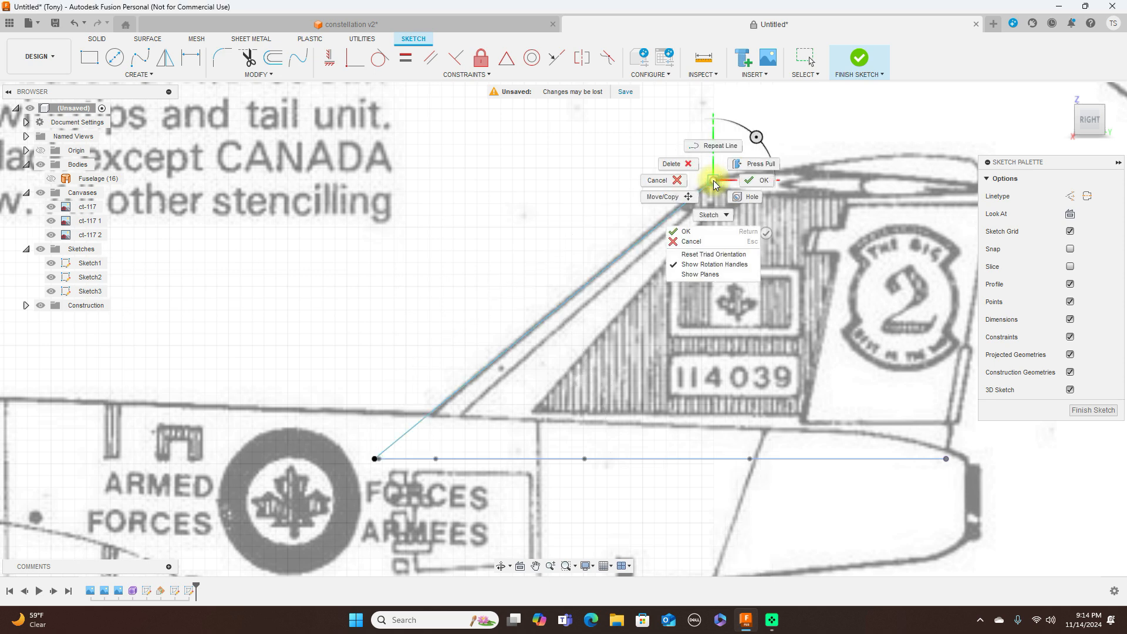
left_click(752, 181)
Step: Draw a line about 233 mm long at about 80.5° from the base airfoil's rear point to the fin's upper trailing corner
scroll(746, 182, "down", 4)
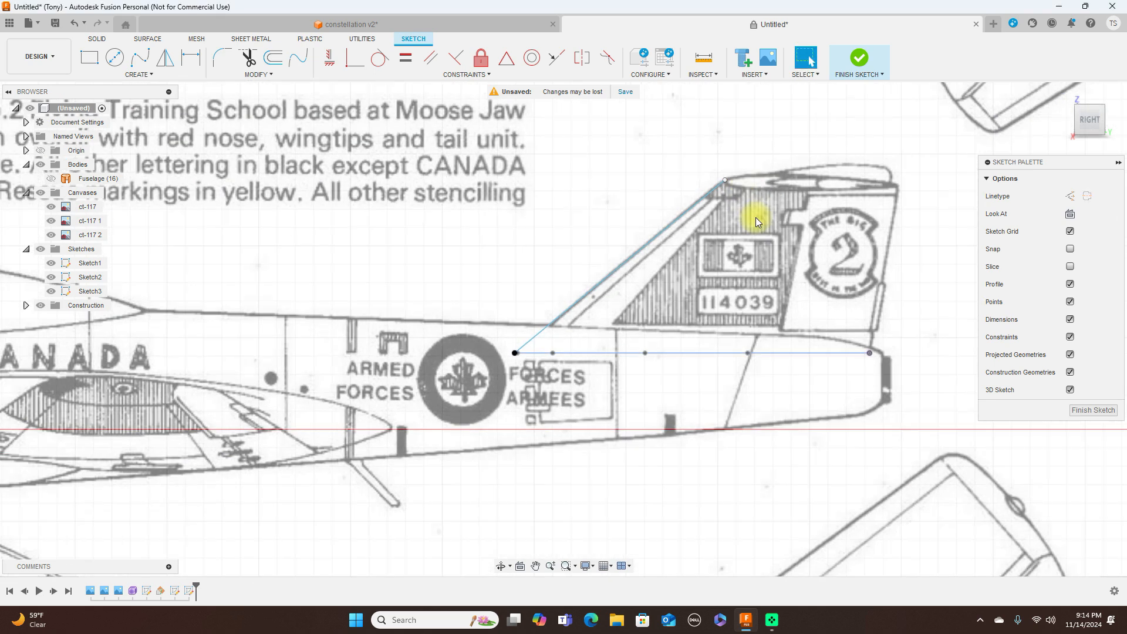
left_click_drag(778, 242, 597, 235)
key("l")
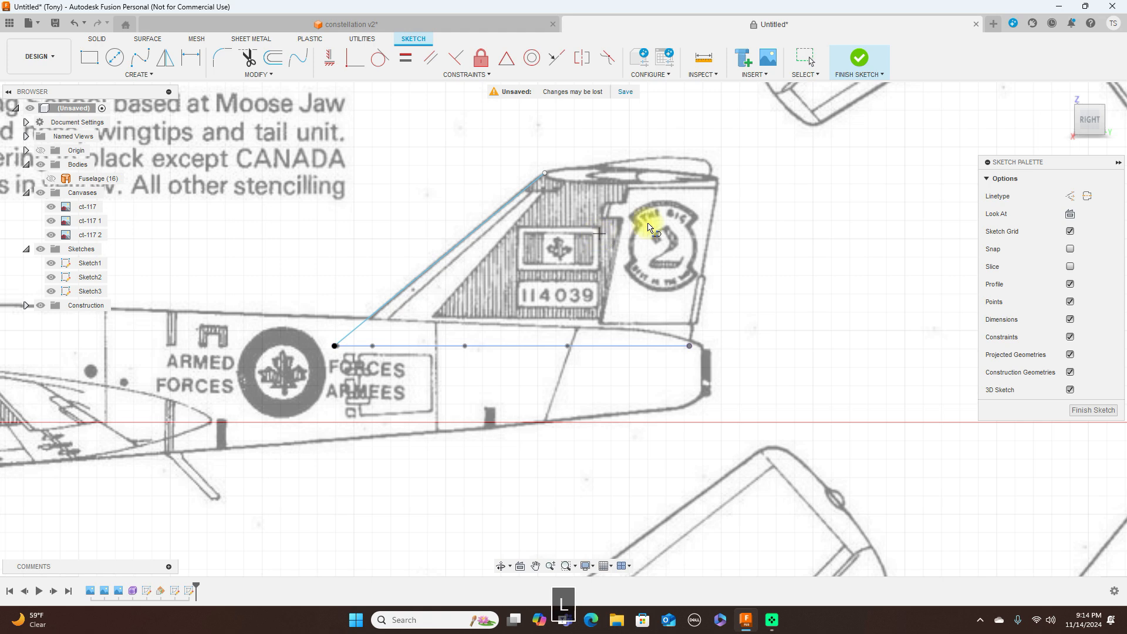
left_click(689, 346)
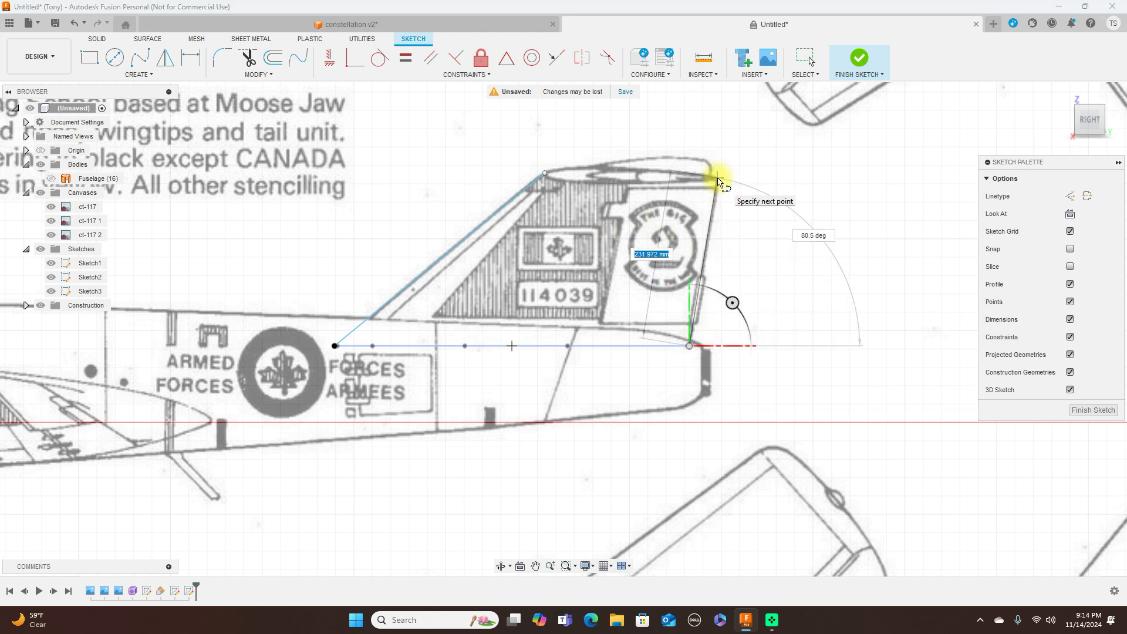
scroll(720, 185, "up", 2)
scroll(721, 183, "up", 2)
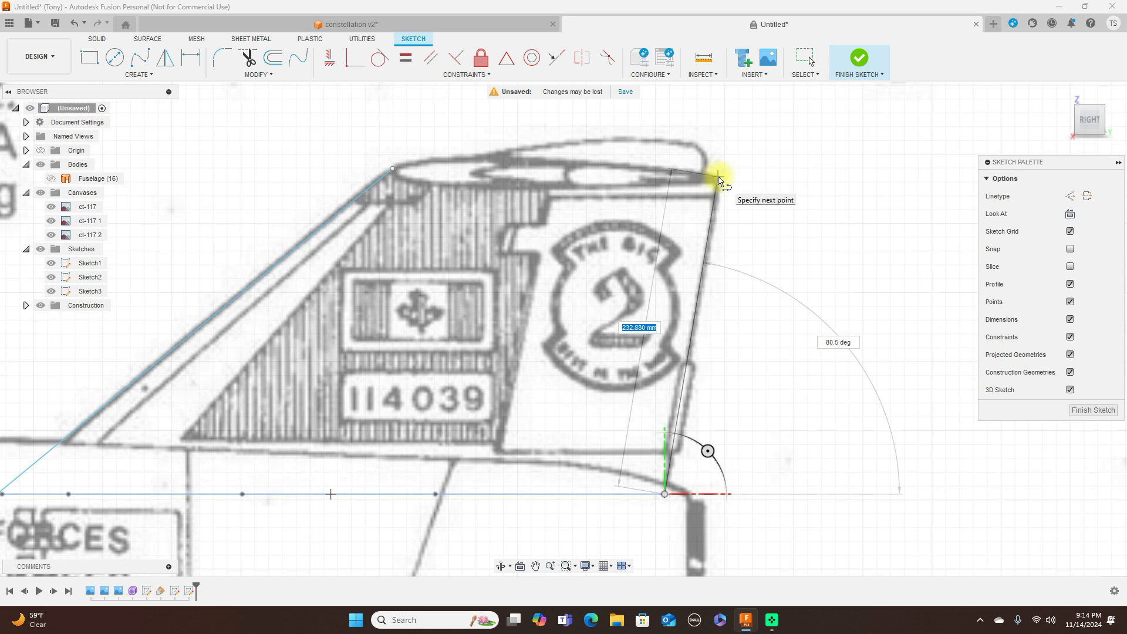
left_click(719, 180)
right_click(721, 180)
left_click(763, 170)
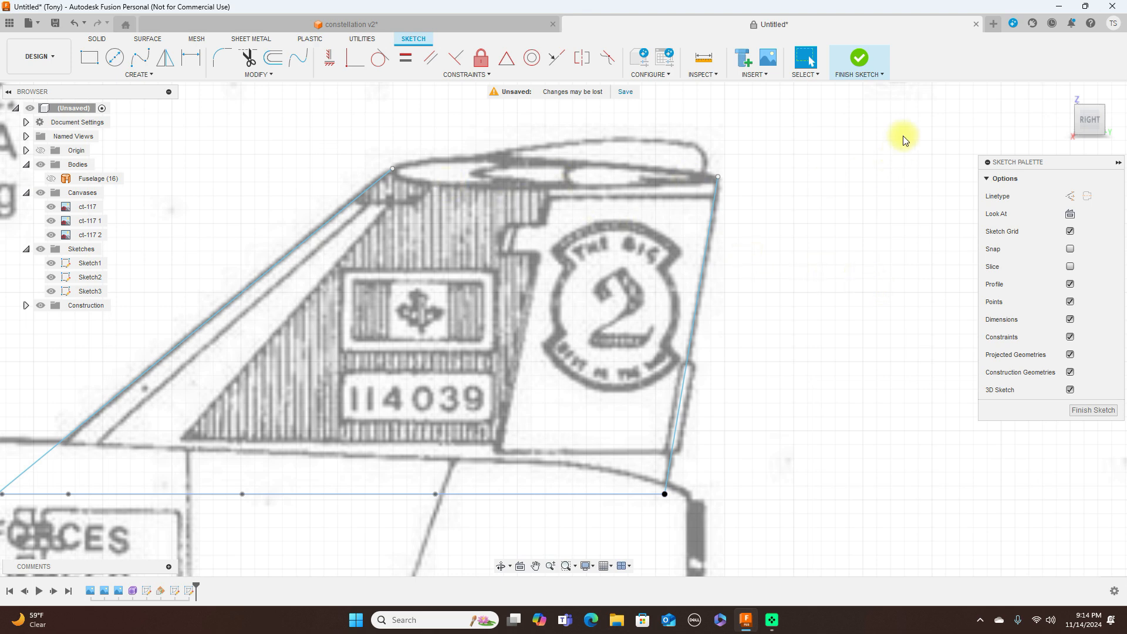
Step: Finish the fin edge sketch and tilt the view to an oblique angle showing the base airfoil and both edge lines
left_click(860, 58)
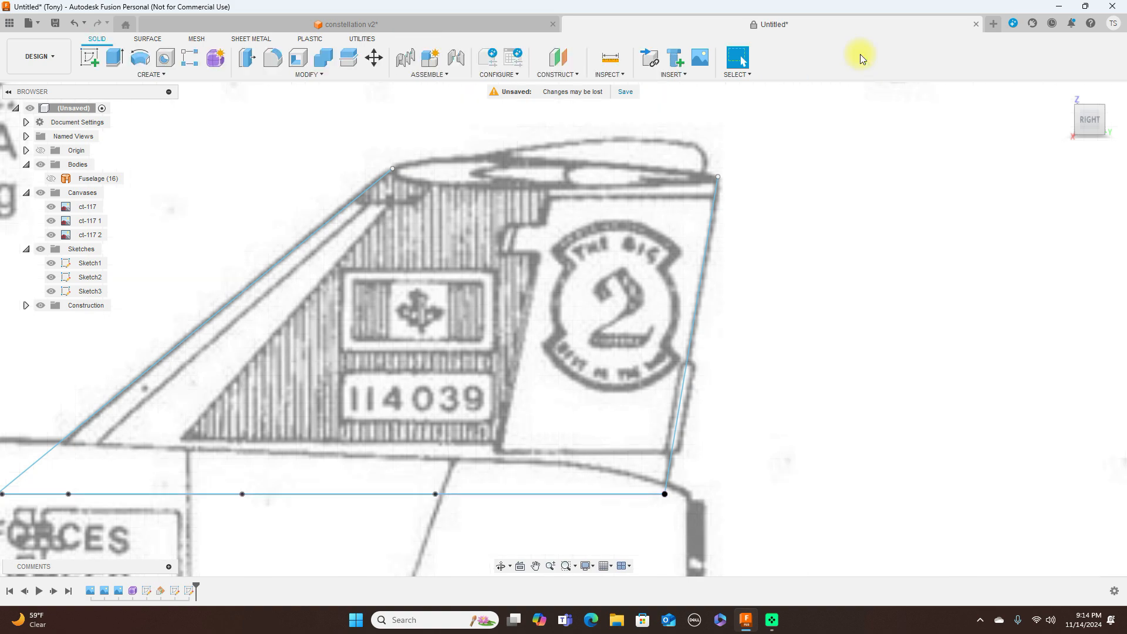
scroll(773, 255, "down", 3)
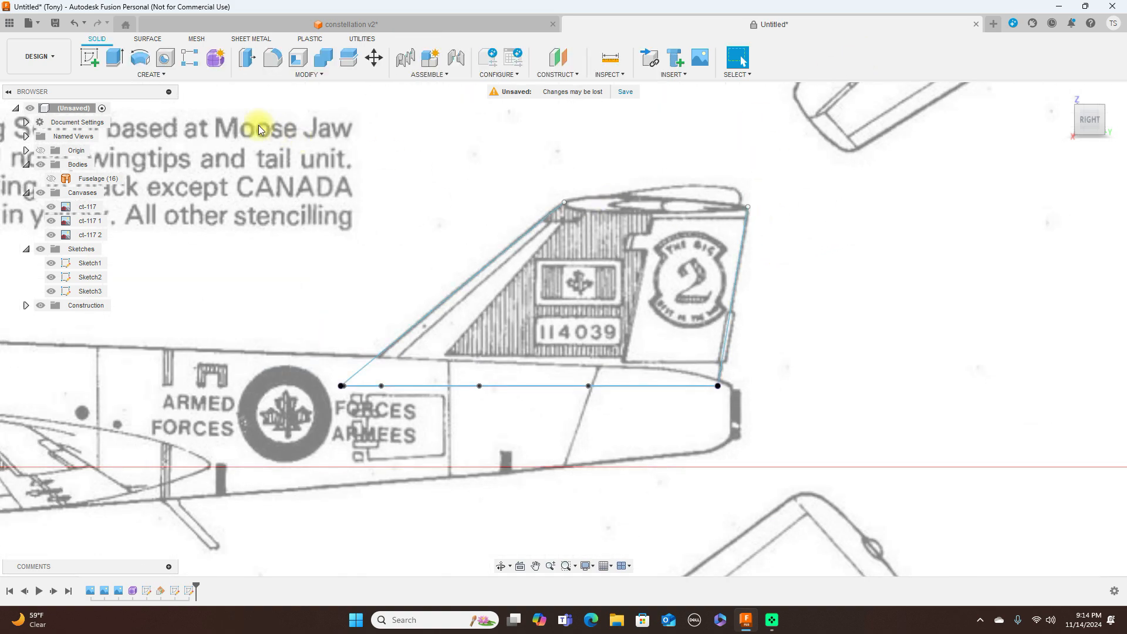
left_click(1096, 110)
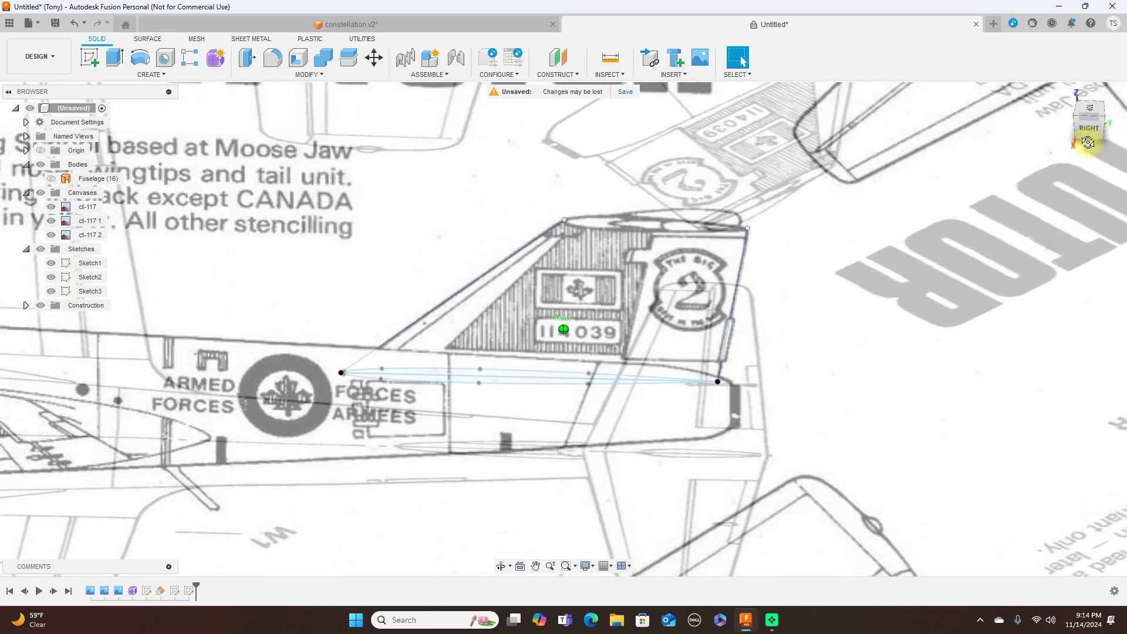
Step: Start a Path + Guide Rail sweep using both halves of the airfoil at the fin root as the profile
left_click(159, 74)
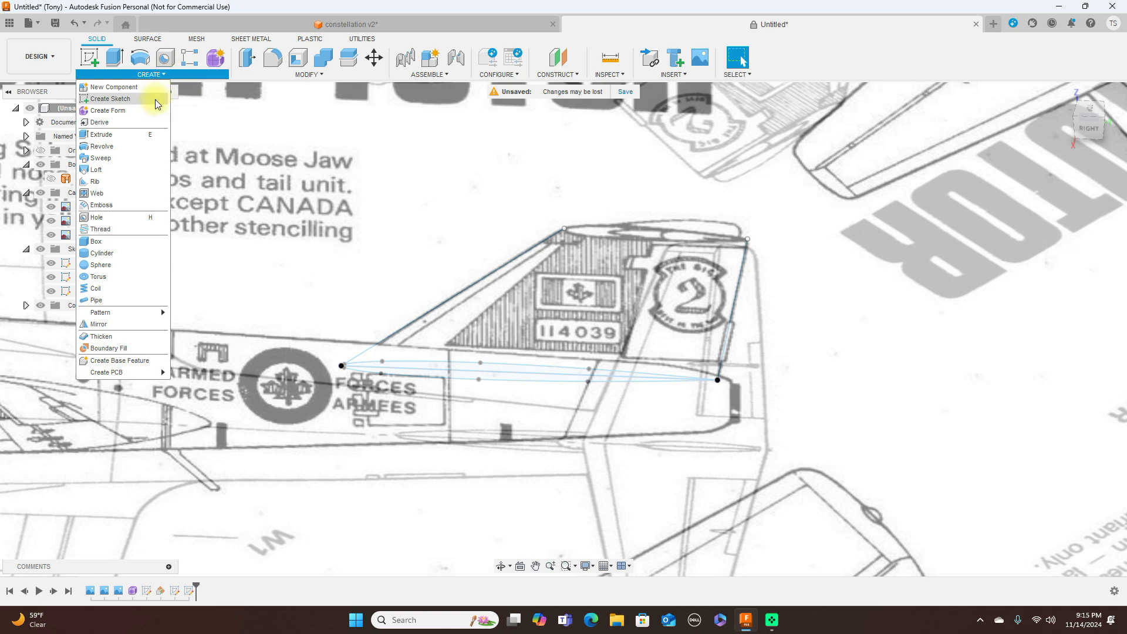
left_click(117, 158)
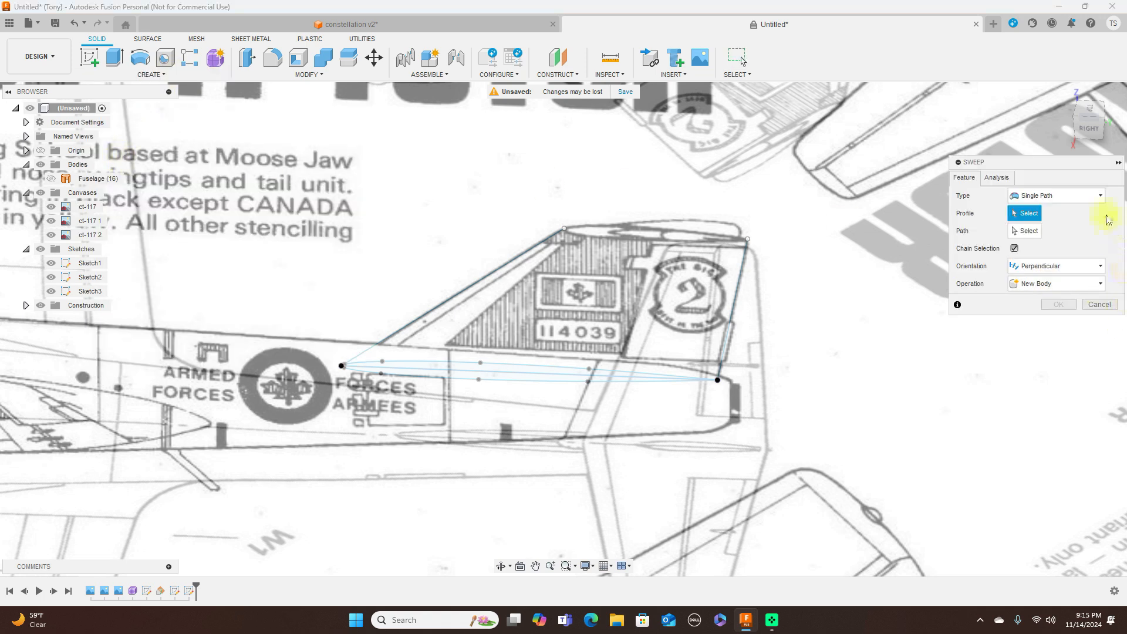
left_click(1091, 196)
left_click(1054, 222)
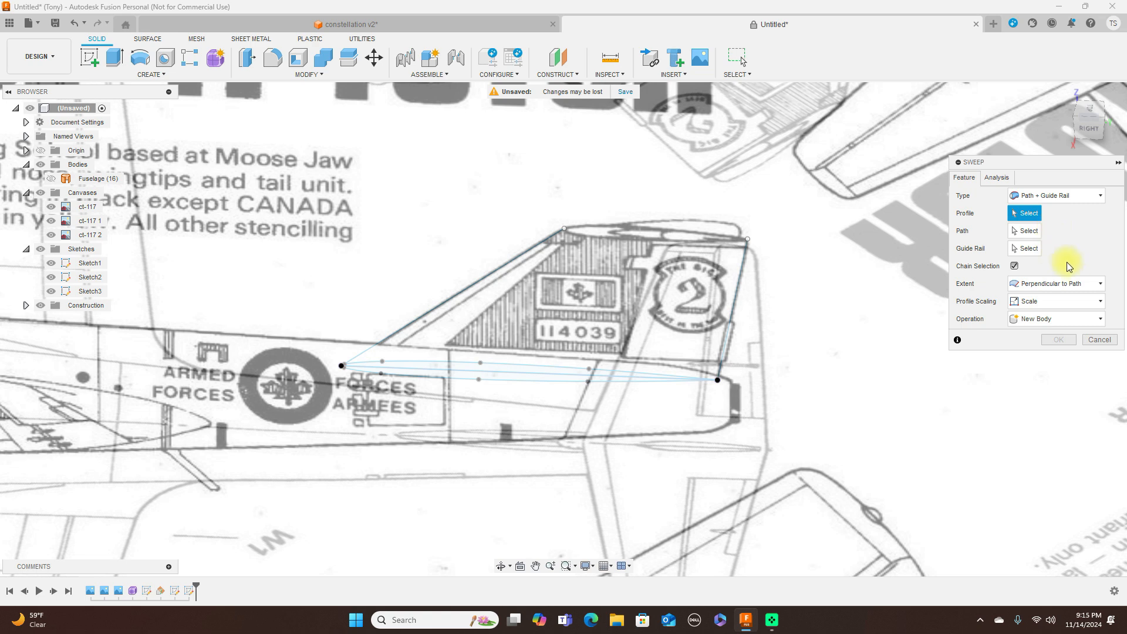
left_click(1078, 284)
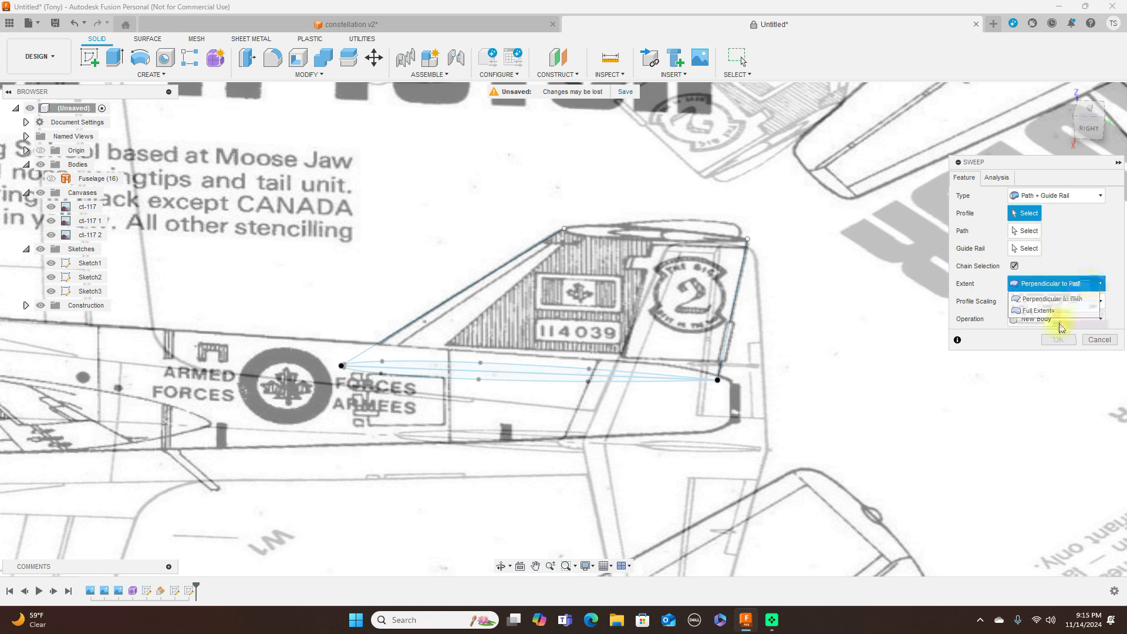
left_click(908, 284)
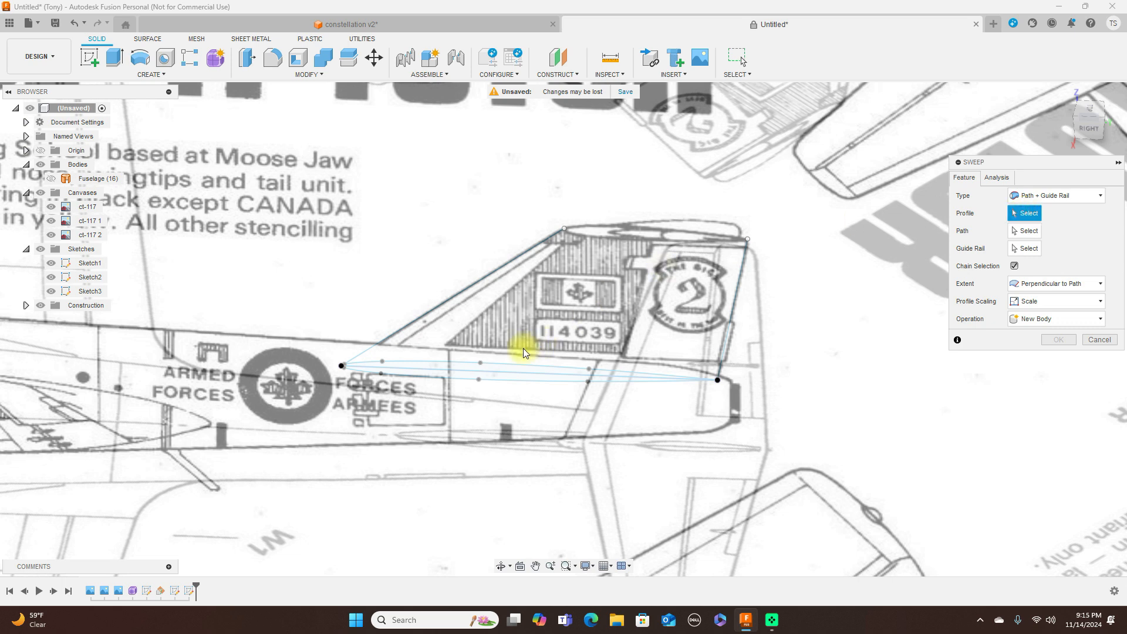
scroll(499, 359, "up", 2)
left_click(496, 370)
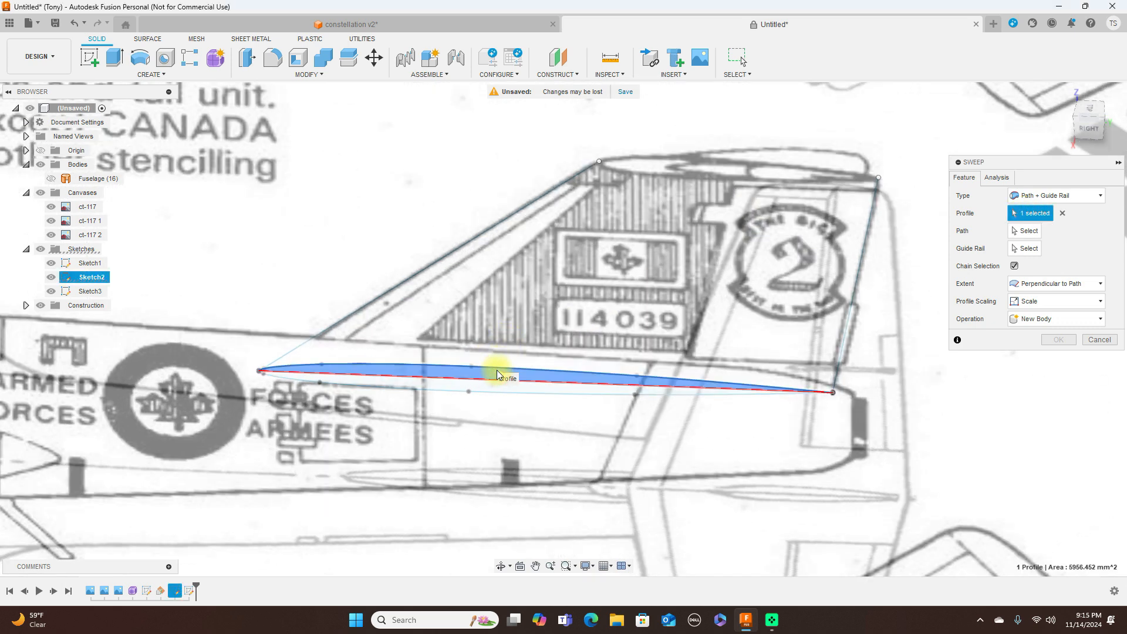
left_click(492, 387)
Step: Try the fin's leading edge line as the sweep path and the trailing edge line as the guide rail
left_click(1024, 231)
left_click(455, 250)
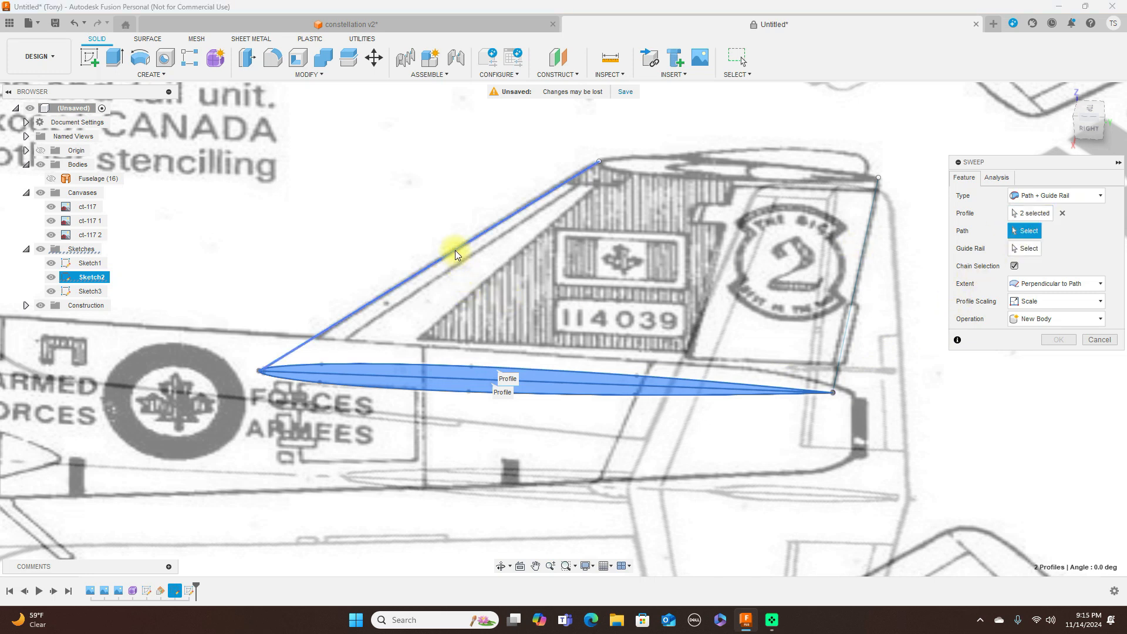
left_click(1025, 248)
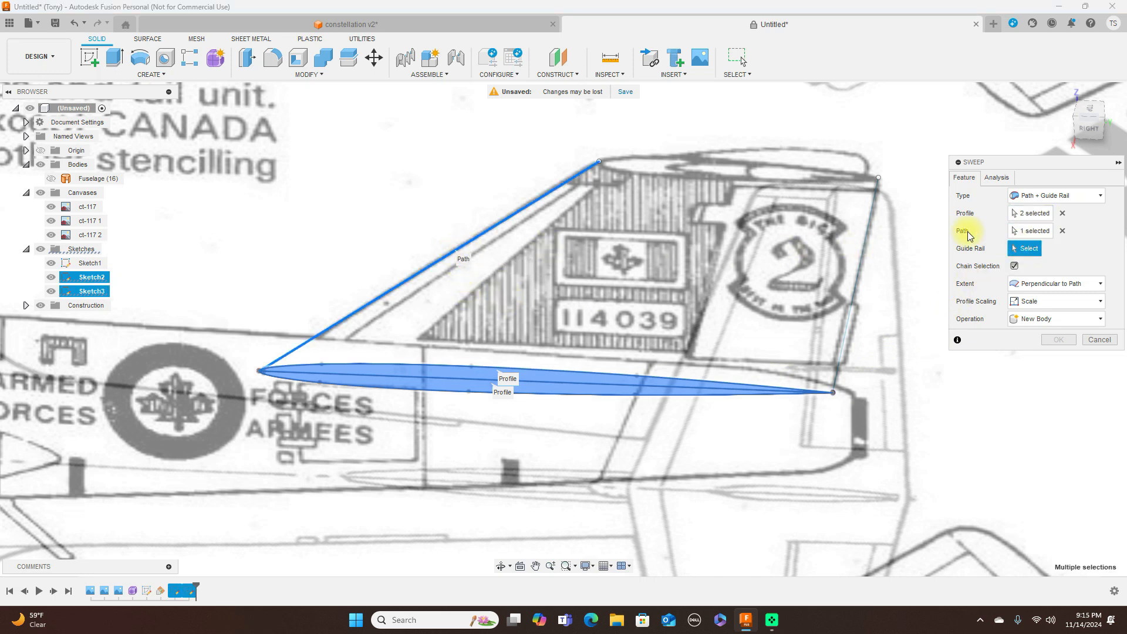
left_click(863, 252)
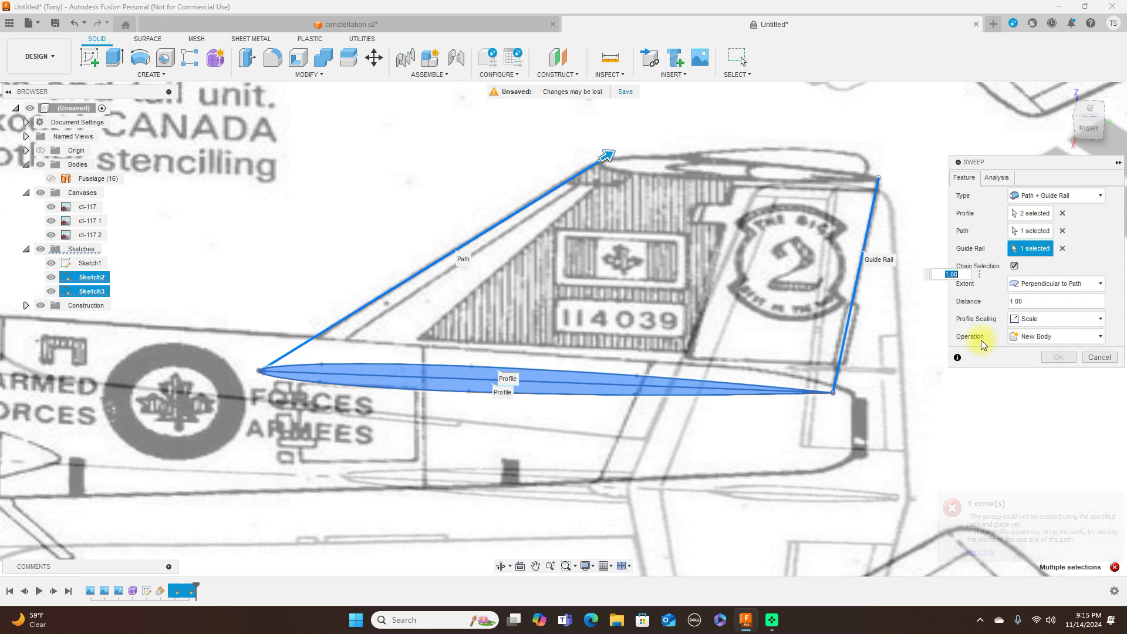
Step: Clear the sweep's path and guide rail, then use the fin's trailing edge line as path and the leading edge line as guide rail
scroll(825, 319, "up", 2)
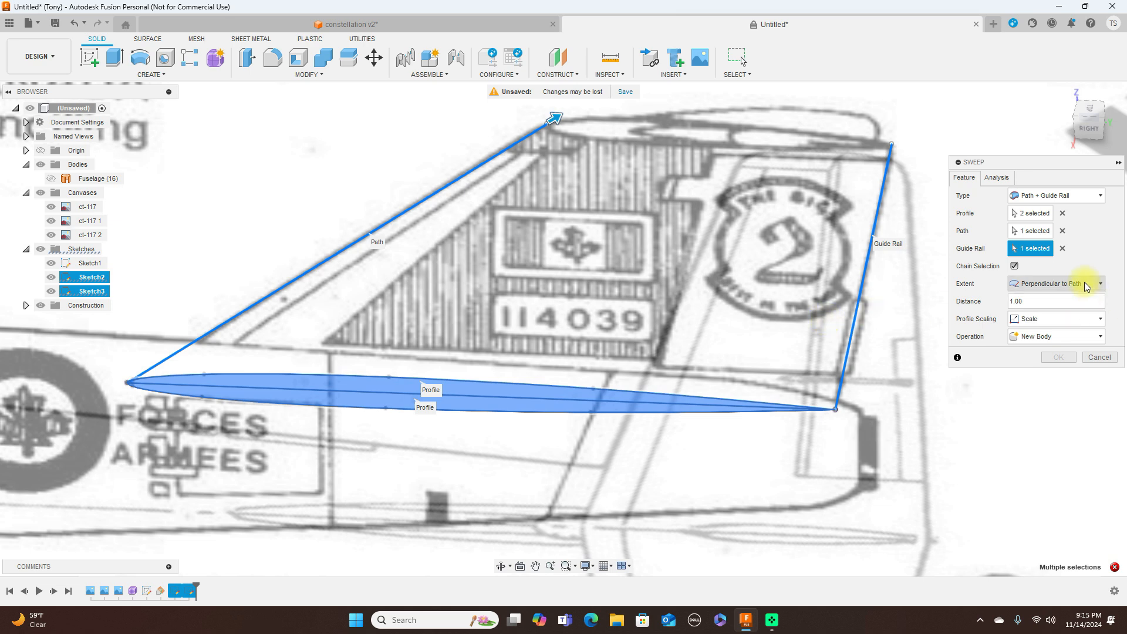
left_click(1063, 230)
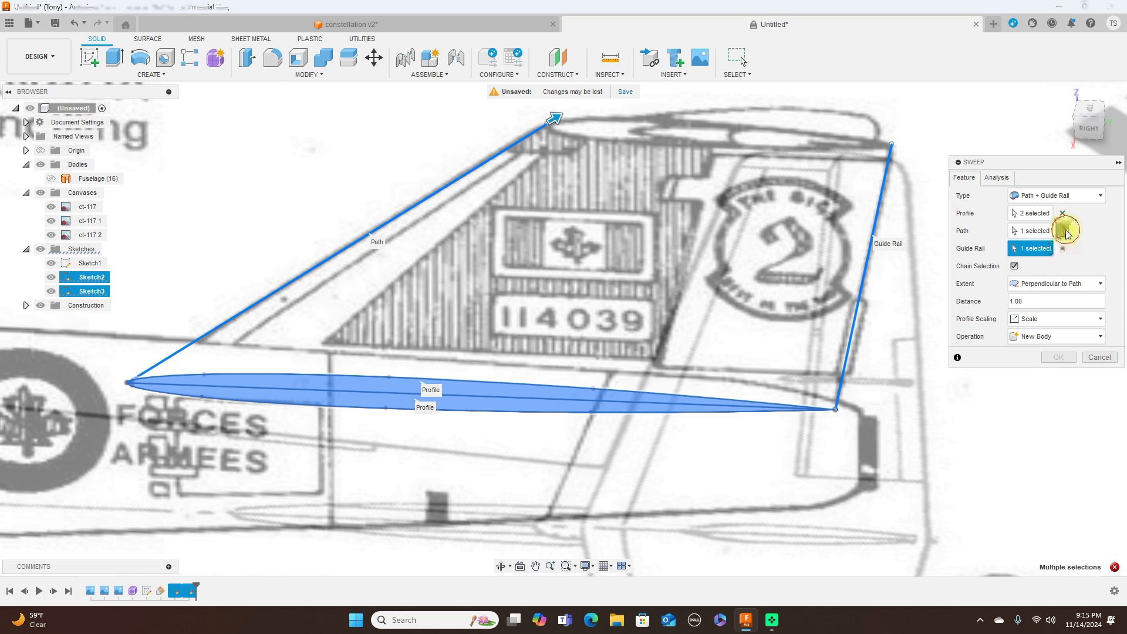
left_click(1065, 249)
left_click(1033, 231)
left_click(867, 266)
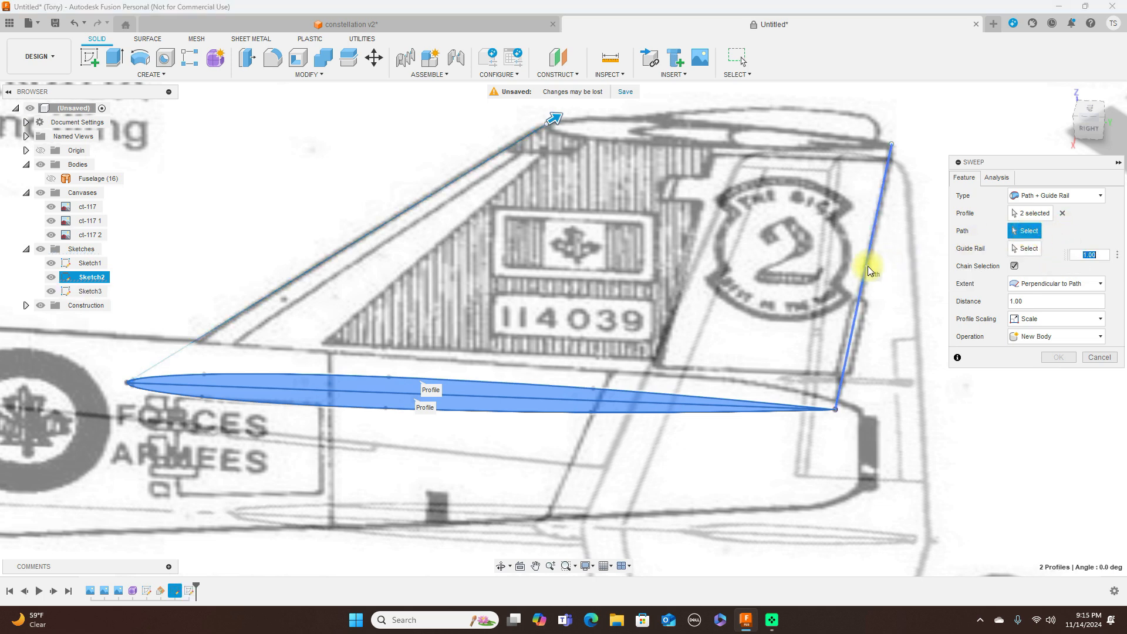
left_click(1032, 249)
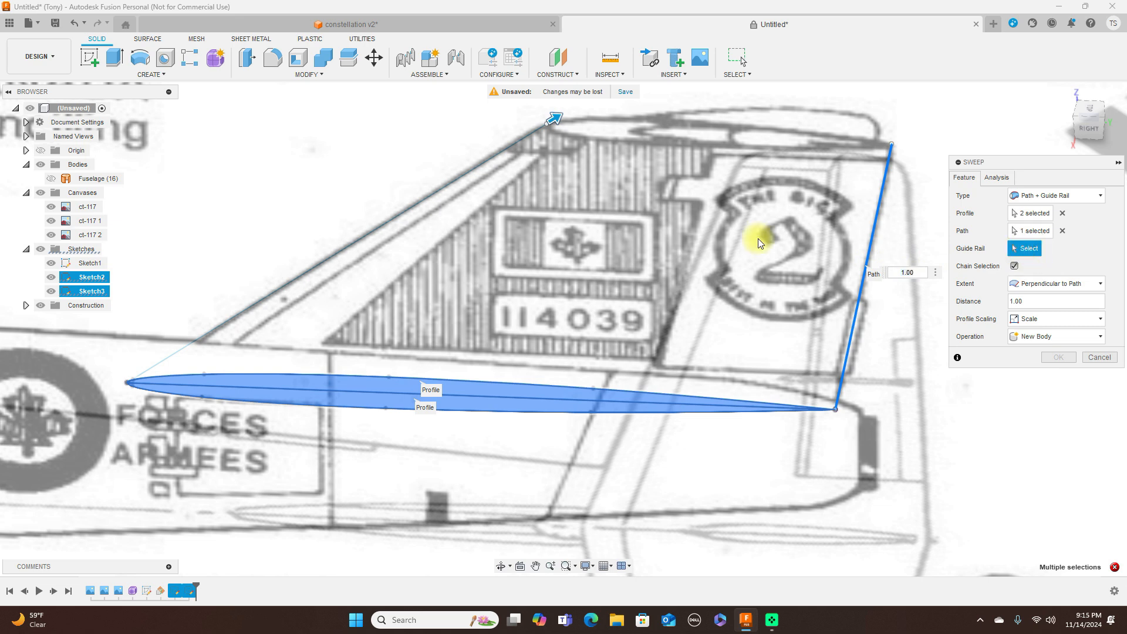
left_click(435, 198)
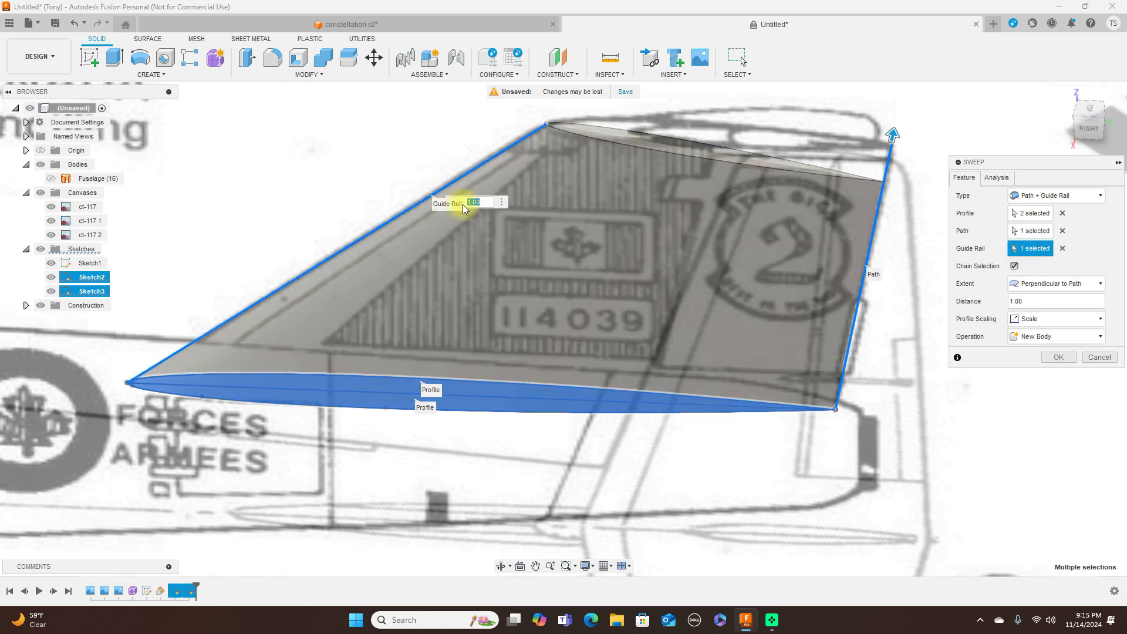
Step: Set the sweep's extent to Full Extents and create the fin as a new body
left_click(1098, 284)
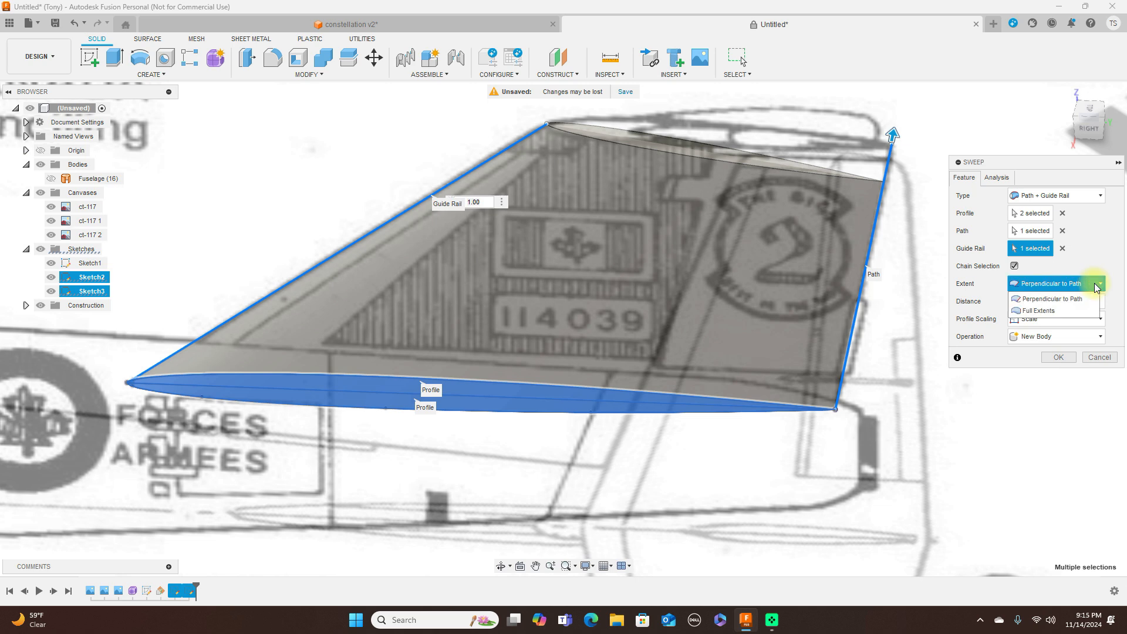
left_click(1042, 311)
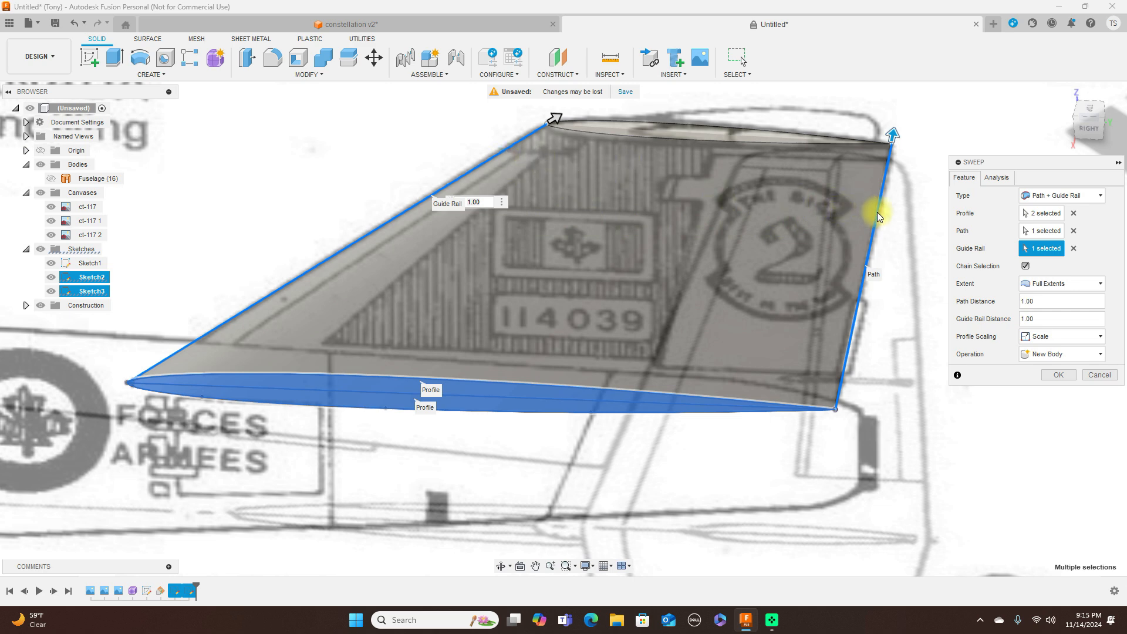
left_click(1060, 375)
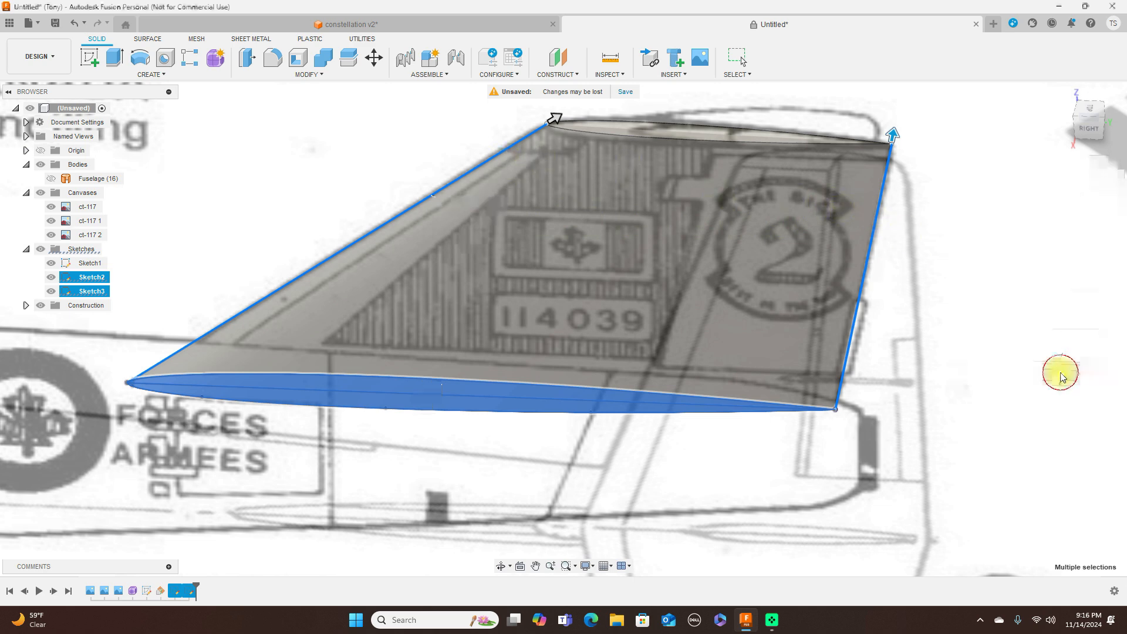
Step: View the model from the right side and show the Fuselage body together with the fin
left_click(1089, 130)
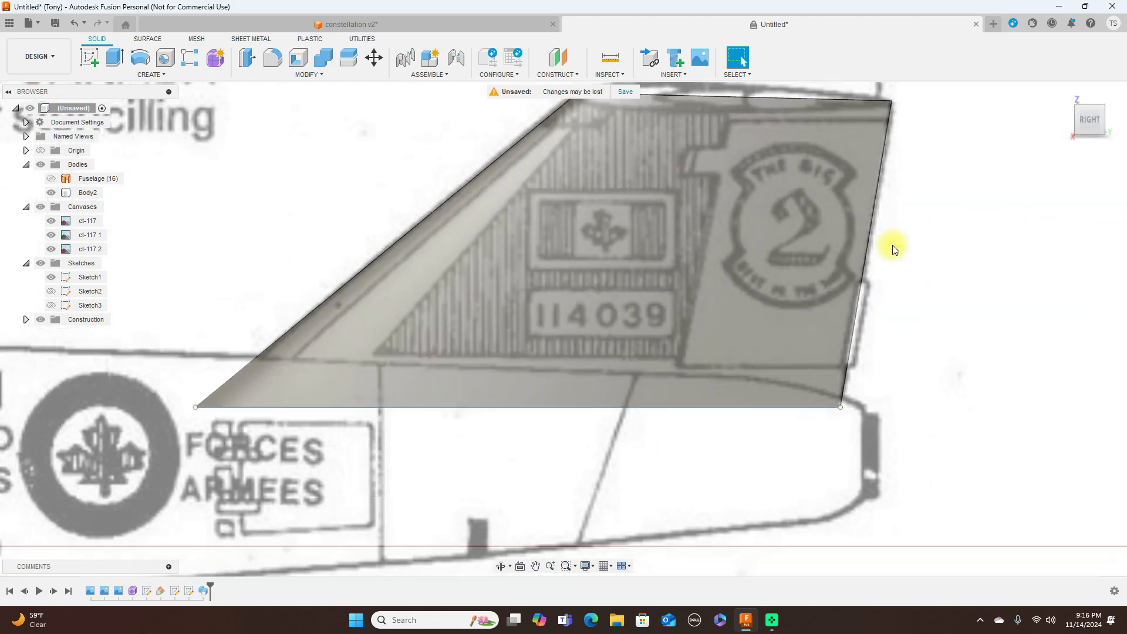
scroll(579, 170, "down", 5)
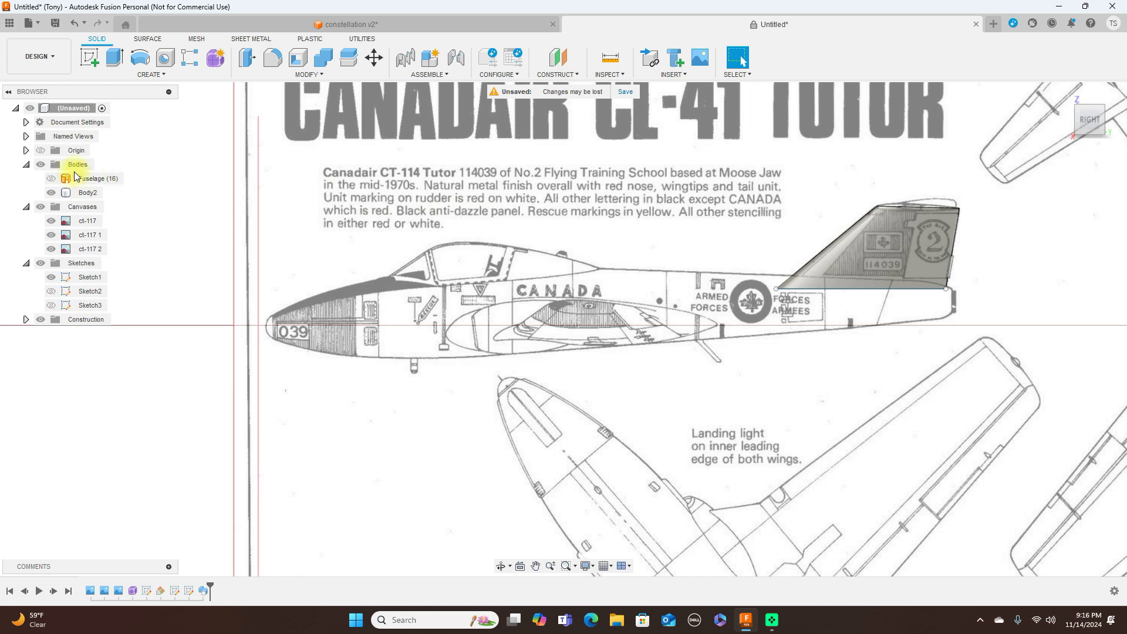
left_click(51, 179)
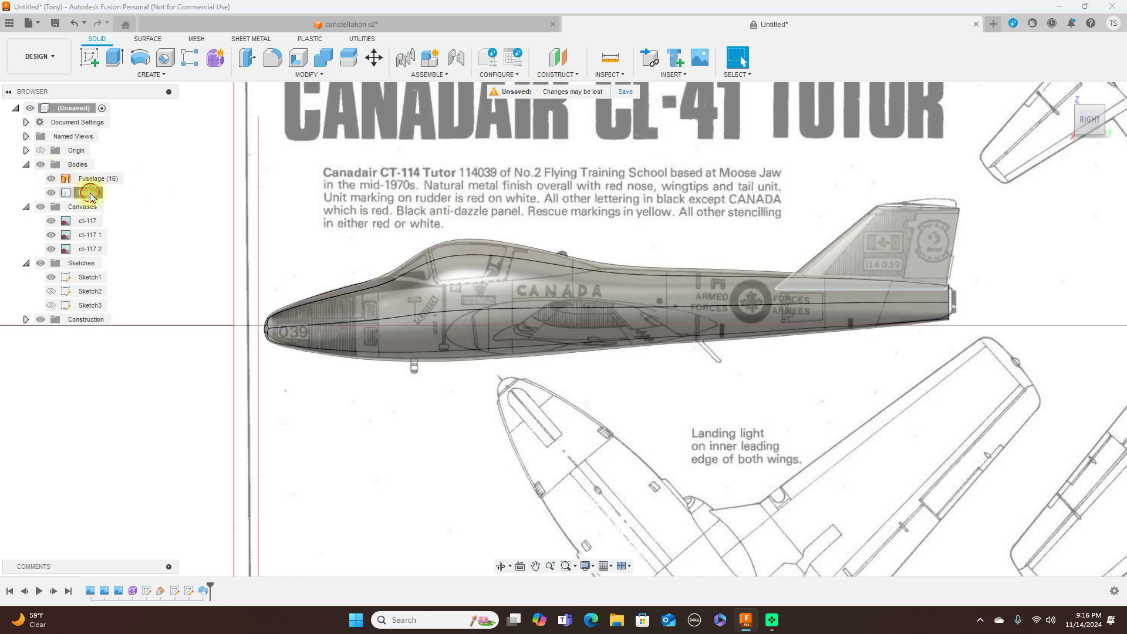
Step: Rename the fin body as Vertical stab
left_click(88, 192)
left_click(91, 197)
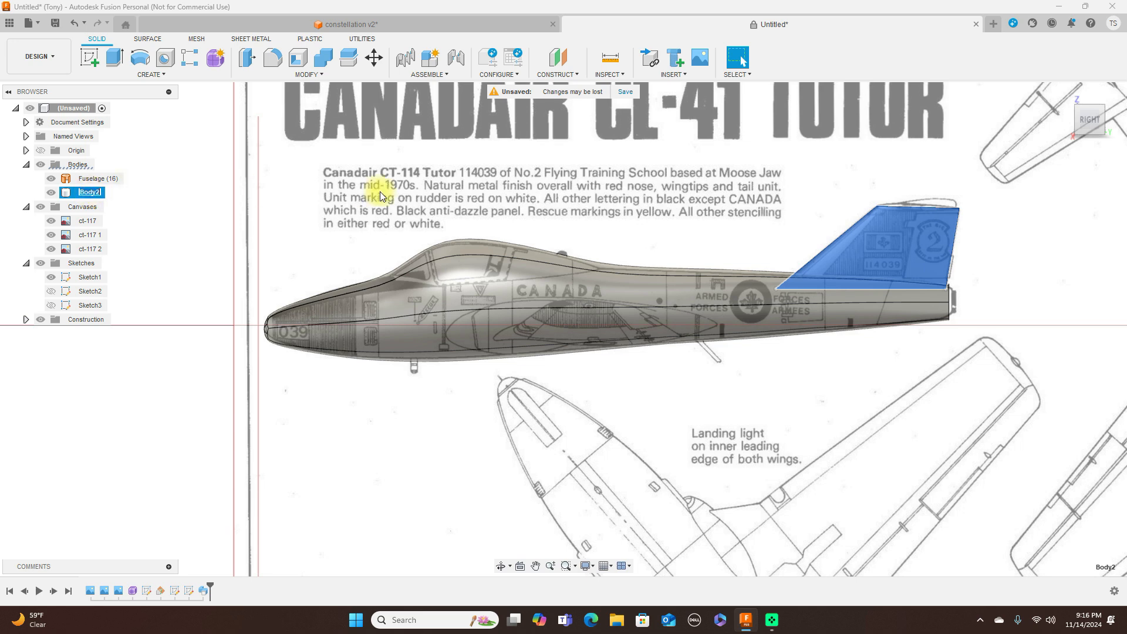
key("BackSpace")
type("Ver")
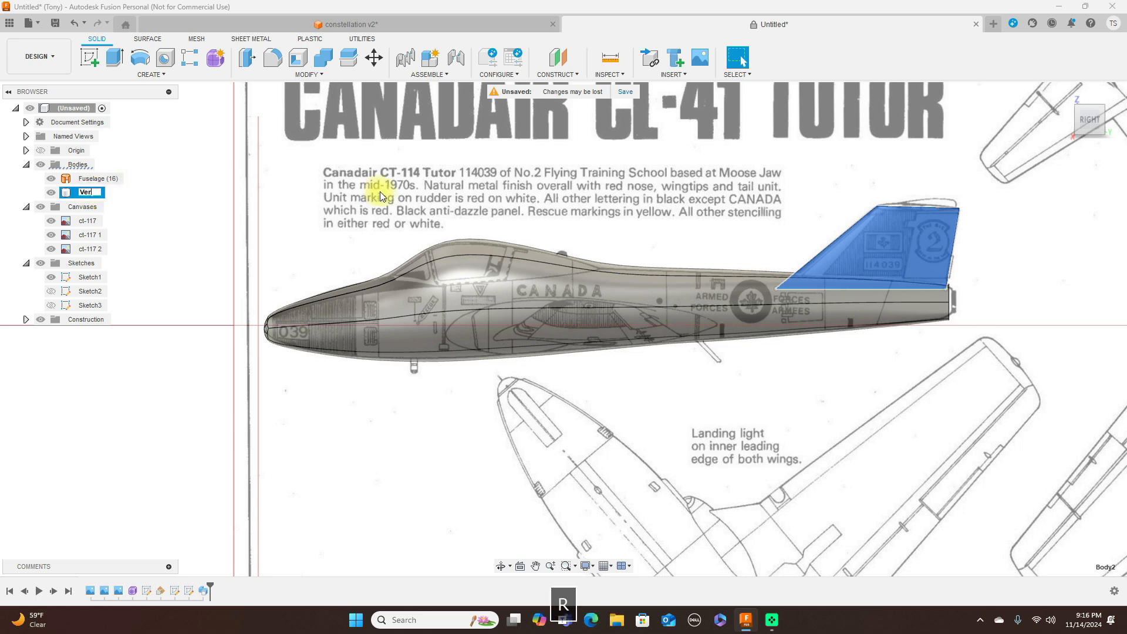
type("tical stab")
key("Return")
left_click(524, 145)
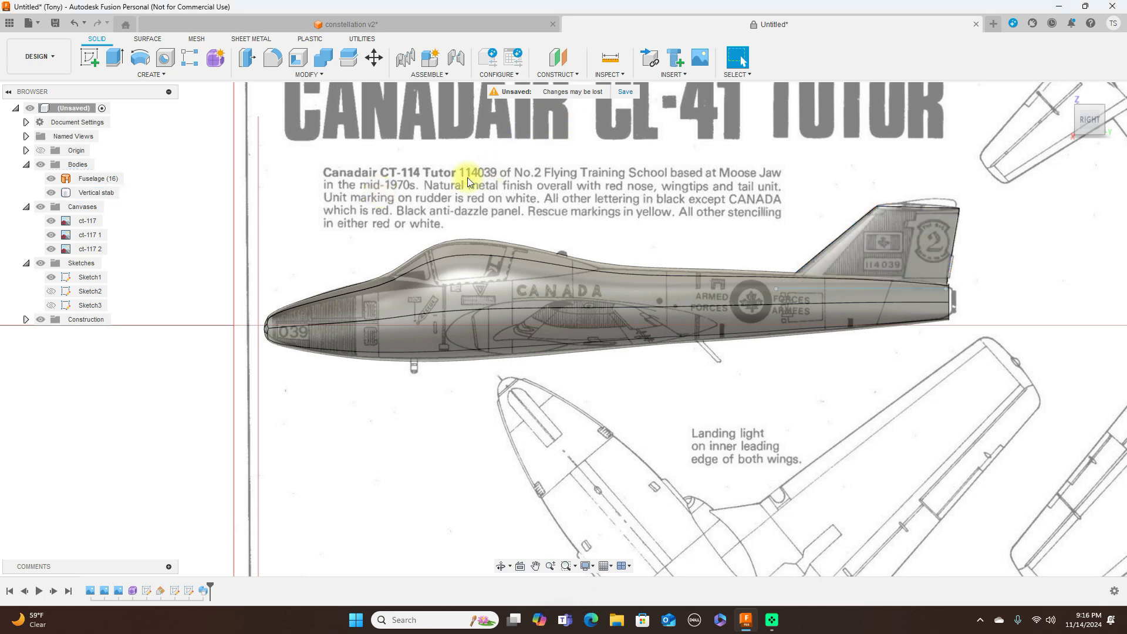
Step: Hide all canvases and sketches, switch the display to shaded without edges, and inspect the fin and fuselage from several angles
scroll(387, 191, "up", 2)
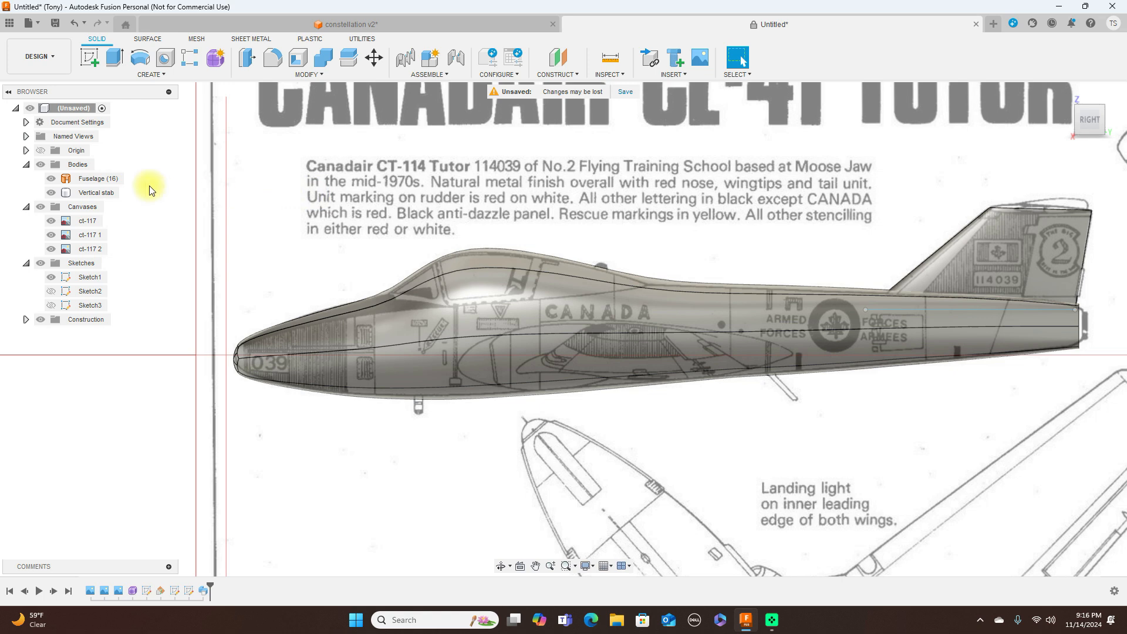
left_click(43, 206)
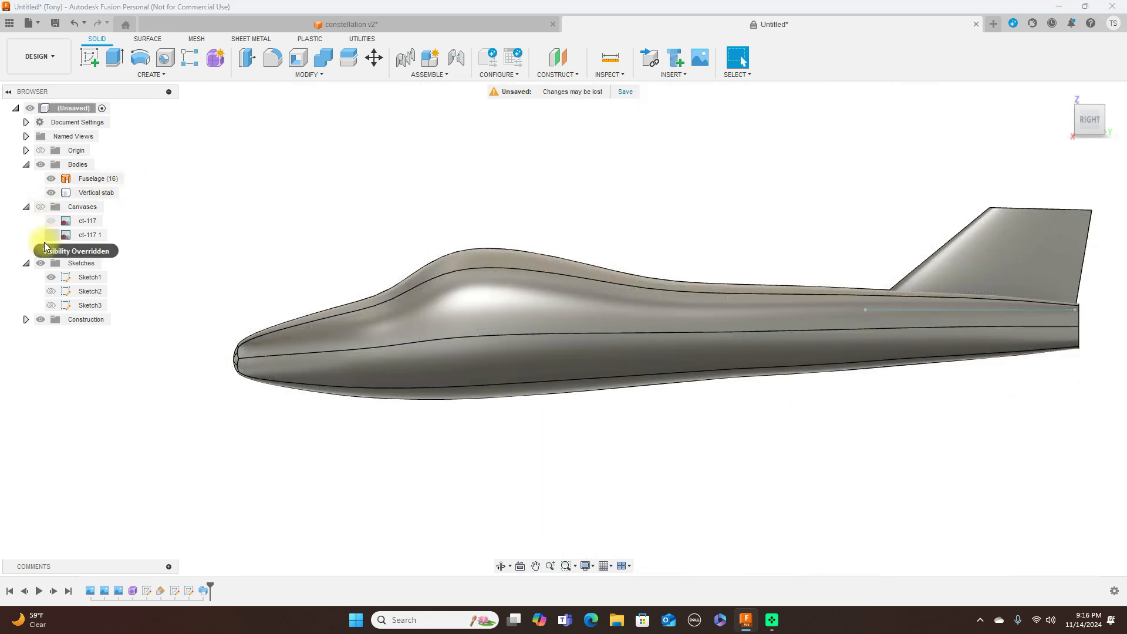
left_click(40, 263)
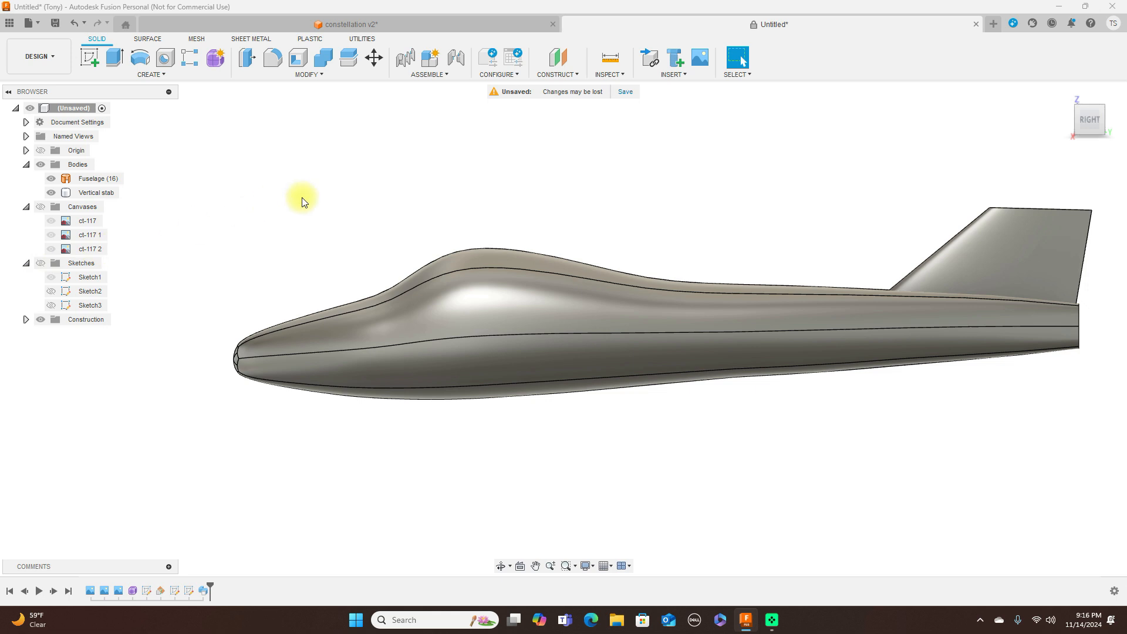
key("ctrl+4")
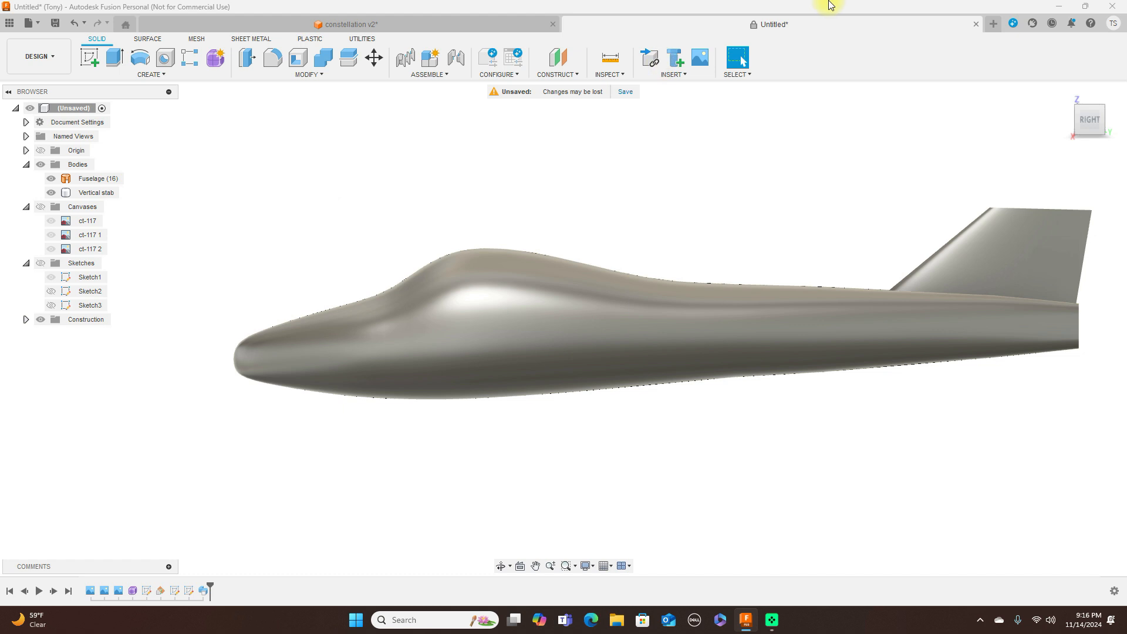
left_click(1079, 109)
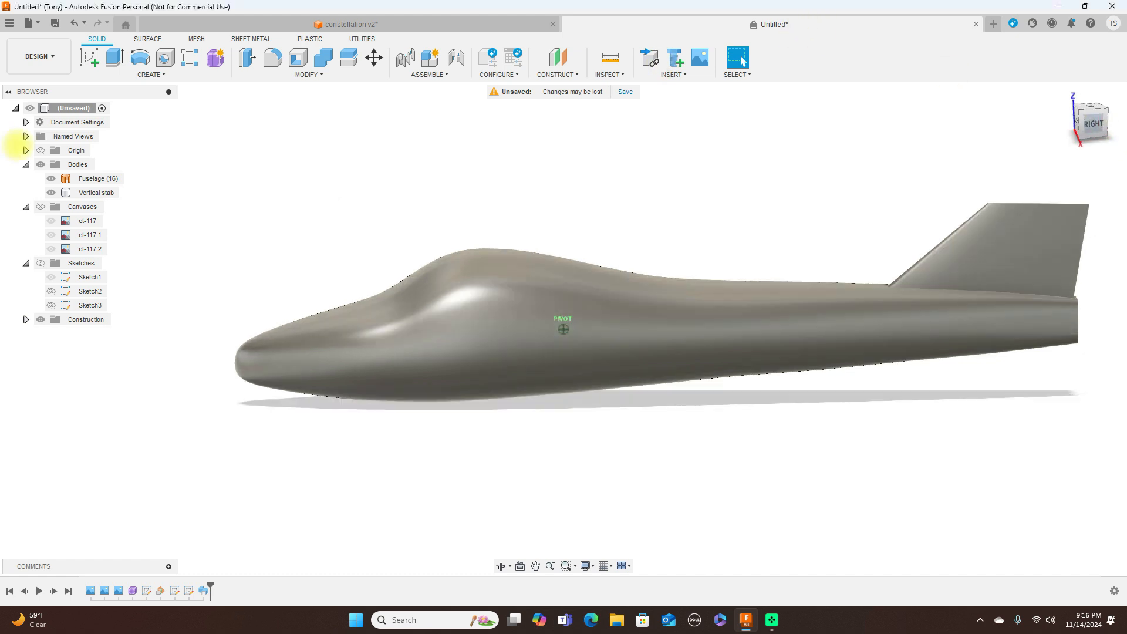
mouse_move(104, 145)
middle_mouse_down("shift")
mouse_move(184, 128)
mouse_move(93, 106)
mouse_move(1060, 56)
mouse_move(1019, 82)
mouse_move(976, 143)
mouse_move(938, 153)
mouse_move(1080, 160)
mouse_move(1090, 205)
mouse_move(1079, 123)
middle_mouse_up("shift")
left_click(1086, 122)
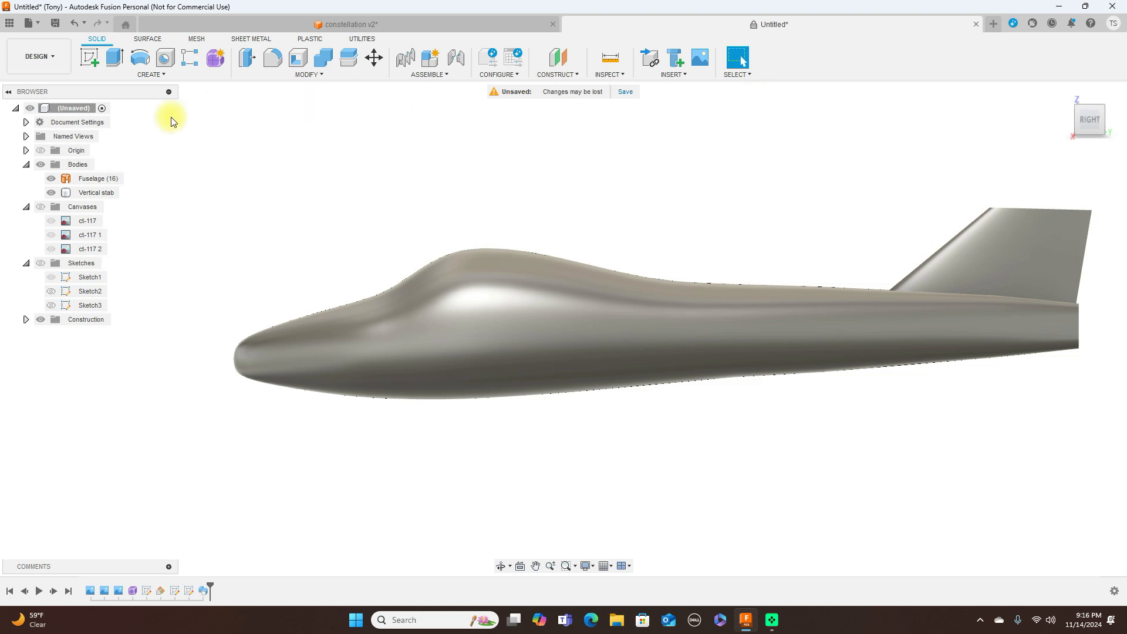
Step: Show the reference canvases again and hide the Vertical stab and Fuselage bodies to expose the tail drawing
left_click(39, 206)
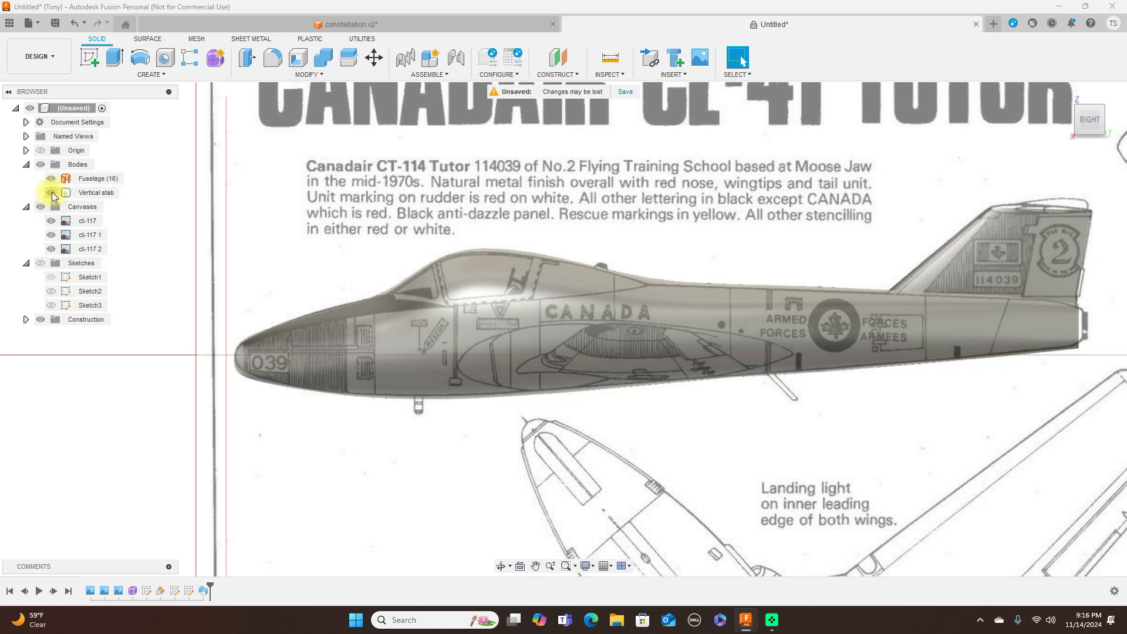
left_click(51, 193)
left_click(52, 179)
scroll(883, 192, "up", 2)
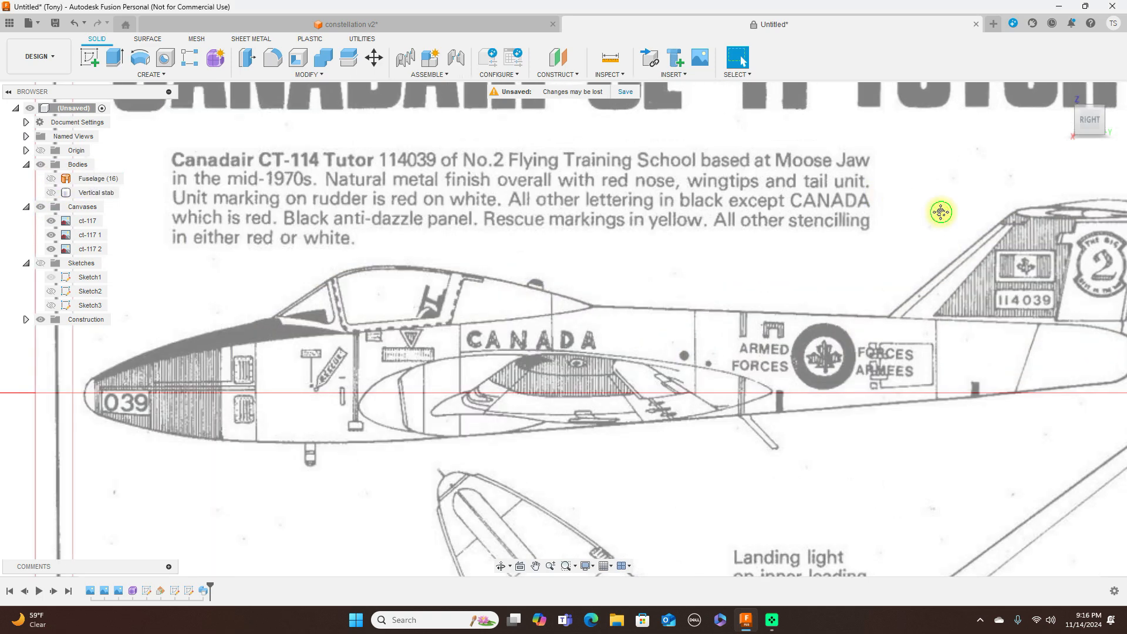
middle_click_drag(937, 209, 546, 209)
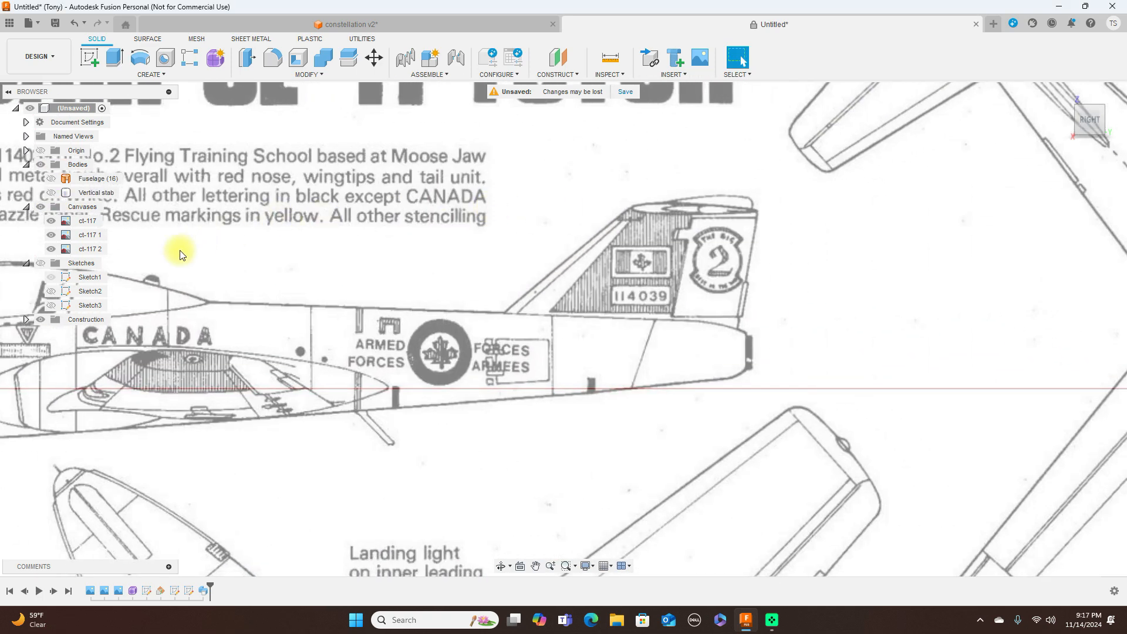
Step: Show the sketches again, including the fin outline in Sketch3 over the tail drawing, leaving Sketch2 hidden
left_click(42, 266)
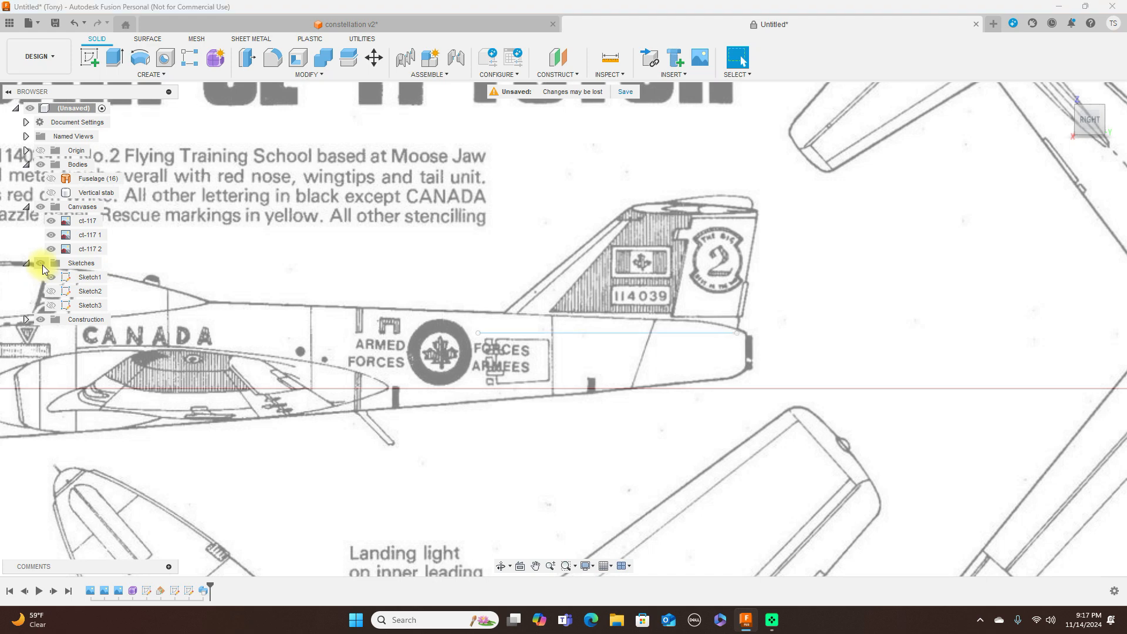
left_click(52, 290)
left_click(52, 290)
left_click(51, 305)
scroll(691, 270, "up", 2)
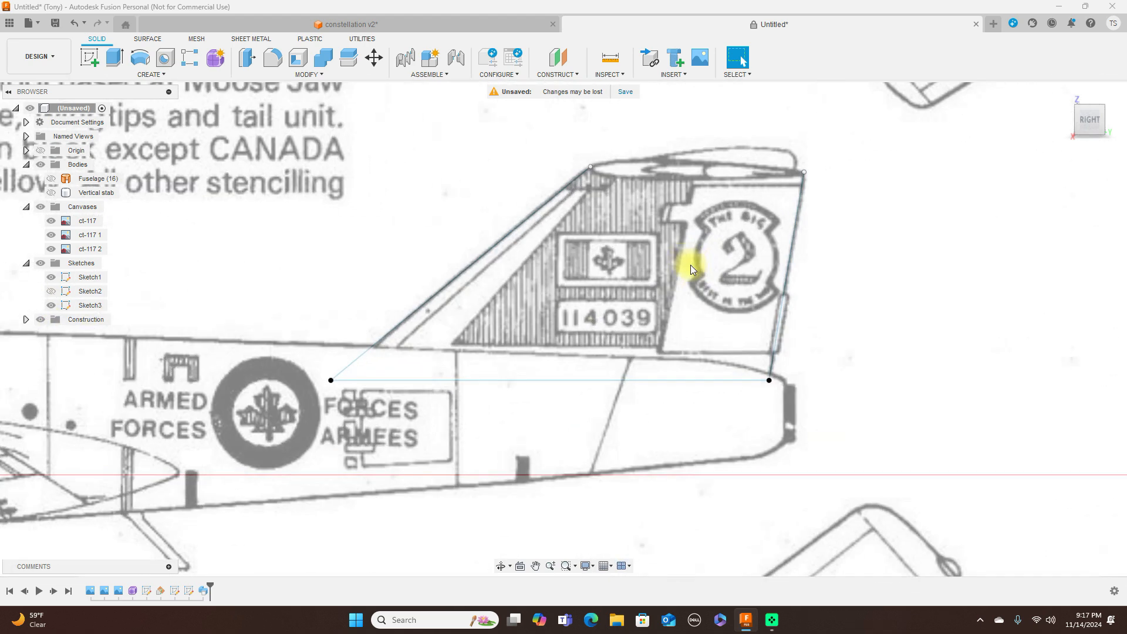
scroll(517, 182, "up", 3)
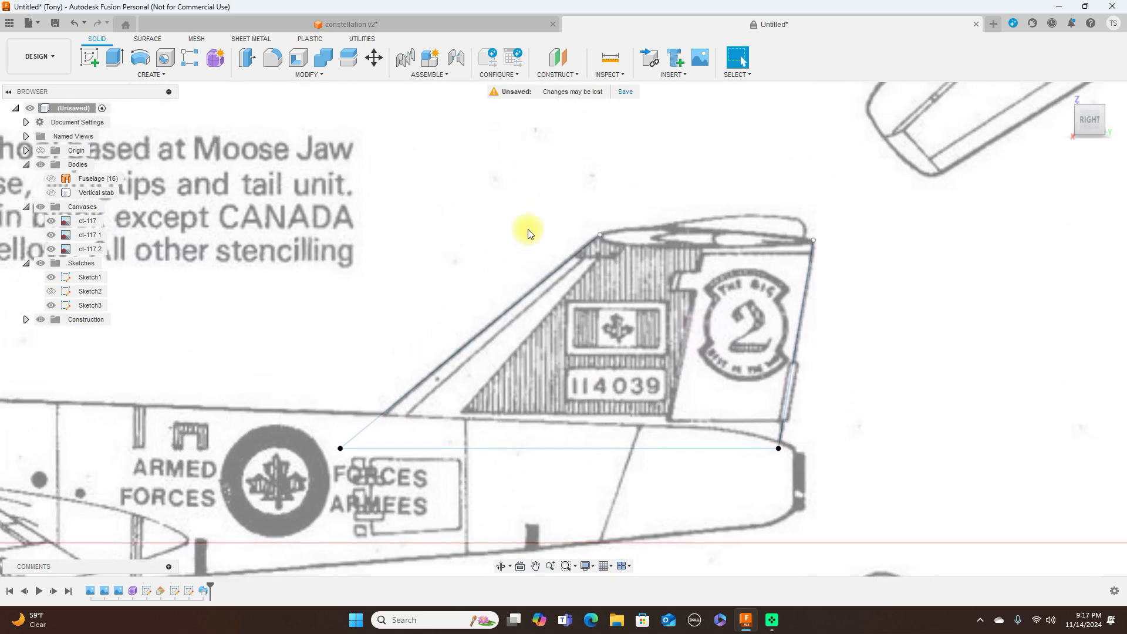
Step: Start a new sketch on the side-view plane over the fin tip of the tail drawing
scroll(528, 232, "up", 1)
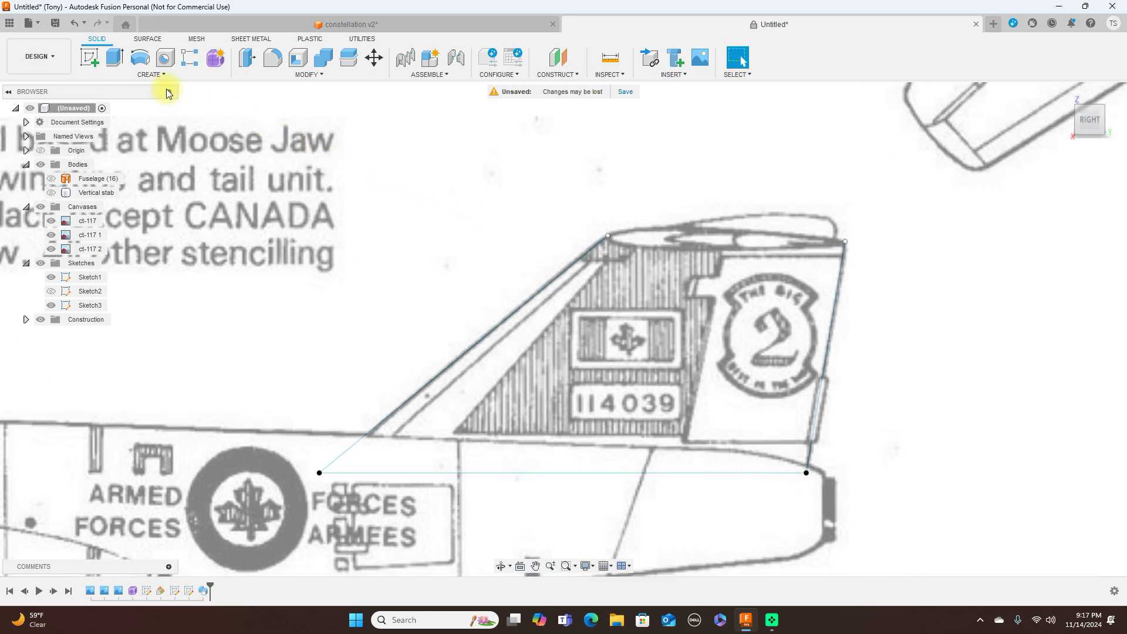
left_click(89, 57)
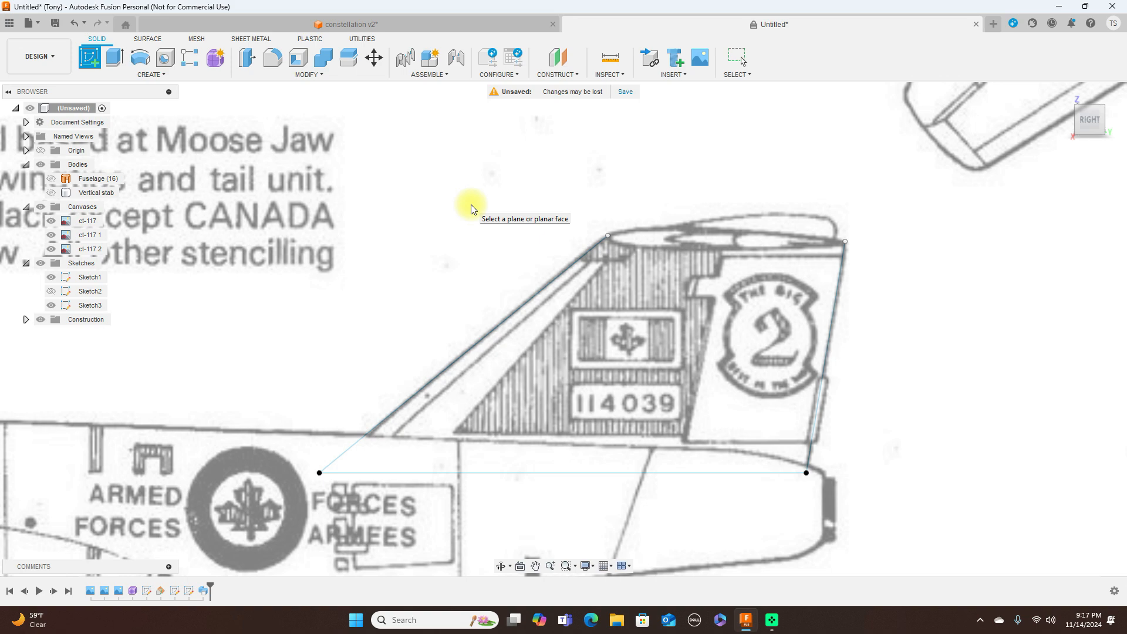
left_click(468, 206)
middle_click_drag(843, 135, 48, 245)
mouse_move(795, 166)
middle_mouse_down()
mouse_move(489, 197)
mouse_move(199, 187)
middle_mouse_up()
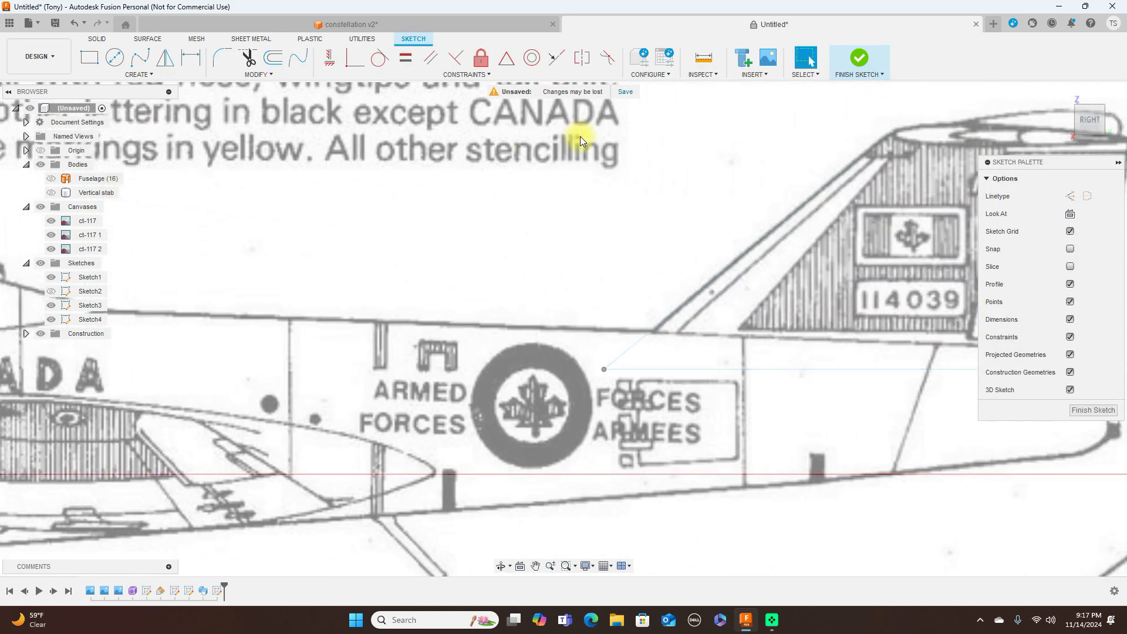
middle_click_drag(551, 131, 345, 226)
scroll(457, 189, "up", 4)
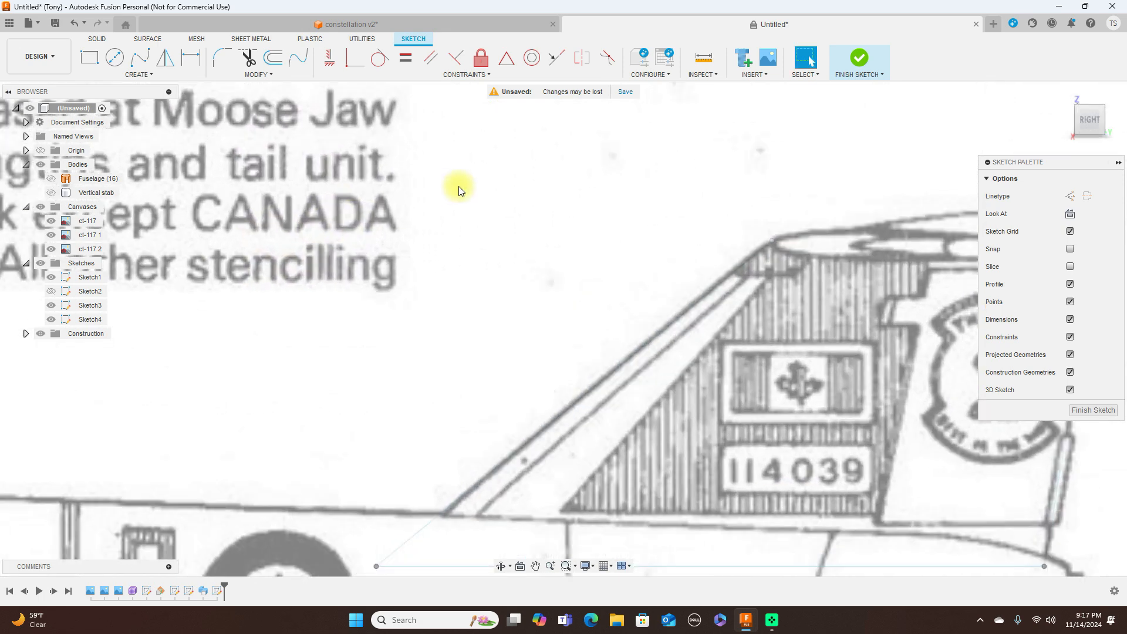
middle_click_drag(660, 189, 423, 158)
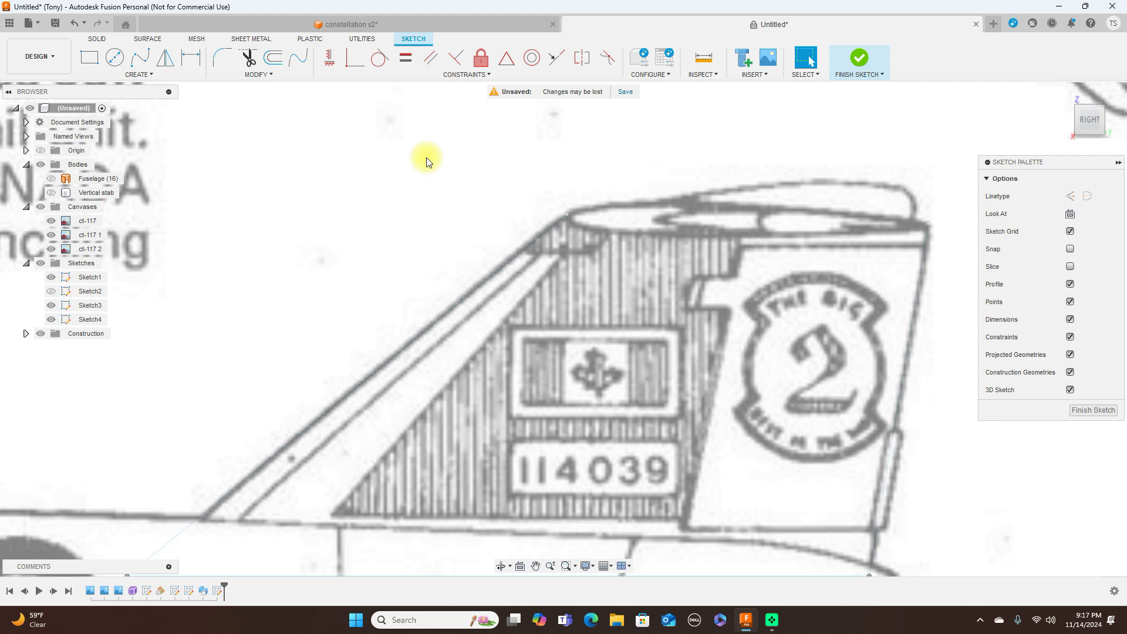
key("l")
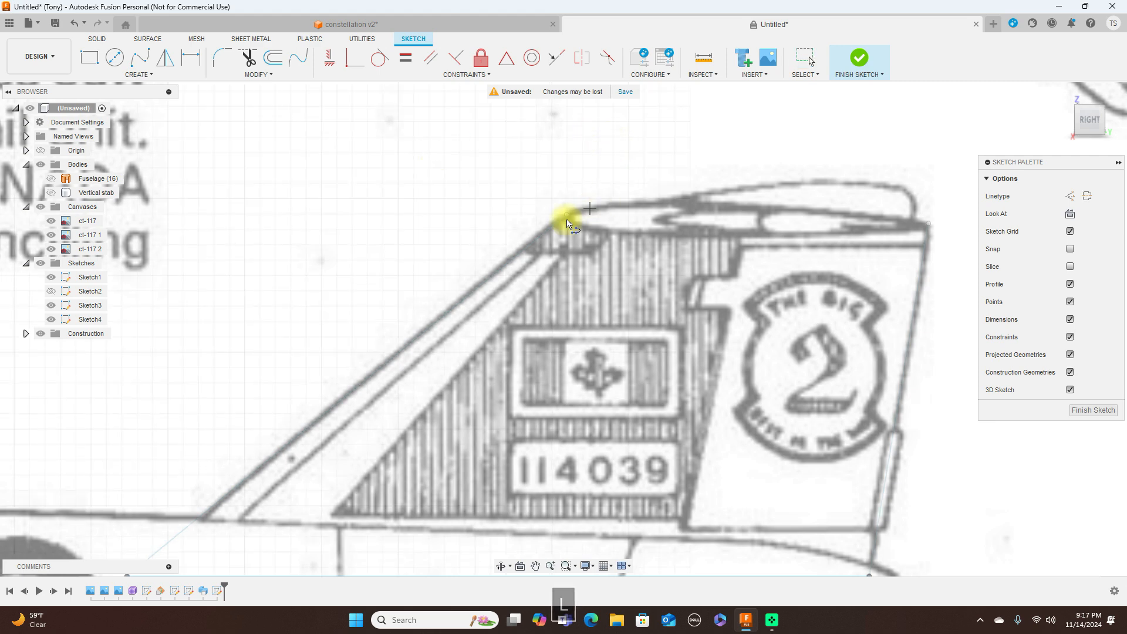
scroll(578, 223, "up", 5)
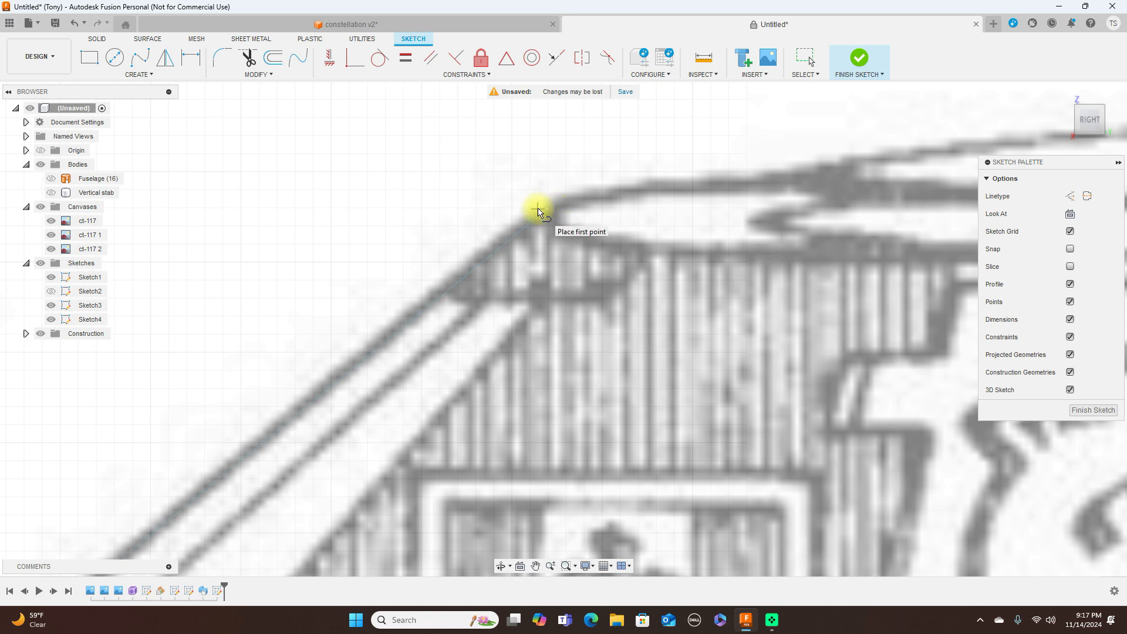
scroll(539, 211, "up", 3)
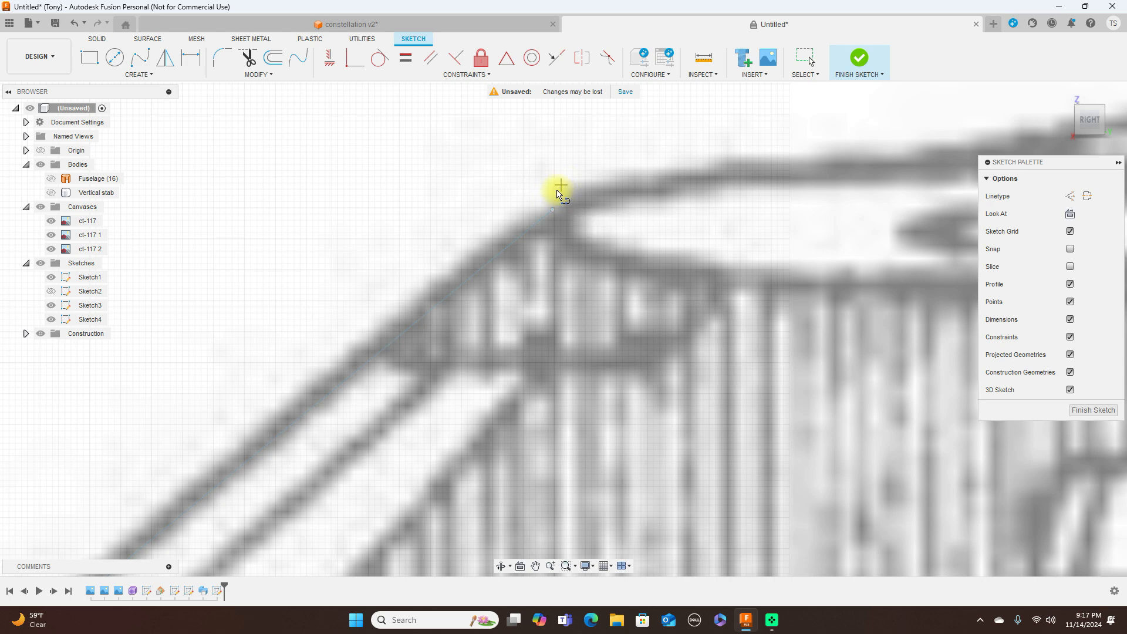
left_click(553, 196)
scroll(644, 197, "down", 3)
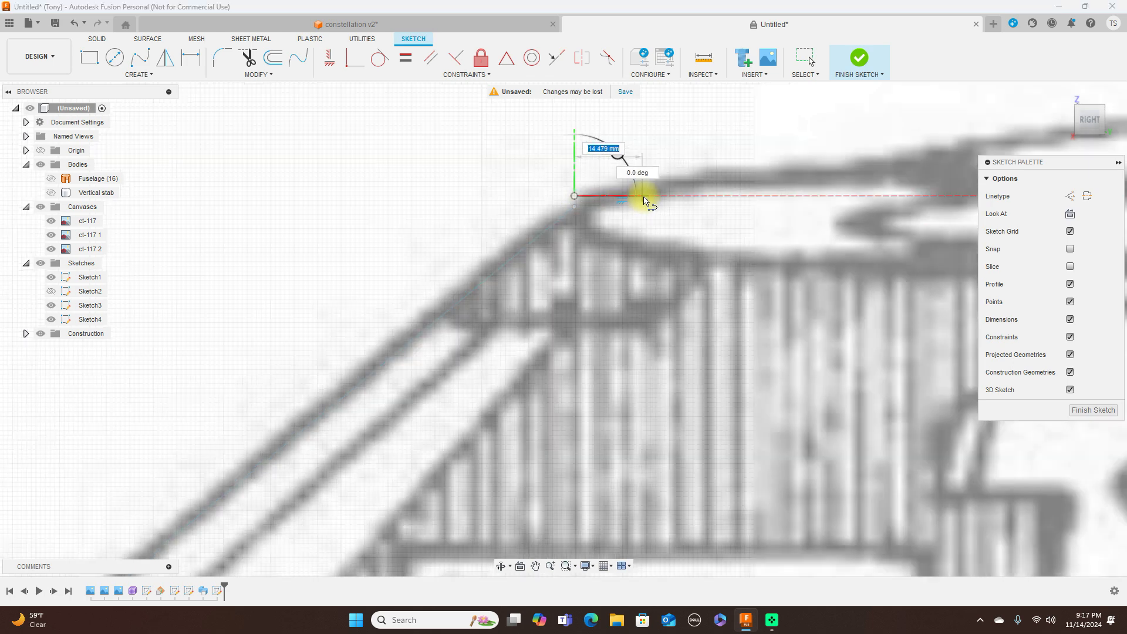
middle_click_drag(662, 198, 365, 191)
scroll(803, 204, "down", 1)
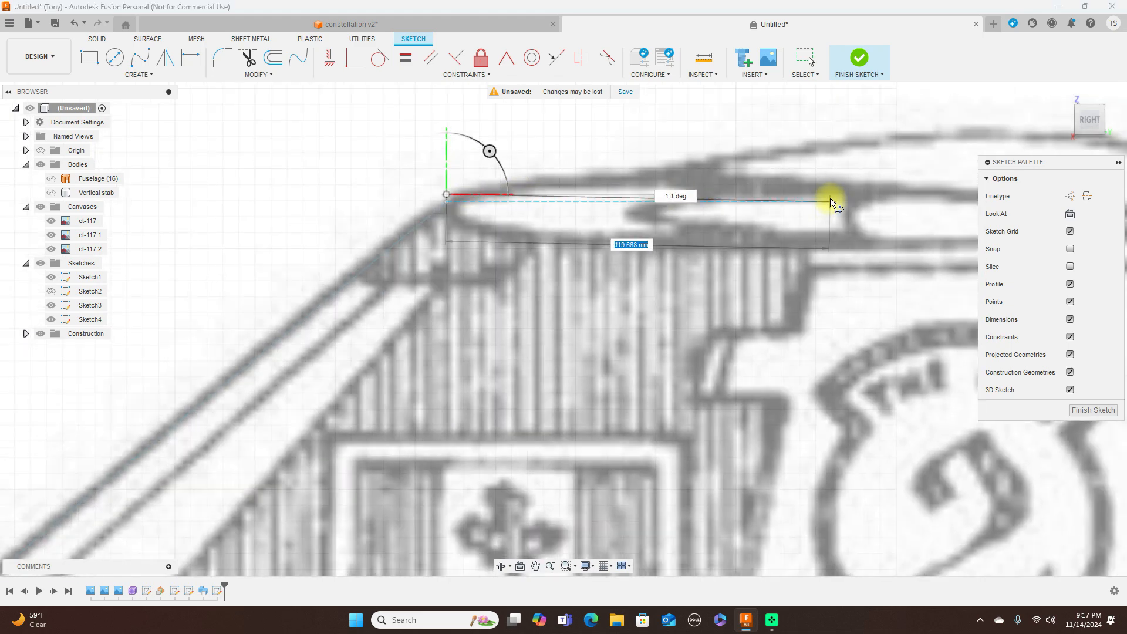
left_click(445, 196)
right_click(448, 193)
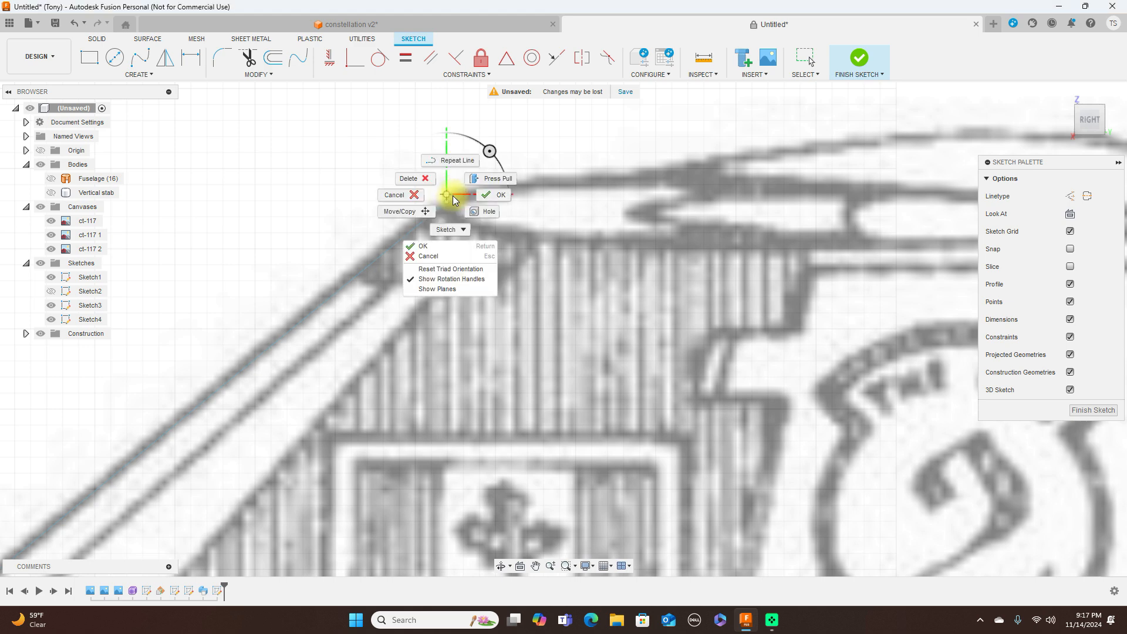
left_click(404, 198)
scroll(564, 244, "down", 3)
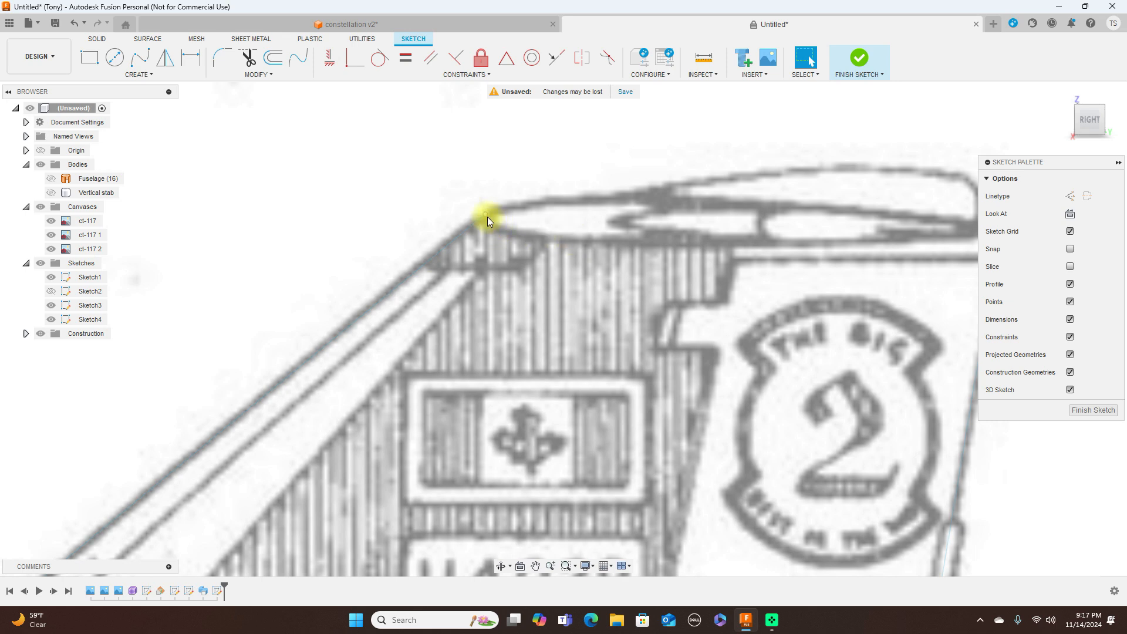
Step: Hide Sketch3 and draw a line about 233 mm long between the front and rear ends of the stabilizer section atop the fin
left_click(54, 304)
left_click(53, 304)
scroll(676, 304, "down", 1)
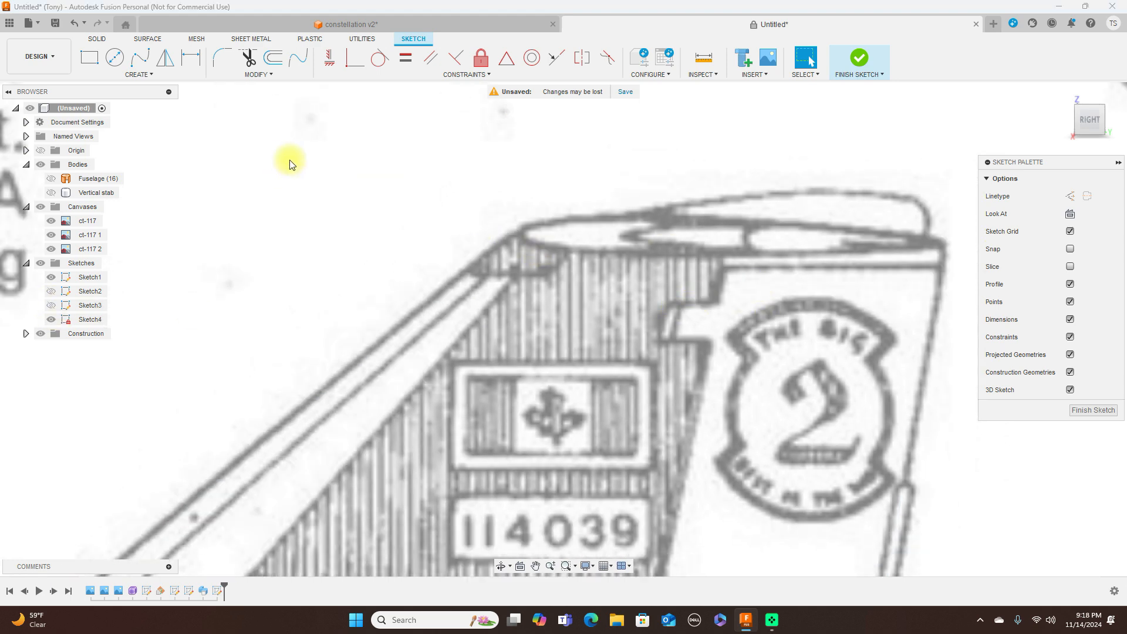
key("l")
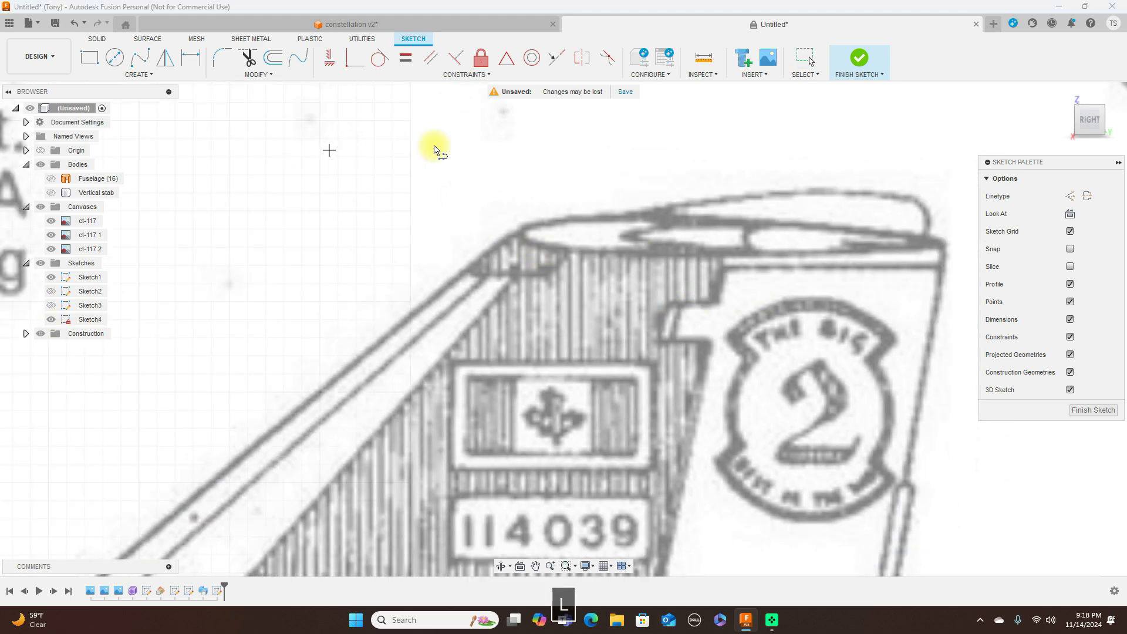
left_click(523, 232)
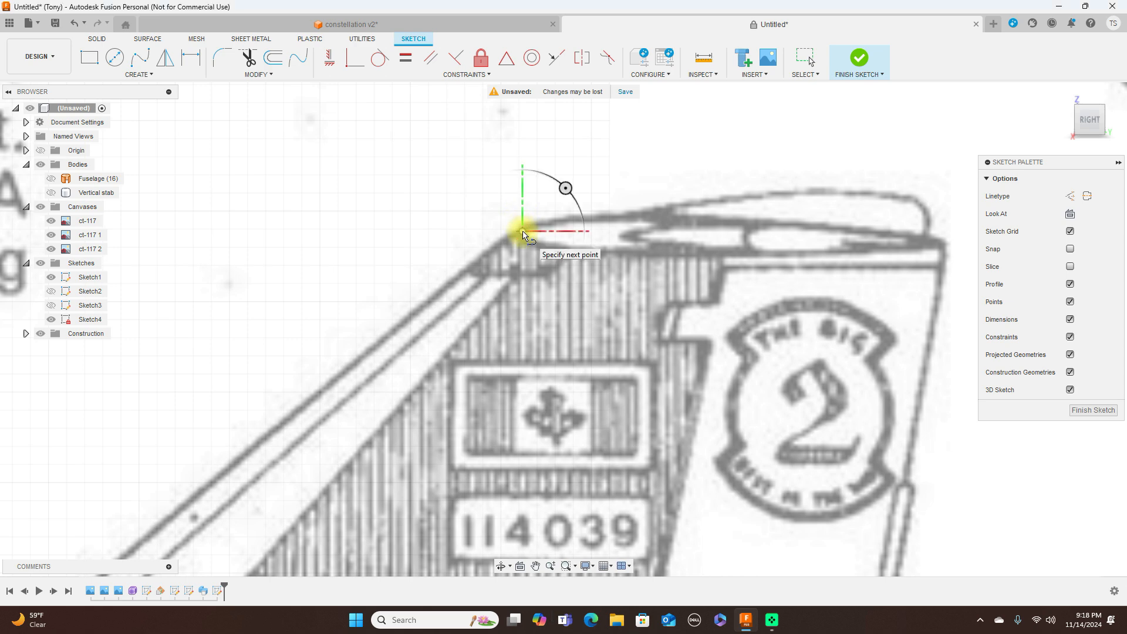
left_click(945, 243)
right_click(945, 243)
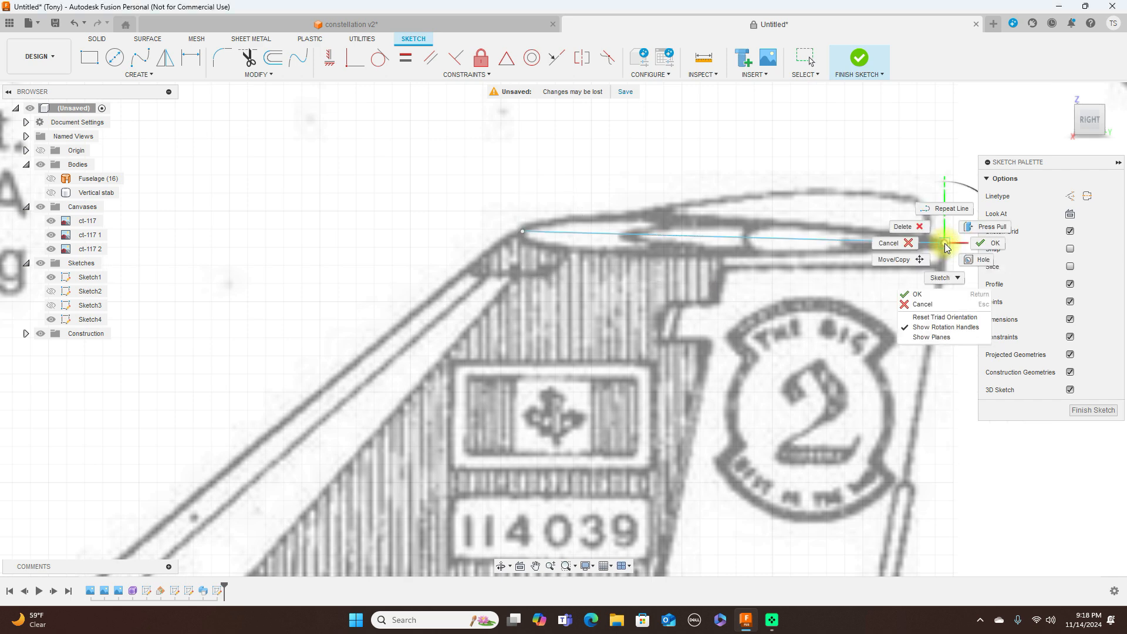
left_click(978, 244)
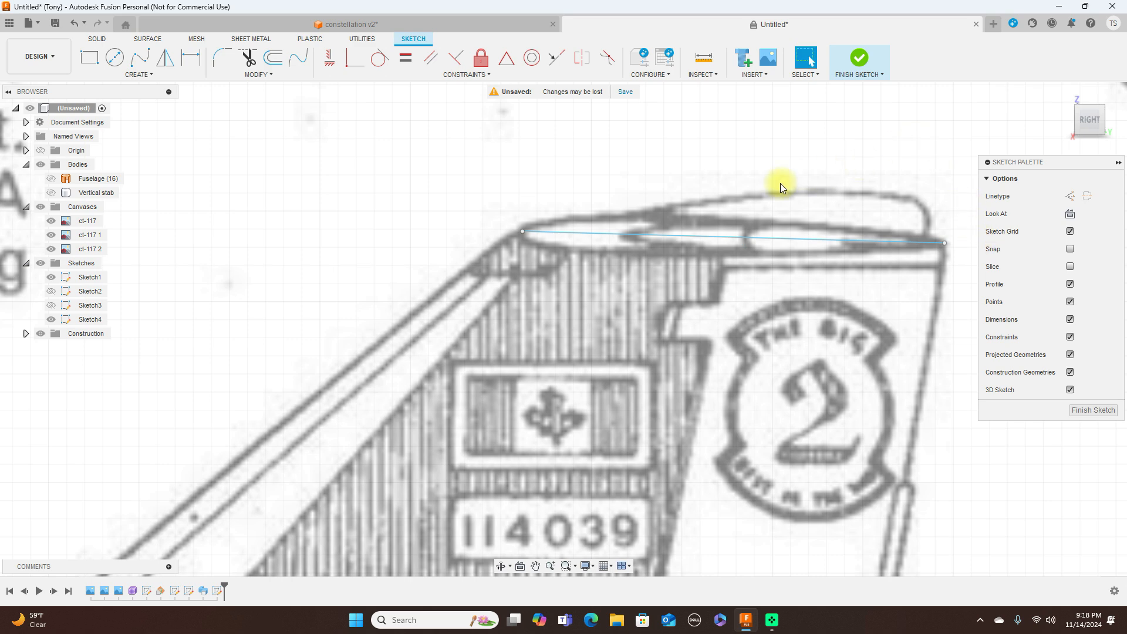
Step: Trace the stabilizer section's upper curve with a fit point spline about 236 mm long, from the chord line's front end to its rear end
scroll(780, 184, "up", 2)
scroll(780, 183, "down", 2)
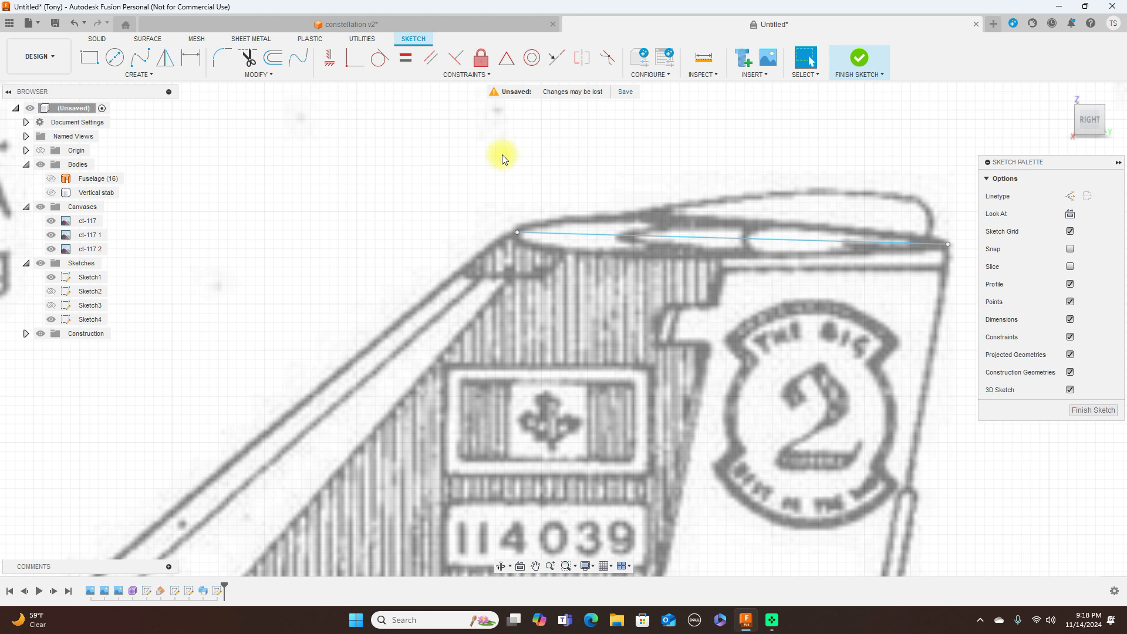
left_click(146, 61)
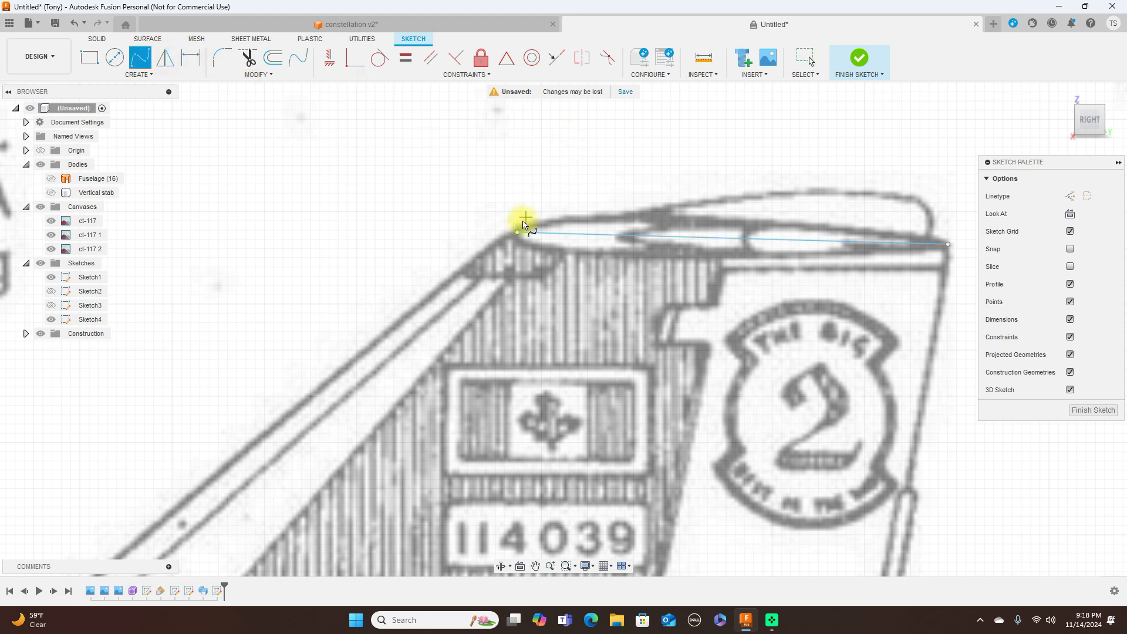
left_click(516, 232)
scroll(530, 227, "up", 2)
left_click(529, 224)
scroll(648, 214, "down", 3)
left_click(646, 211)
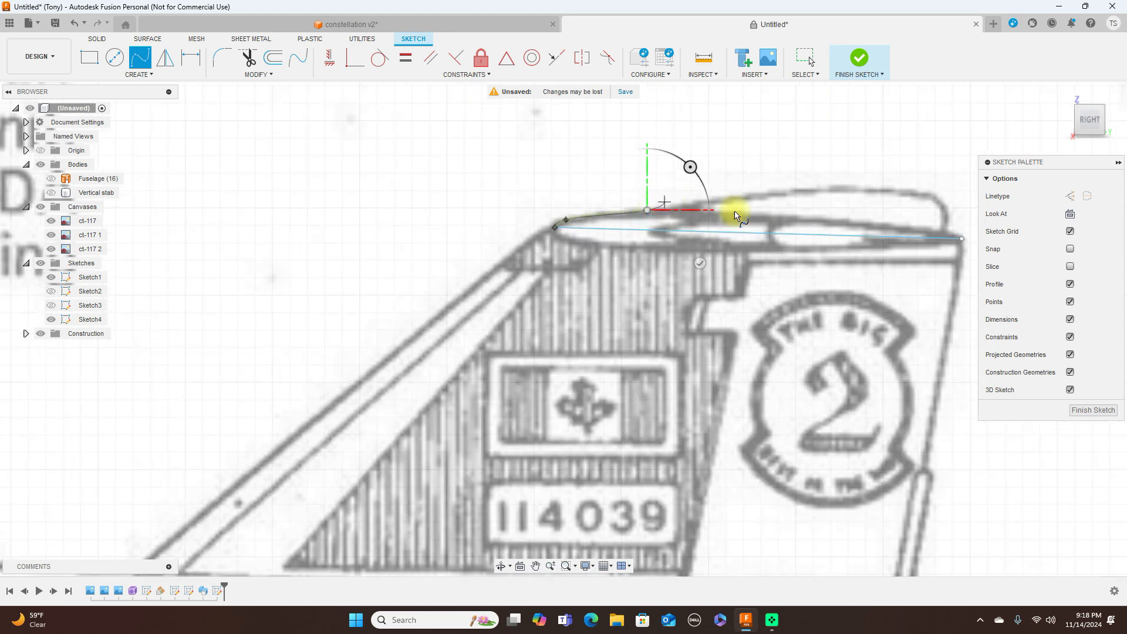
left_click(834, 219)
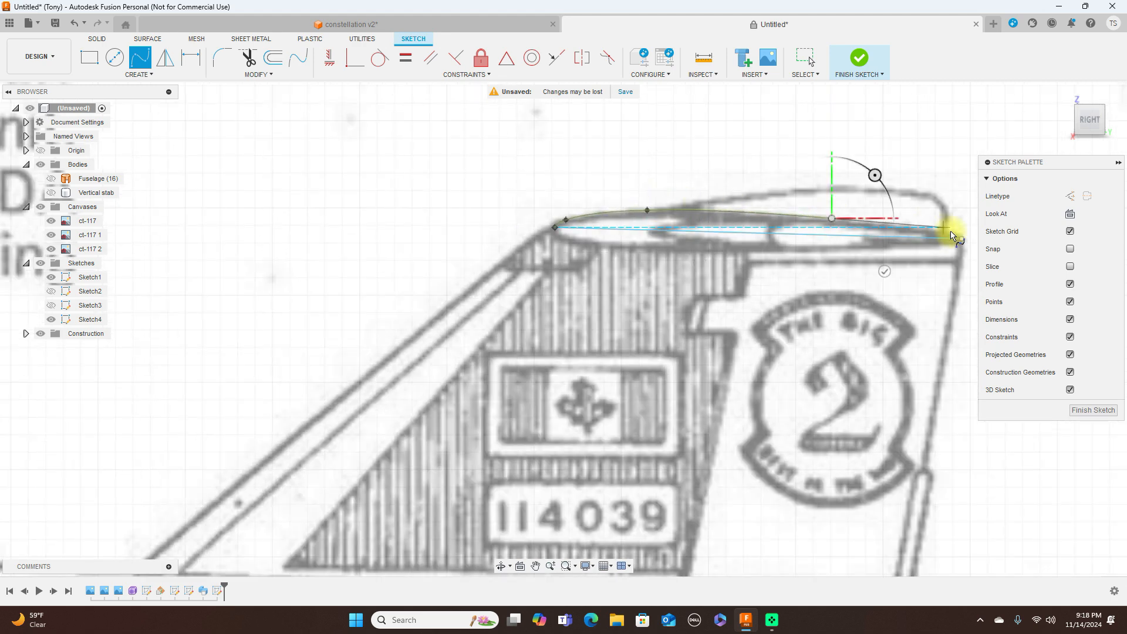
left_click(961, 238)
right_click(961, 239)
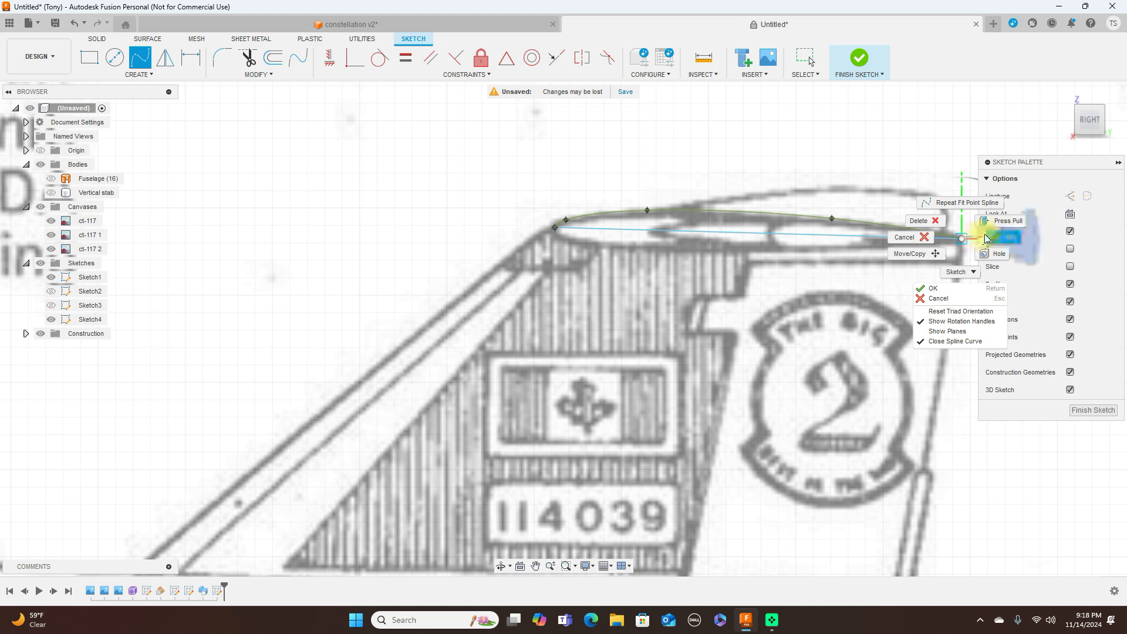
left_click(994, 234)
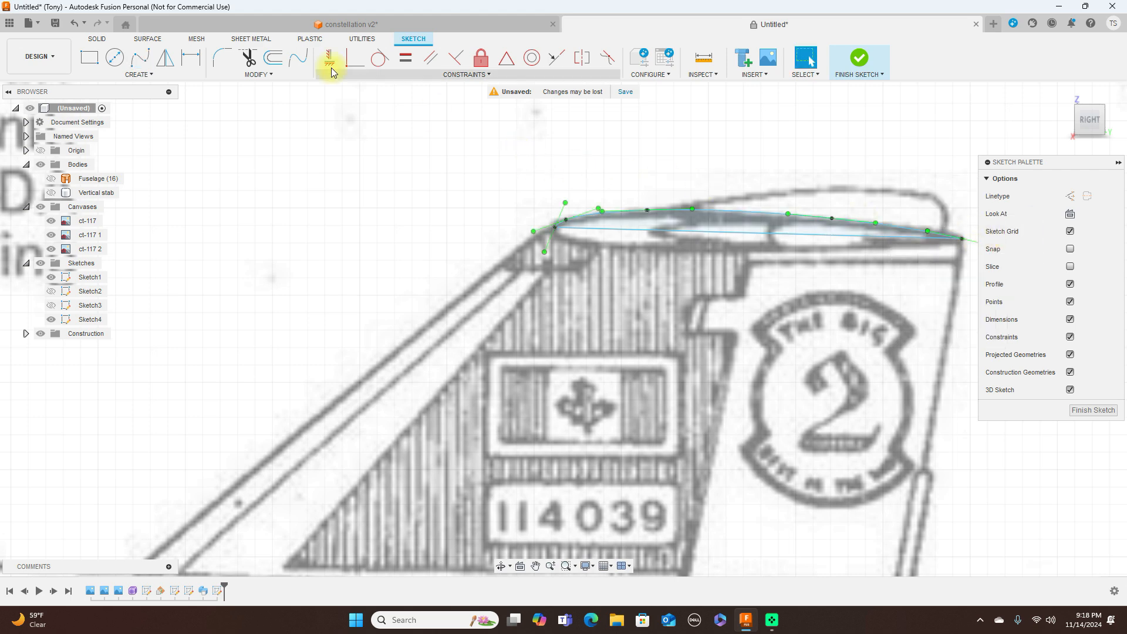
Step: Mirror the upper spline about the chord line to close the airfoil profile, and finish the sketch
left_click(165, 59)
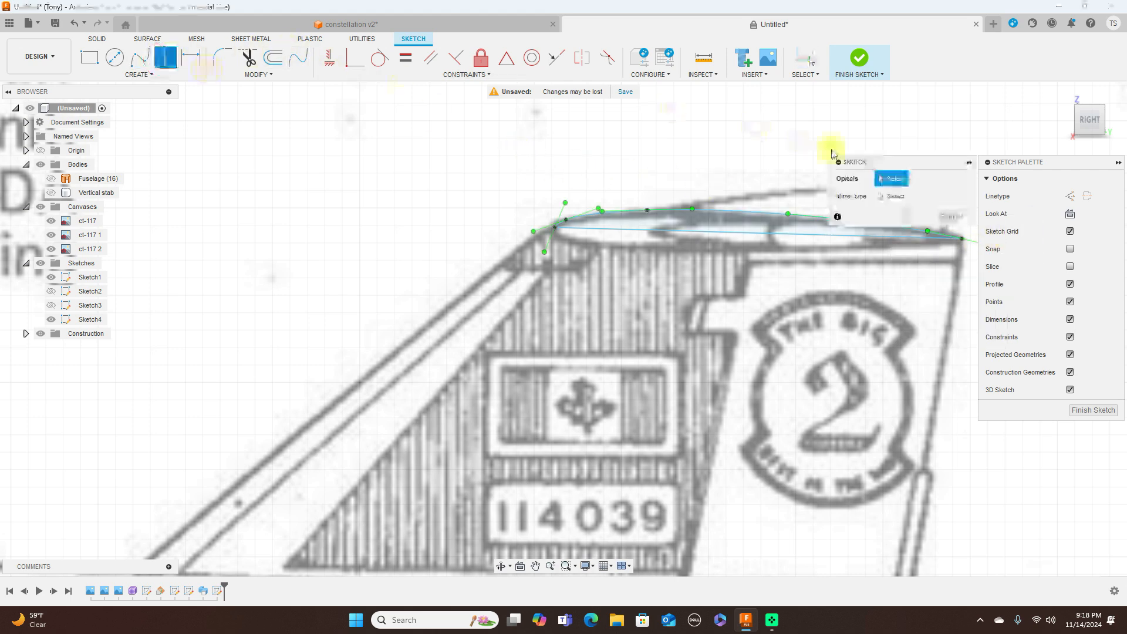
left_click(742, 210)
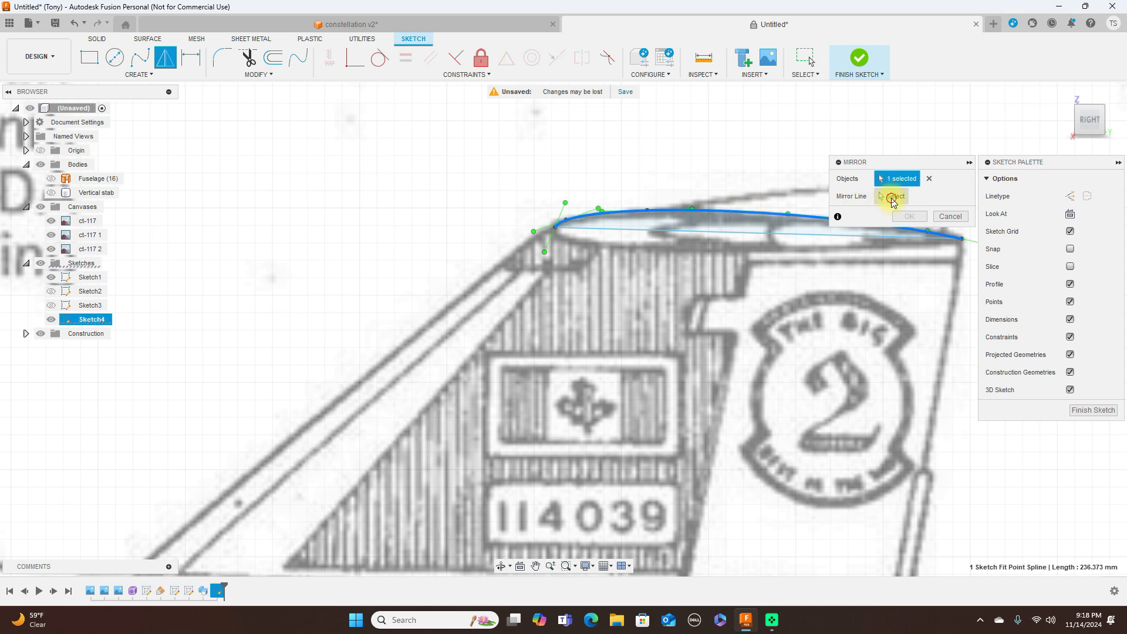
left_click(729, 230)
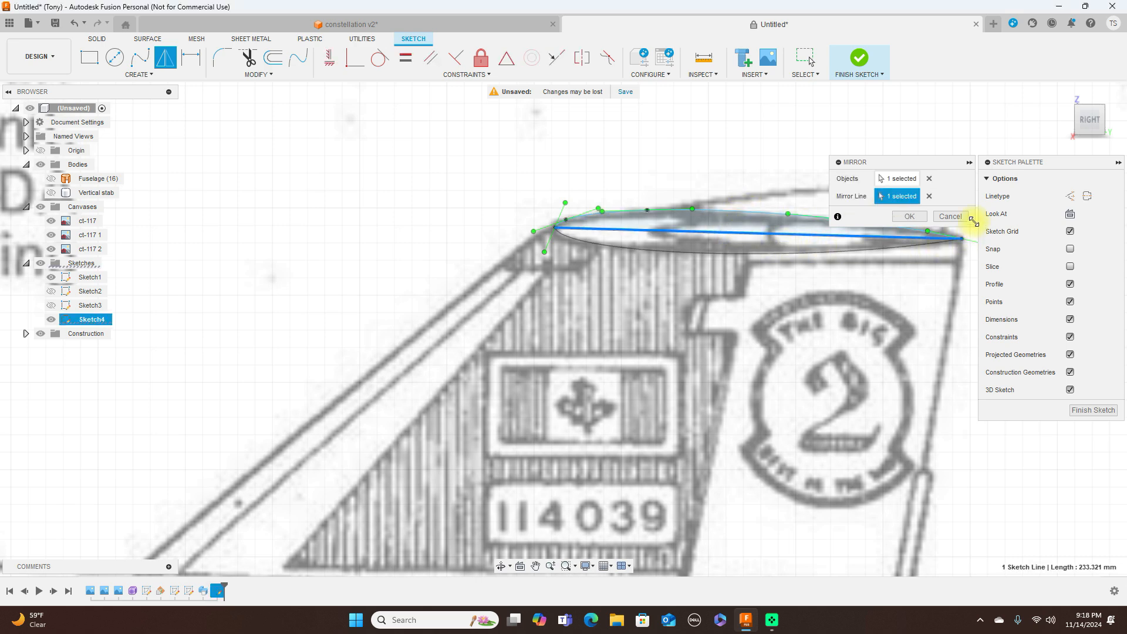
left_click(910, 216)
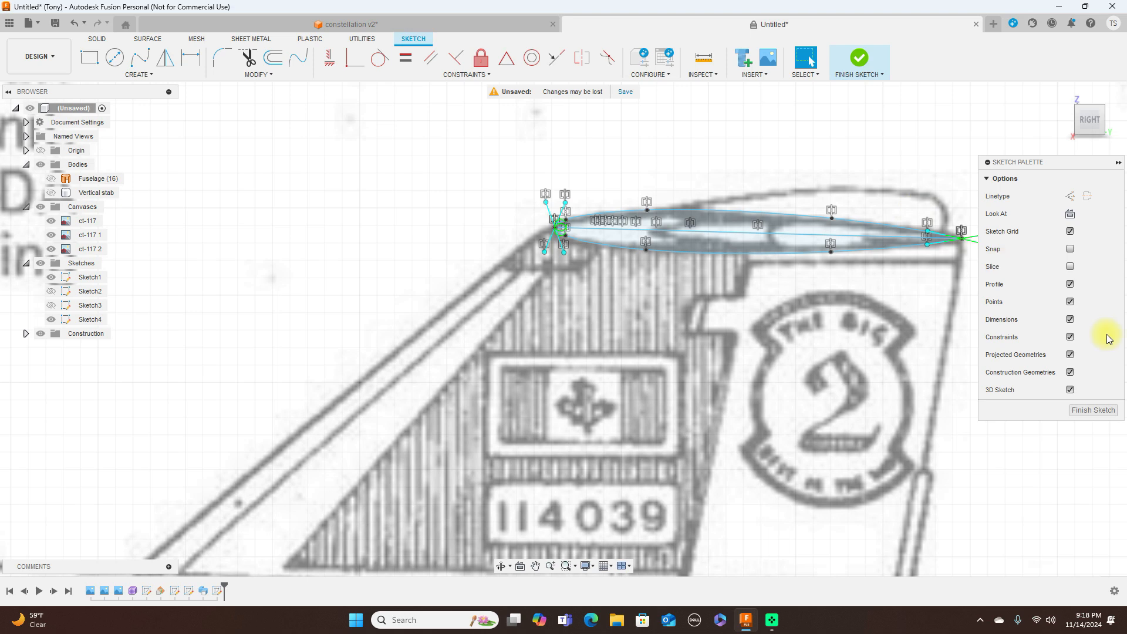
left_click(1112, 409)
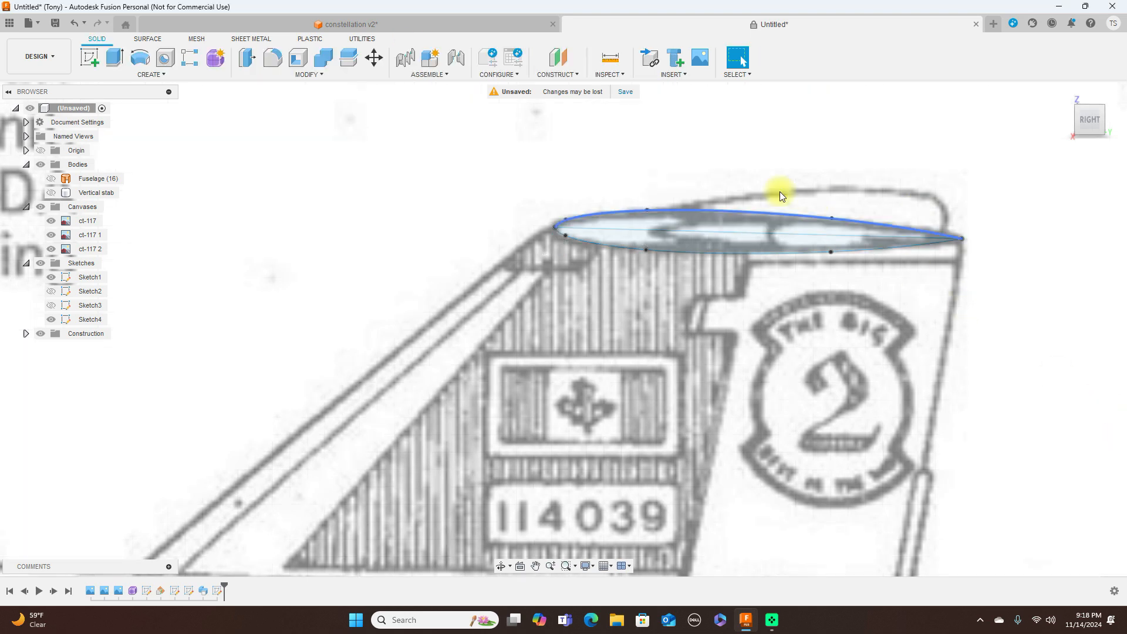
Step: Create a construction plane through the airfoil's chord line at an angle of 90 degrees
left_click(567, 76)
left_click(576, 98)
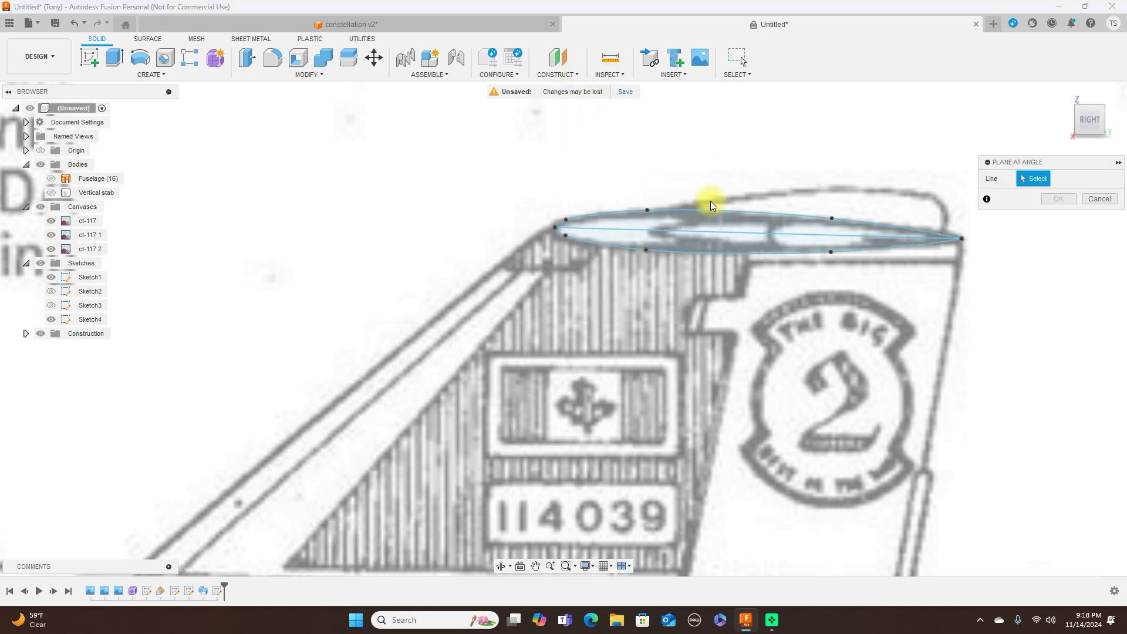
left_click(704, 237)
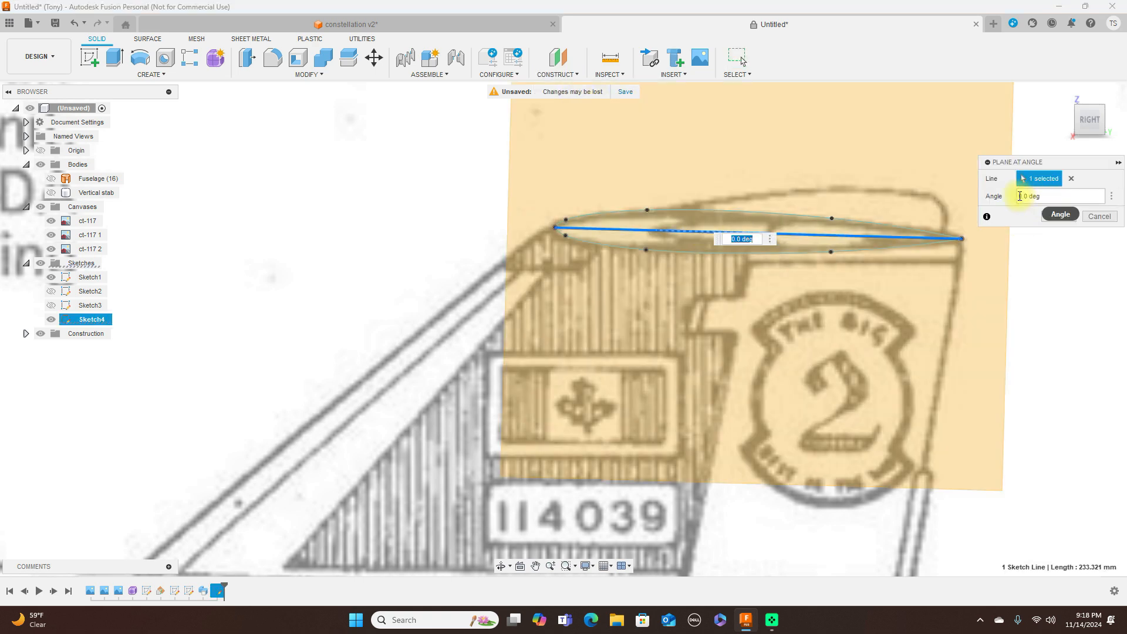
left_click(1021, 197)
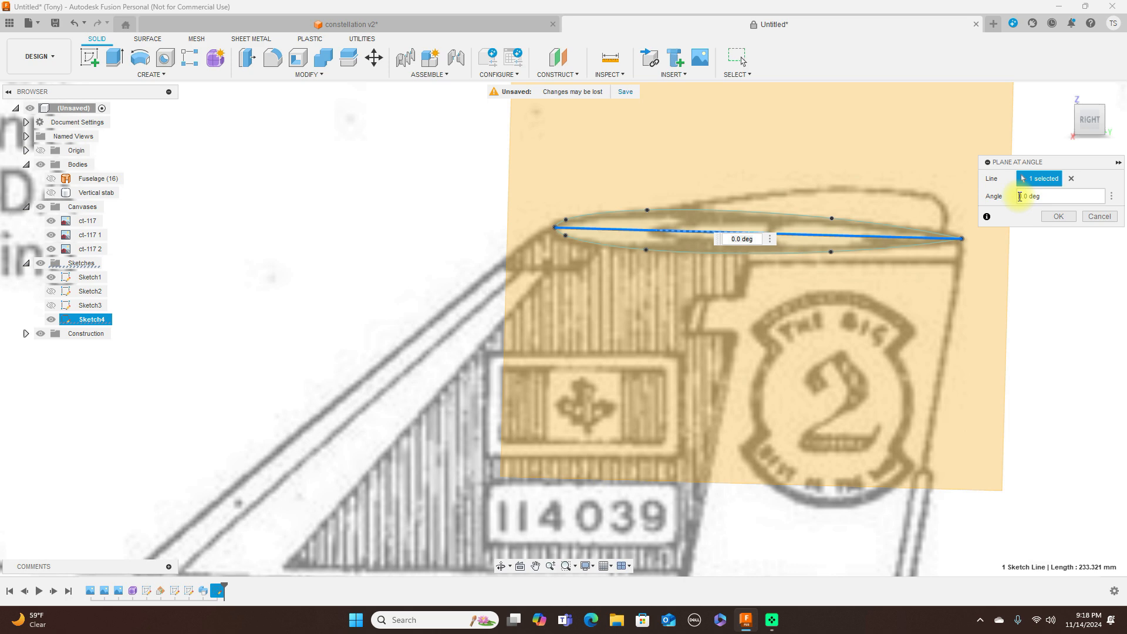
type("9")
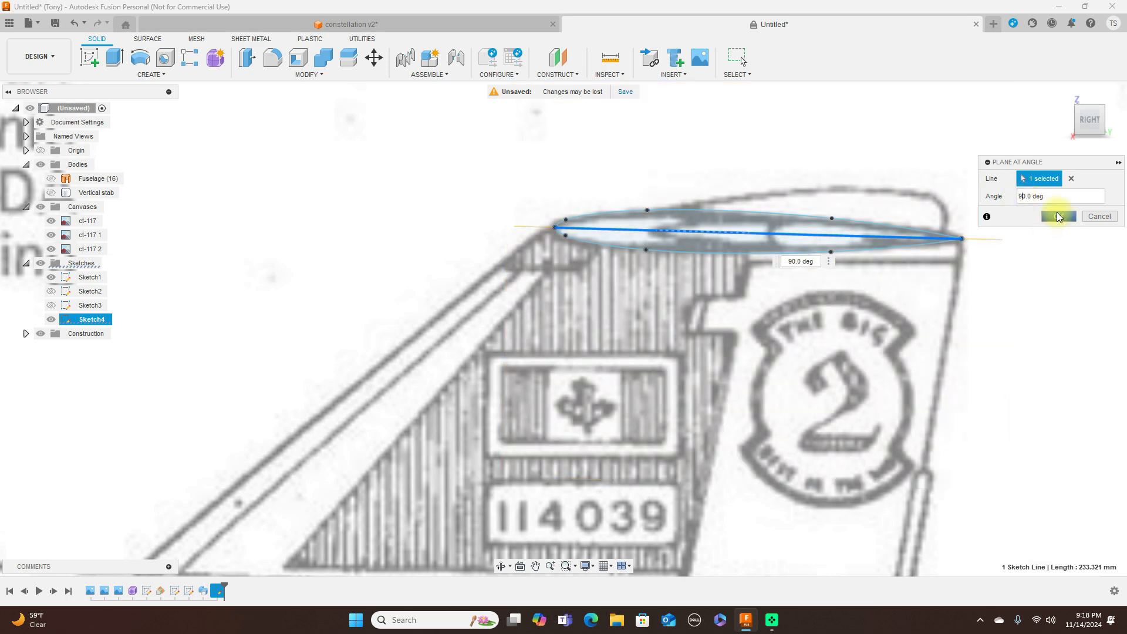
left_click(1056, 217)
Step: Start a new sketch on the plane through the chord line, viewed from above over the horizontal stabilizer drawing
left_click(1091, 101)
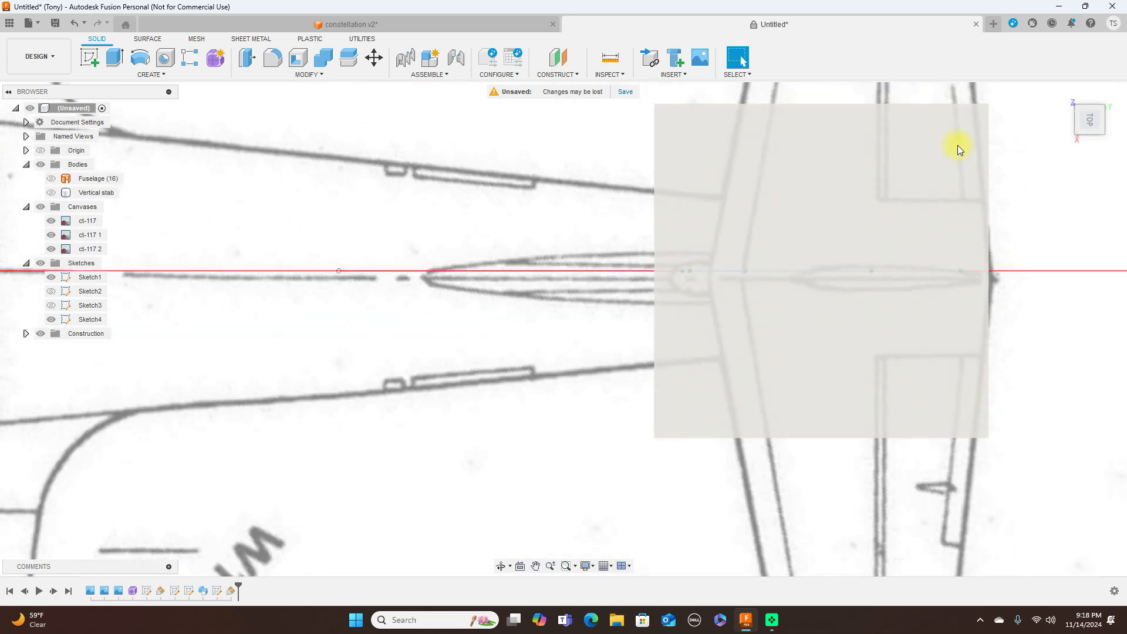
scroll(957, 146, "down", 2)
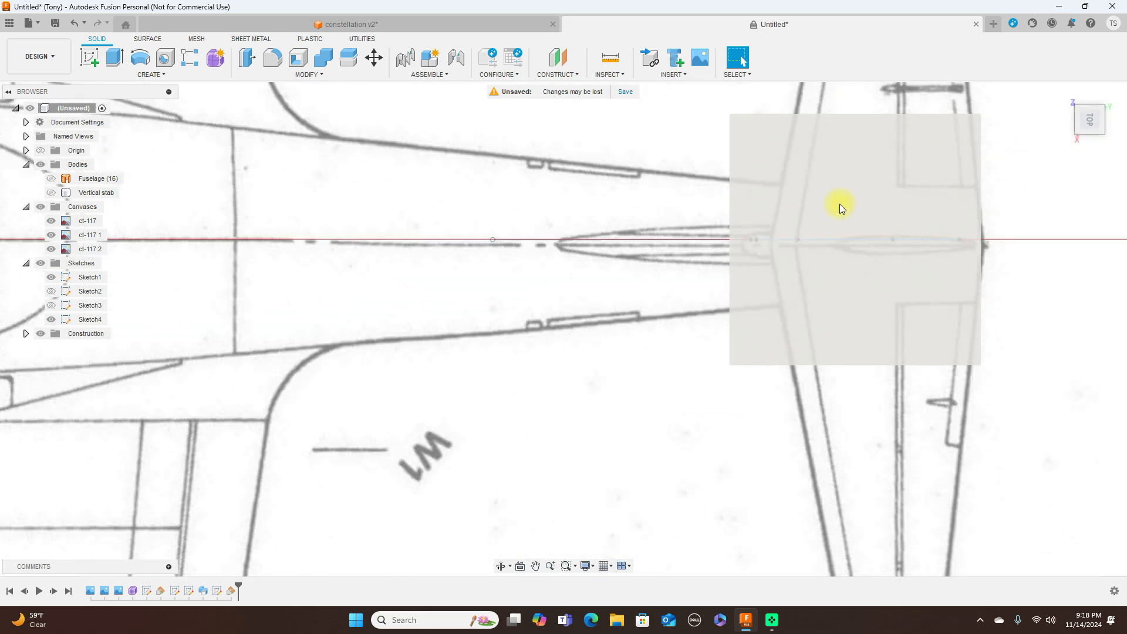
left_click(797, 195)
left_click(91, 57)
scroll(699, 215, "down", 1)
middle_click_drag(700, 215, 43, 166)
scroll(383, 196, "up", 3)
scroll(384, 196, "up", 2)
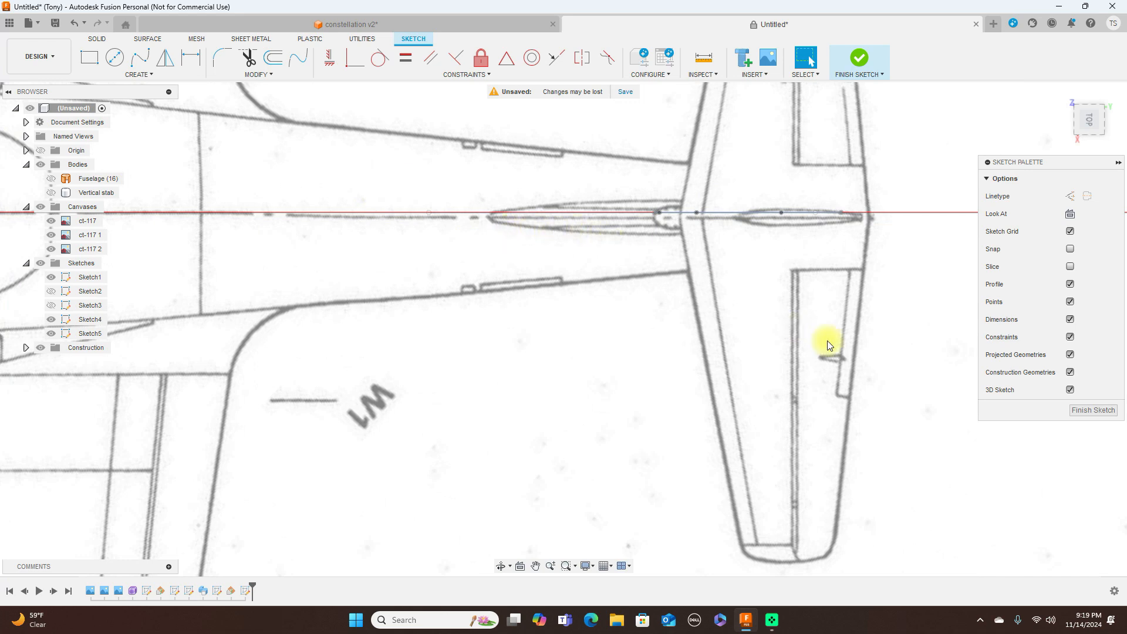
scroll(826, 340, "down", 2)
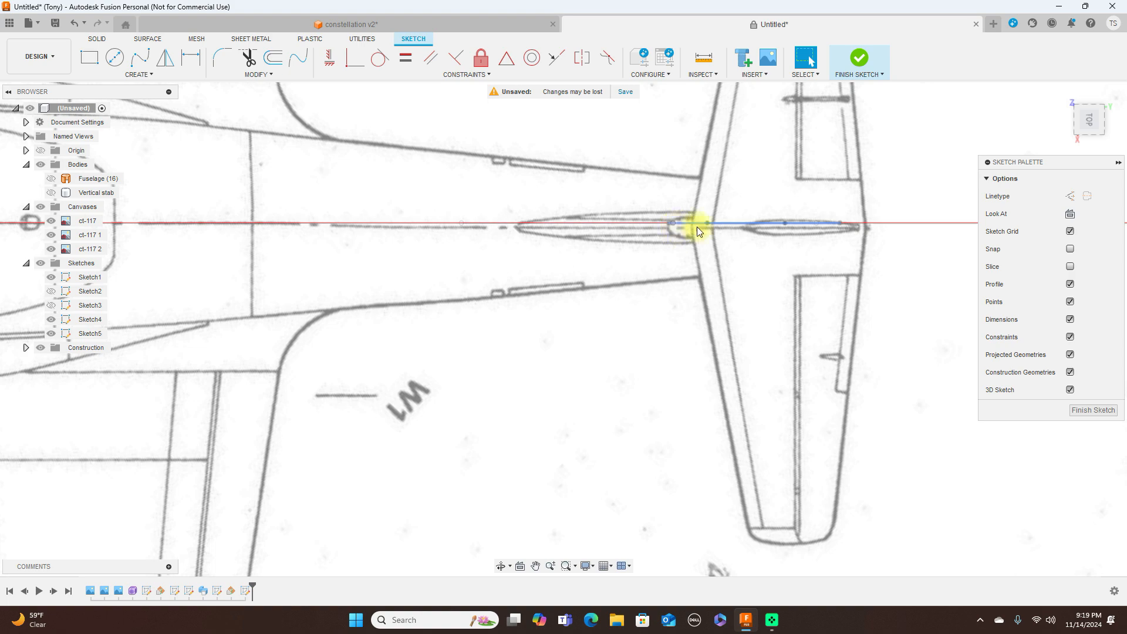
left_click(1090, 134)
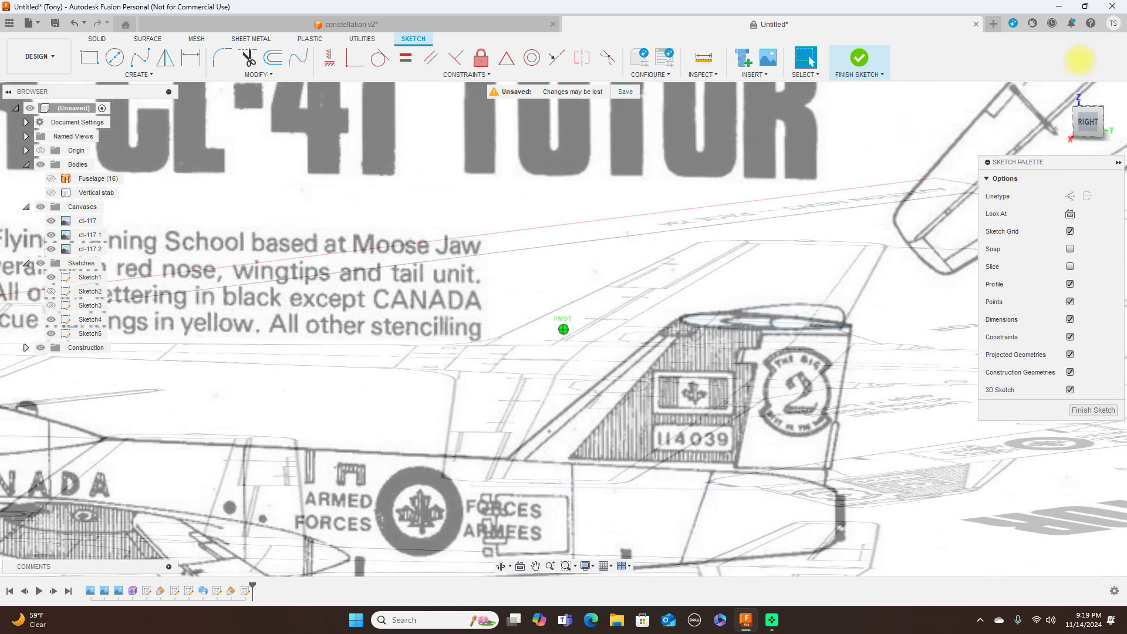
left_click(1089, 127)
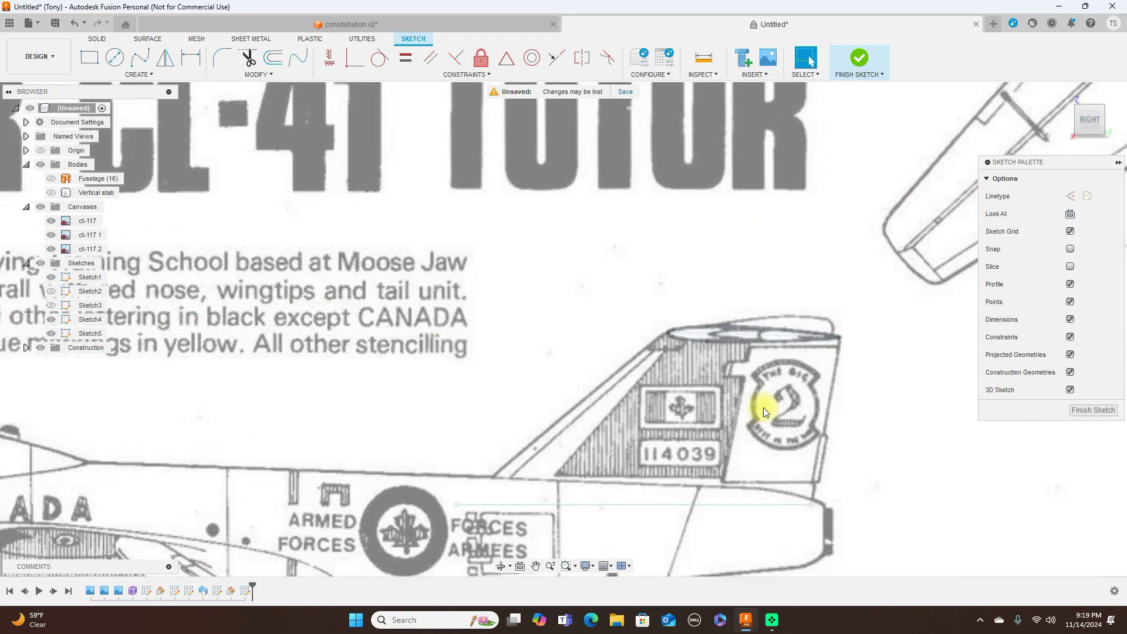
left_click(1092, 101)
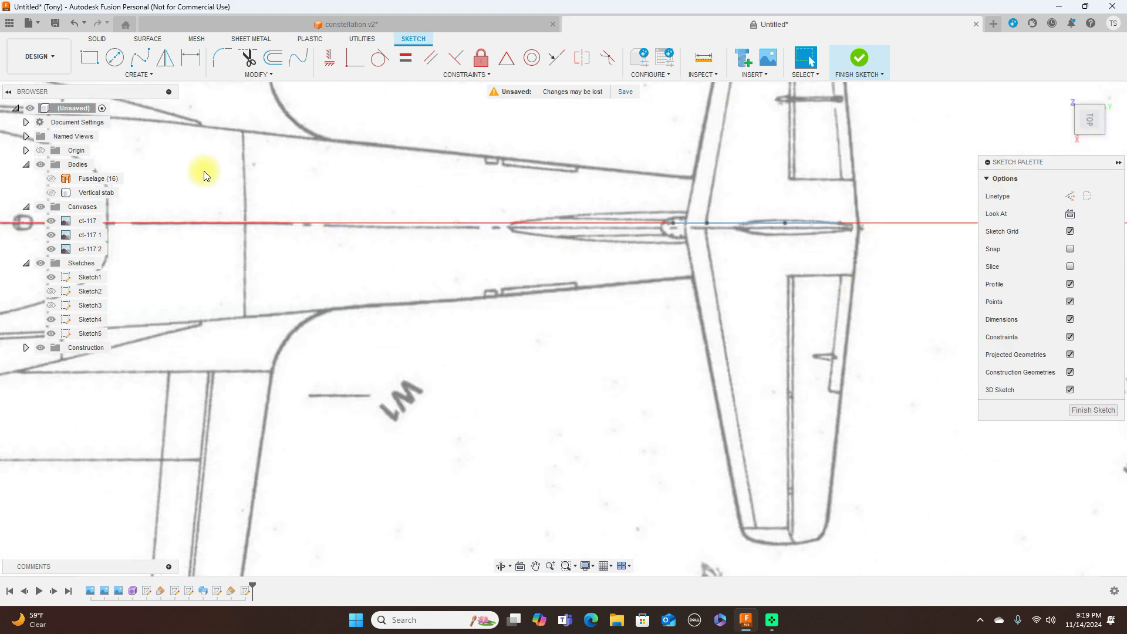
key("l")
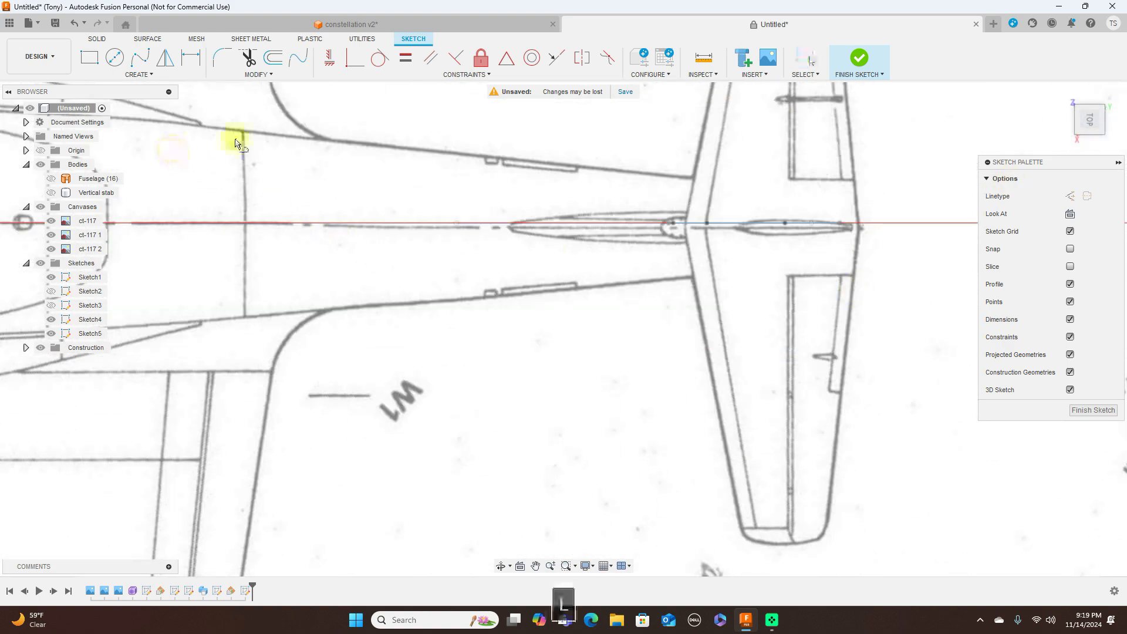
left_click(839, 224)
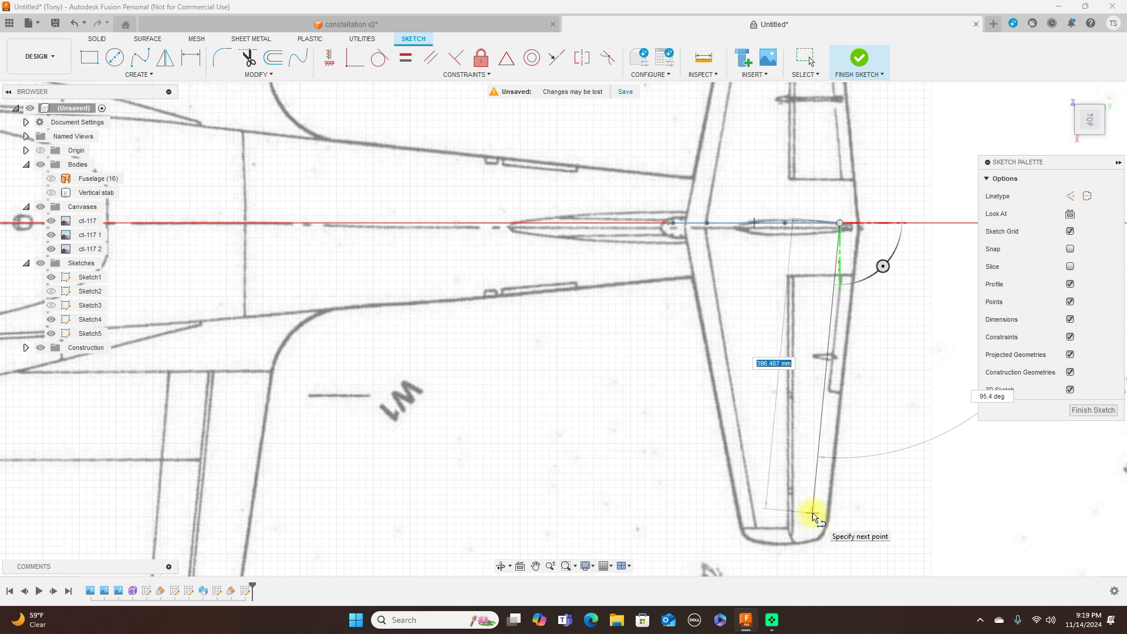
right_click(814, 516)
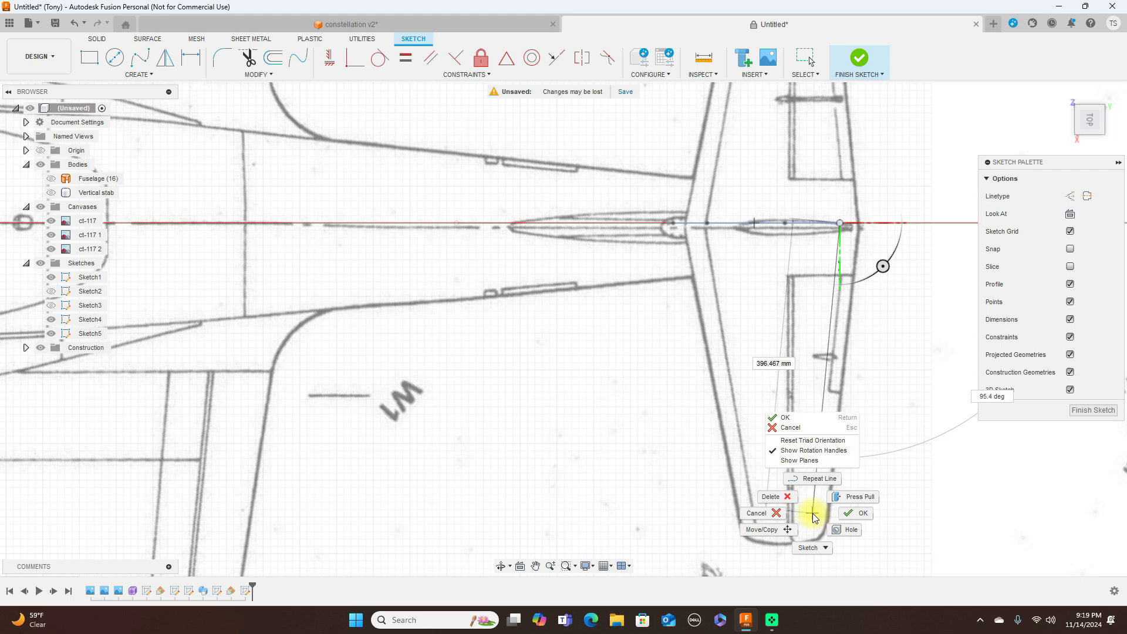
left_click(763, 513)
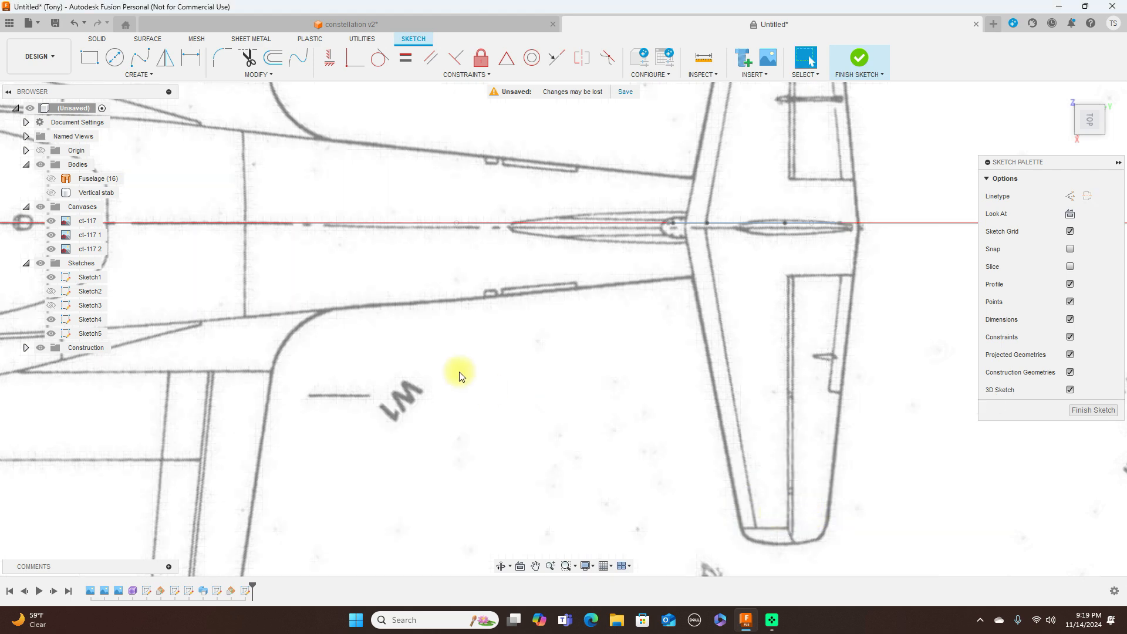
left_click(140, 57)
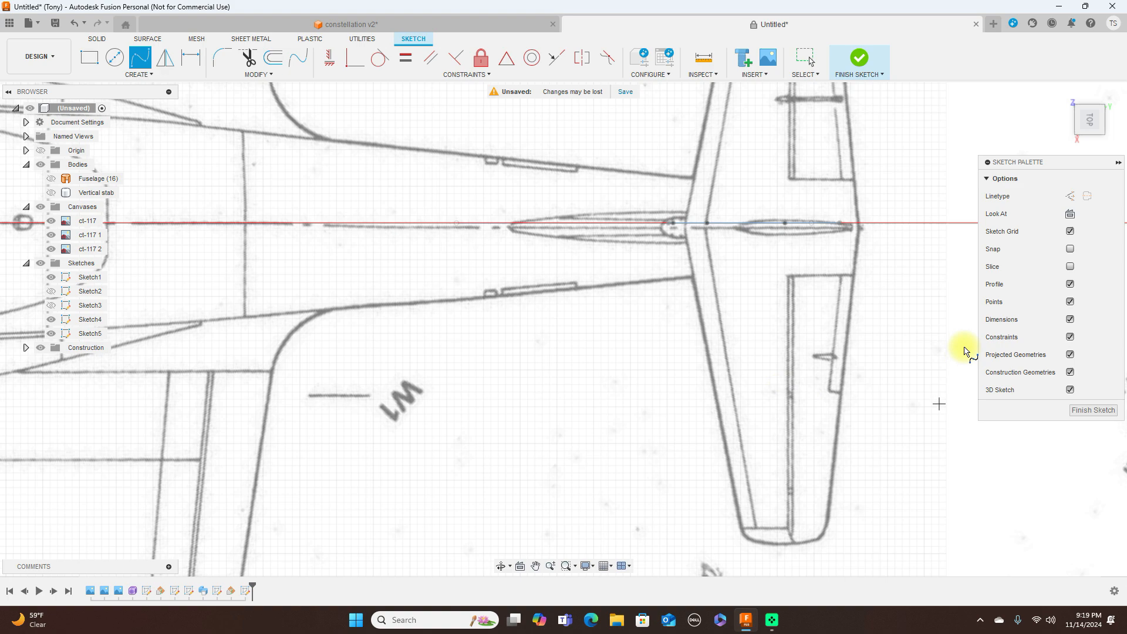
scroll(855, 228, "up", 3)
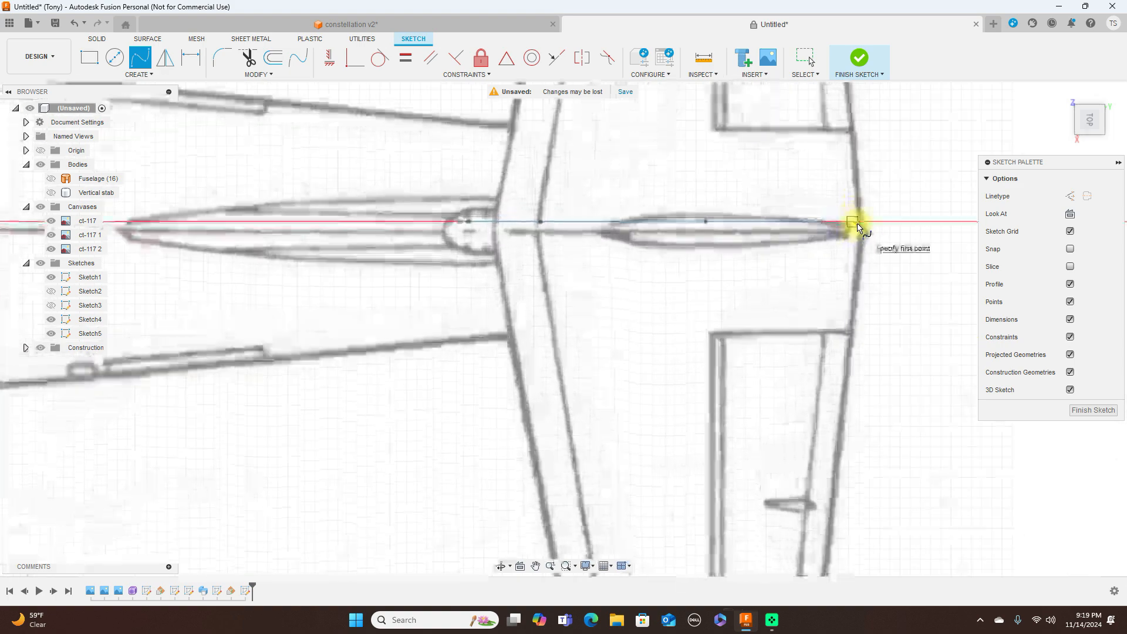
scroll(854, 223, "up", 2)
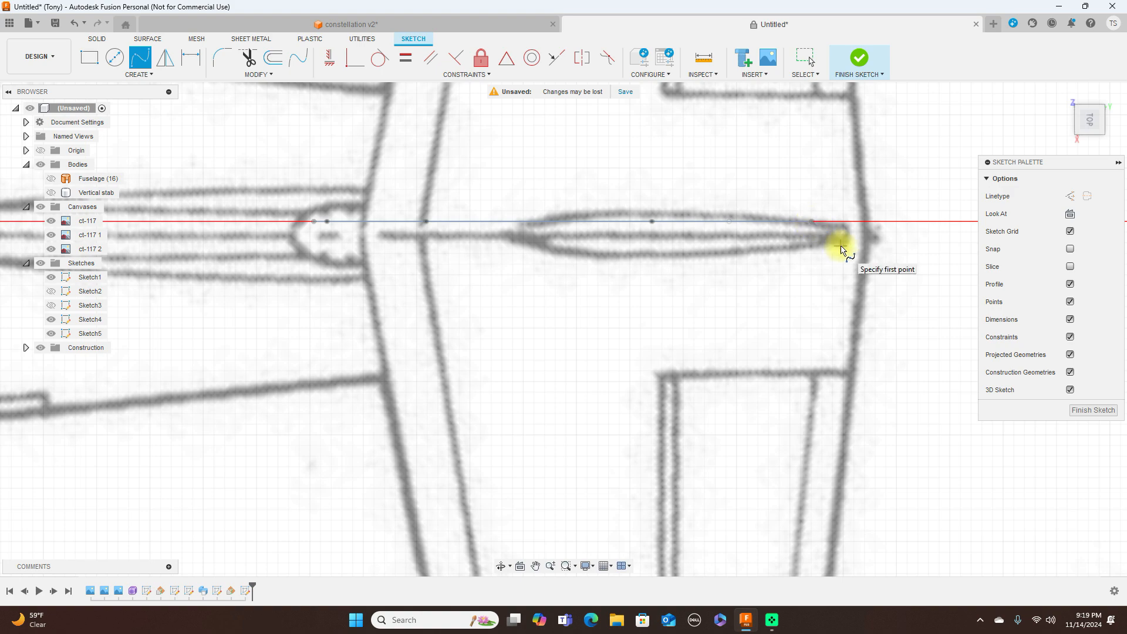
left_click(812, 227)
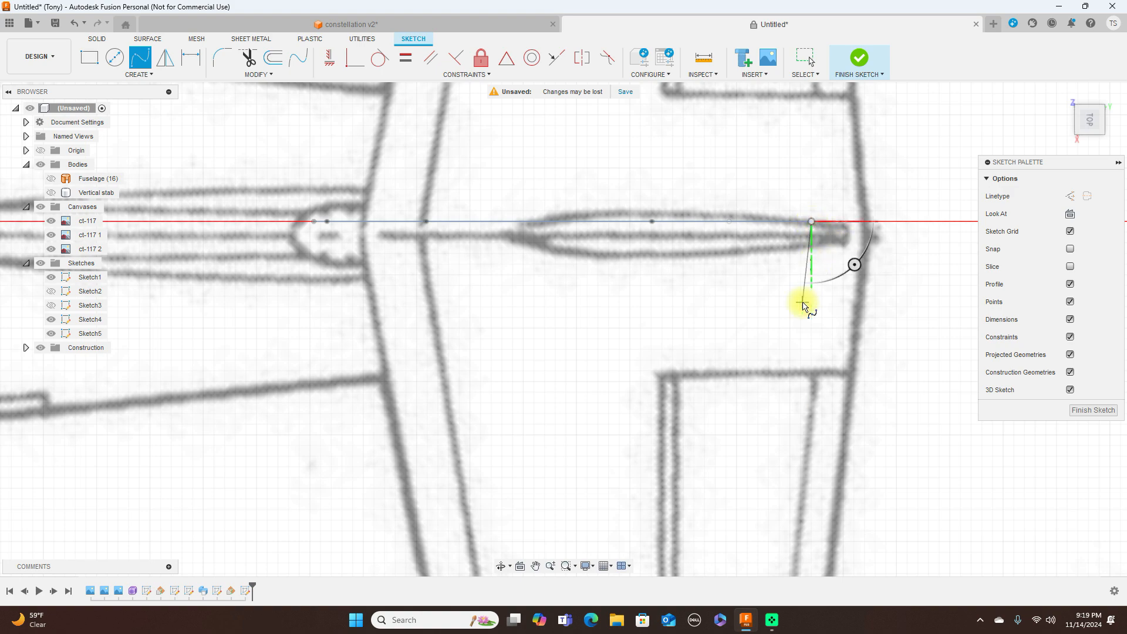
scroll(814, 282, "down", 5)
middle_click_drag(814, 313, 820, 220)
scroll(819, 238, "up", 5)
middle_click_drag(824, 297, 836, 214)
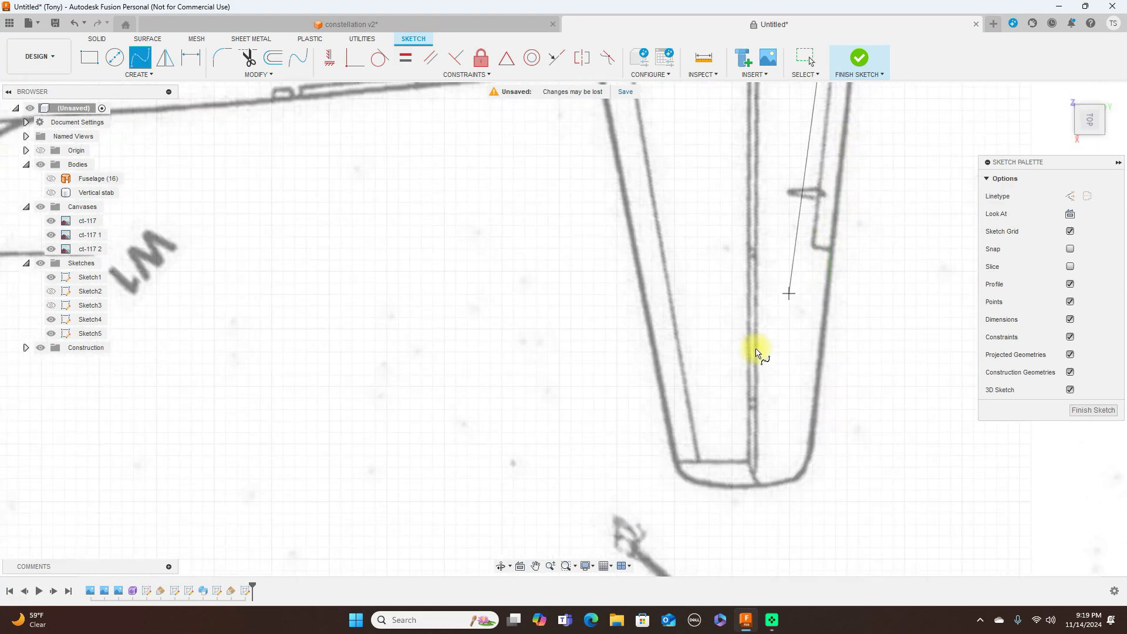
scroll(789, 422, "down", 3)
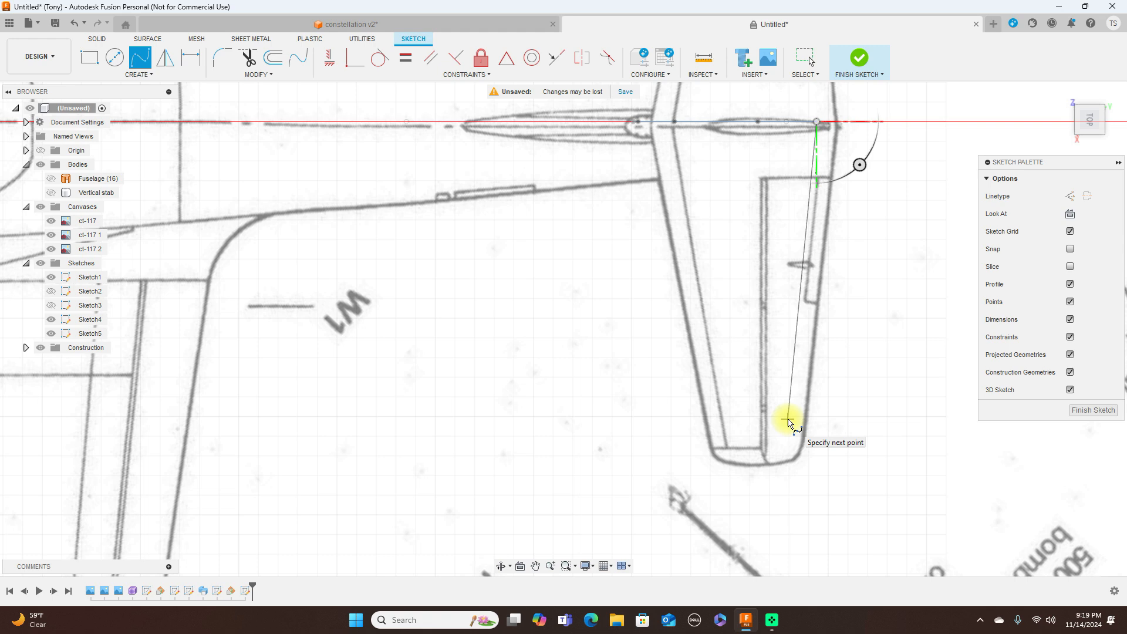
left_click(788, 420)
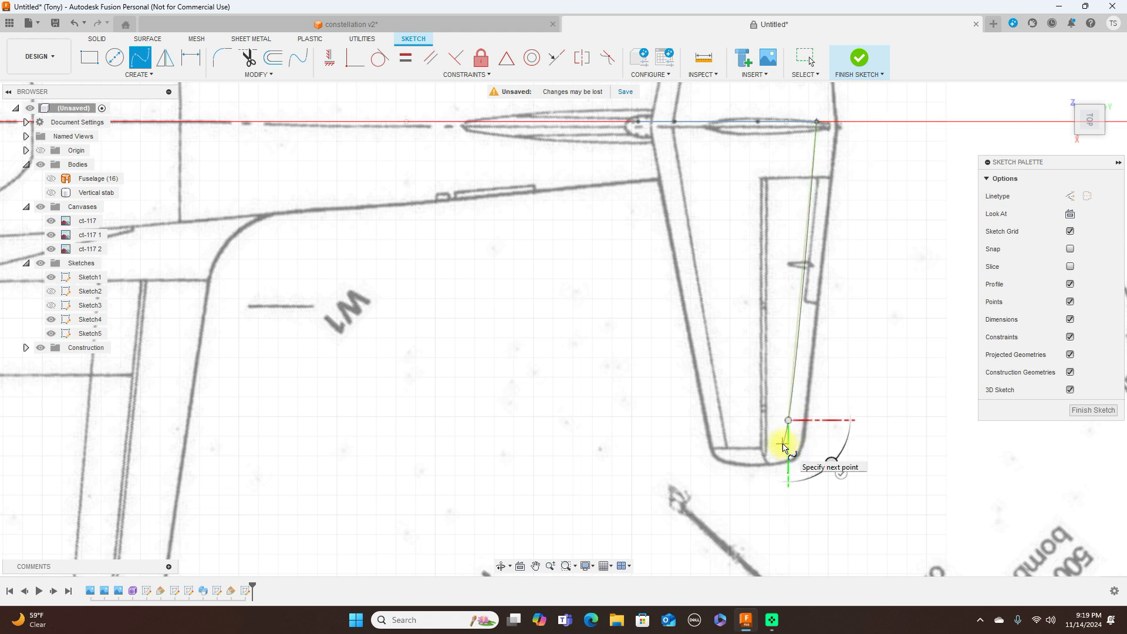
right_click(783, 448)
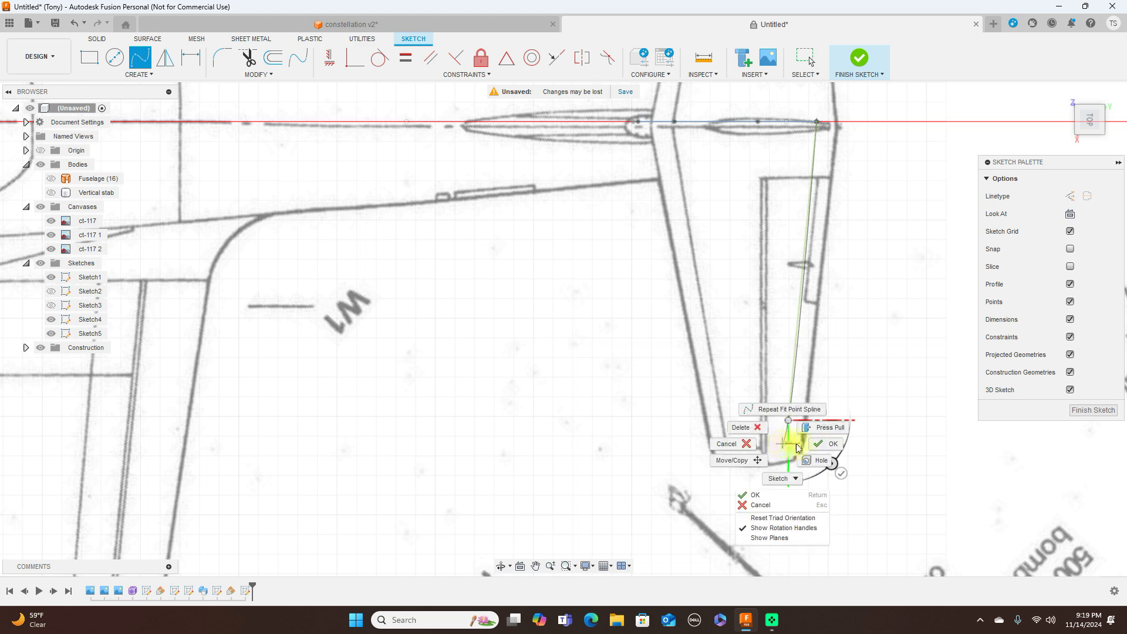
left_click(741, 445)
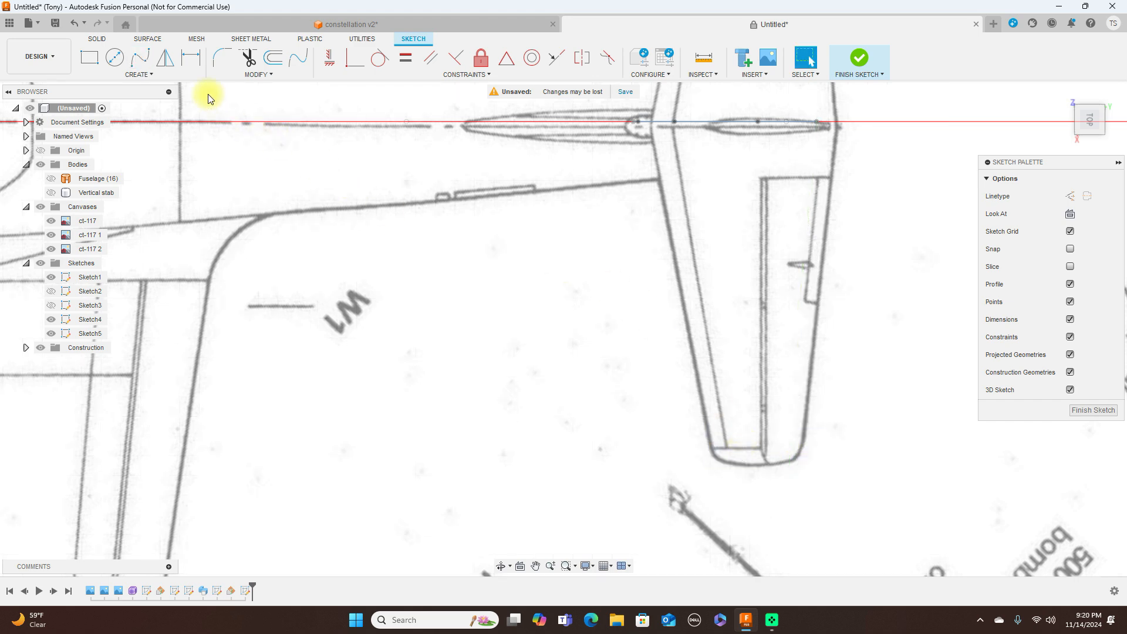
Step: Start a fit point spline at the chord line's rear end and run it just inside the stabilizer's trailing edge down to the tip
left_click(141, 59)
left_click(816, 123)
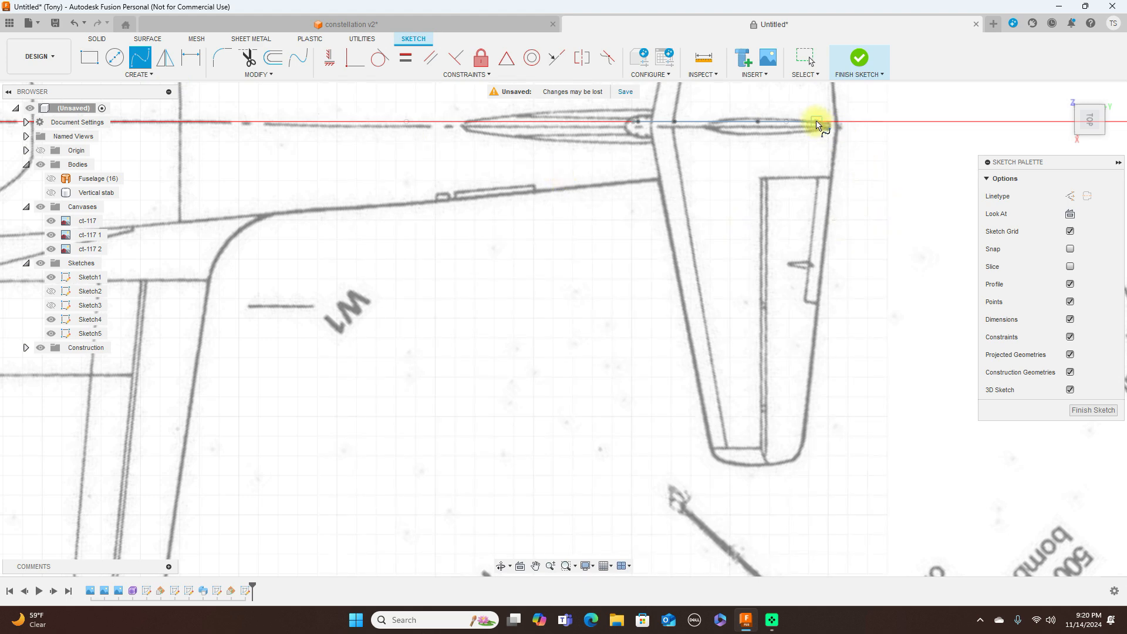
left_click(804, 269)
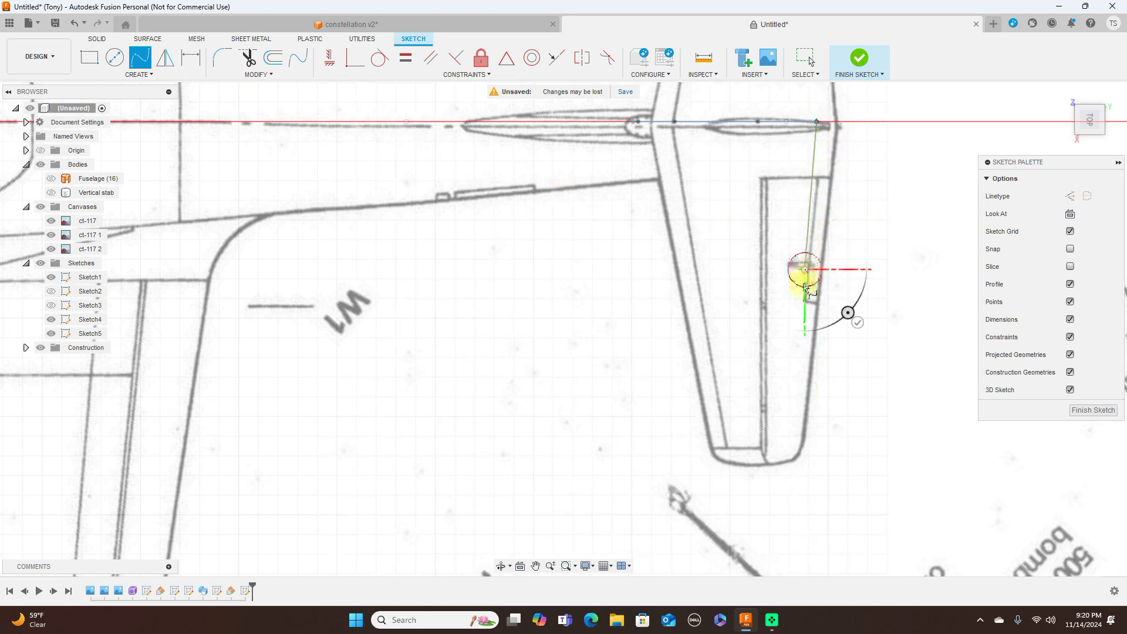
left_click(791, 395)
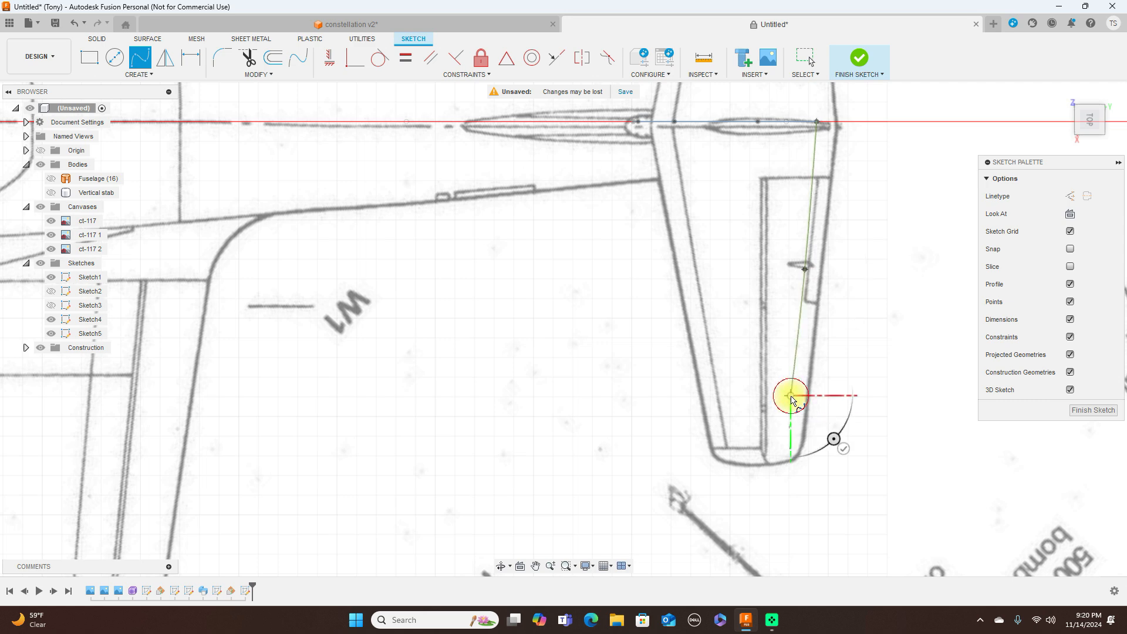
left_click(786, 433)
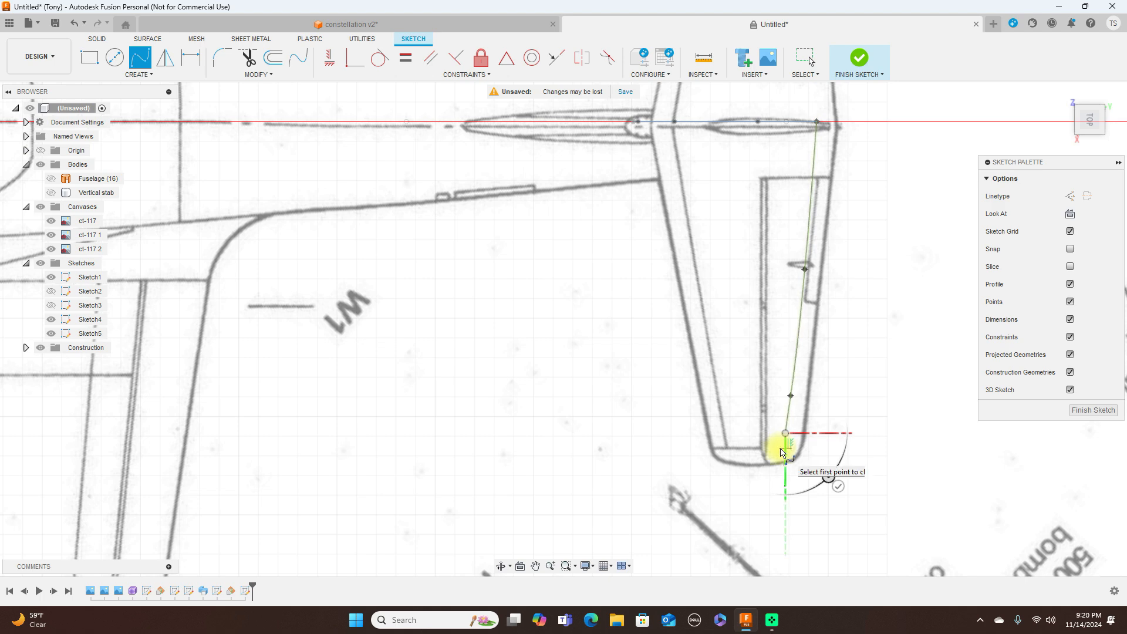
scroll(782, 453, "up", 3)
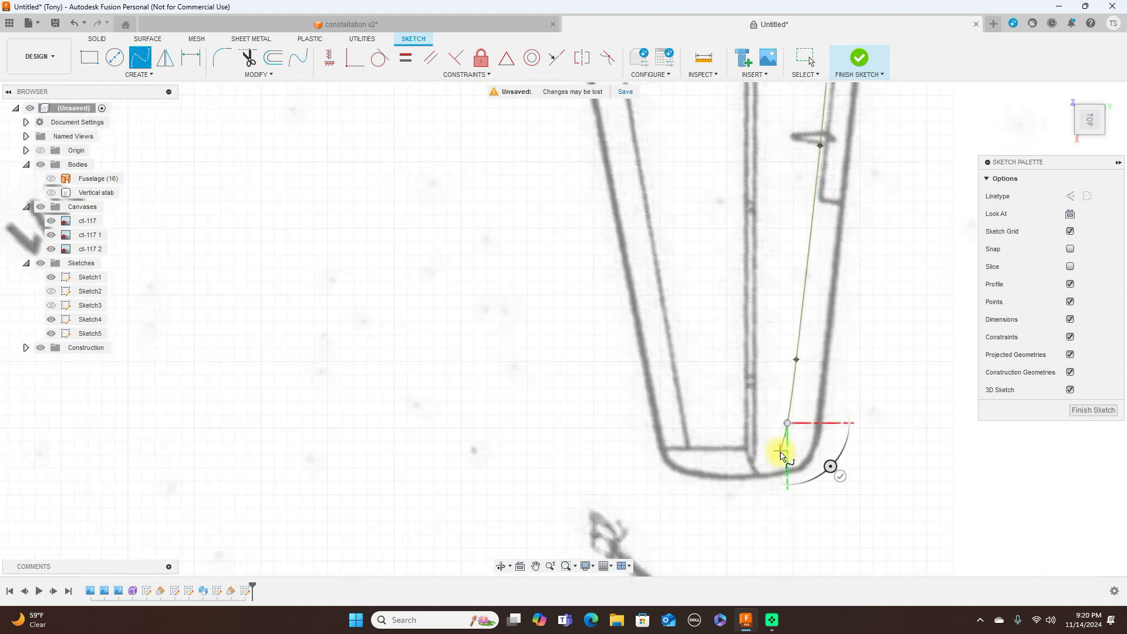
left_click(781, 448)
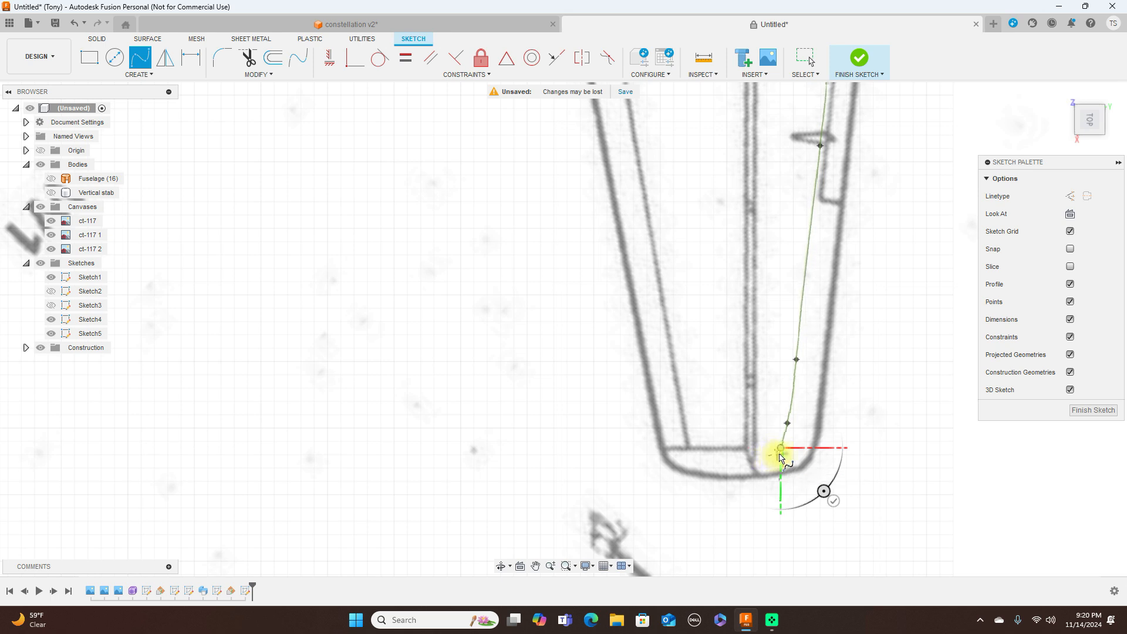
Step: Continue the spline around the rear tip corner to the middle of the tip outline, and finish it there
scroll(779, 454, "up", 2)
scroll(779, 454, "down", 2)
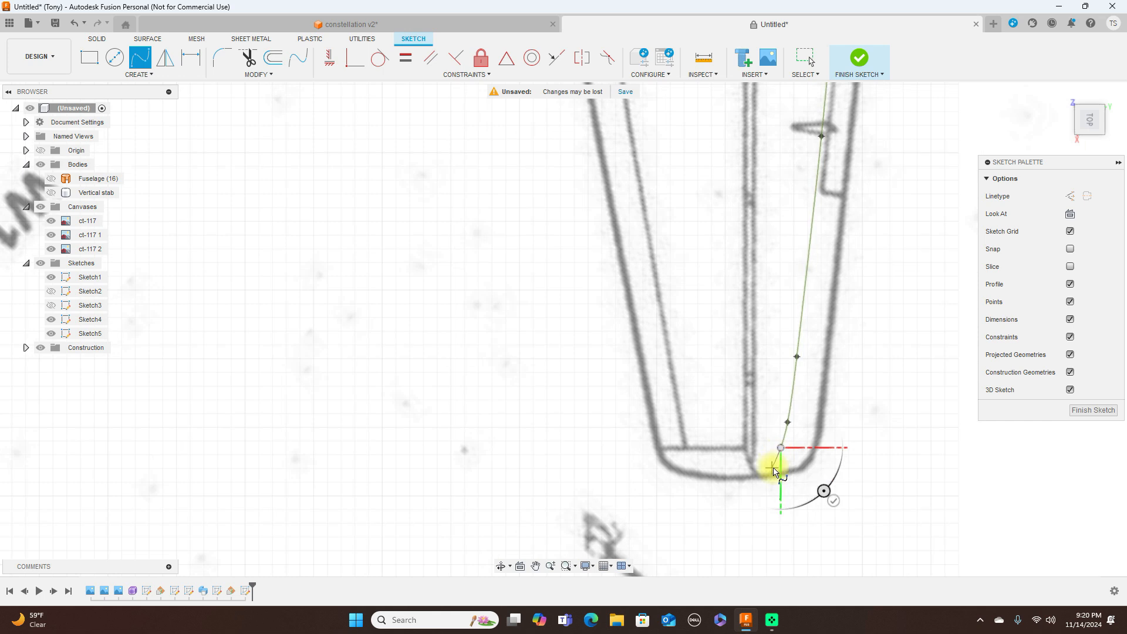
scroll(778, 467, "up", 2)
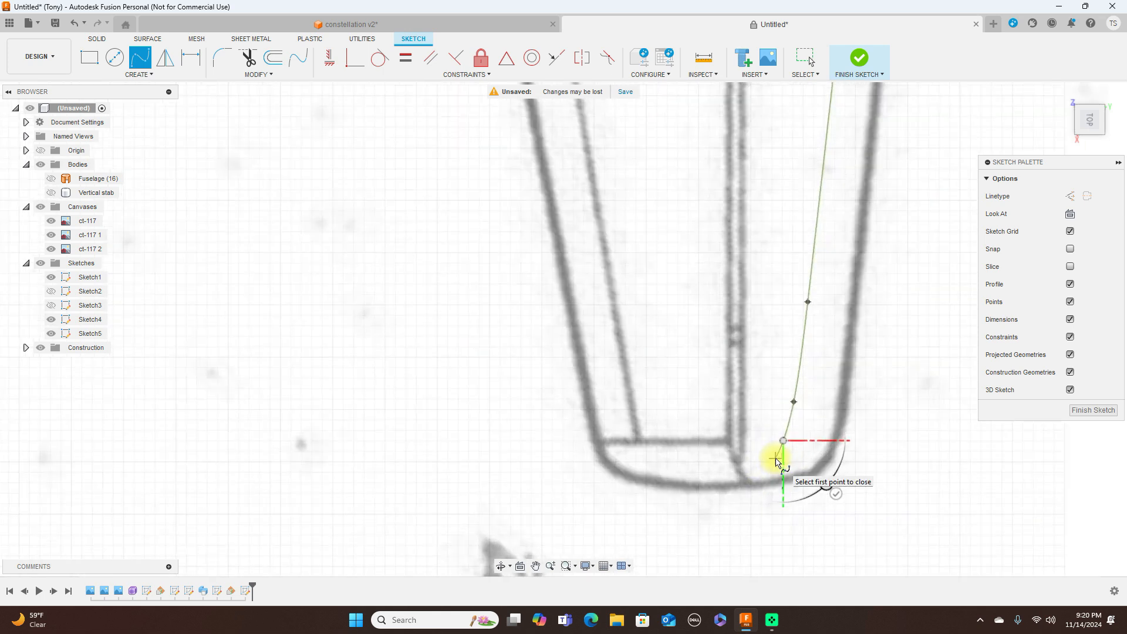
left_click(776, 462)
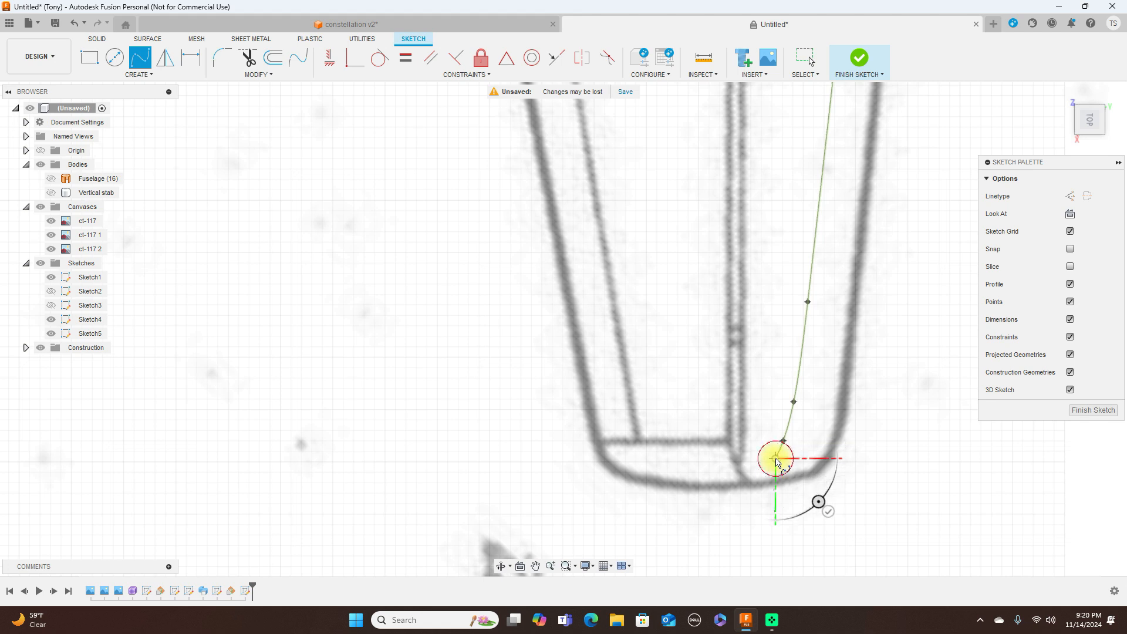
left_click(746, 477)
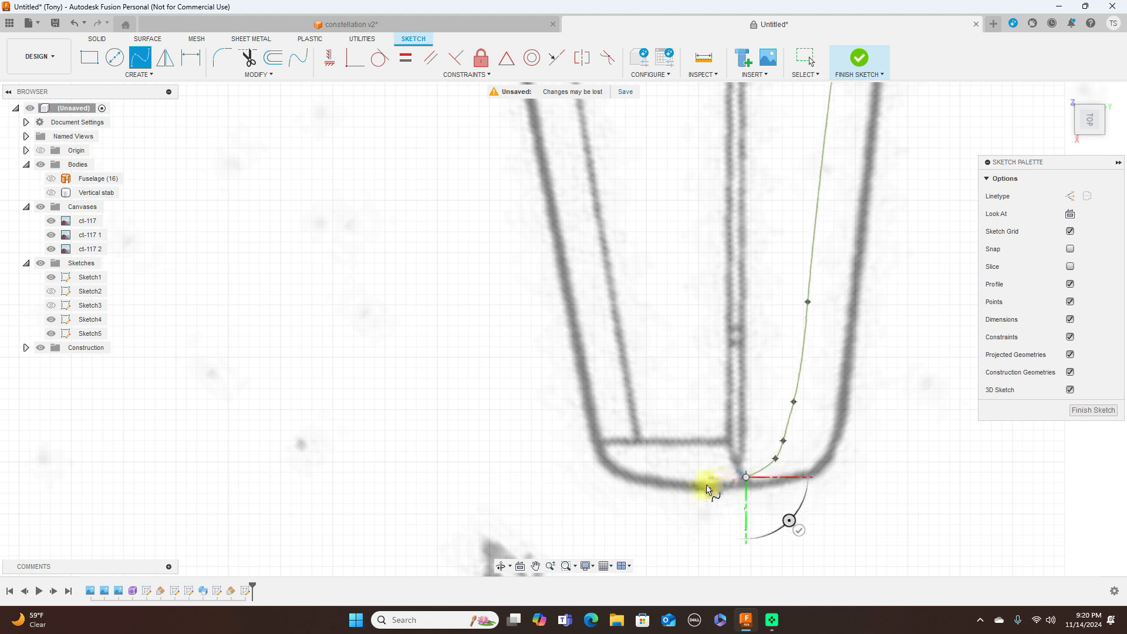
left_click(706, 487)
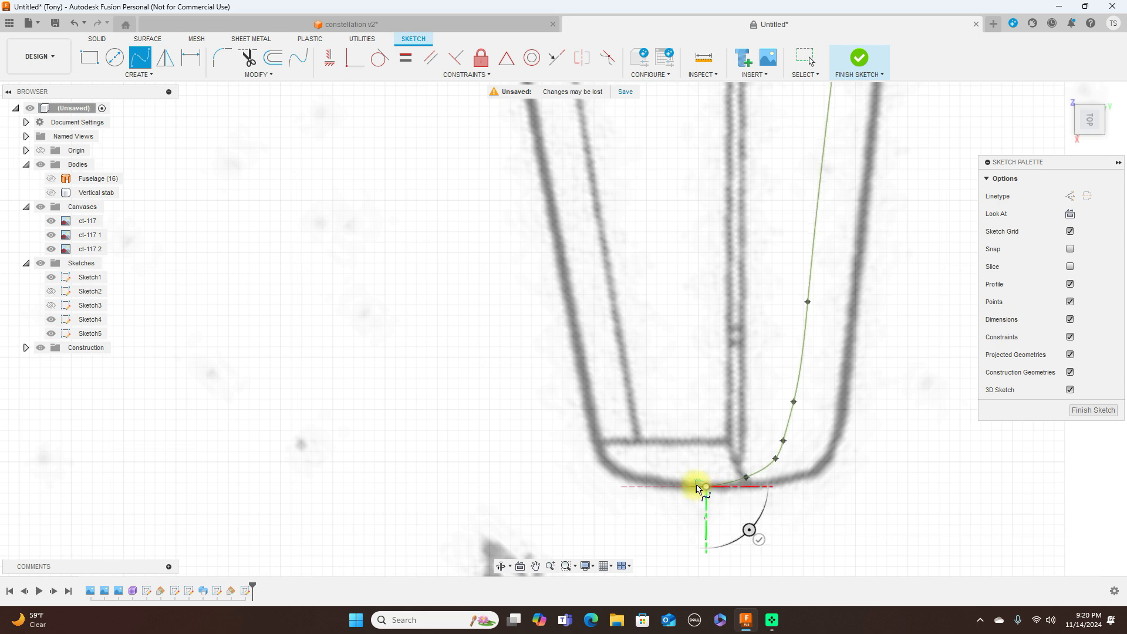
right_click(707, 487)
left_click(766, 480)
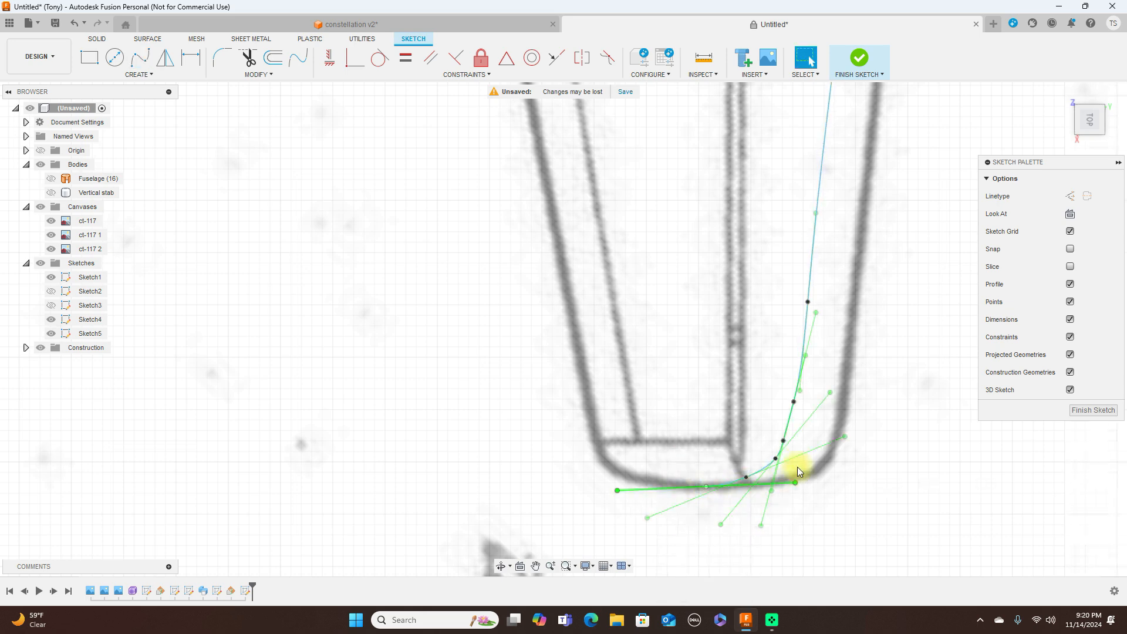
Step: Move the spline's fit point beside the elevator tab to about X 192, Y 1979 mm to smooth the trailing edge curve
scroll(798, 469, "up", 2)
left_click(783, 470)
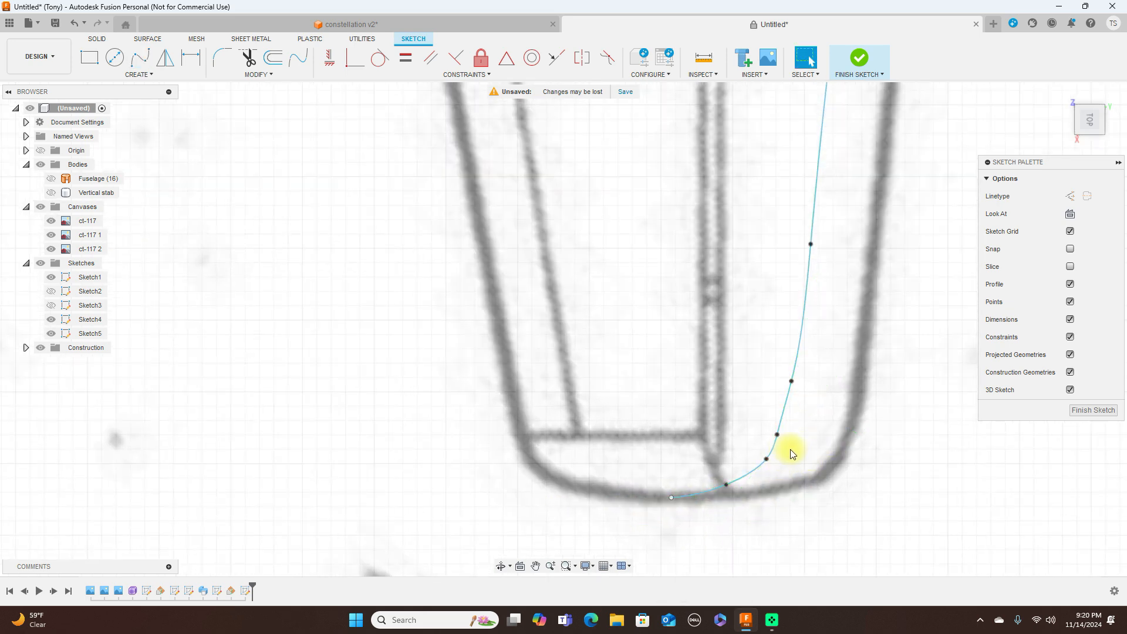
scroll(798, 449, "down", 5)
mouse_move(822, 386)
middle_mouse_down()
mouse_move(849, 343)
mouse_move(837, 410)
middle_mouse_up()
scroll(845, 397, "down", 2)
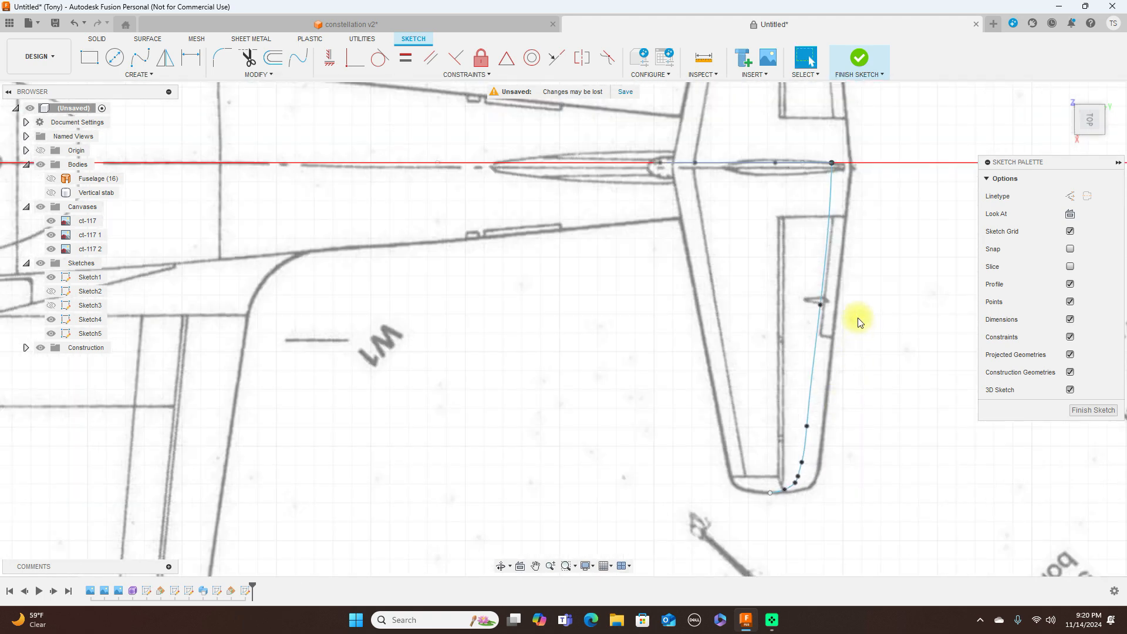
scroll(857, 319, "up", 1)
left_click(818, 304)
left_click_drag(810, 305, 816, 307)
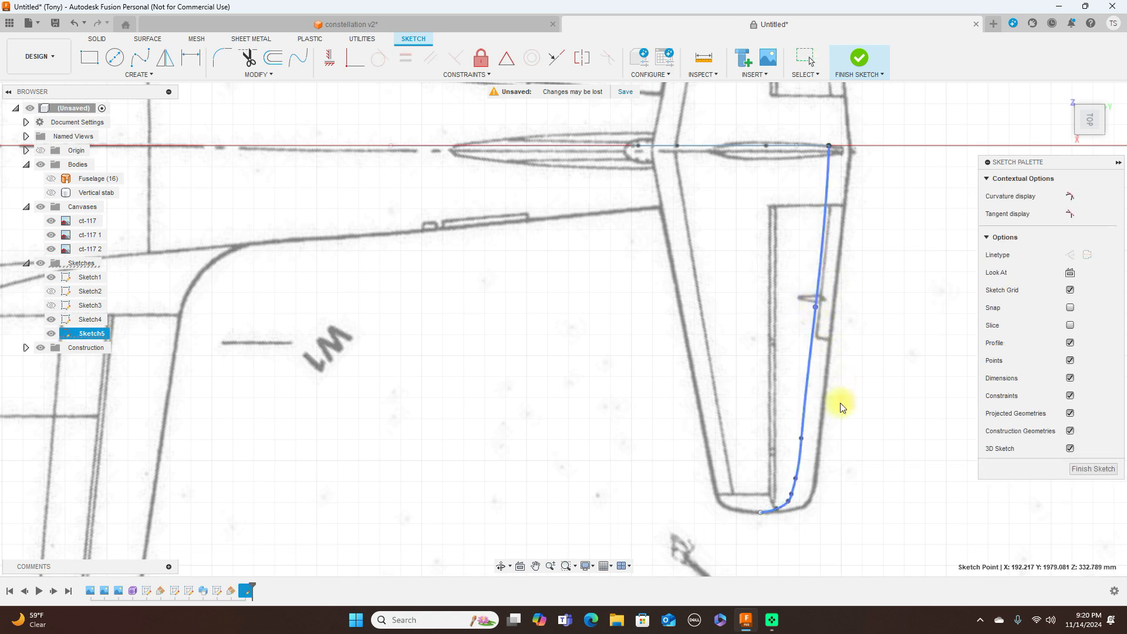
Step: Shift the spline's fit point just above the rear tip corner to about X 397, Y 1955 mm to smooth the bend
scroll(793, 489, "up", 1)
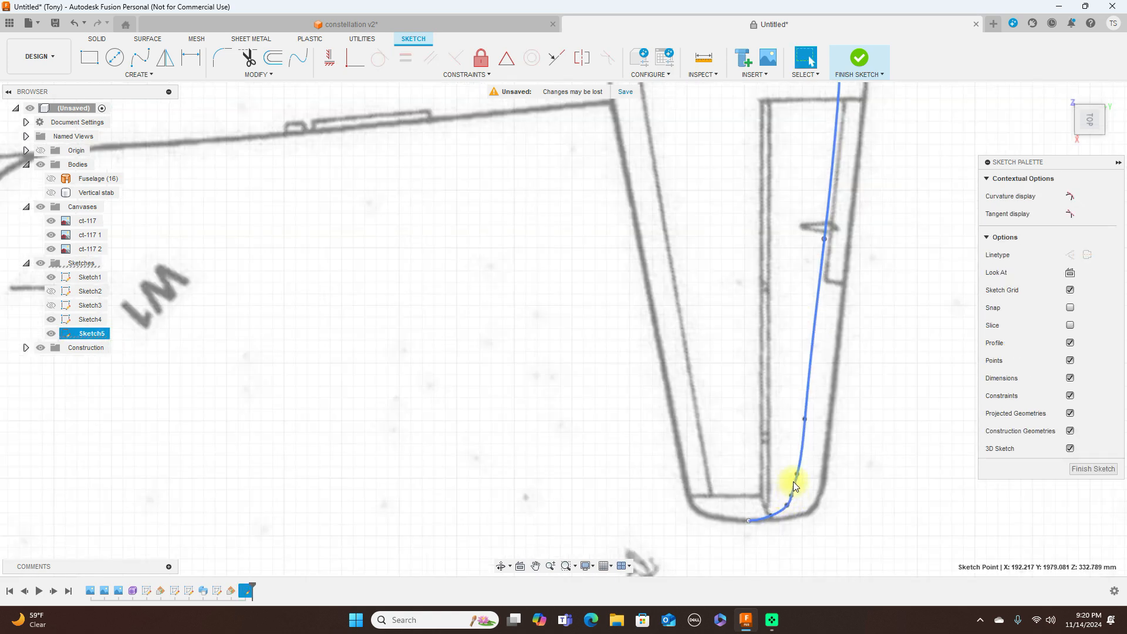
key("Escape")
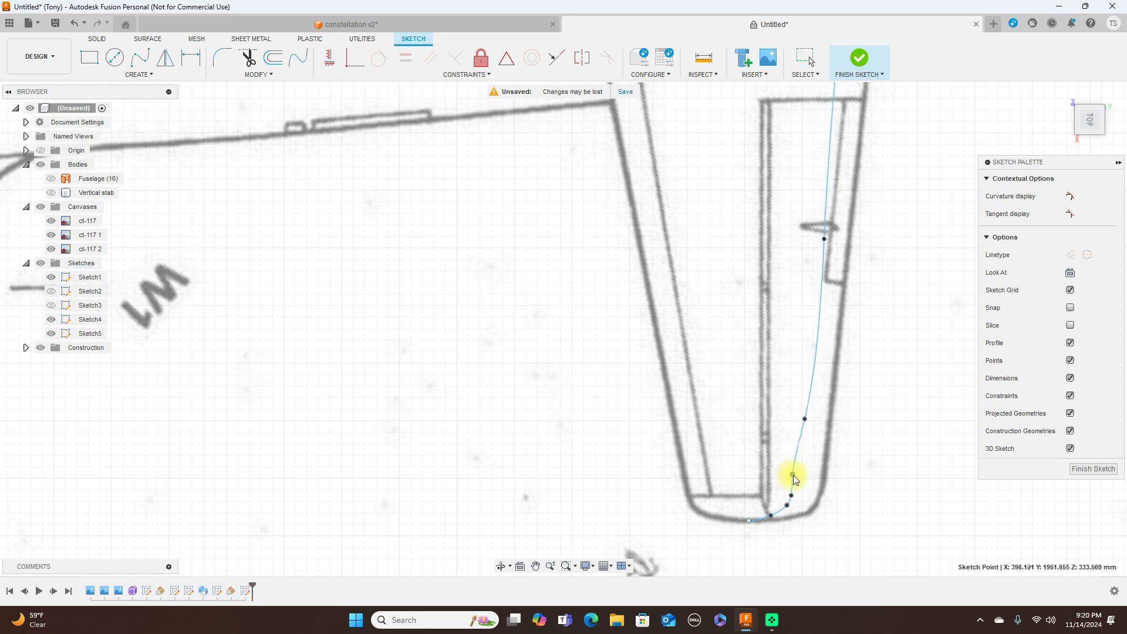
left_click(796, 479)
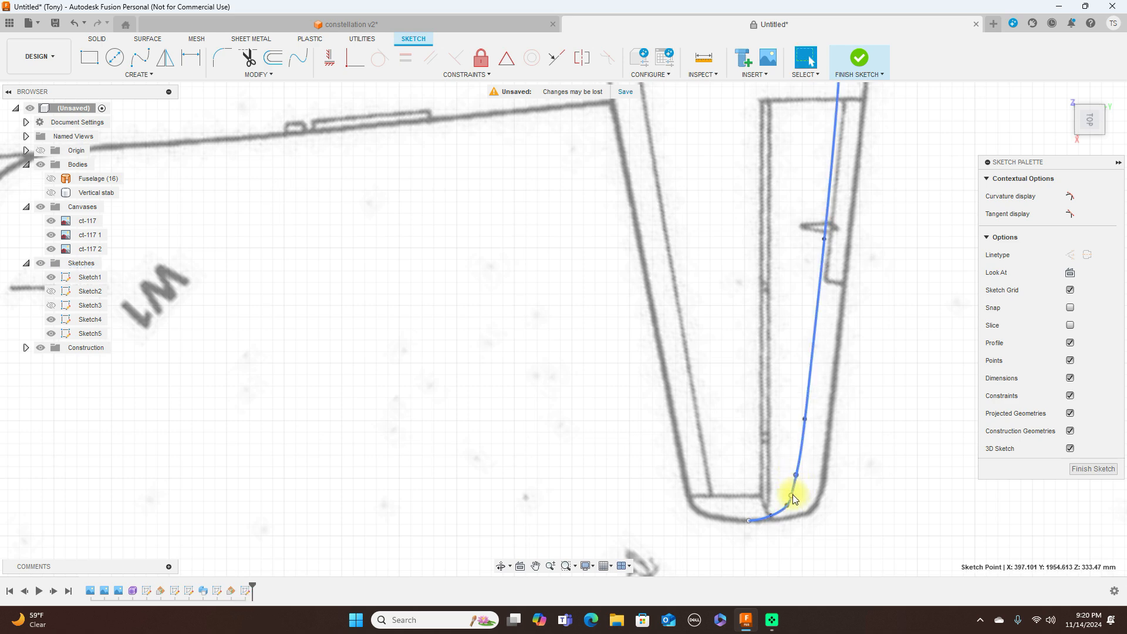
Step: Move the rear spline's fit points at the tip corner to about X 427, Y 1942 mm and X 396, Y 1955 mm
scroll(787, 497, "up", 2)
left_click(783, 513)
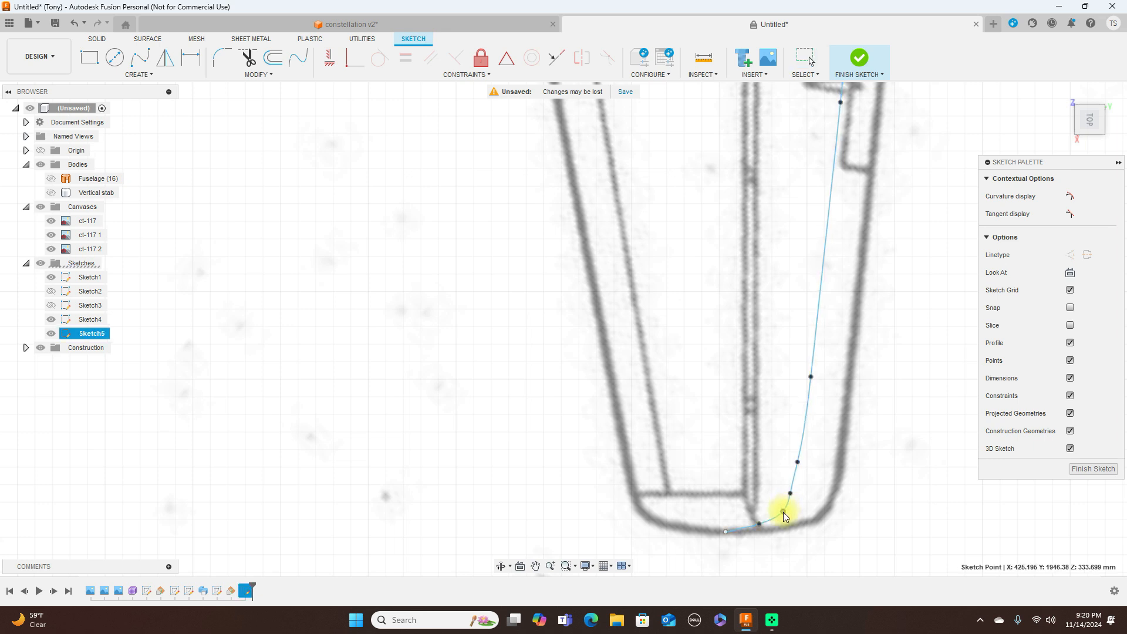
left_click_drag(776, 517, 776, 514)
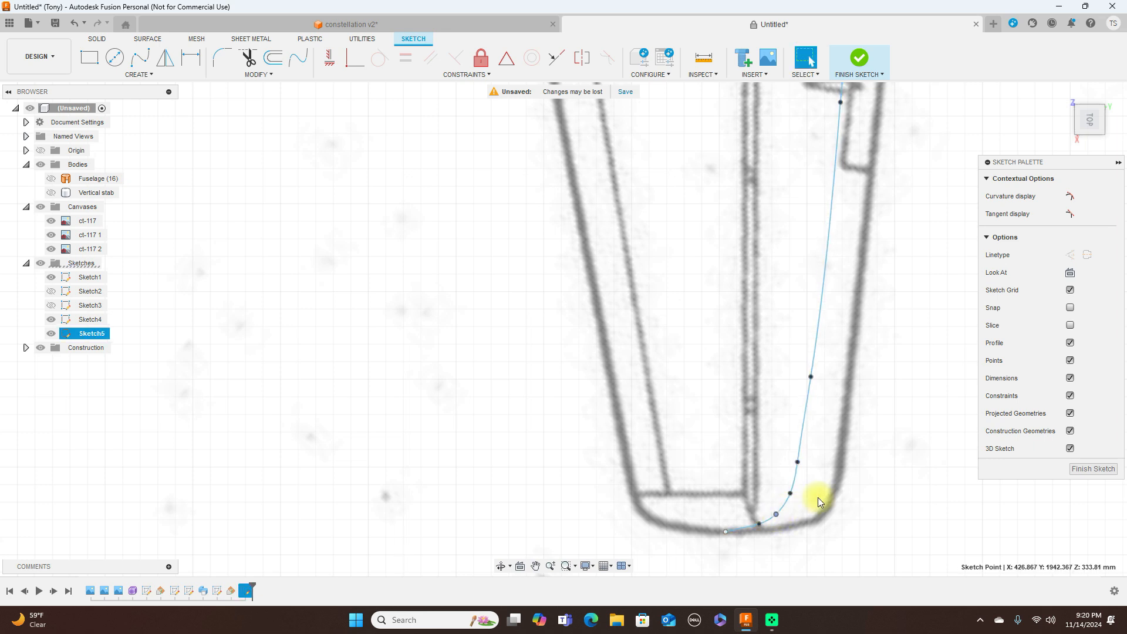
left_click(799, 466)
left_click(795, 463)
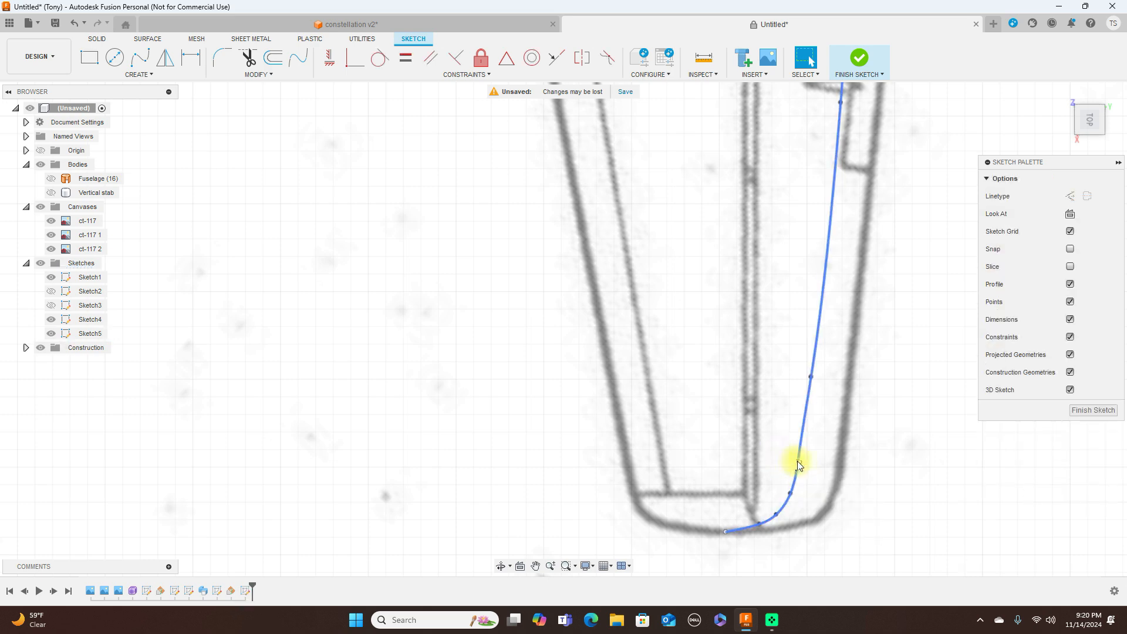
left_click(799, 462)
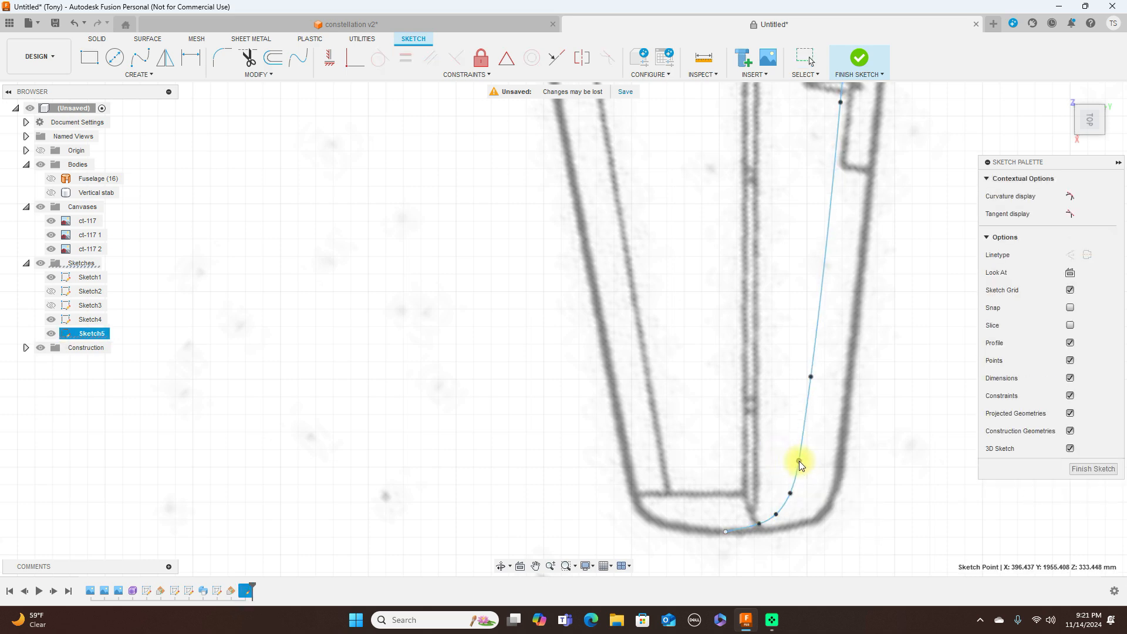
Step: Start a second fit point spline at the chord line's front end and run it just ahead of the stabilizer's leading edge toward the tip
scroll(850, 452, "down", 5)
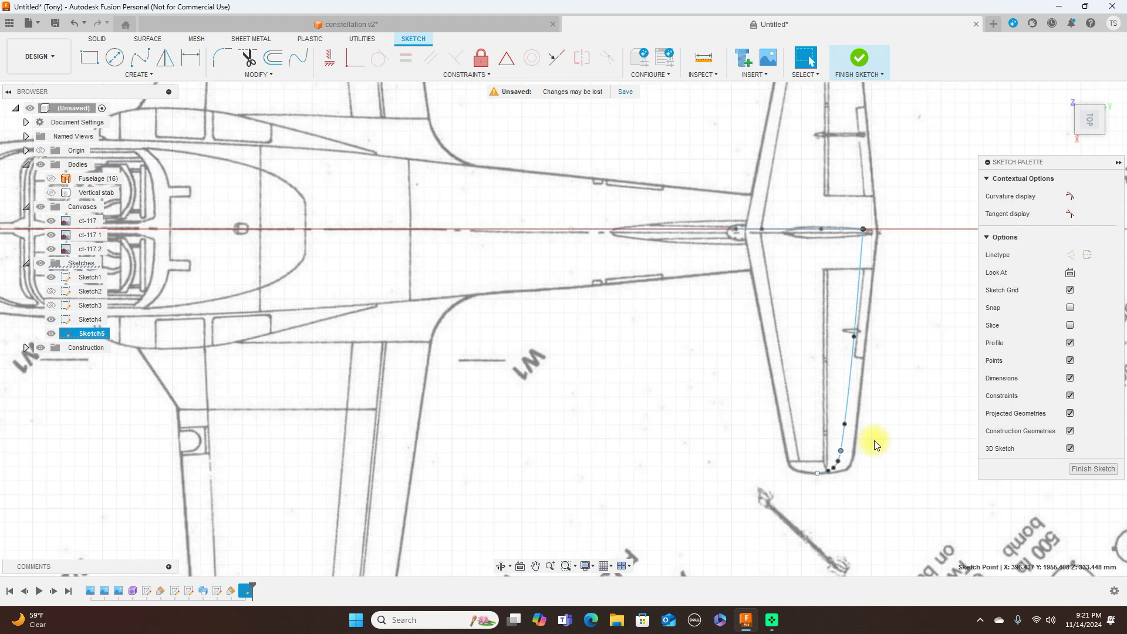
scroll(872, 439, "down", 1)
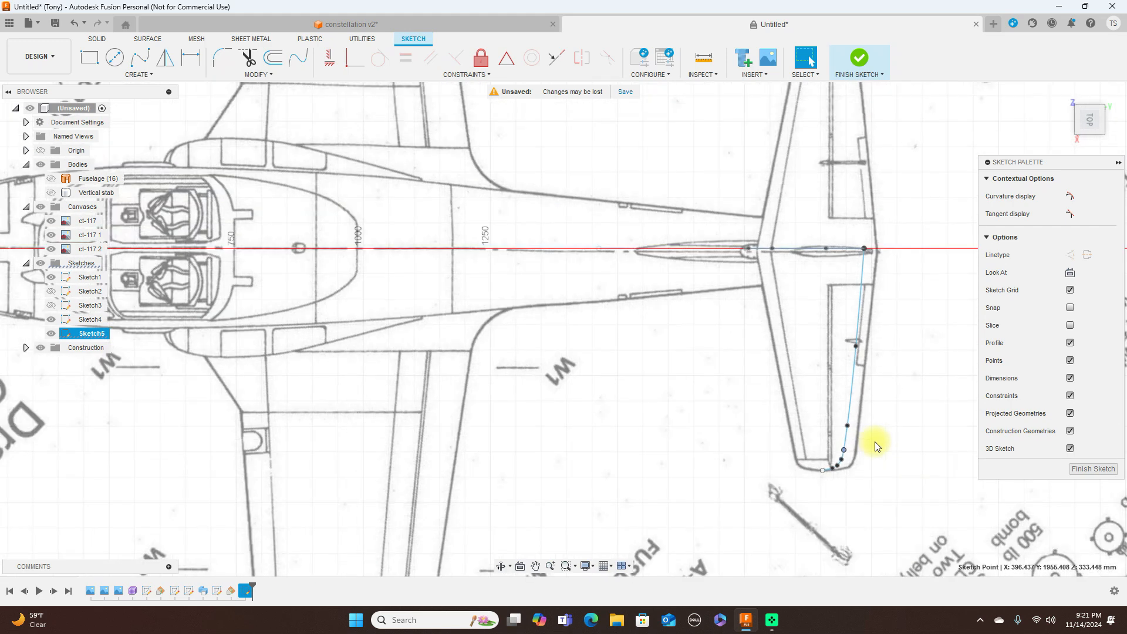
left_click(140, 57)
left_click(746, 248)
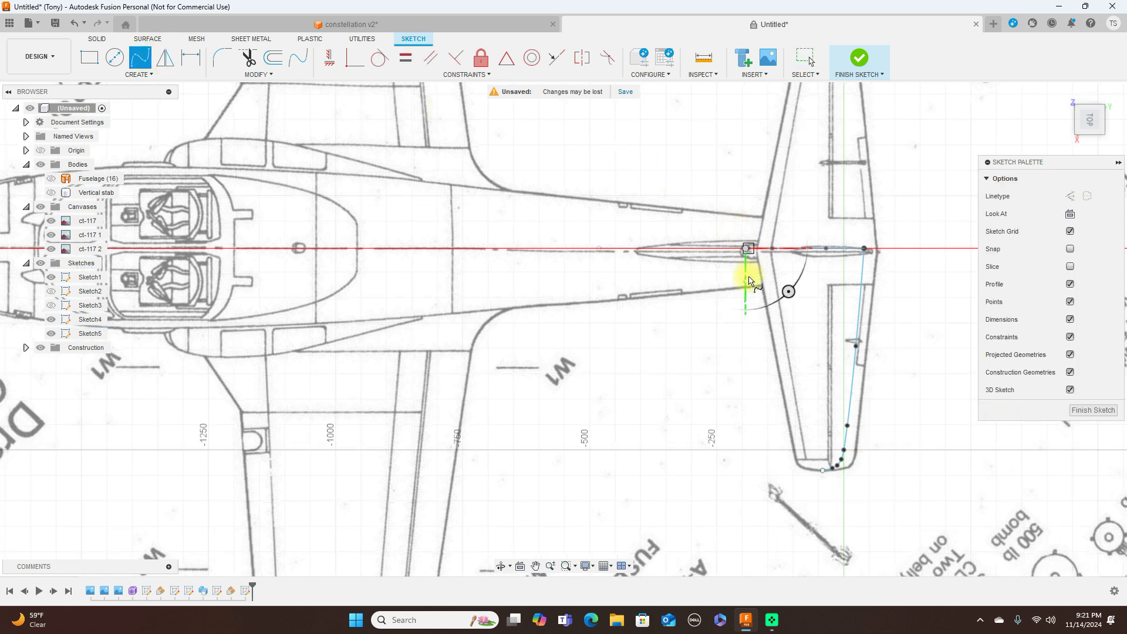
left_click(763, 349)
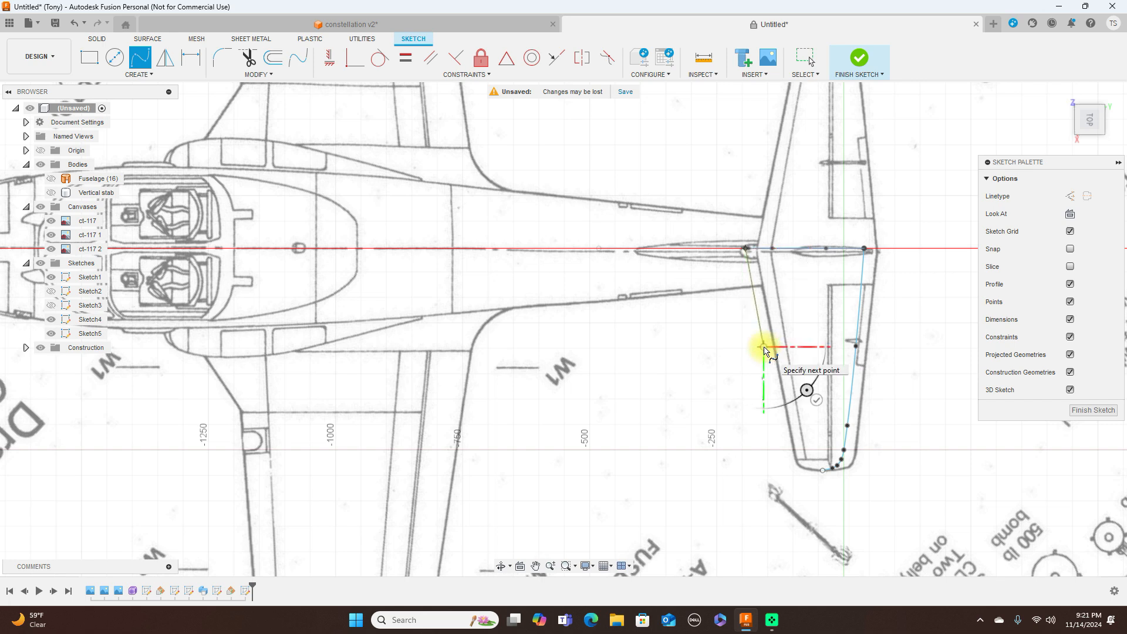
left_click(776, 416)
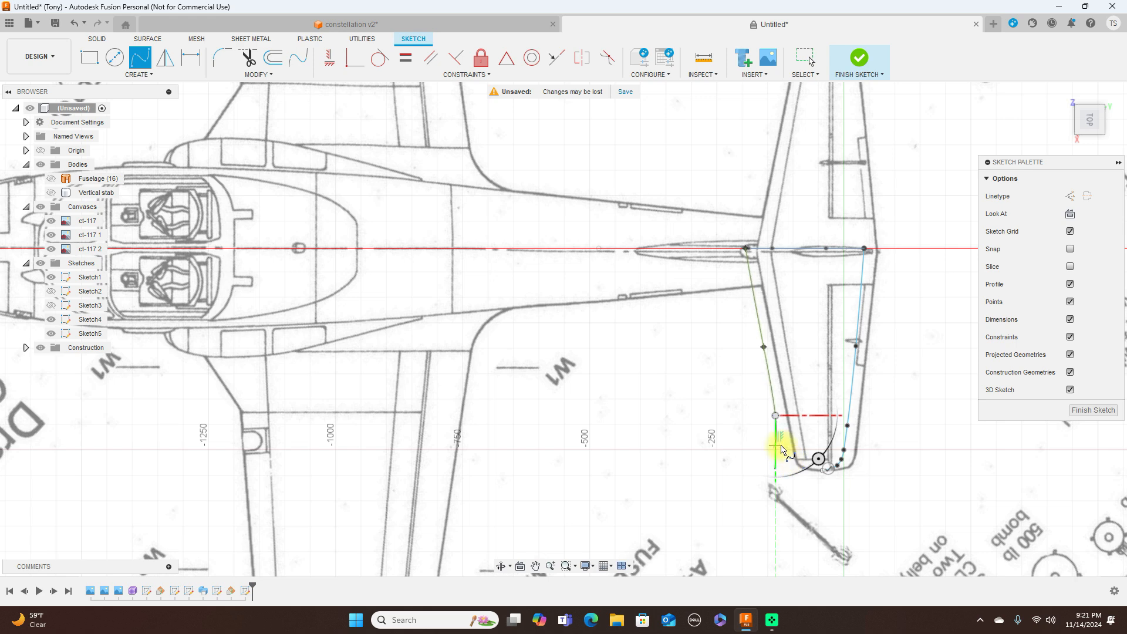
Step: Continue the spline around the front tip corner onto the tip outline, and finish it just short of the rear spline's end
scroll(783, 445, "up", 3)
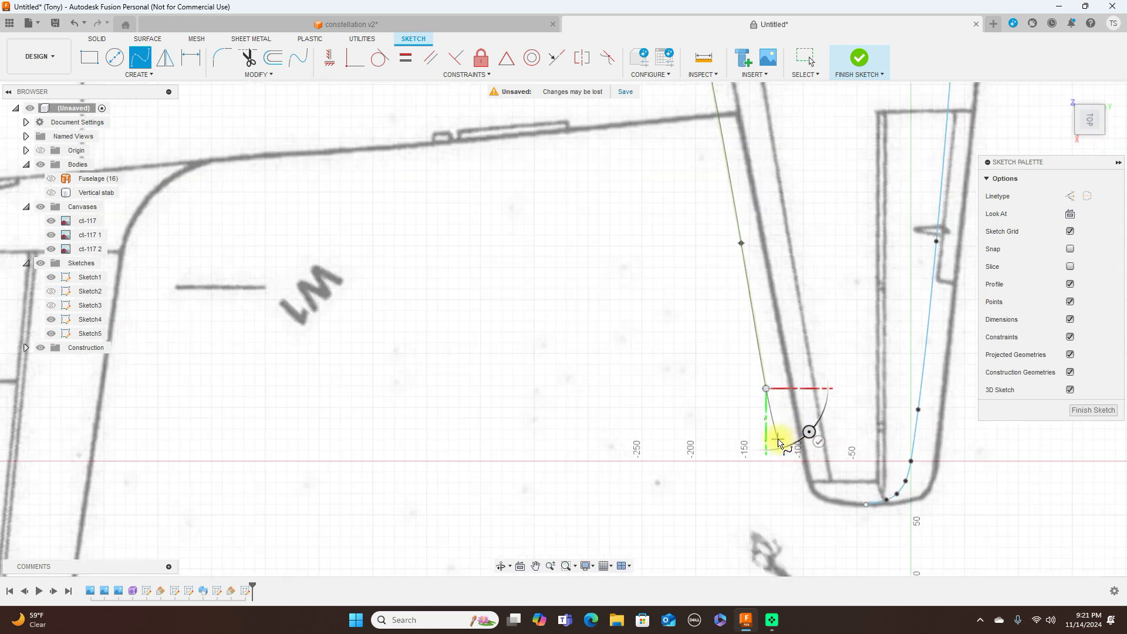
left_click(776, 439)
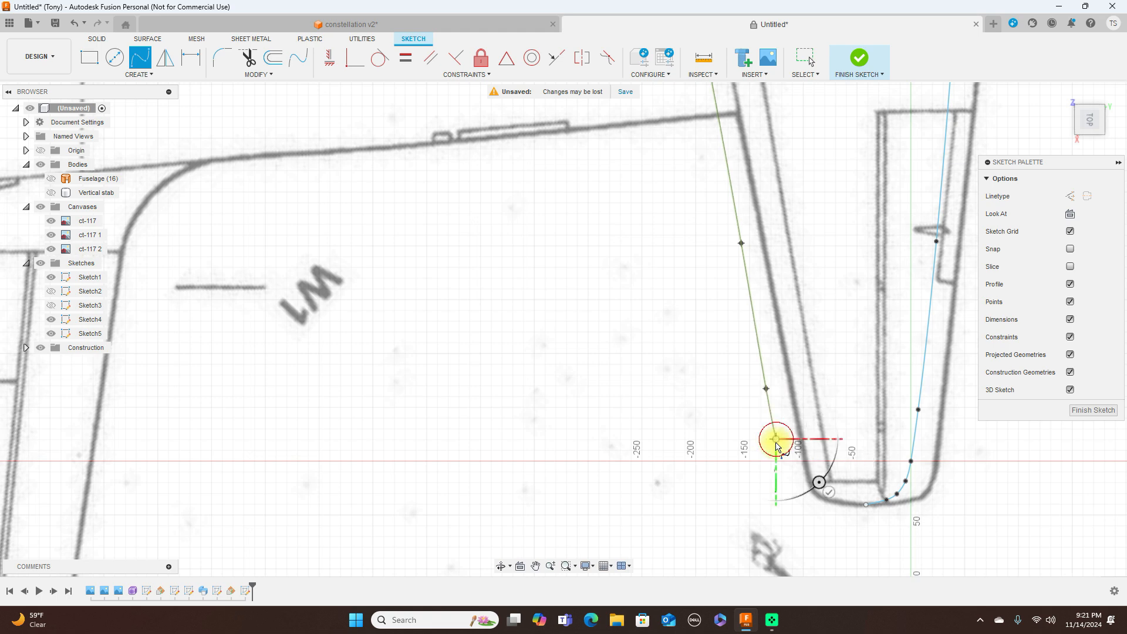
left_click(787, 471)
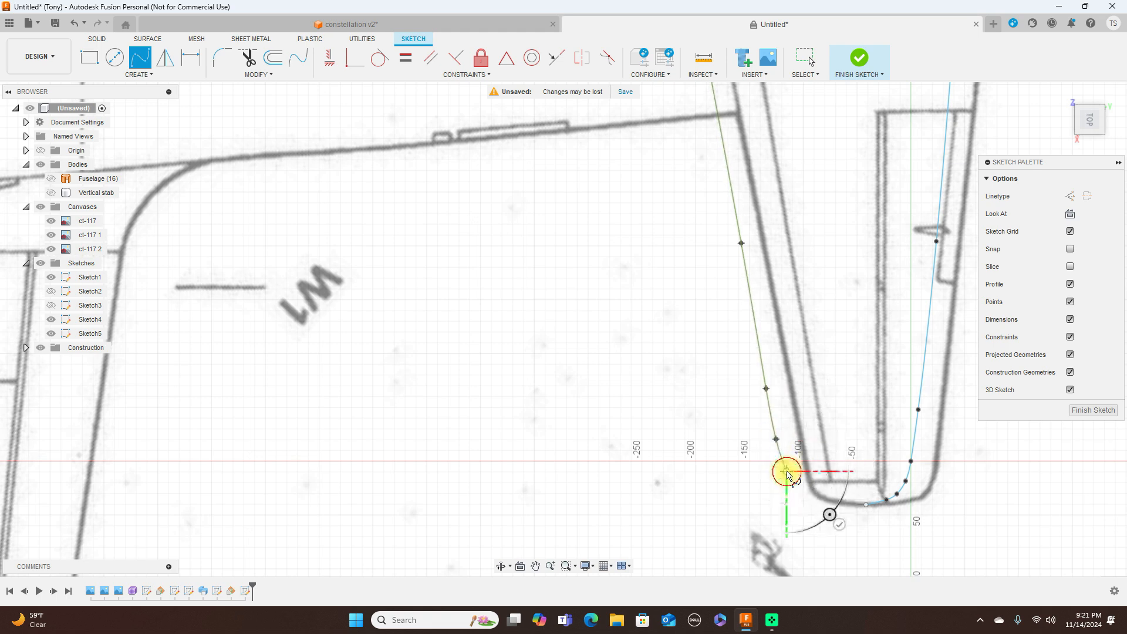
left_click(801, 492)
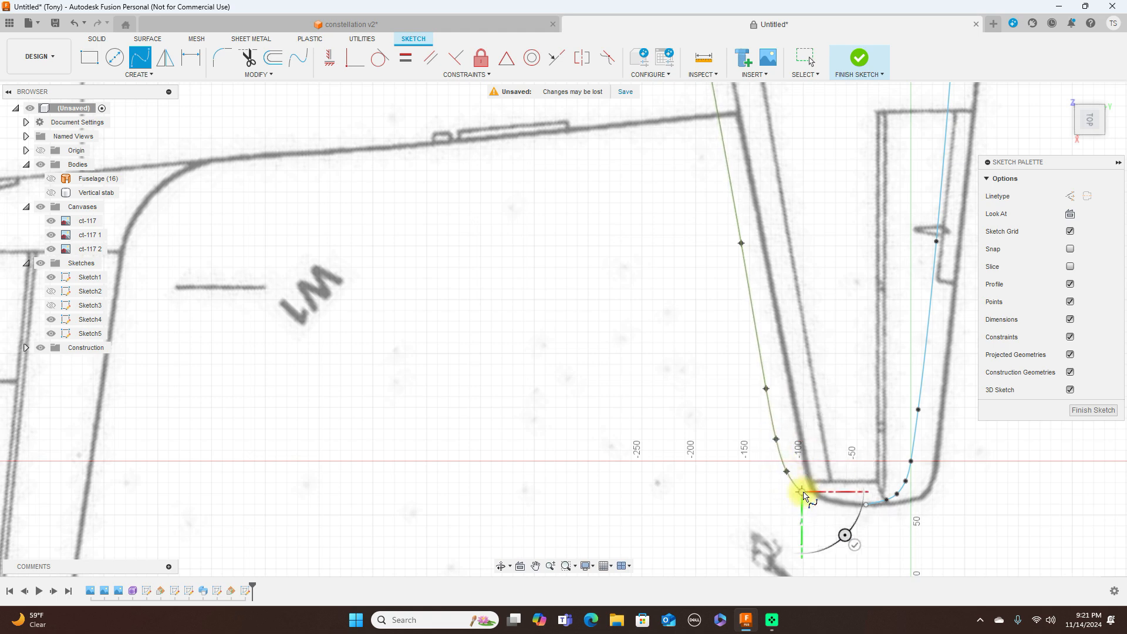
left_click(836, 505)
right_click(836, 505)
left_click(863, 504)
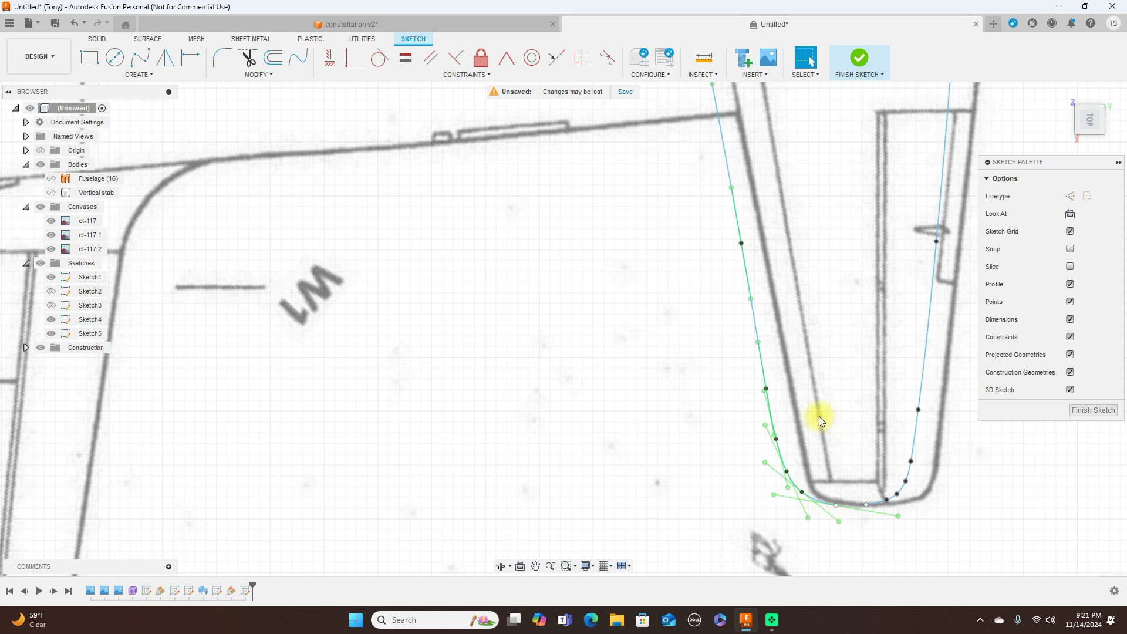
Step: Move the front spline's two fit points at the tip corner to about X 427, Y 1855 mm and X 406, Y 1843 mm
left_click(804, 497)
left_click(803, 497)
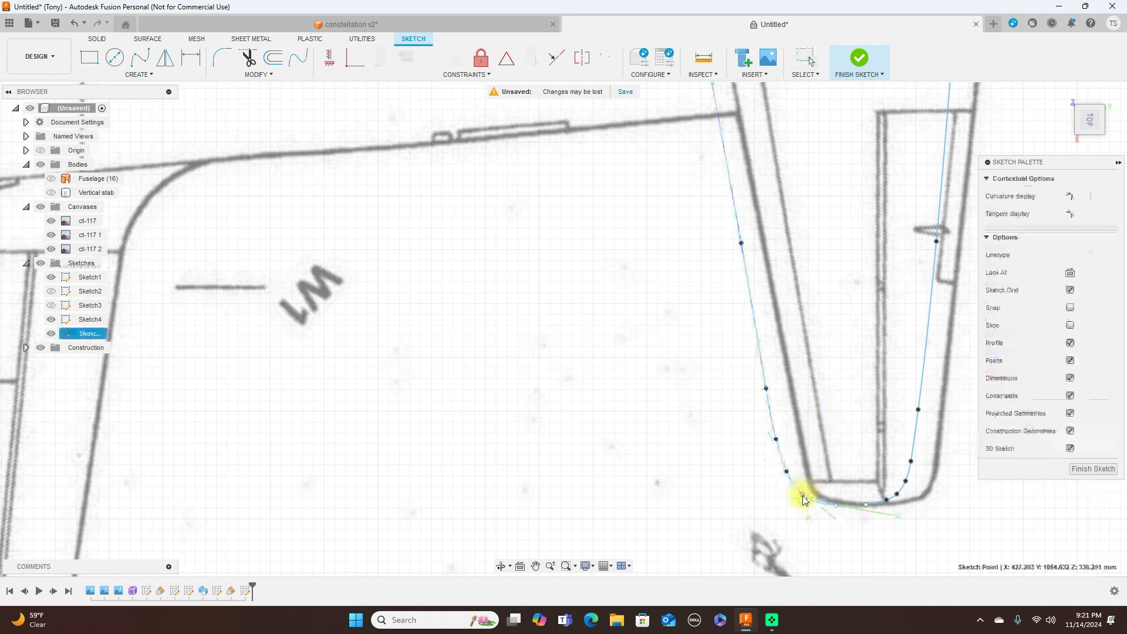
left_click_drag(789, 473, 790, 472)
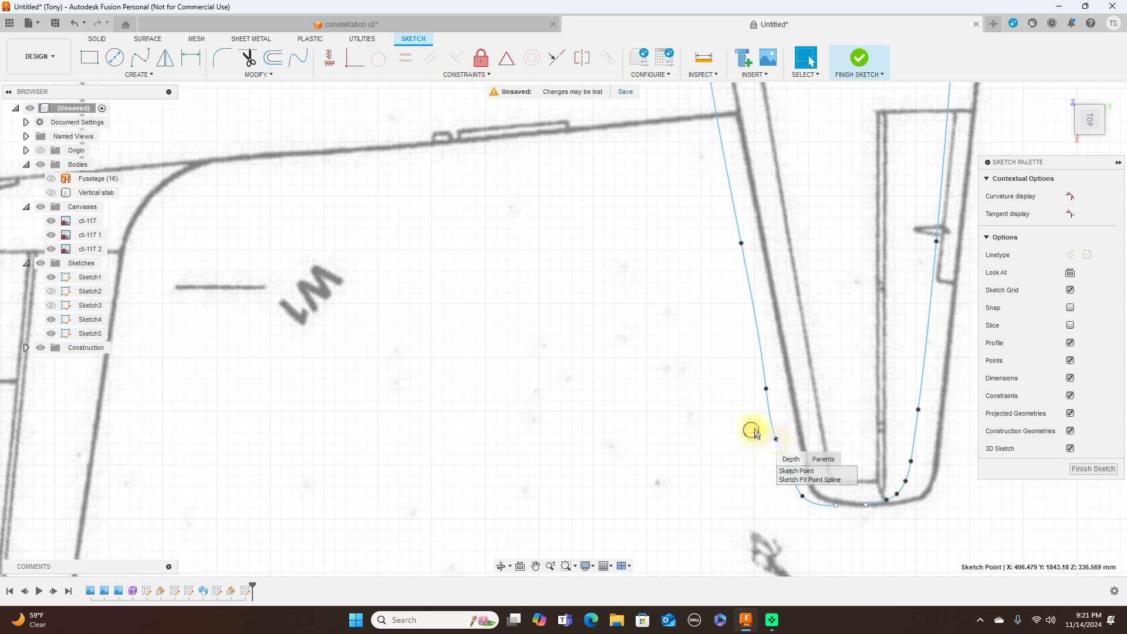
Step: Move the front spline's two fit points above the corner to about X 375, Y 1834 mm and X 329, Y 1824 mm, and finish the sketch
left_click(776, 439)
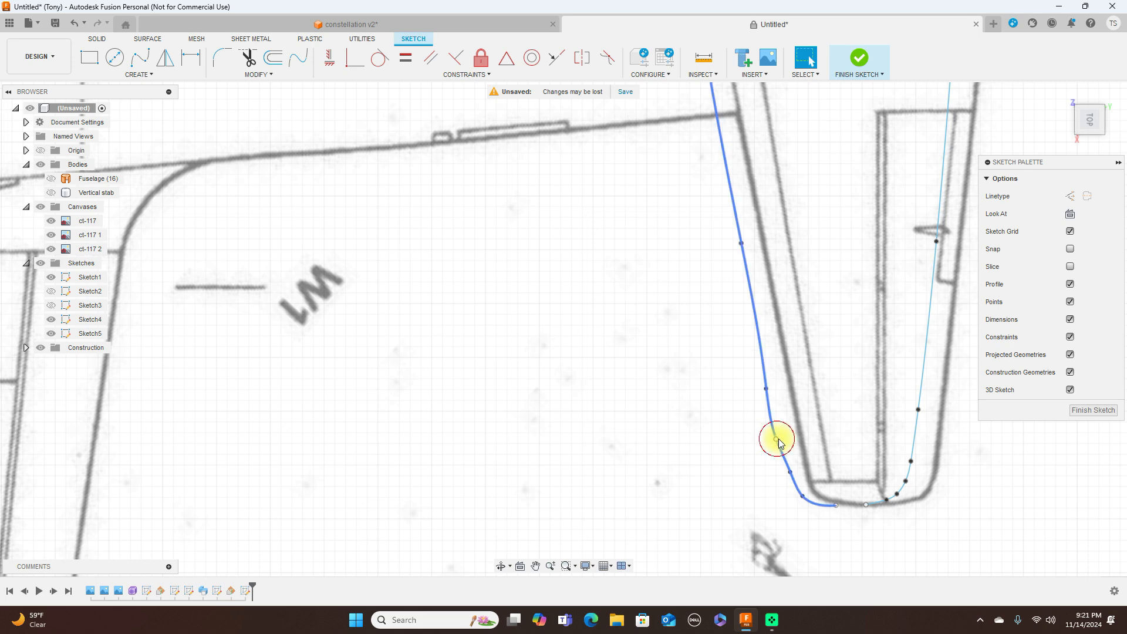
left_click(779, 439)
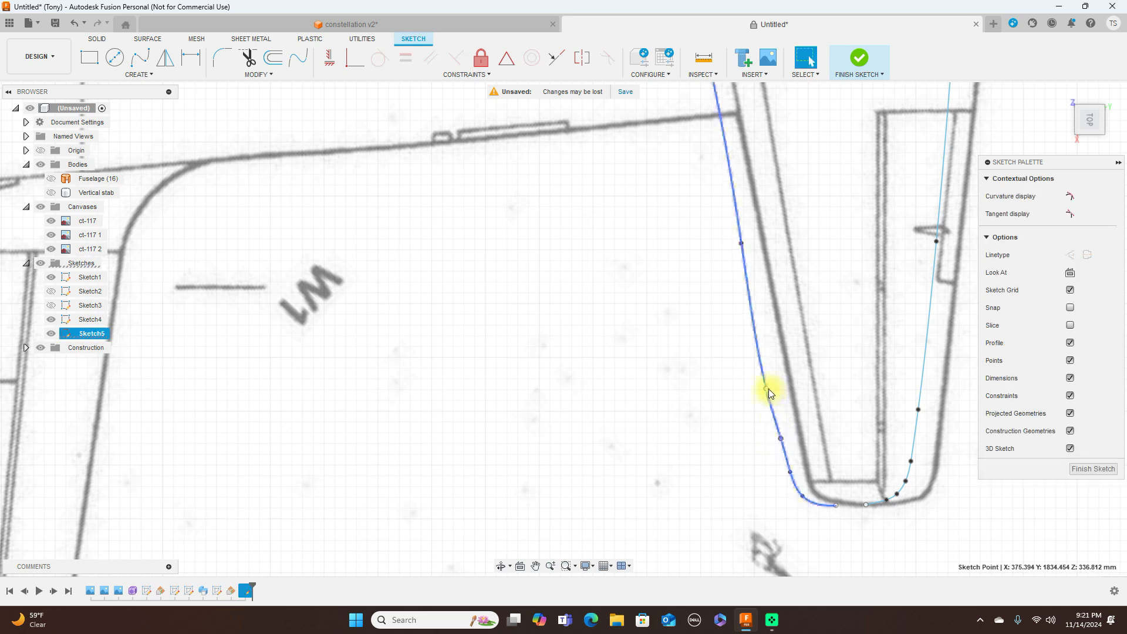
left_click_drag(769, 388, 769, 388)
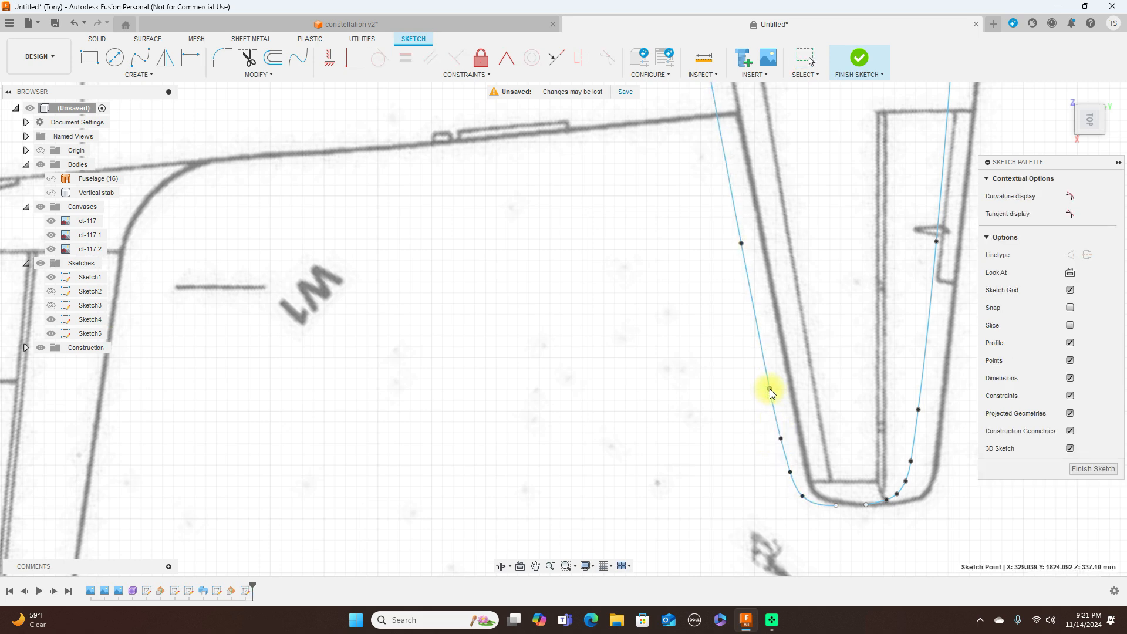
scroll(723, 389, "down", 2)
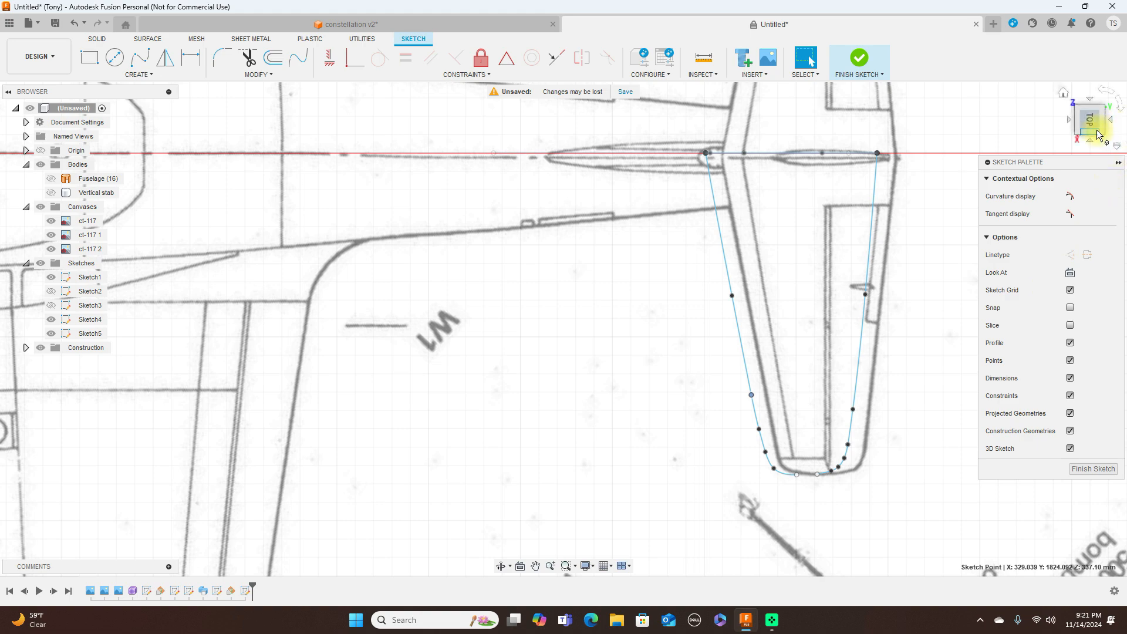
left_click(859, 58)
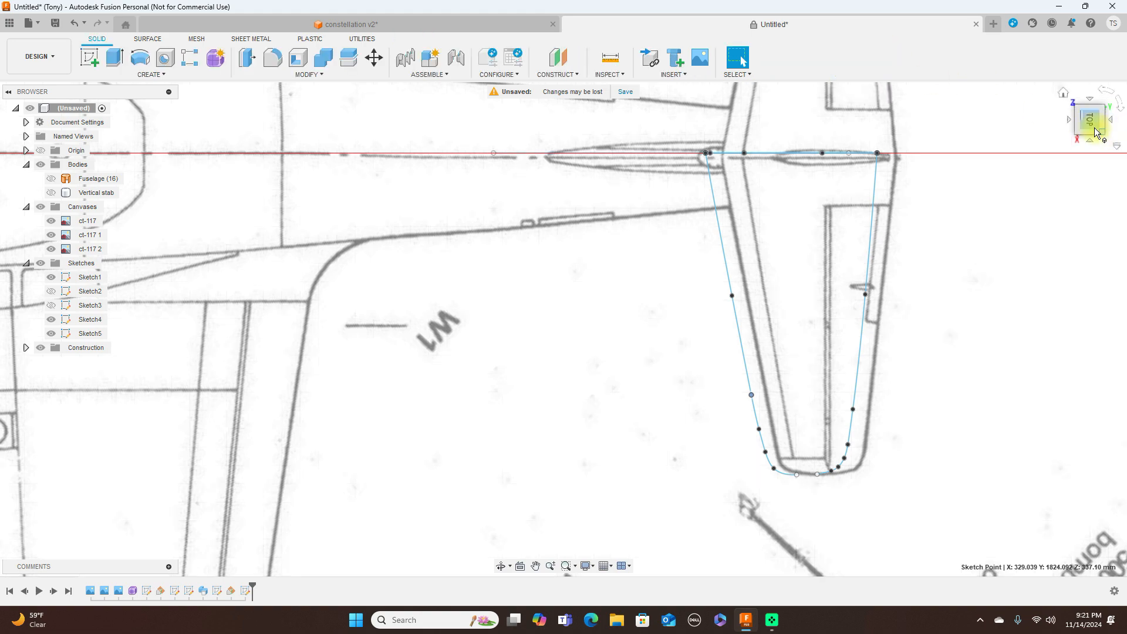
Step: Start a Path + Guide Rail sweep with both halves of the stabilizer's airfoil as the profile
left_click_drag(1106, 118, 1114, 76)
scroll(961, 215, "up", 2)
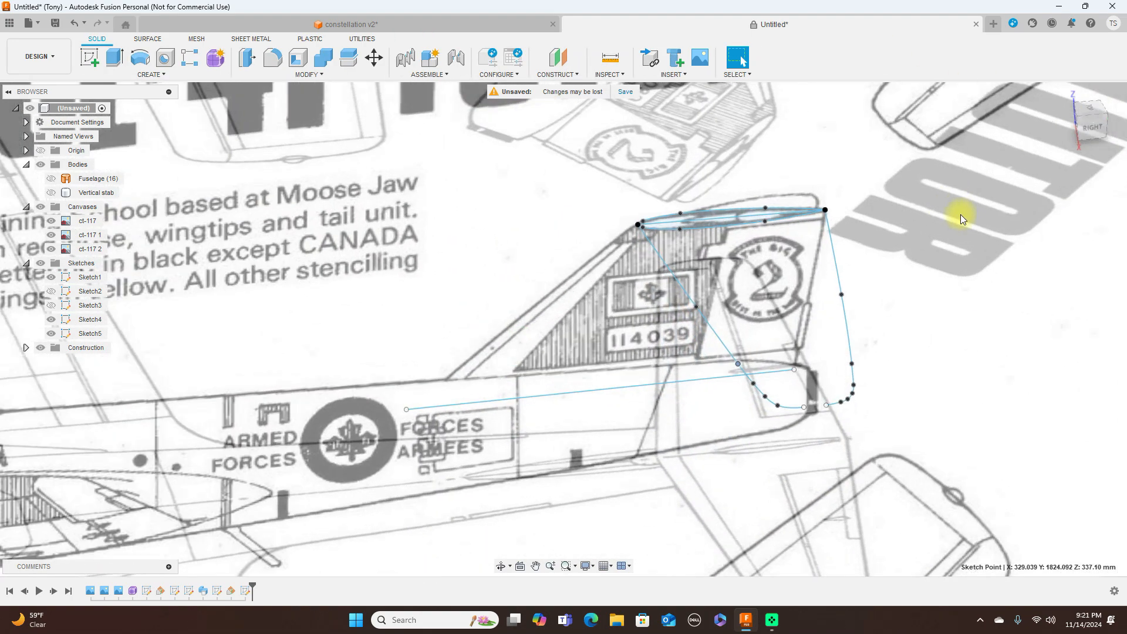
left_click(159, 74)
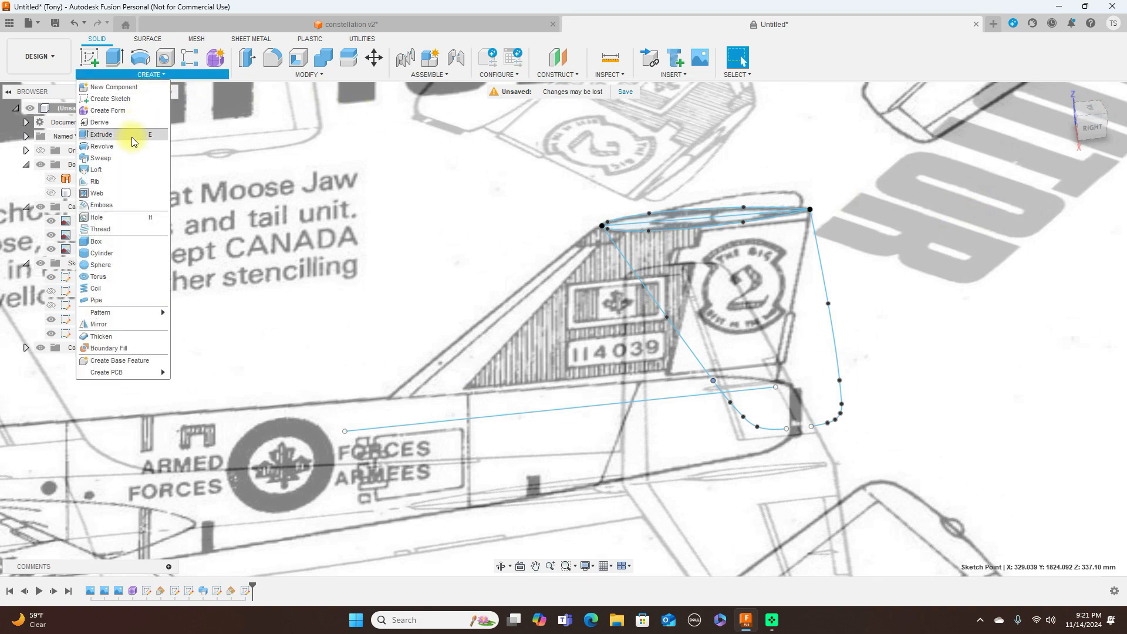
left_click(132, 163)
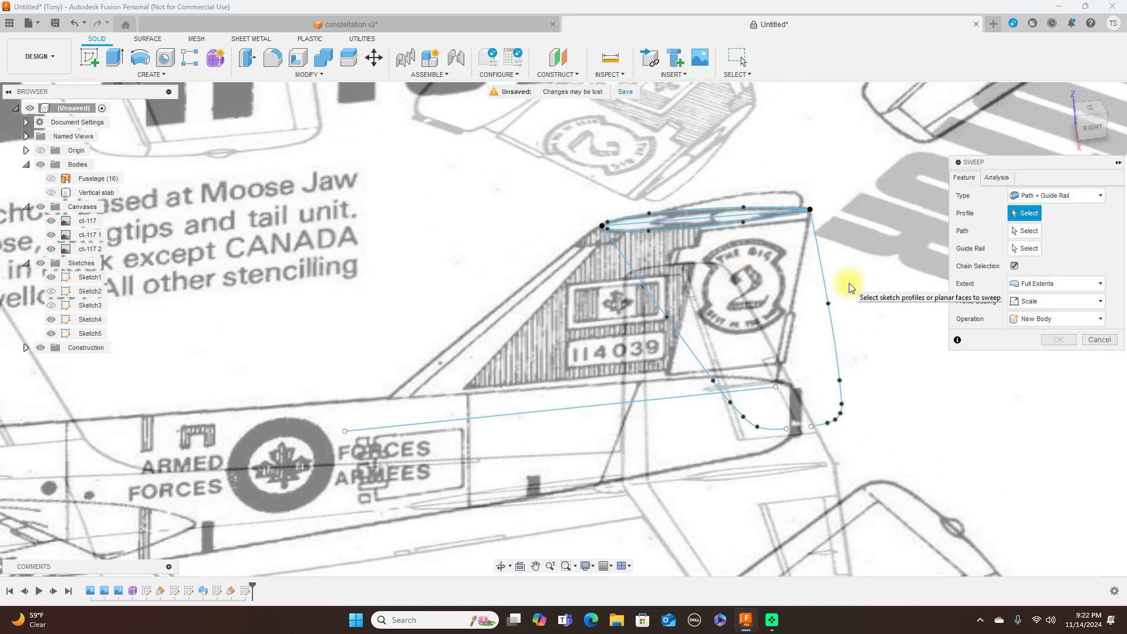
scroll(851, 288, "up", 2)
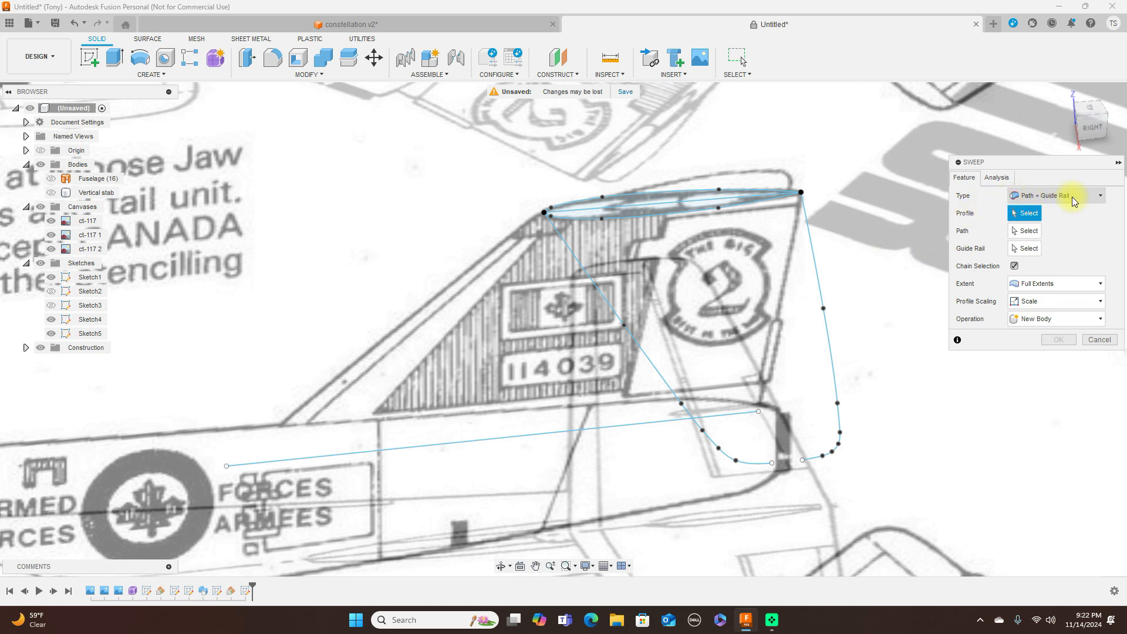
scroll(665, 217, "up", 2)
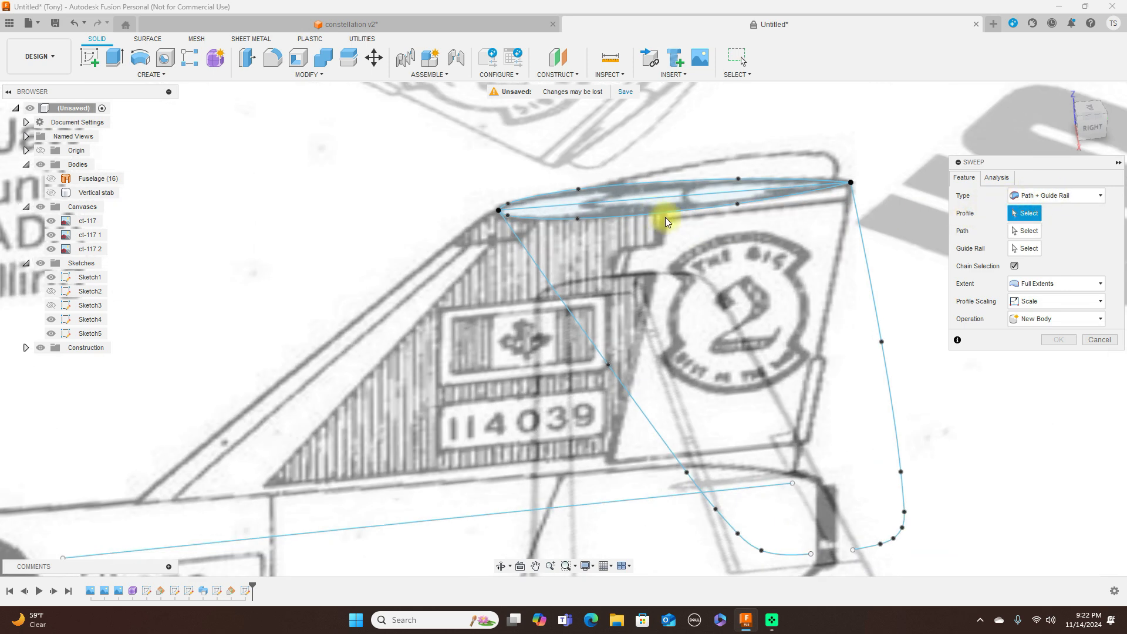
left_click(633, 206)
left_click(625, 195)
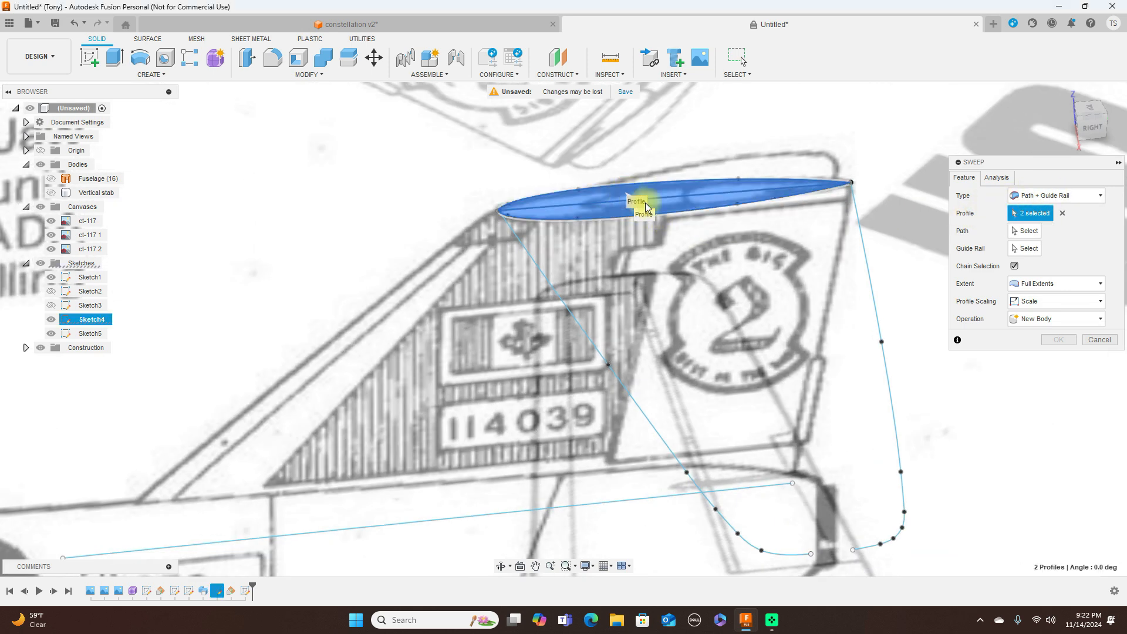
Step: Try the leading edge spline as the sweep path with the trailing edge spline as the guide rail, and clear both selections
scroll(893, 262, "down", 2)
left_click(1025, 231)
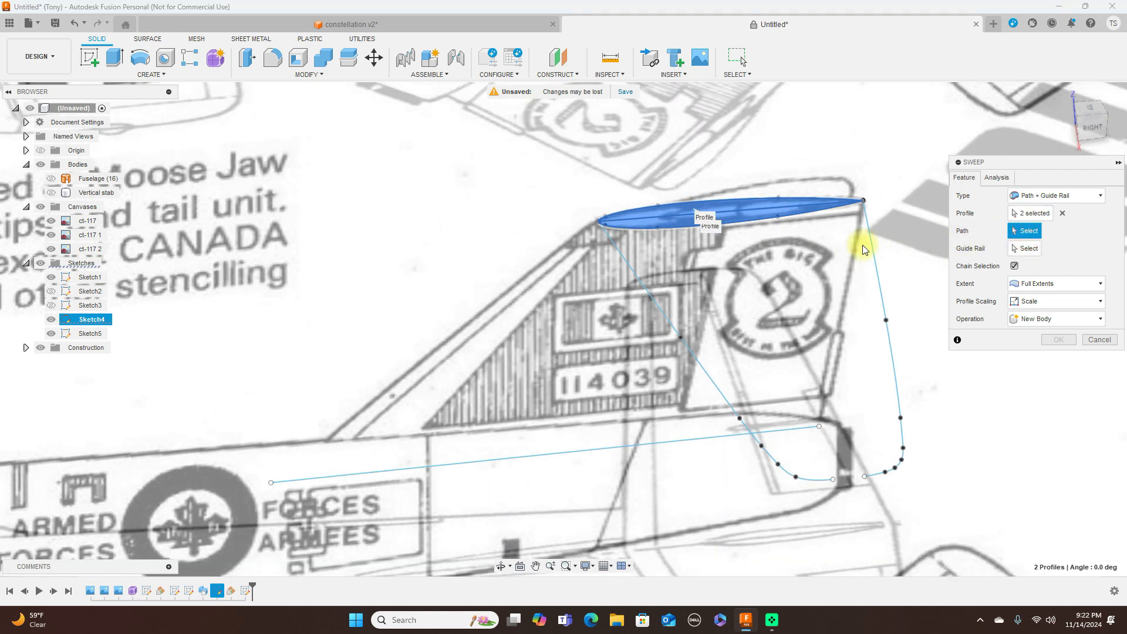
left_click(657, 299)
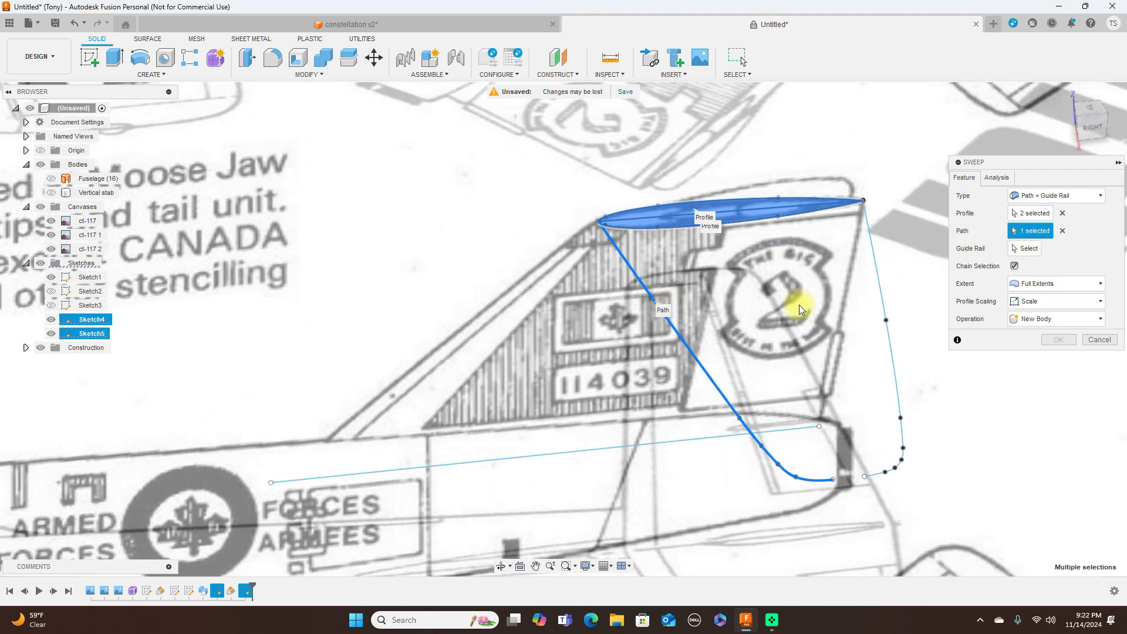
left_click(1026, 249)
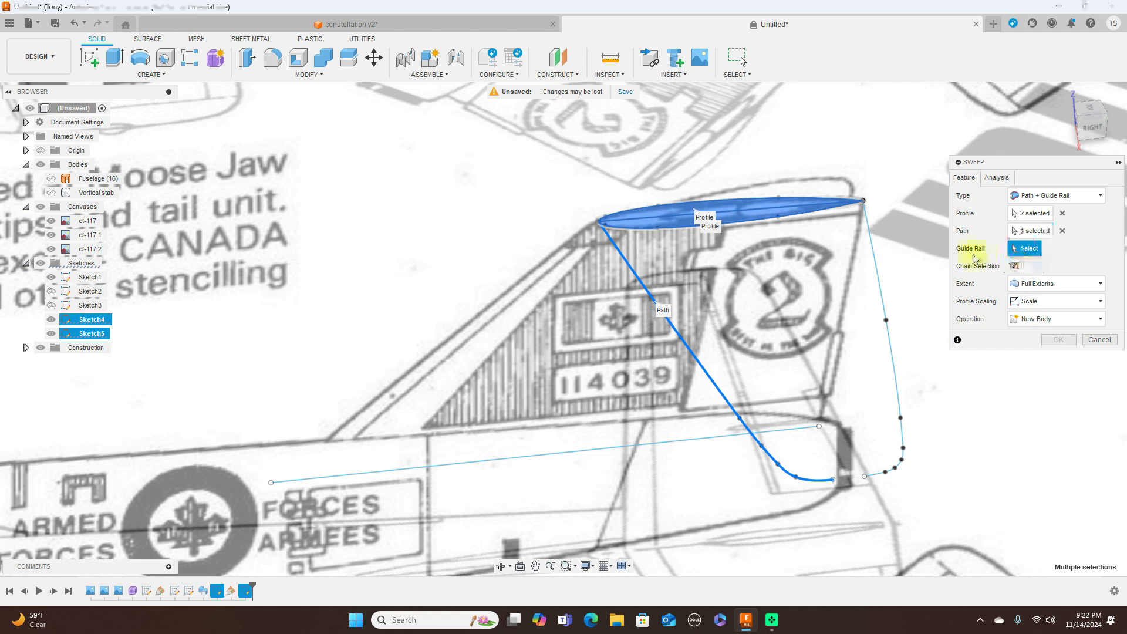
left_click(878, 272)
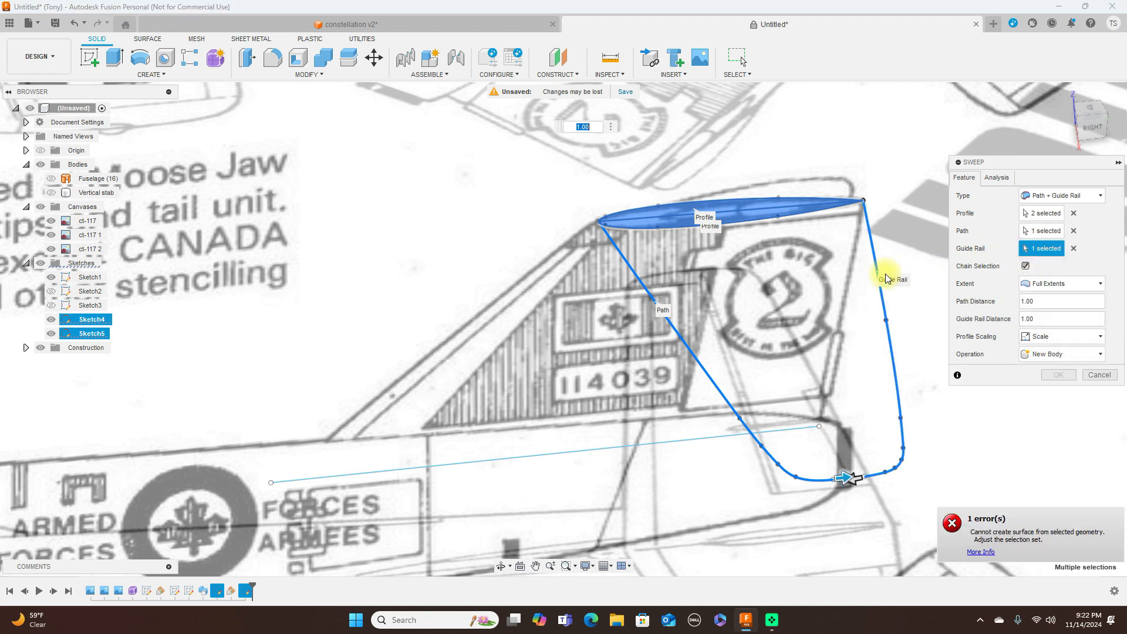
left_click(1074, 231)
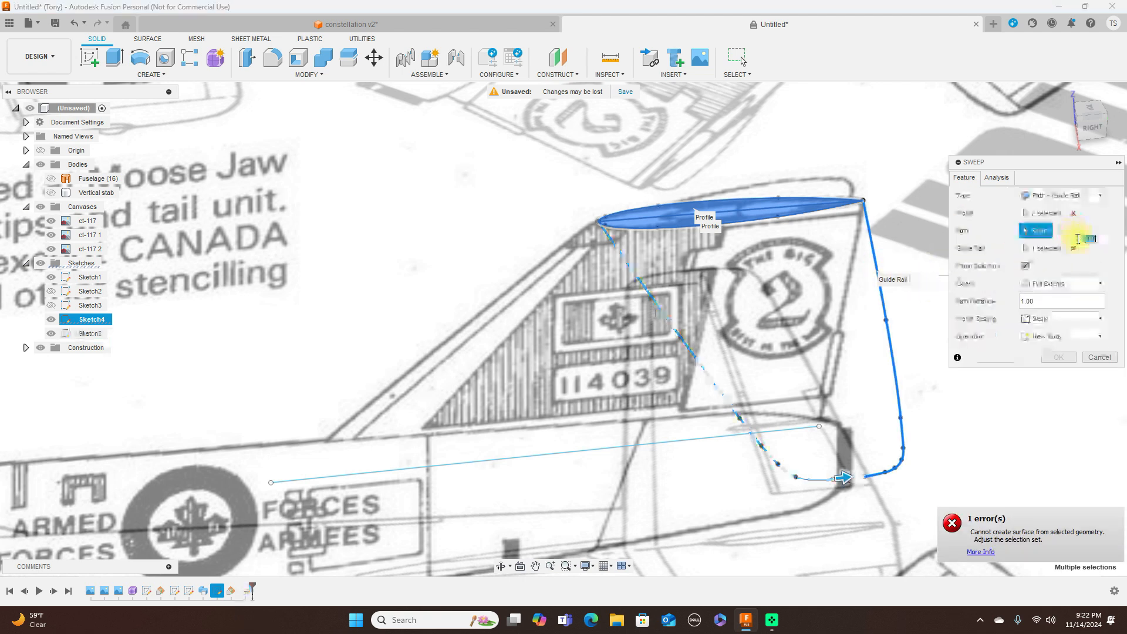
left_click(1076, 249)
Step: Set the trailing edge spline as the sweep path and the leading edge spline as the guide rail
left_click(1026, 230)
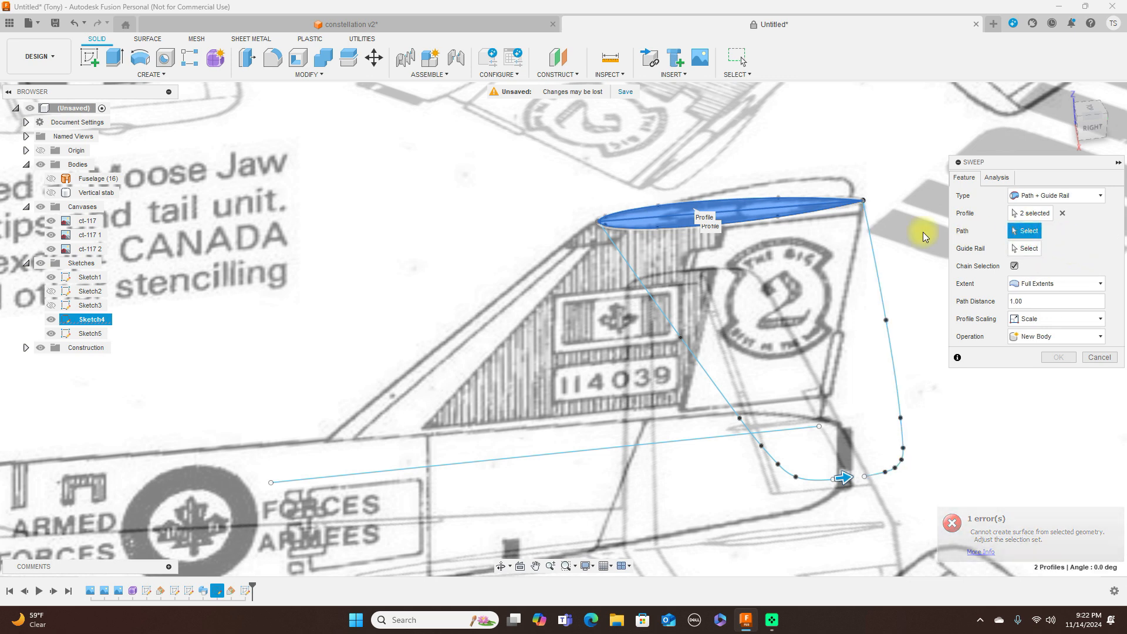
left_click(876, 256)
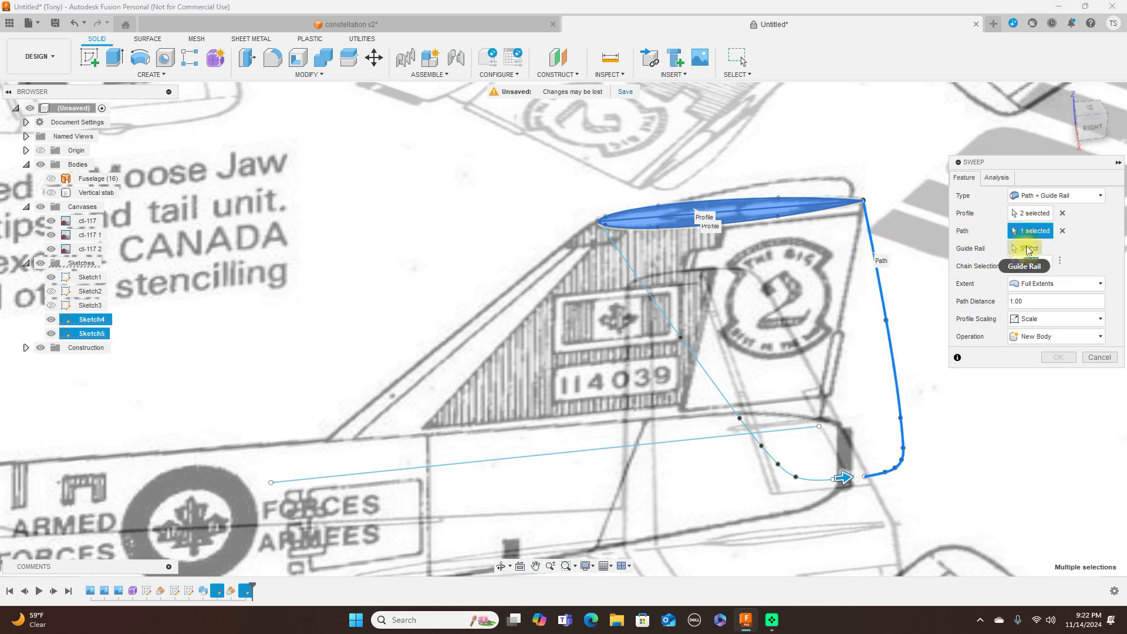
left_click(662, 311)
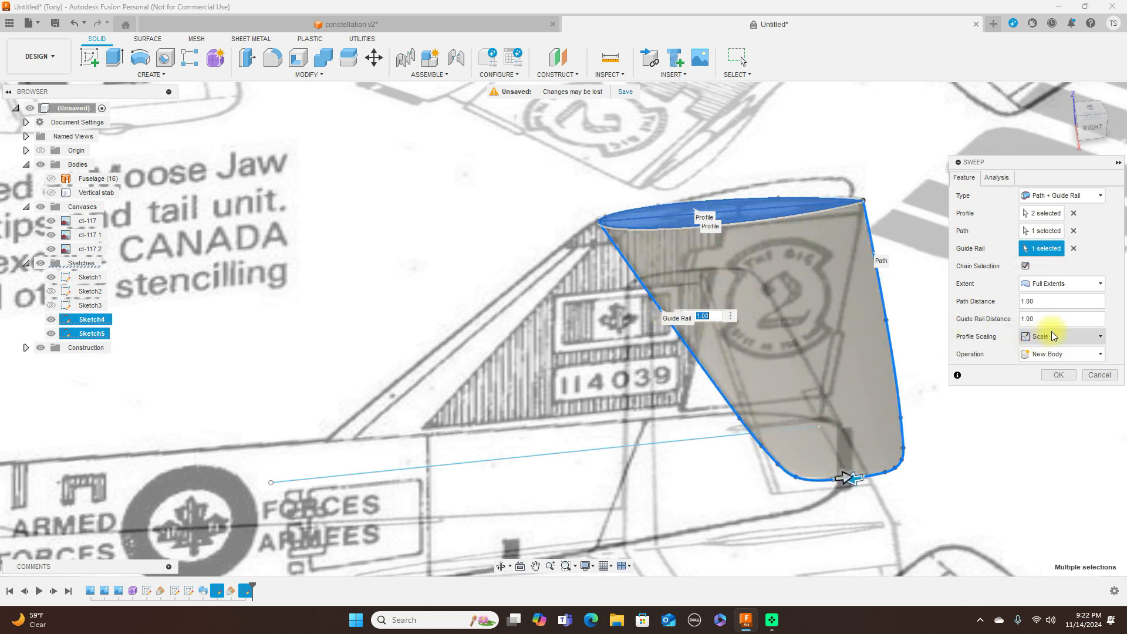
Step: Complete the full-extents stabilizer sweep as a new body
left_click(1058, 374)
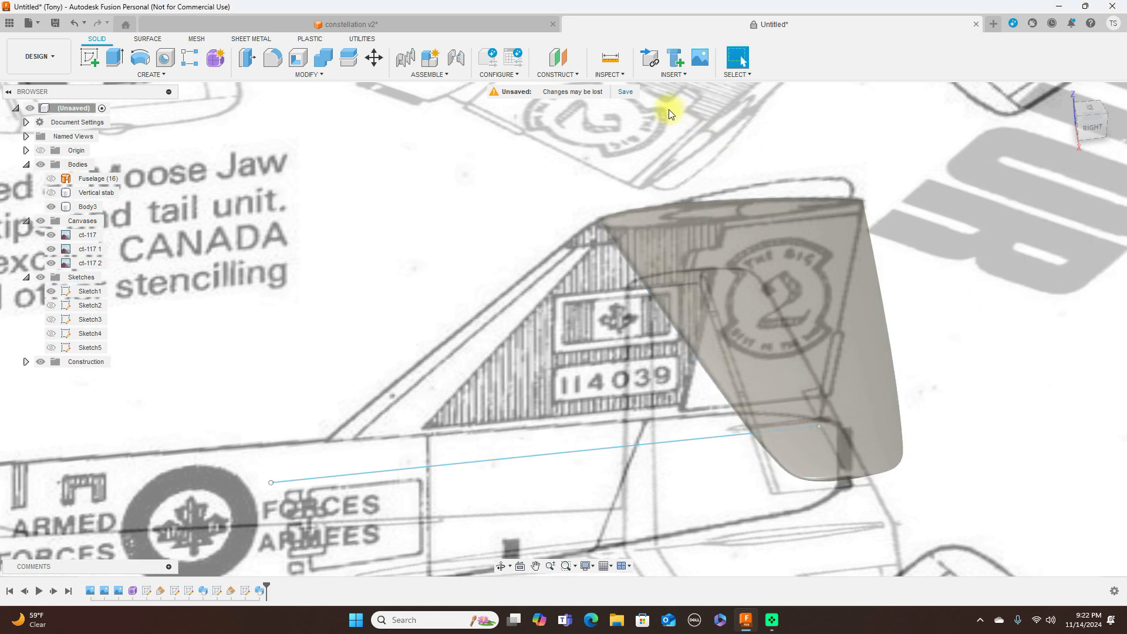
scroll(906, 169, "down", 3)
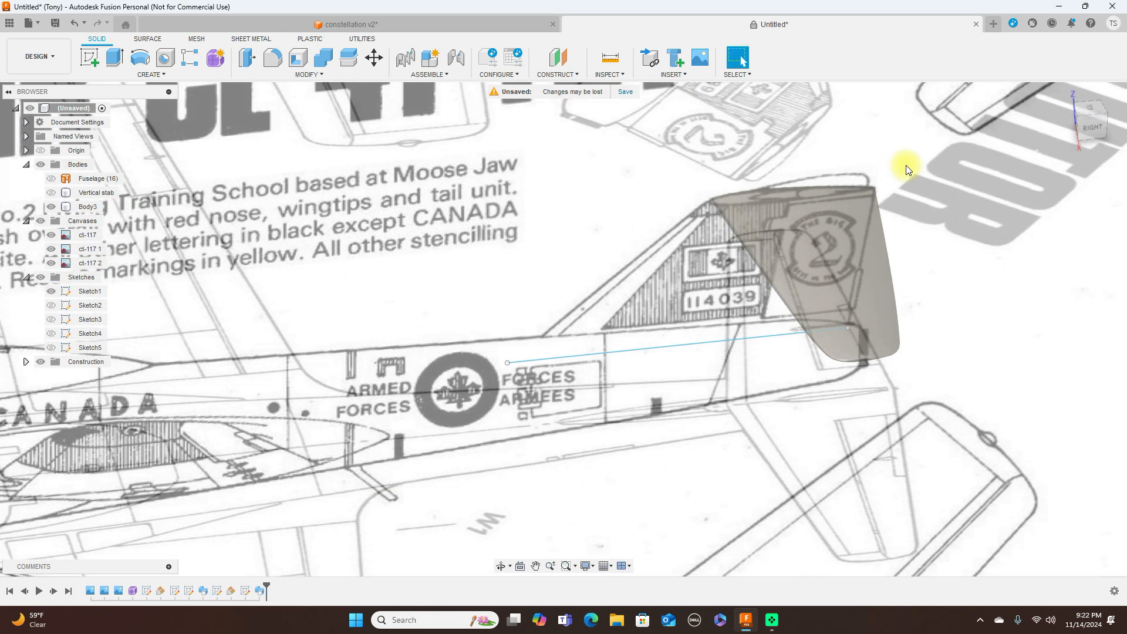
left_click(1095, 131)
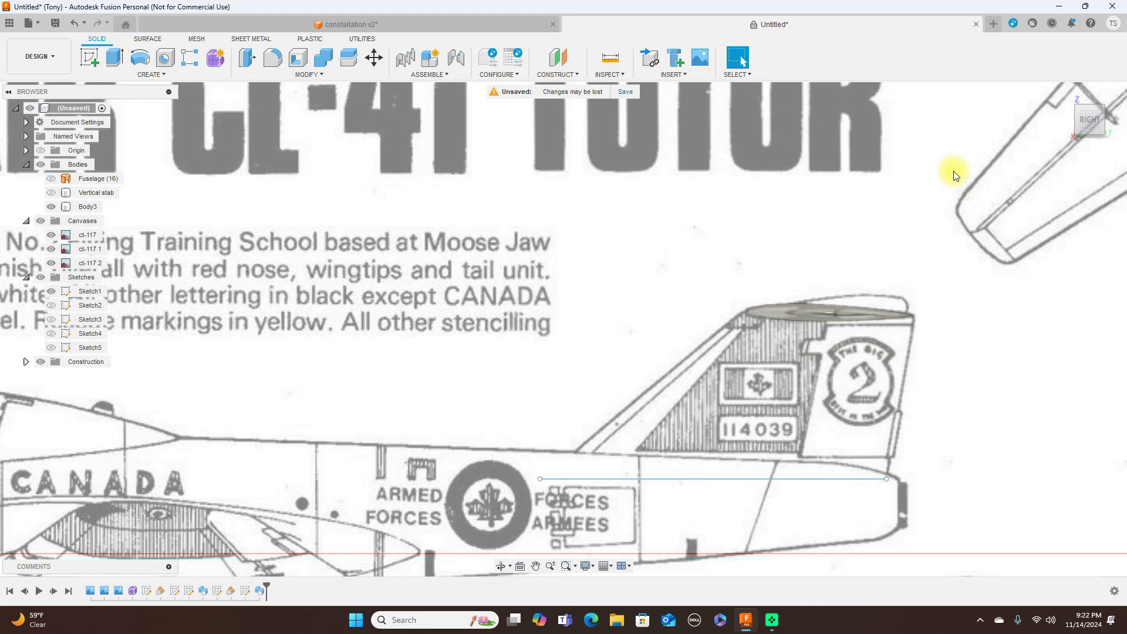
left_click(1089, 100)
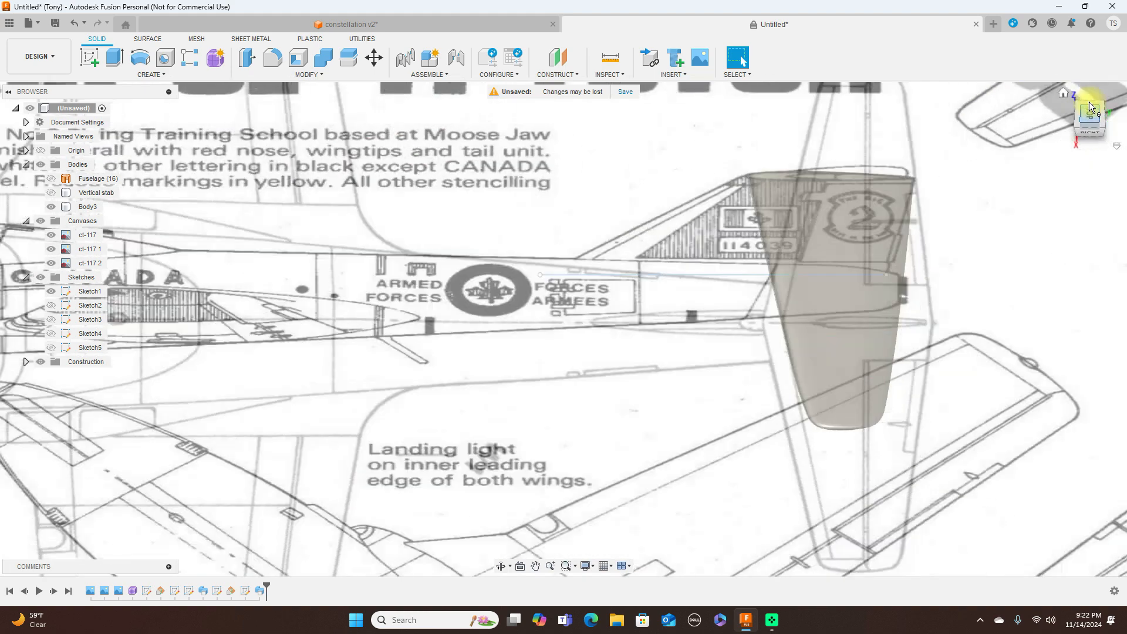
scroll(1006, 234, "down", 5)
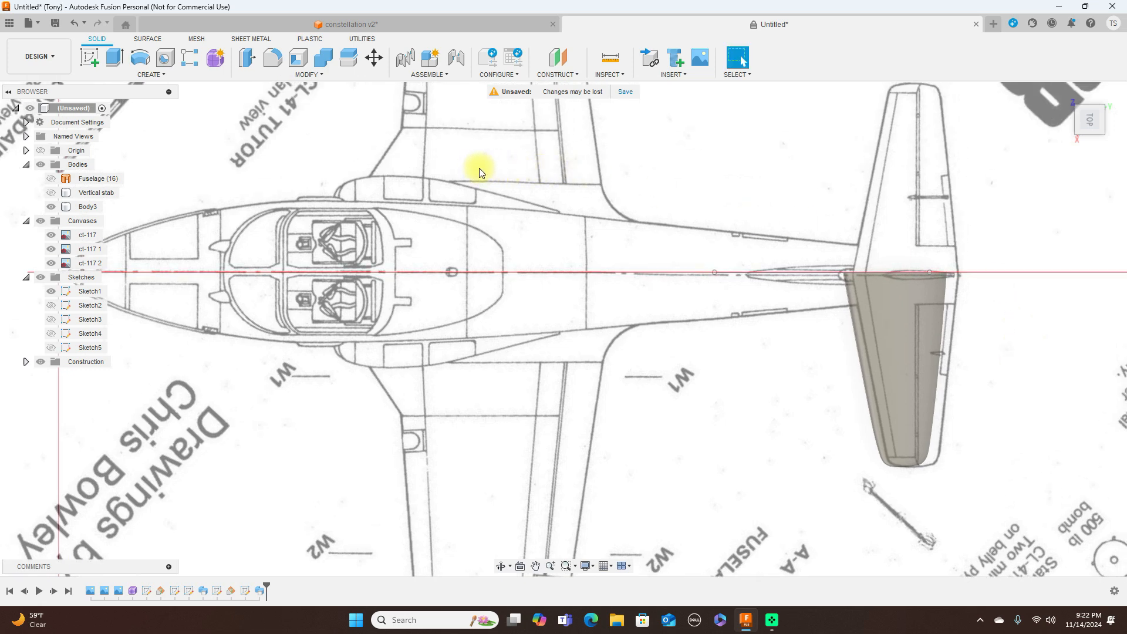
Step: Mirror the swept stabilizer half about the aircraft's vertical centre plane as a new body
left_click(166, 74)
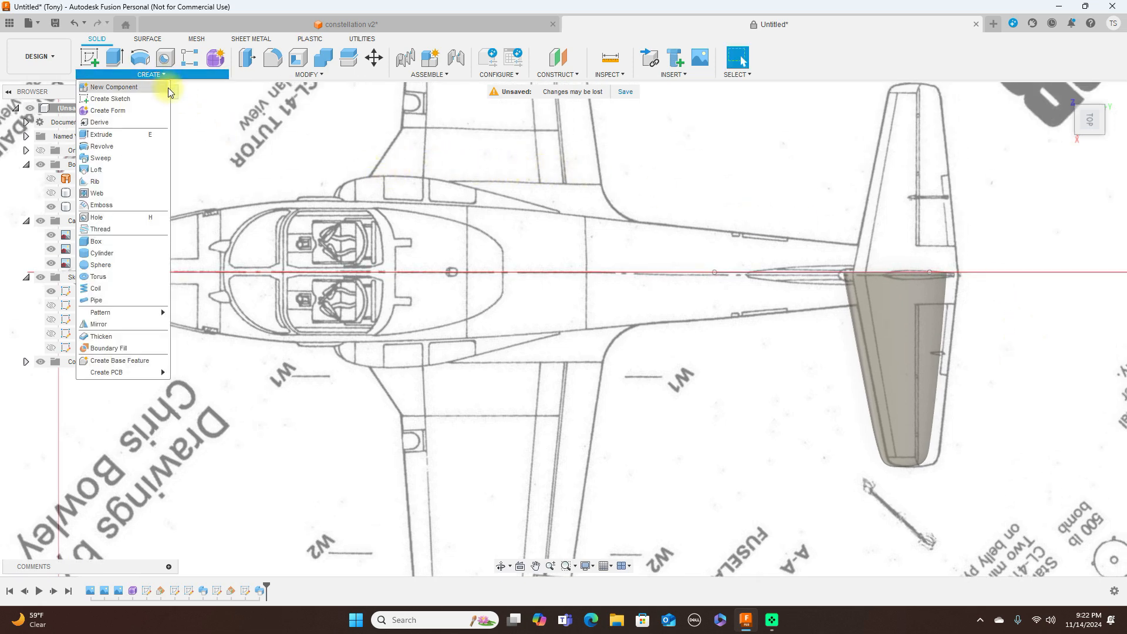
left_click(98, 324)
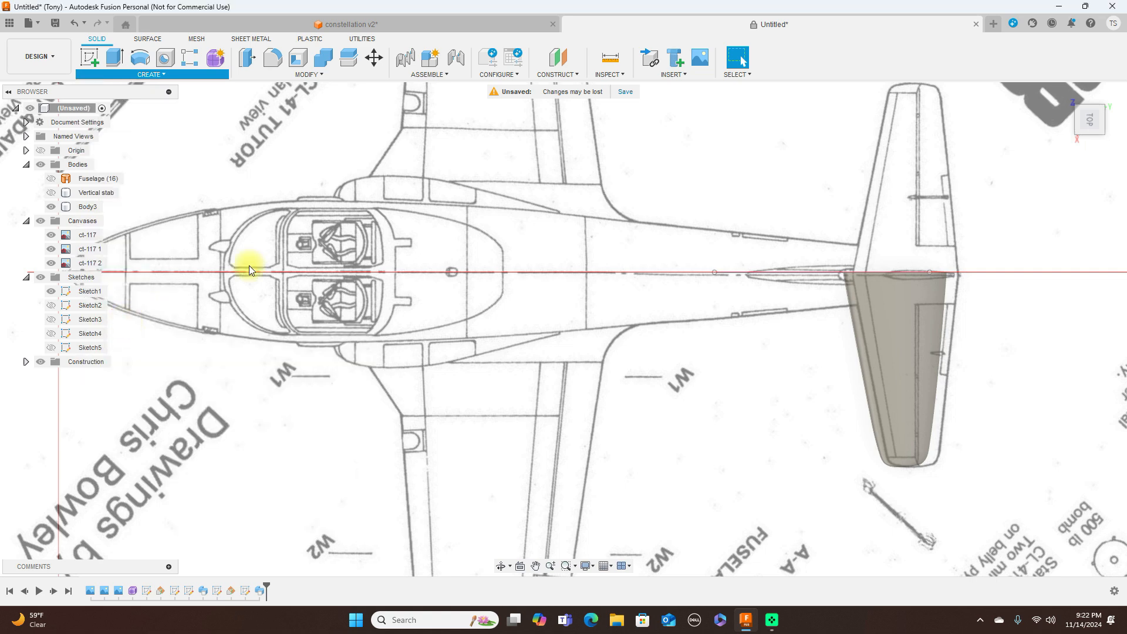
left_click(888, 309)
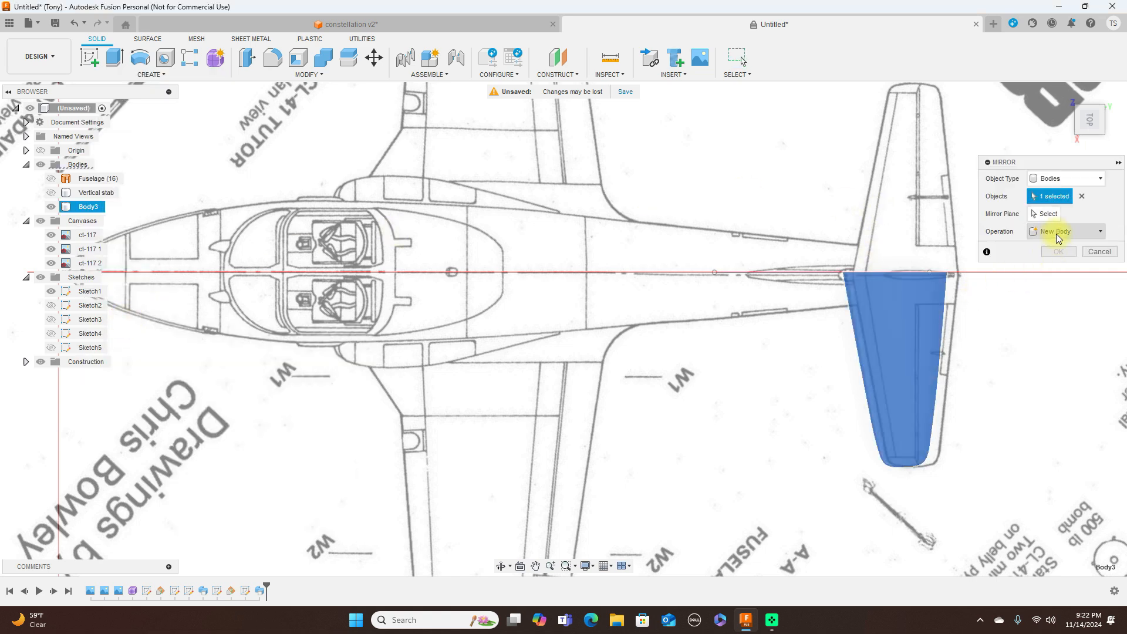
left_click(1047, 214)
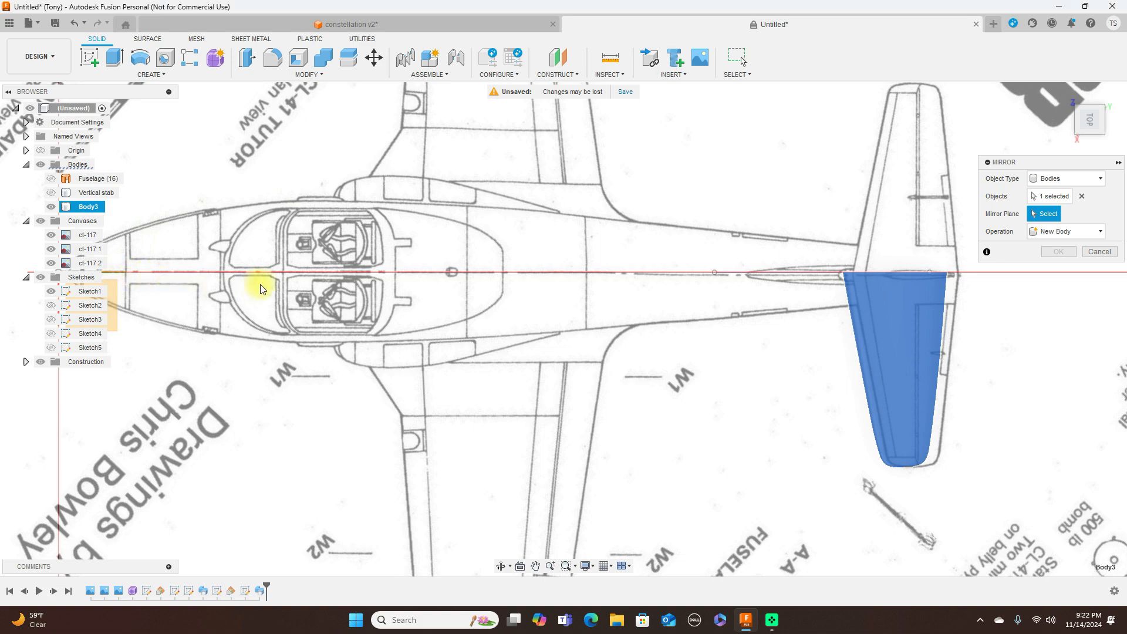
scroll(262, 286, "down", 3)
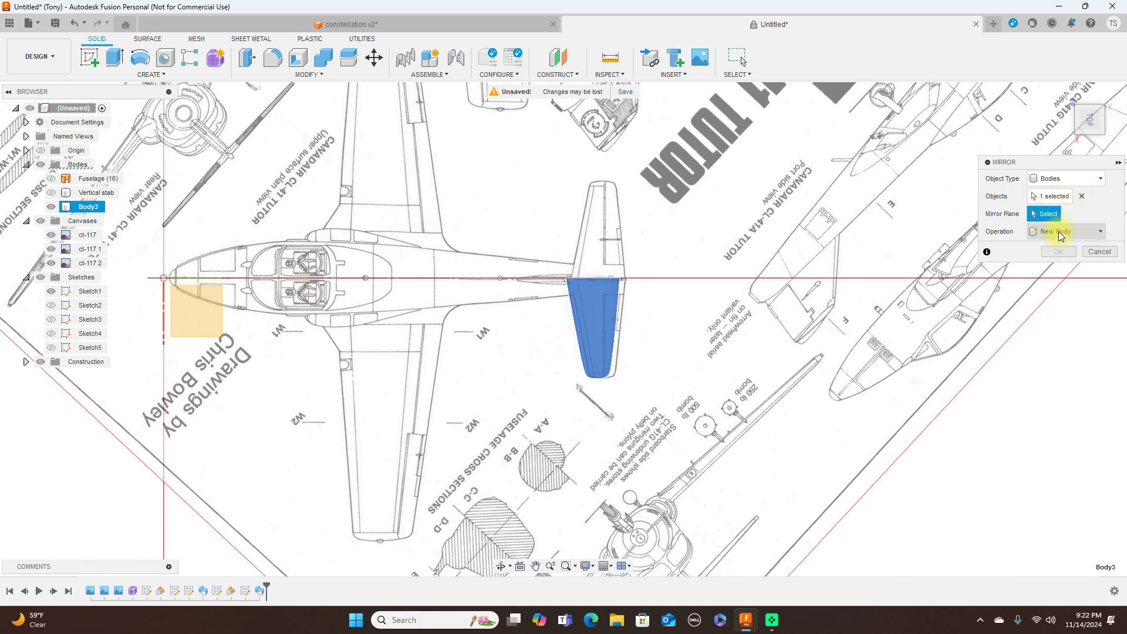
left_click(192, 277)
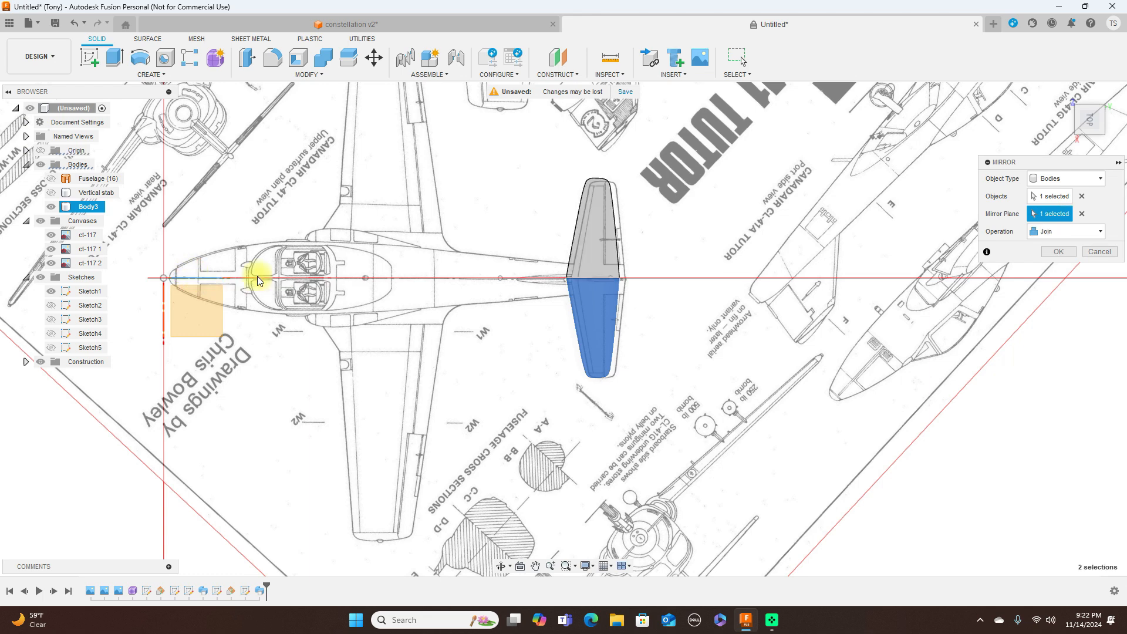
left_click(1074, 231)
left_click(1064, 245)
left_click(1060, 251)
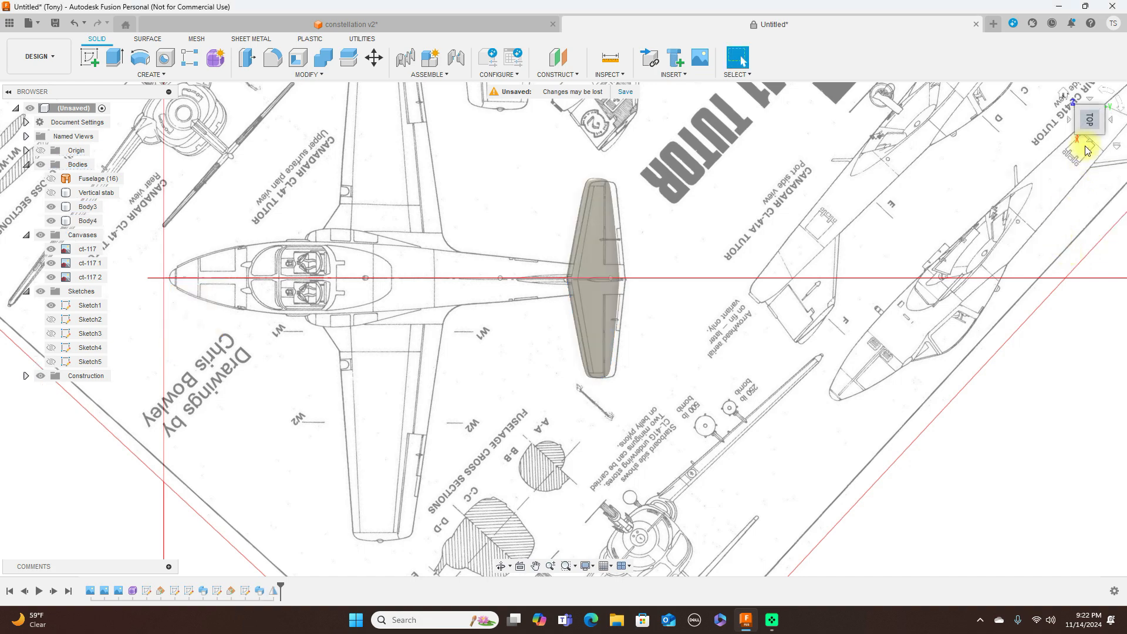
Step: Show the Vertical stab and Fuselage bodies together with the horizontal stabilizer
left_click_drag(1091, 139, 795, 221)
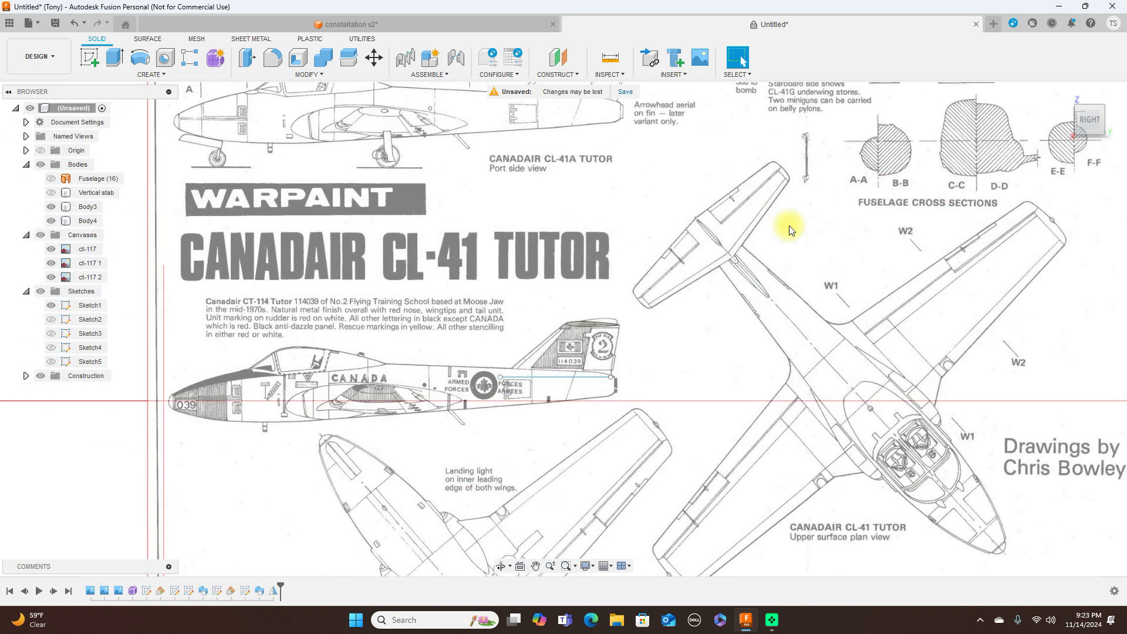
middle_click_drag(494, 221, 609, 198)
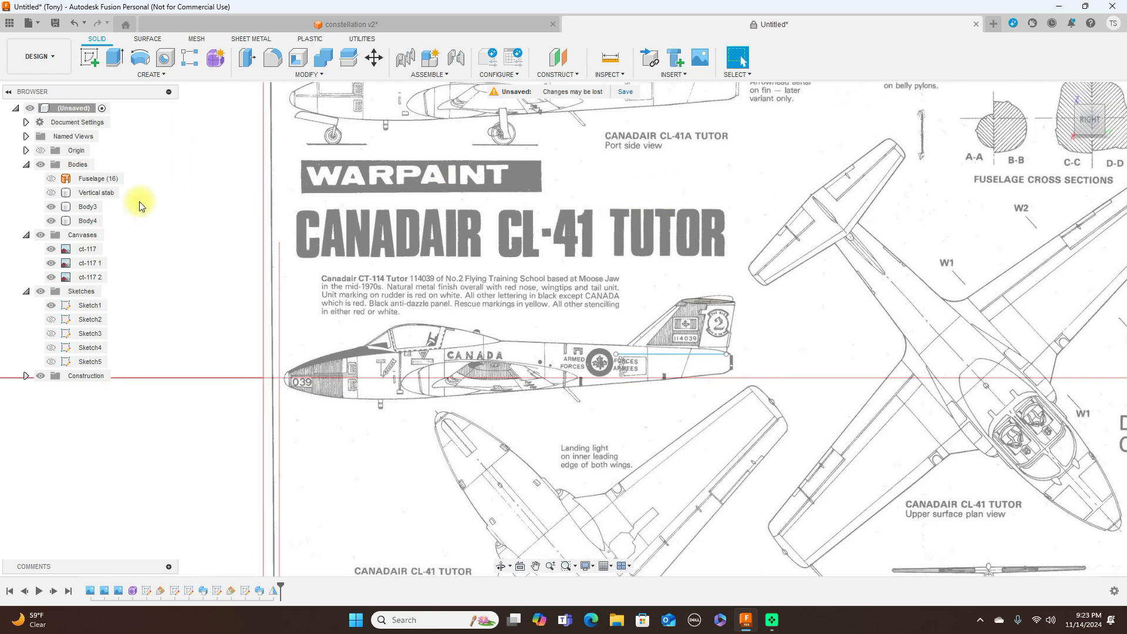
left_click(57, 194)
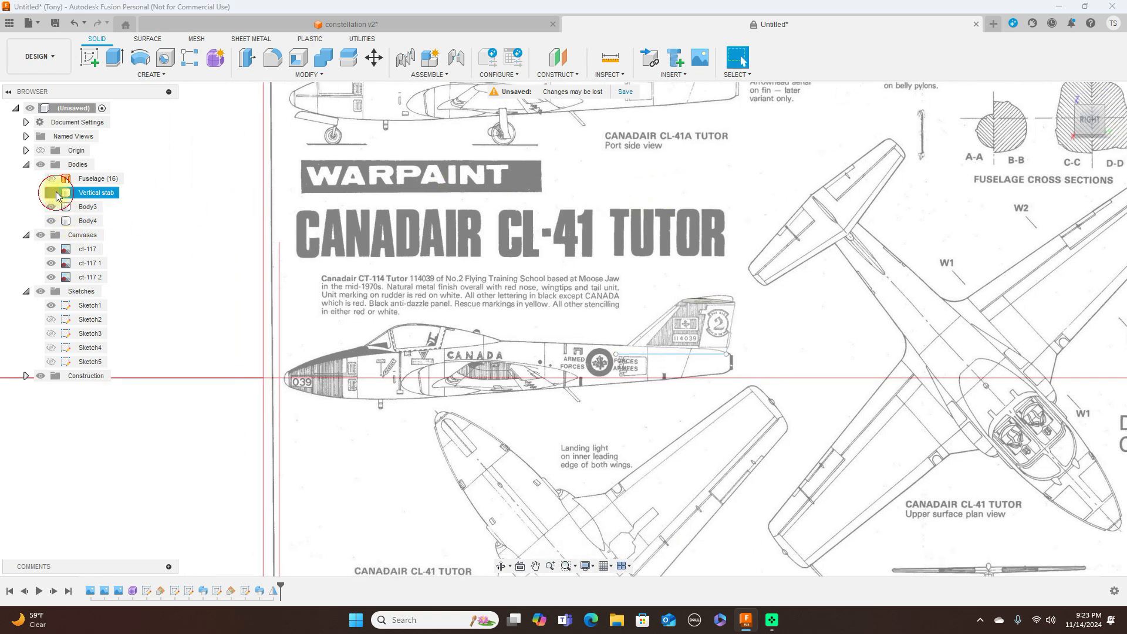
left_click(51, 178)
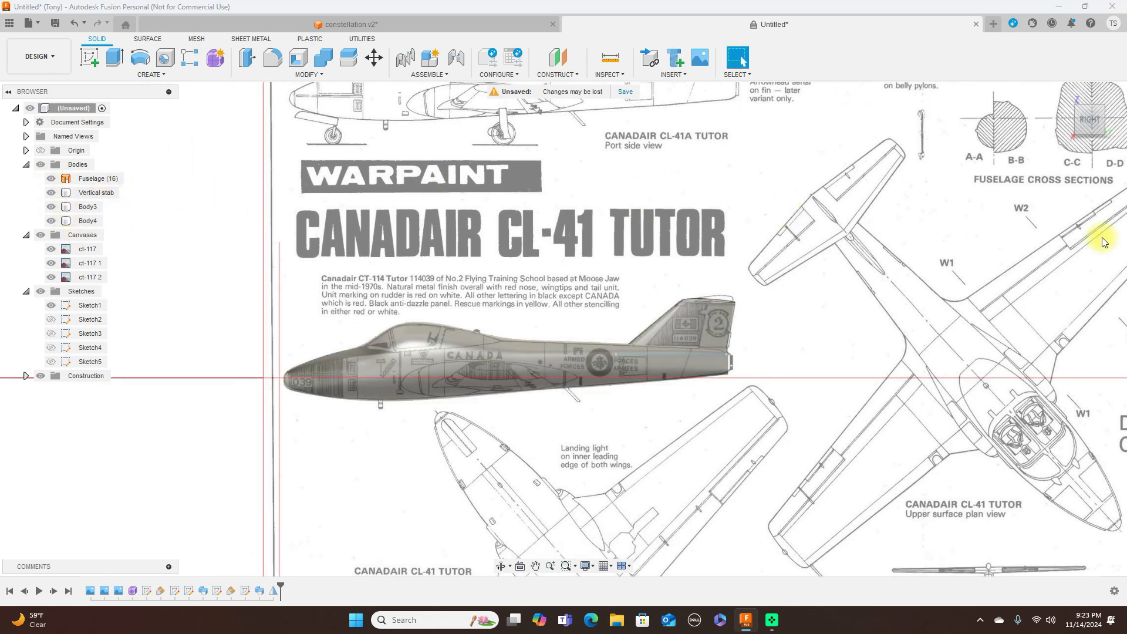
Step: Hide all canvases and sketches, and inspect the fuselage and tail from the side, front and back
scroll(928, 317, "down", 2)
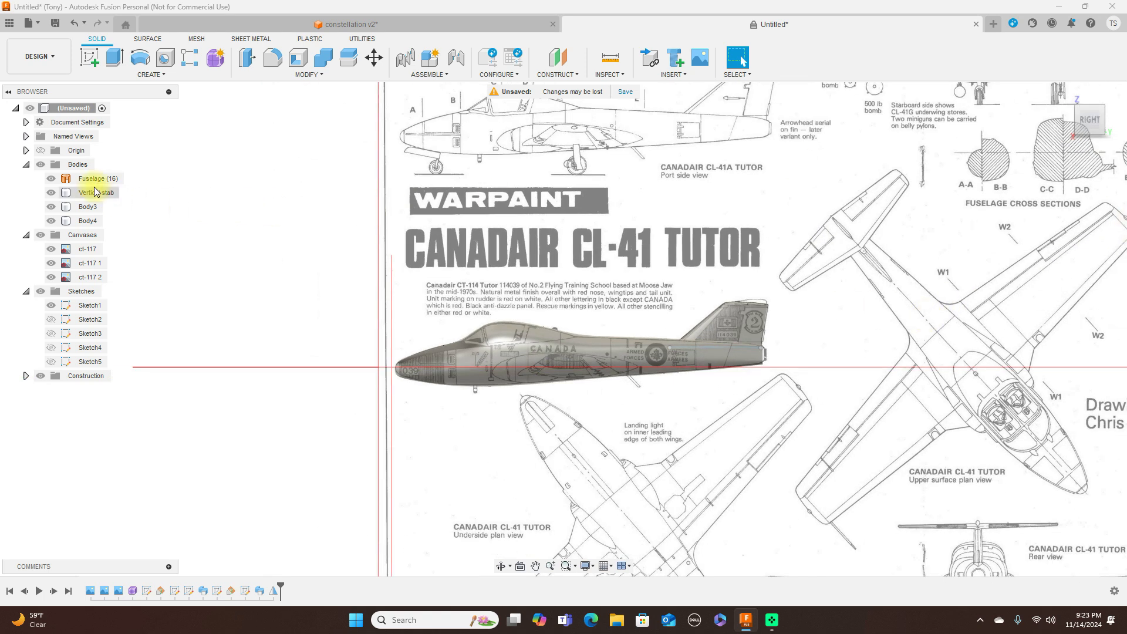
left_click(41, 235)
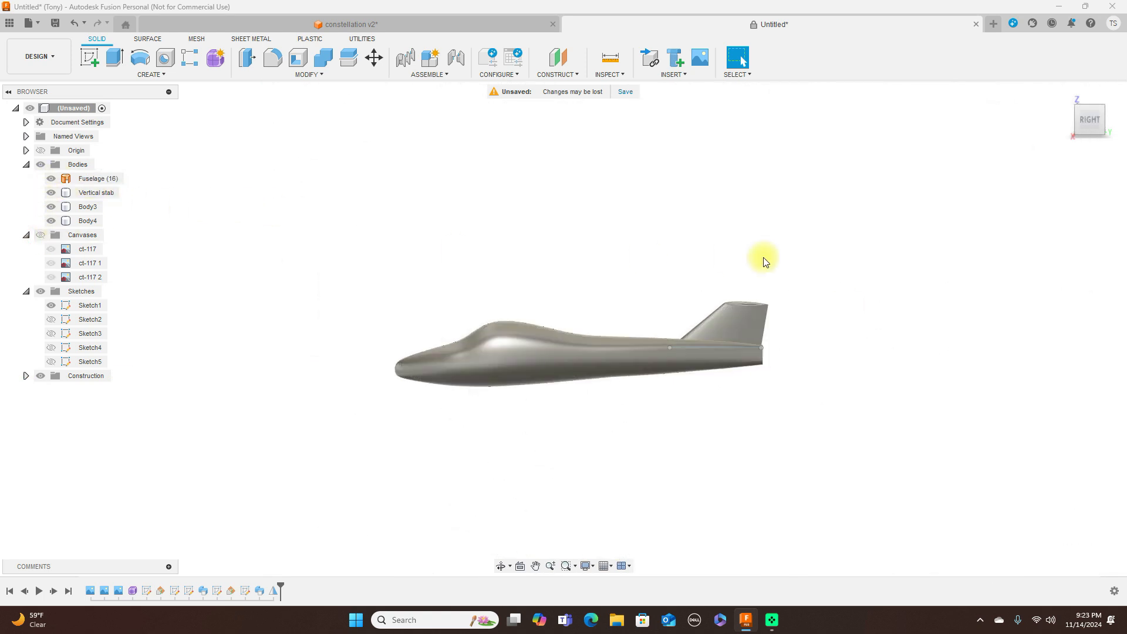
left_click(40, 291)
scroll(625, 270, "up", 2)
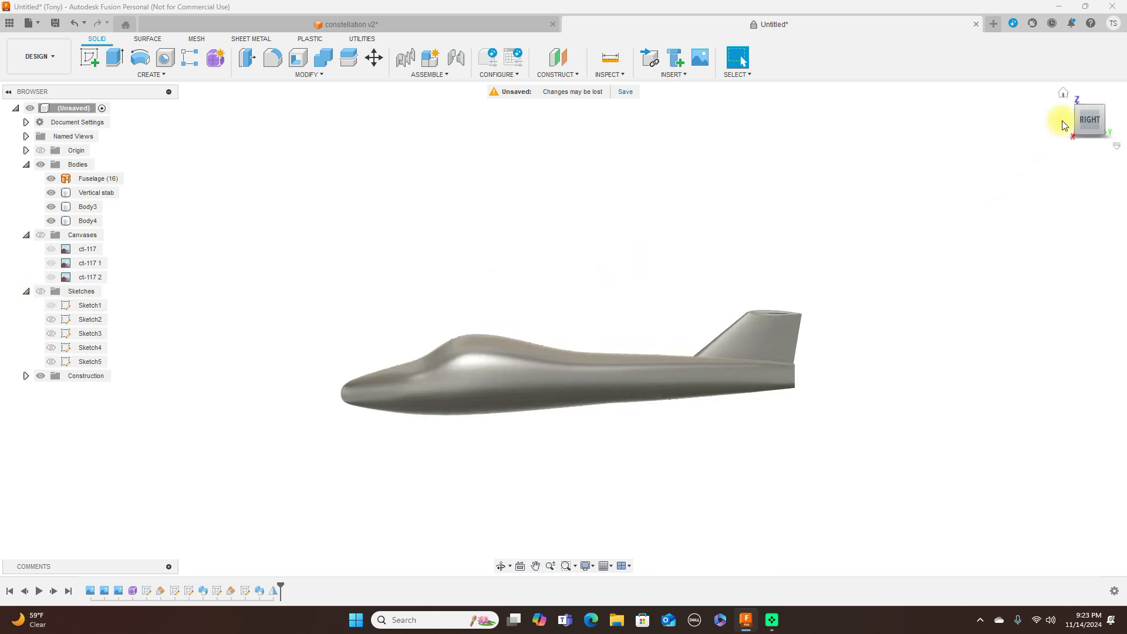
left_click(1077, 120)
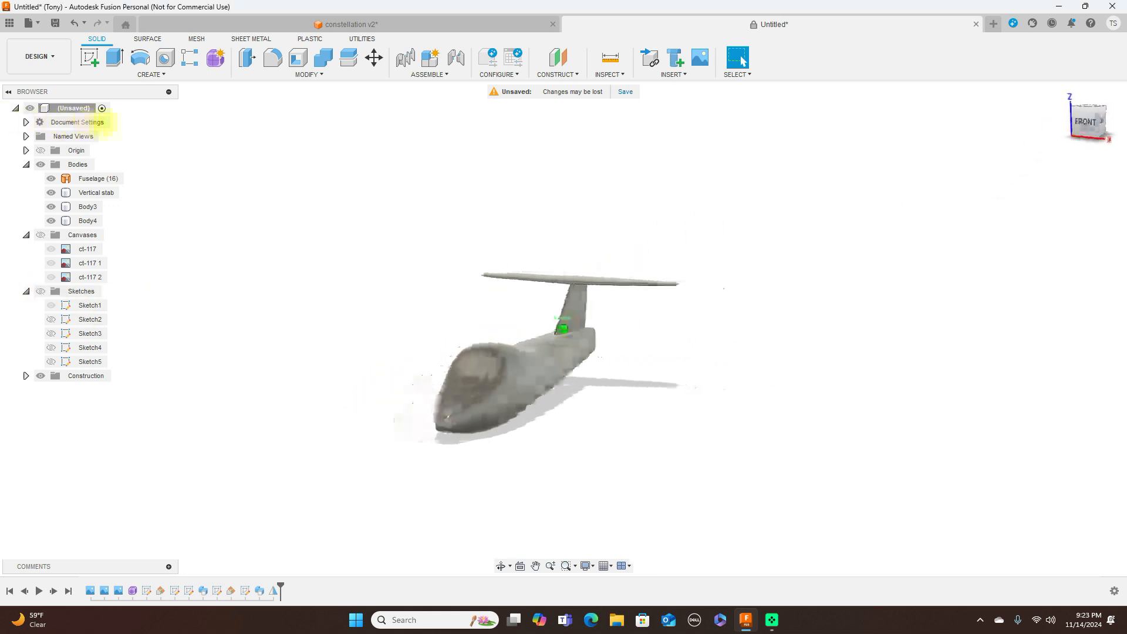
mouse_move(136, 120)
left_mouse_down()
mouse_move(43, 109)
mouse_move(1045, 115)
mouse_move(890, 114)
mouse_move(939, 115)
mouse_move(939, 170)
mouse_move(914, 108)
mouse_move(904, 117)
left_mouse_up()
left_click(1086, 122)
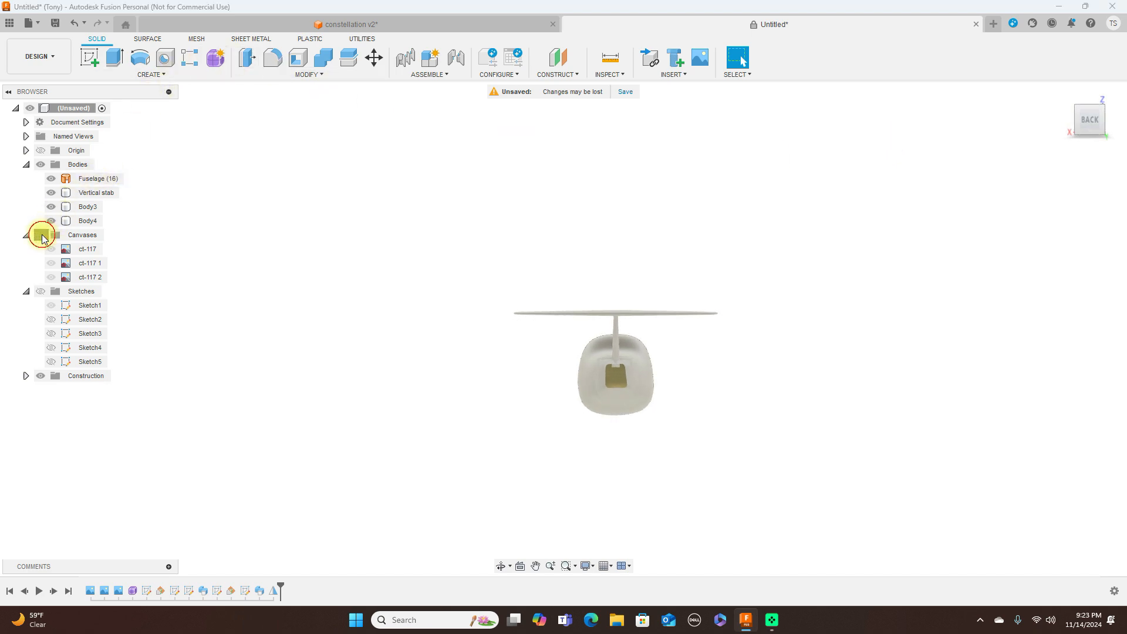
Step: Show the canvases again to compare the model from behind with the front-view drawing
left_click(40, 235)
scroll(693, 280, "down", 2)
middle_click_drag(733, 267, 493, 194)
key("Escape")
scroll(608, 226, "up", 3)
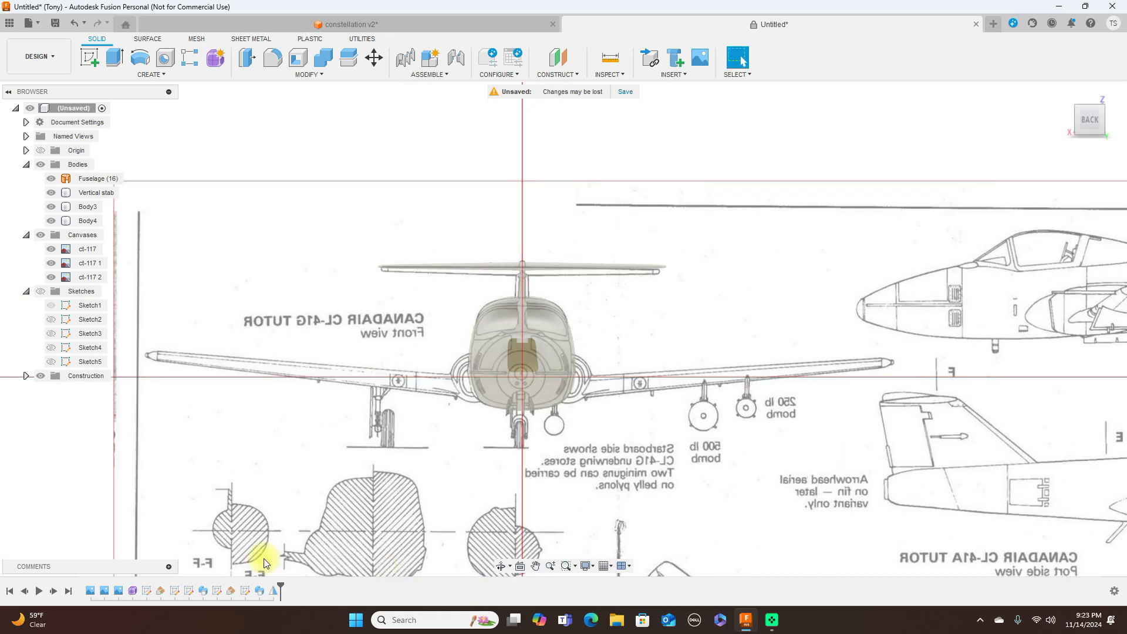
Step: Open the fuselage form for editing and display it shaded with its visible edges
left_click(134, 591)
right_click(135, 592)
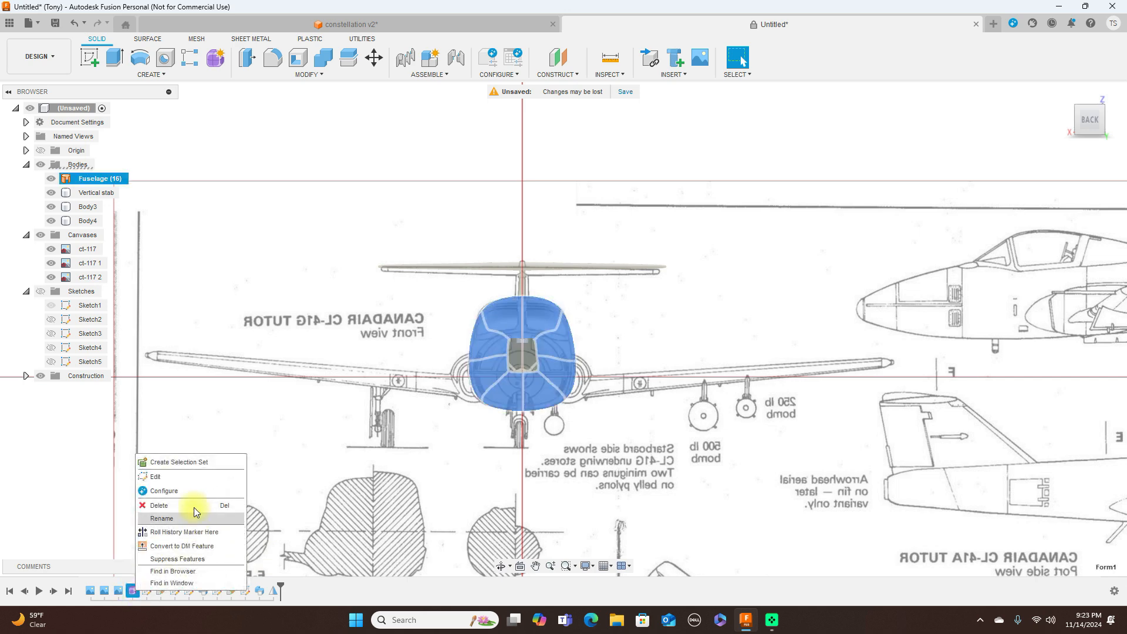
left_click(195, 477)
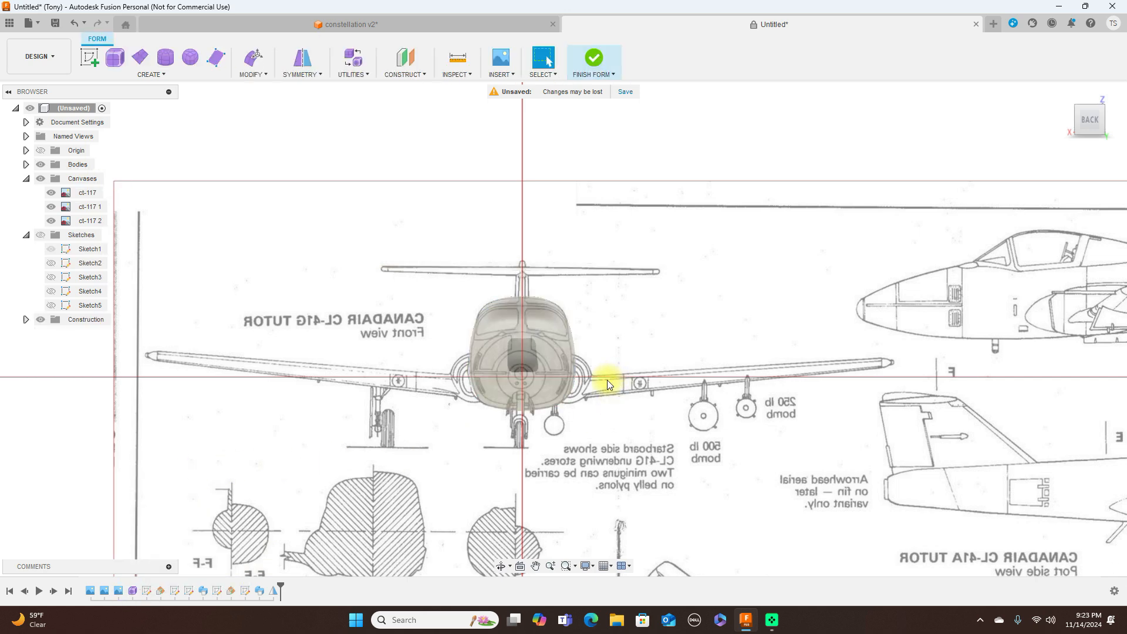
key("ctrl+6")
scroll(595, 150, "up", 1)
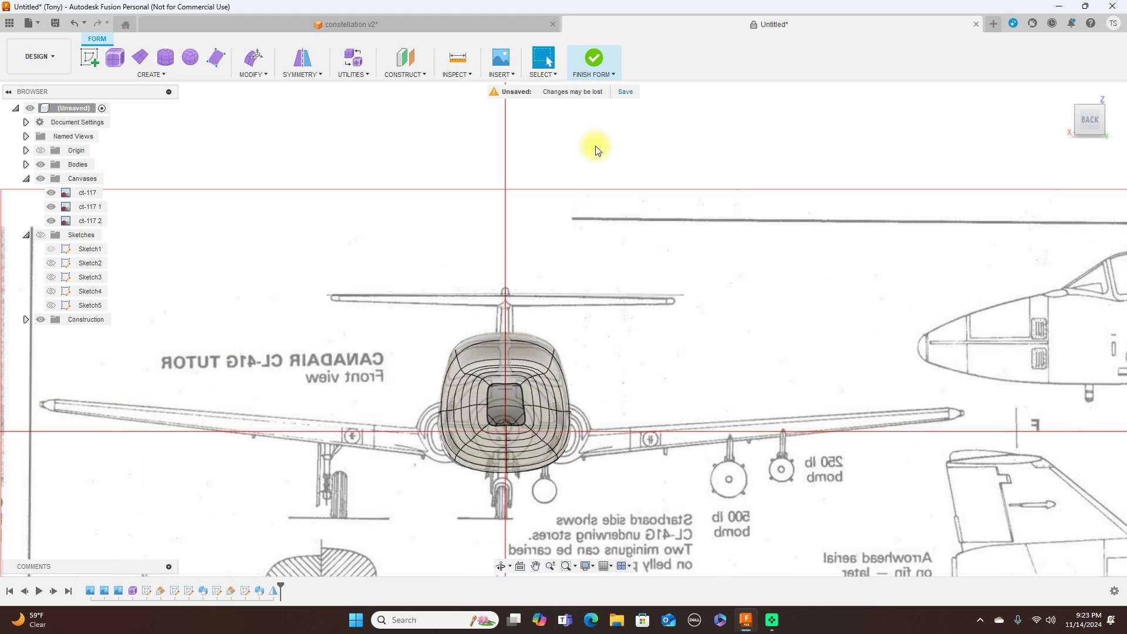
scroll(598, 154, "up", 2)
middle_click_drag(646, 268, 727, 178)
scroll(727, 178, "up", 2)
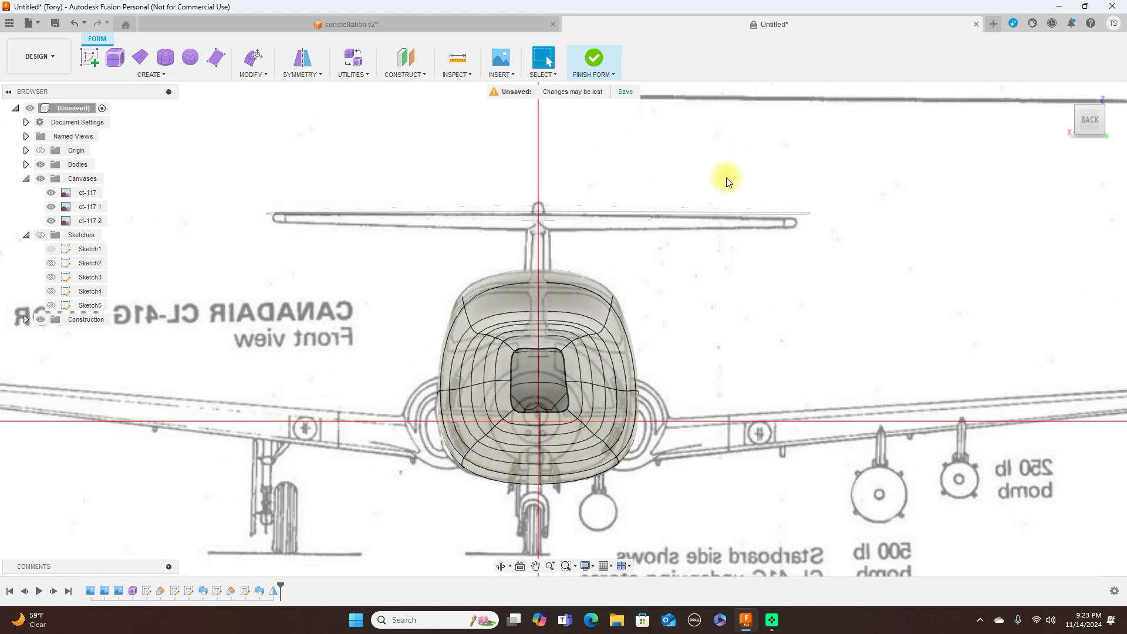
Step: With Edit Form, reposition the tail opening's two lower corner vertices, placing the left one at about X 36, Z 30 mm
left_click(566, 409)
right_click(711, 354)
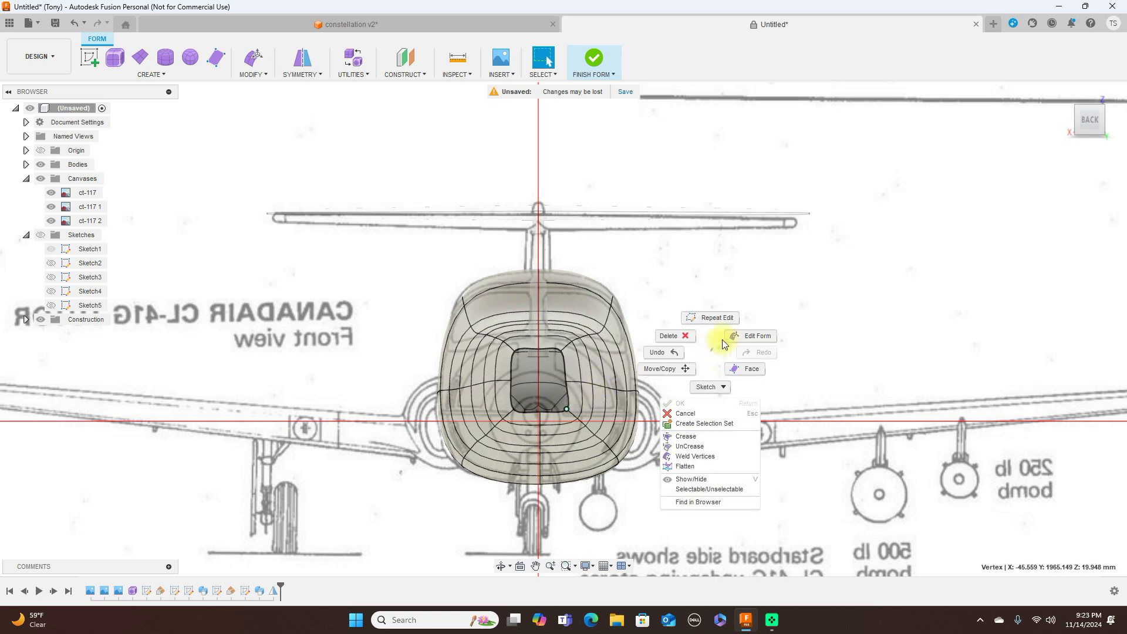
left_click(747, 336)
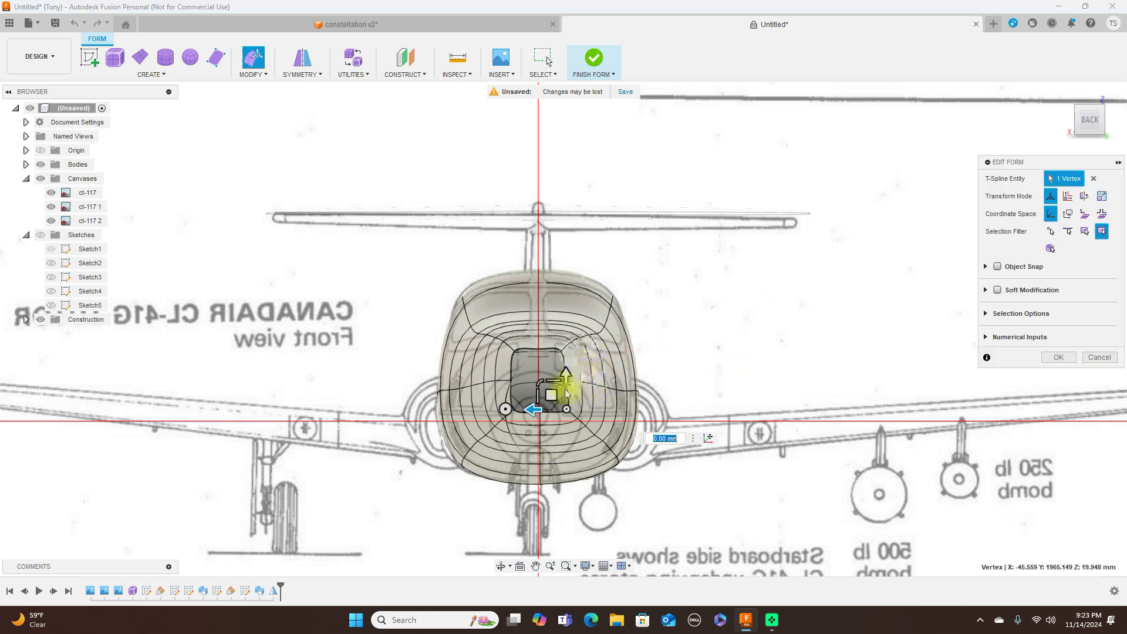
left_click_drag(552, 392, 501, 386)
Step: Move the tail opening's upper corner vertices inward and down to about X 34, Z 105 mm and X -32, Z 105 mm
left_click(501, 336)
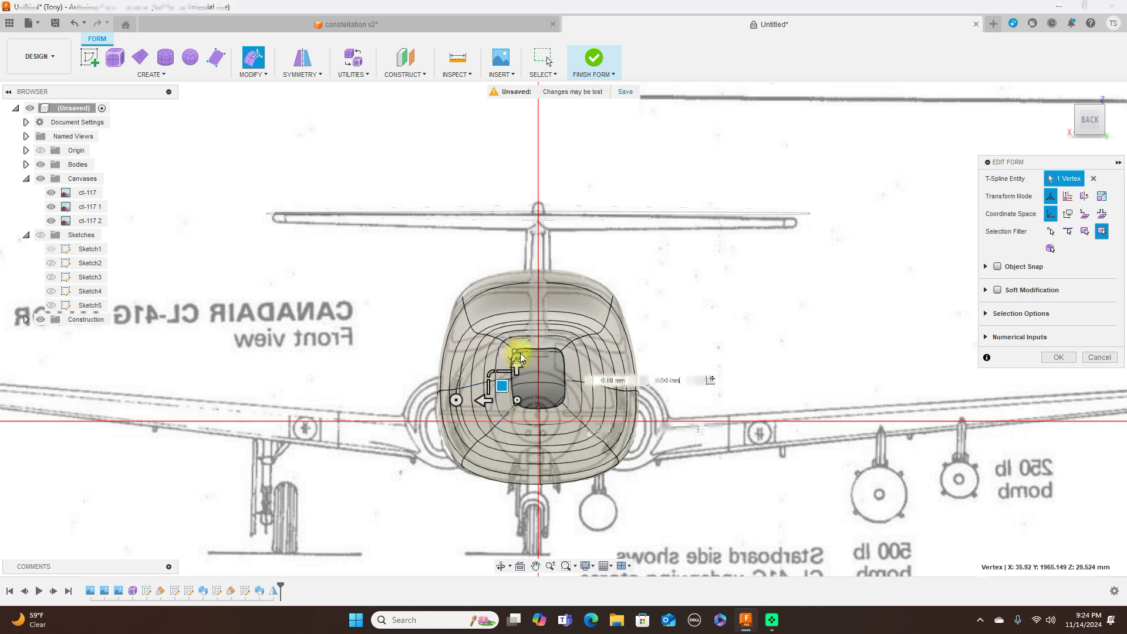
left_click_drag(501, 336, 505, 343)
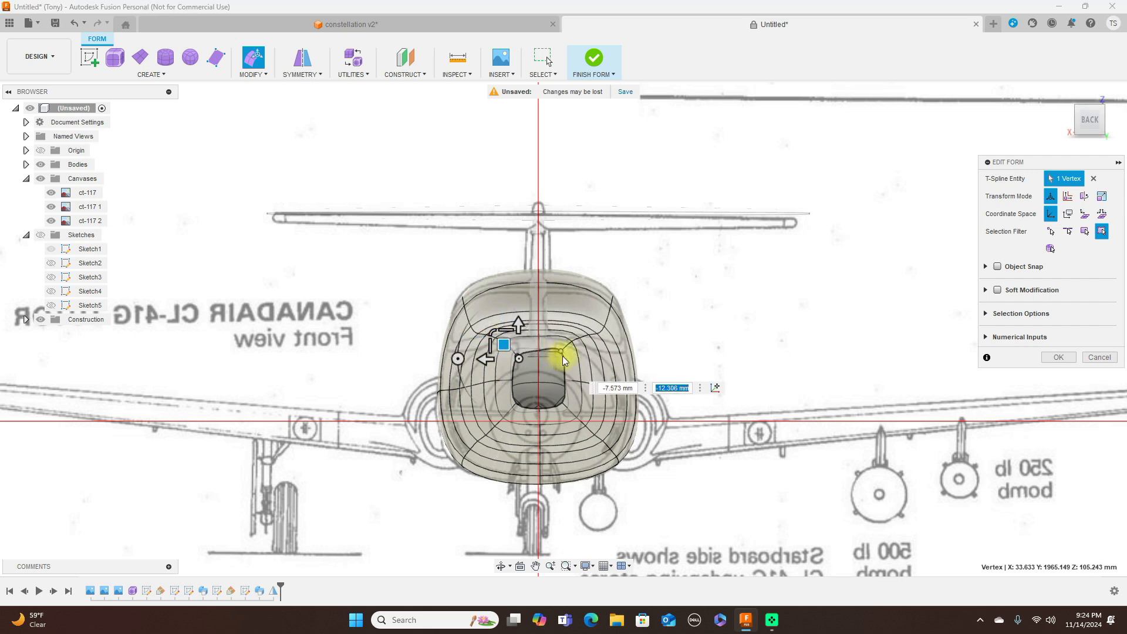
left_click(546, 338)
left_click_drag(550, 338, 548, 351)
Step: Move the tail opening's two side vertices outward to round it, placing the left one at about X 47, Z 67 mm
scroll(581, 393, "up", 2)
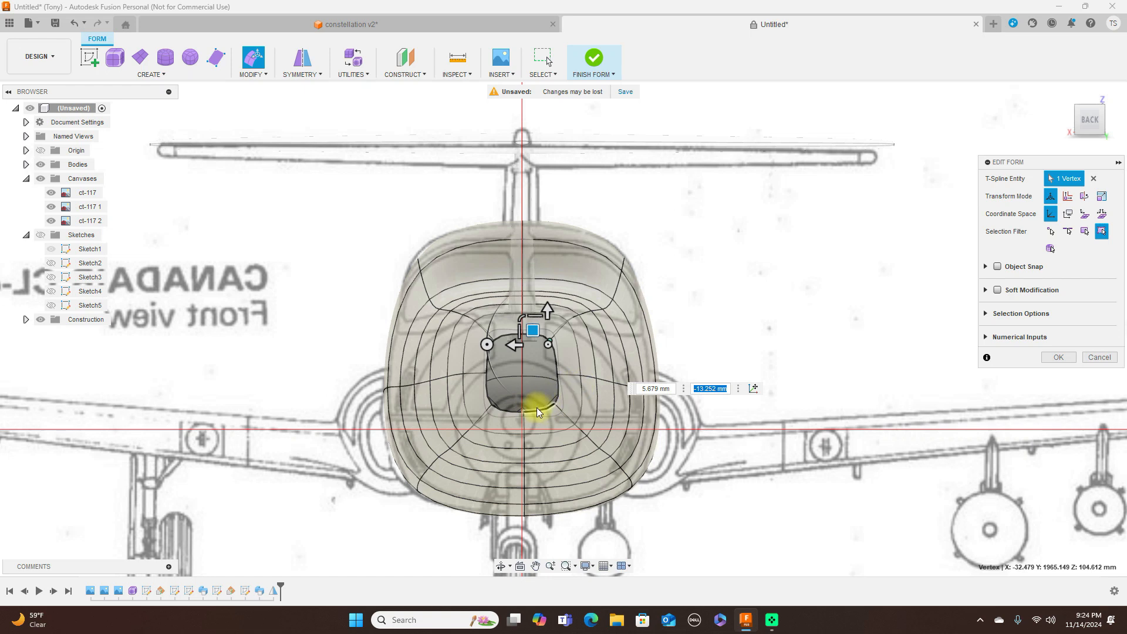
left_click(488, 373)
left_click_drag(473, 359, 469, 358)
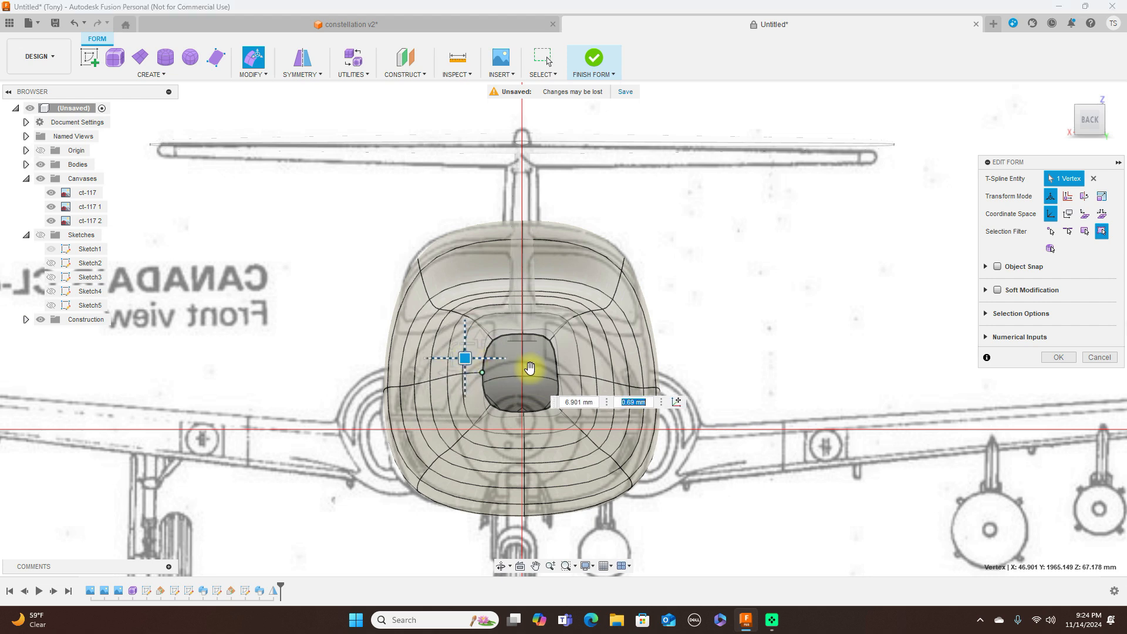
left_click(557, 375)
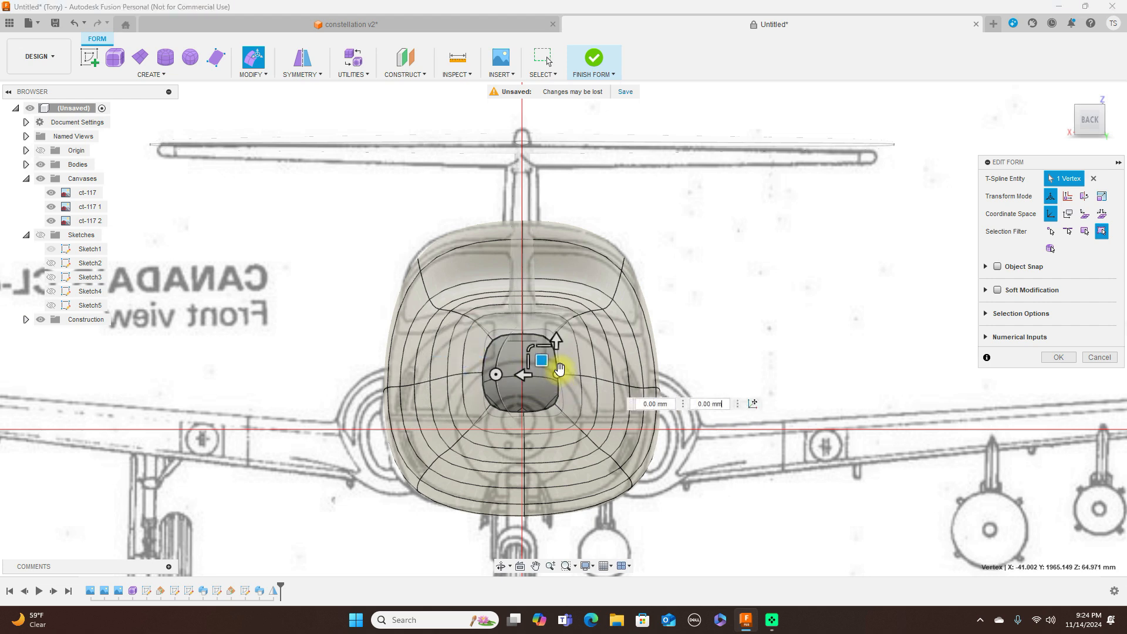
left_click_drag(545, 352, 548, 351)
Step: Move the tail opening's two upper corner vertices to about X 31, Z 104 mm and X -32, Z 104 mm
left_click_drag(548, 347, 484, 327)
left_click(478, 327)
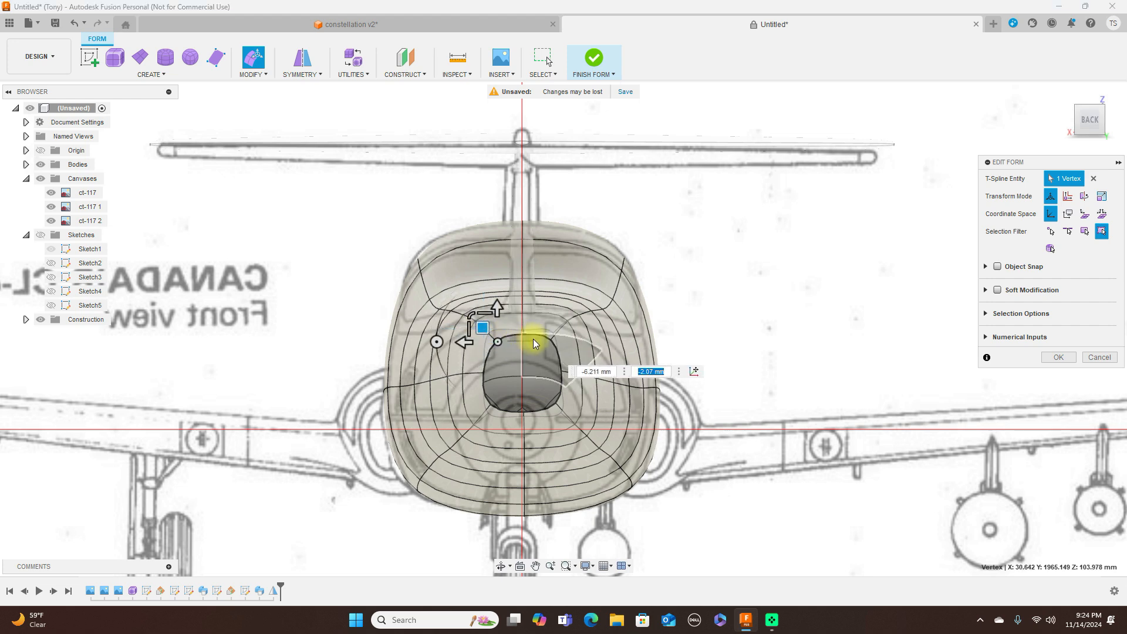
left_click(537, 327)
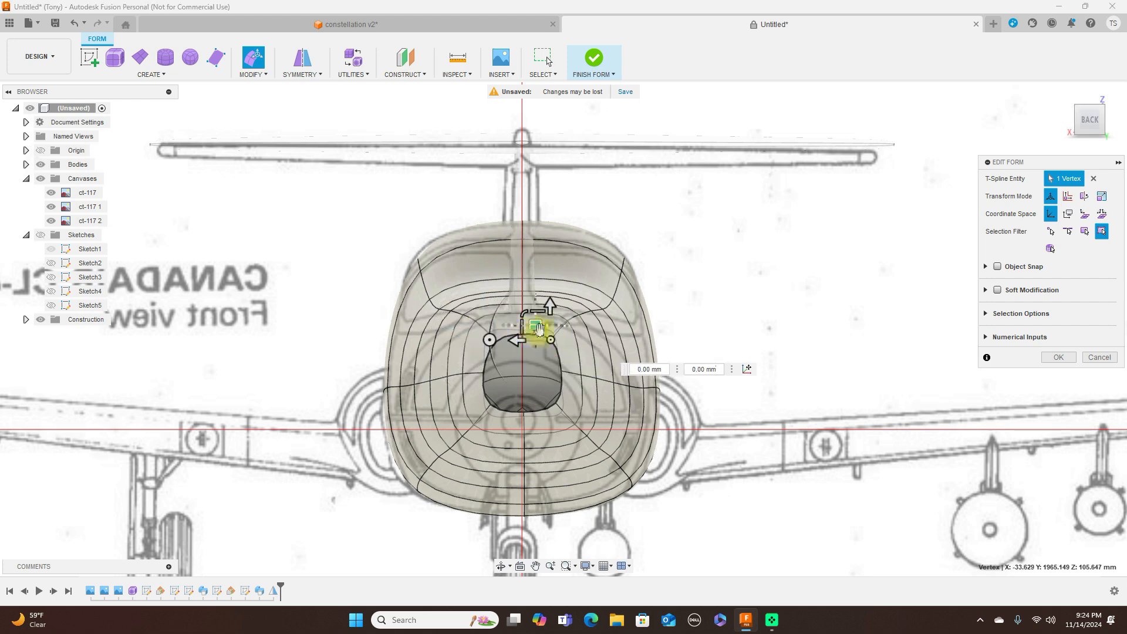
left_click_drag(539, 330, 536, 333)
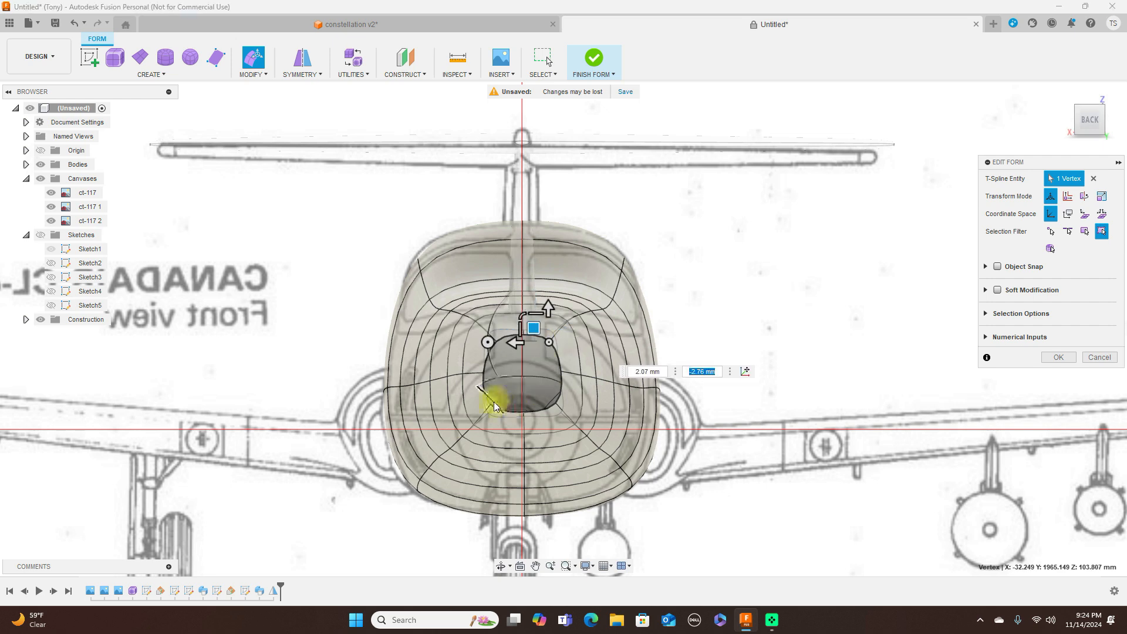
Step: Move the tail opening's two lower corner vertices inward and up to about X 35, Z 33 mm and X -37, Z 35 mm
left_click(492, 403)
left_click_drag(476, 385, 477, 383)
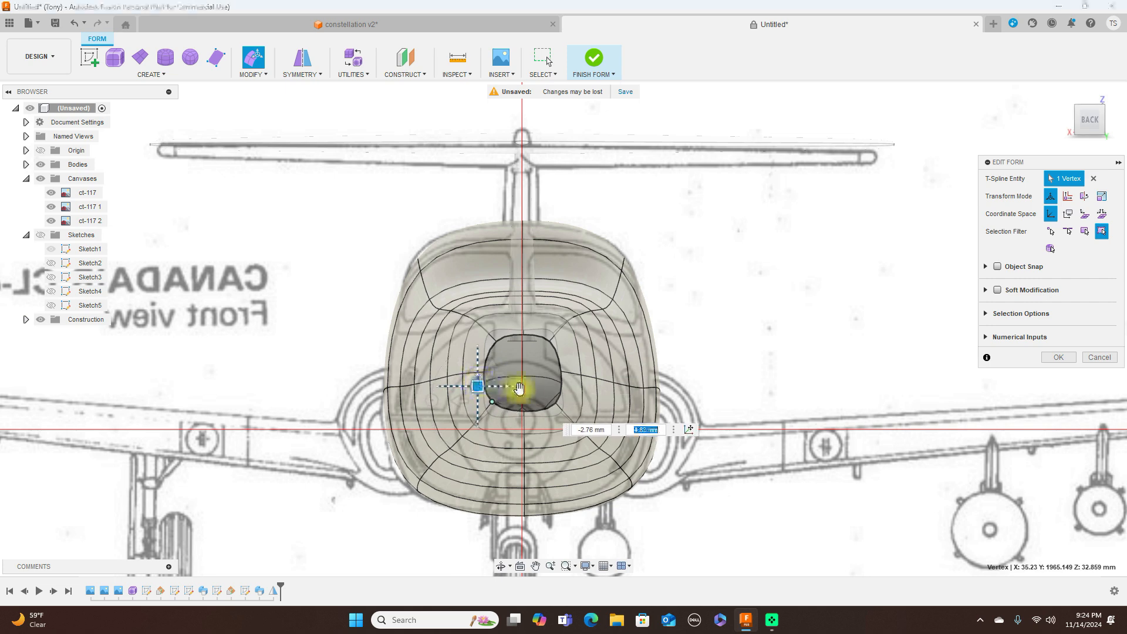
left_click(557, 403)
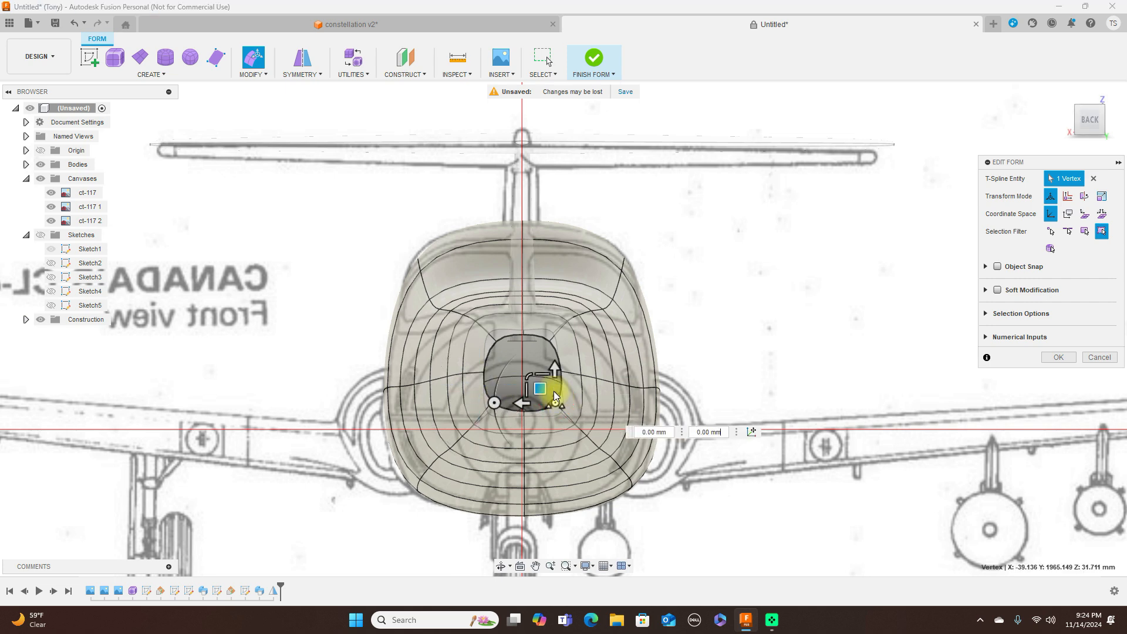
left_click_drag(540, 390, 538, 387)
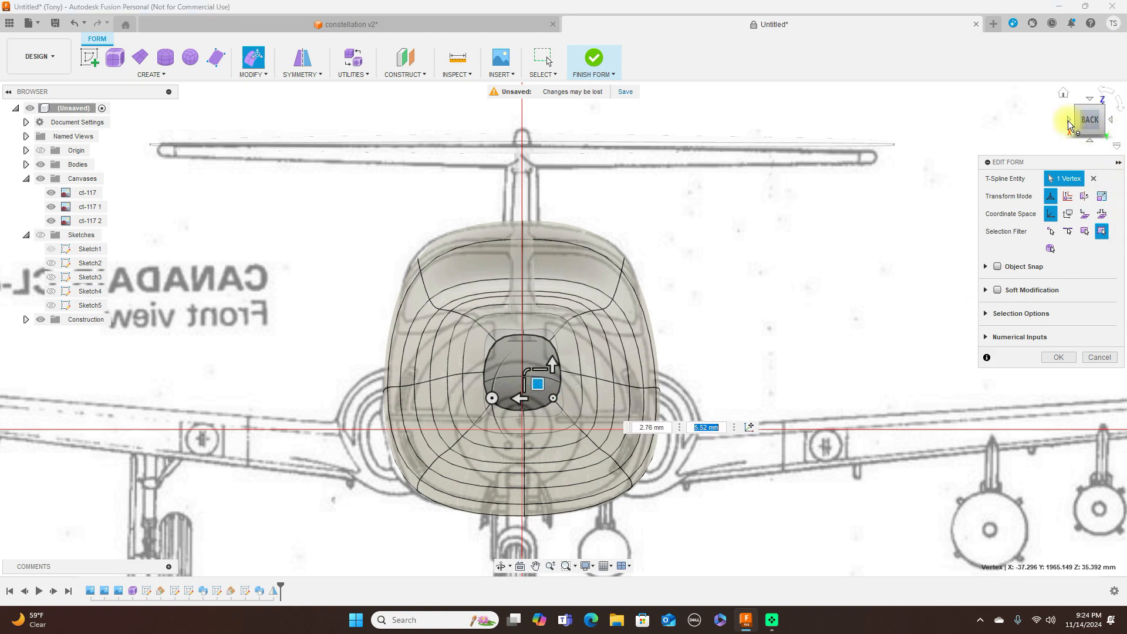
Step: Check the tail against the side reference and fine-tune the opening's lower corner vertices to about X 34, Z 33 mm and X -36, Z 35 mm
left_click(1068, 122)
scroll(879, 150, "down", 3)
middle_click_drag(874, 132, 443, 174)
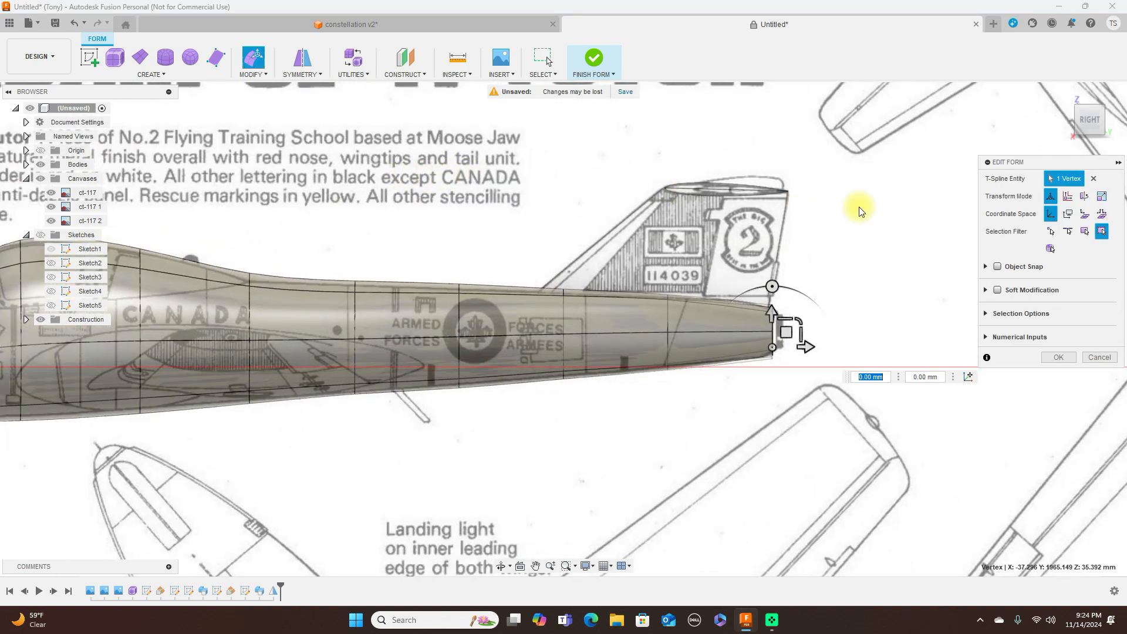
left_click(1111, 121)
scroll(669, 283, "up", 5)
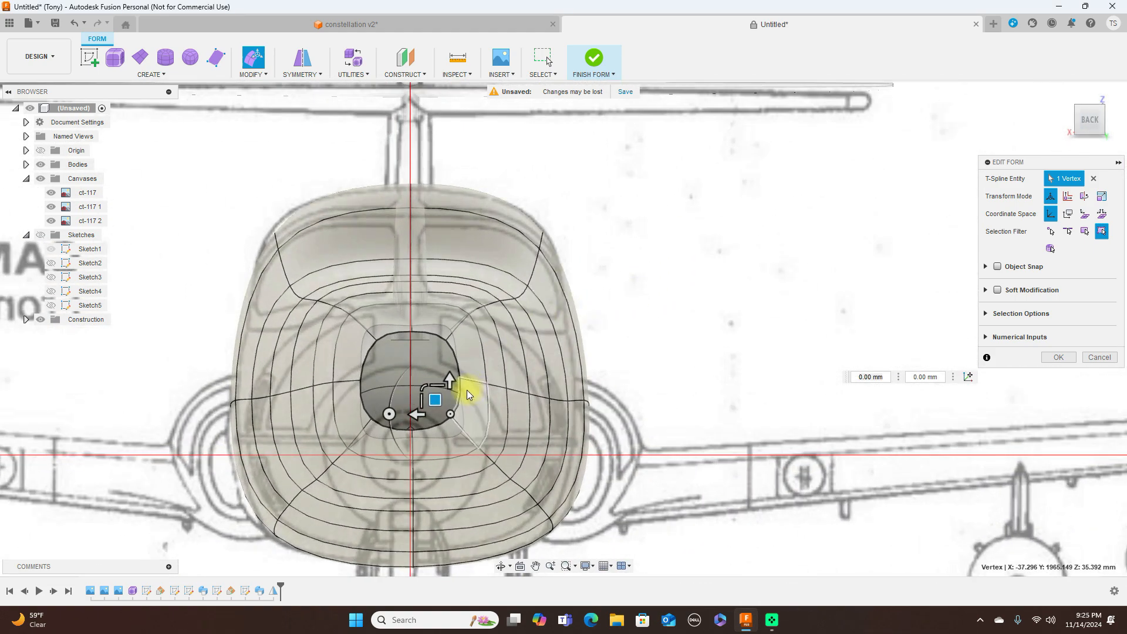
scroll(700, 312, "up", 1)
middle_click_drag(695, 308, 842, 236)
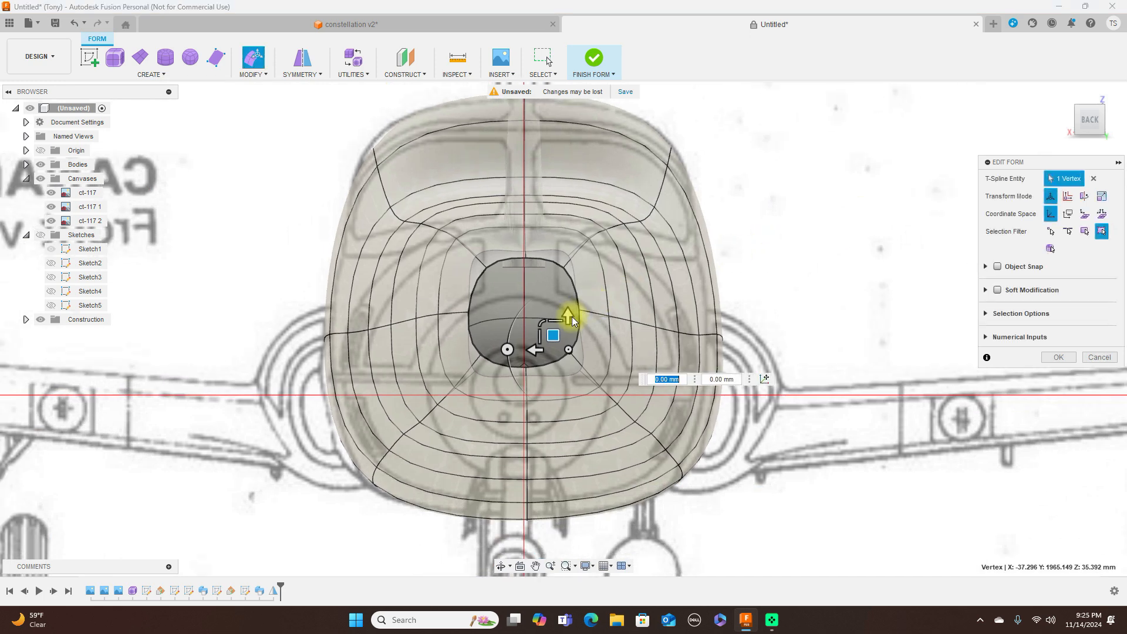
left_click(481, 357)
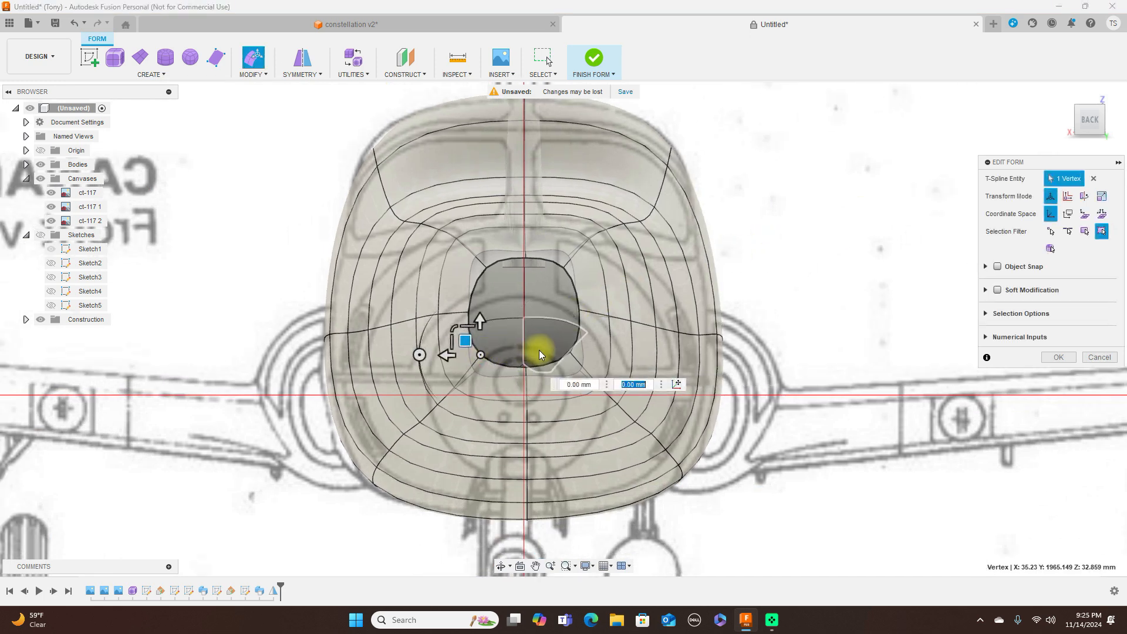
left_click_drag(466, 341, 472, 341)
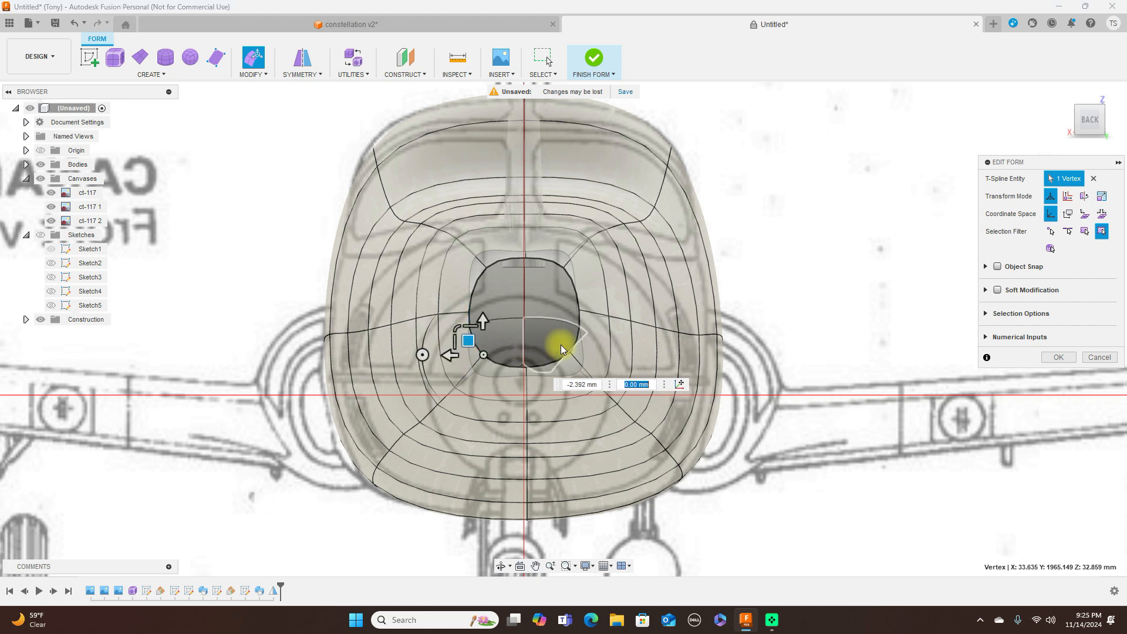
left_click(571, 349)
left_click_drag(555, 338, 556, 337)
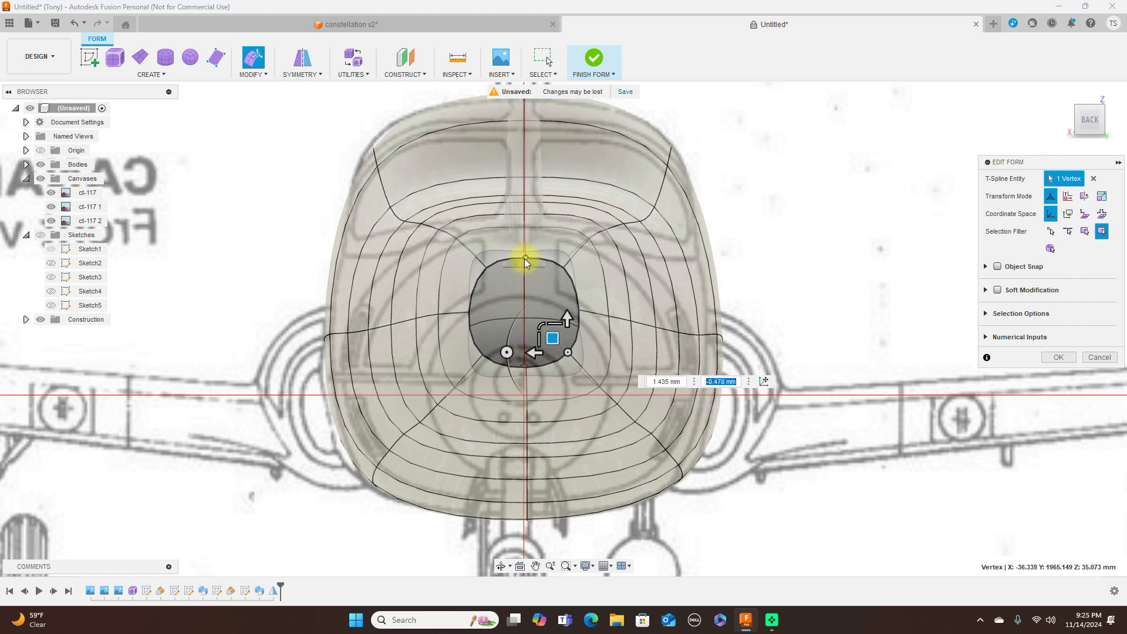
Step: Move the tail opening's top centre vertex slightly up and towards the centreline, to about X -1, Z 113 mm
scroll(525, 262, "up", 3)
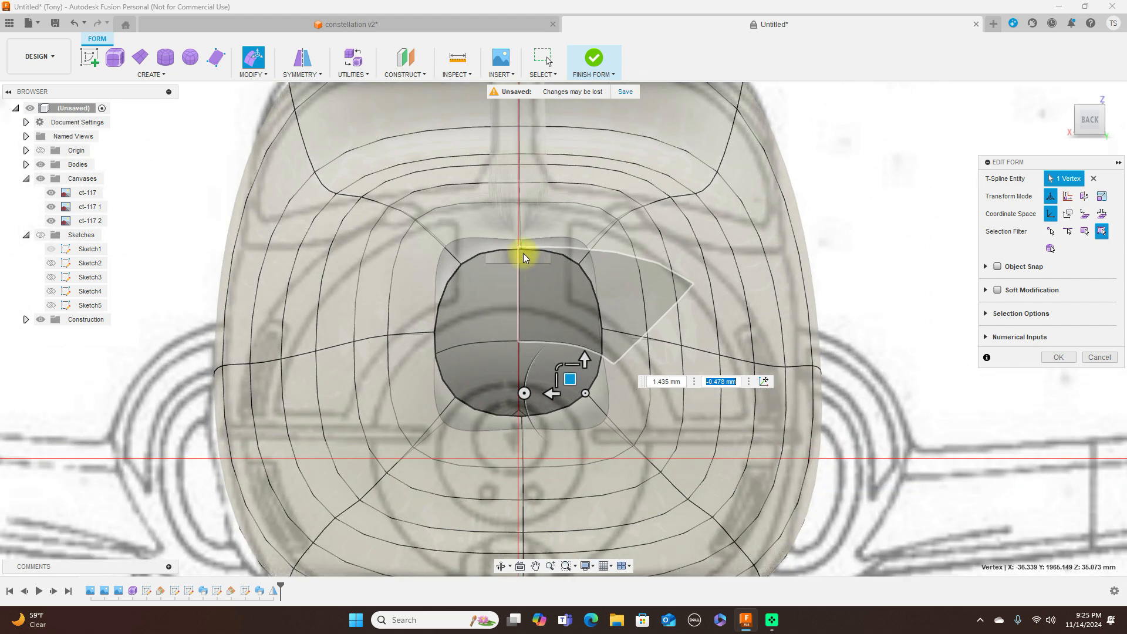
left_click(521, 250)
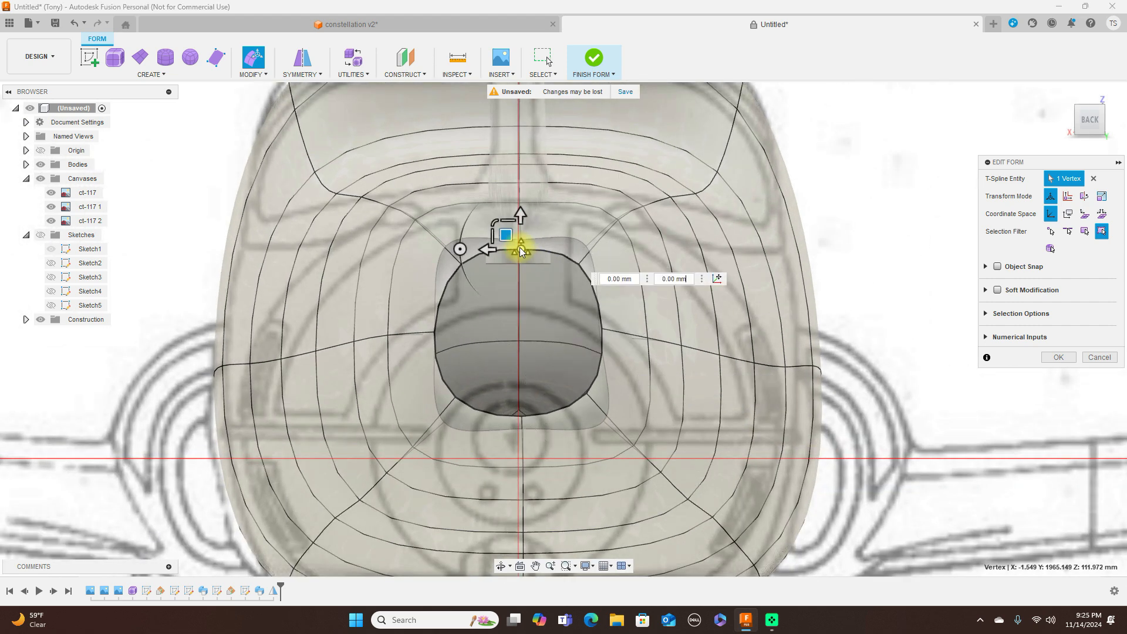
left_click_drag(506, 235, 503, 233)
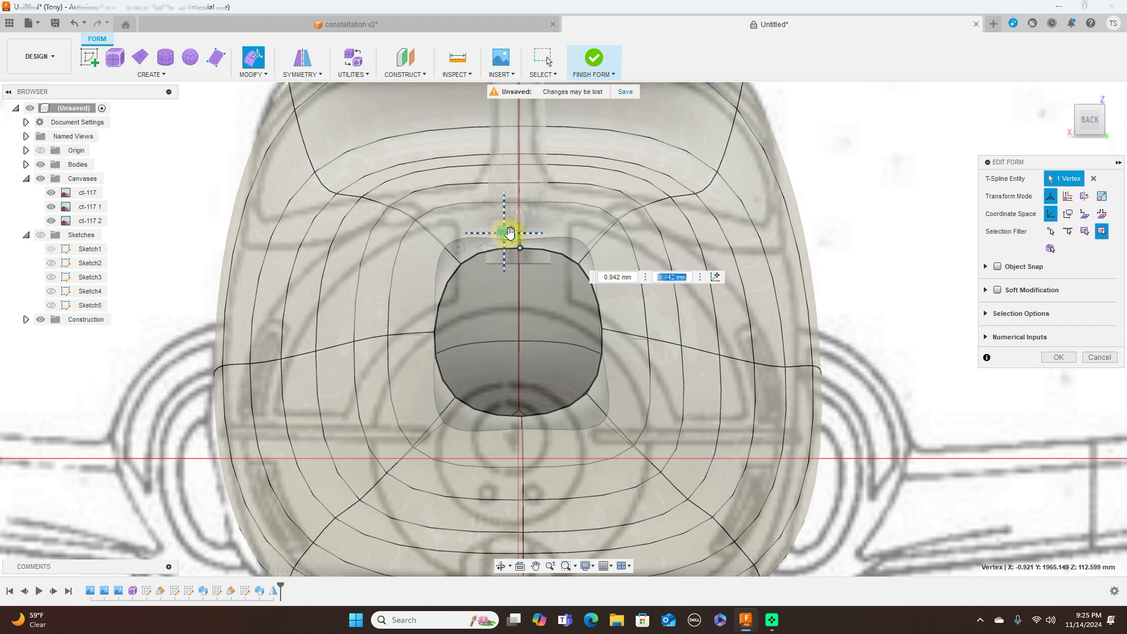
Step: Select the tail opening's whole edge loop, shift it slightly up in the side view and scale it by 0.972
left_click(1070, 121)
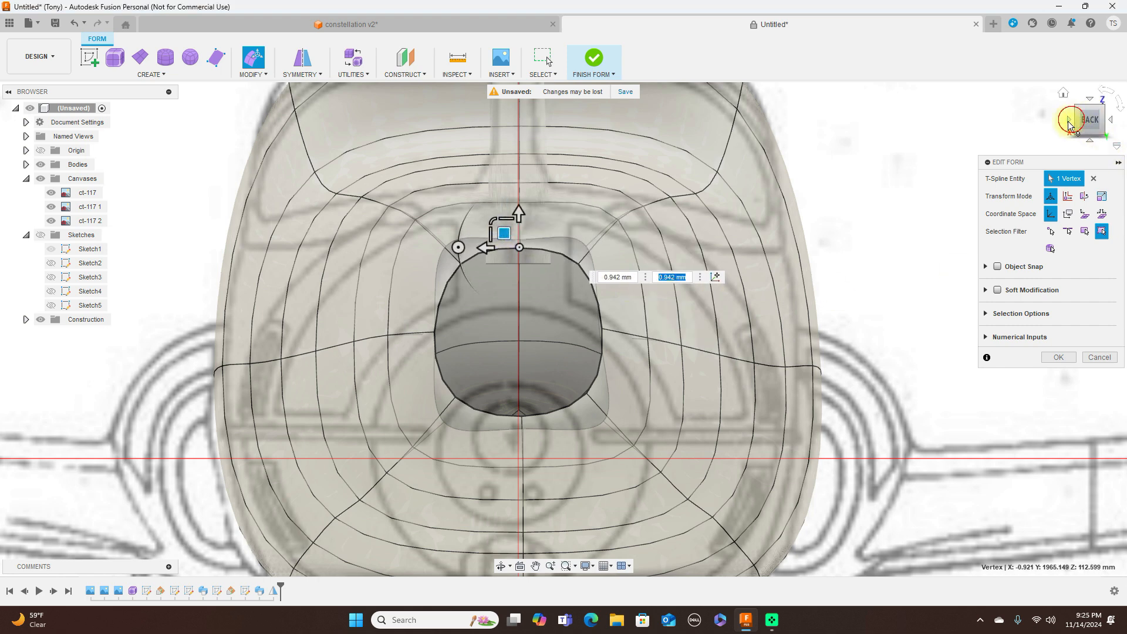
scroll(907, 227, "down", 4)
middle_click_drag(907, 223, 536, 165)
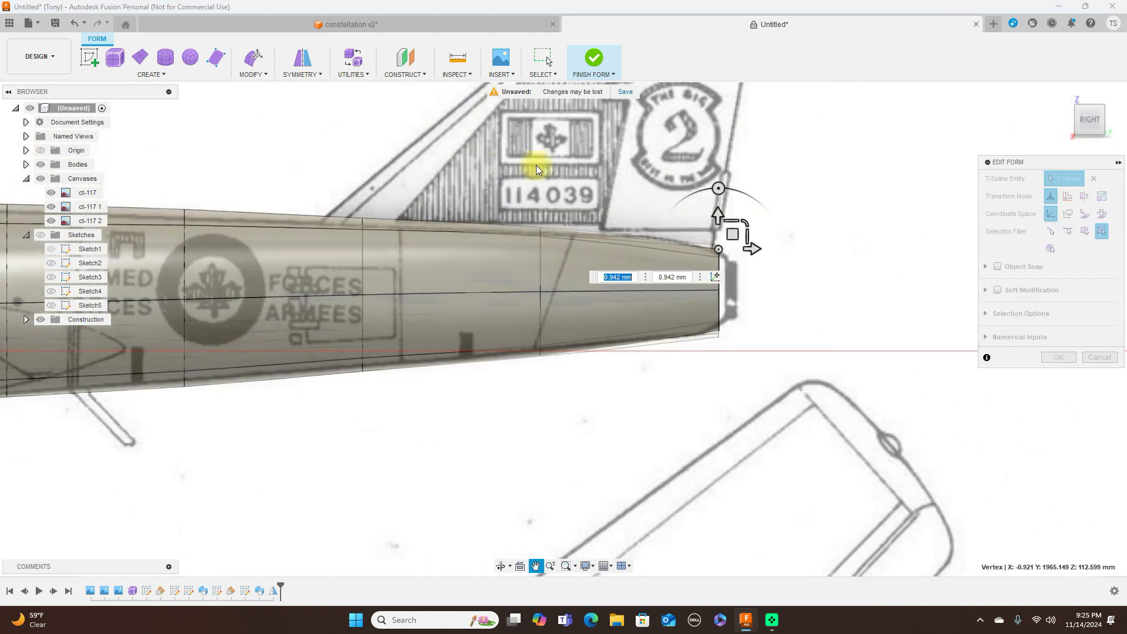
scroll(773, 262, "up", 3)
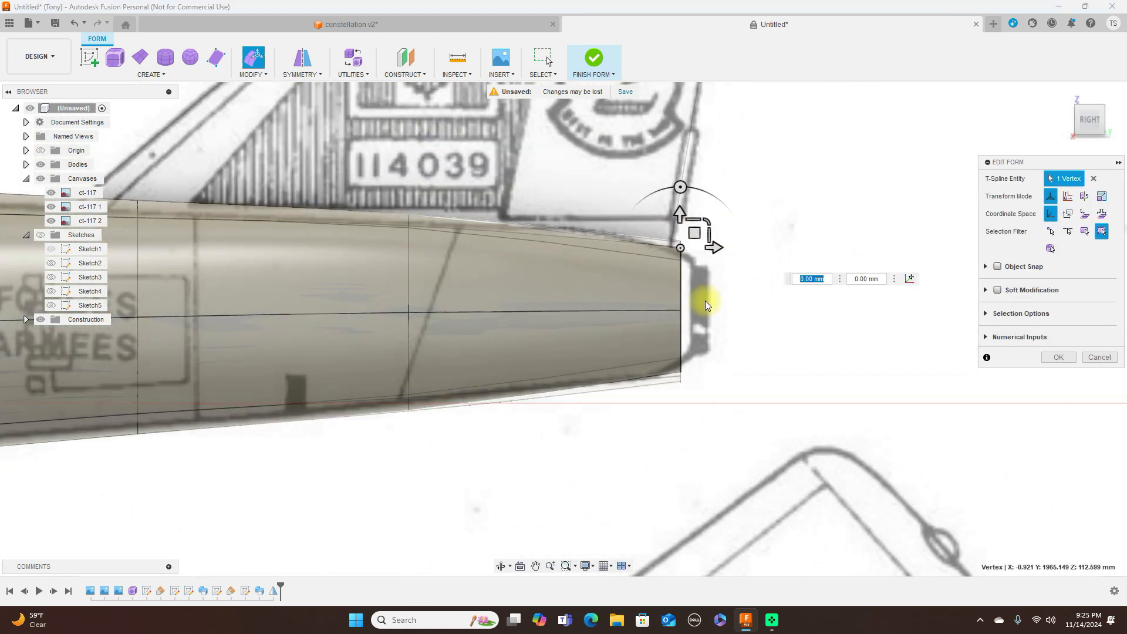
left_click(687, 298)
double_click(688, 297)
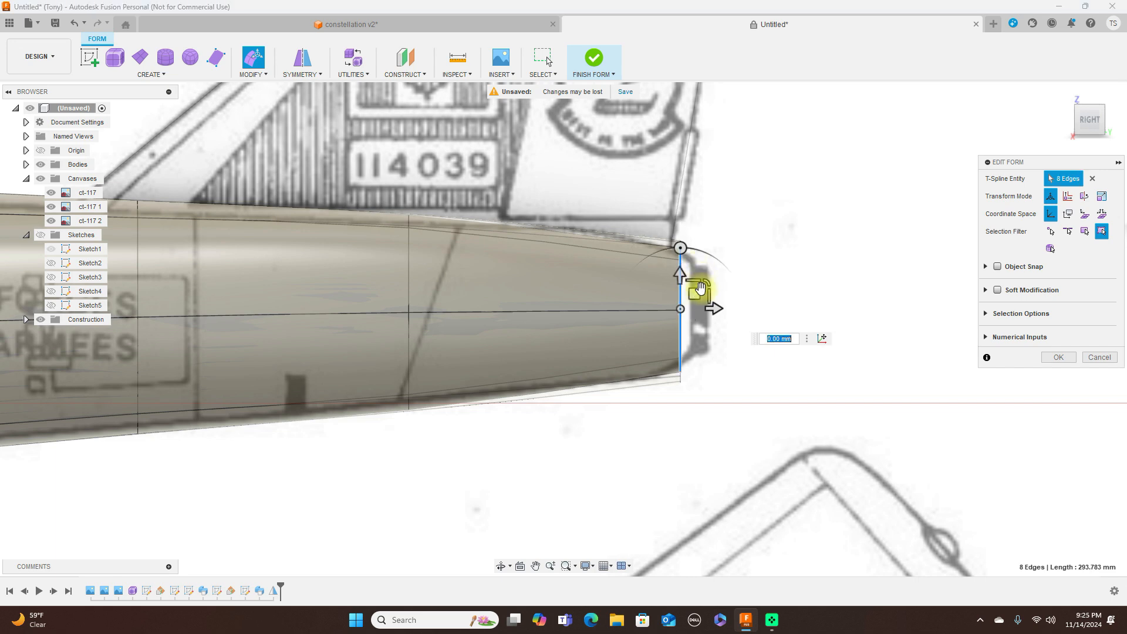
left_click_drag(695, 291, 705, 280)
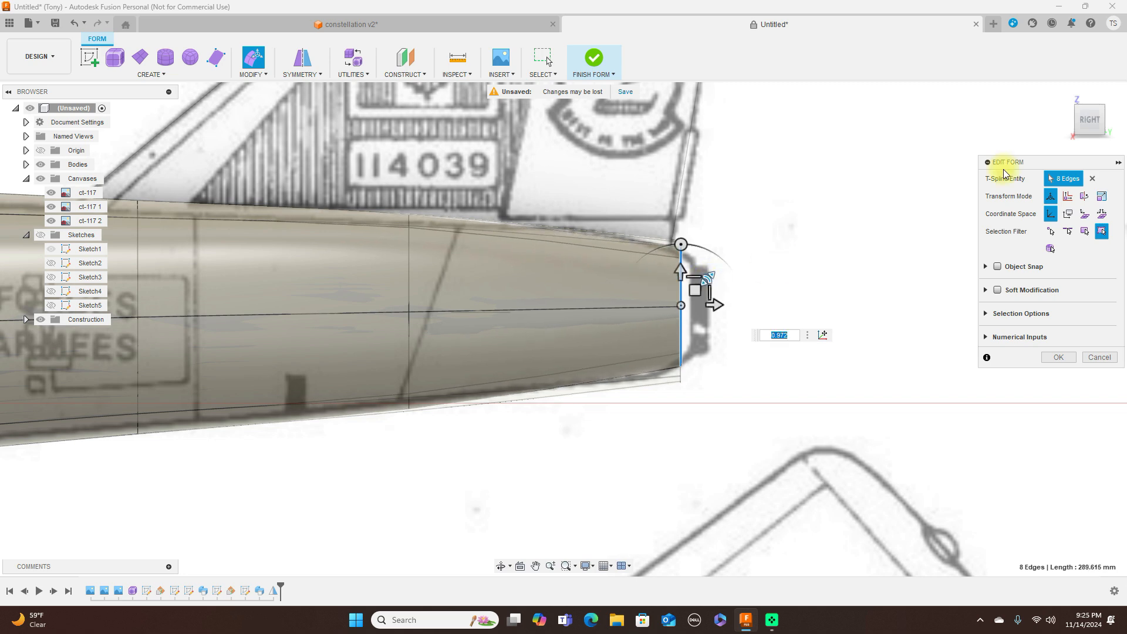
Step: Check the tail opening against the top-view reference, accept the vertex edits and finish editing the fuselage form
left_click(1091, 101)
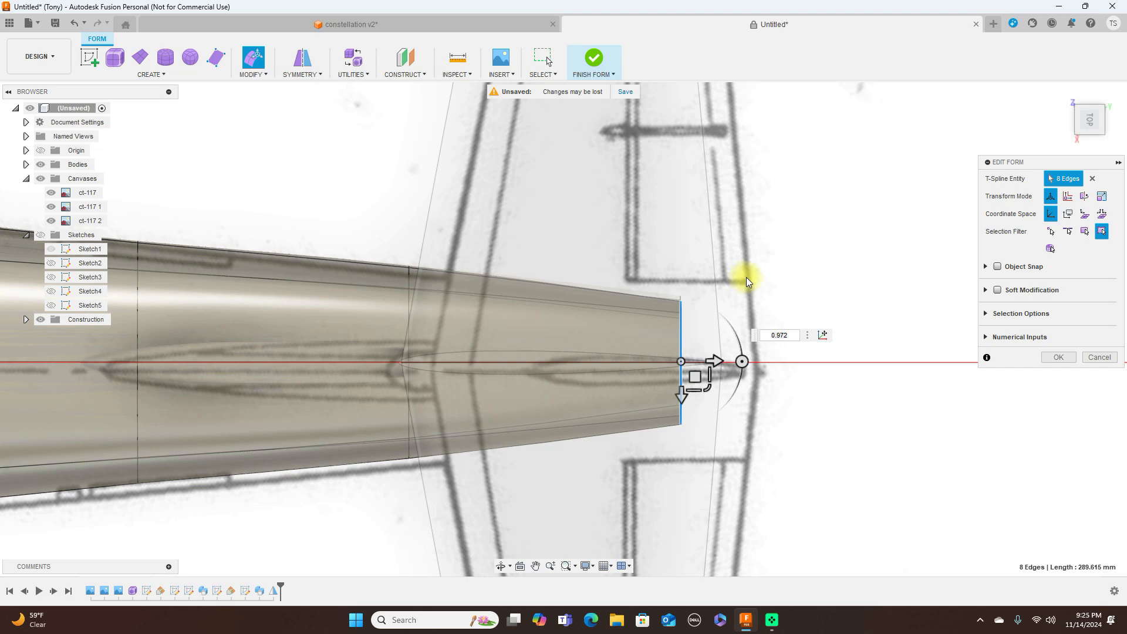
scroll(749, 282, "down", 10)
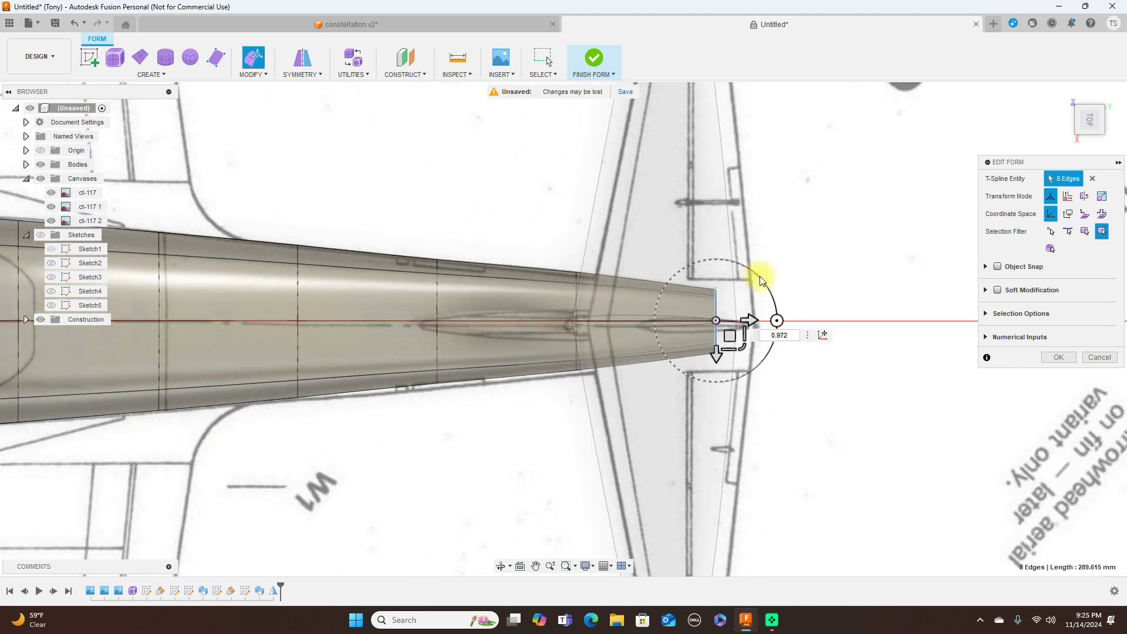
left_click(1054, 357)
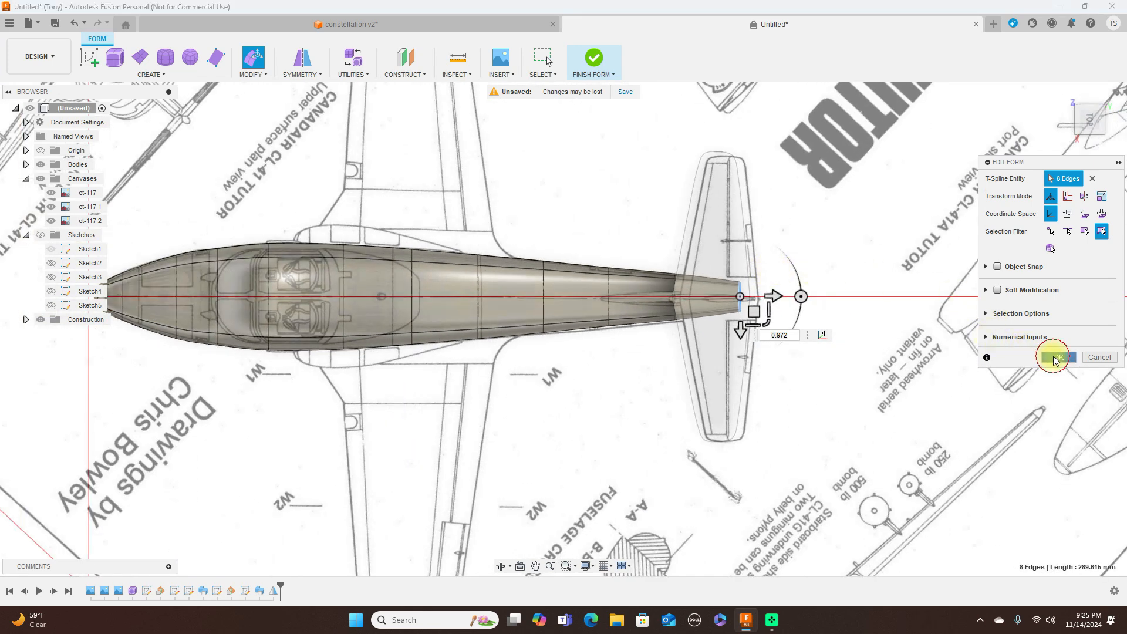
left_click(593, 61)
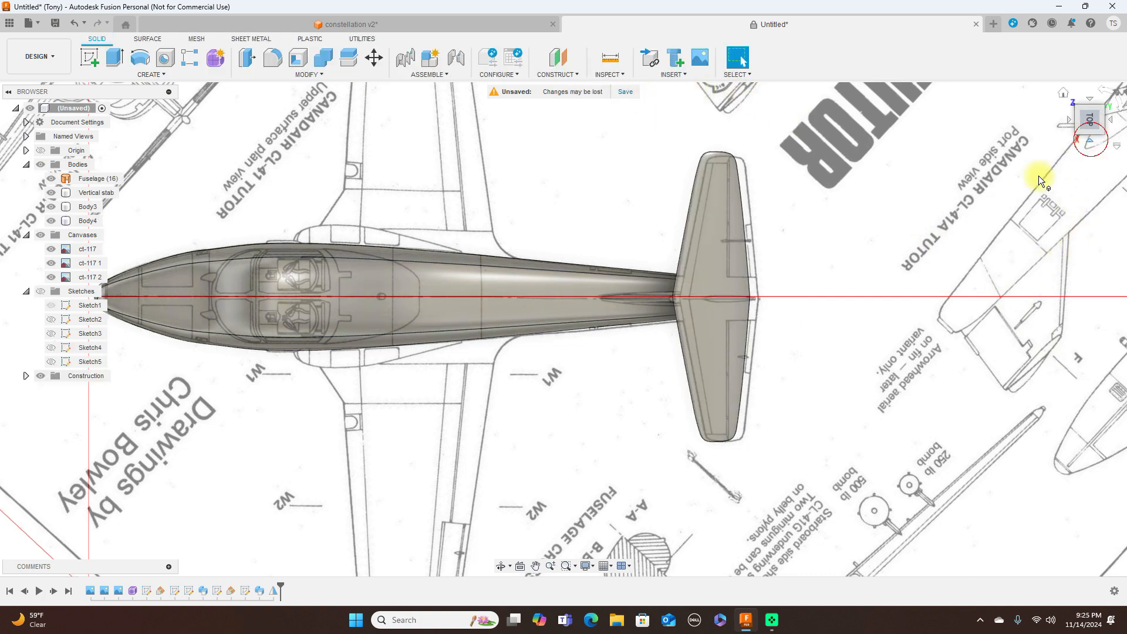
Step: Display the model shaded without visible edges and compare it with the side and front reference drawings around the wing root
left_click(1091, 143)
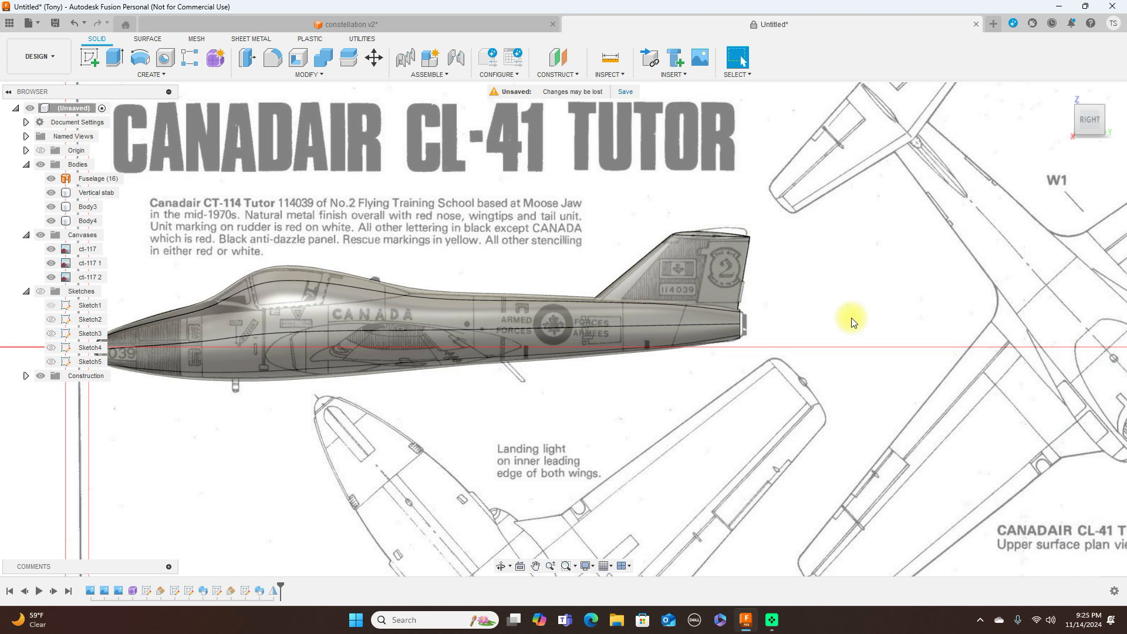
left_click(1072, 122)
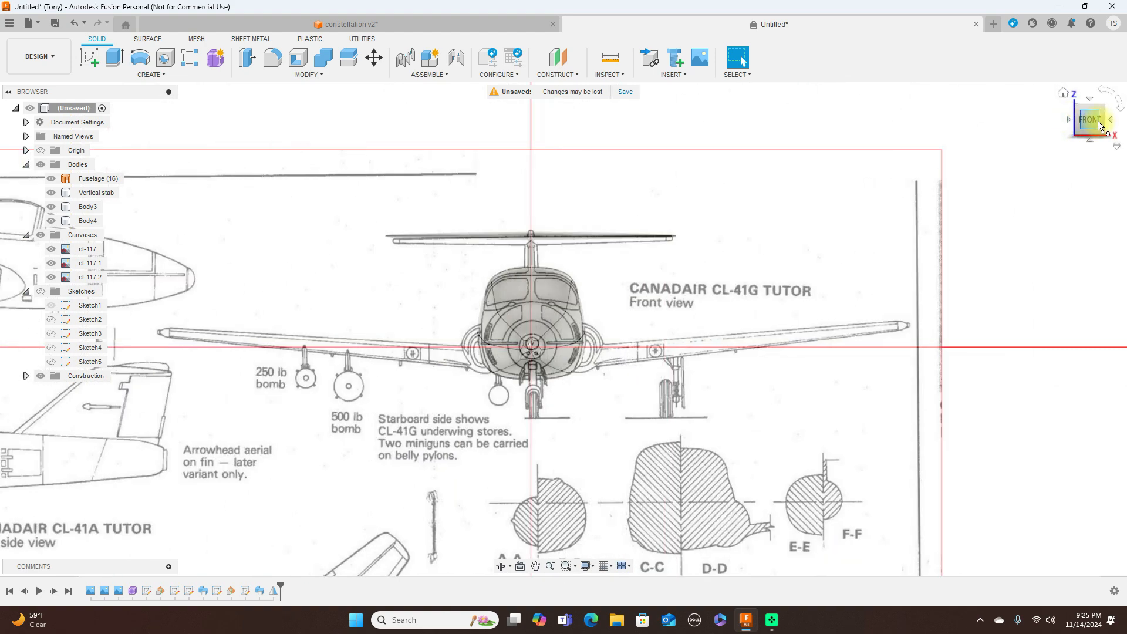
left_click(1111, 123)
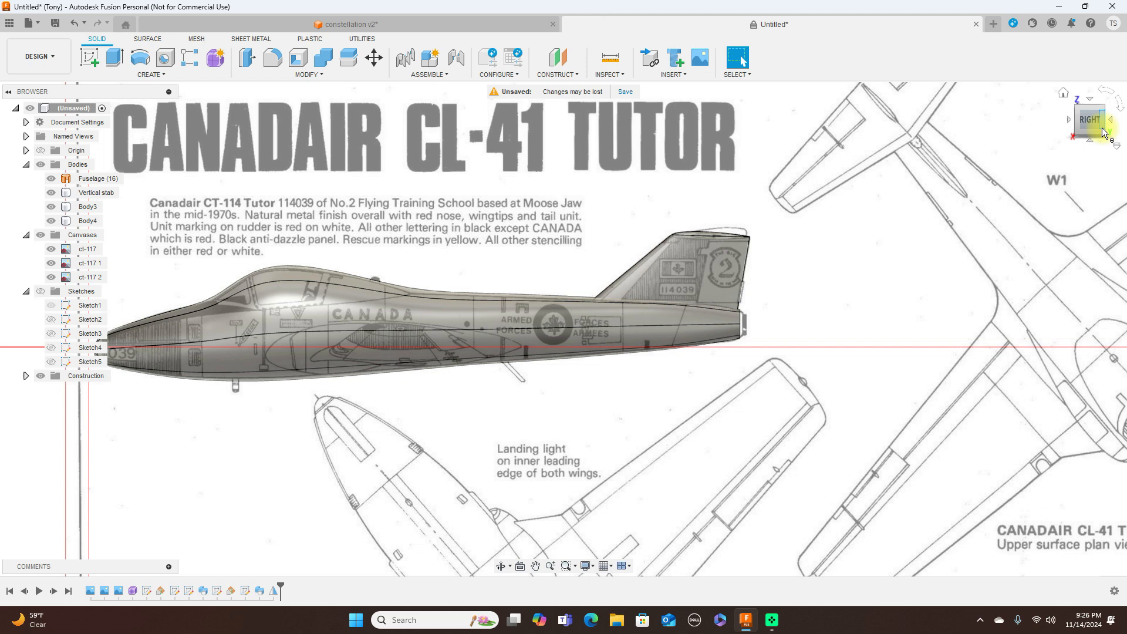
key("ctrl+4")
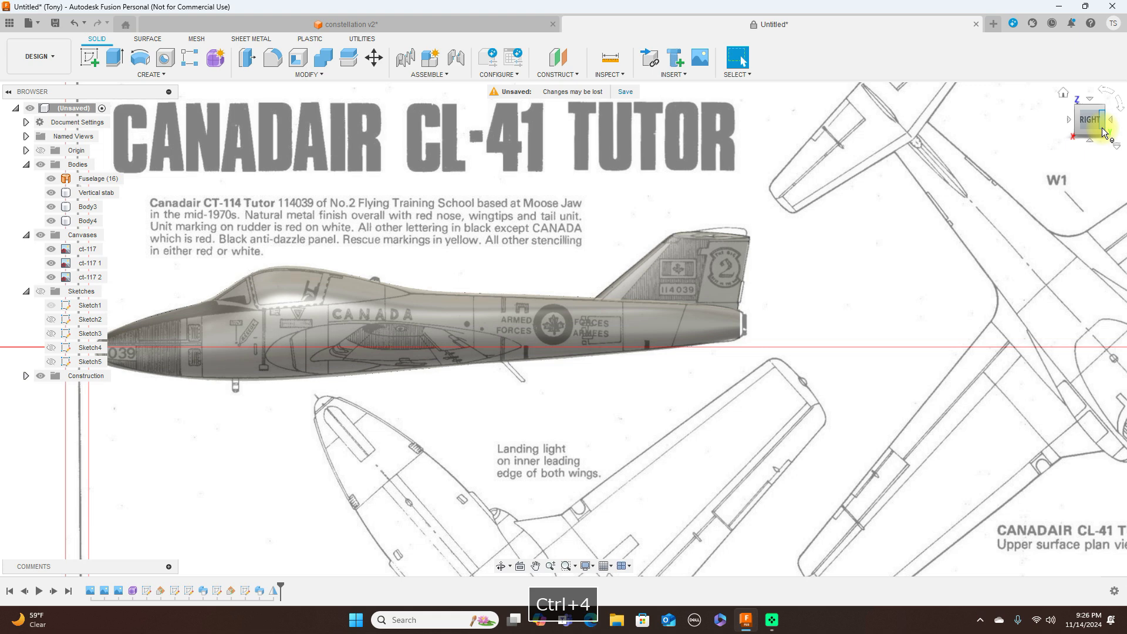
scroll(710, 181, "down", 2)
middle_click_drag(734, 169, 887, 185)
scroll(822, 176, "down", 1)
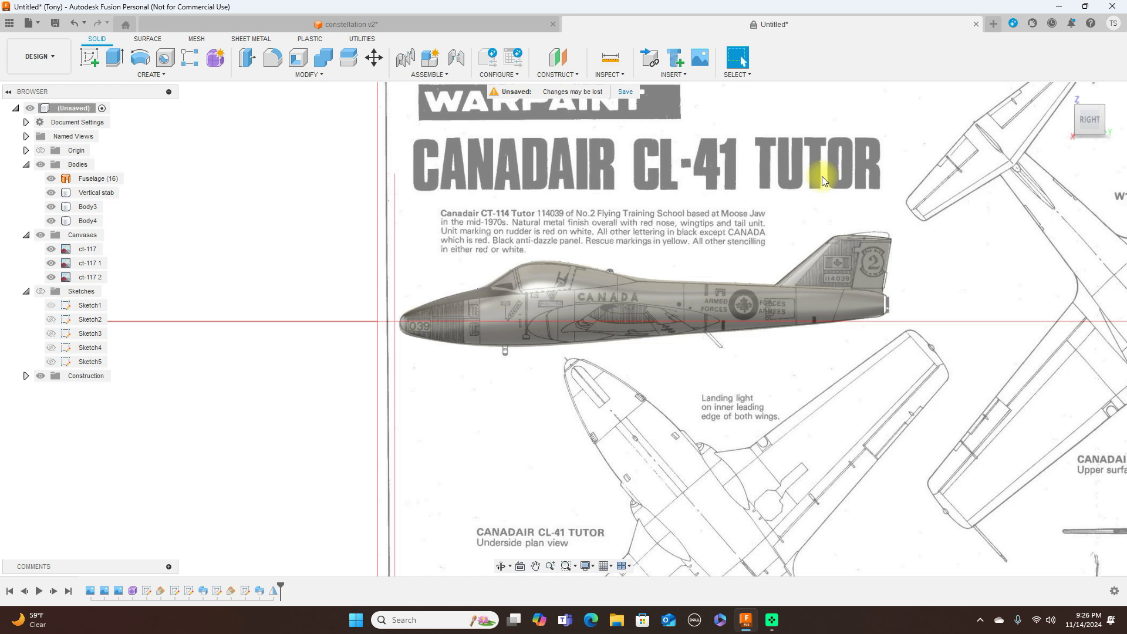
left_click(1068, 120)
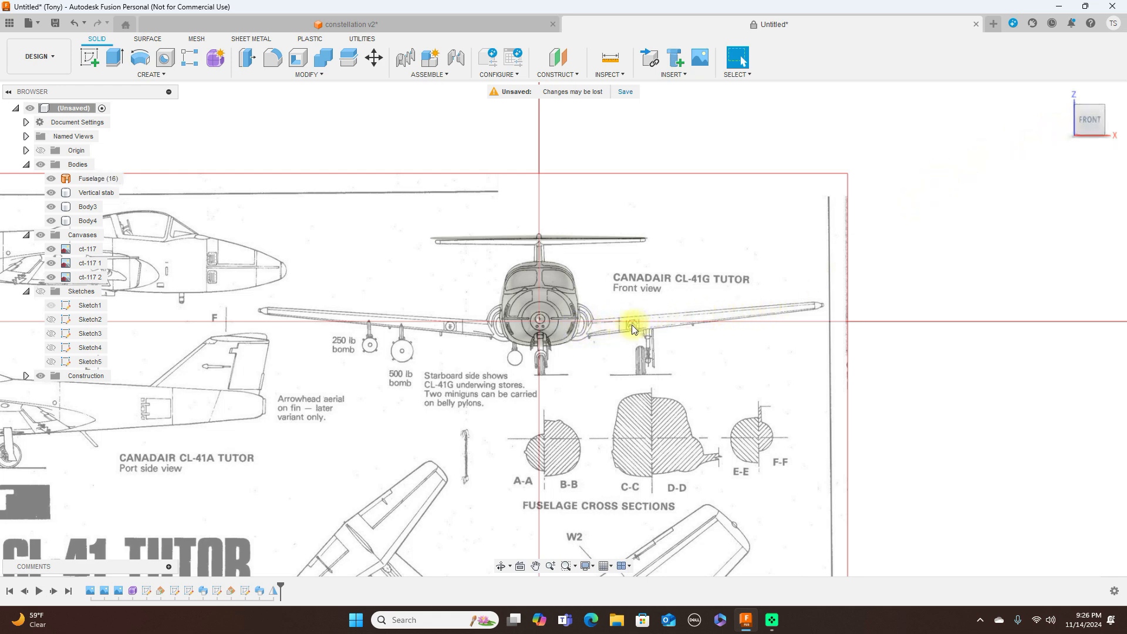
left_click(560, 332)
scroll(625, 317, "up", 5)
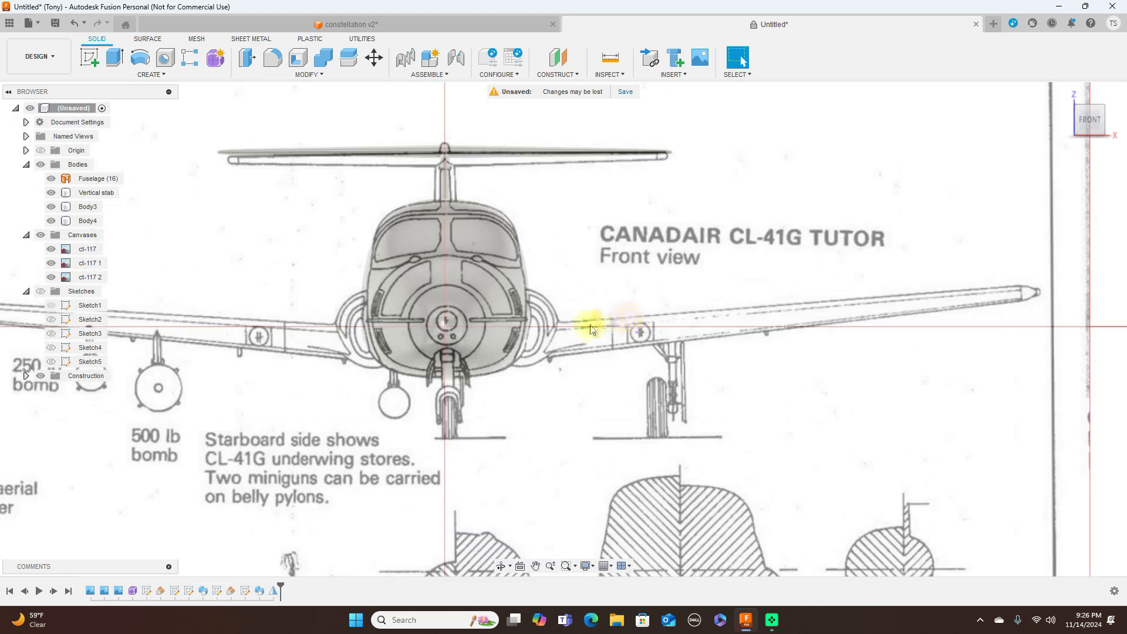
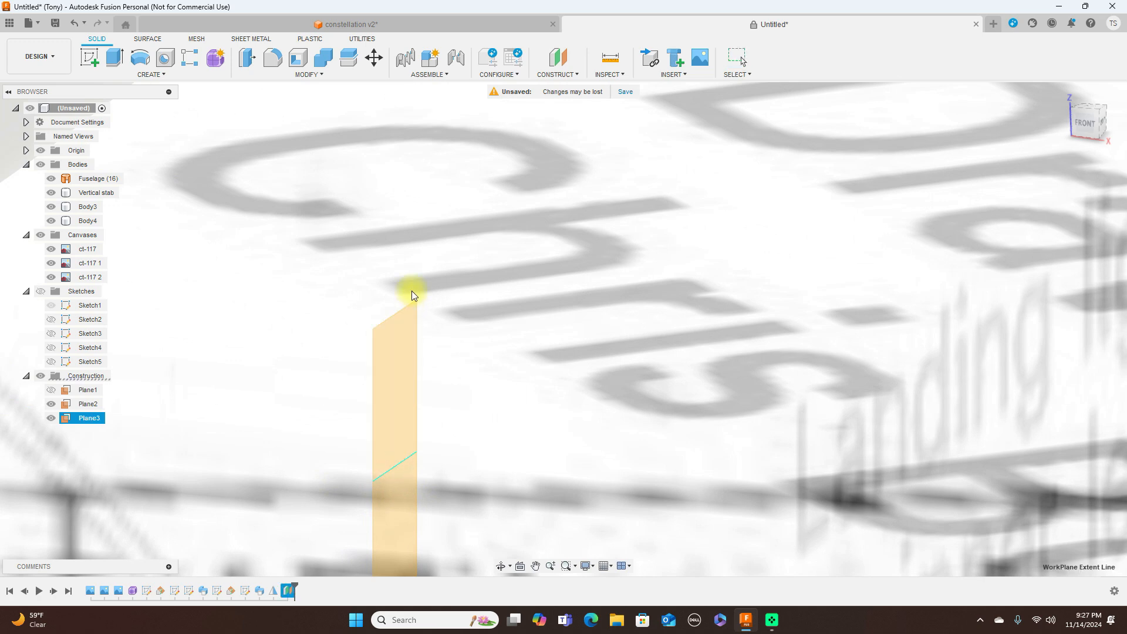
Step: Enlarge the displayed extent of construction plane Plane3 and return to the front view of the wing
left_click_drag(484, 335, 654, 231)
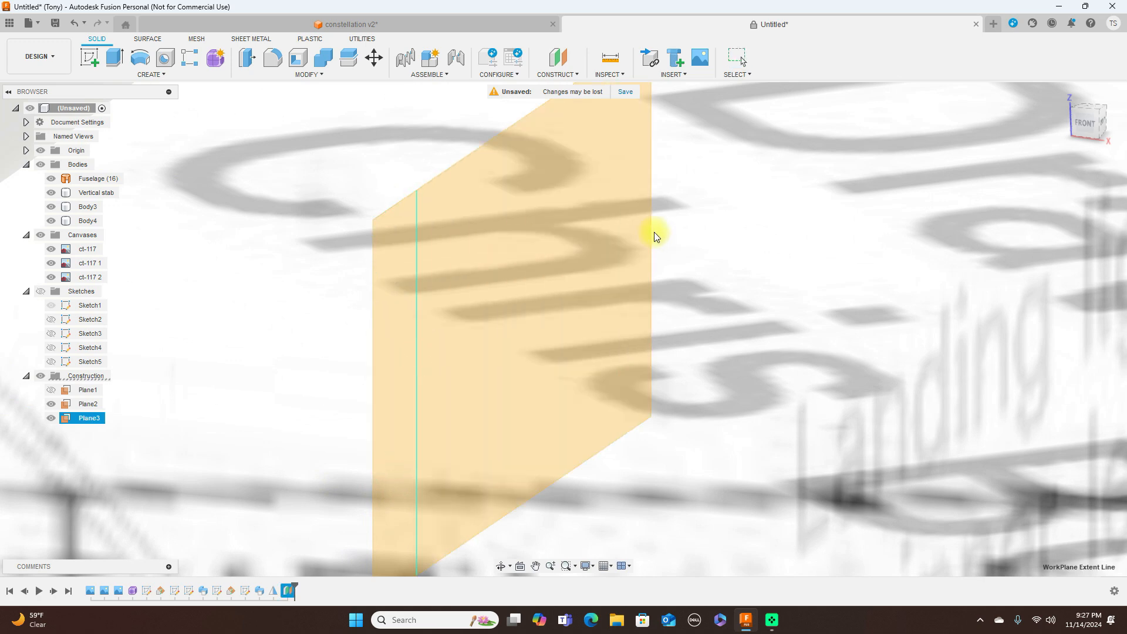
left_click(1082, 126)
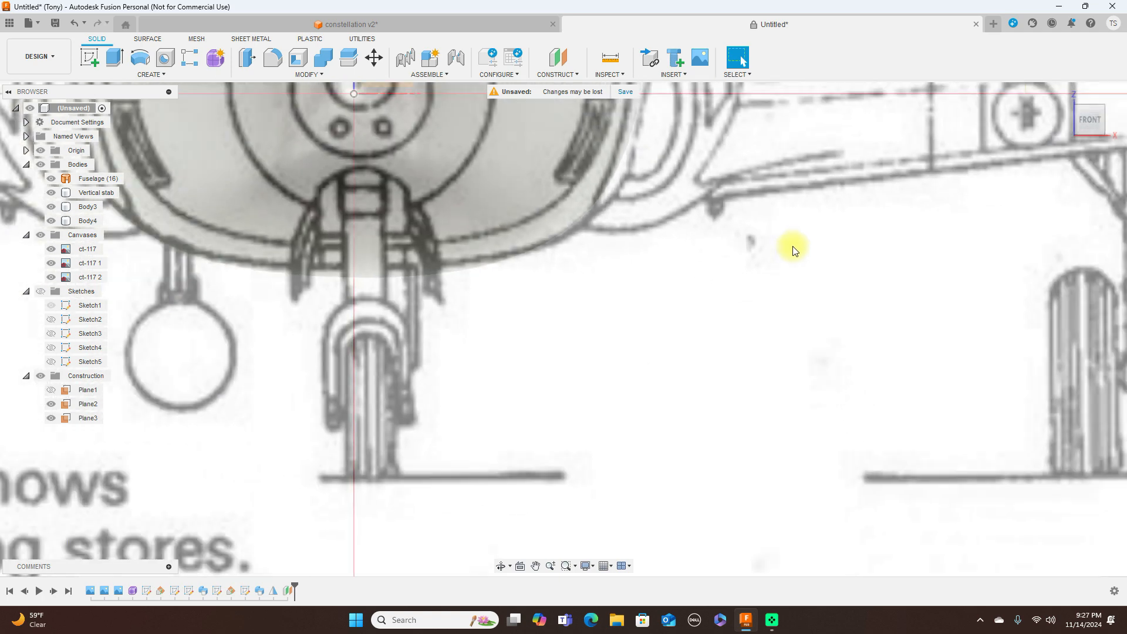
scroll(794, 247, "down", 5)
middle_click_drag(802, 244, 572, 358)
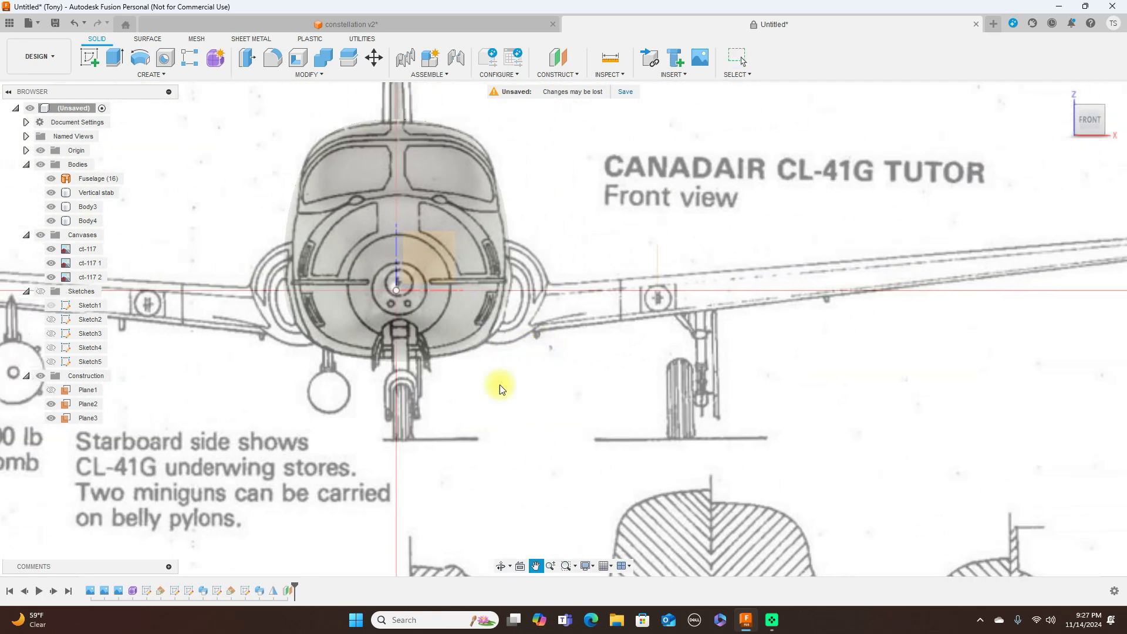
Step: Set construction plane Plane3's offset distance to 190 mm so it sits near the wing root, and hide the origin planes
right_click(288, 590)
left_click(328, 469)
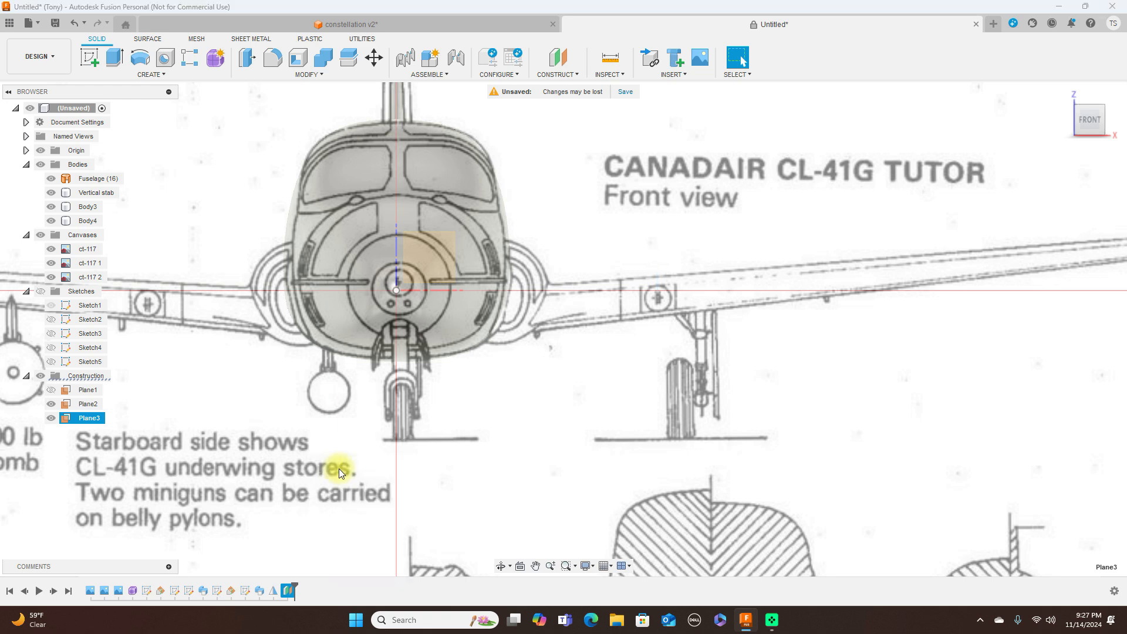
scroll(684, 300, "up", 3)
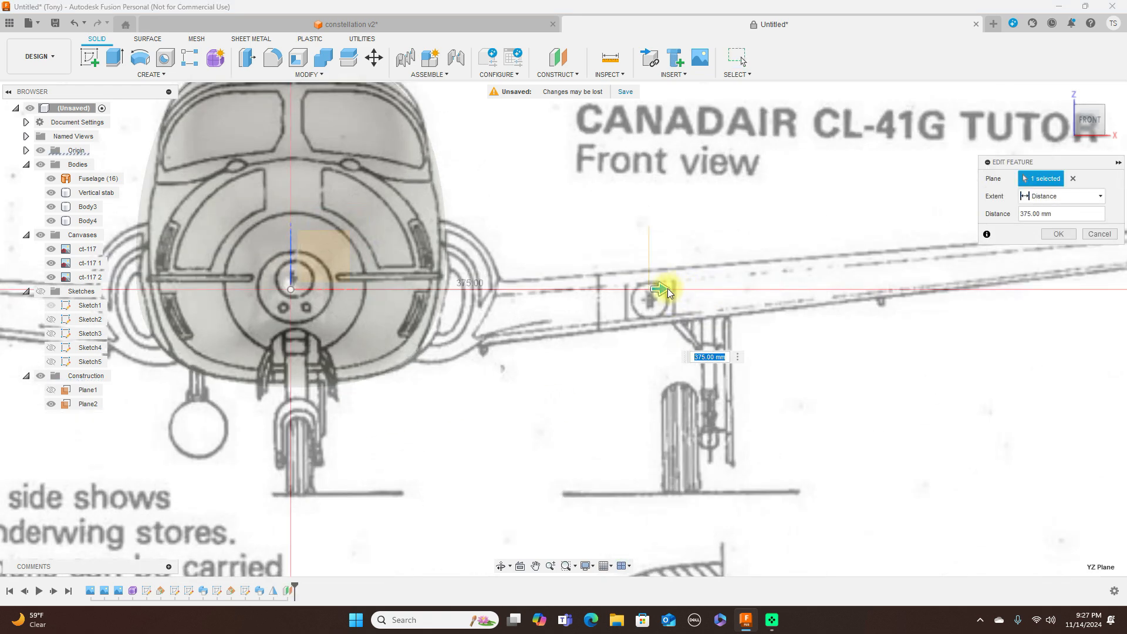
left_click_drag(660, 294, 490, 286)
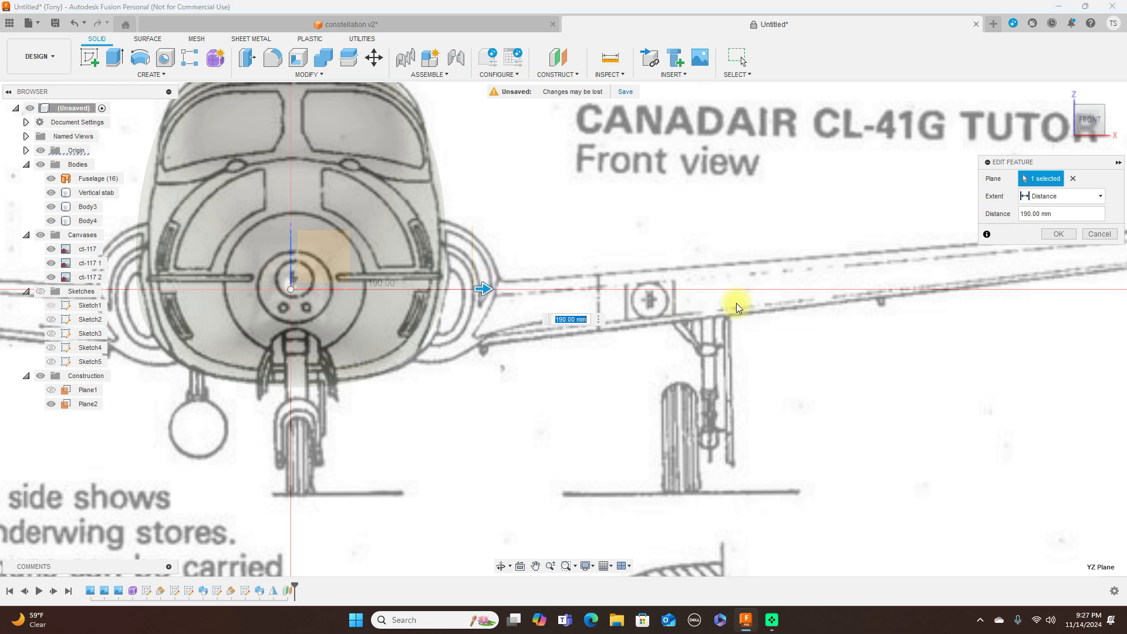
left_click(1057, 236)
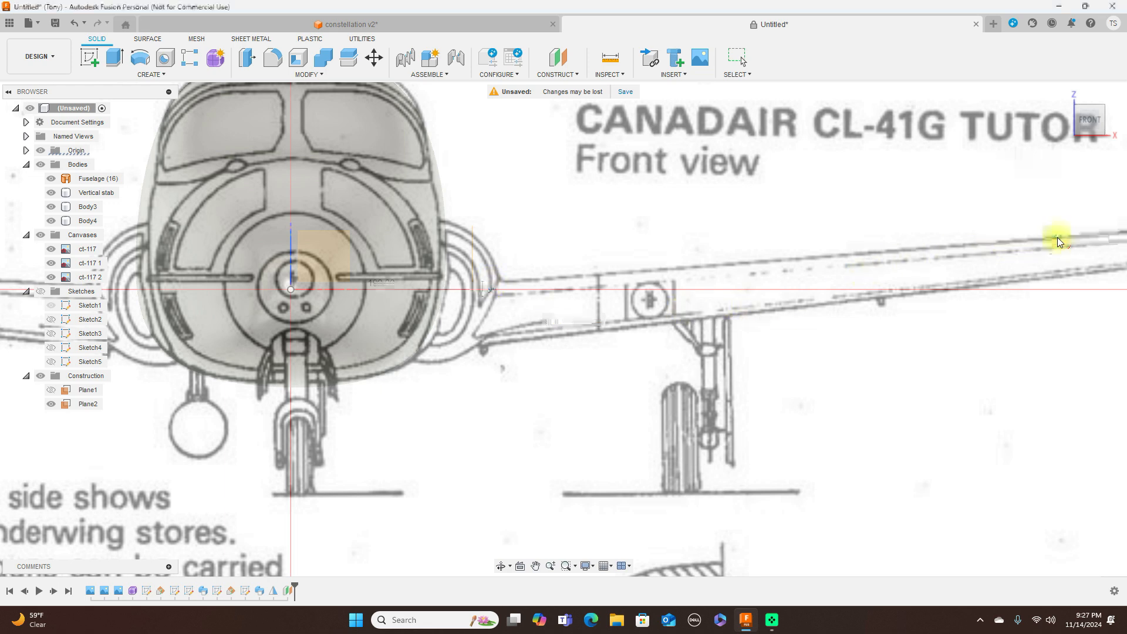
left_click(40, 150)
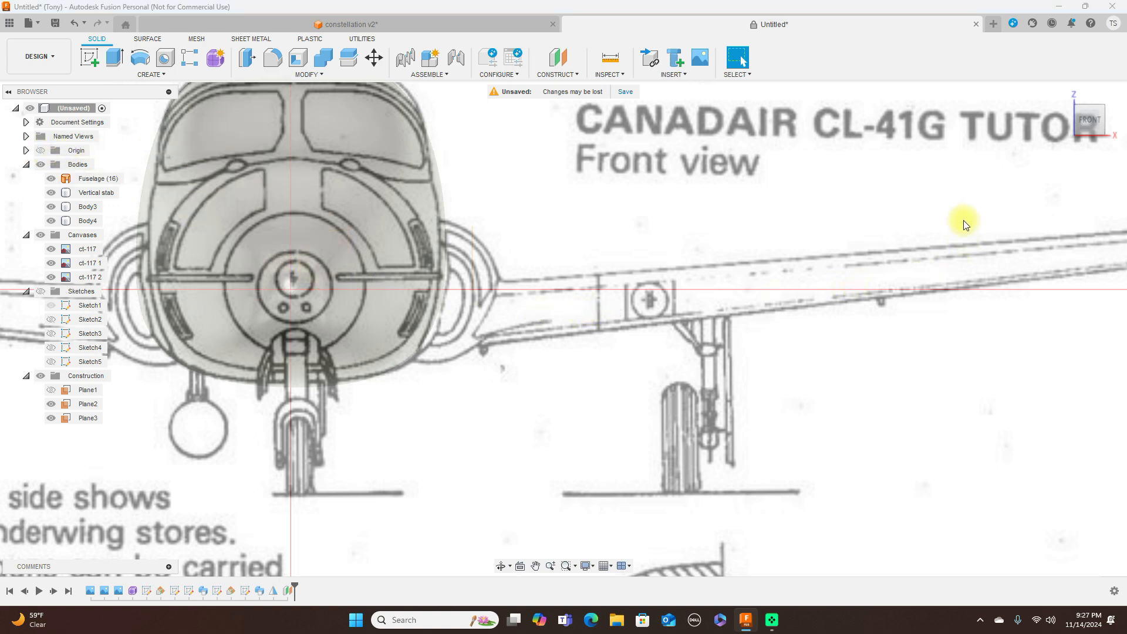
Step: Start a sketch on Plane3 and hide the fuselage body to expose the side-view reference
left_click(1102, 125)
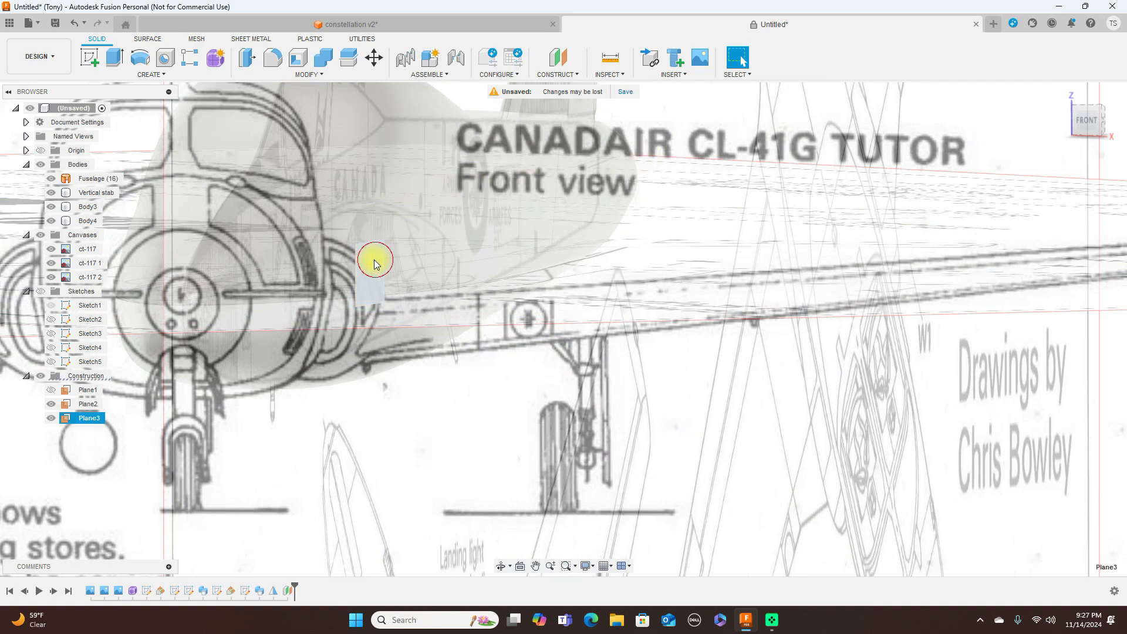
left_click(372, 259)
left_click(89, 59)
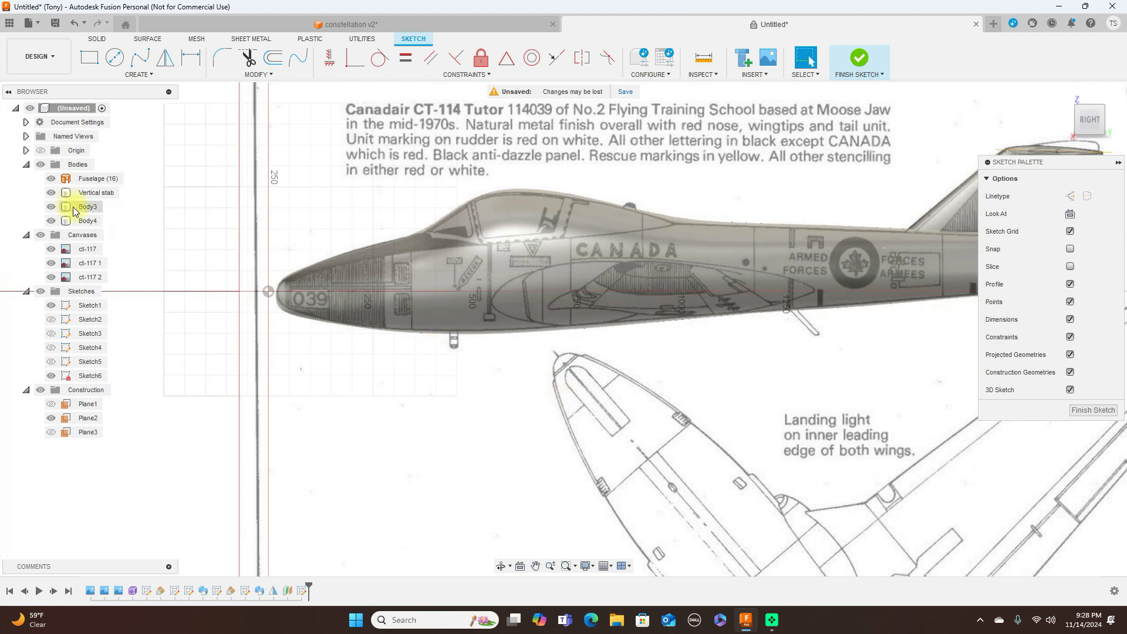
left_click(51, 178)
scroll(613, 394, "up", 2)
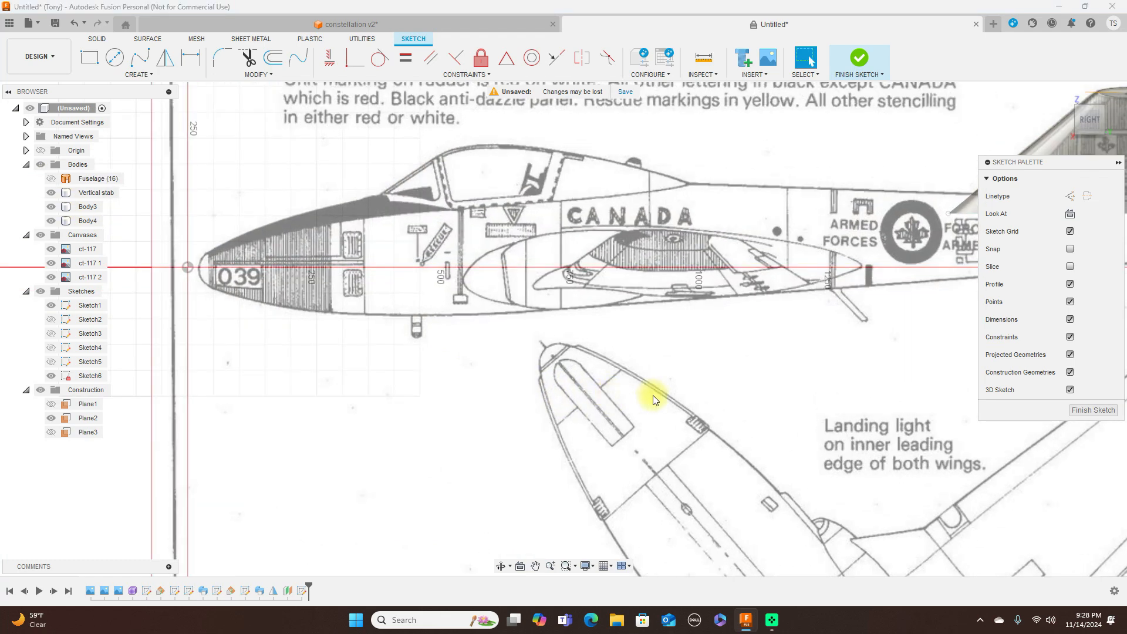
scroll(686, 398, "down", 2)
middle_click_drag(742, 398, 664, 399)
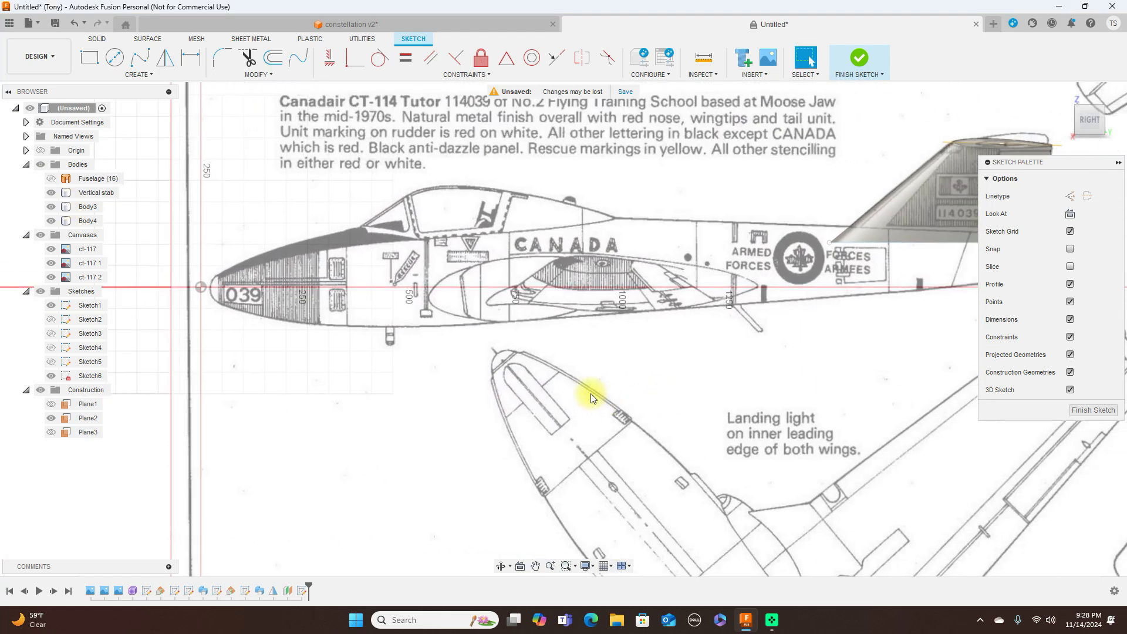
Step: Draw a single line along the wing root chord in the side view
key("l")
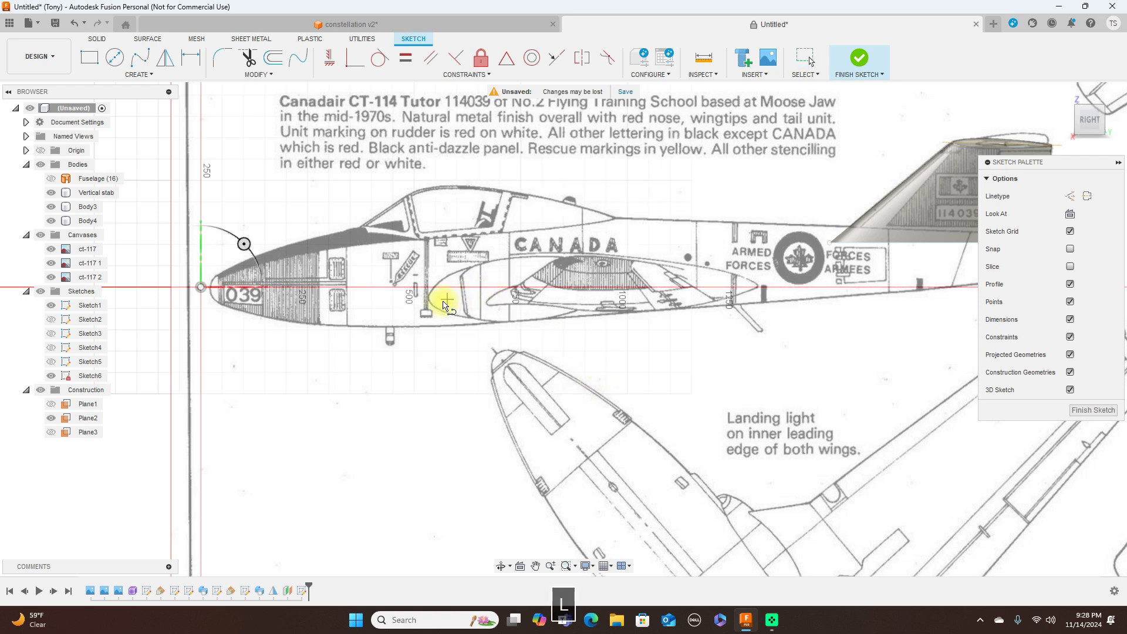
left_click(486, 303)
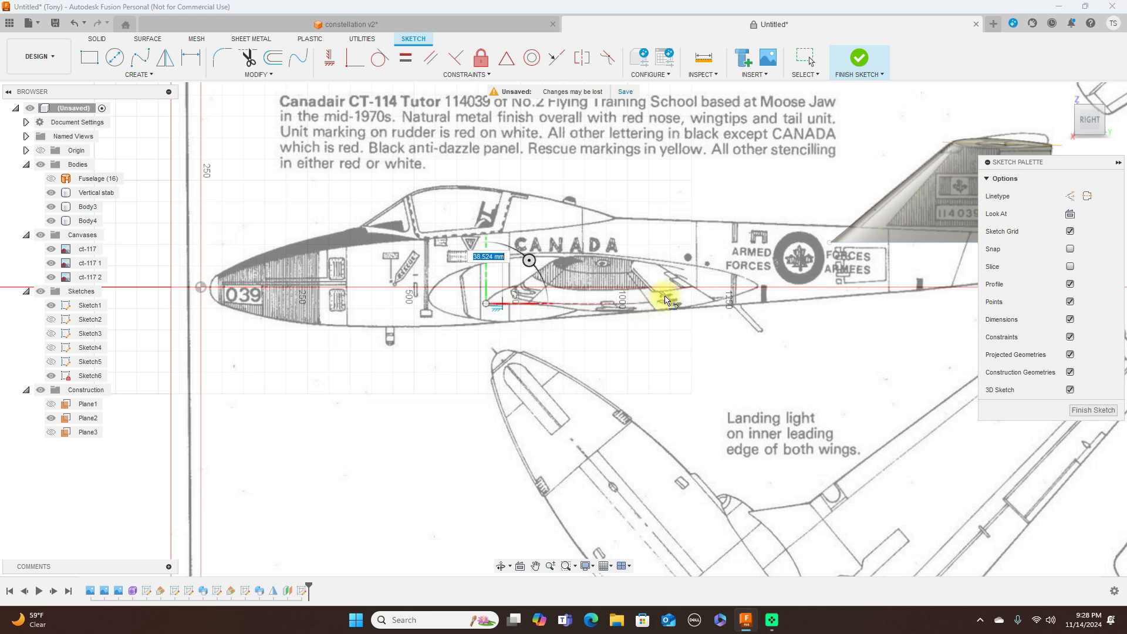
left_click(714, 299)
right_click(714, 299)
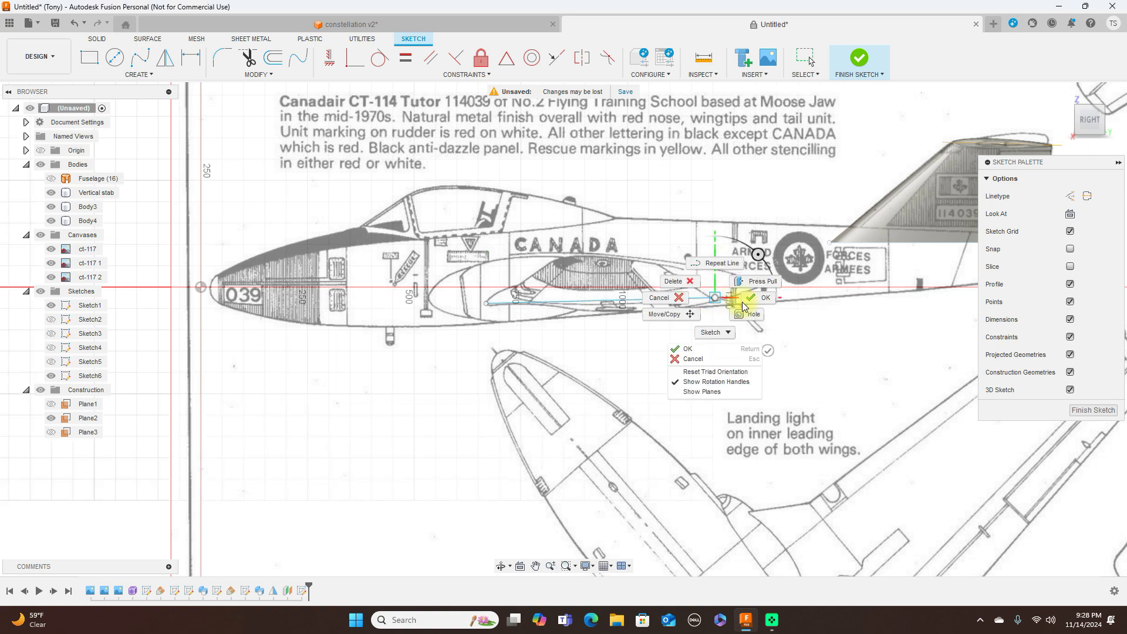
left_click(760, 298)
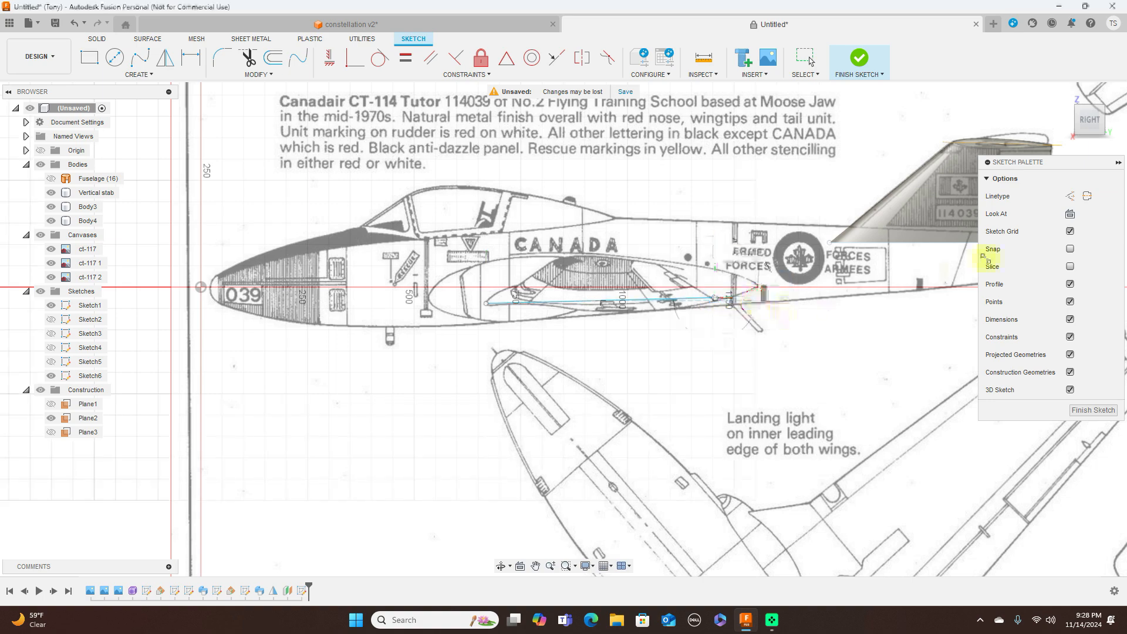
Step: In the top view, move the root line's ends to the leading and trailing edges, about Y 678 and 1223 mm, and finish the sketch
left_click(1095, 104)
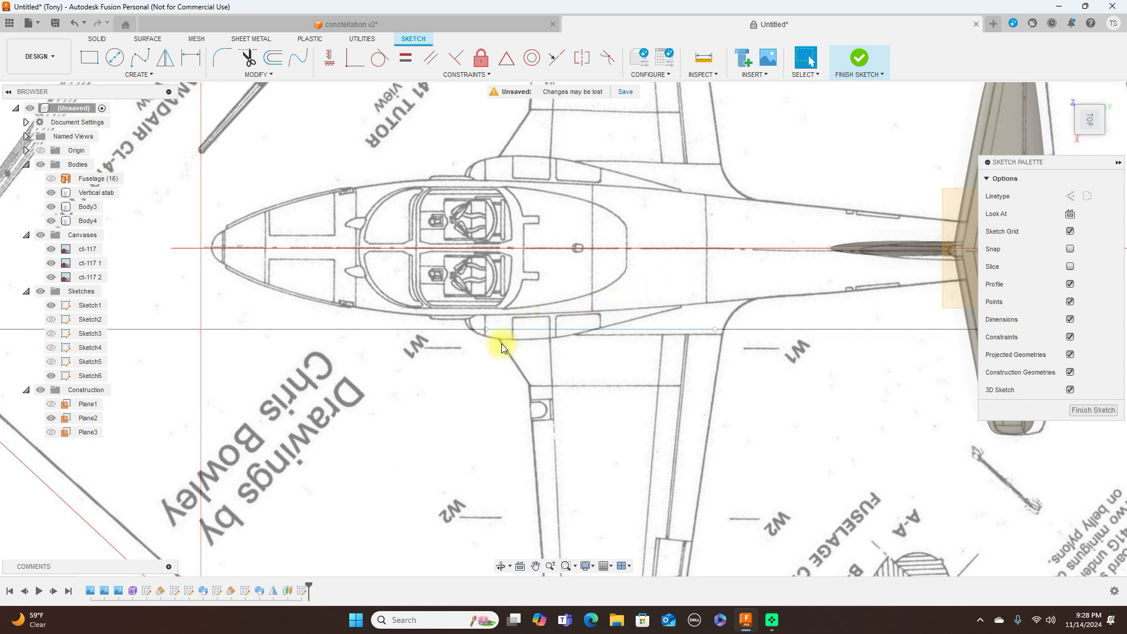
left_click(485, 328)
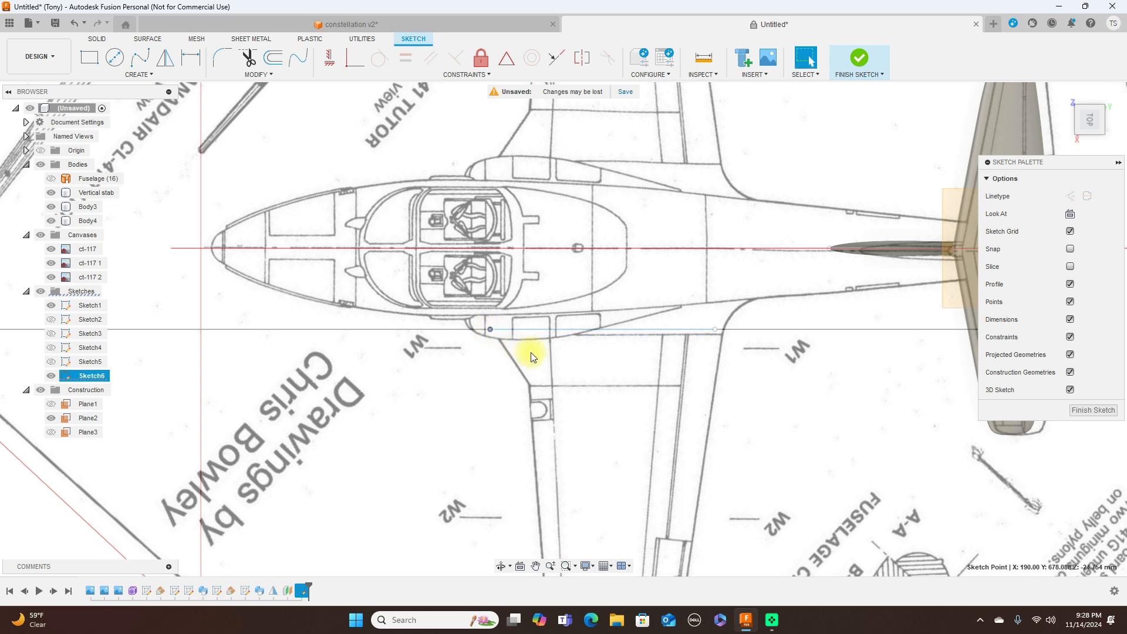
left_click(717, 329)
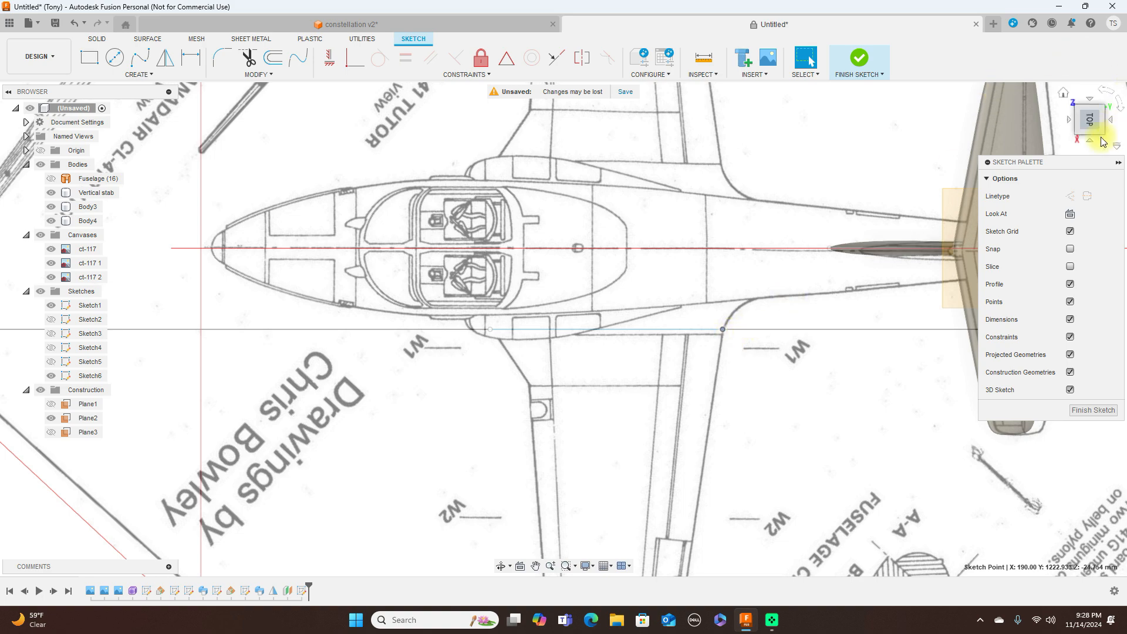
left_click(1093, 144)
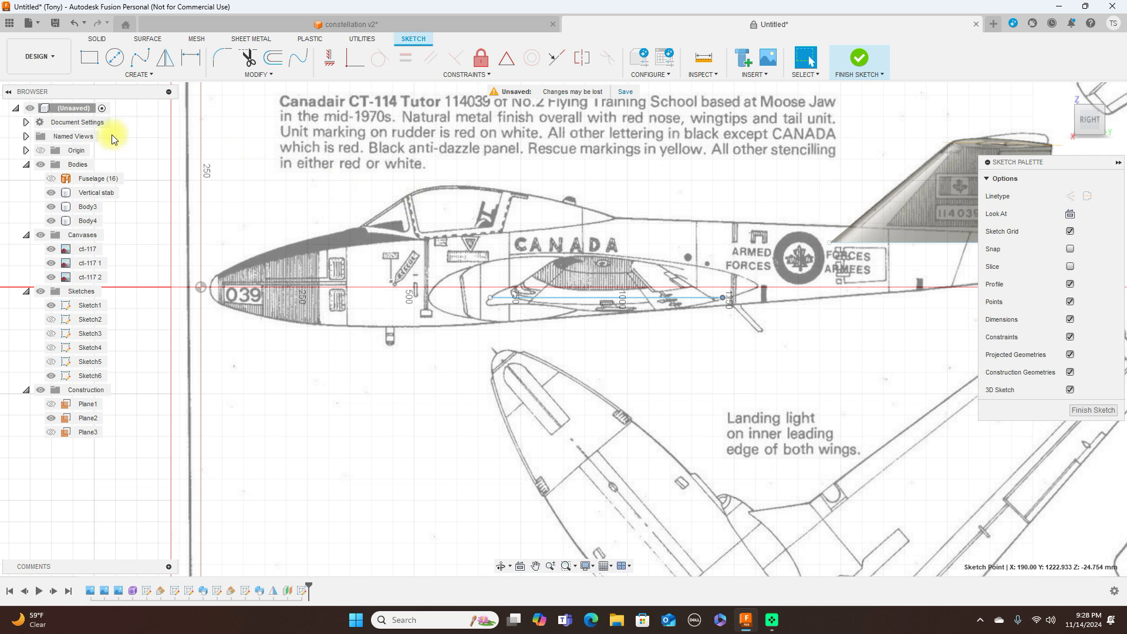
left_click(858, 57)
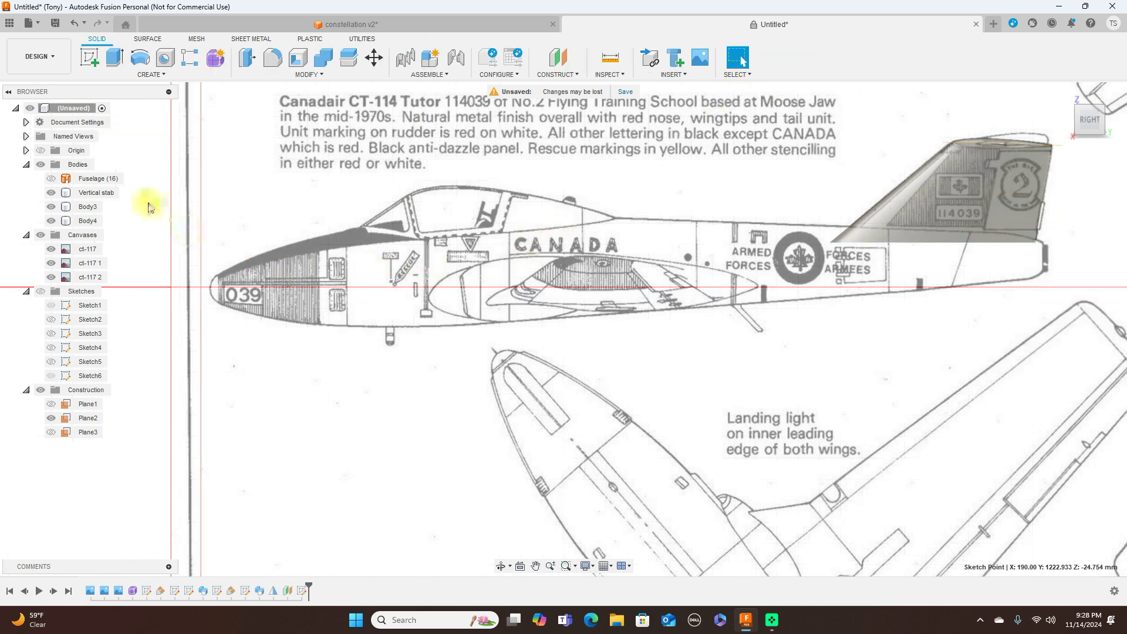
left_click(94, 61)
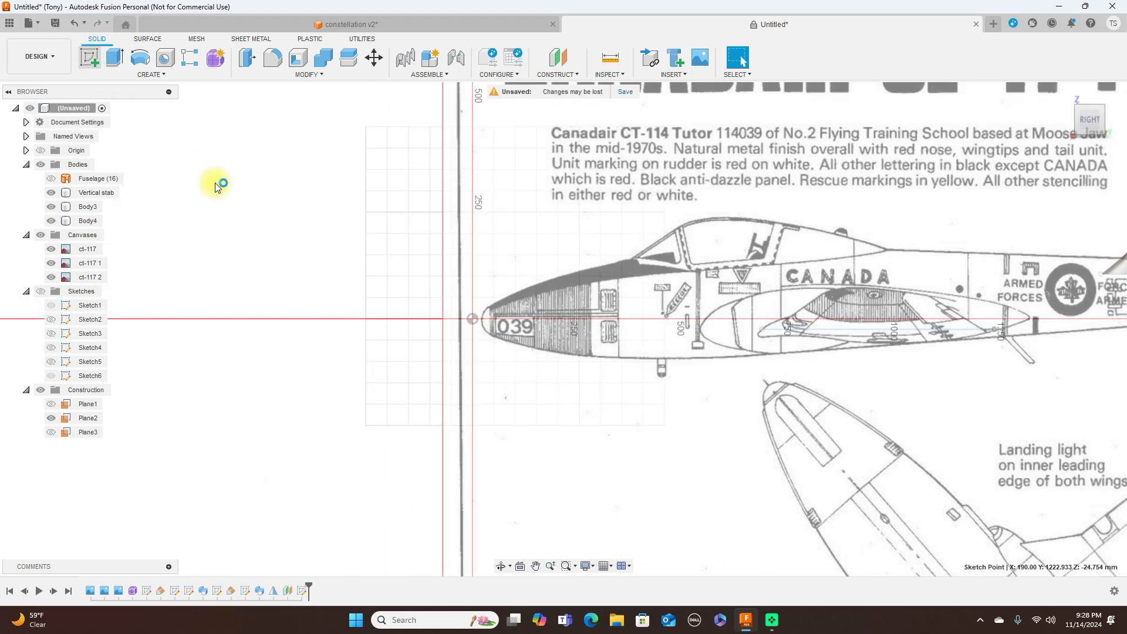
right_click(516, 251)
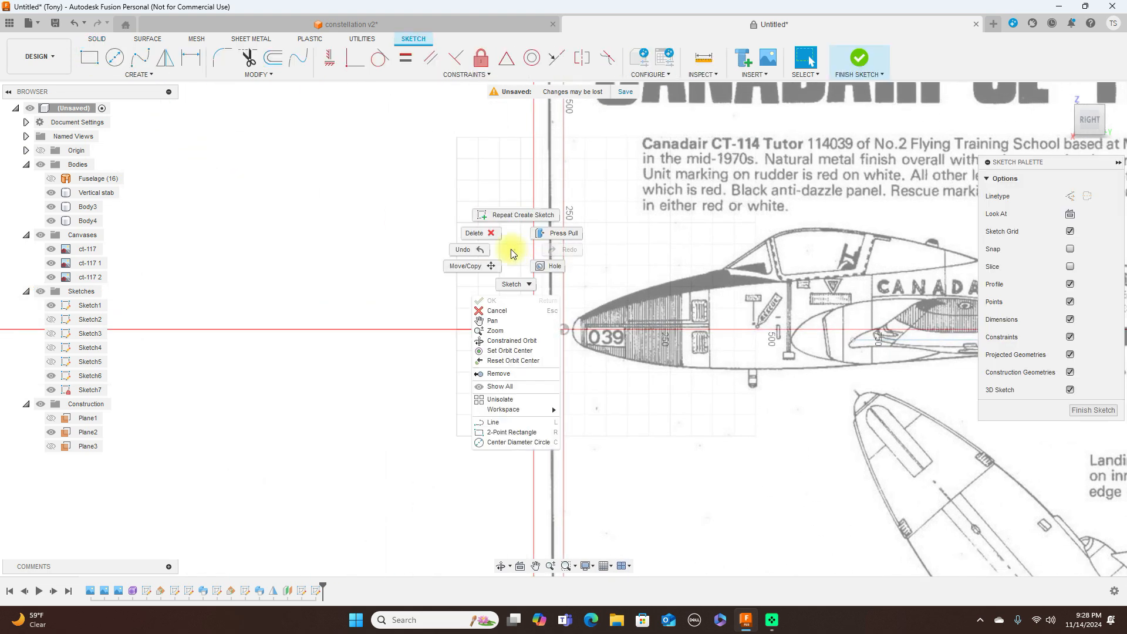
left_click(467, 245)
key("ctrl+z")
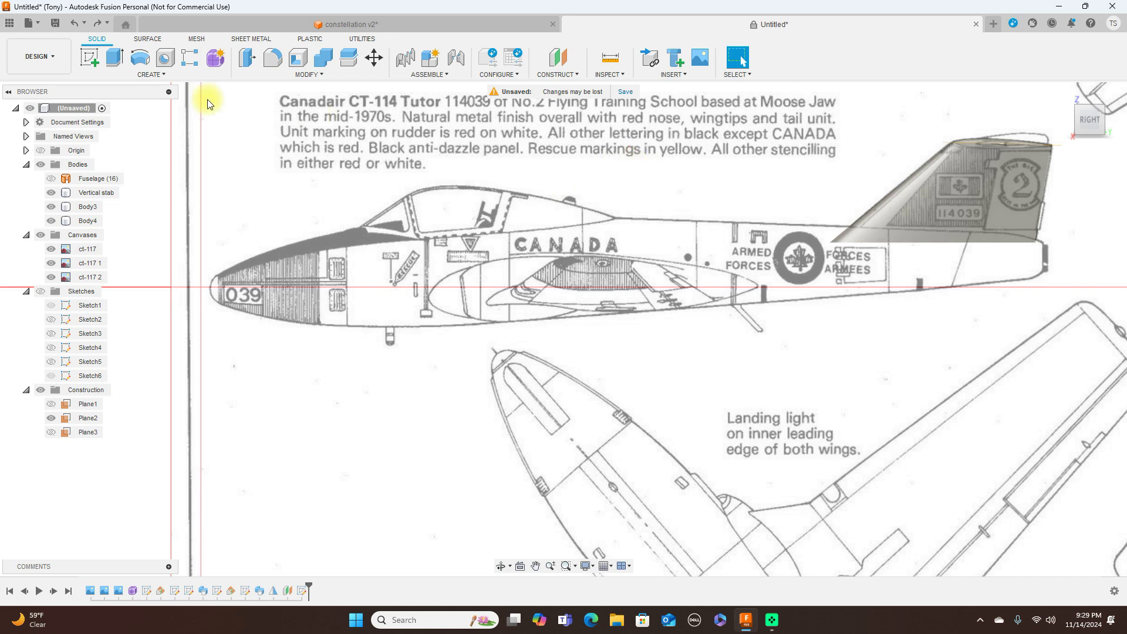
Step: Start a new sketch on the aircraft's central YZ plane and hide the wing root chord sketch, Sketch6
left_click(90, 61)
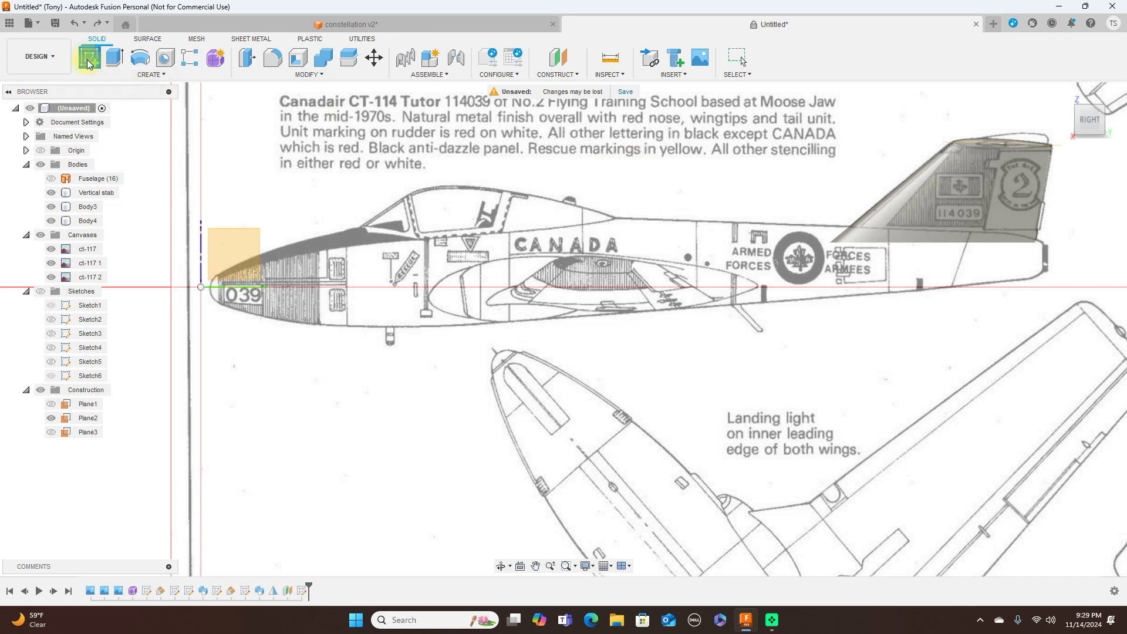
left_click(240, 237)
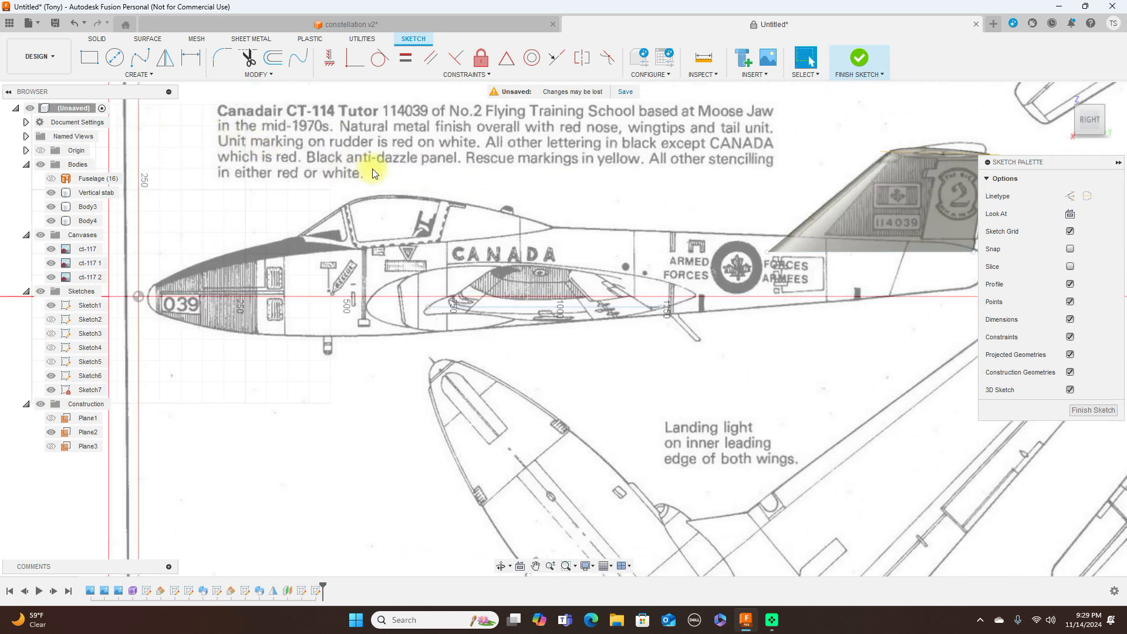
left_click(52, 390)
left_click(51, 377)
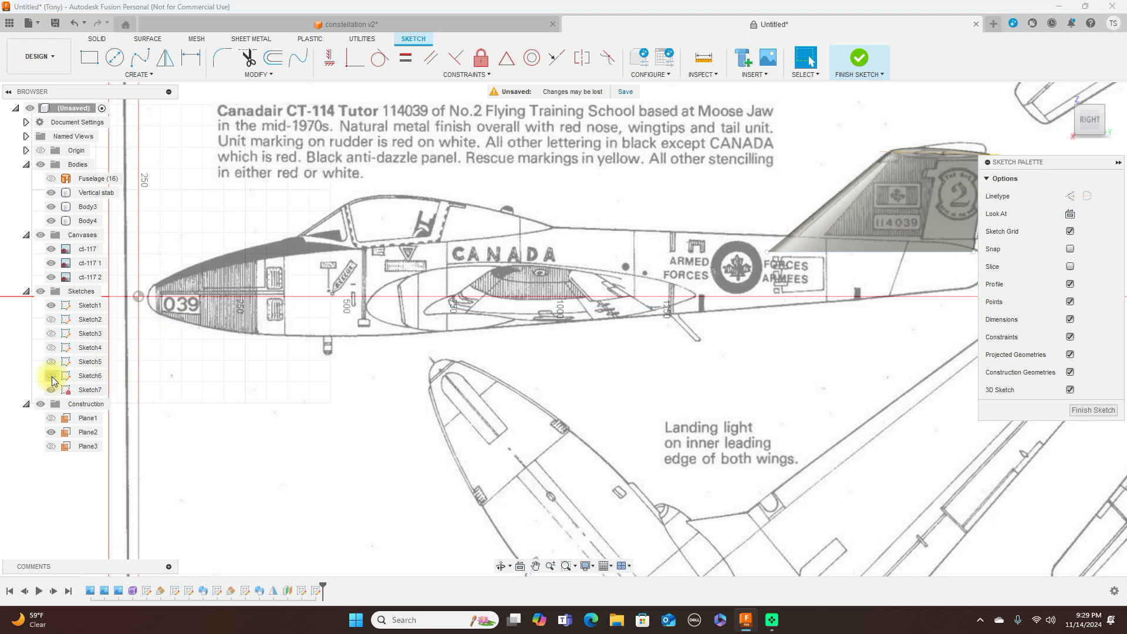
Step: Draw a horizontal chord line about 524 mm long through the wing area in the side view
key("l")
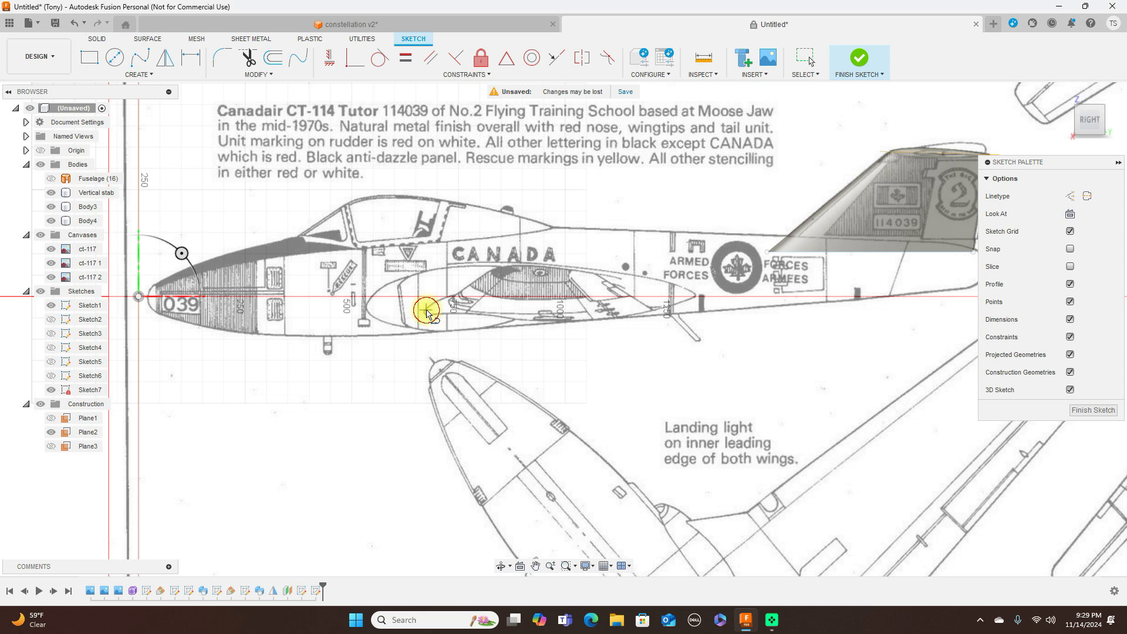
left_click(427, 310)
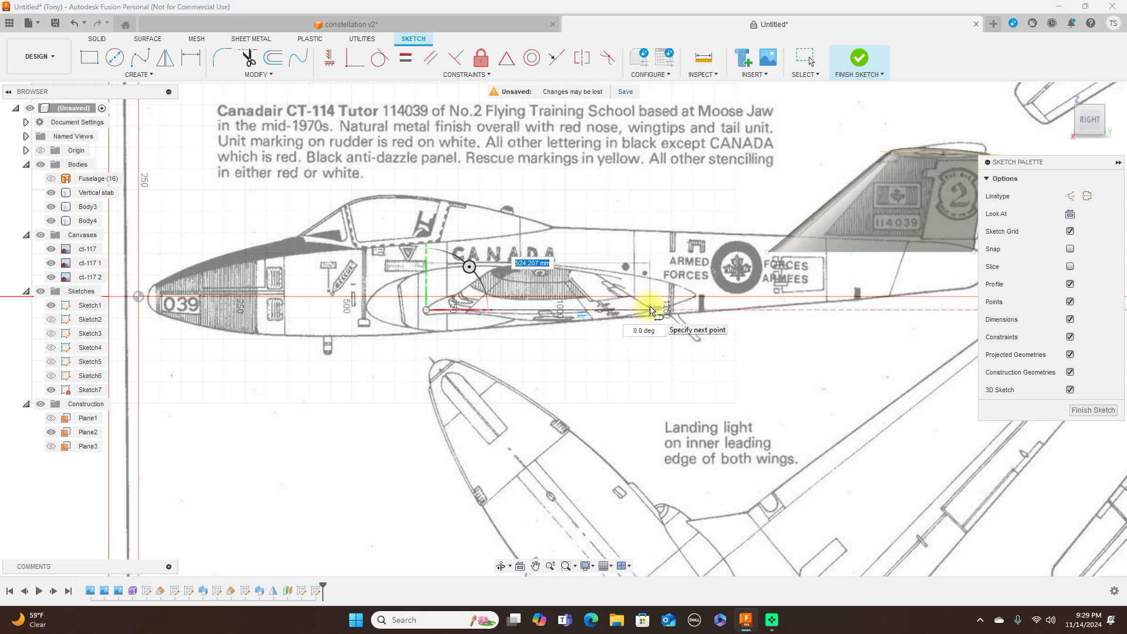
left_click(649, 310)
right_click(650, 309)
left_click(682, 308)
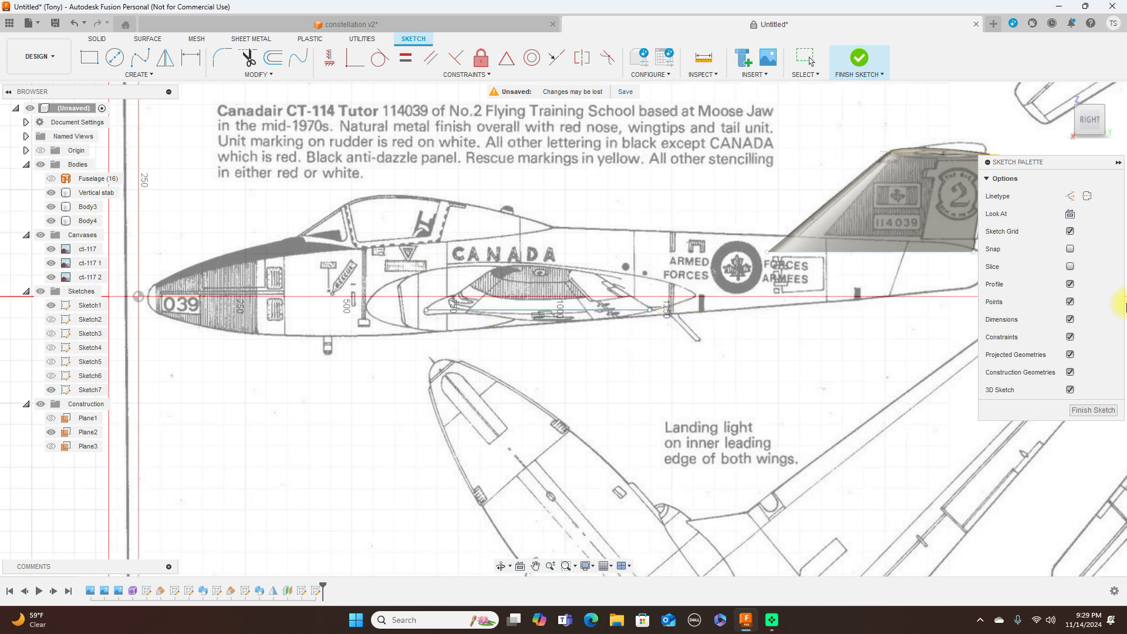
Step: In the top view, move the centreline chord's rear end to about Y 1359 mm and its front end to about Y 574 mm
left_click(1090, 99)
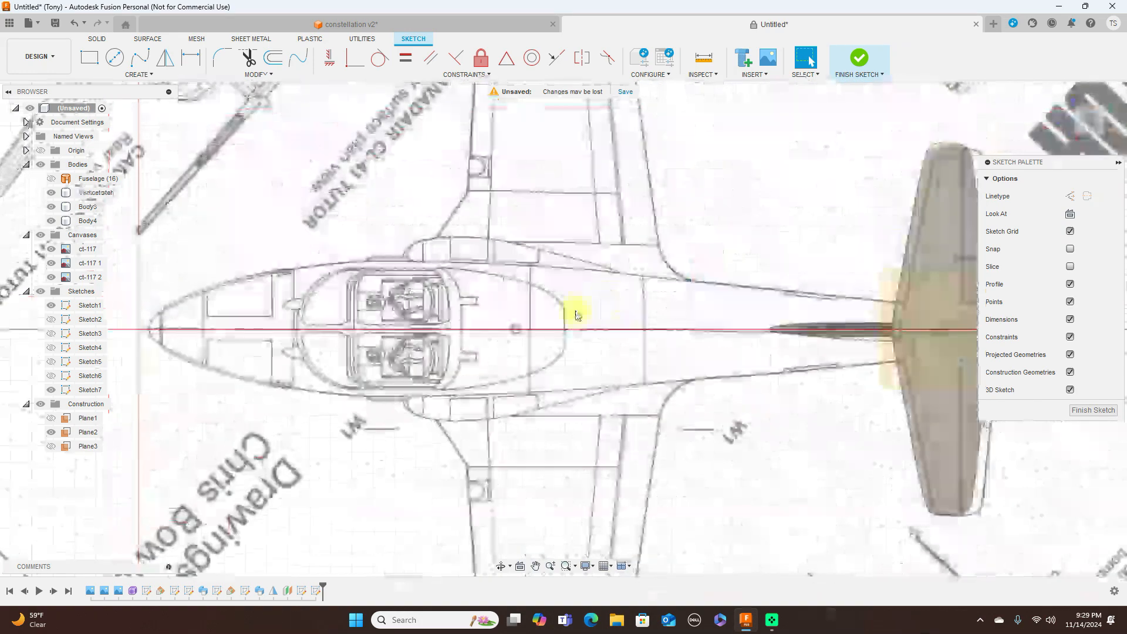
scroll(531, 367, "down", 3)
scroll(539, 366, "up", 2)
middle_click_drag(558, 381, 645, 257)
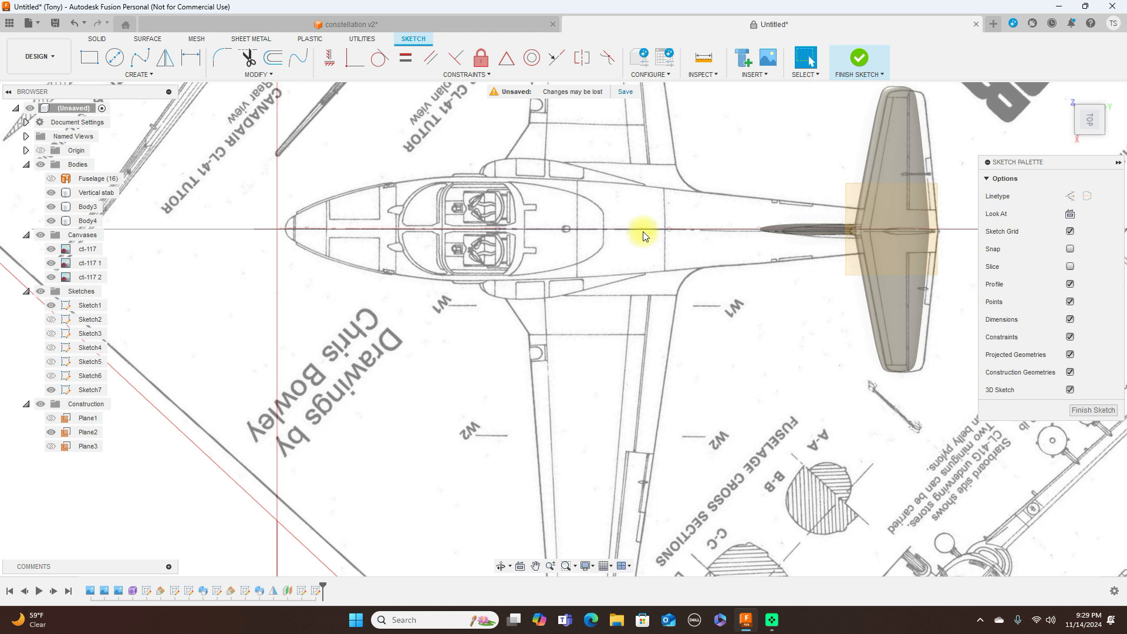
left_click(718, 229)
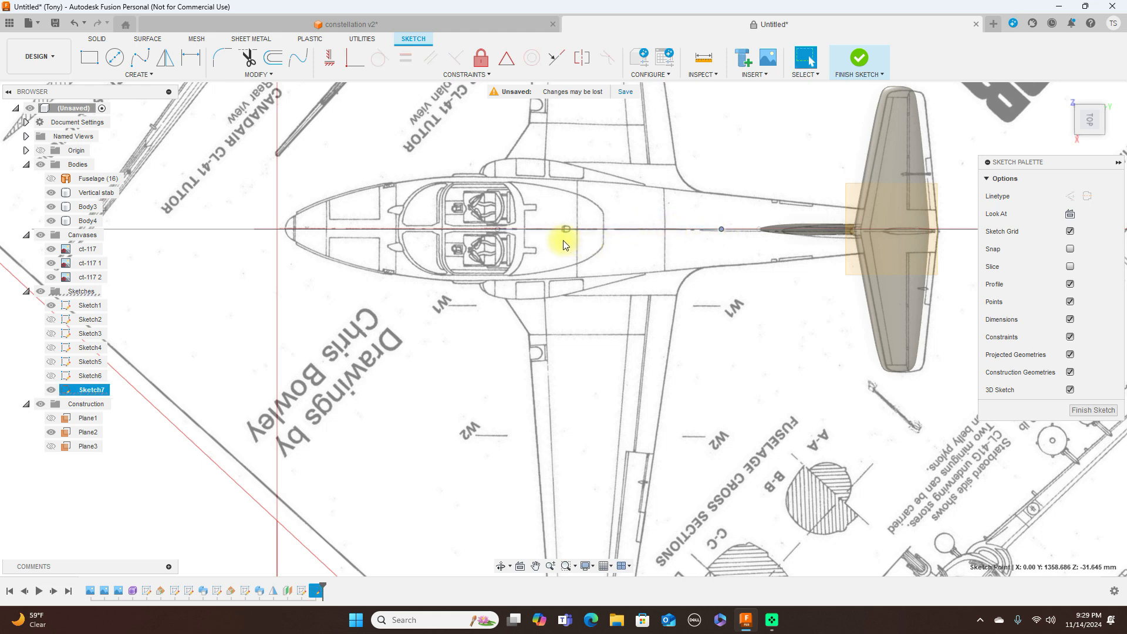
left_click(496, 227)
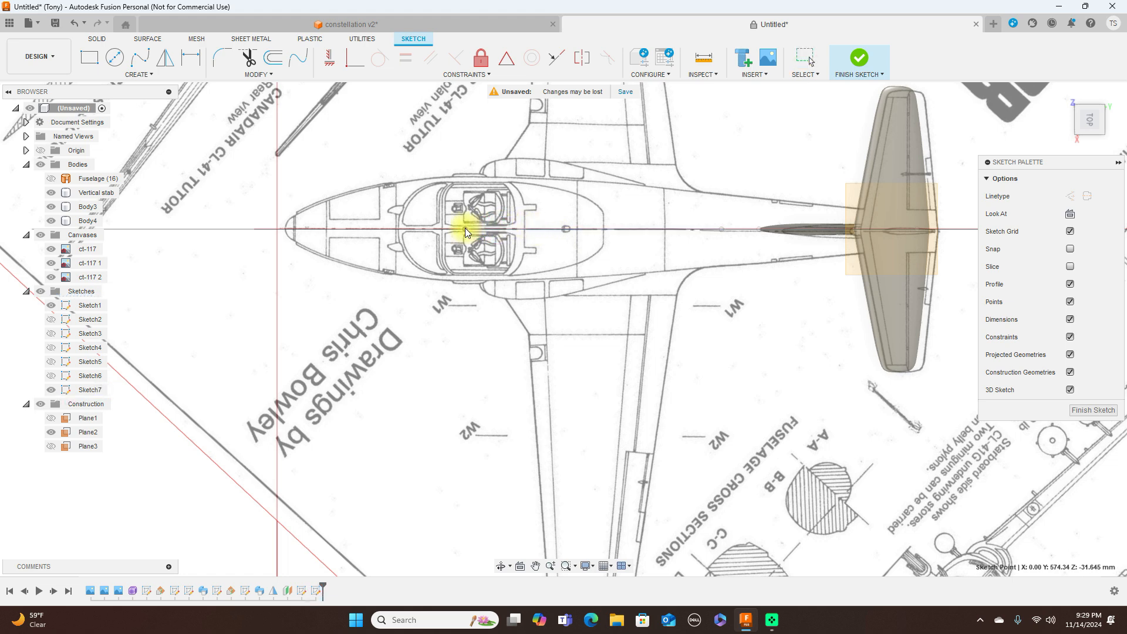
left_click(464, 228)
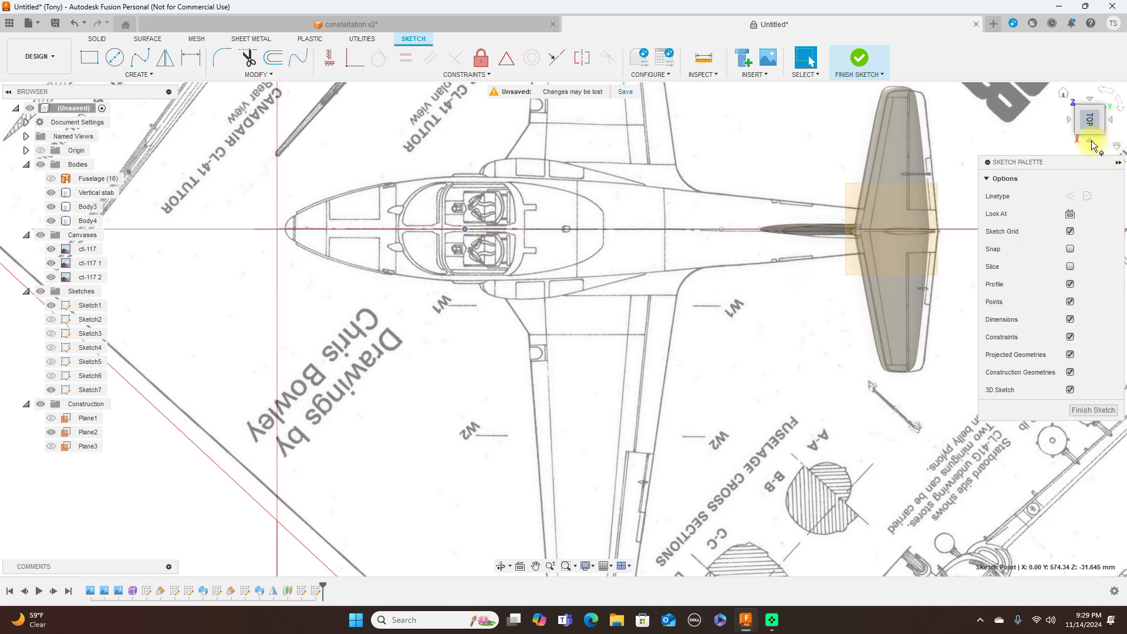
left_click(1090, 140)
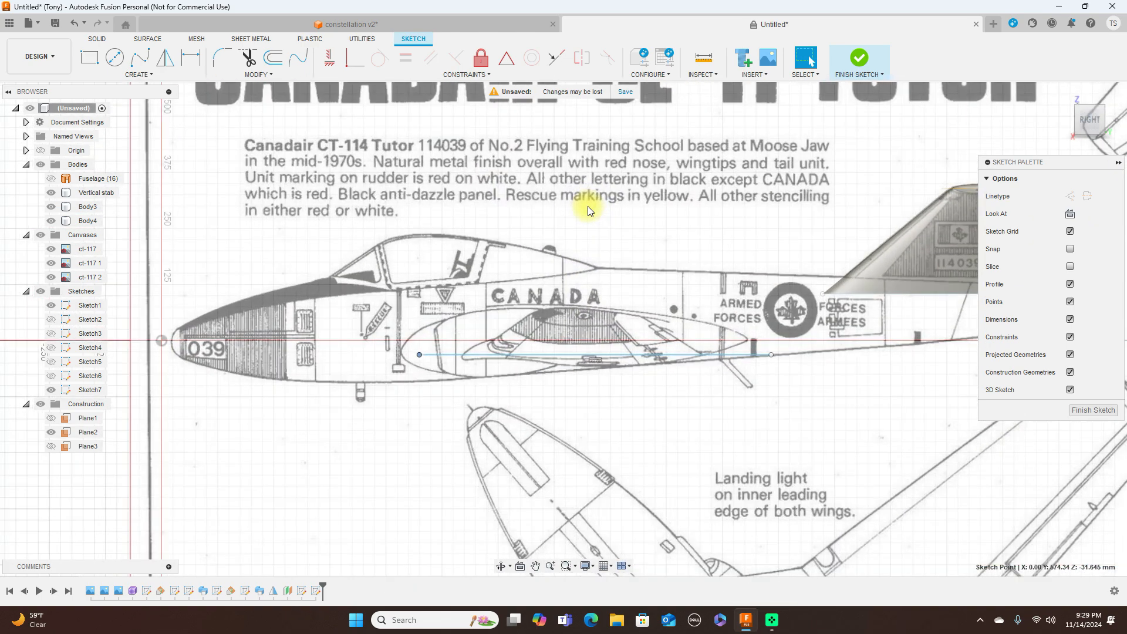
Step: Draw the upper airfoil curve as a fit point spline from the centreline chord's front end to its rear end through four intermediate points
left_click(140, 57)
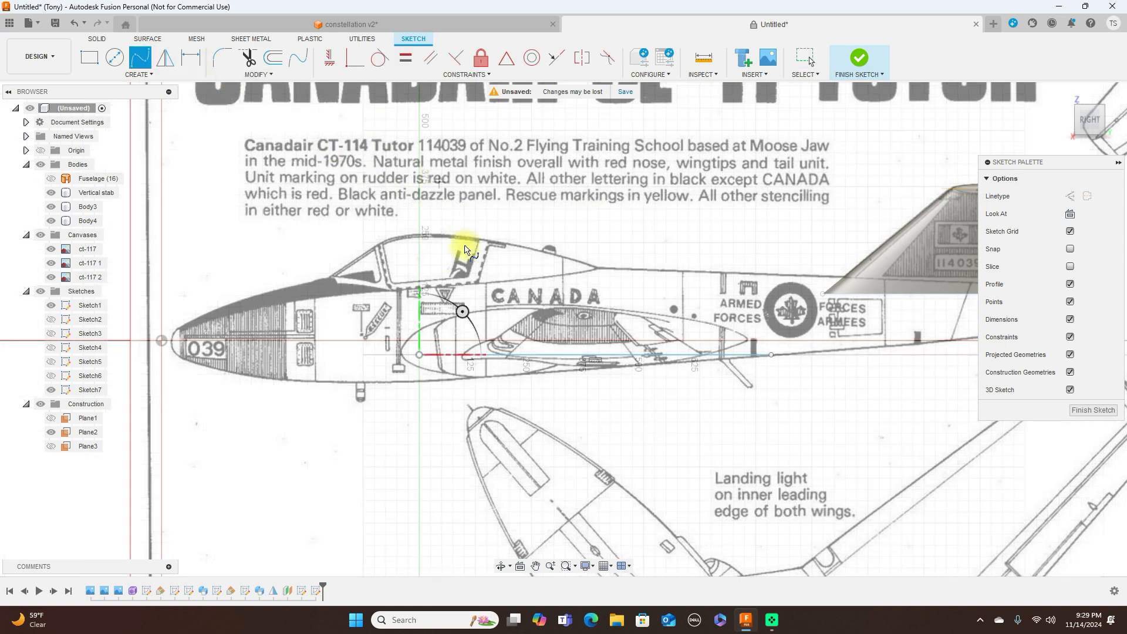
scroll(420, 355, "up", 3)
left_click(423, 346)
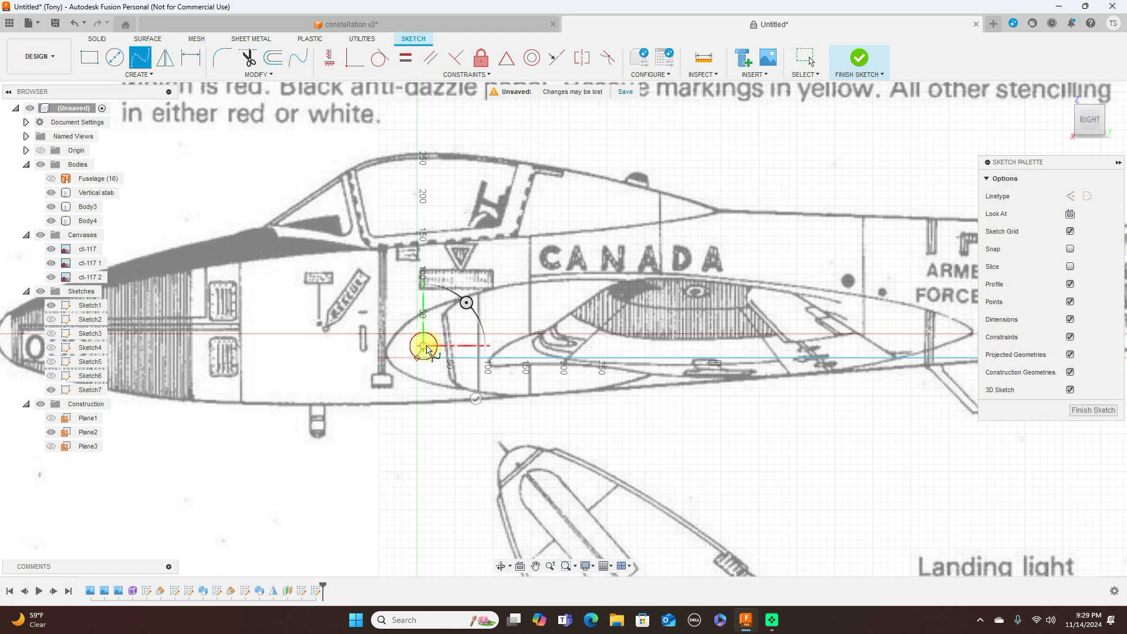
left_click(447, 336)
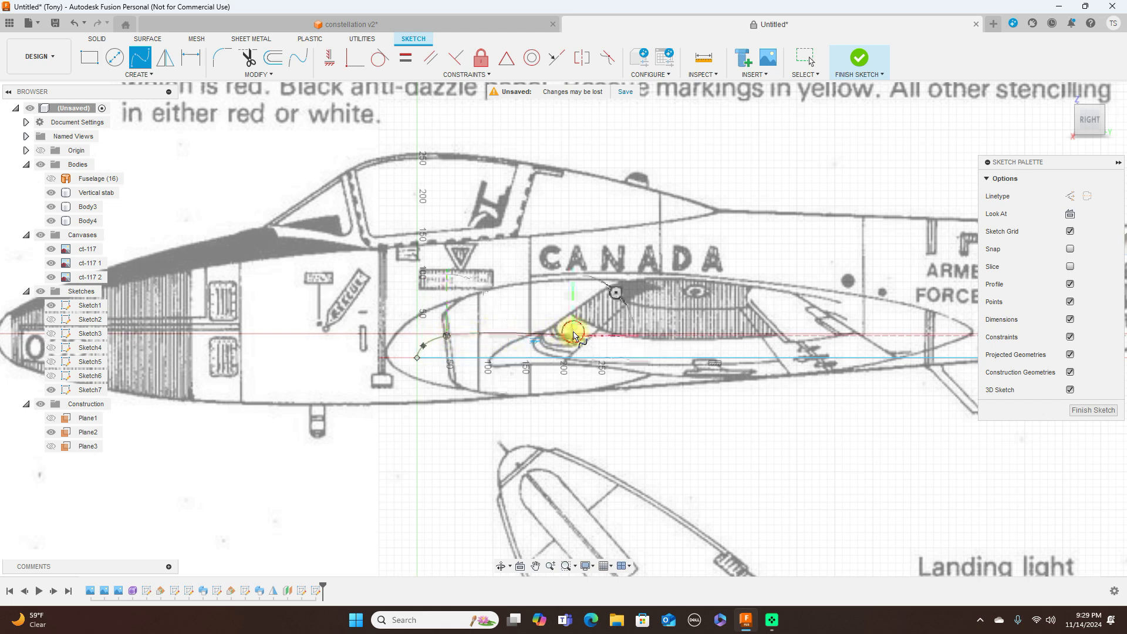
left_click(572, 336)
scroll(573, 335, "down", 3)
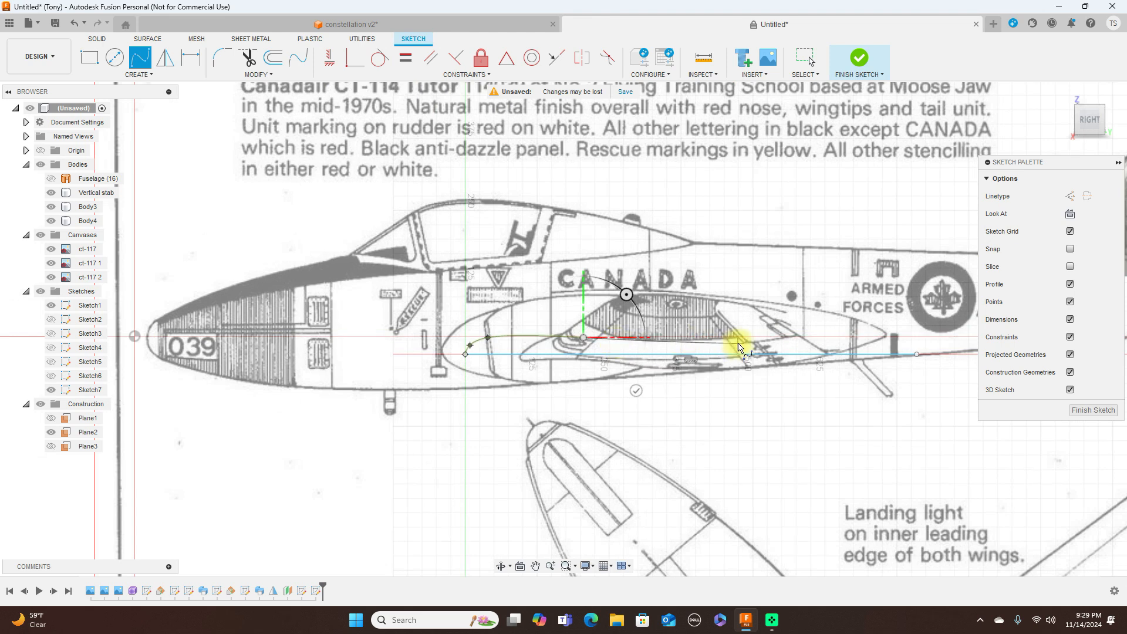
left_click(738, 340)
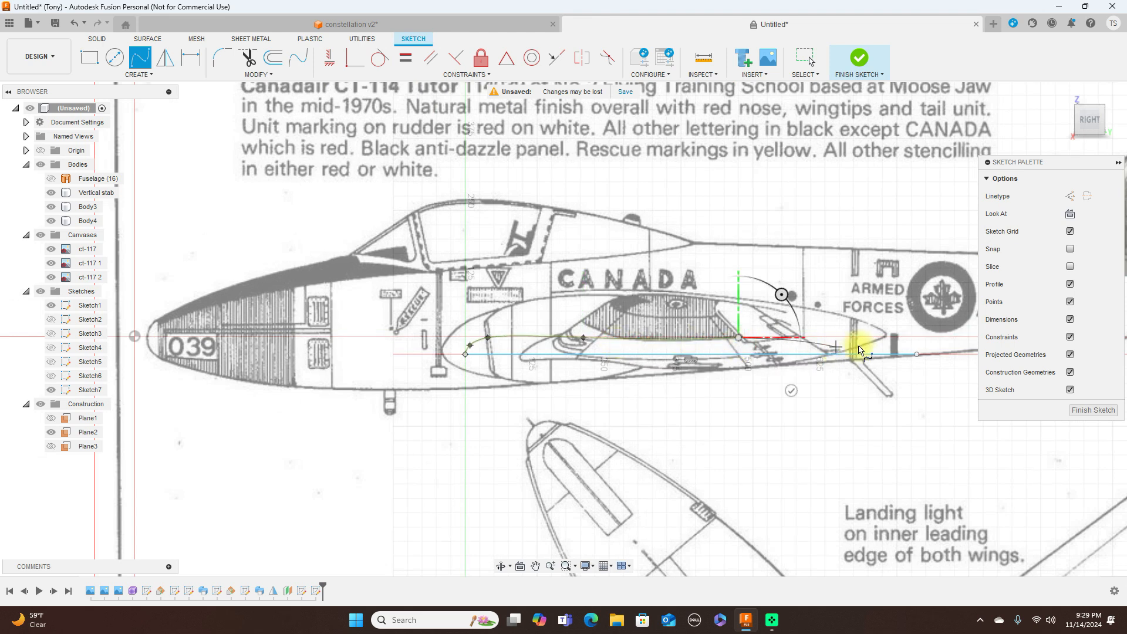
left_click(916, 354)
right_click(916, 354)
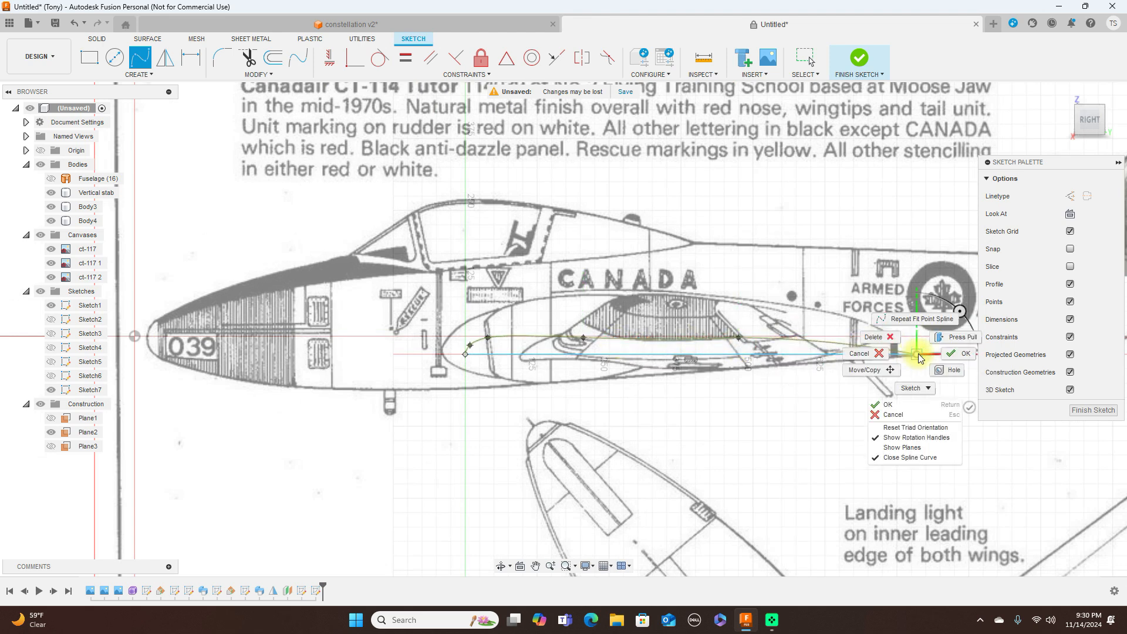
left_click(952, 356)
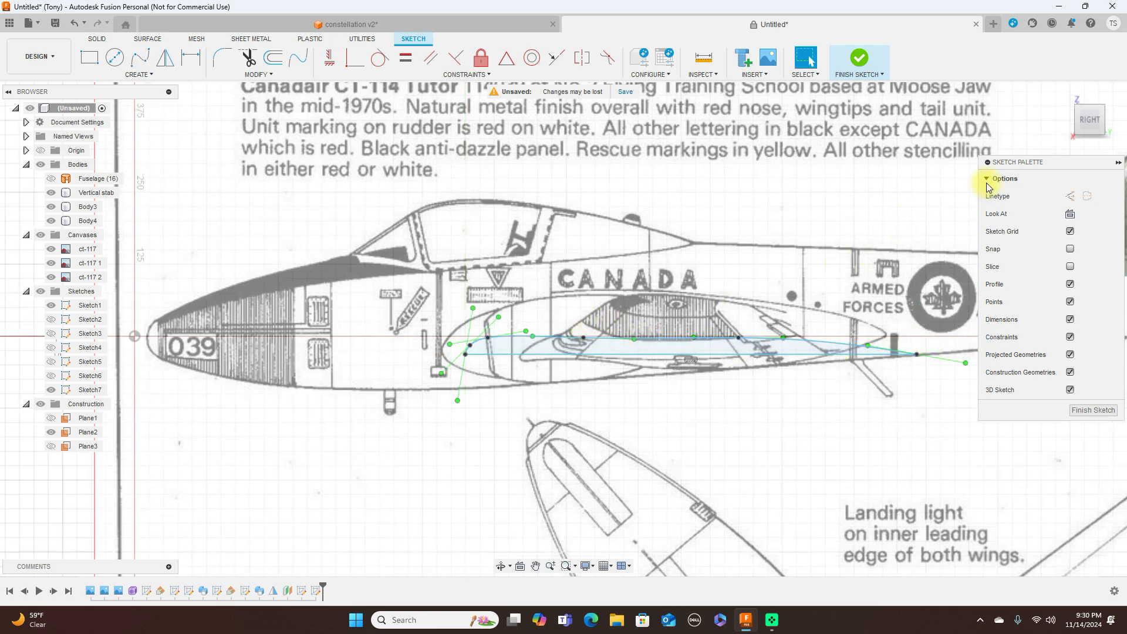
Step: Hide the reference canvases and move the upper spline's crest point to about Y 767, Z 7 mm and its nose point to about Y 580, Z -17 mm
left_click(1093, 101)
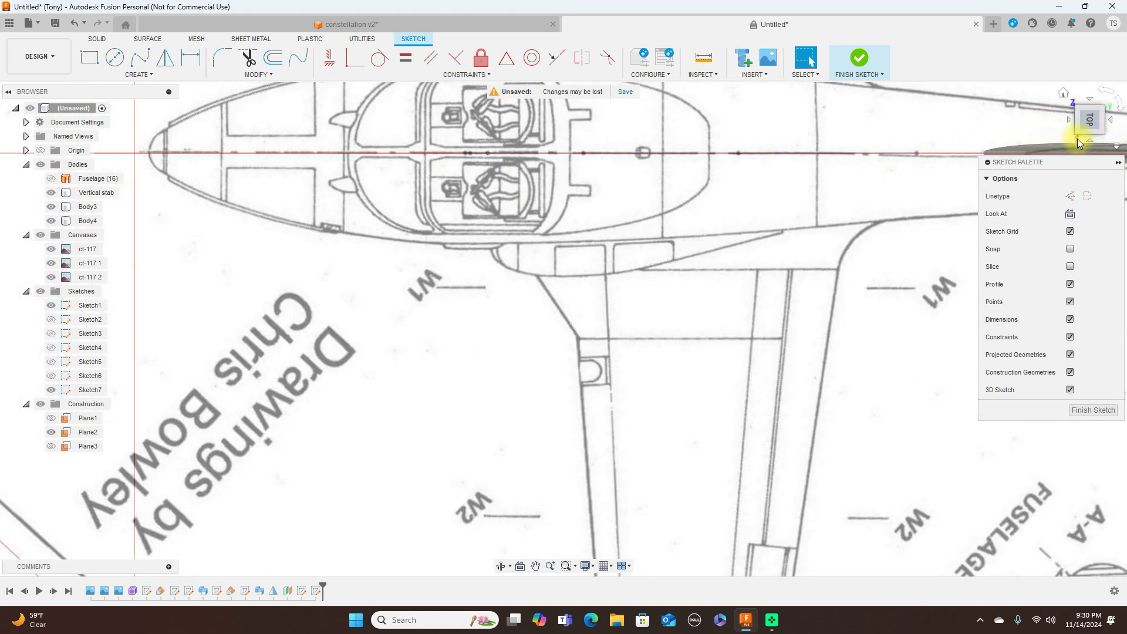
left_click(1094, 142)
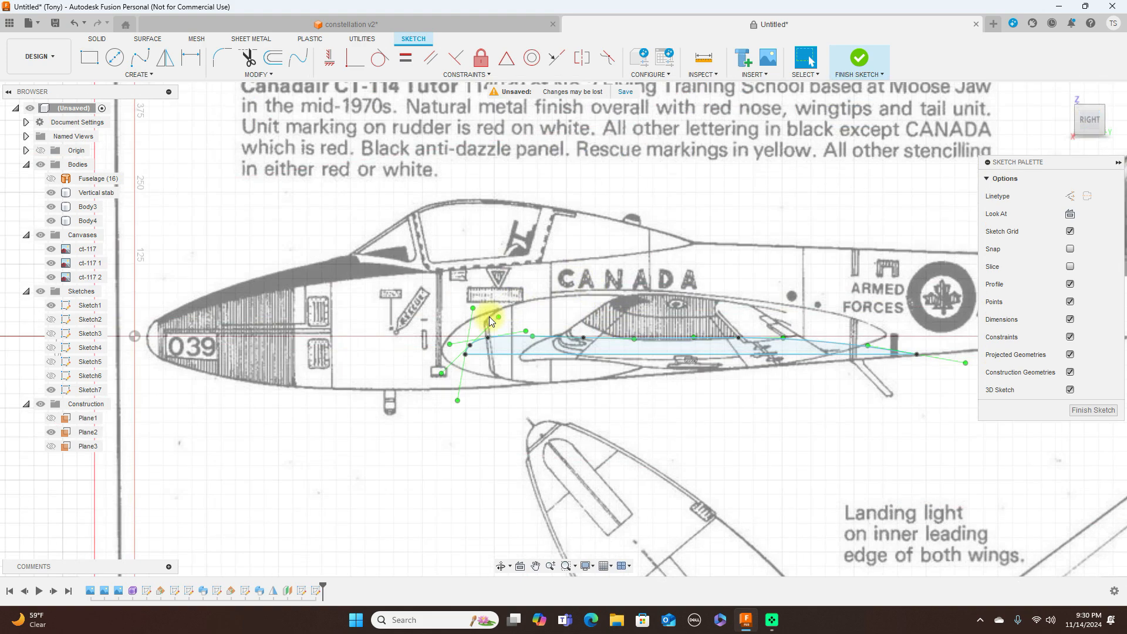
scroll(559, 327, "up", 2)
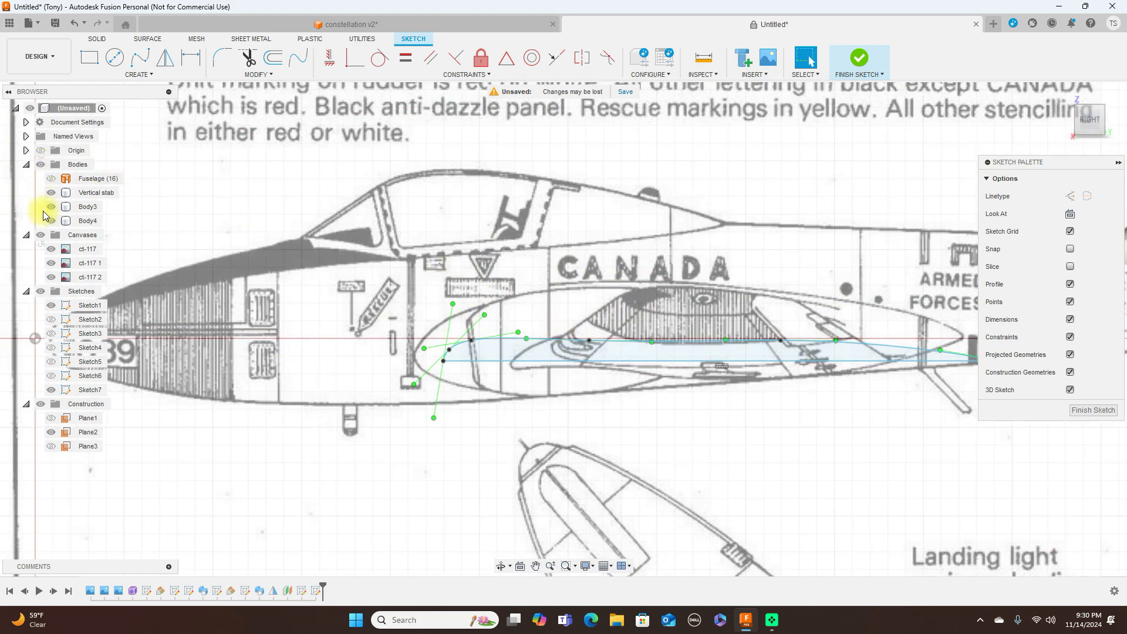
left_click(40, 234)
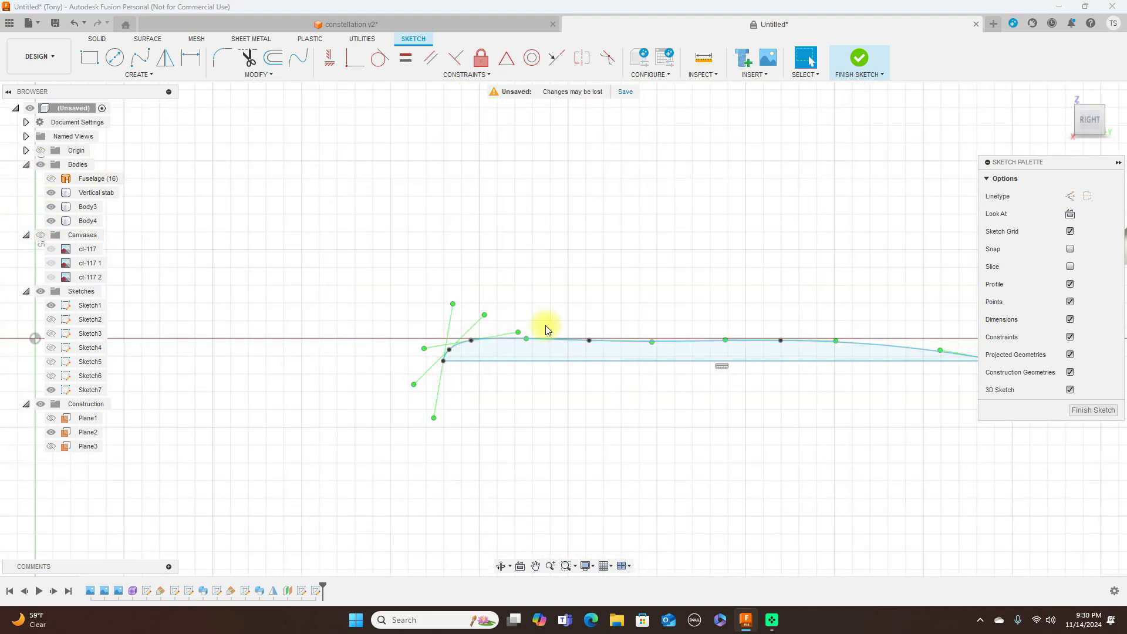
left_click(589, 336)
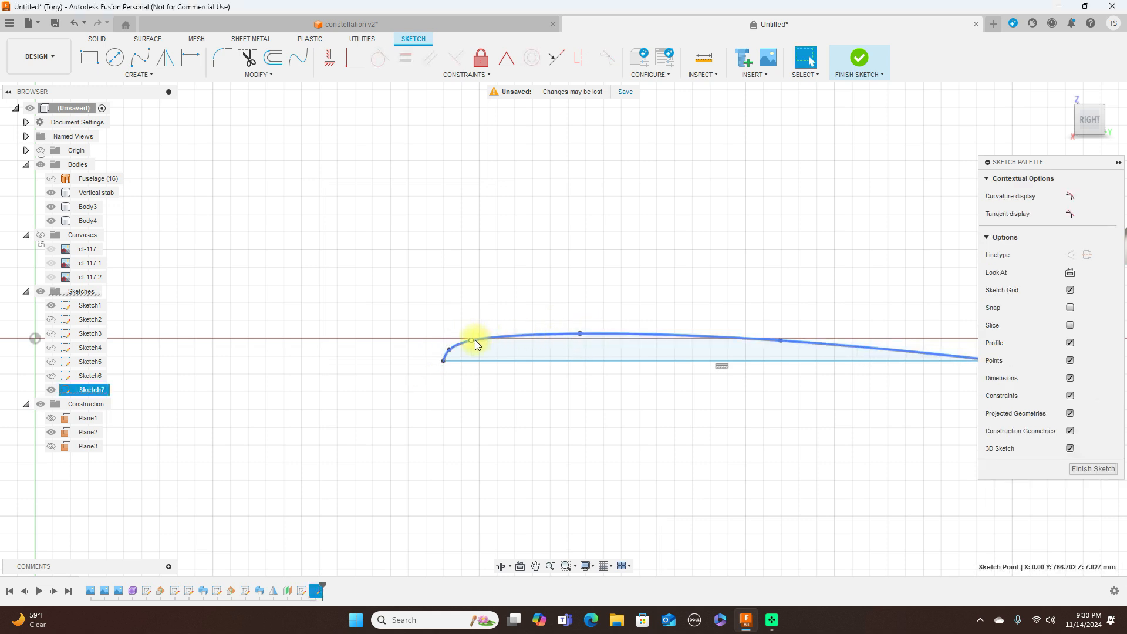
scroll(457, 347, "up", 3)
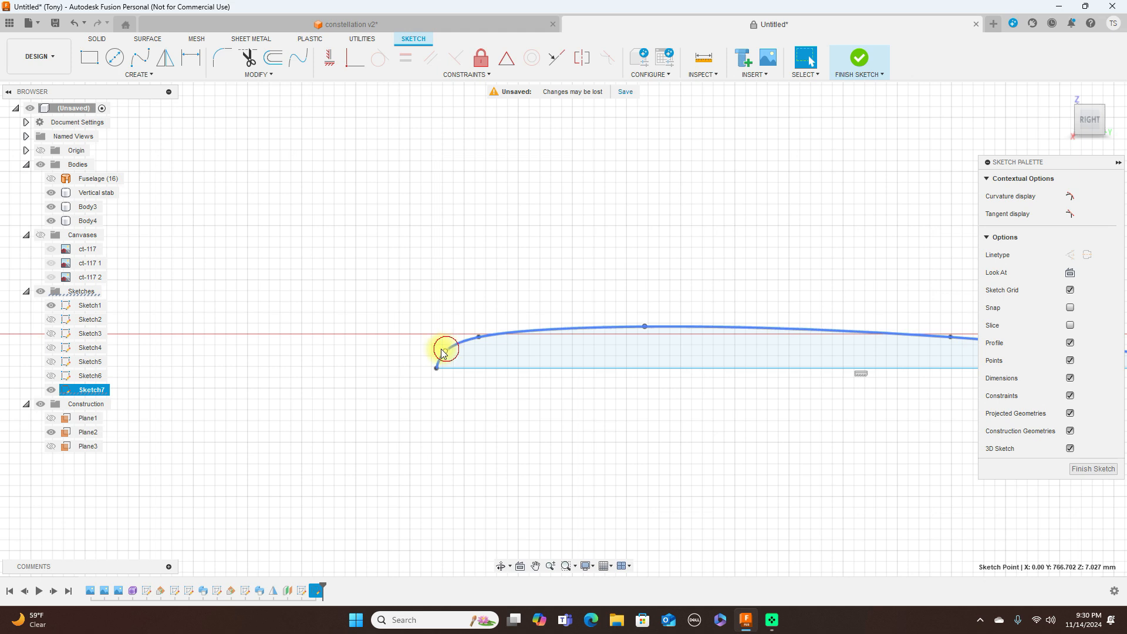
left_click_drag(446, 351, 439, 350)
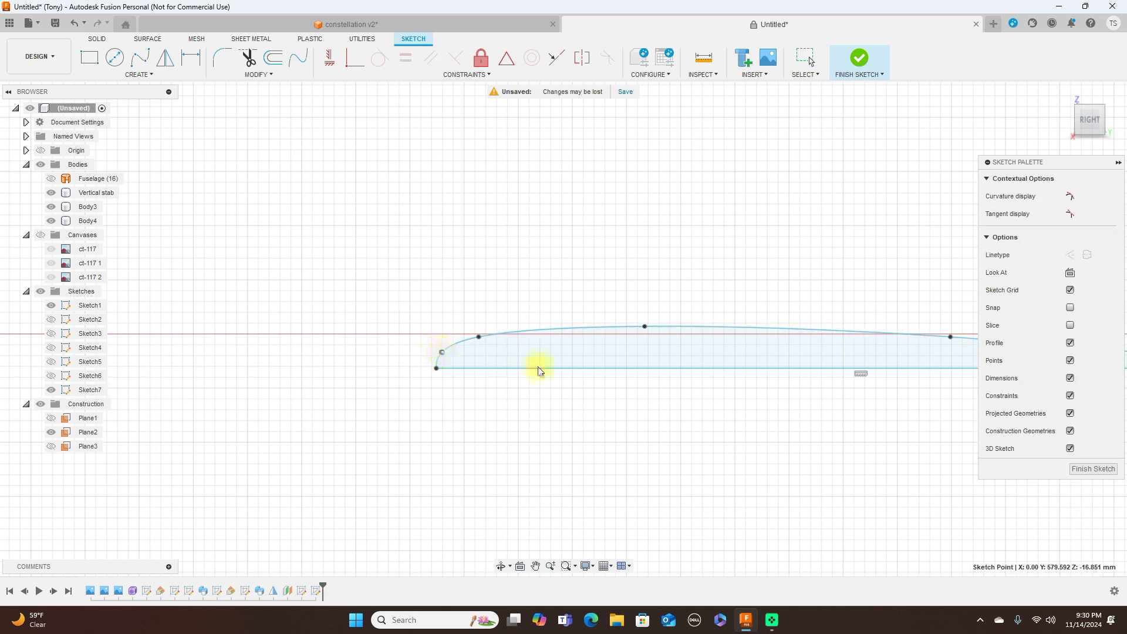
Step: Raise the upper spline's crest point slightly and move its rear intermediate point to about Y 1036, Z 5 mm for a smooth camber
scroll(536, 370, "down", 2)
middle_click_drag(683, 254, 524, 235)
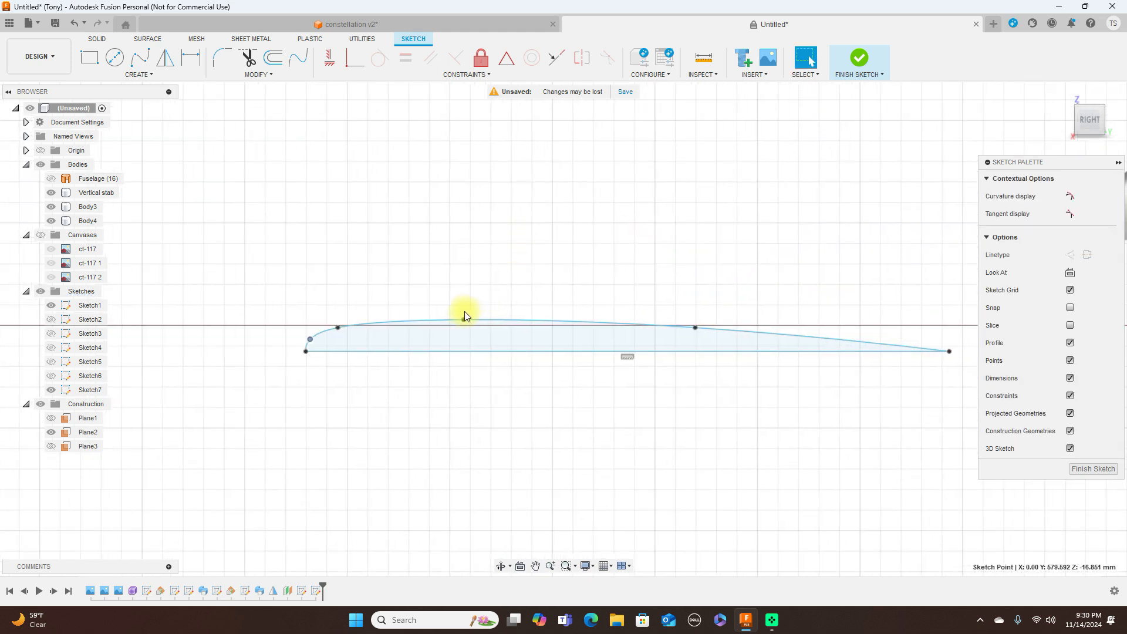
left_click_drag(464, 318, 458, 315)
left_click_drag(695, 326, 684, 321)
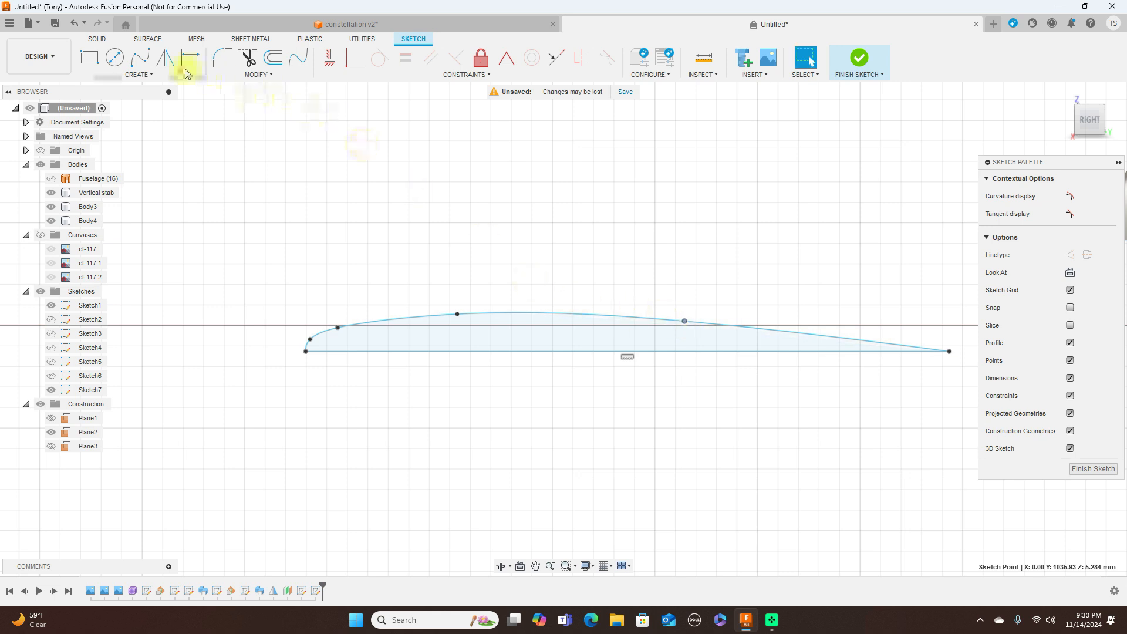
Step: Draw the lower airfoil curve as a fit point spline below the chord, from its front end to its rear end through four intermediate points
left_click(140, 58)
left_click(310, 355)
left_click(311, 361)
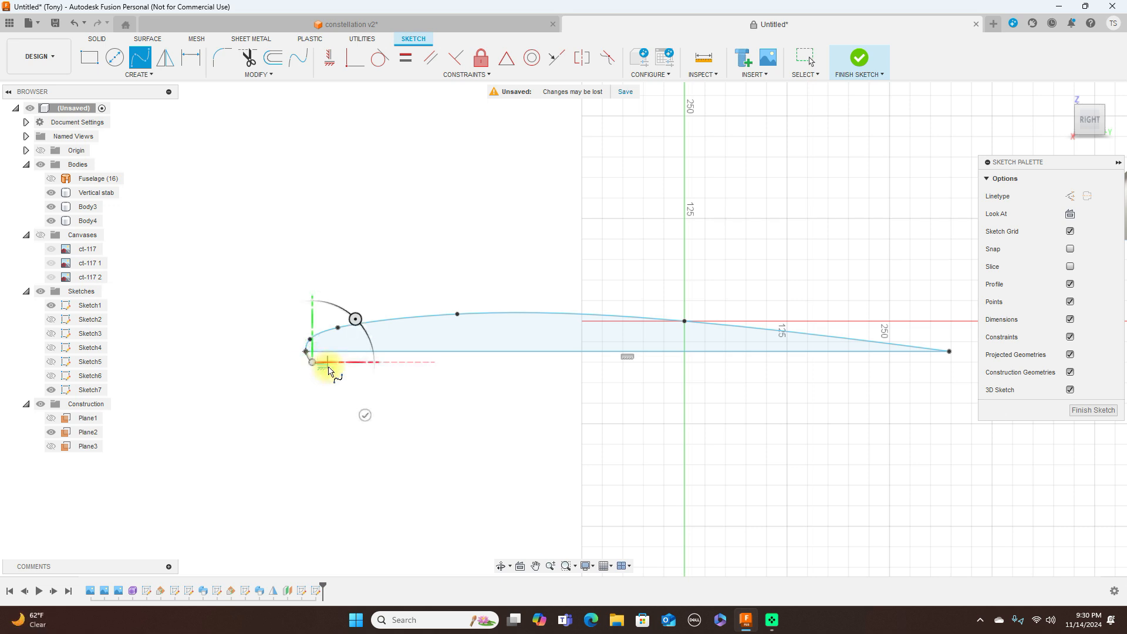
left_click(332, 370)
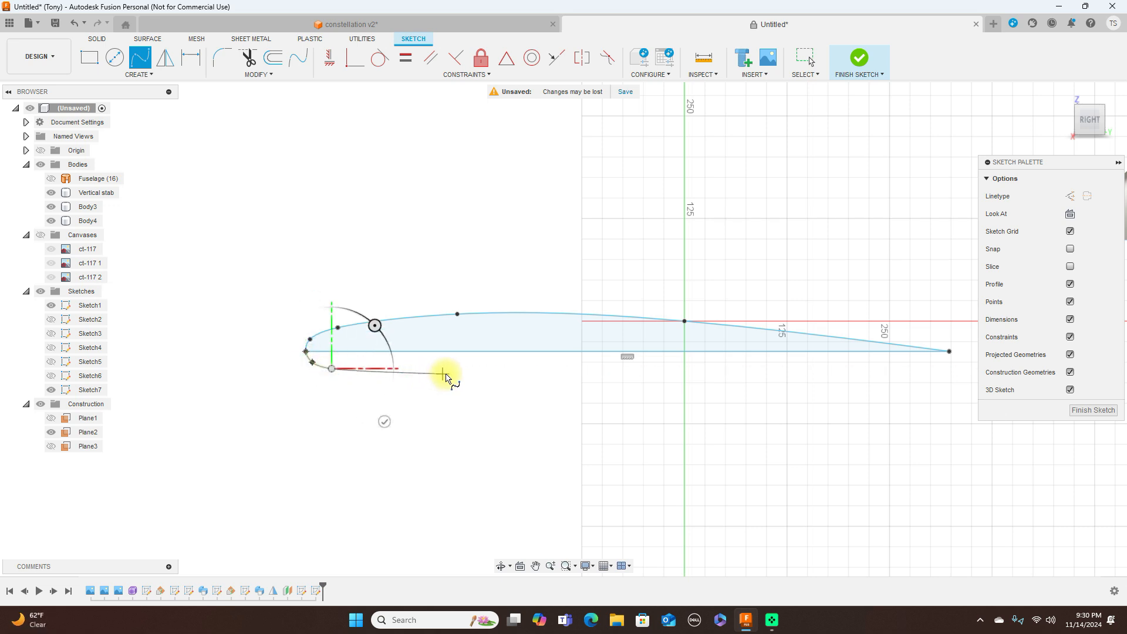
left_click(450, 370)
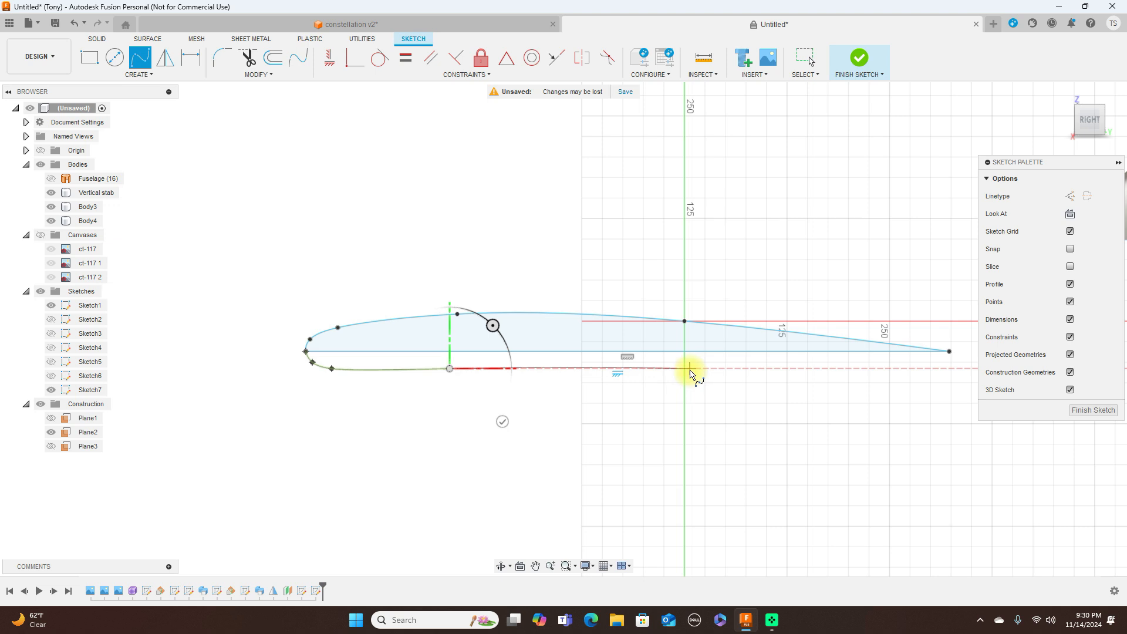
left_click(690, 370)
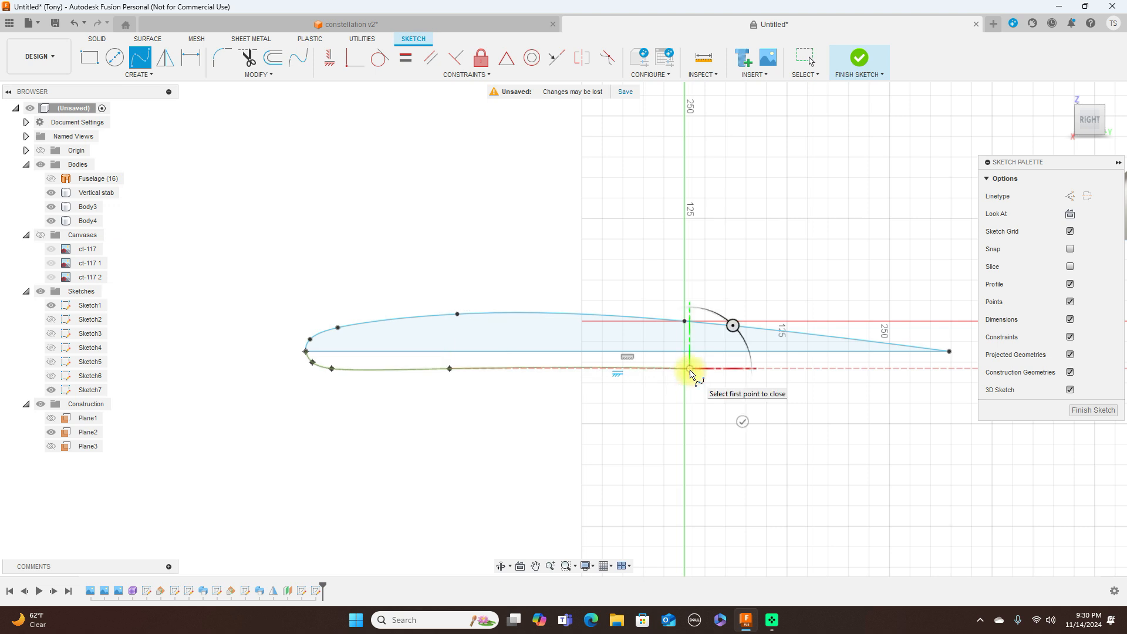
left_click(949, 352)
right_click(949, 354)
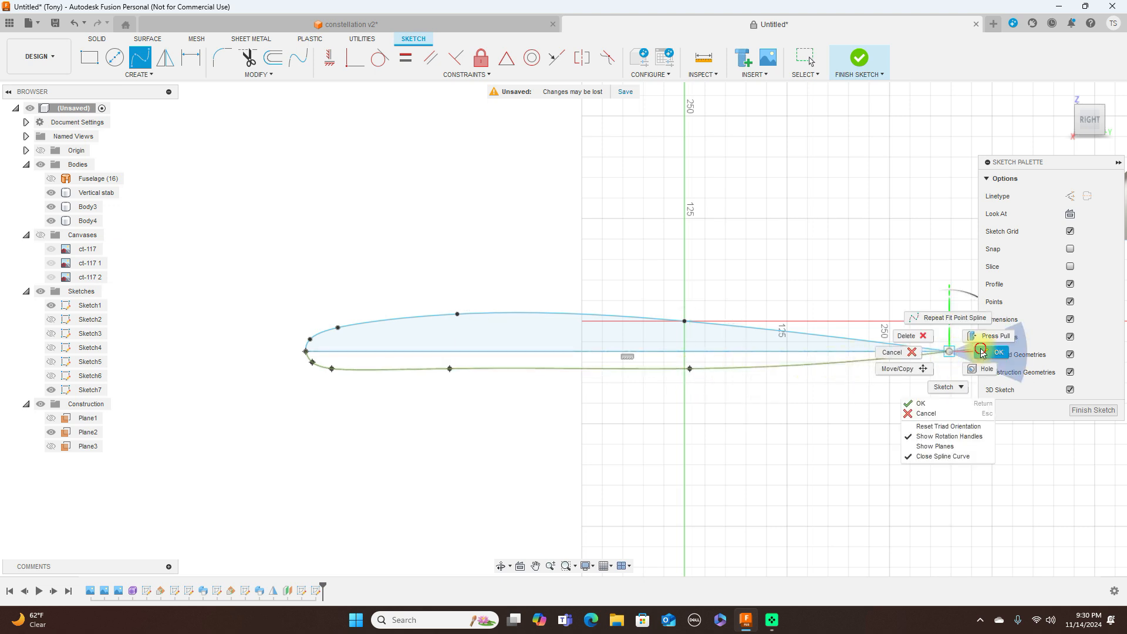
left_click(979, 352)
Step: Move the lower spline's forward mid-chord point down to about Y 748, Z -57 mm and finish the sketch
left_click(448, 370)
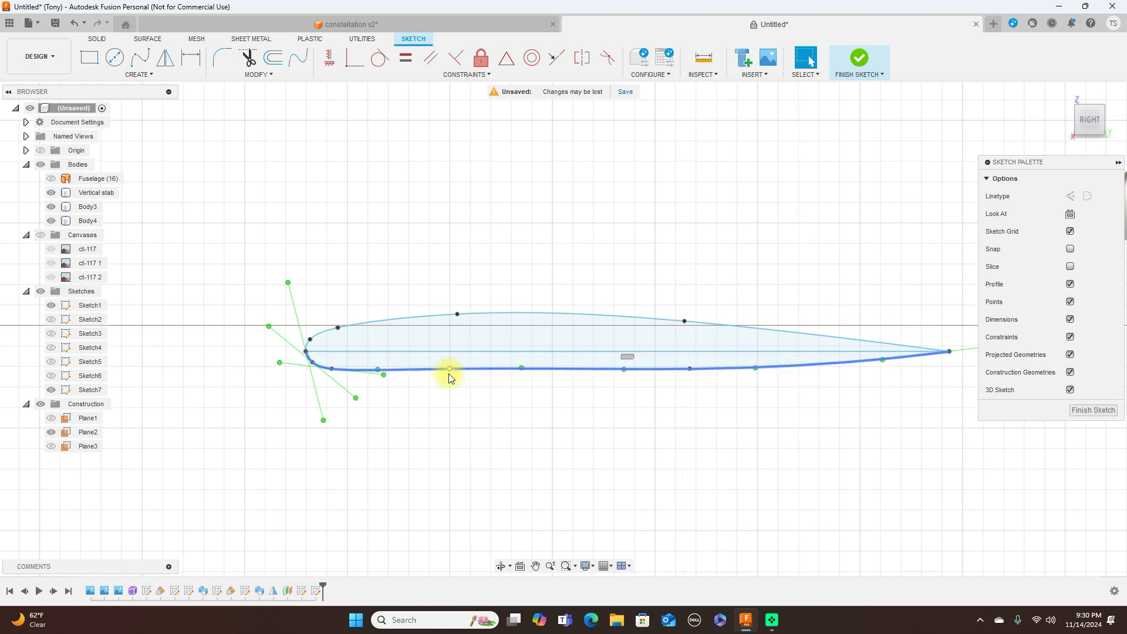
key("Escape")
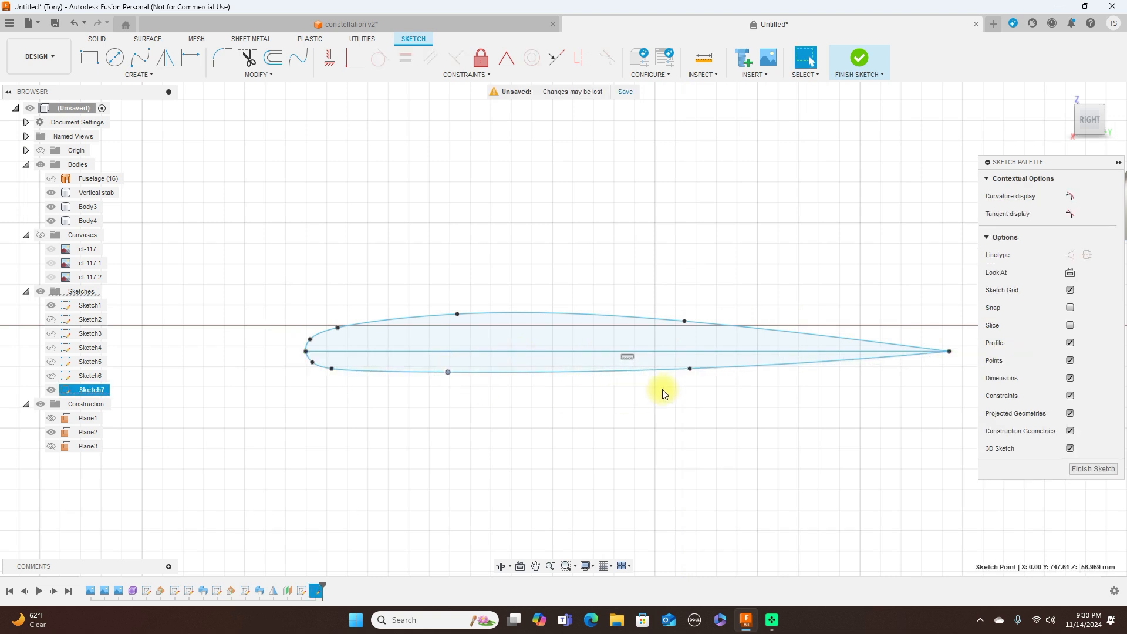
left_click(676, 365)
left_click(865, 63)
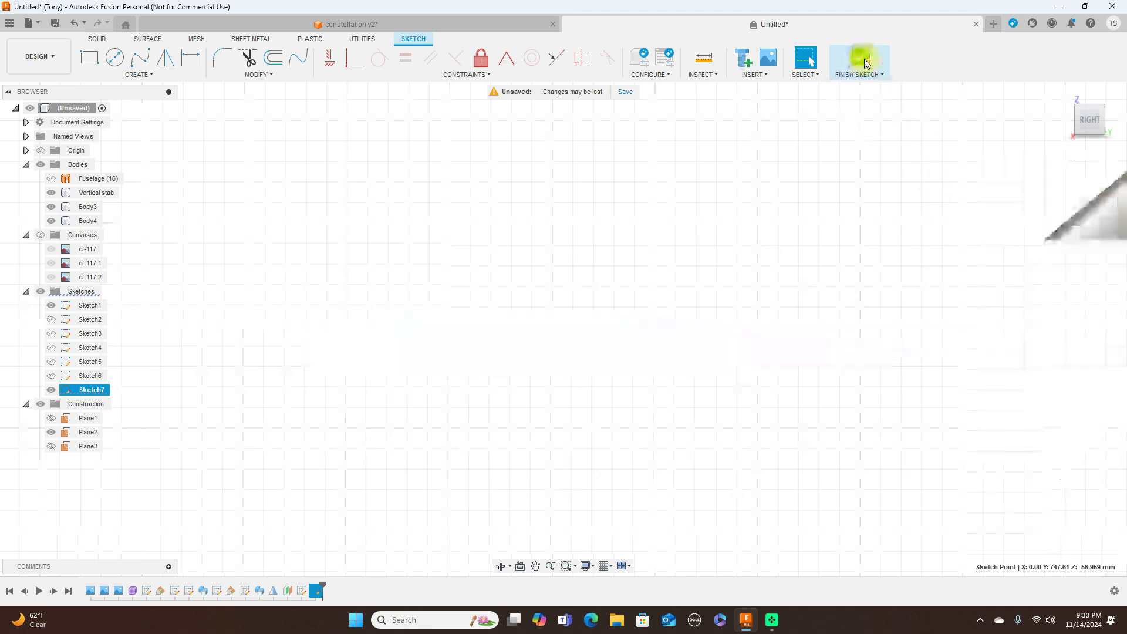
Step: Show the reference canvases and create a plane at -5 degrees about the airfoil's chord line, following the wing's dihedral in the front view
left_click(40, 291)
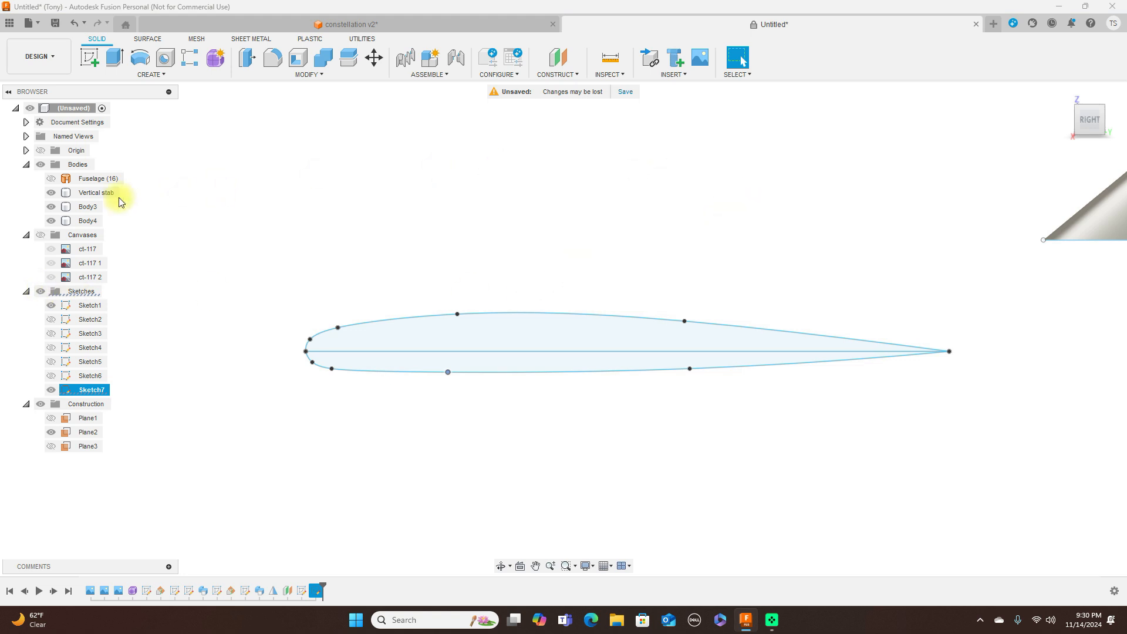
left_click(41, 235)
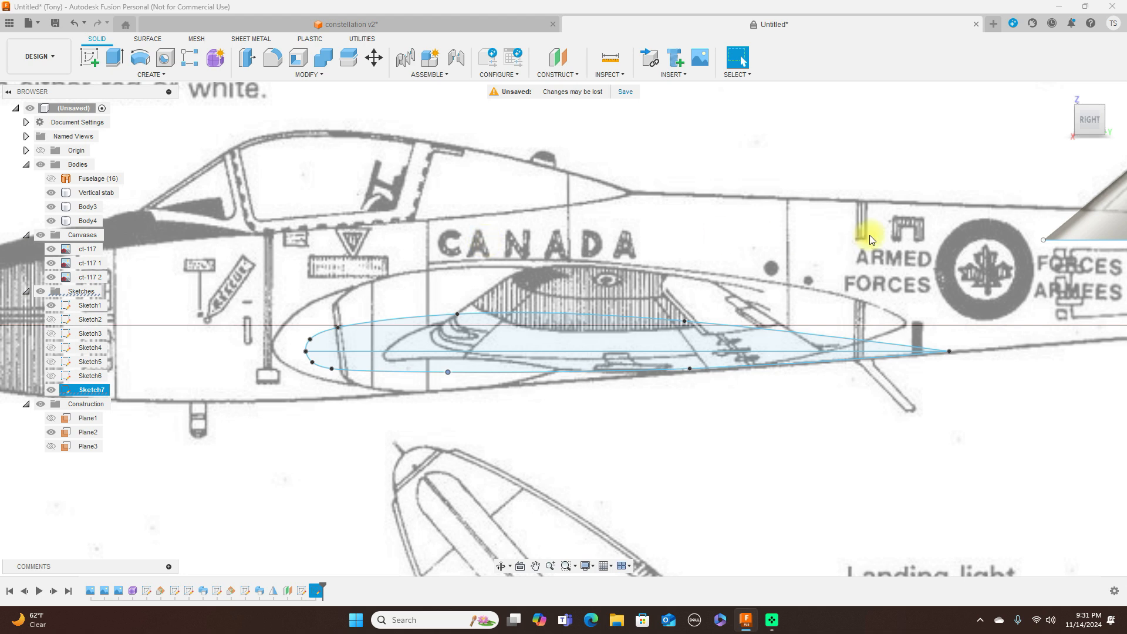
mouse_move(1092, 99)
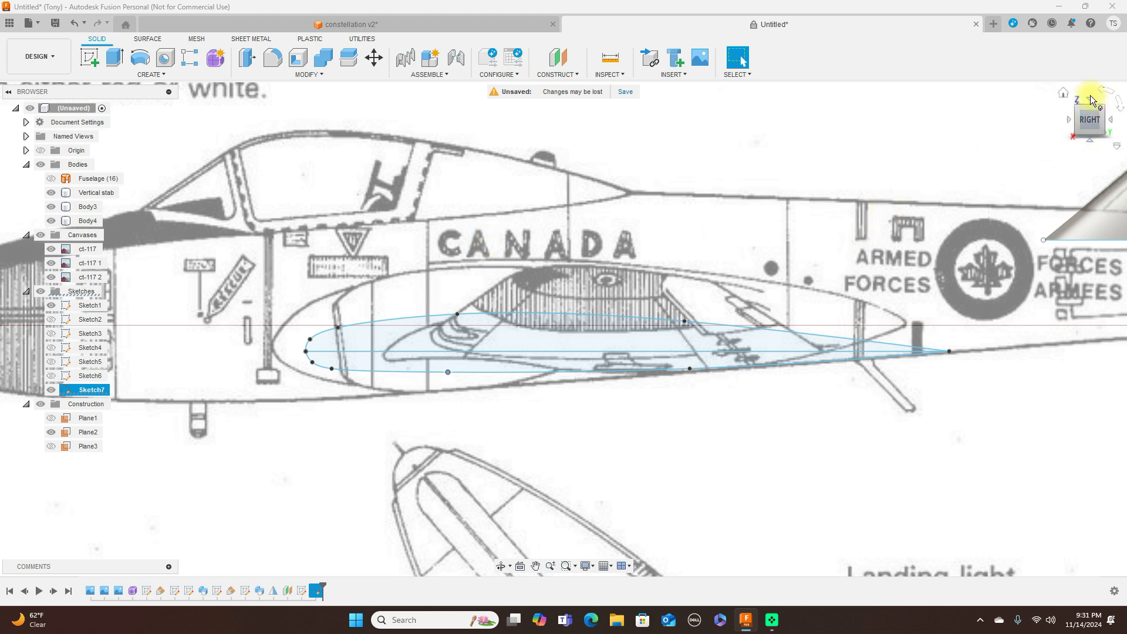
left_click(566, 76)
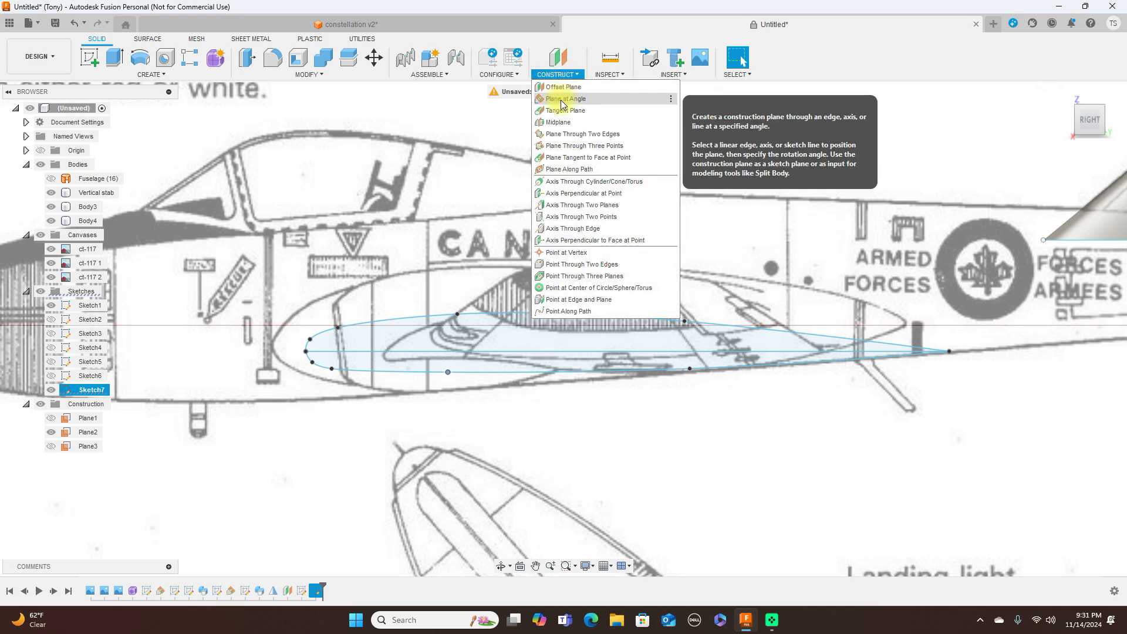
left_click(564, 100)
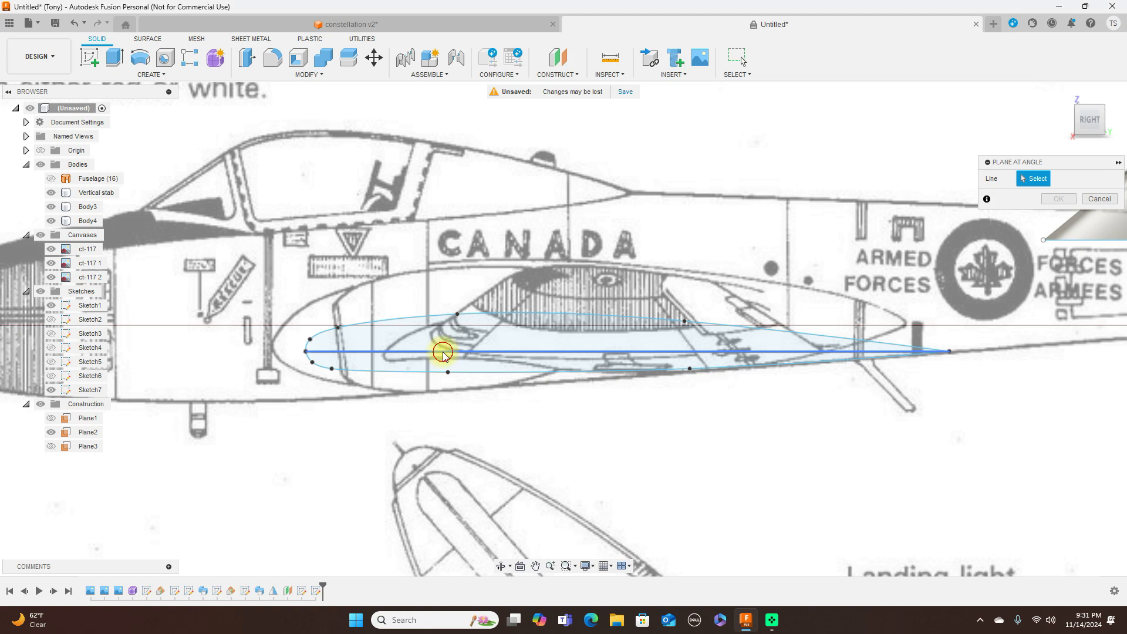
left_click(442, 352)
left_click(1075, 120)
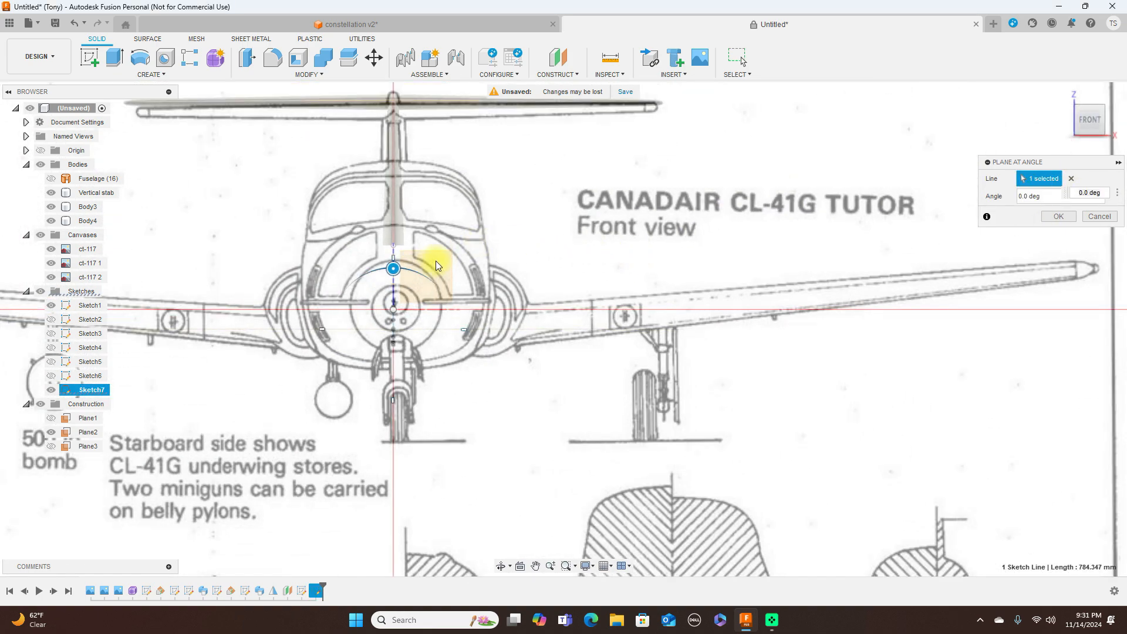
left_click_drag(394, 268, 388, 268)
scroll(620, 307, "up", 2)
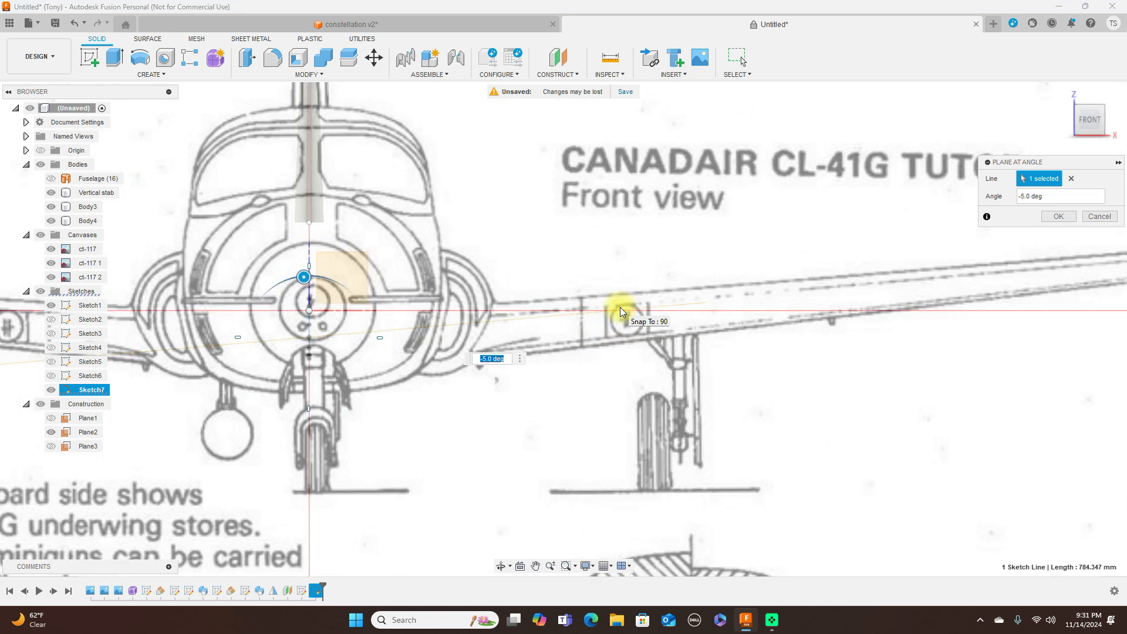
scroll(785, 376, "down", 2)
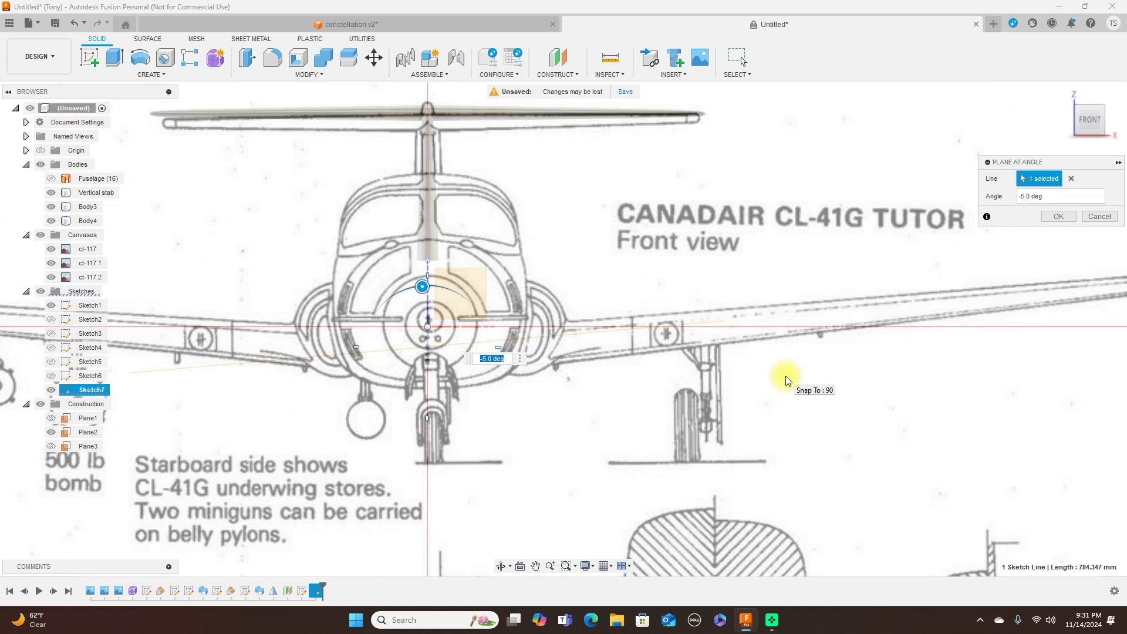
scroll(785, 376, "down", 2)
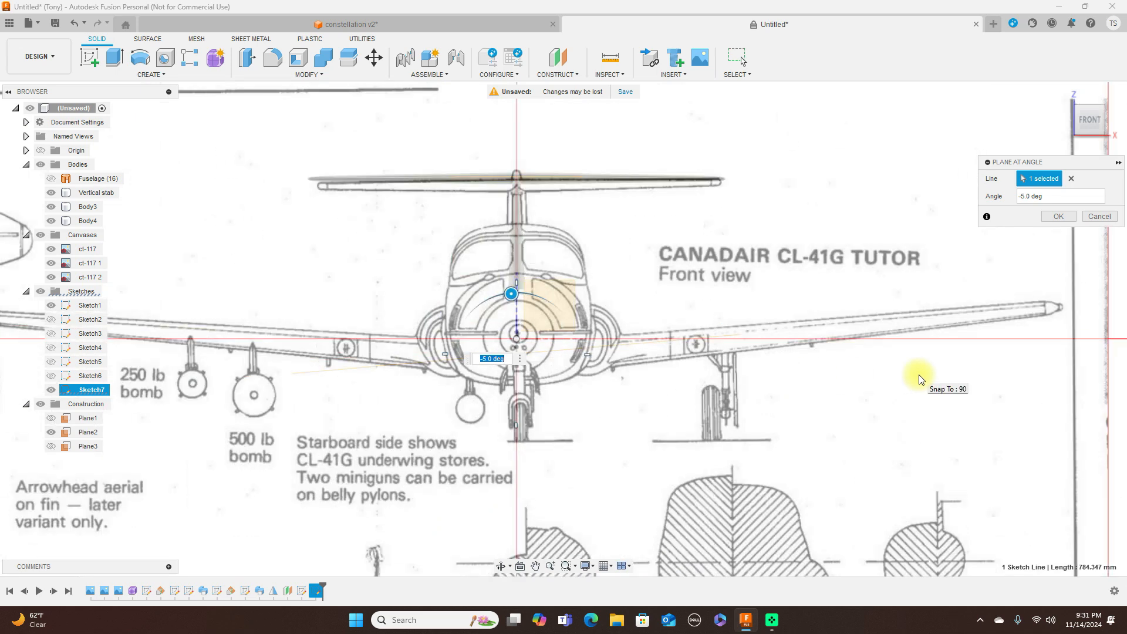
scroll(919, 378, "up", 2)
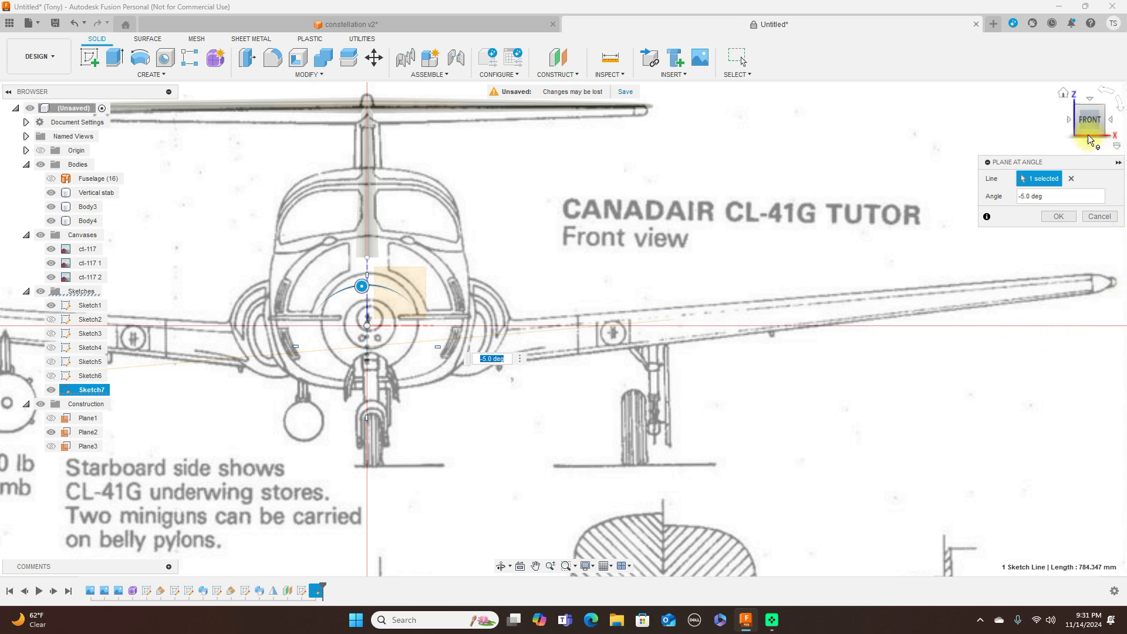
left_click(1059, 218)
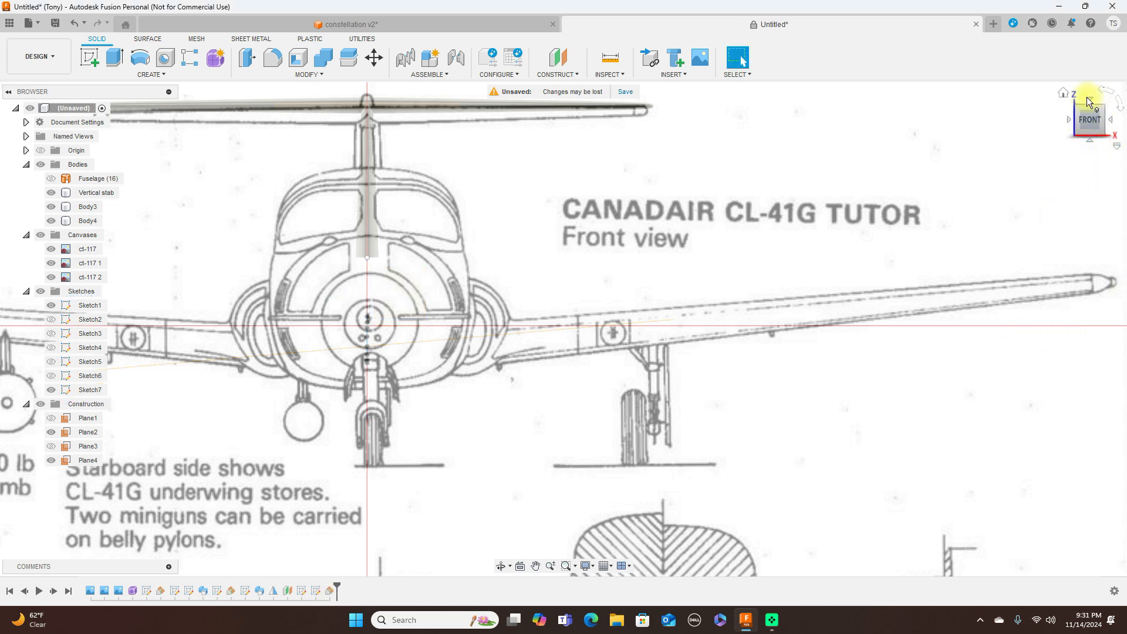
Step: Start a new sketch on the dihedral-angled plane, using the plan-view canvas as the reference
left_click(1087, 97)
scroll(852, 221, "down", 5)
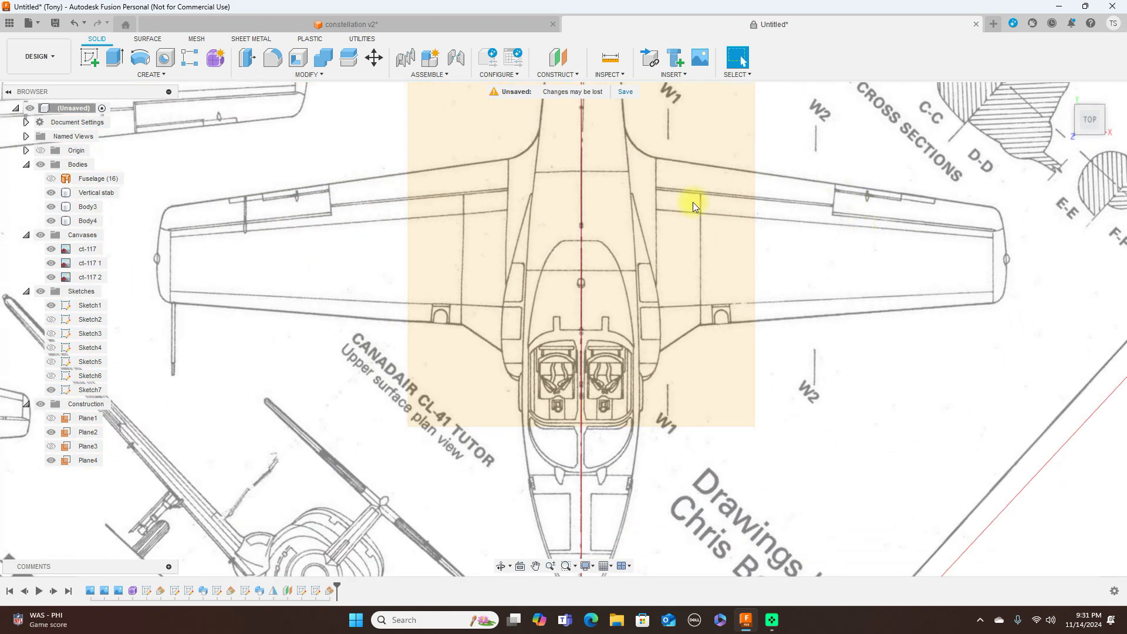
left_click(667, 240)
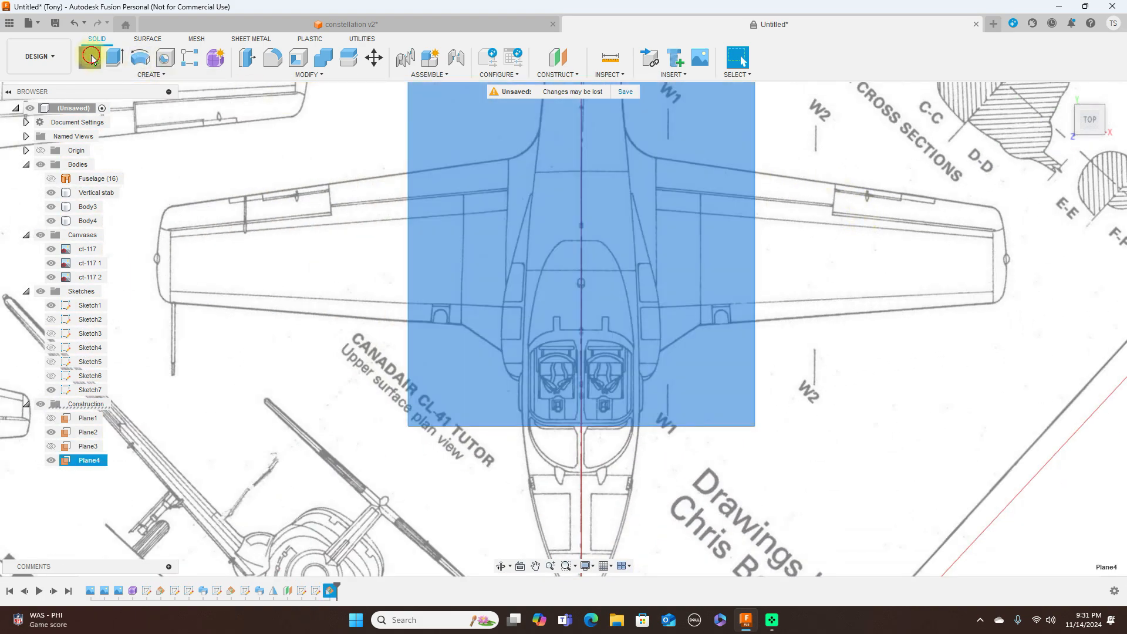
left_click(89, 56)
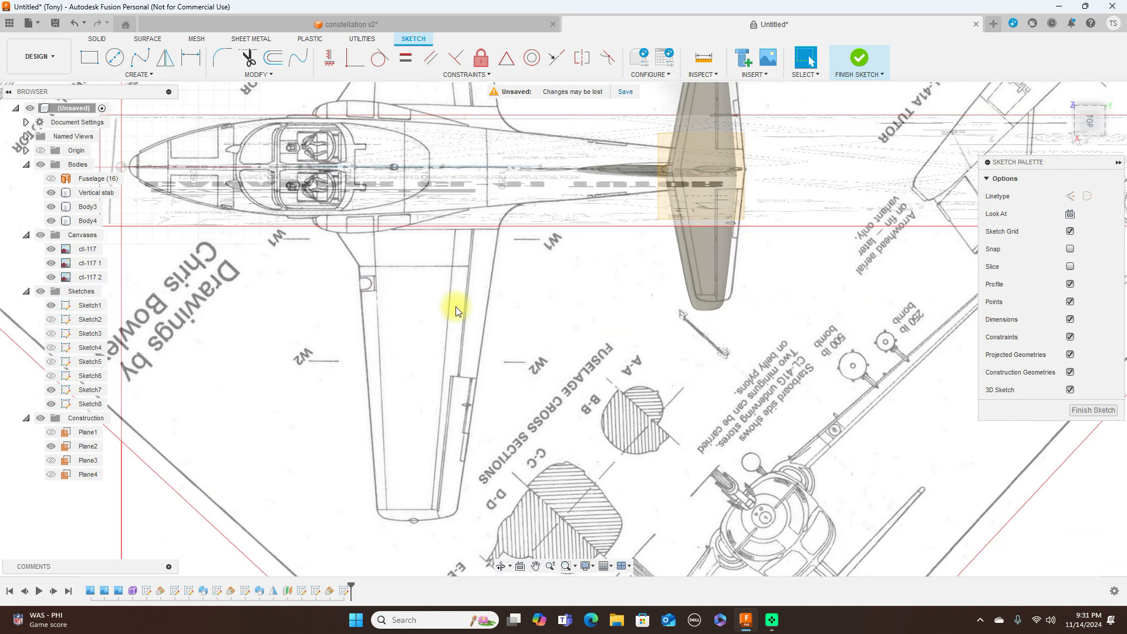
Step: Trace the wing's trailing edge as a fit point spline from the airfoil's rear end to the wingtip, with five intermediate points along the root curve and edge
left_click(146, 63)
left_click(121, 167)
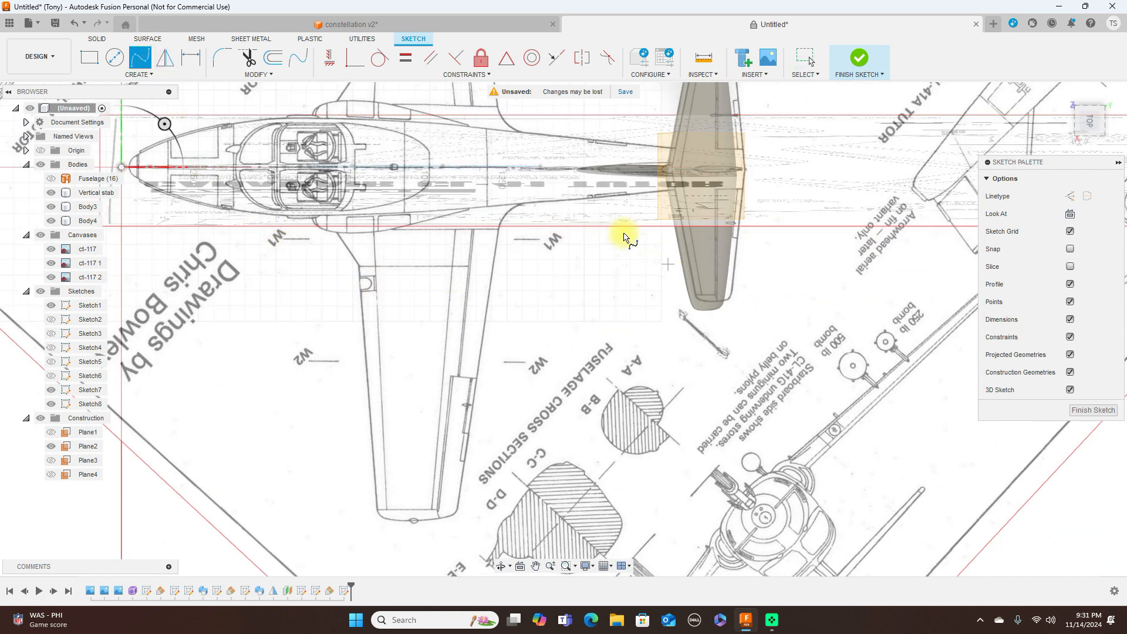
left_click(540, 168)
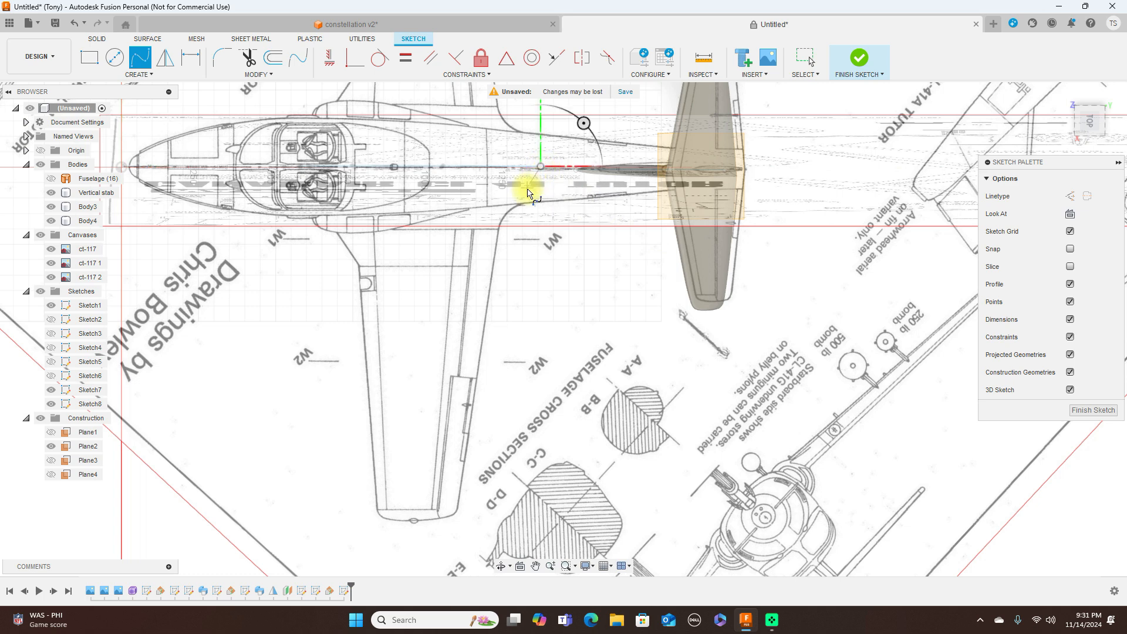
left_click(527, 189)
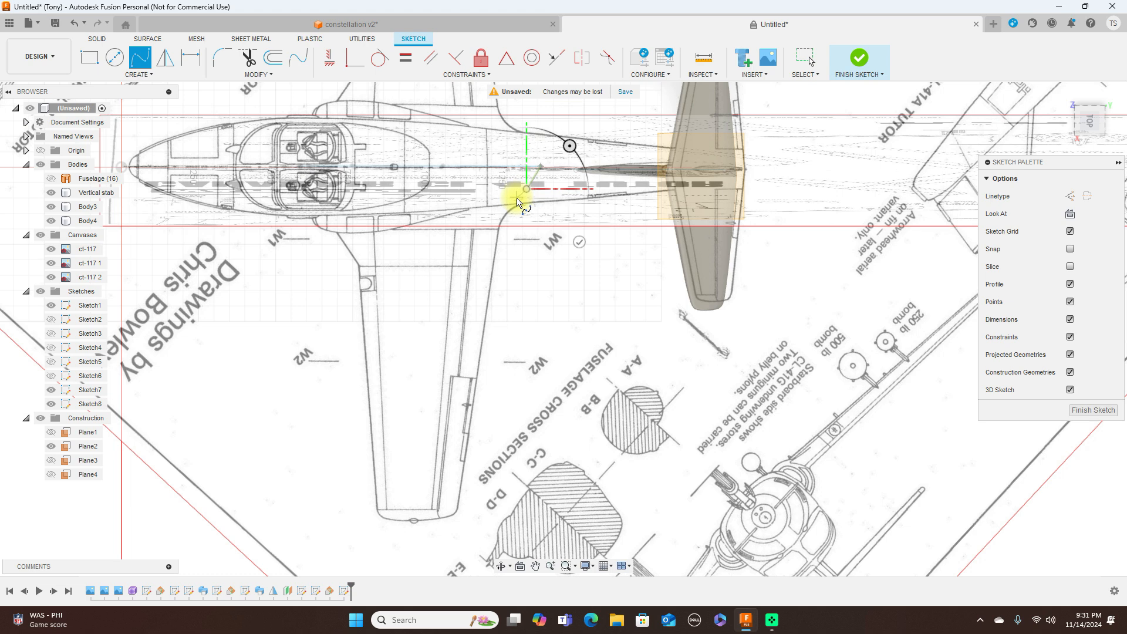
left_click(517, 200)
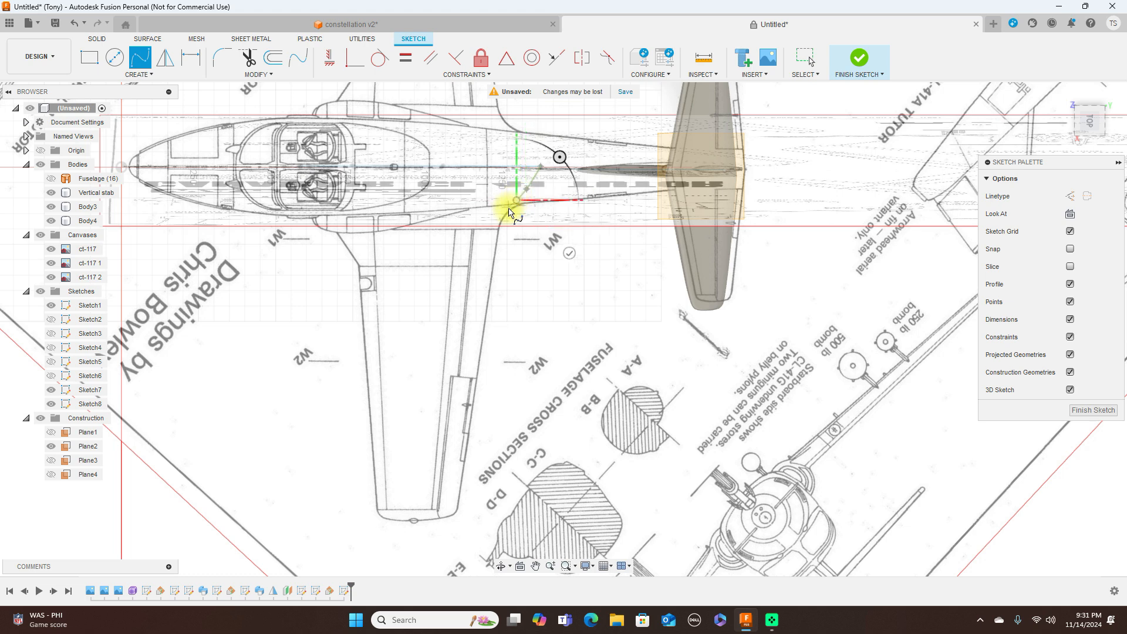
left_click(507, 210)
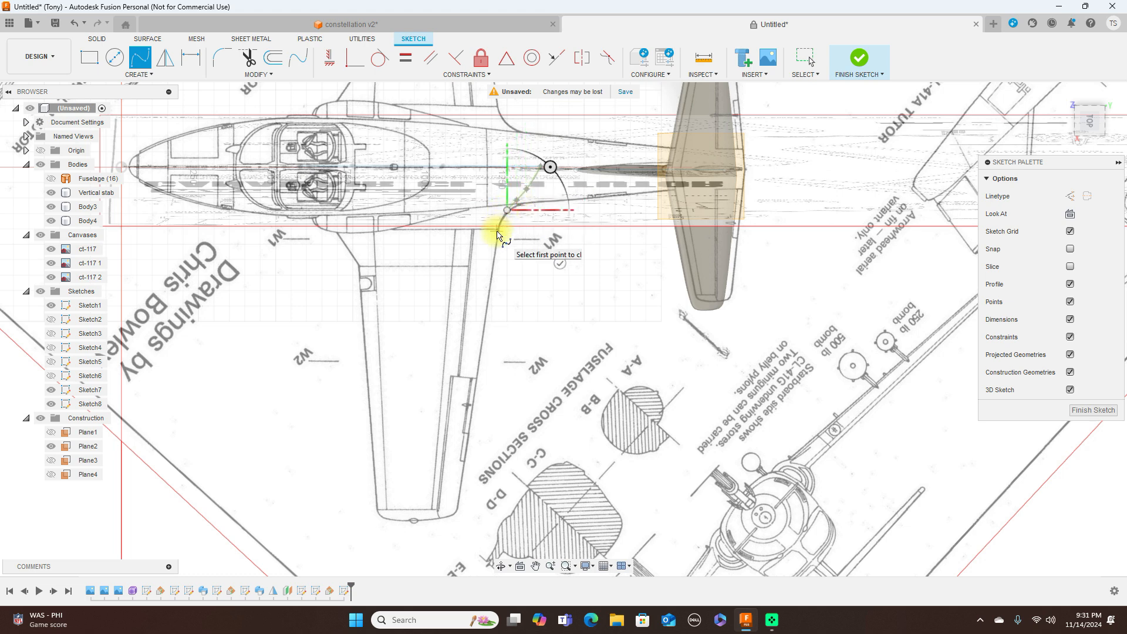
left_click(496, 232)
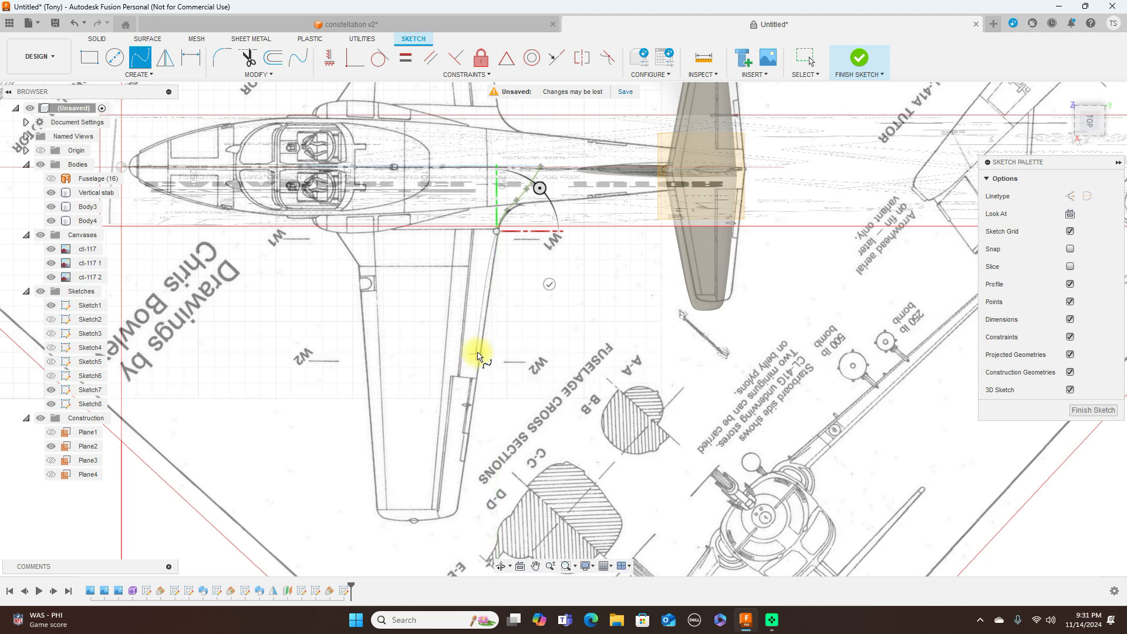
left_click(479, 352)
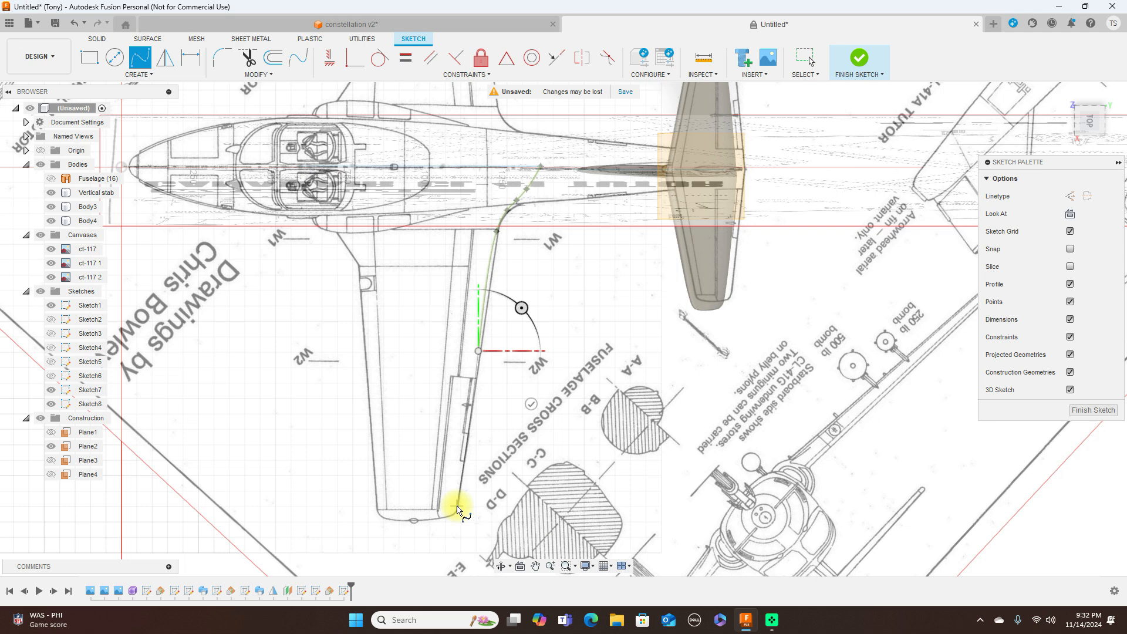
left_click(456, 508)
right_click(456, 508)
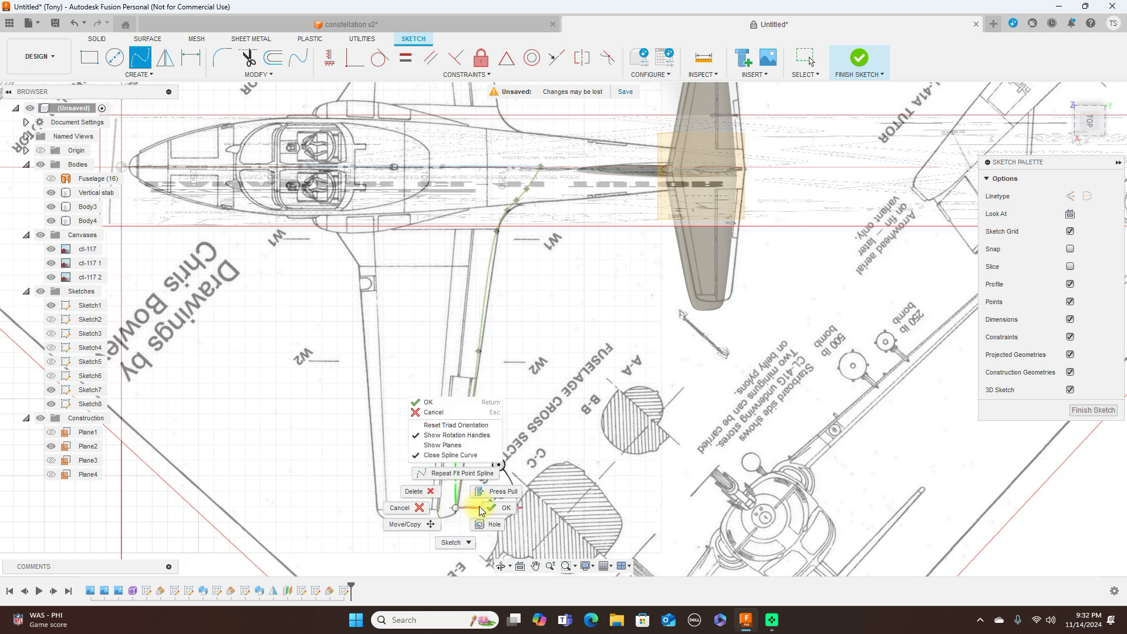
left_click(465, 451)
Step: Fit the trailing-edge spline to the canvas by adjusting its mid-span and root-curve points, placing the inner curve point near X 119, Y 1289, Z -21 mm
scroll(509, 402, "up", 1)
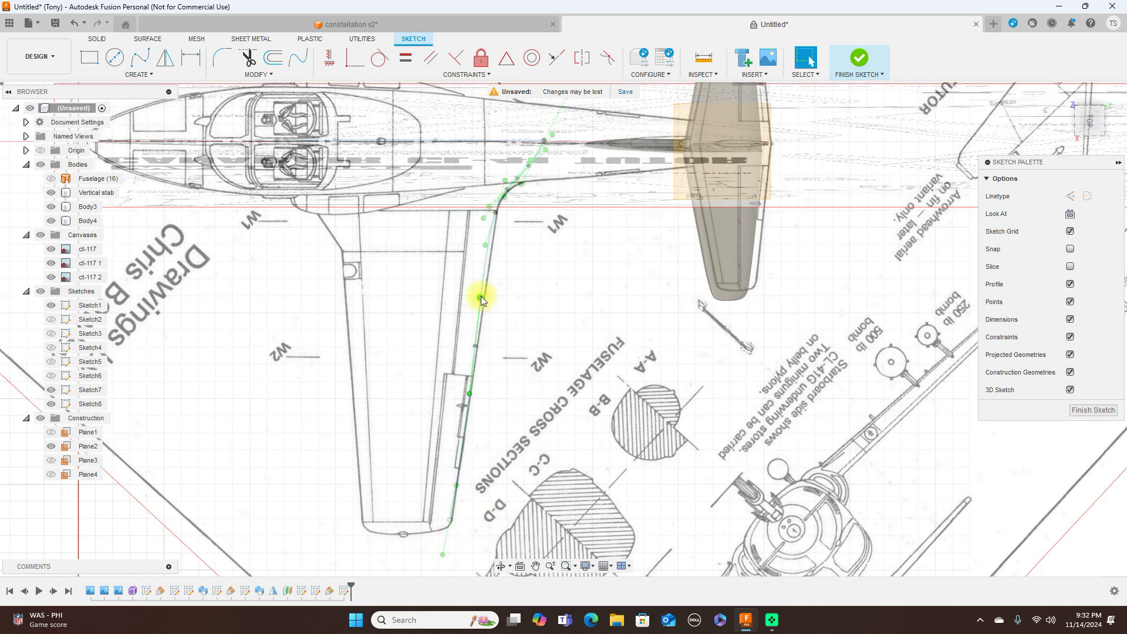
left_click(480, 346)
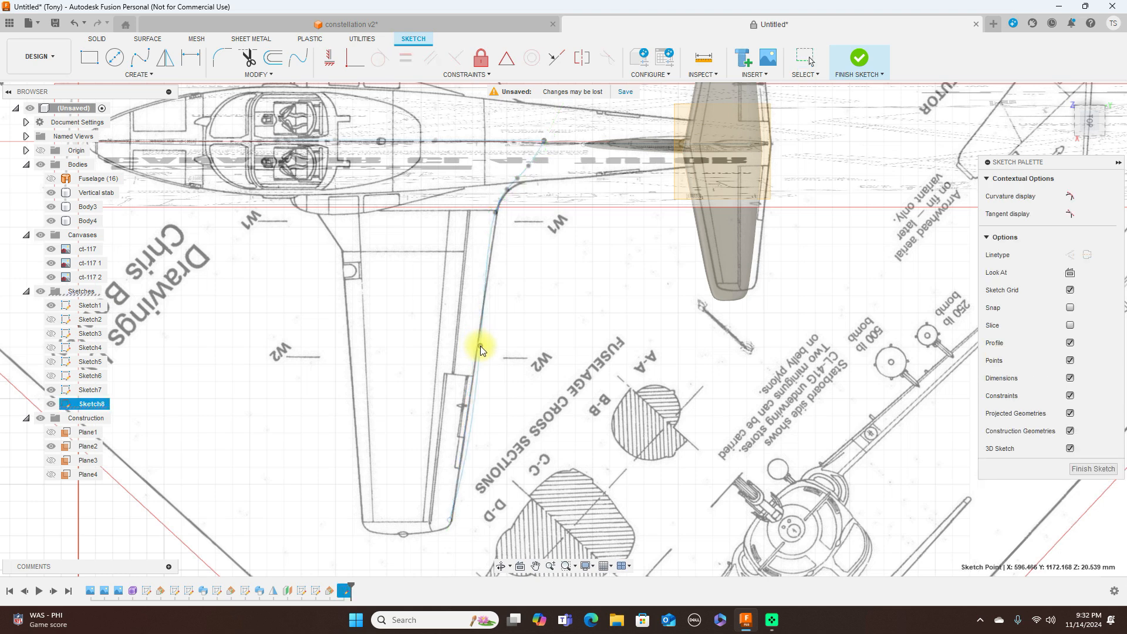
left_click(497, 213)
left_click_drag(507, 190, 508, 193)
left_click(519, 178)
left_click_drag(519, 178, 521, 181)
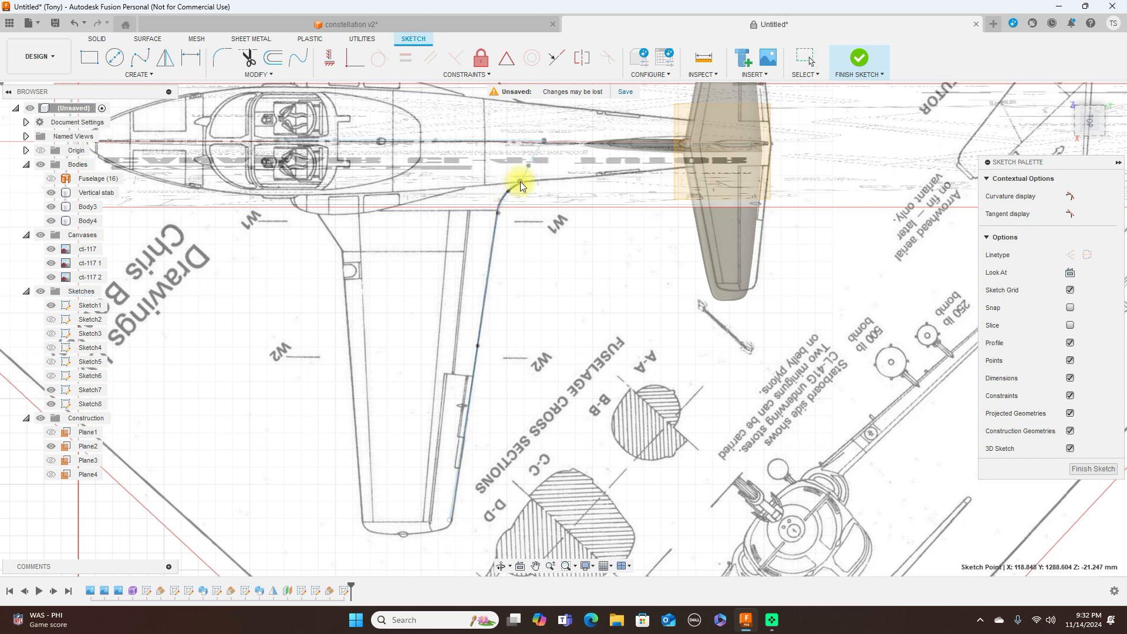
left_click(529, 168)
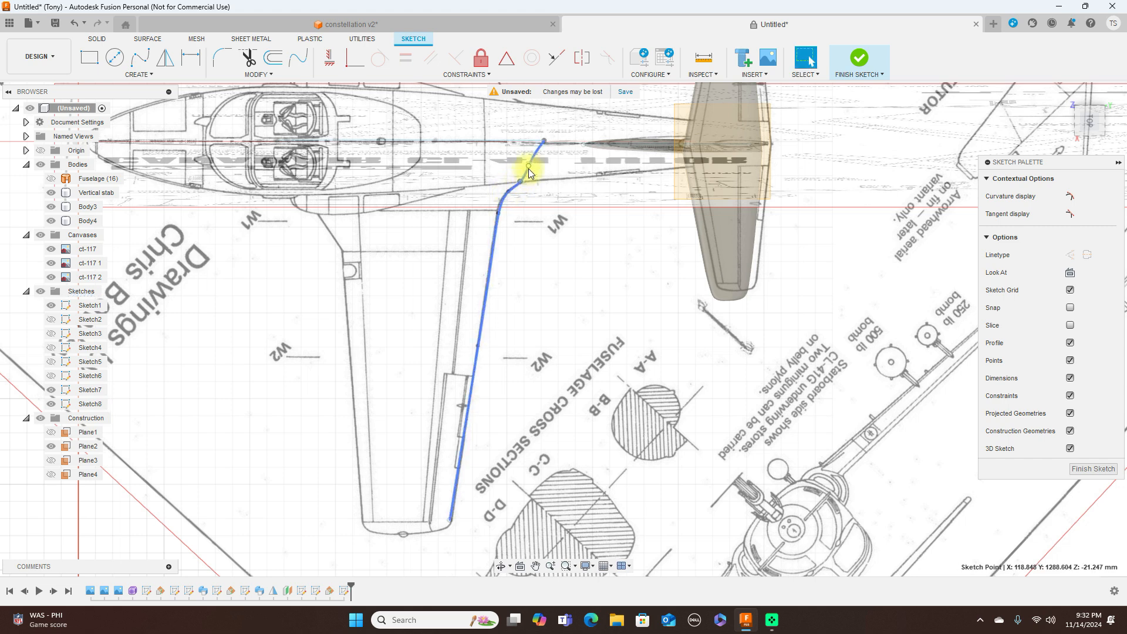
Step: Trace the wing's leading edge as a fit point spline from the airfoil's front end, around the root kink, to the wingtip through six intermediate points
scroll(736, 428, "down", 3)
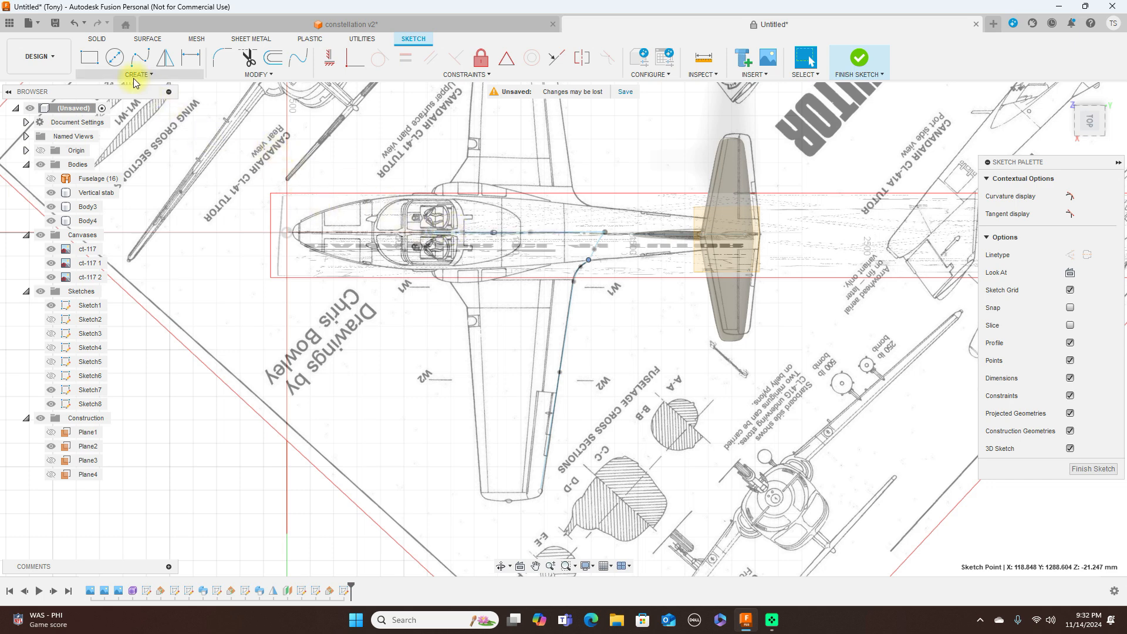
left_click(140, 57)
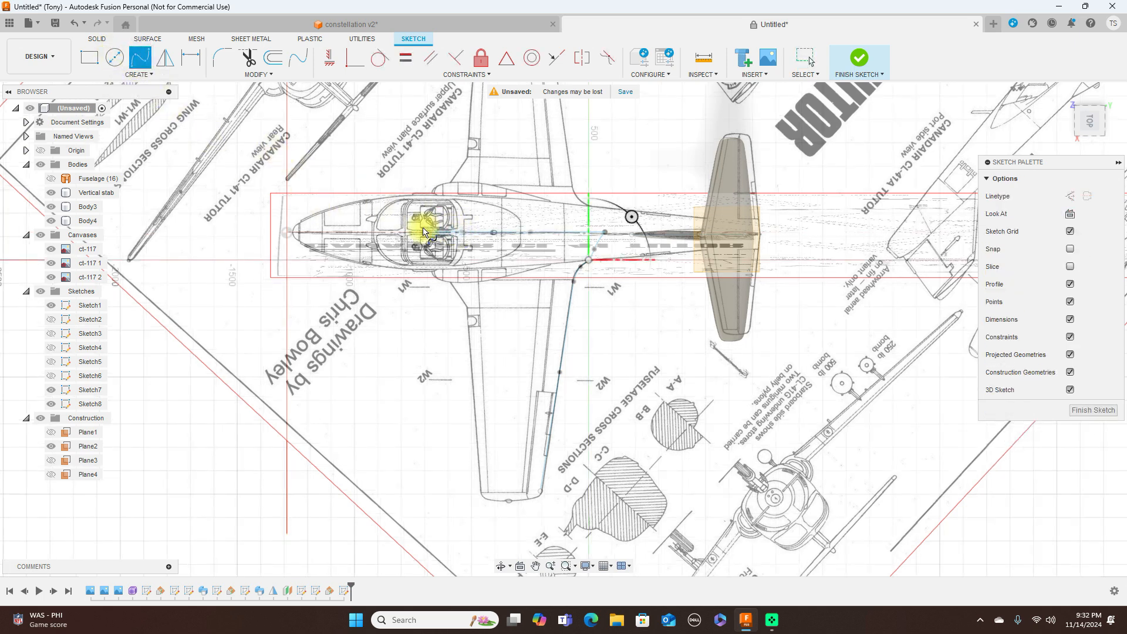
left_click(422, 233)
left_click(448, 277)
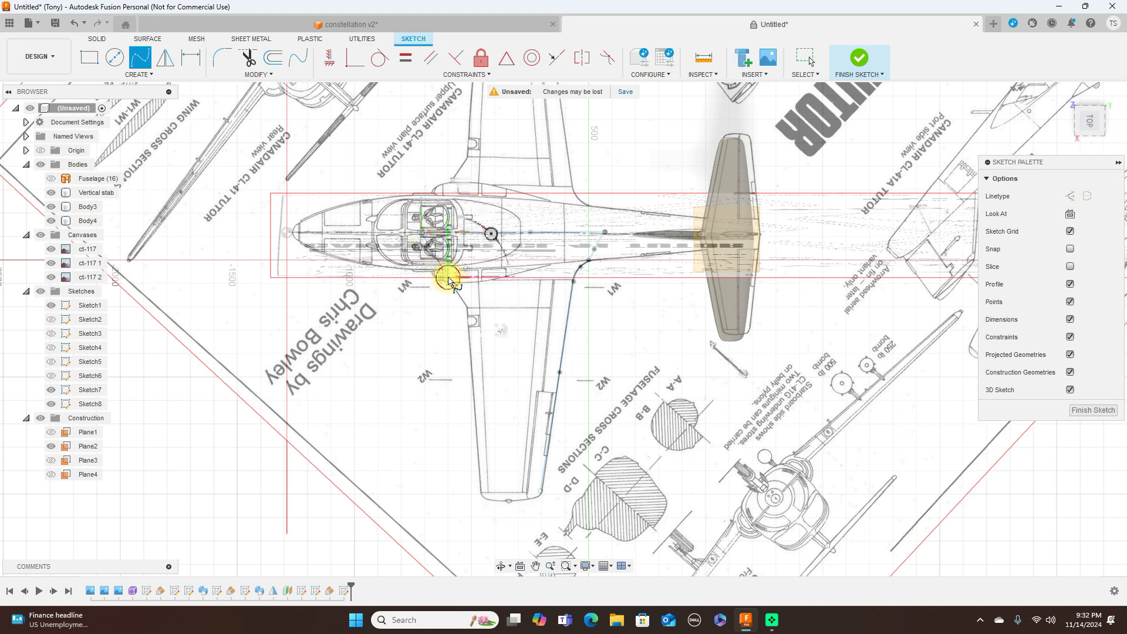
left_click(459, 294)
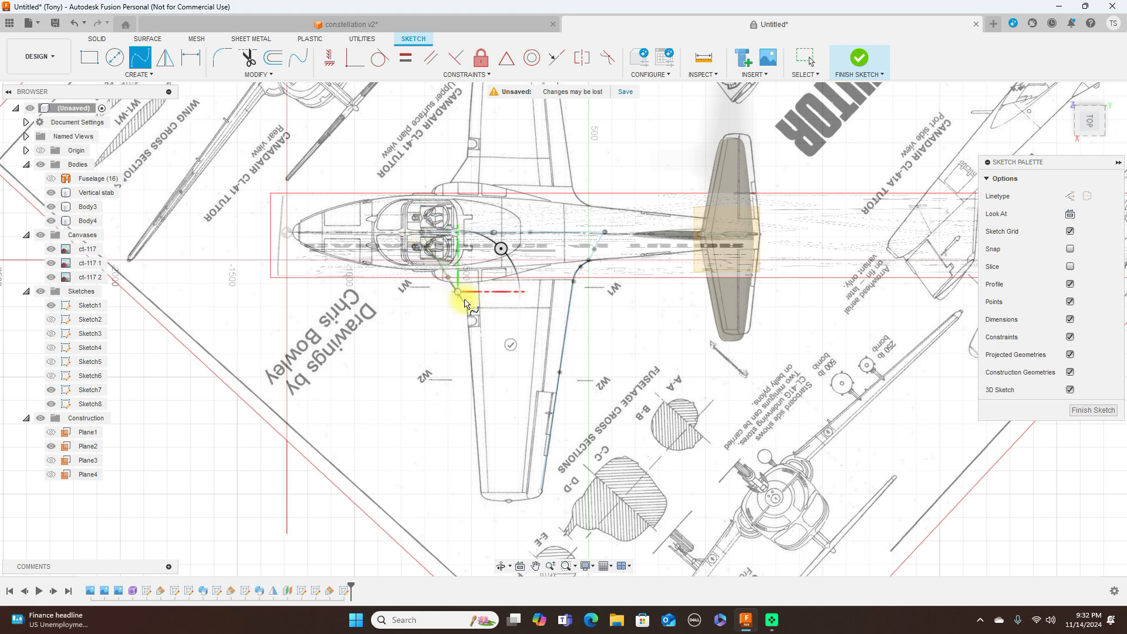
scroll(464, 301, "up", 3)
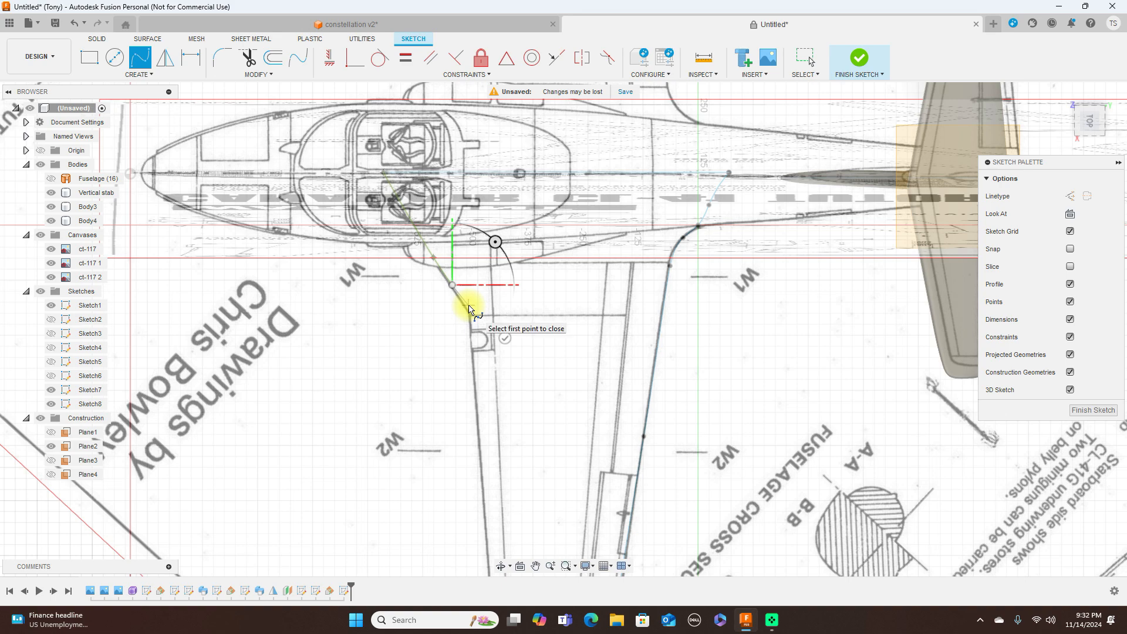
left_click(463, 306)
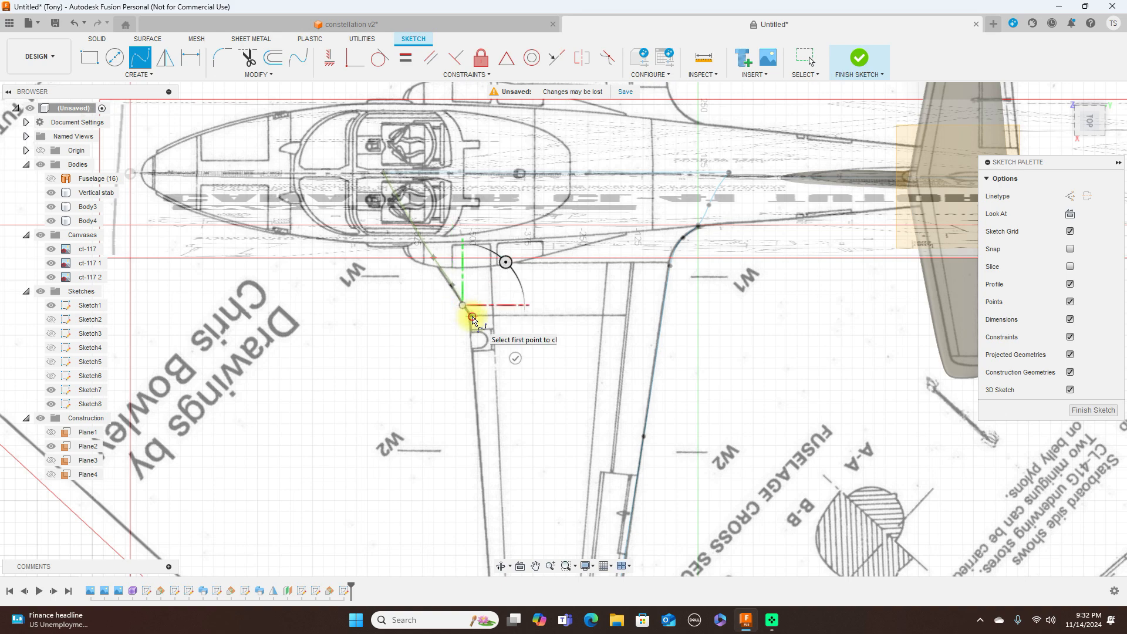
left_click(472, 317)
scroll(473, 347, "up", 2)
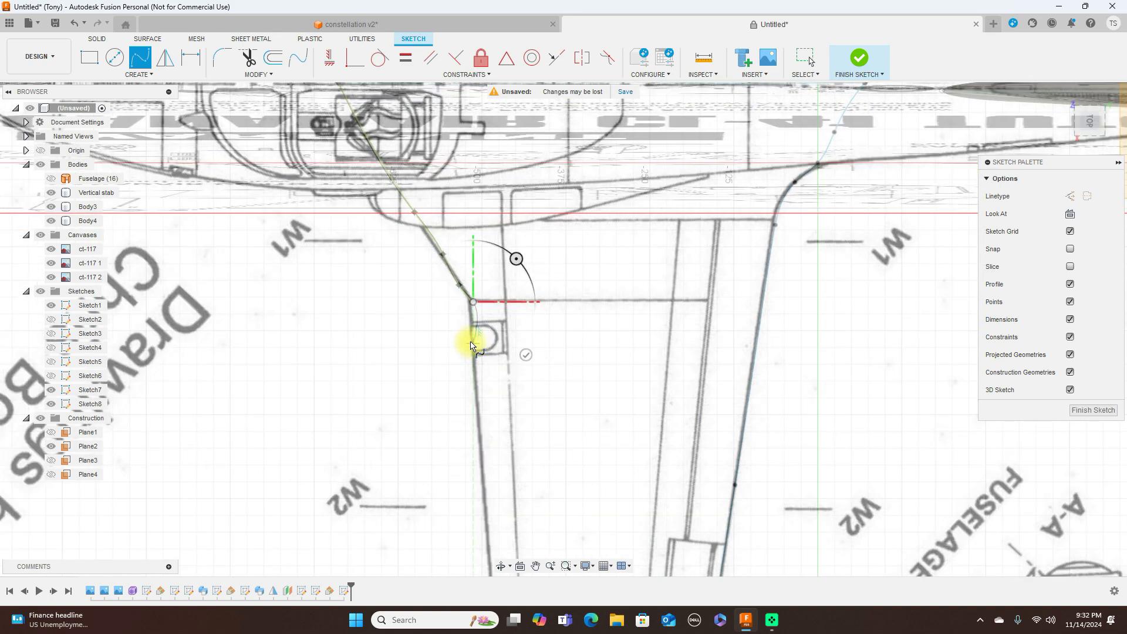
left_click(472, 339)
scroll(472, 339, "down", 3)
middle_click_drag(478, 293, 488, 174)
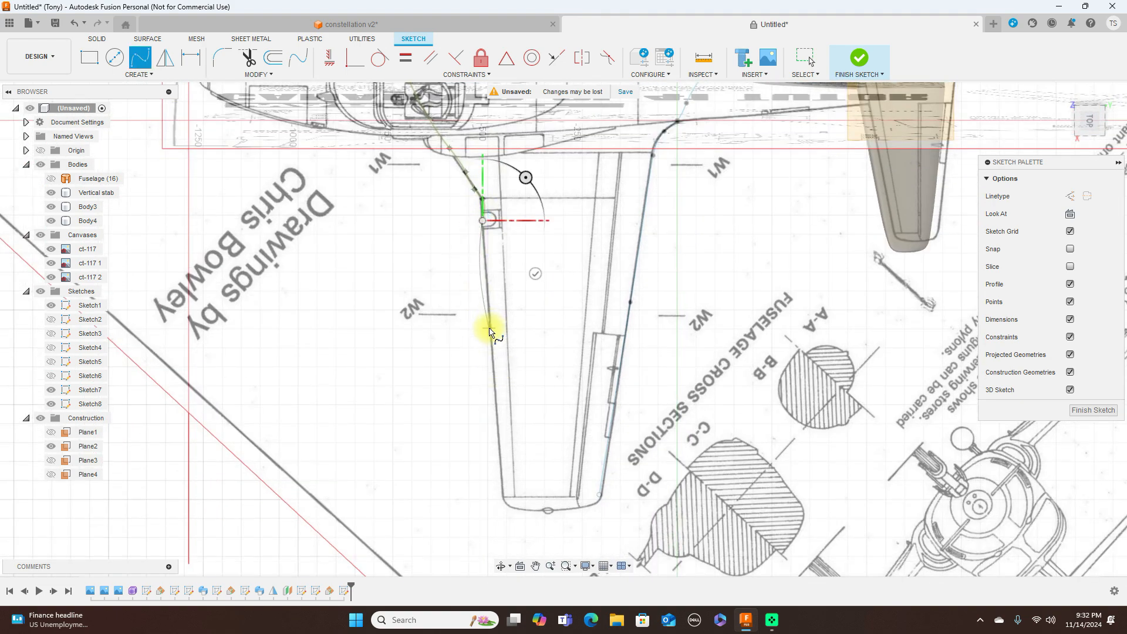
left_click(489, 336)
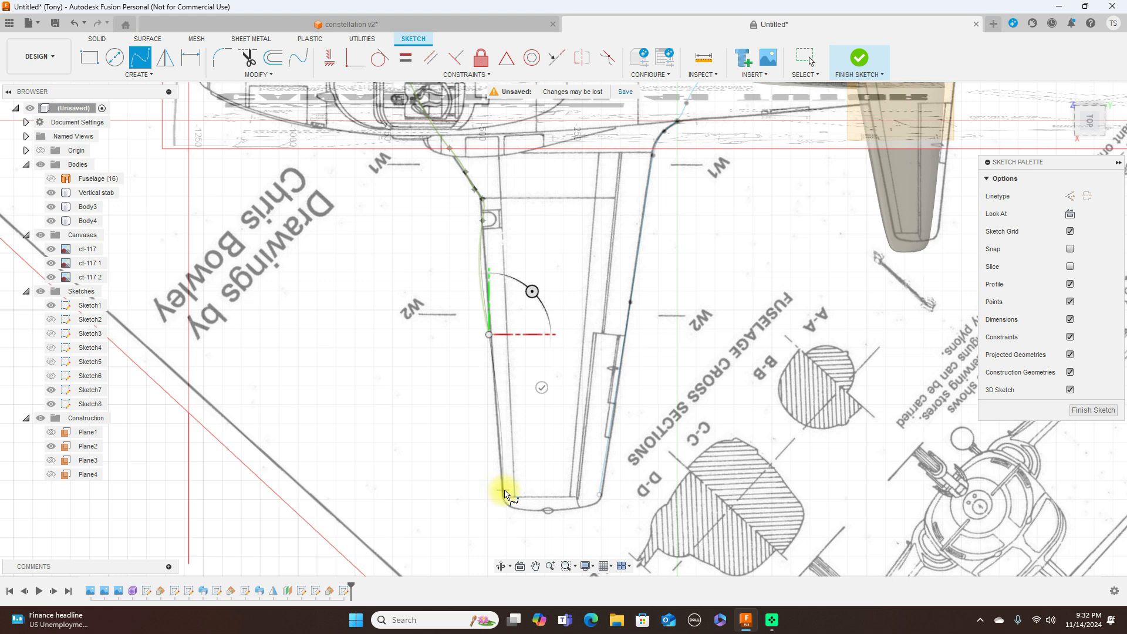
left_click(504, 497)
right_click(504, 497)
left_click(532, 499)
Step: Align the leading-edge spline's mid-span point with the canvas and move its inboard tangent handle to about X 545, Y 785, Z 16 mm
scroll(498, 328, "up", 2)
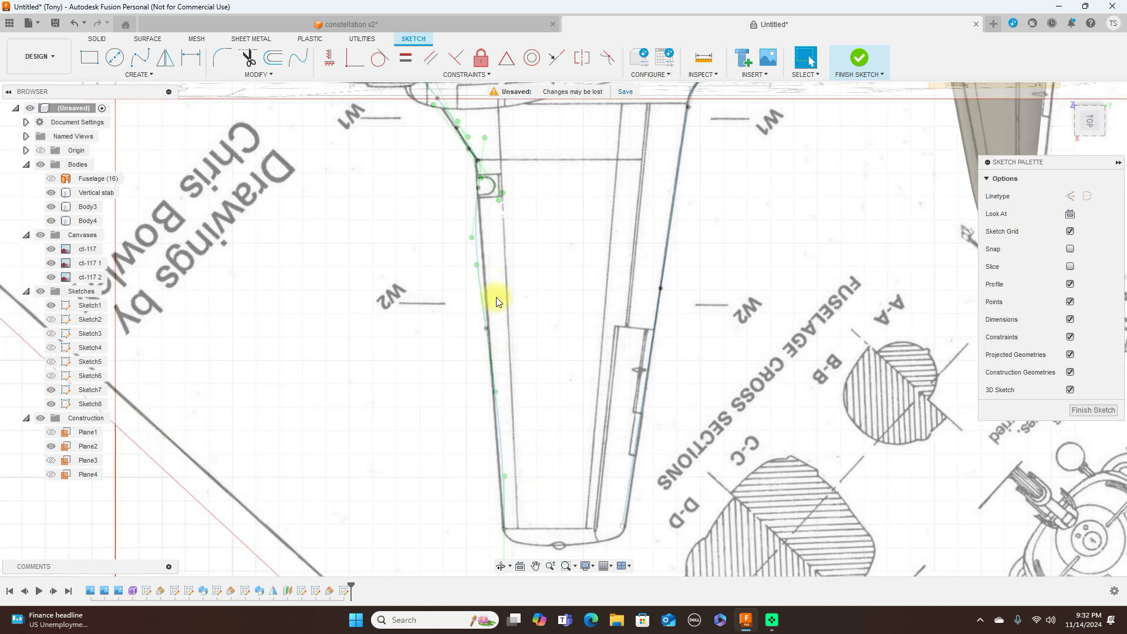
left_click(489, 329)
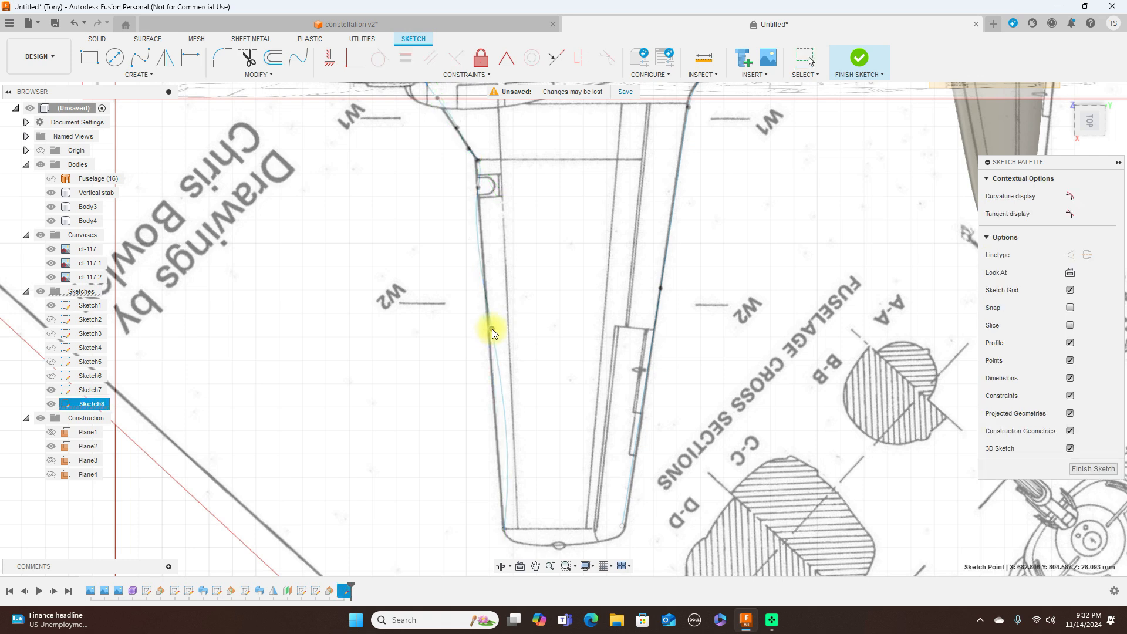
left_click(488, 327)
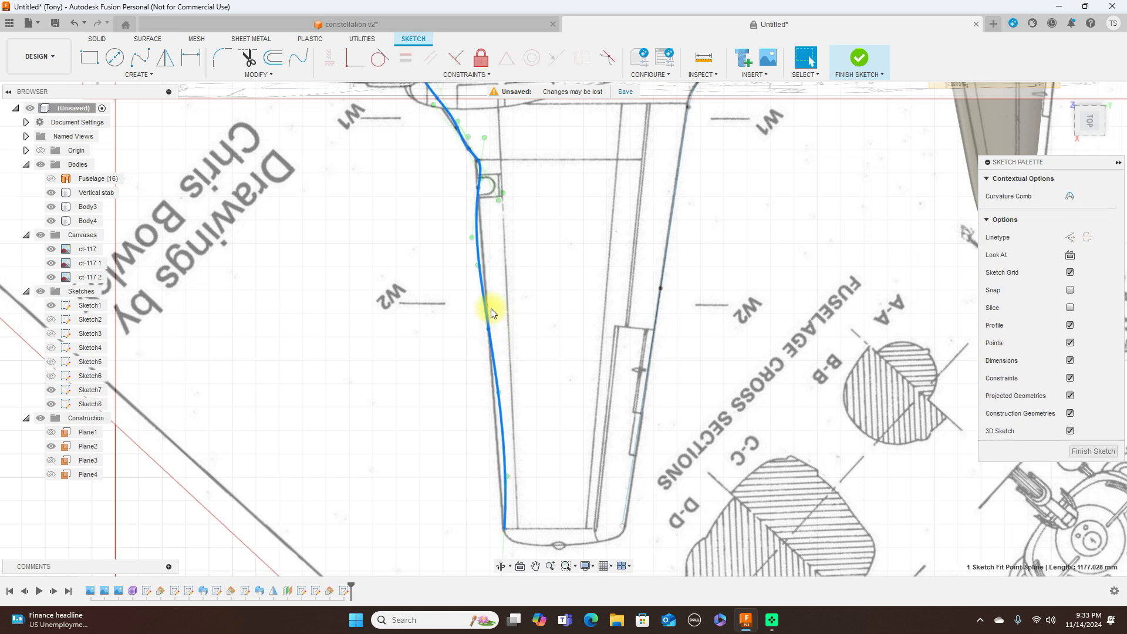
left_click_drag(478, 265, 485, 264)
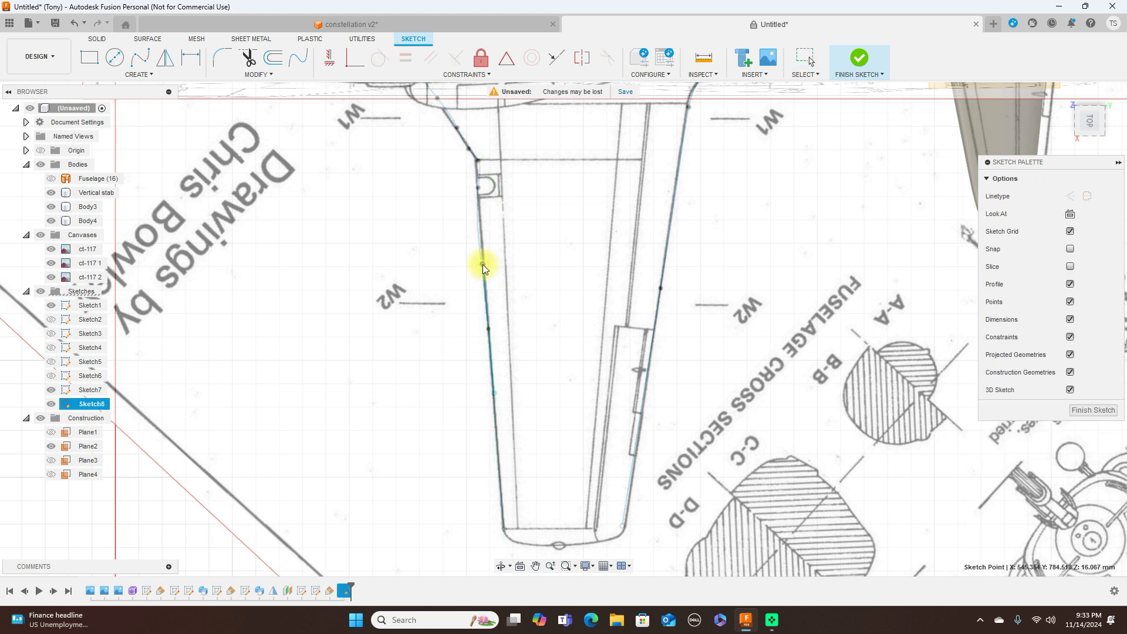
left_click(477, 171)
left_click(484, 266)
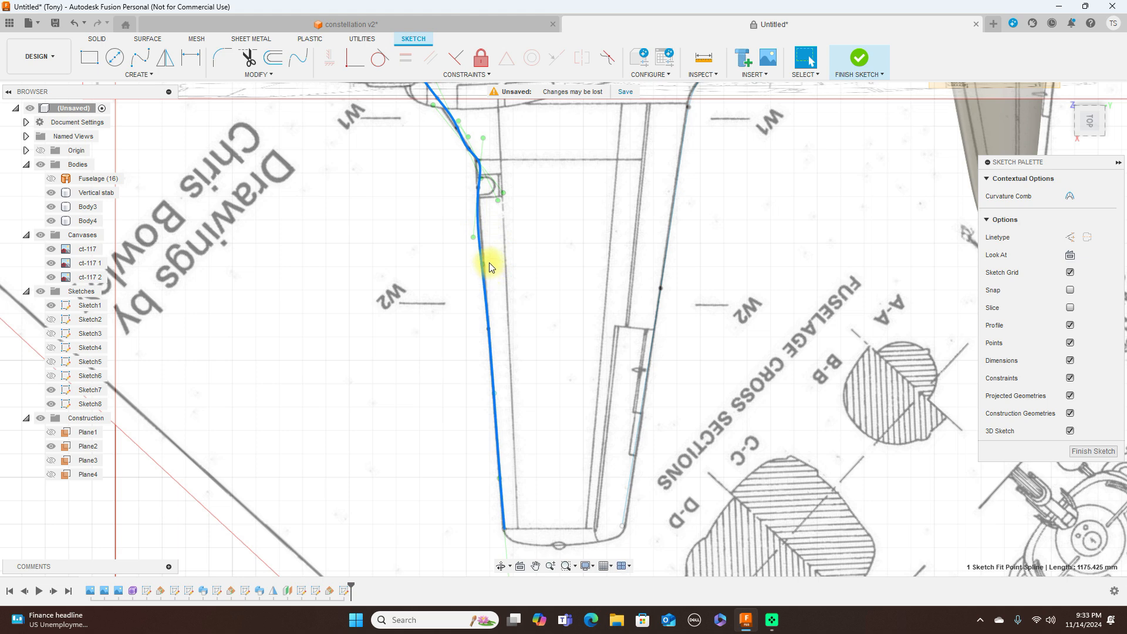
Step: Move the outboard tangent handle of the leading-edge point just beyond the kink to about X 490, Y 777, Z 11 mm
left_click(473, 237)
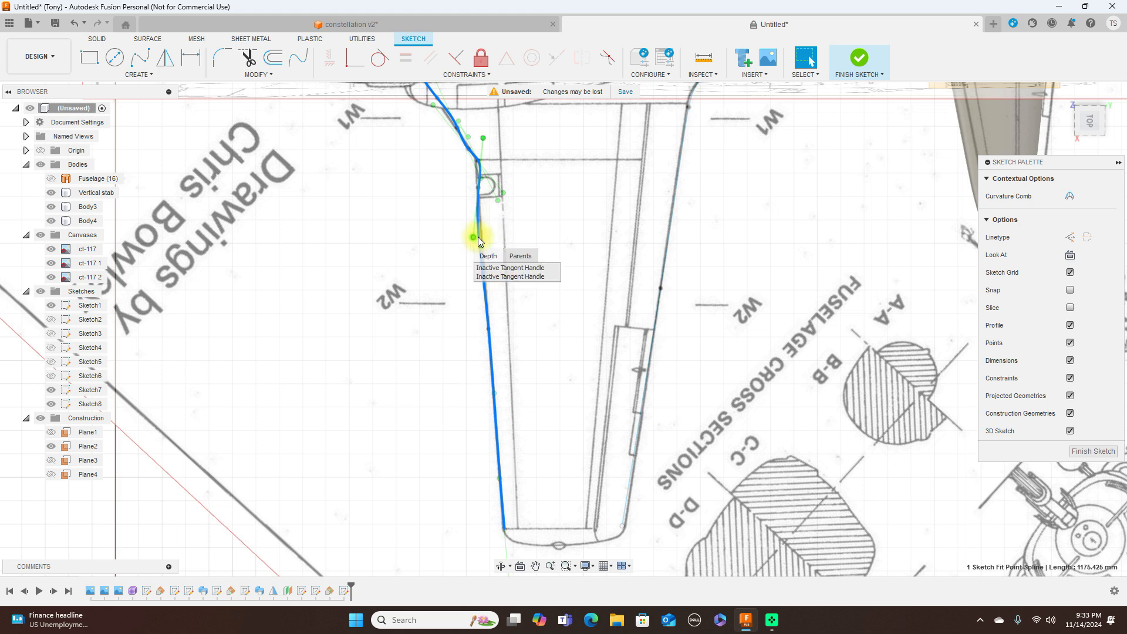
left_click(471, 244)
left_click(474, 229)
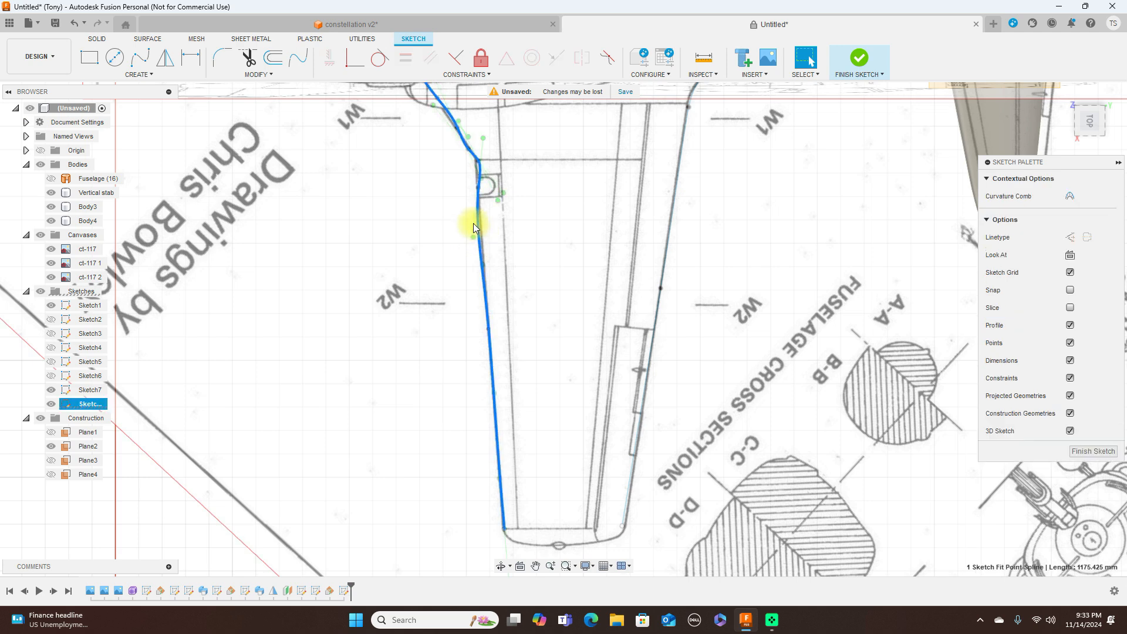
left_click(479, 238)
left_click_drag(481, 239, 481, 238)
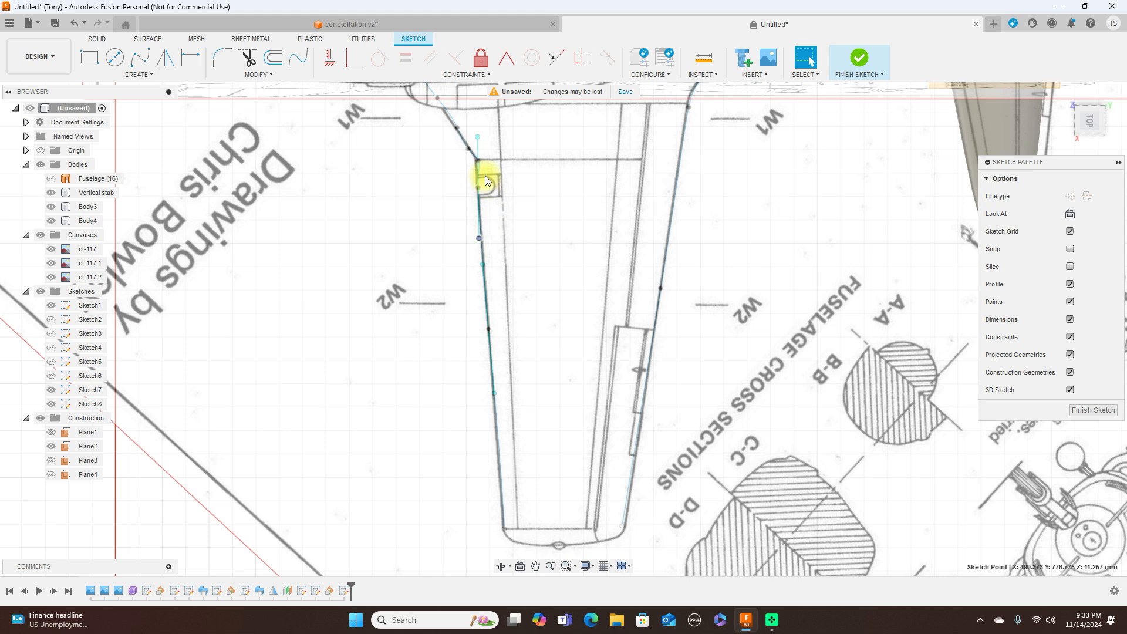
Step: Move the leading-edge spline's kink point onto the canvas corner at about X 324, Y 770, Z -3 mm
scroll(485, 175, "up", 3)
scroll(488, 141, "up", 2)
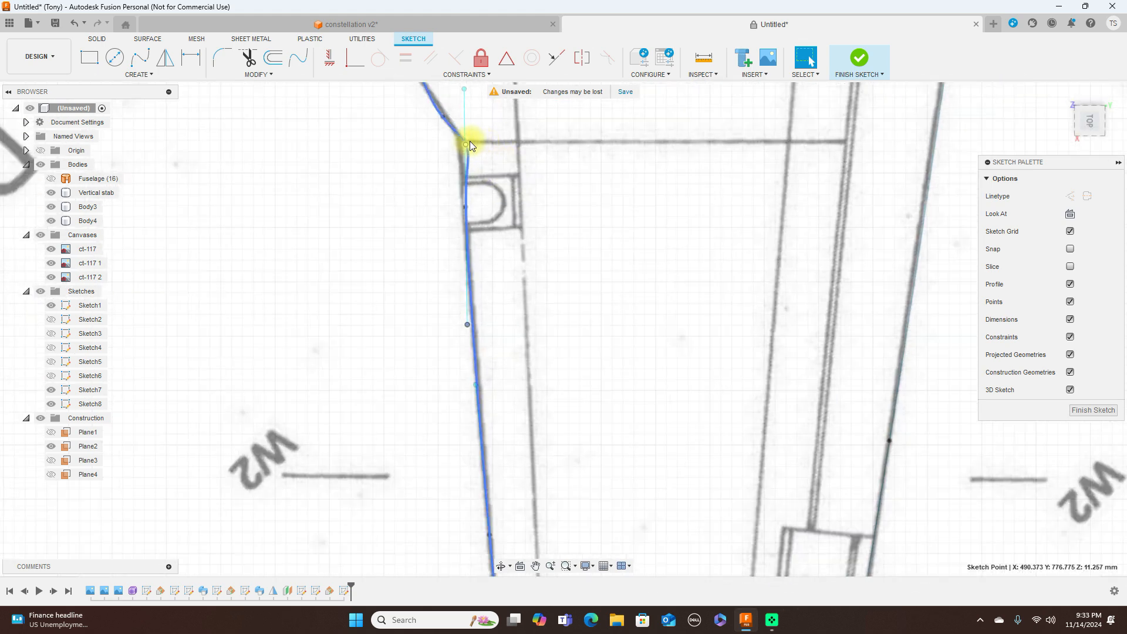
left_click(468, 144)
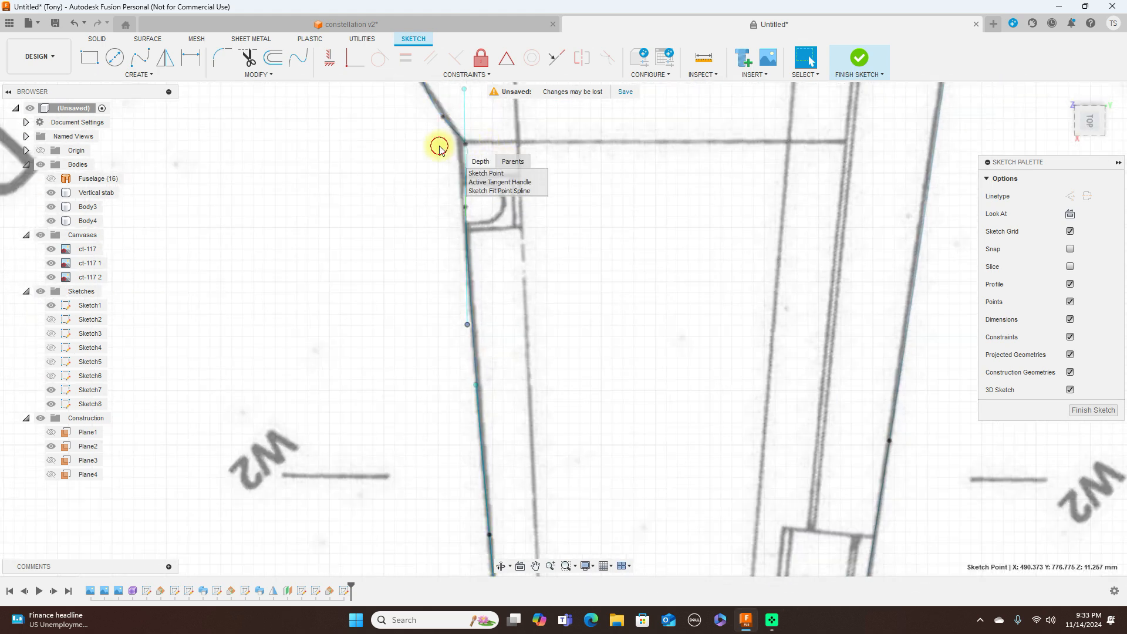
left_click(461, 143)
left_click_drag(459, 143, 460, 143)
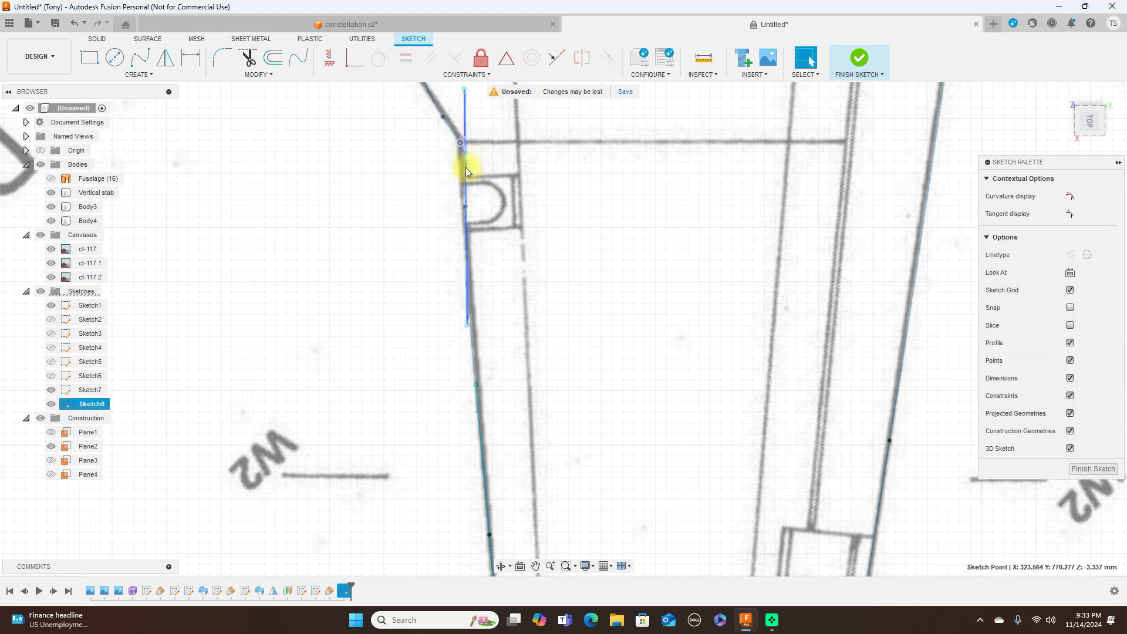
Step: Move the outboard tangent handle of the leading-edge point just beyond the kink onto the canvas line at about X 456, Y 780, Z 8 mm
scroll(467, 167, "up", 2)
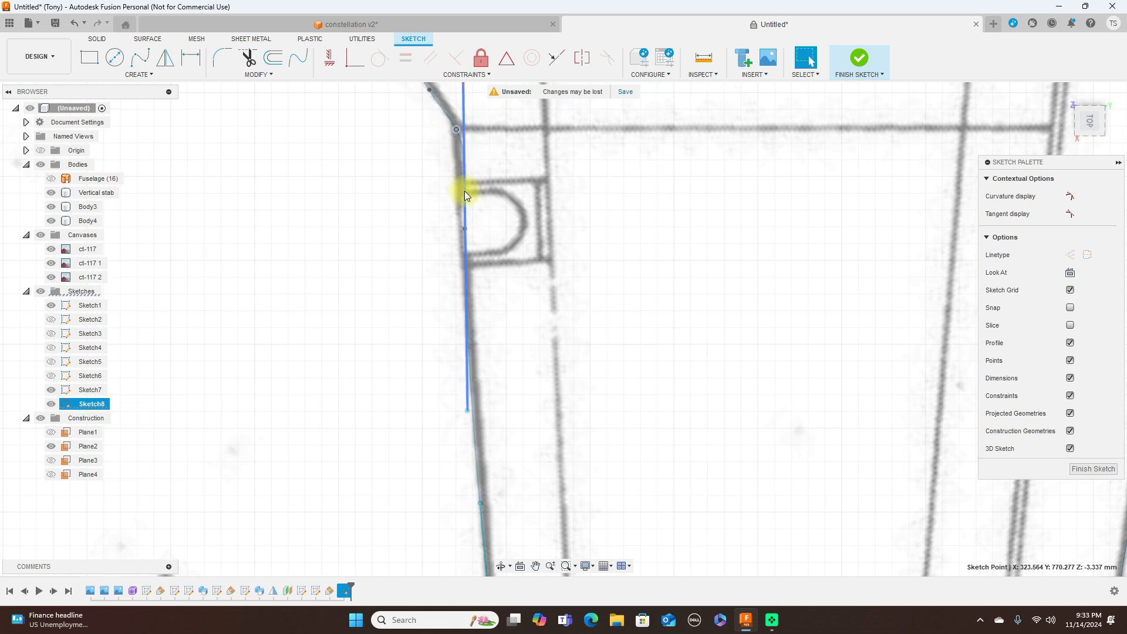
left_click(469, 410)
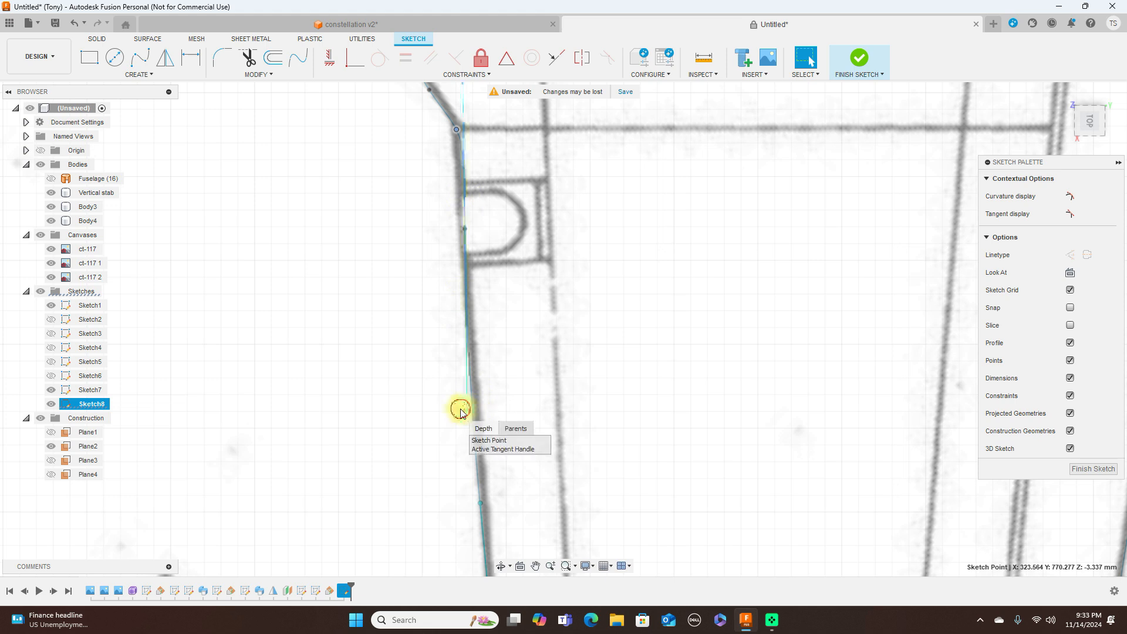
left_click(466, 411)
mouse_move(467, 412)
left_mouse_down()
mouse_move(484, 409)
mouse_move(480, 358)
mouse_move(463, 354)
mouse_move(473, 354)
left_mouse_up()
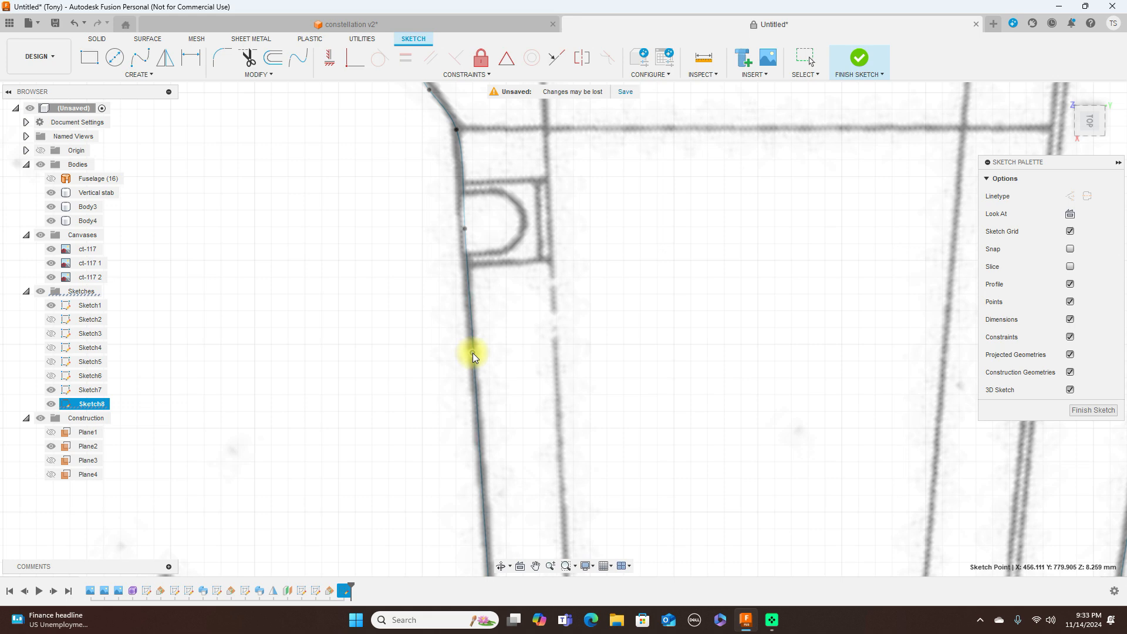
scroll(502, 224, "down", 2)
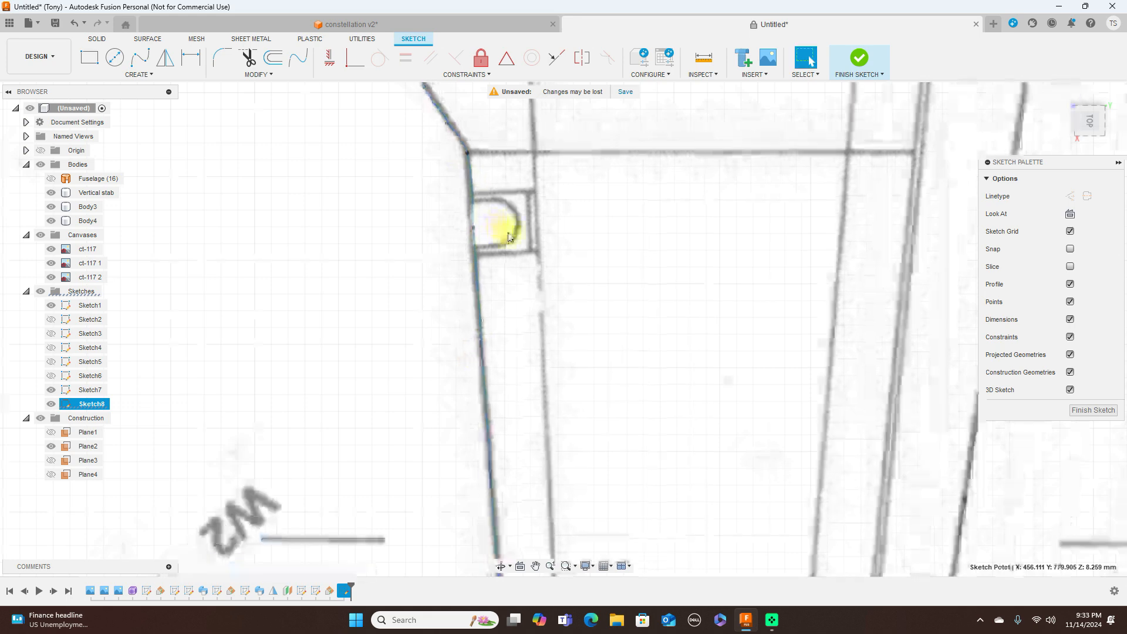
Step: Align the two leading-edge spline points inboard of the kink with the canvas, placing the one nearest the kink at about X 293, Y 752, Z -6 mm
scroll(506, 236, "down", 3)
middle_click_drag(287, 104, 291, 221)
left_click(456, 236)
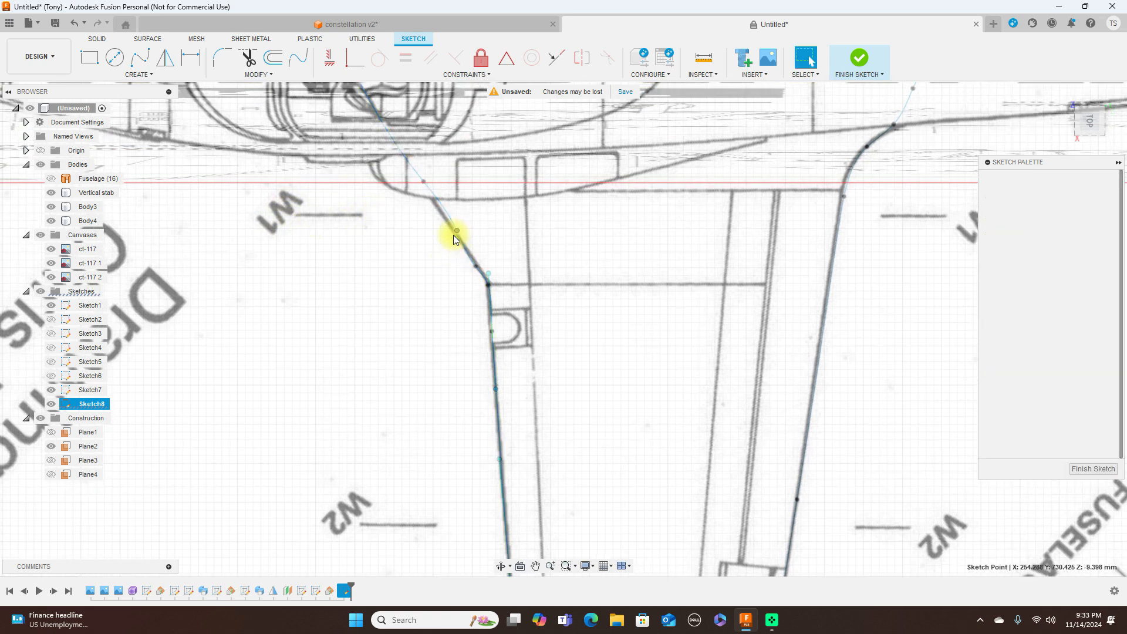
left_click_drag(448, 217, 440, 212)
scroll(480, 267, "up", 3)
left_click_drag(471, 267, 466, 256)
left_click(502, 375)
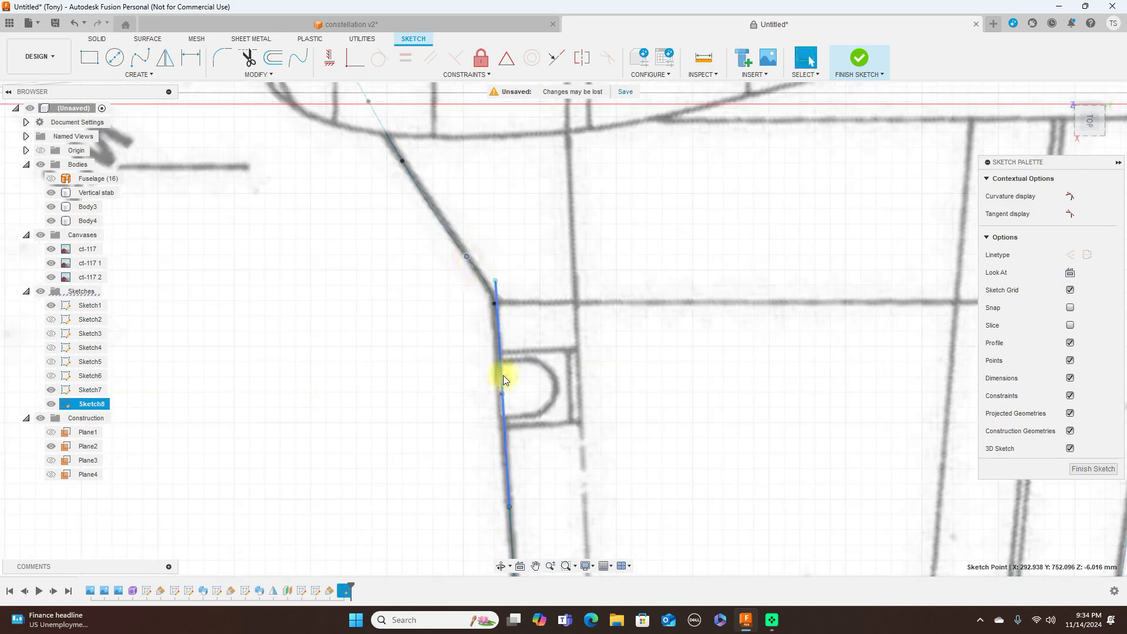
scroll(482, 273, "down", 3)
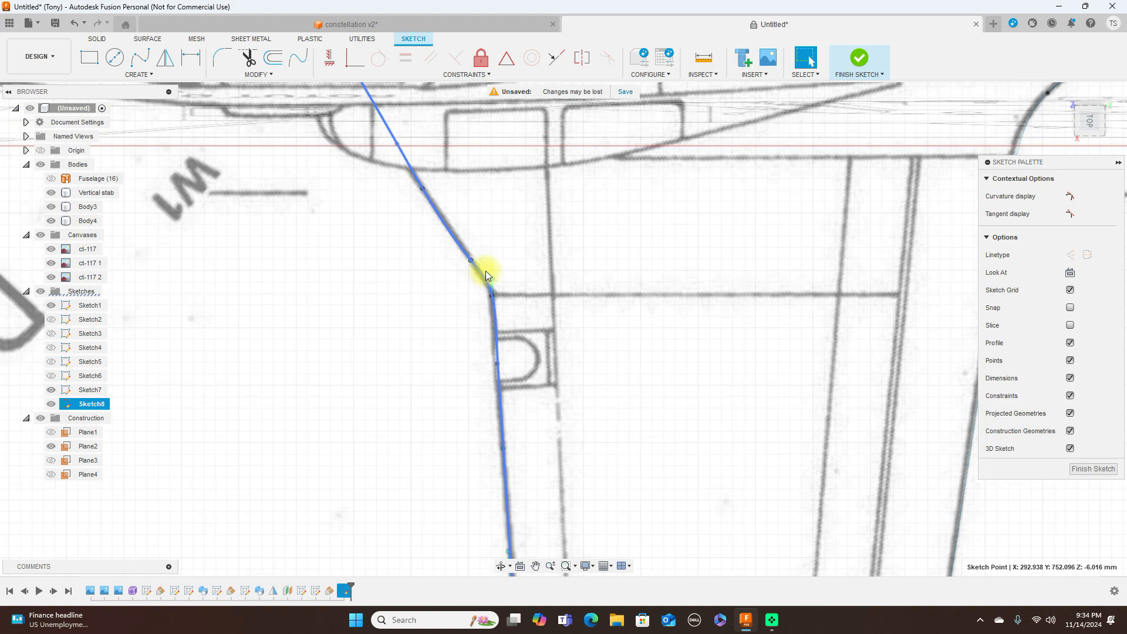
scroll(486, 275, "down", 2)
scroll(648, 320, "down", 3)
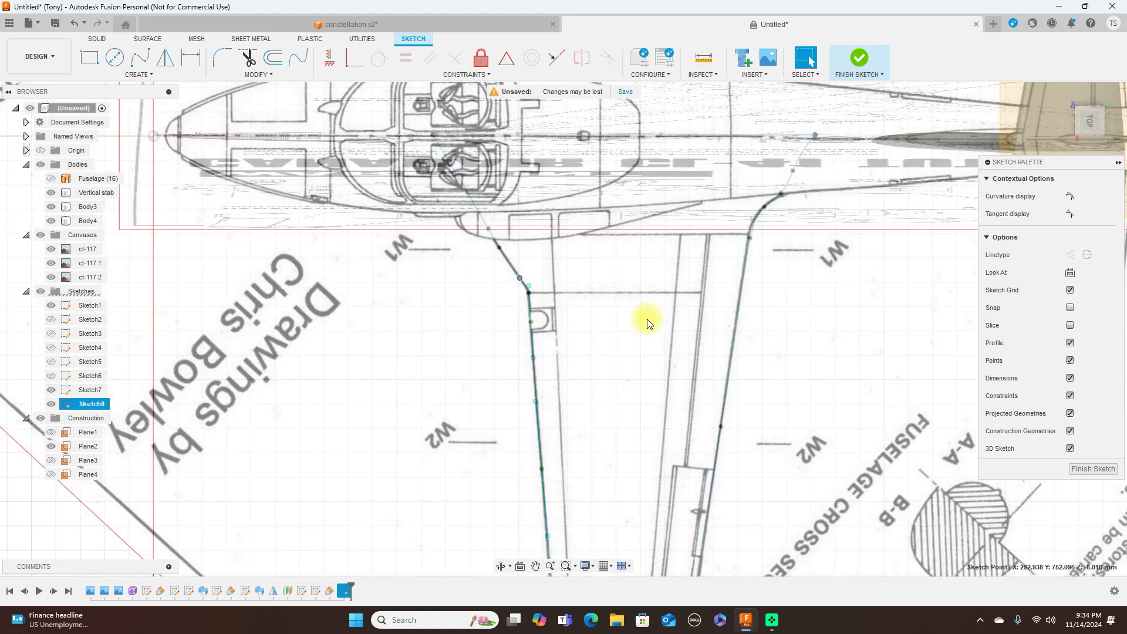
Step: Finish the sketch of the wing's leading and trailing edge outlines
left_click(857, 57)
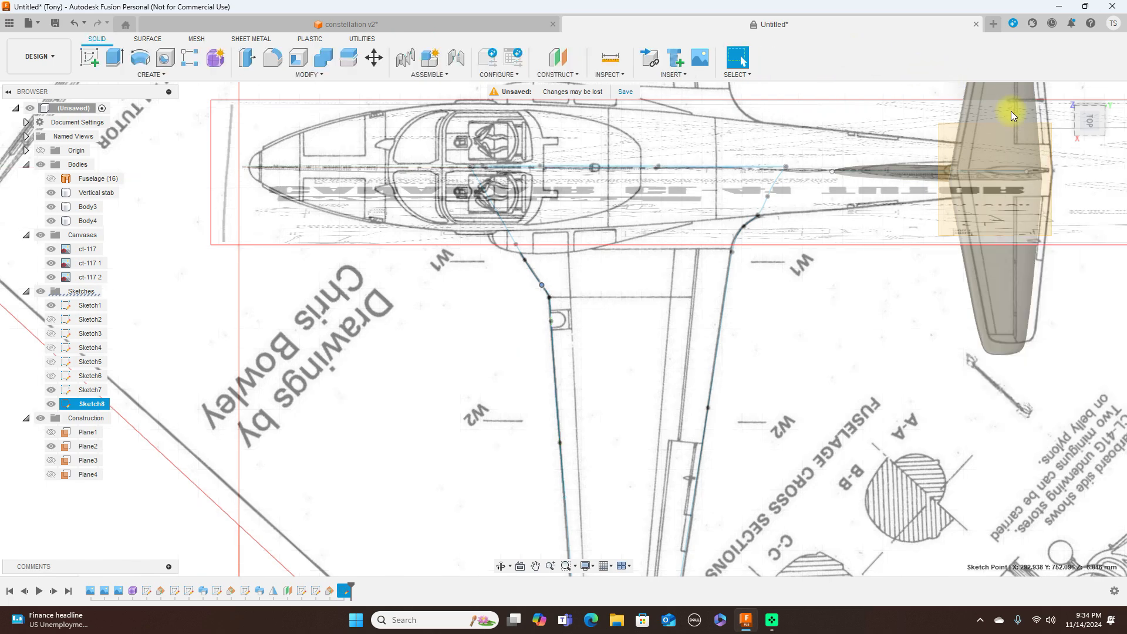
left_click(1081, 132)
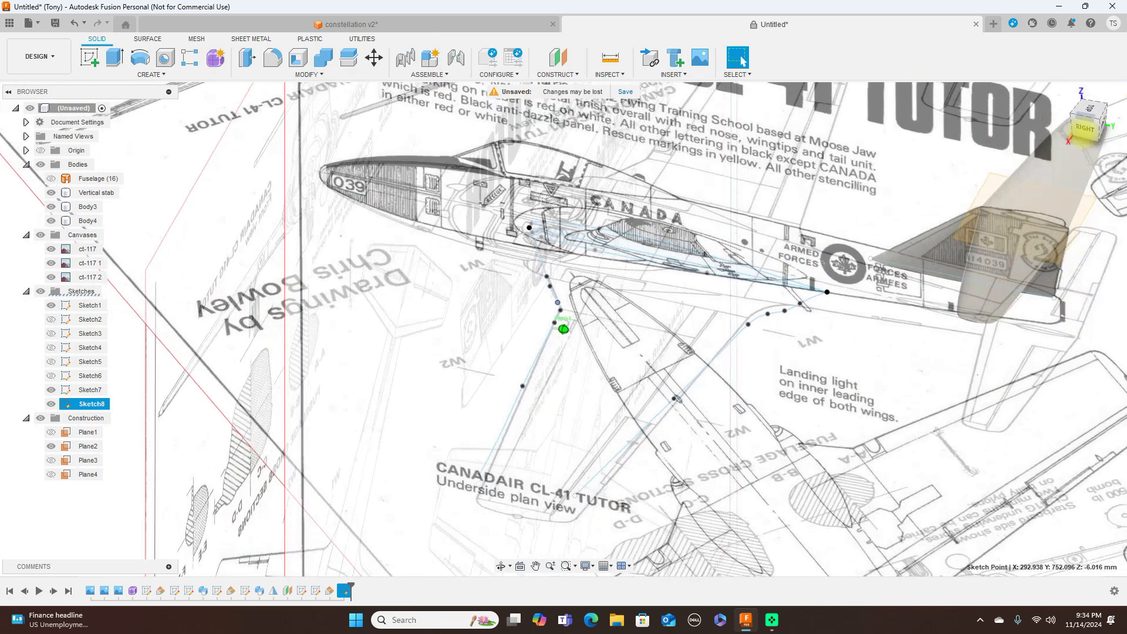
left_click(151, 74)
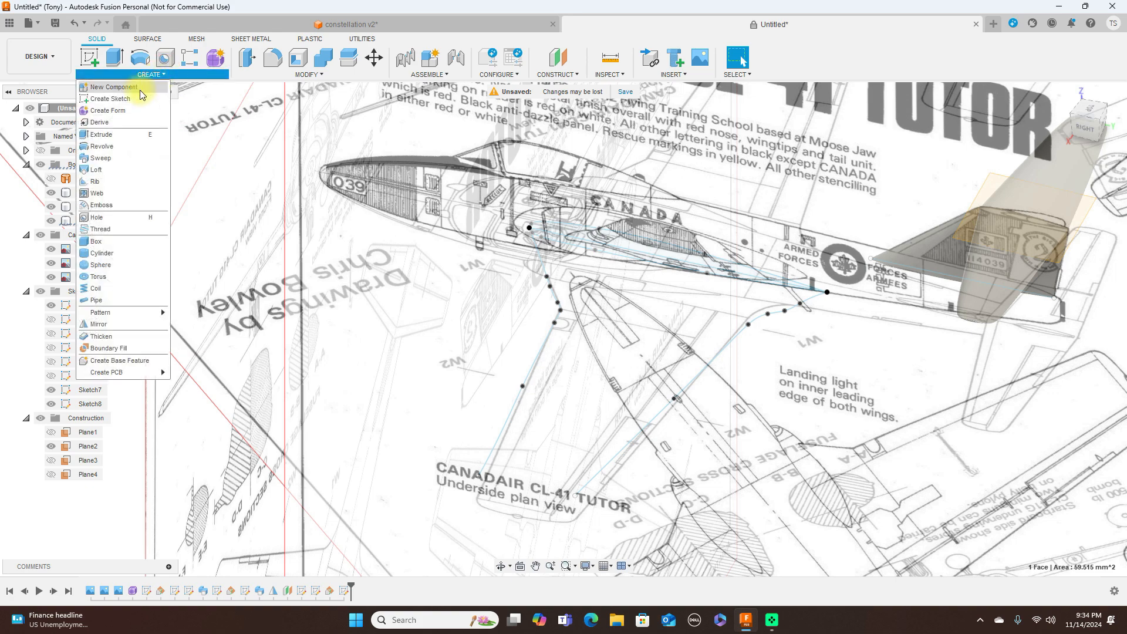
left_click(102, 158)
scroll(594, 230, "up", 2)
scroll(594, 230, "up", 2)
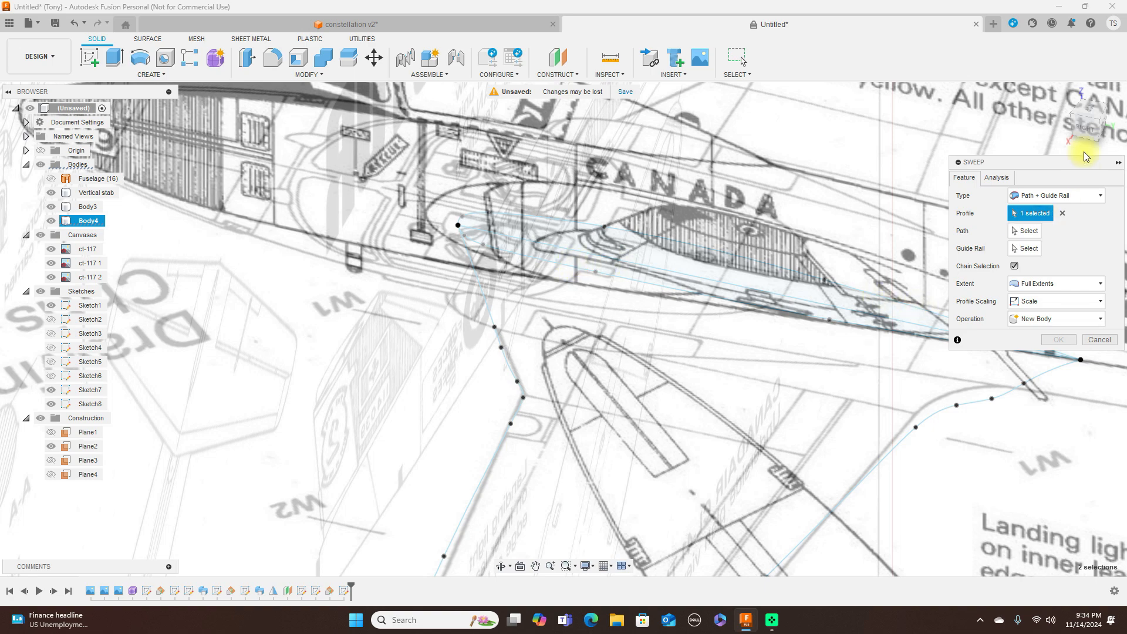
left_click(1084, 124)
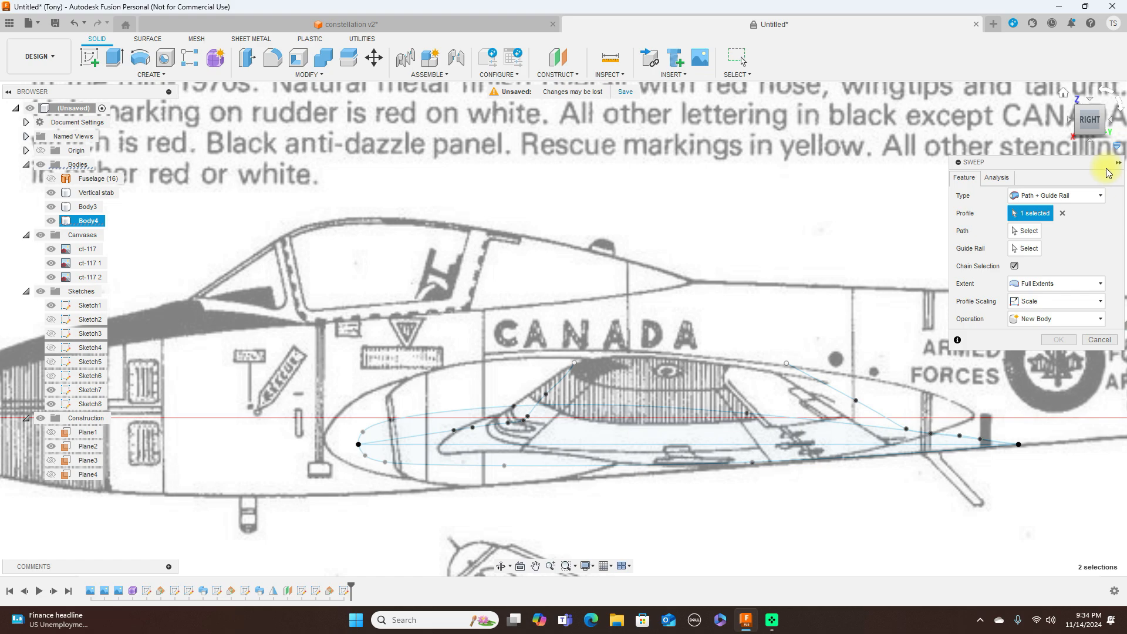
left_click_drag(1077, 127, 7, 139)
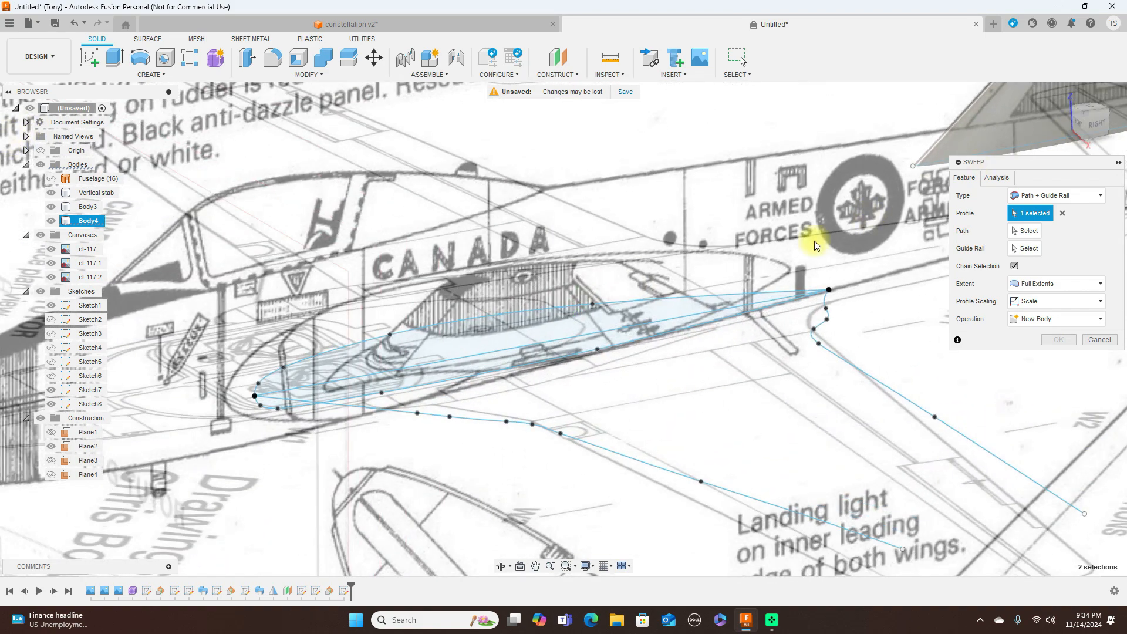
left_click(1096, 345)
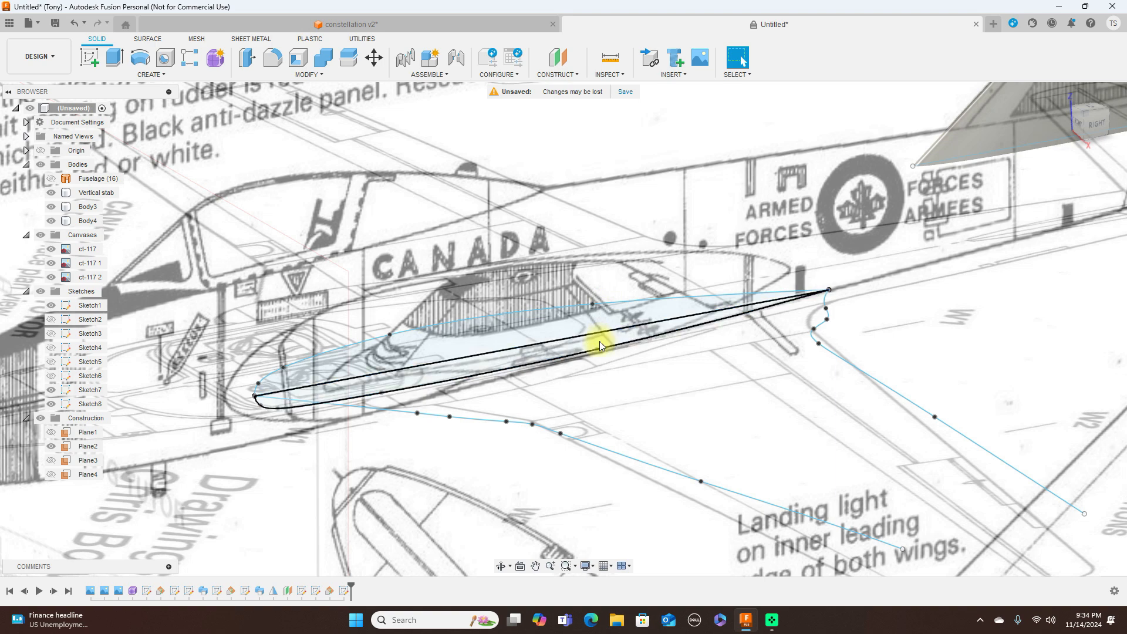
Step: Sweep both halves of the wing root airfoil along the leading edge line as a new body, using the trailing edge line as guide rail
left_click(156, 74)
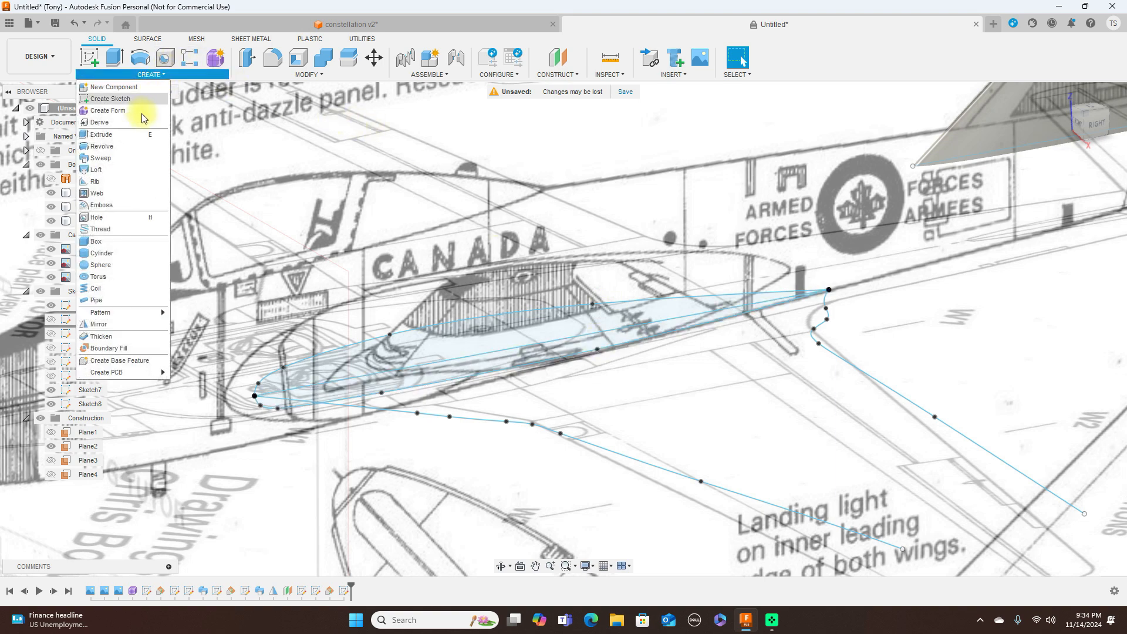
left_click(113, 159)
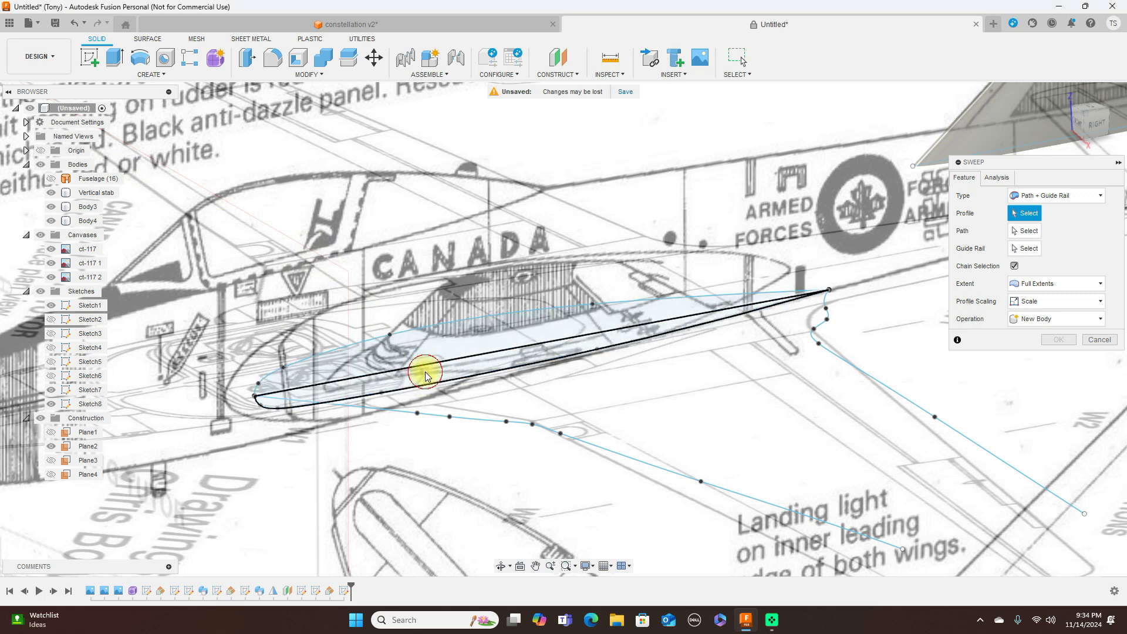
left_click(426, 370)
left_click(727, 317)
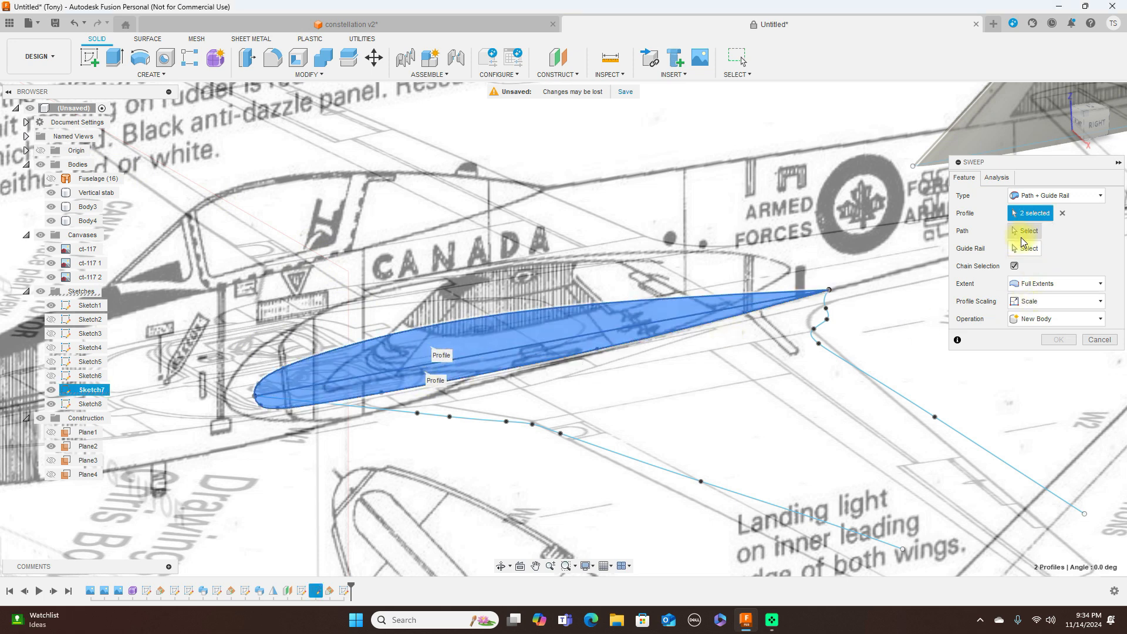
left_click(618, 452)
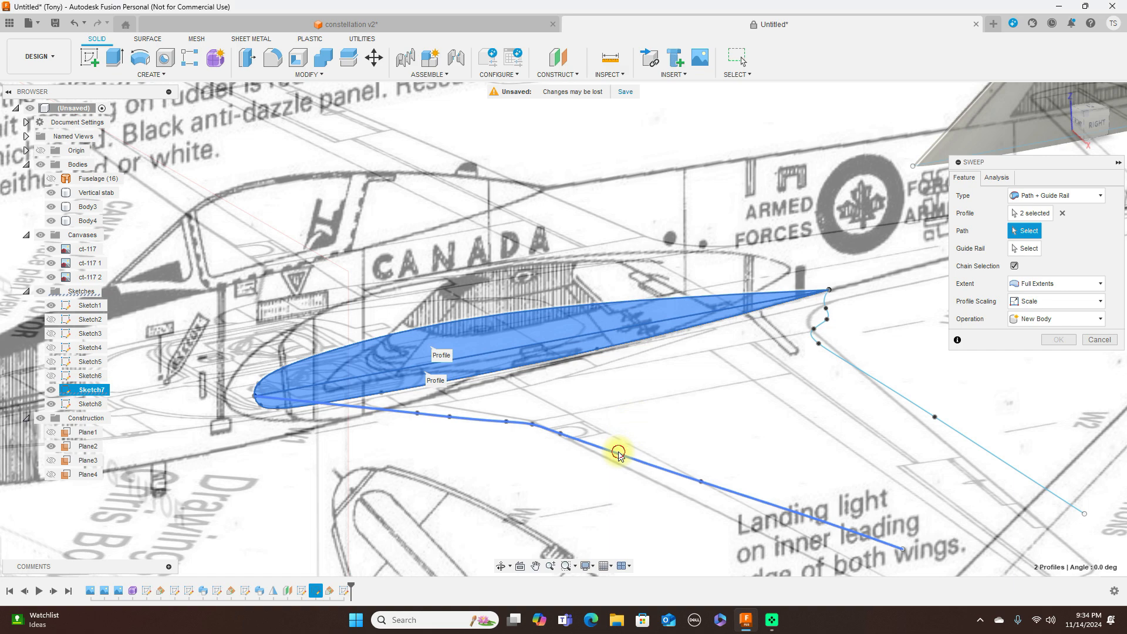
left_click(1028, 249)
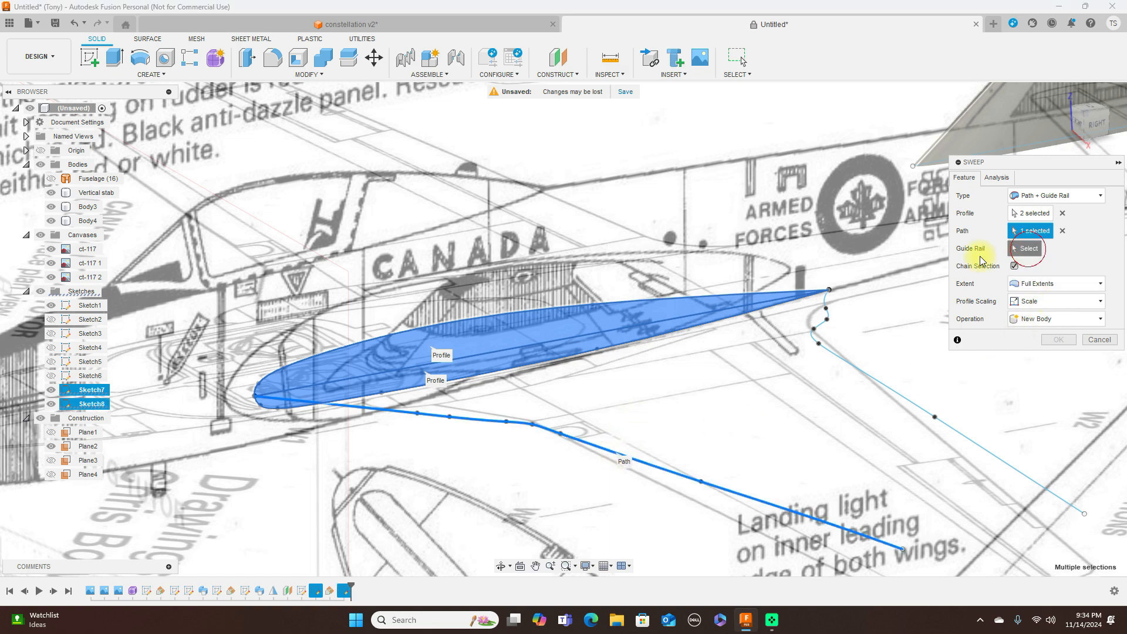
left_click(853, 362)
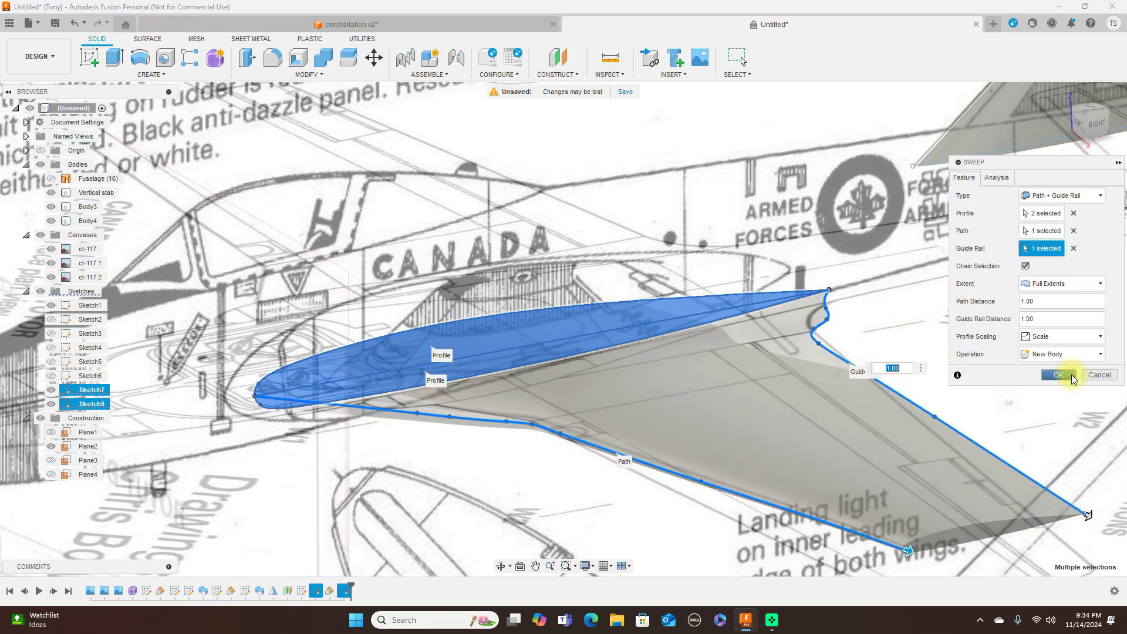
left_click(1065, 376)
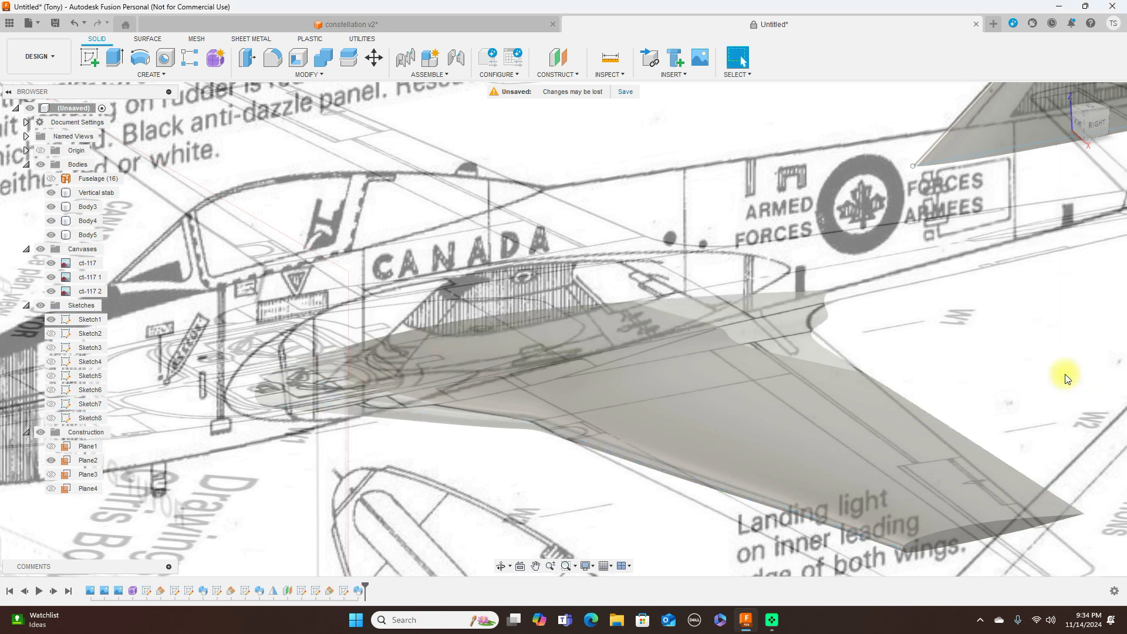
Step: Show the fuselage body and hide all the reference canvases
left_click(1099, 131)
left_click(1038, 118)
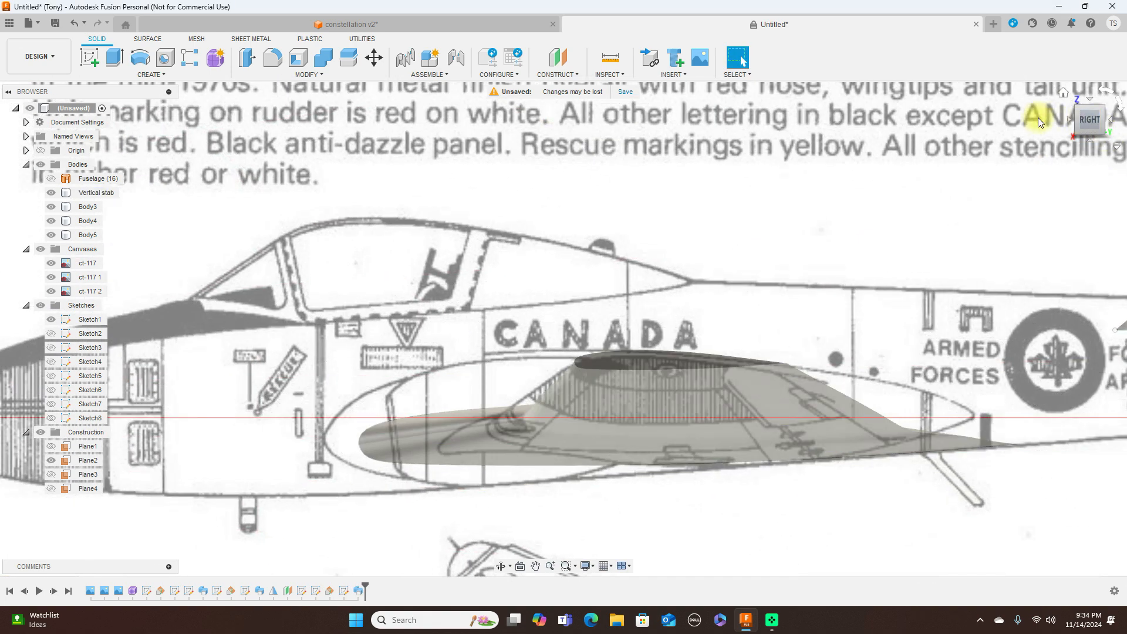
scroll(1028, 127, "down", 4)
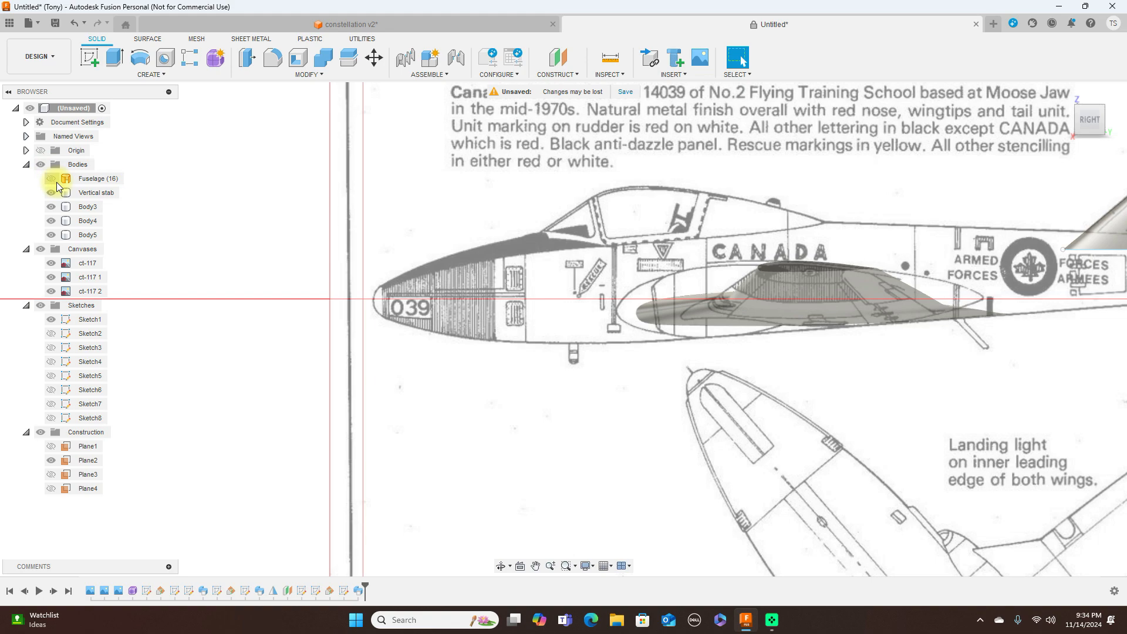
left_click(52, 179)
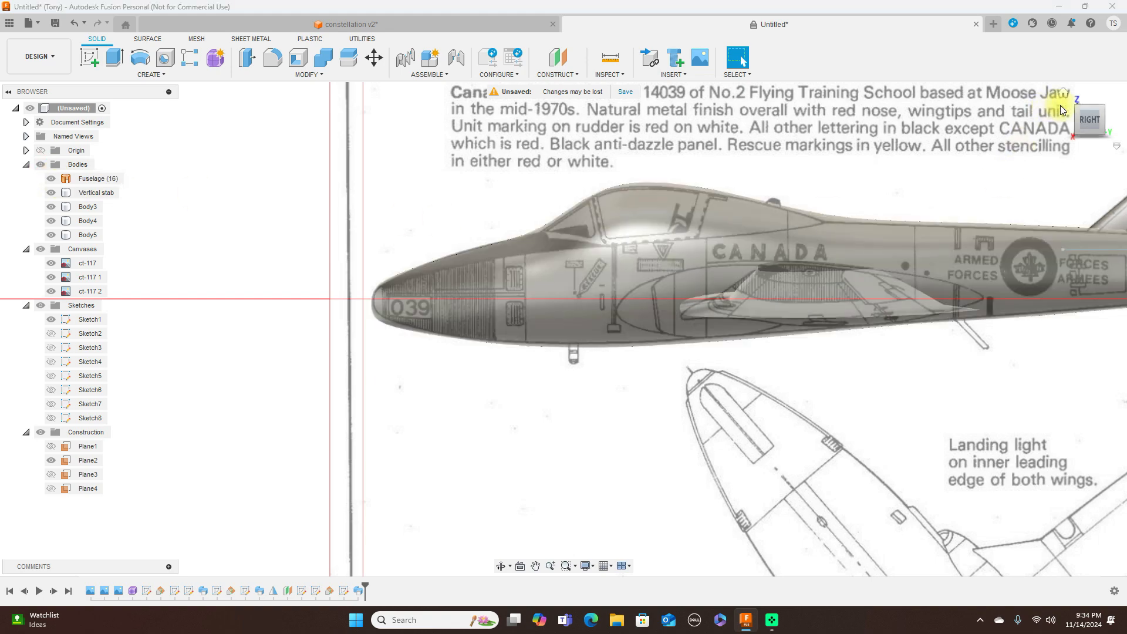
left_click(1082, 124)
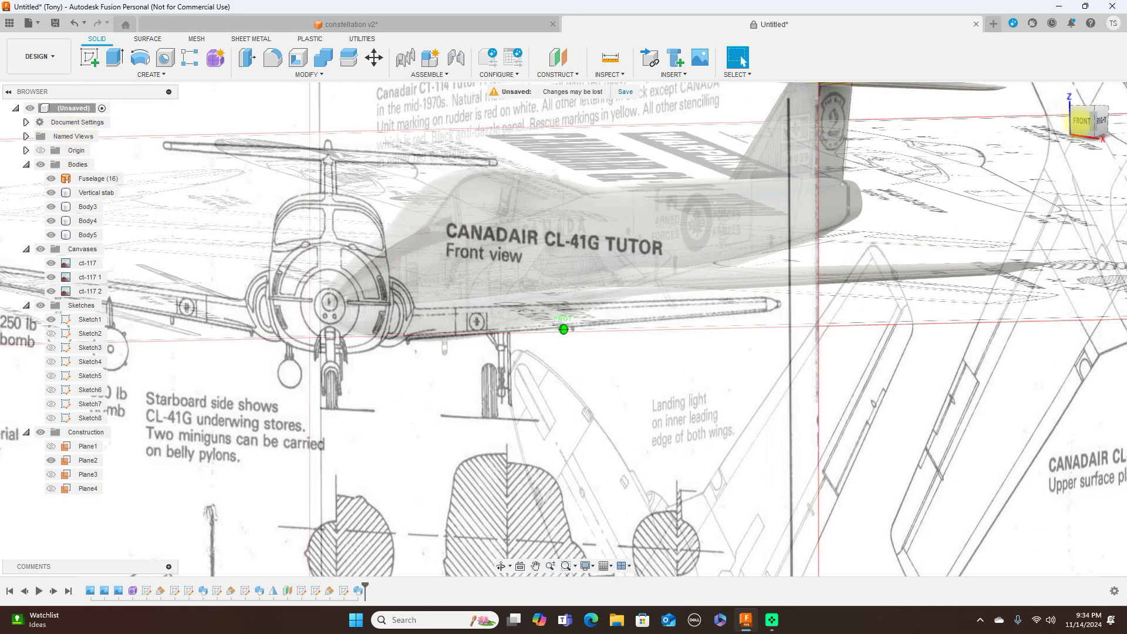
left_click(281, 202)
left_click(41, 249)
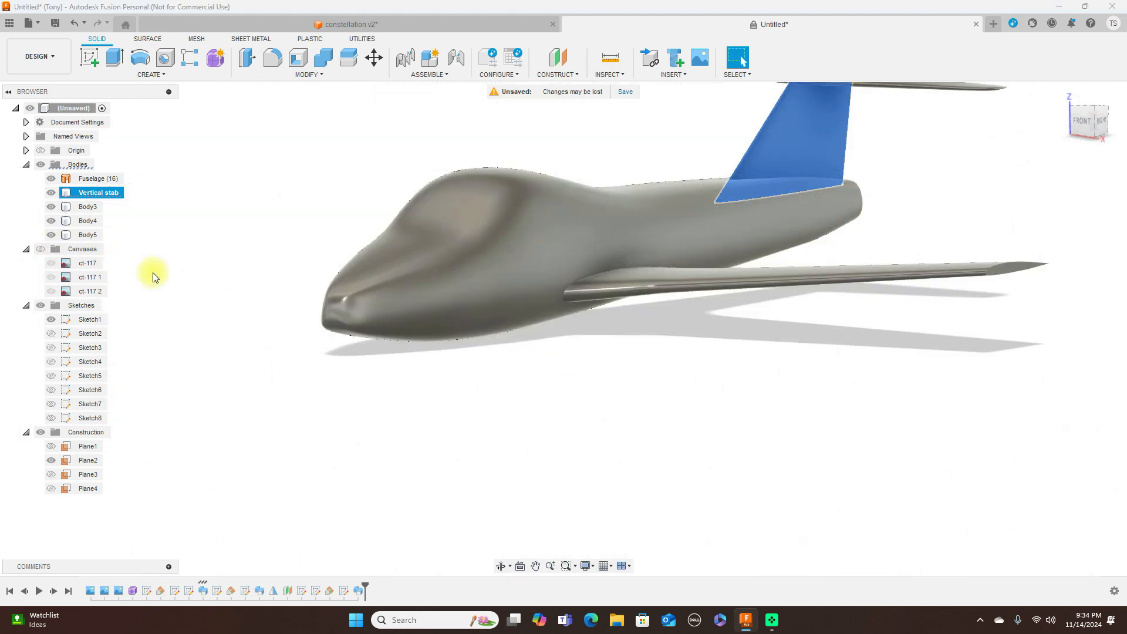
Step: Examine how the wing sits on the fuselage from the front and the side
left_click(948, 350)
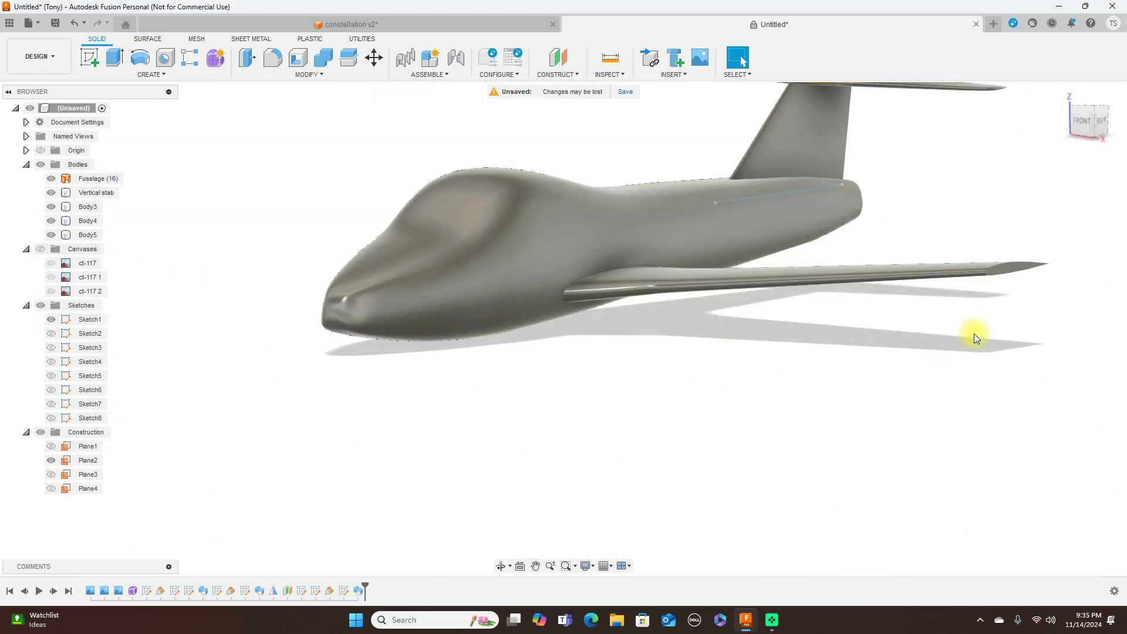
left_click_drag(978, 393, 928, 460)
key("Escape")
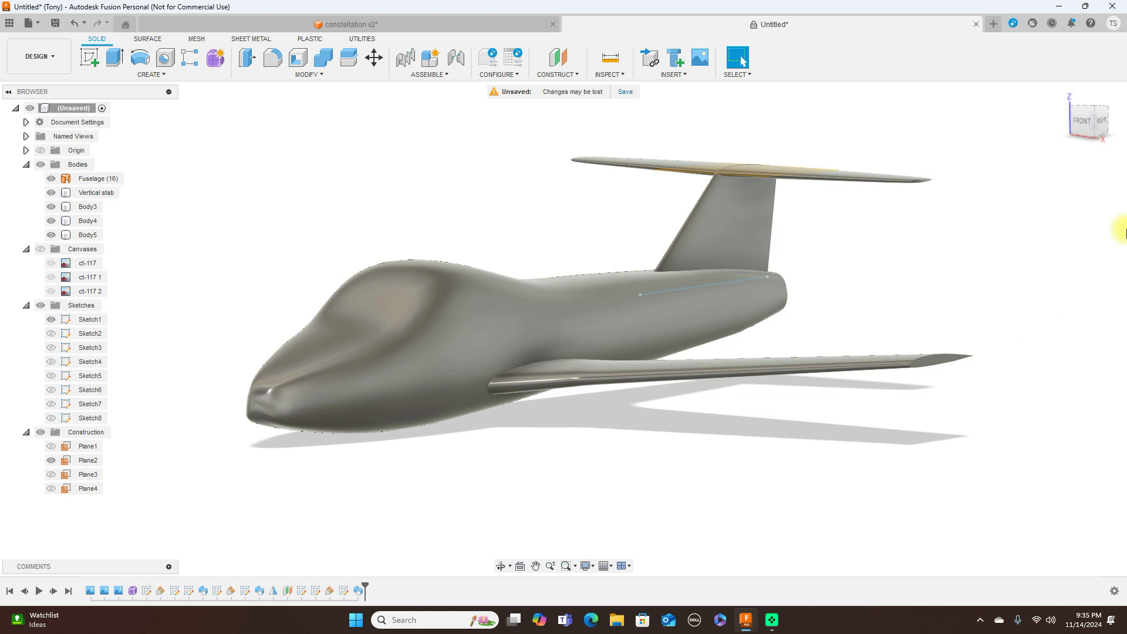
left_click_drag(1095, 124, 993, 122)
left_click(1096, 123)
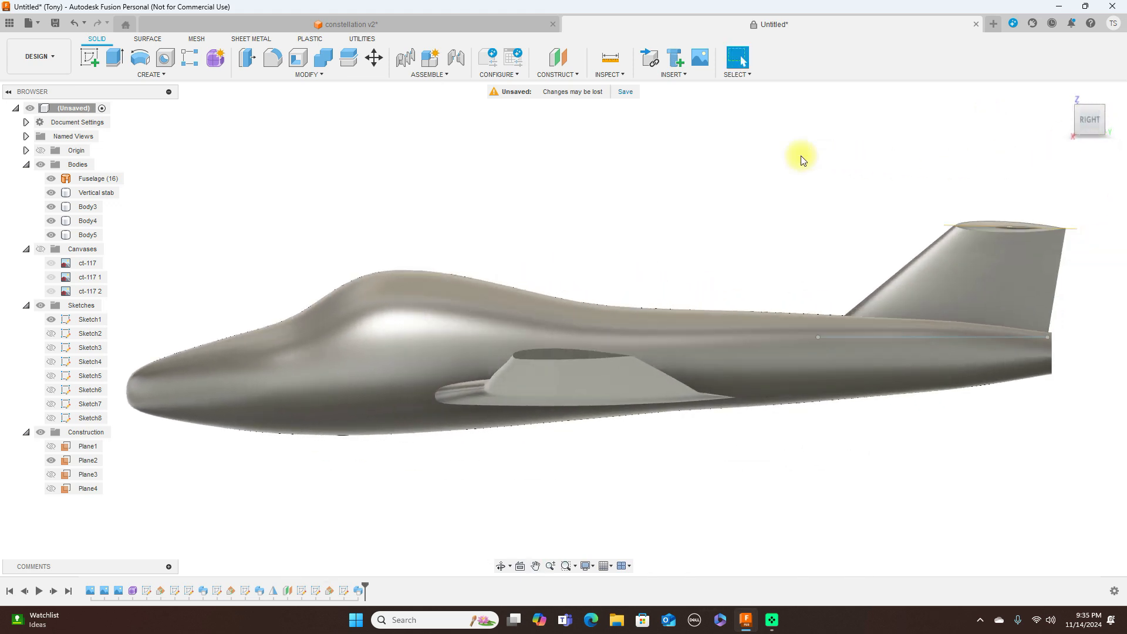
scroll(722, 165, "down", 2)
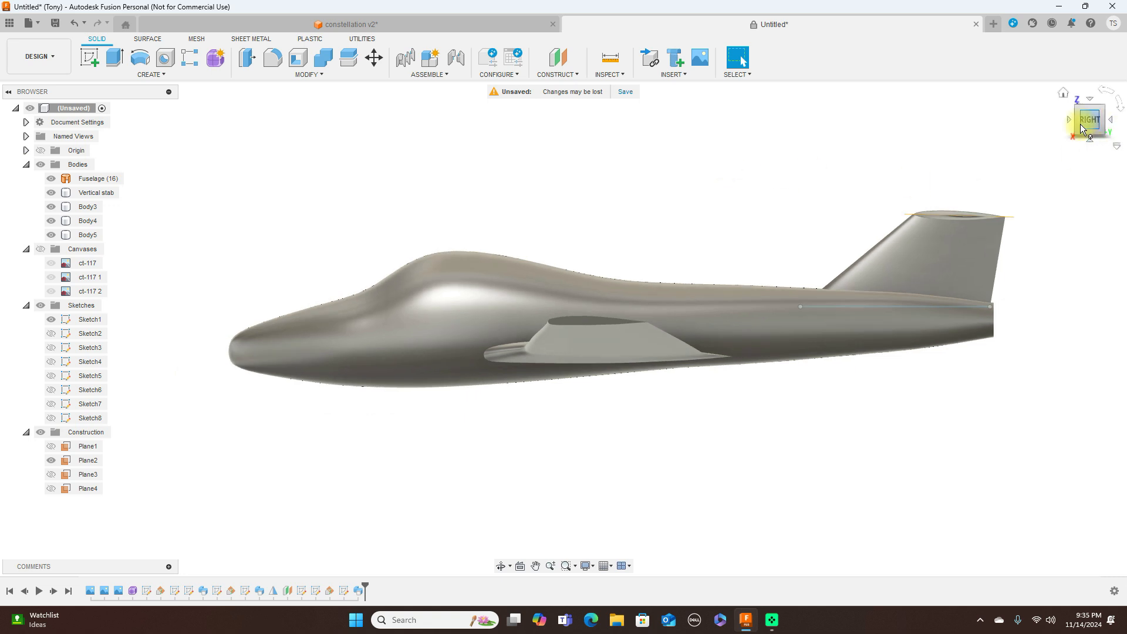
left_click_drag(1080, 124, 85, 127)
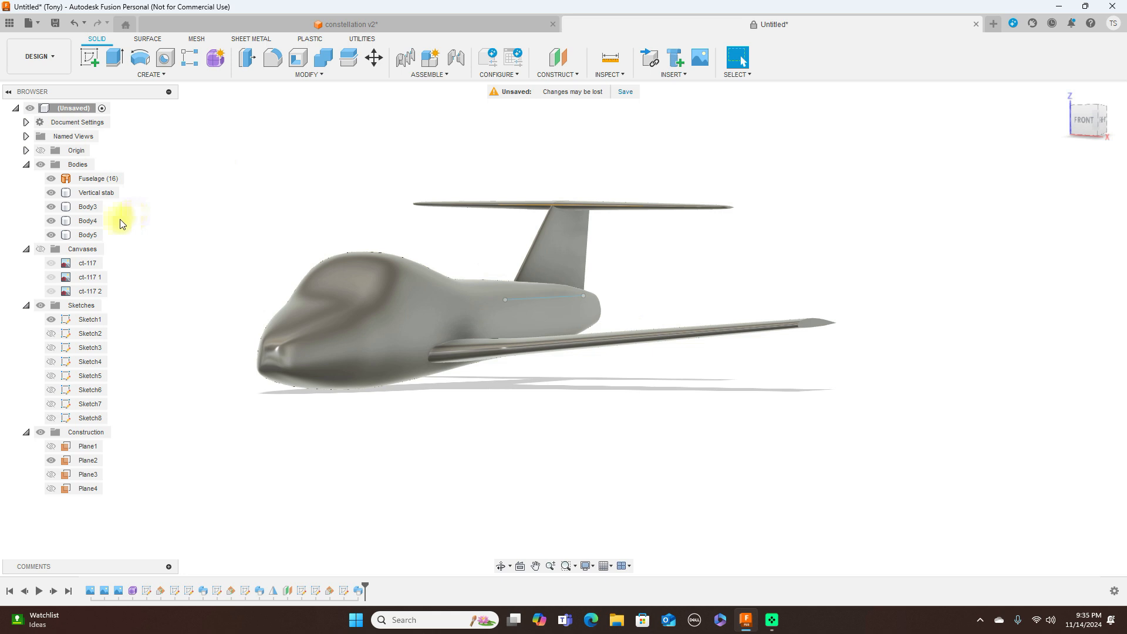
Step: Rename the swept wing body as "left wing"
double_click(89, 234)
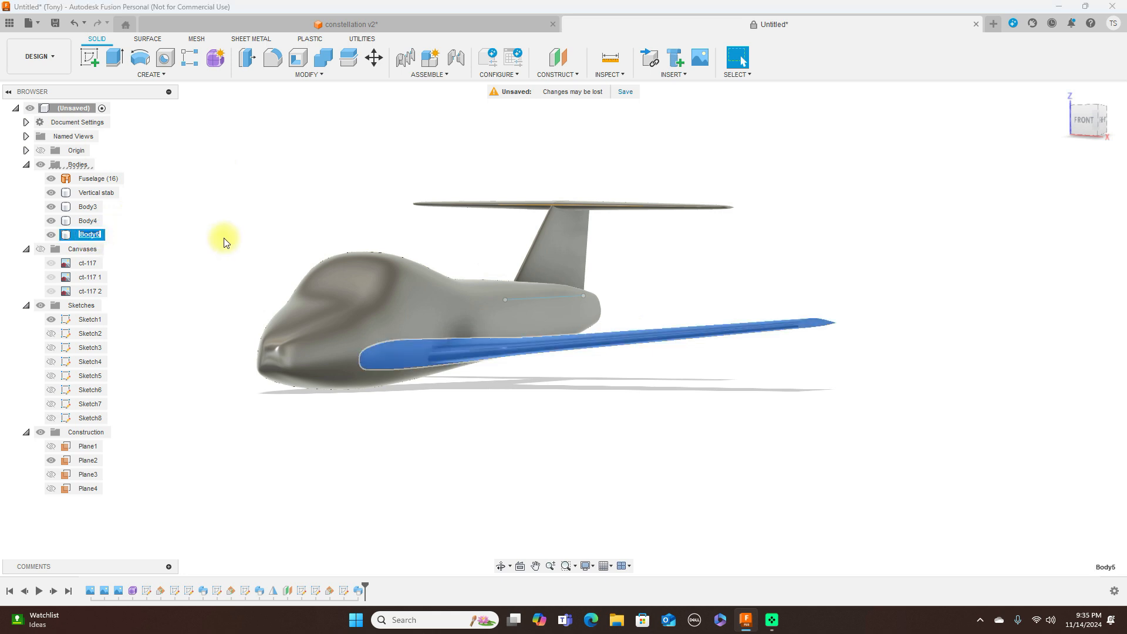
key("BackSpace")
type("l")
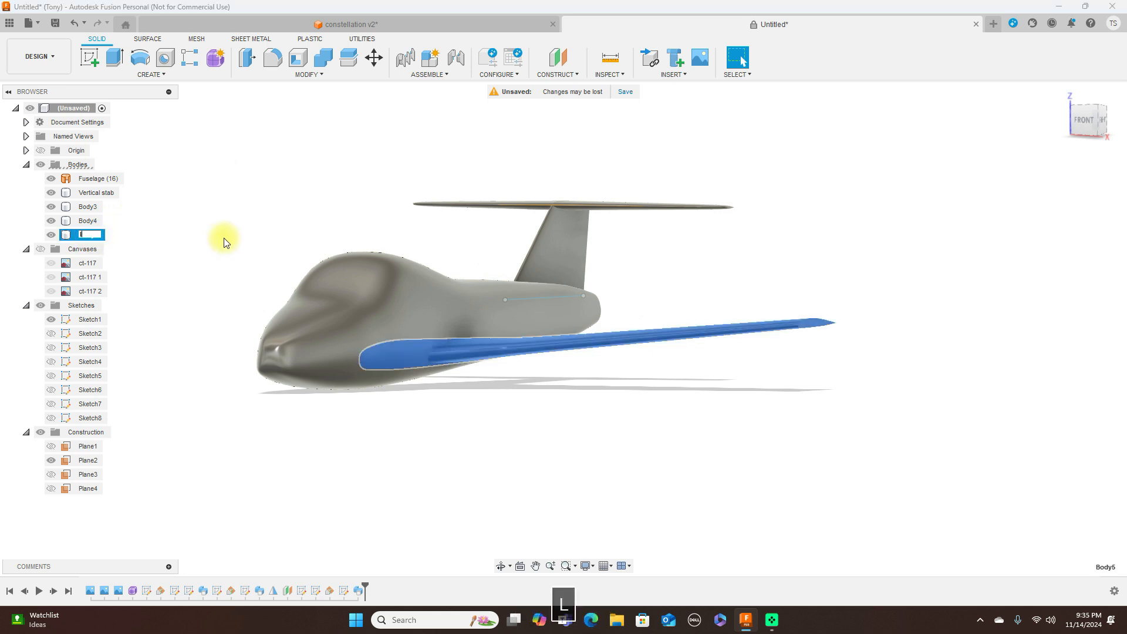
type("eft wing")
key("Return")
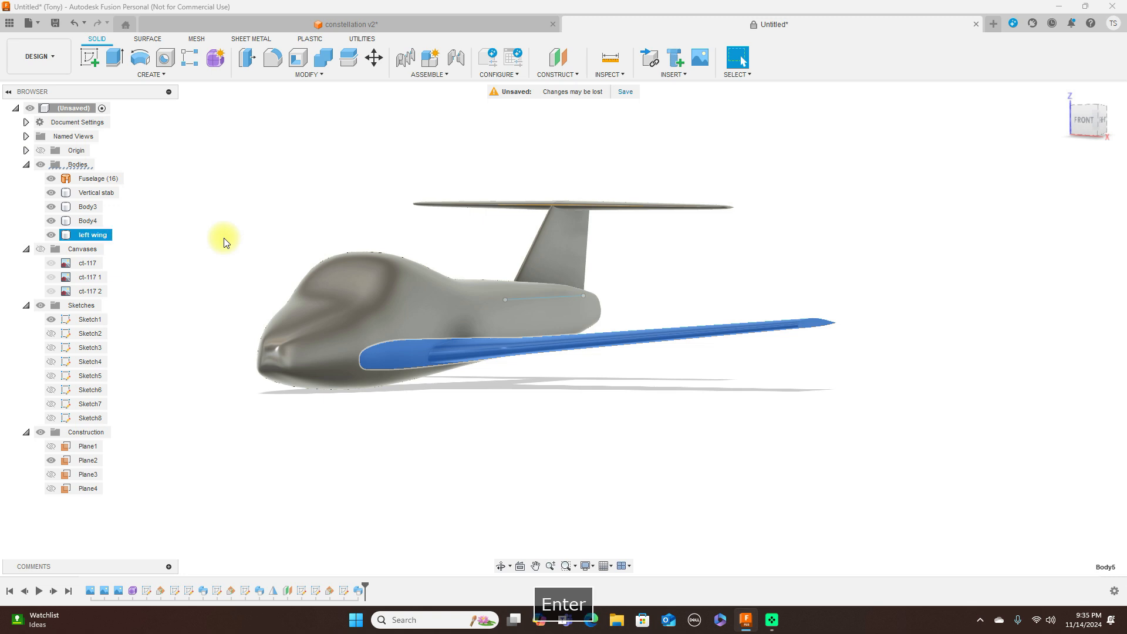
left_click(226, 240)
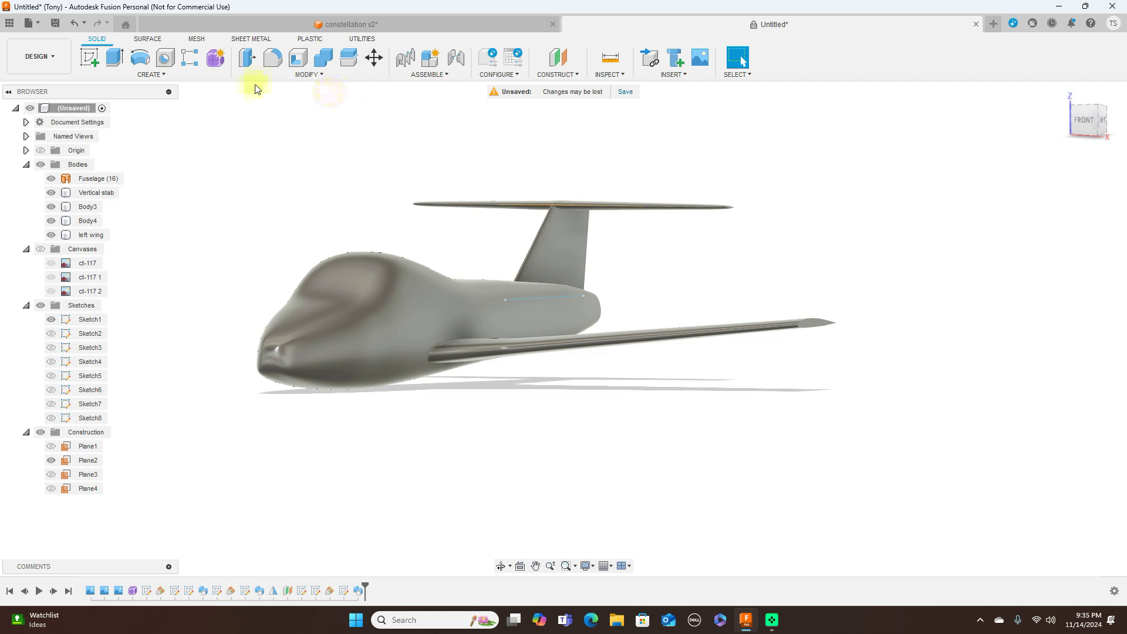
Step: Mirror the left wing body across the vertical origin plane along the fuselage centreline, creating a new body
left_click(165, 77)
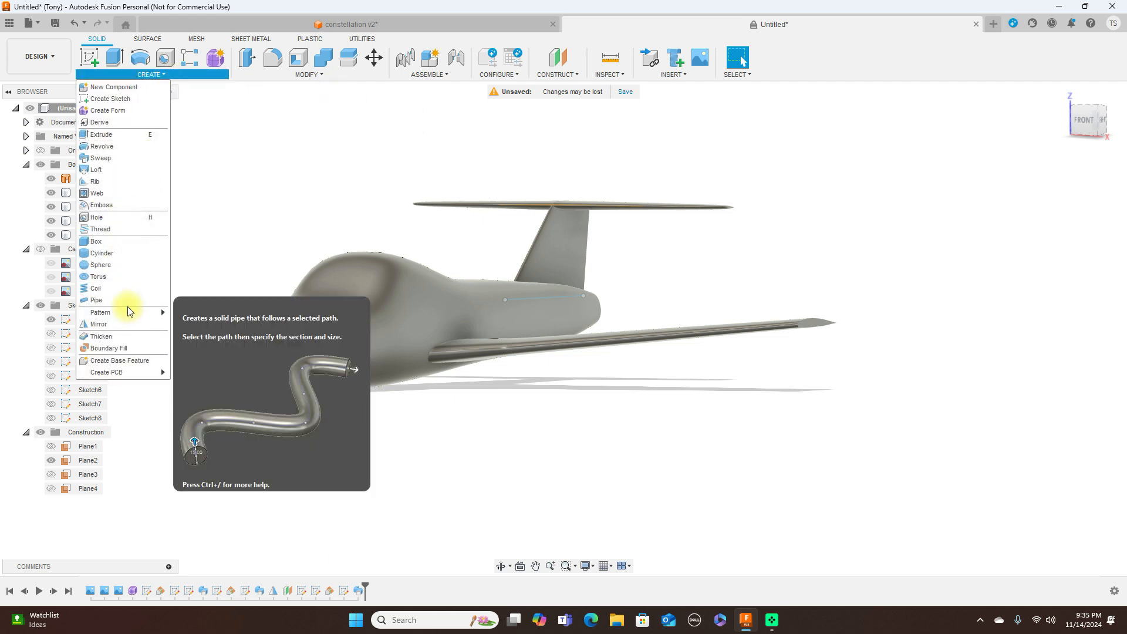
left_click(564, 336)
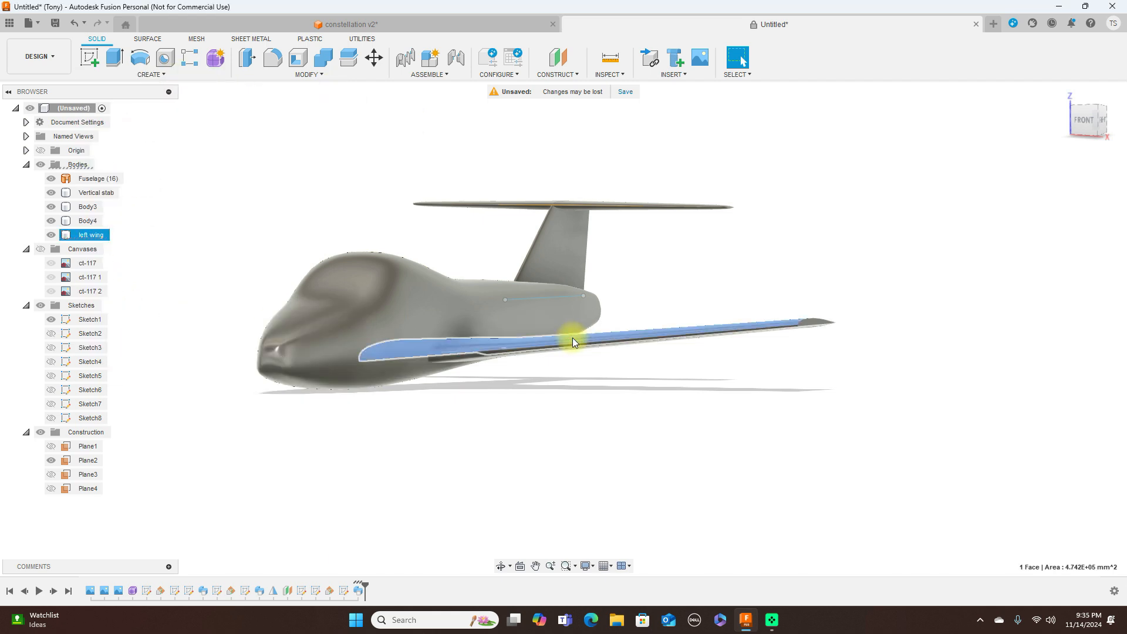
left_click(170, 79)
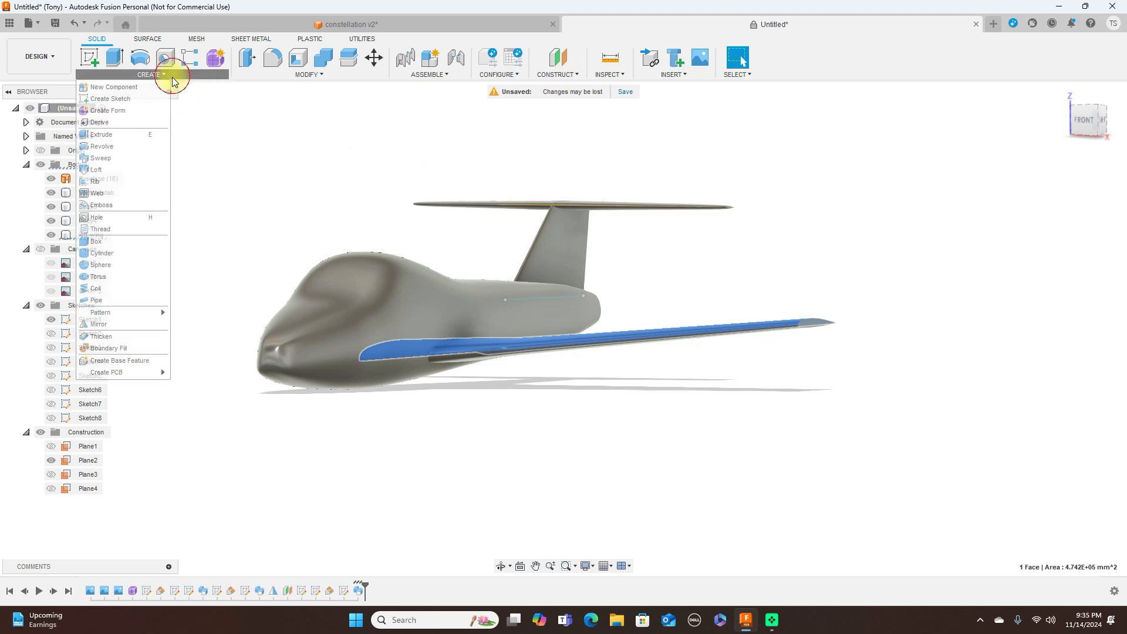
left_click(126, 323)
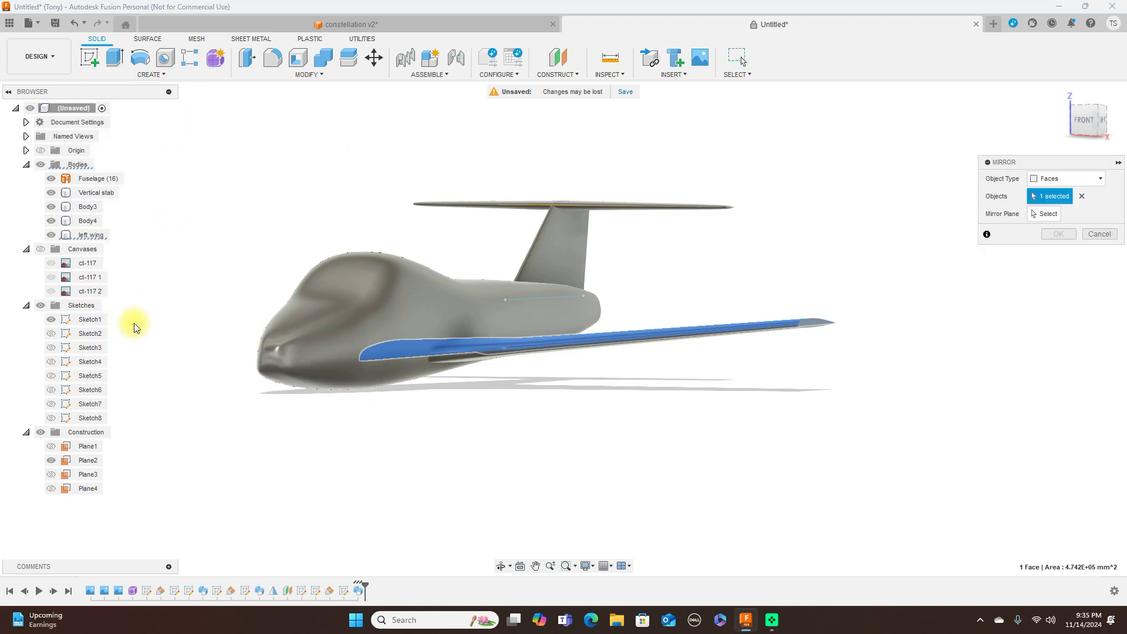
left_click(1101, 180)
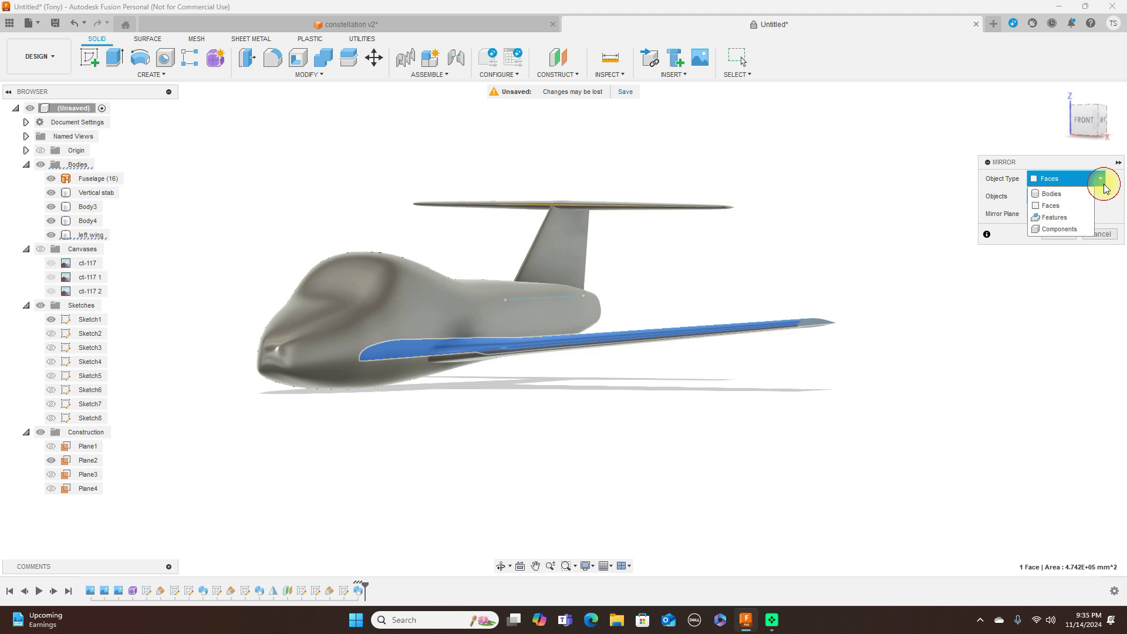
left_click(1051, 194)
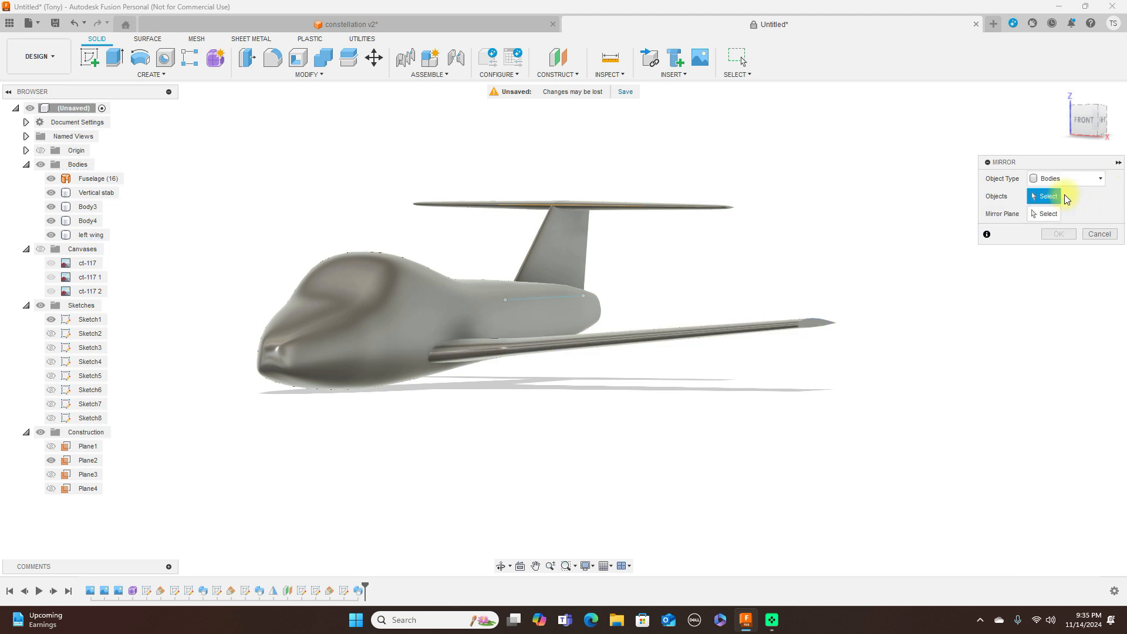
left_click(586, 342)
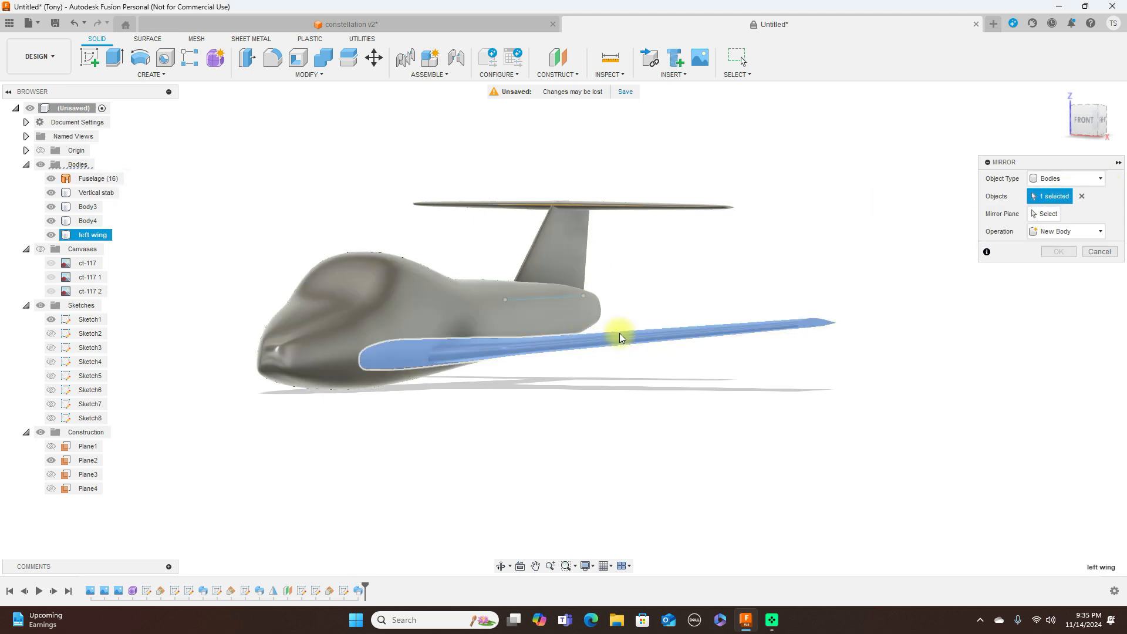
left_click(1049, 213)
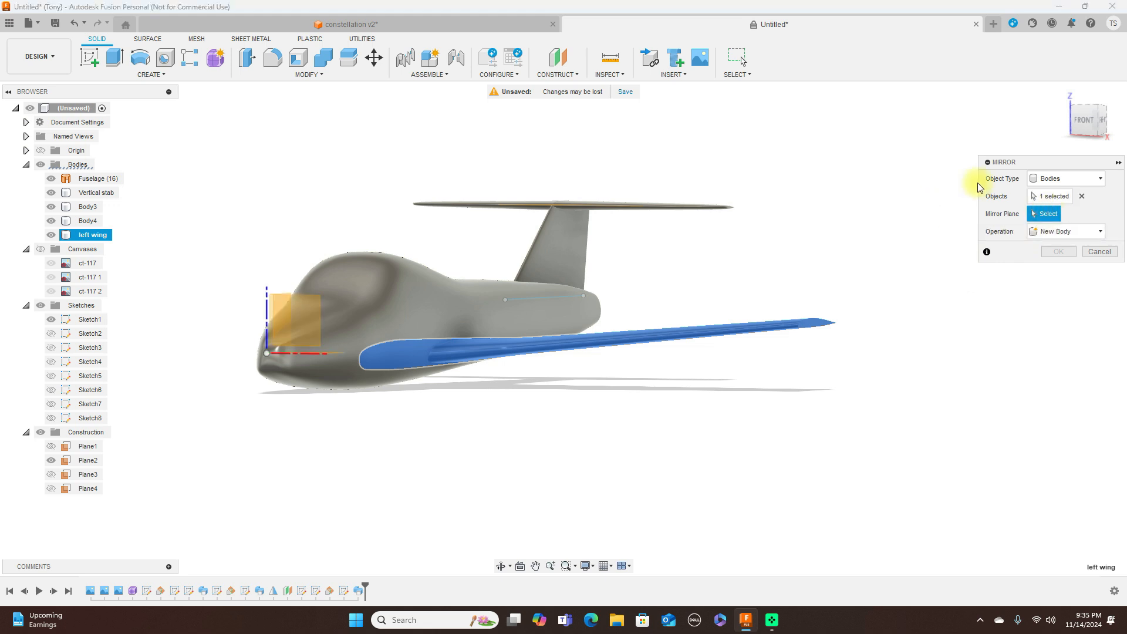
left_click(1096, 122)
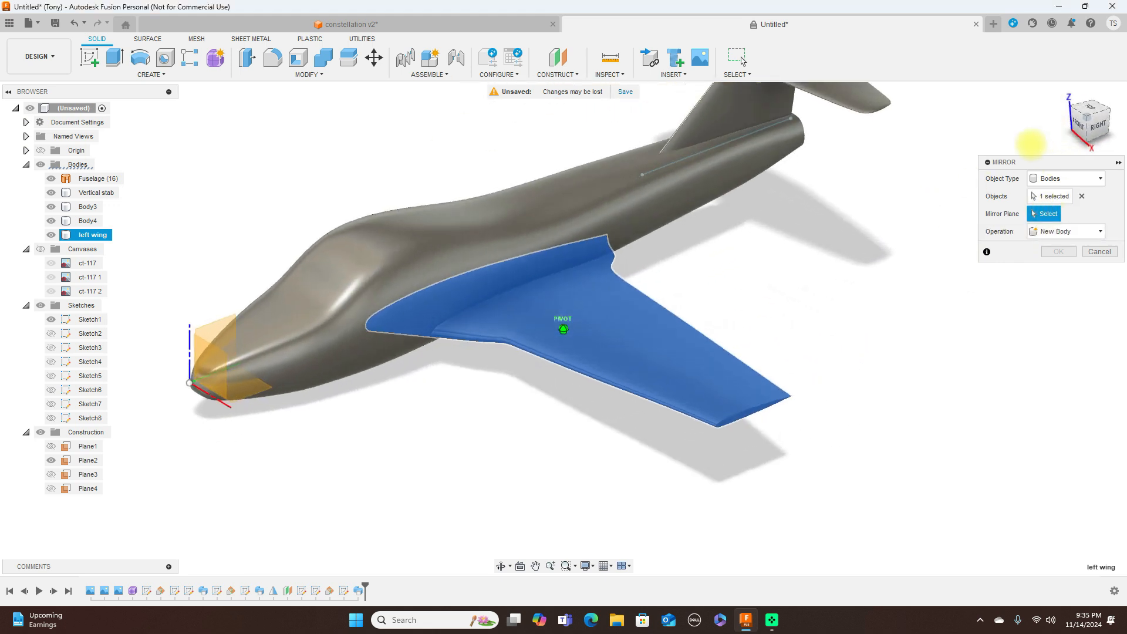
left_click(219, 316)
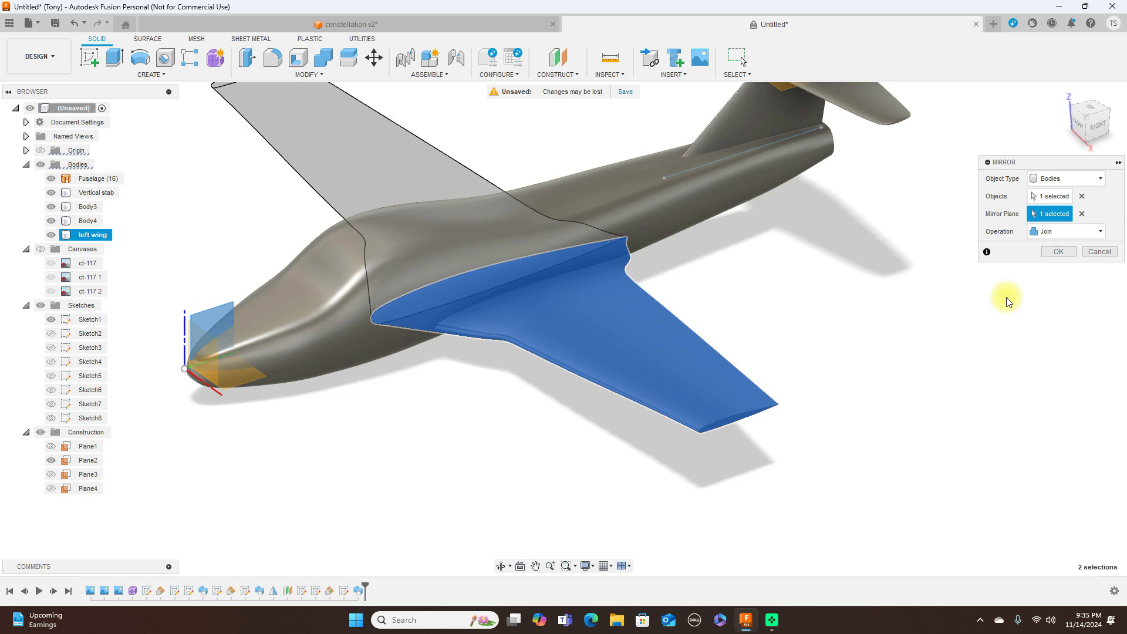
left_click(1085, 231)
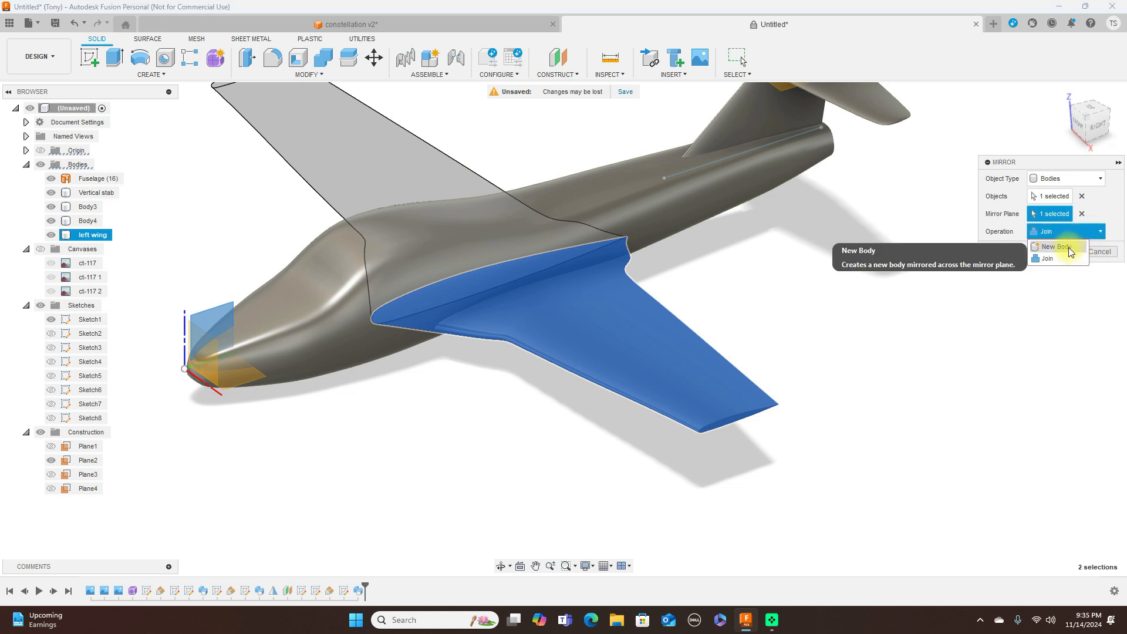
left_click(1075, 247)
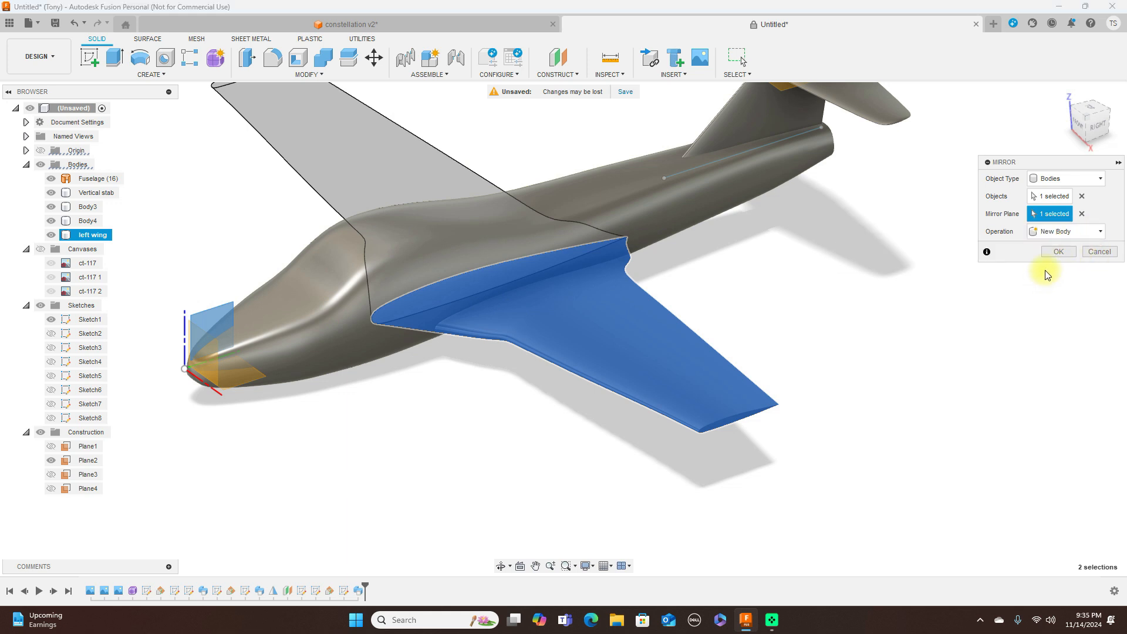
left_click(1056, 252)
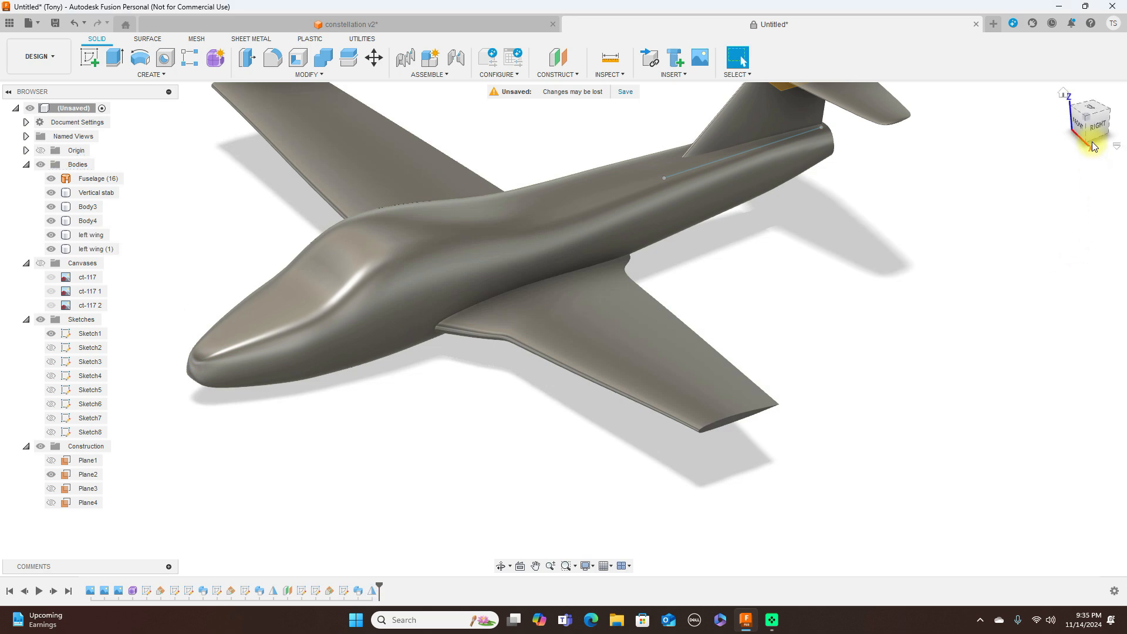
Step: Hide all construction planes and all sketches
mouse_move(1089, 139)
left_mouse_down()
mouse_move(25, 110)
mouse_move(83, 119)
mouse_move(224, 111)
mouse_move(30, 141)
mouse_move(1009, 101)
mouse_move(1006, 91)
mouse_move(1074, 106)
left_mouse_up()
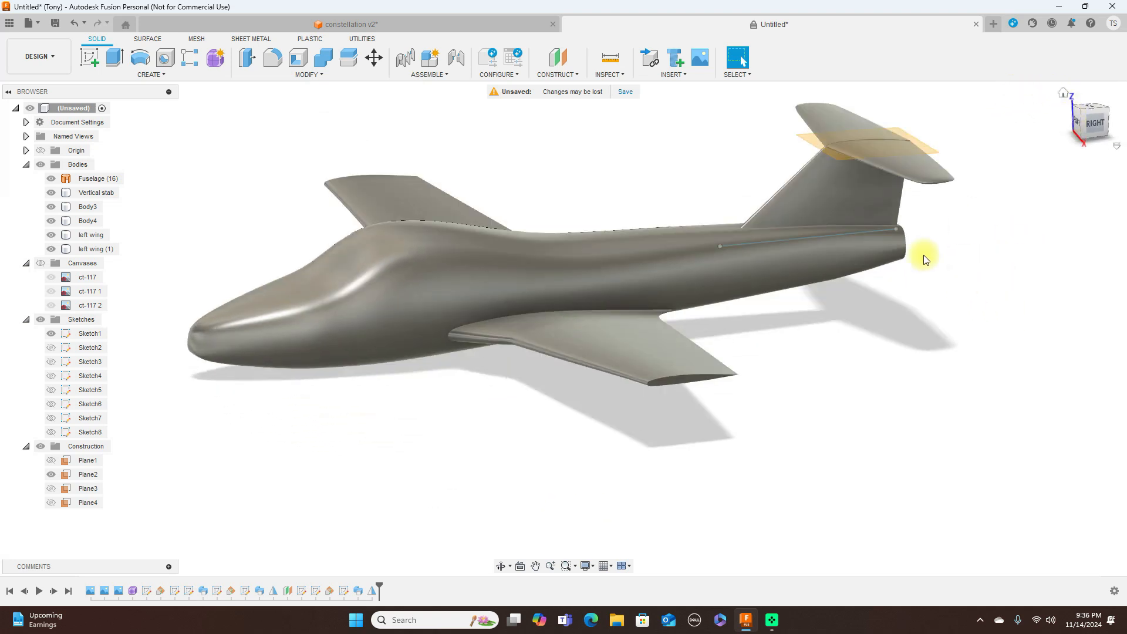
left_click(39, 446)
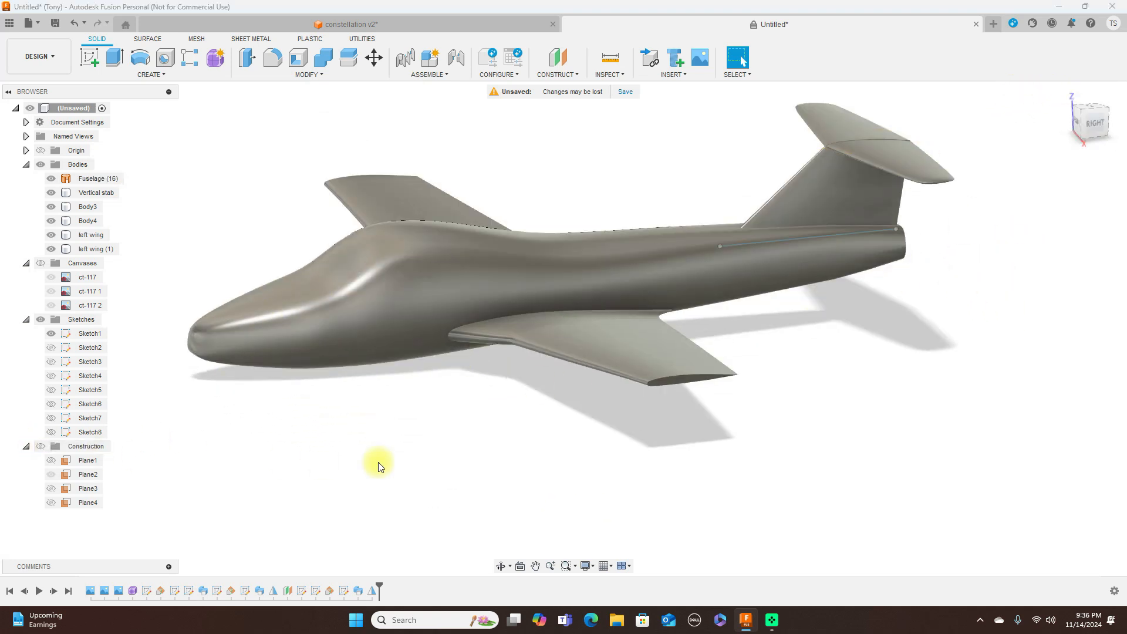
left_click(42, 321)
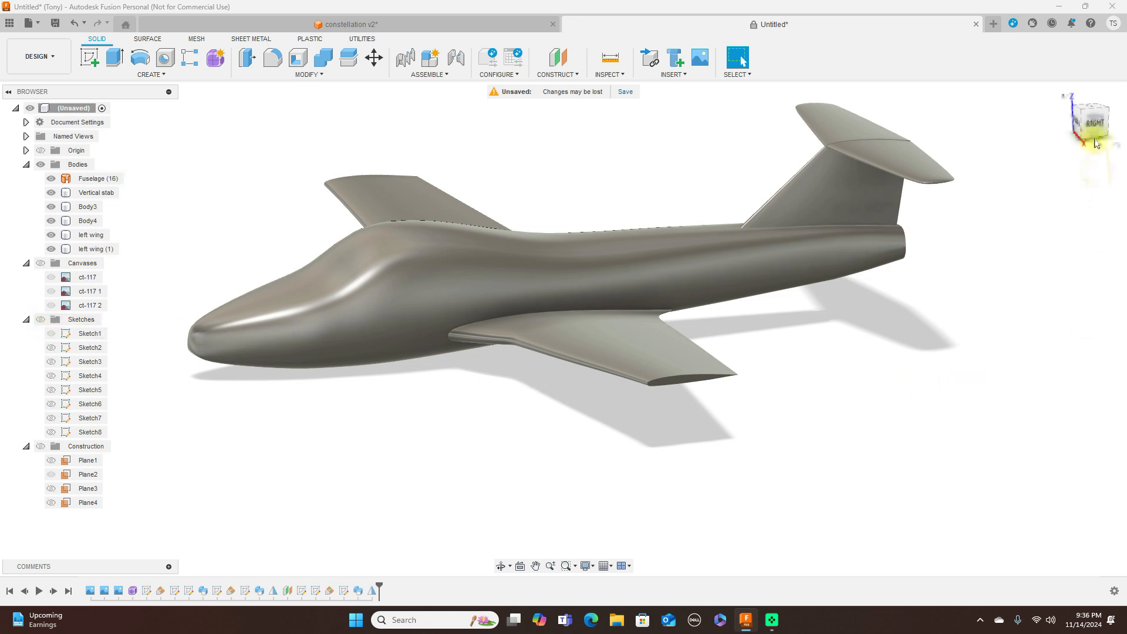
Step: Show the reference canvases and compare both wings with the drawings from the front and right side
left_click(1095, 126)
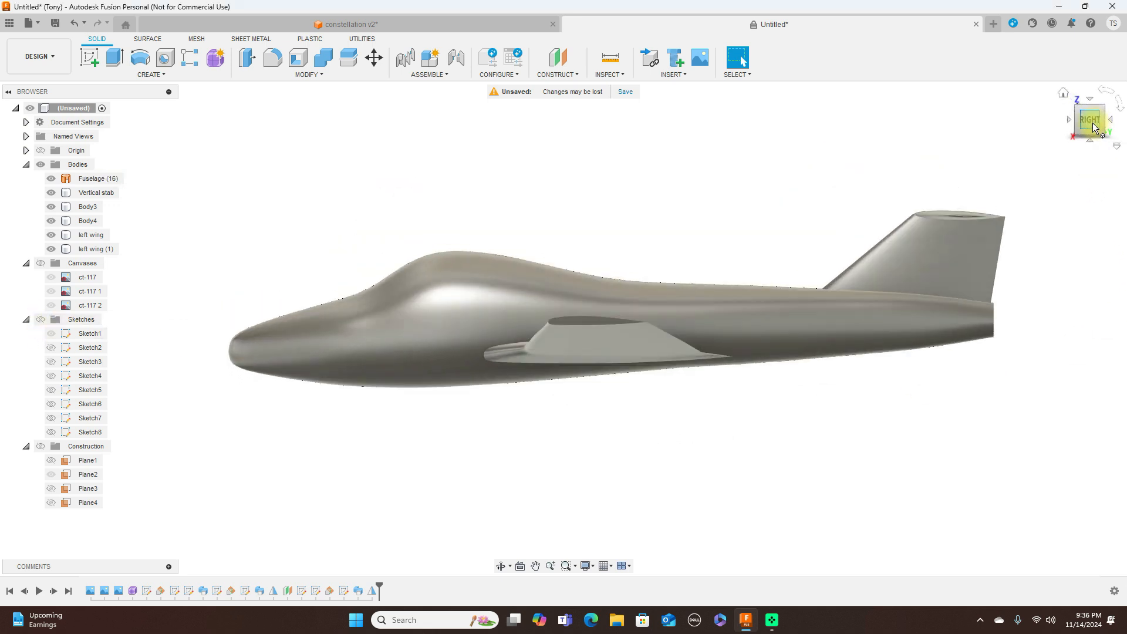
left_click(1069, 122)
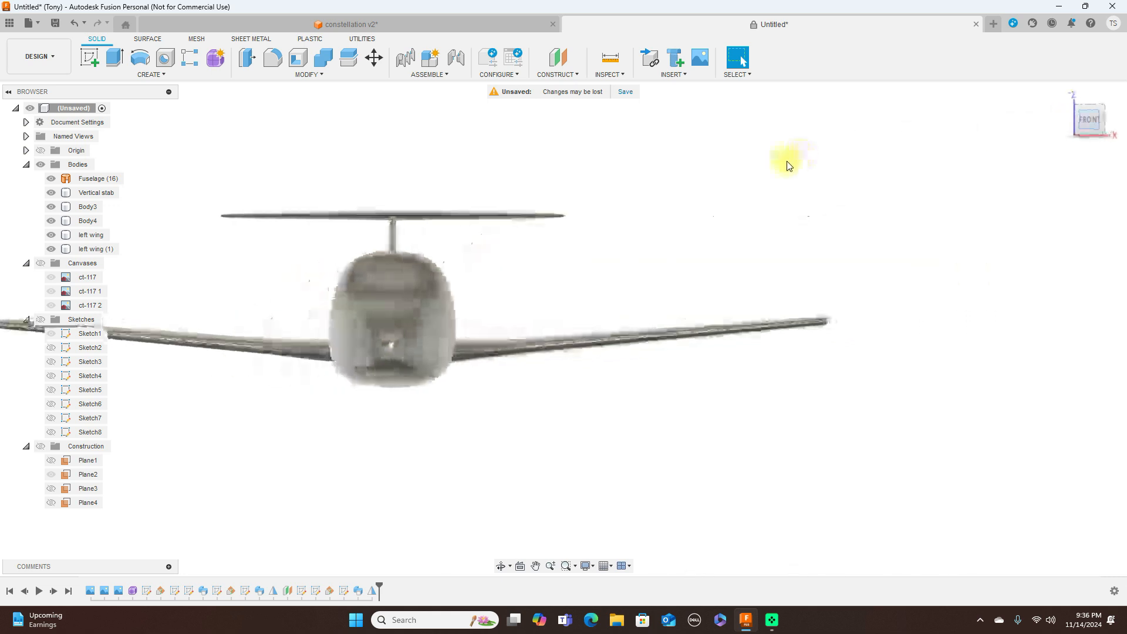
left_click(40, 263)
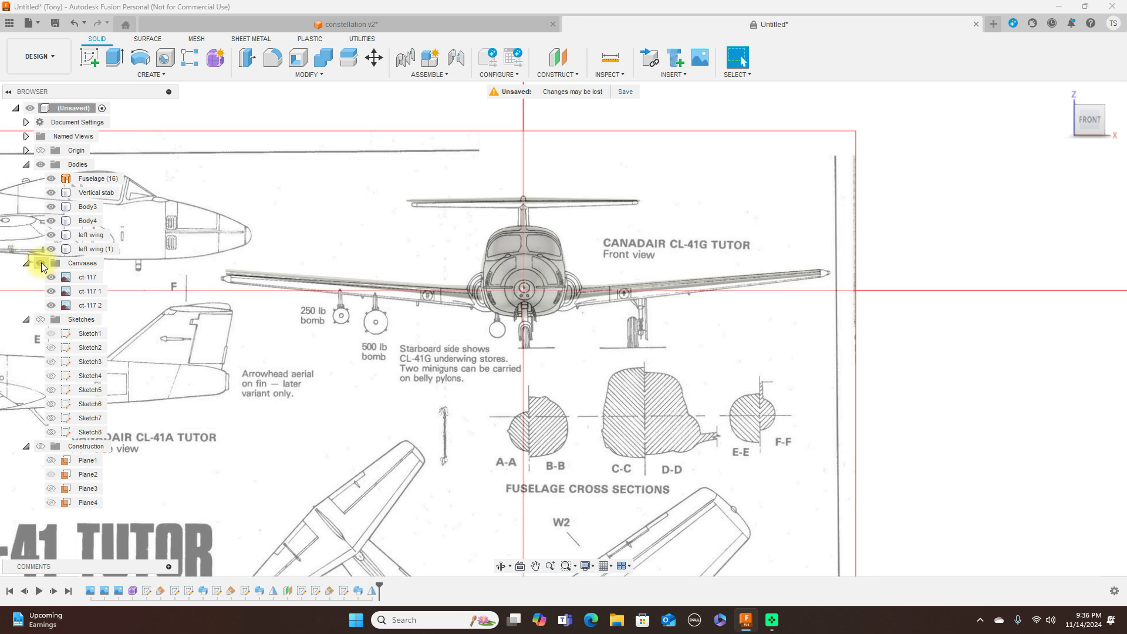
scroll(512, 320, "up", 5)
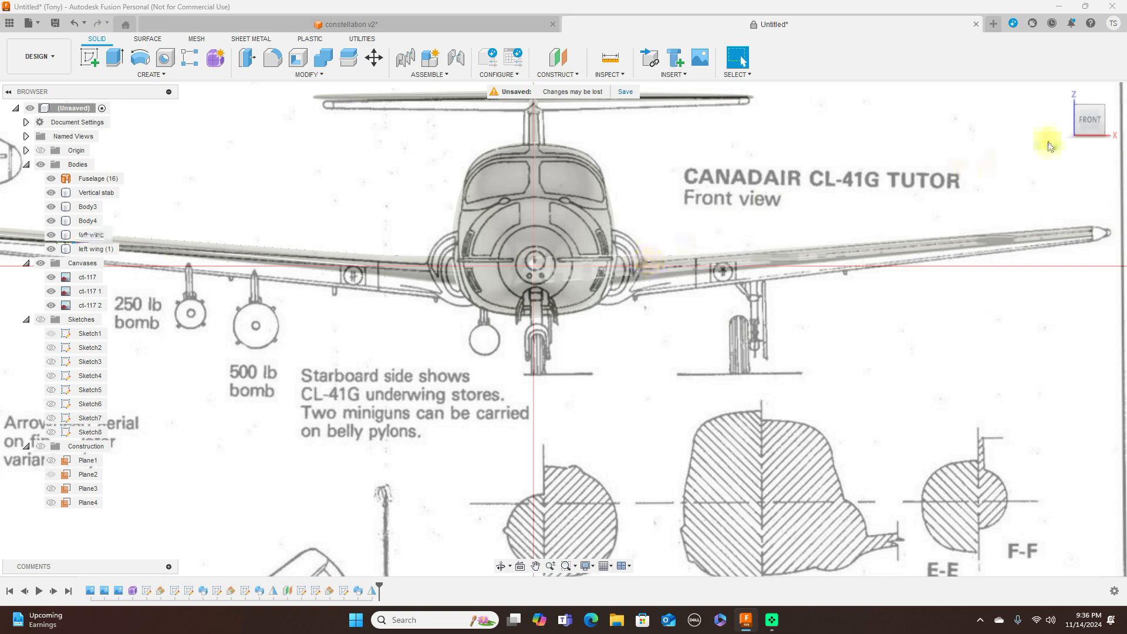
left_click(1115, 122)
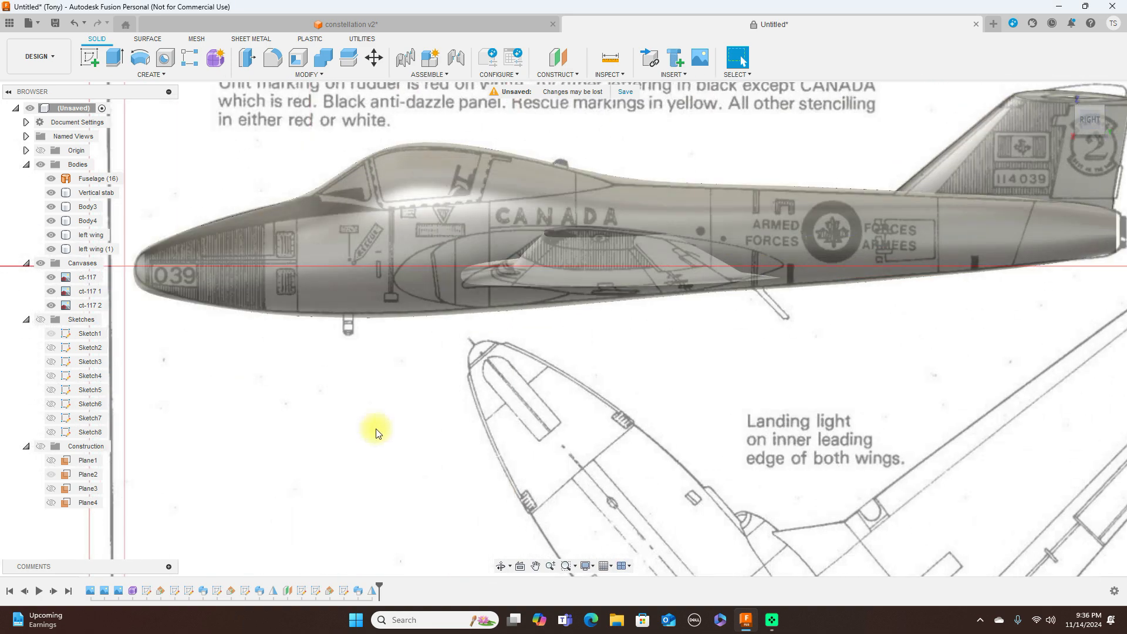
Step: Show the wing root airfoil sketch, Sketch7, and hide the reference canvases and the fuselage body
left_click(40, 321)
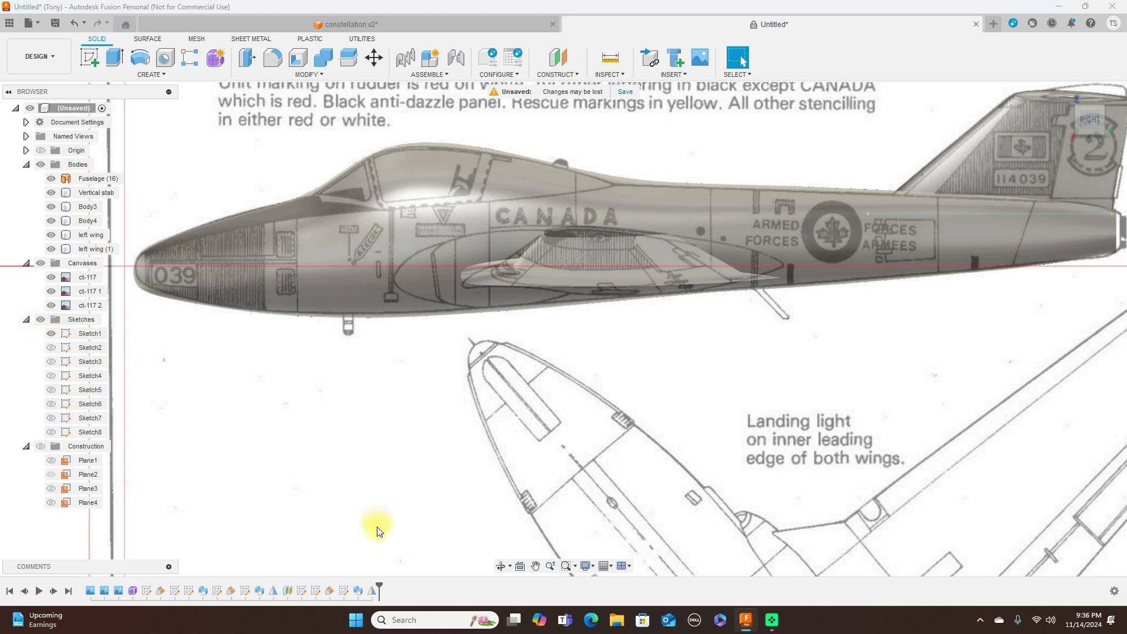
left_click(52, 419)
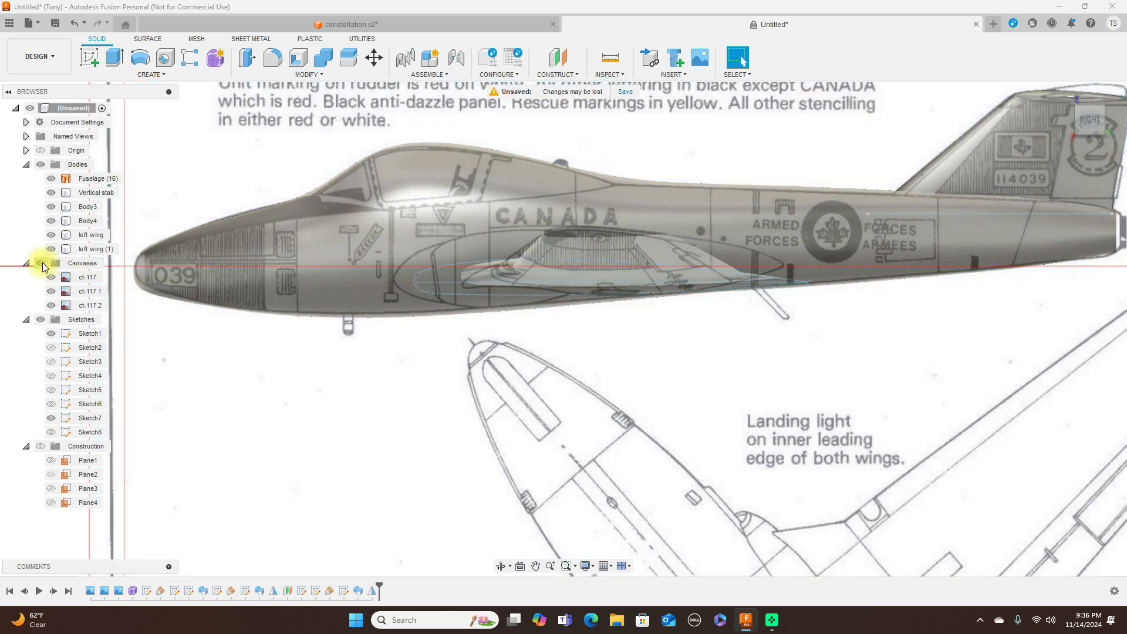
left_click(40, 263)
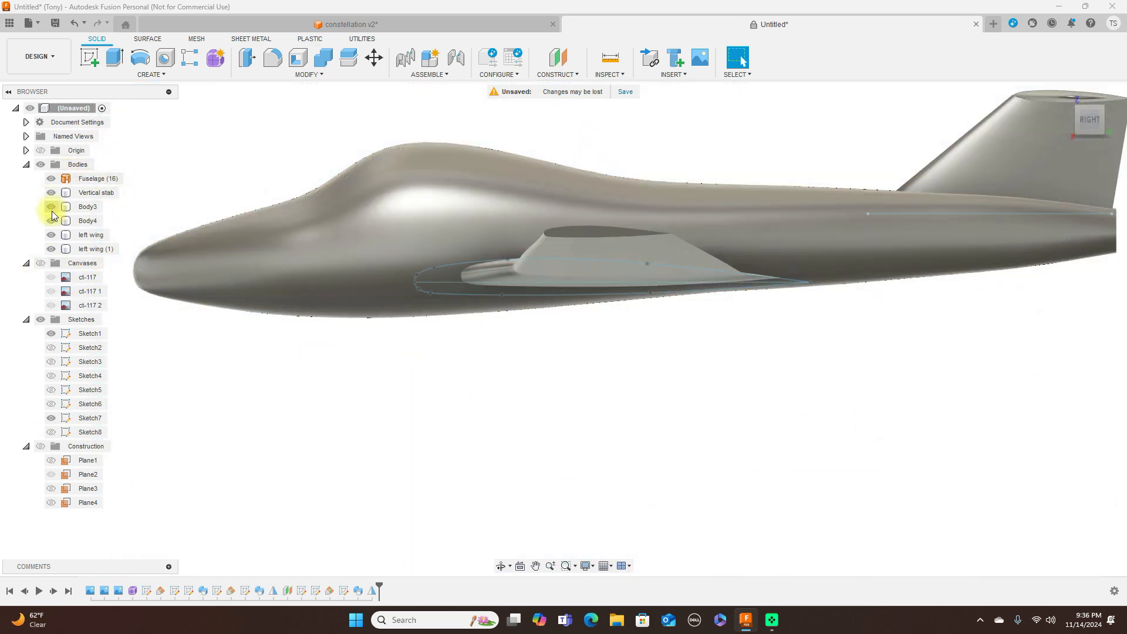
left_click(52, 192)
left_click(51, 178)
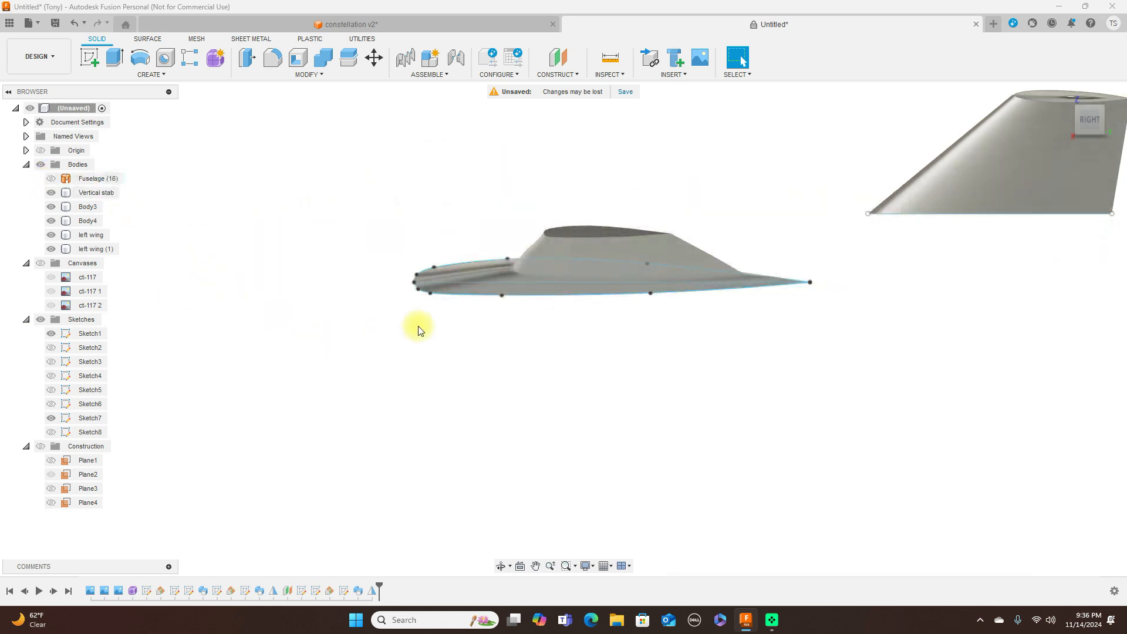
Step: Lower the spline points along the underside of the wing root airfoil to deepen the wing, and check it from the front
left_click_drag(434, 282, 435, 287)
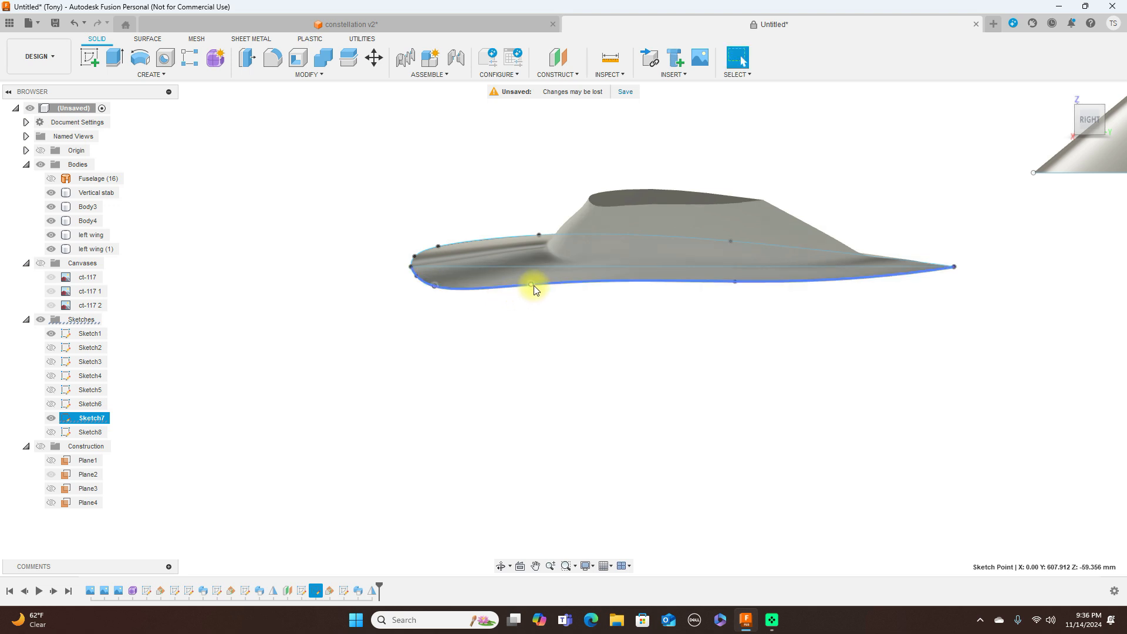
left_click_drag(533, 285, 533, 290)
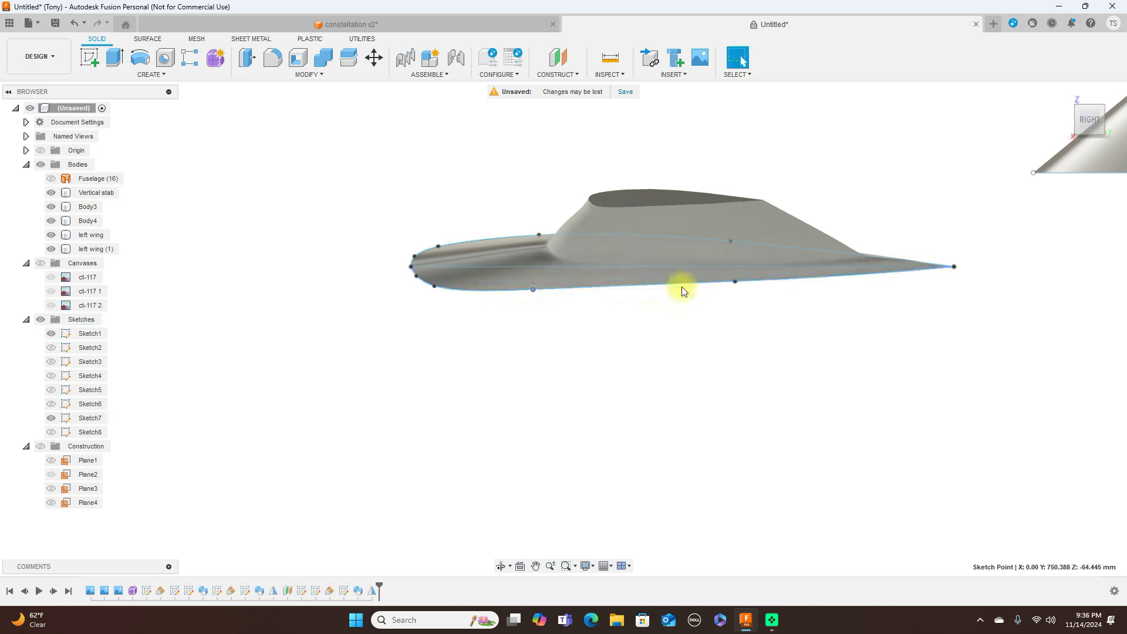
left_click_drag(734, 281, 734, 286)
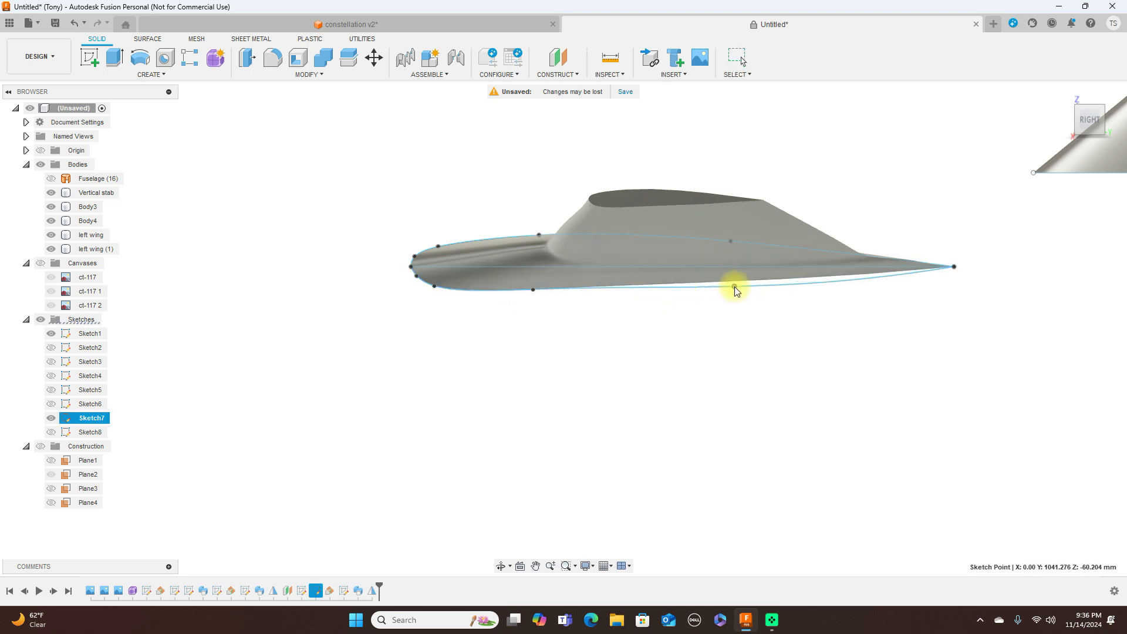
left_click_drag(533, 290, 535, 292)
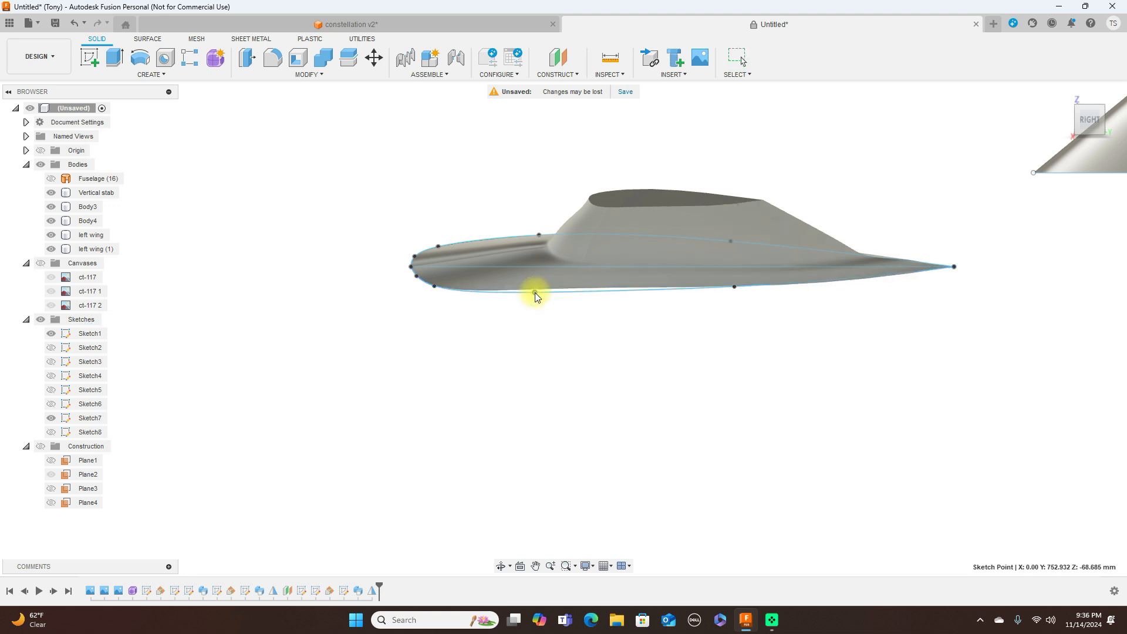
left_click(1067, 124)
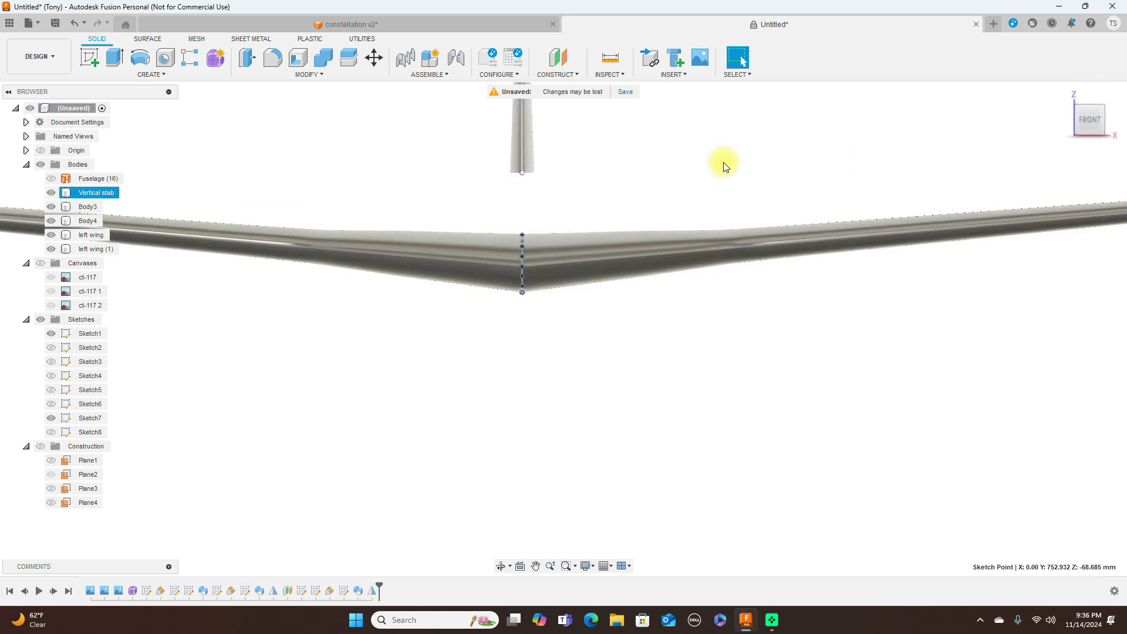
Step: Show the reference canvases and lower the front and middle underside points of the root airfoil, comparing the wings with the front view drawing
left_click(41, 264)
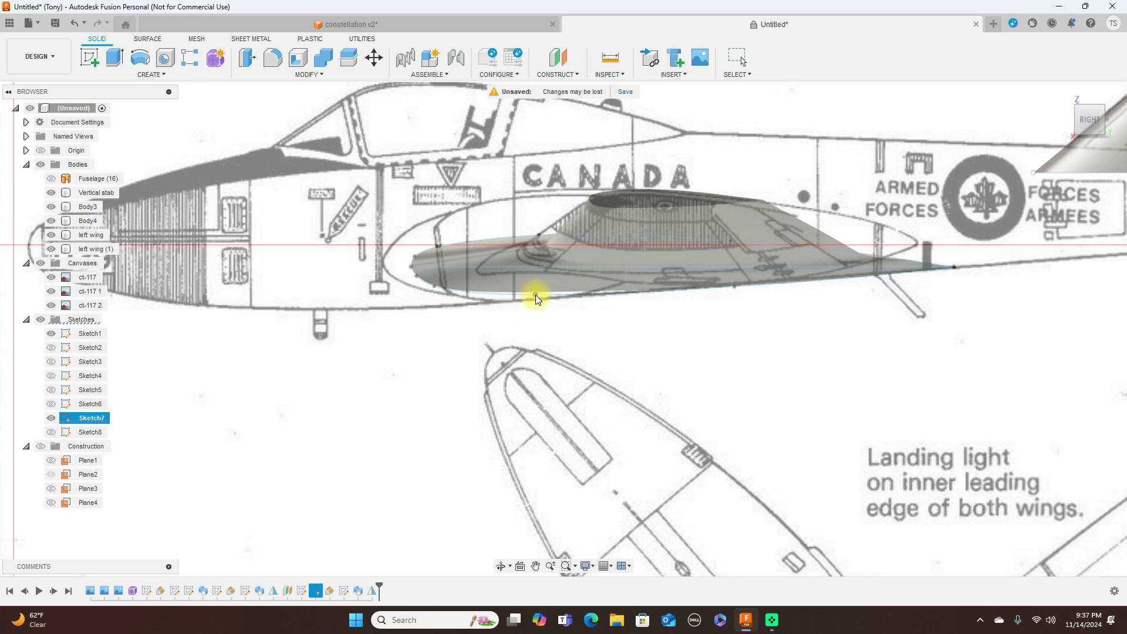
left_click(535, 297)
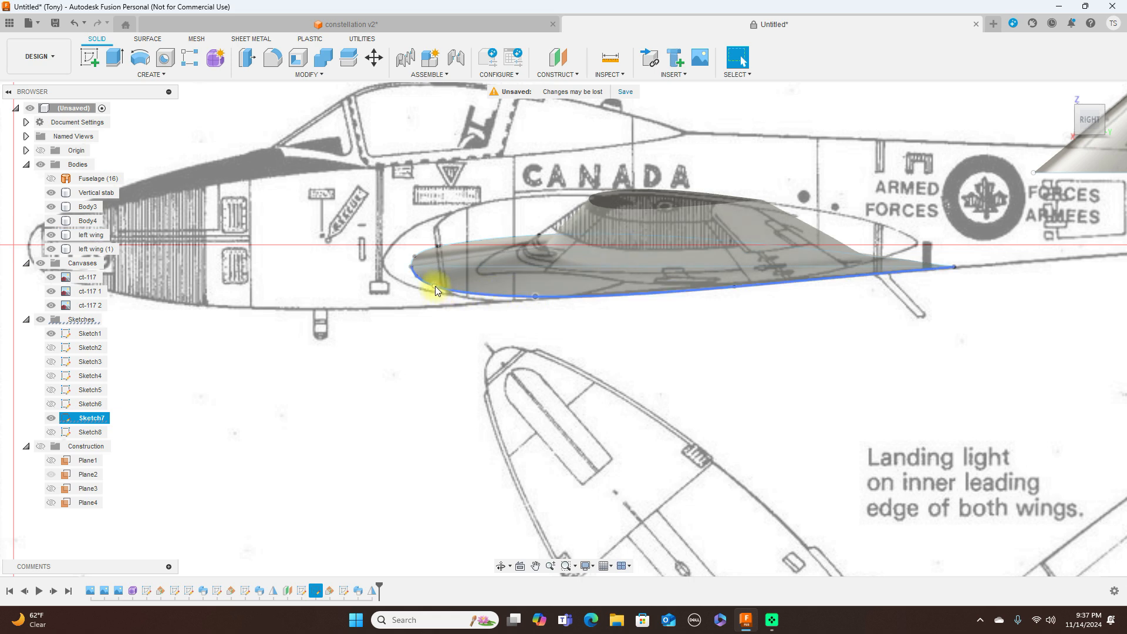
key("Escape")
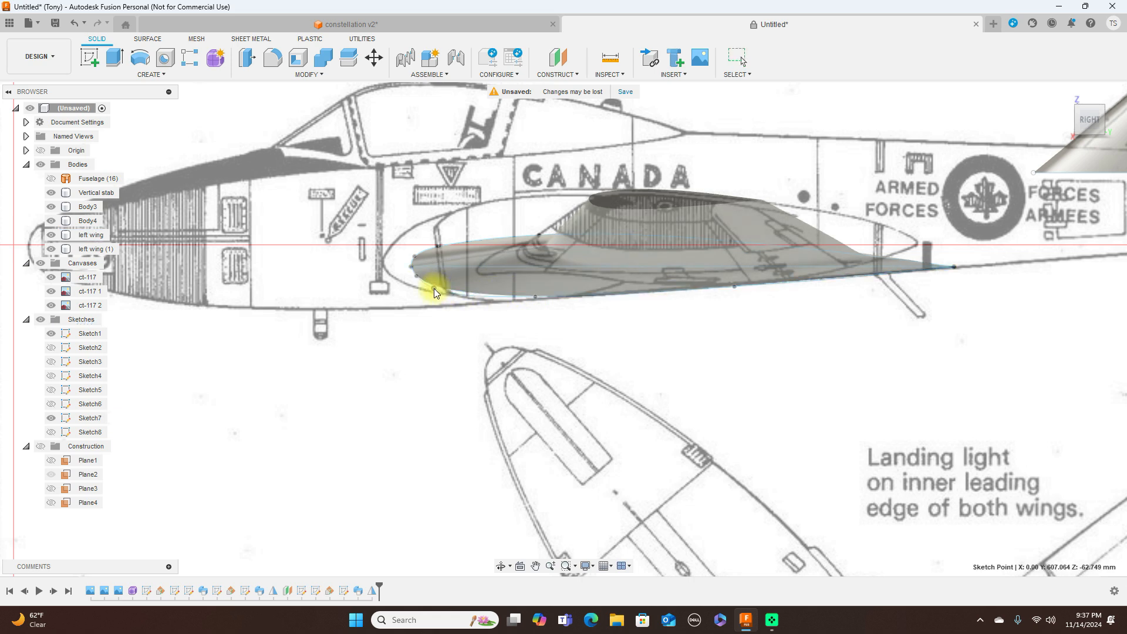
left_click(434, 288)
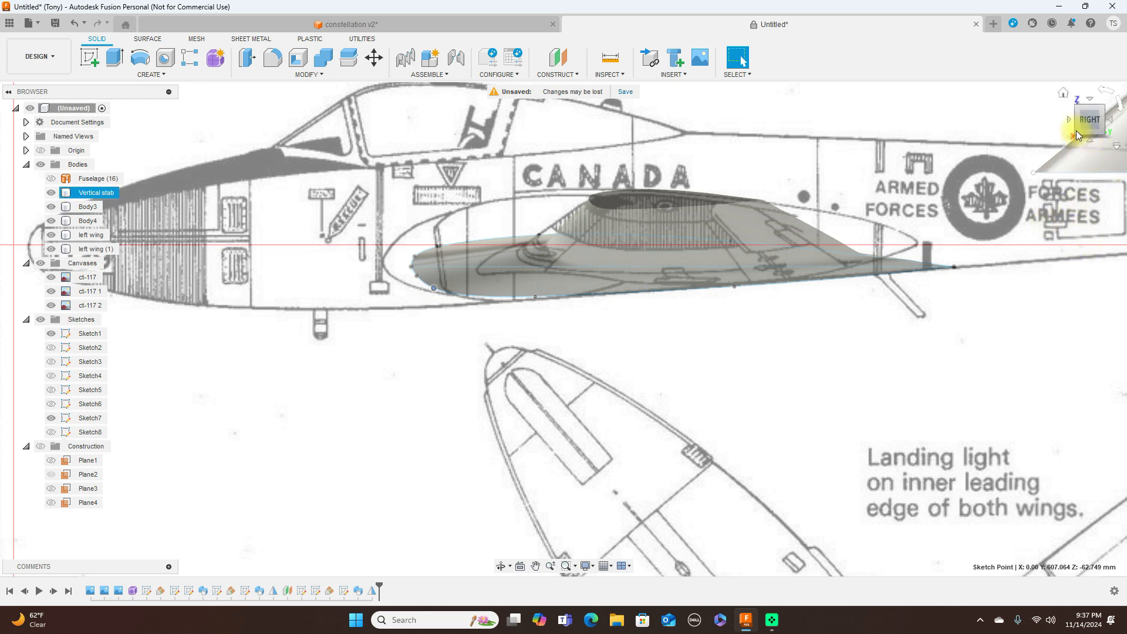
left_click(1069, 119)
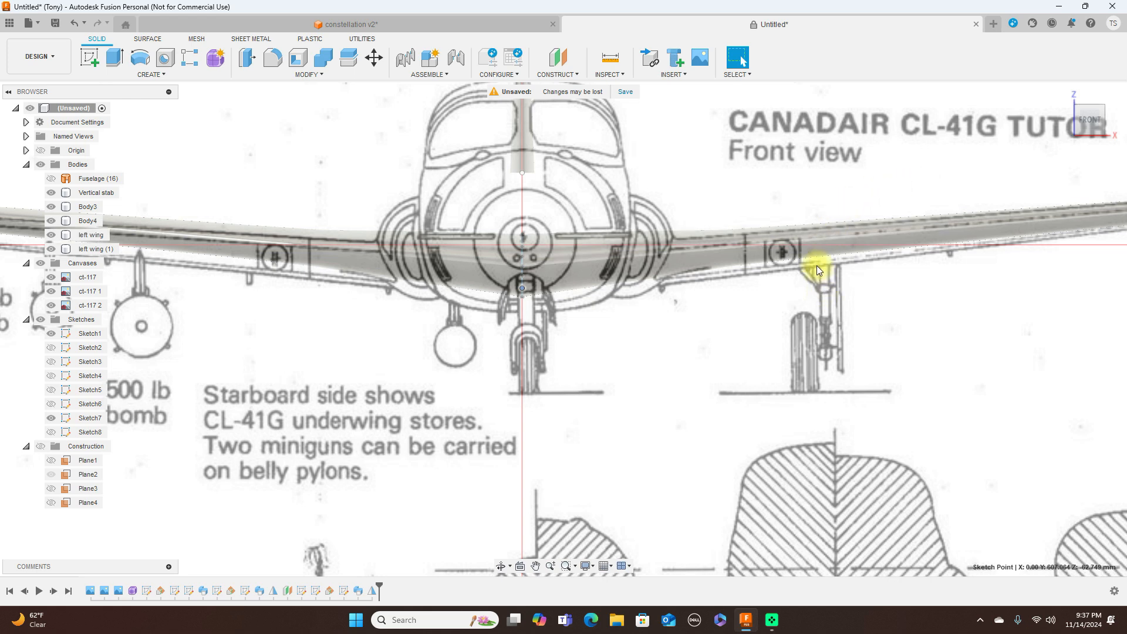
Step: Show the fuselage body together with both wings over the right side view drawing
left_click(755, 264)
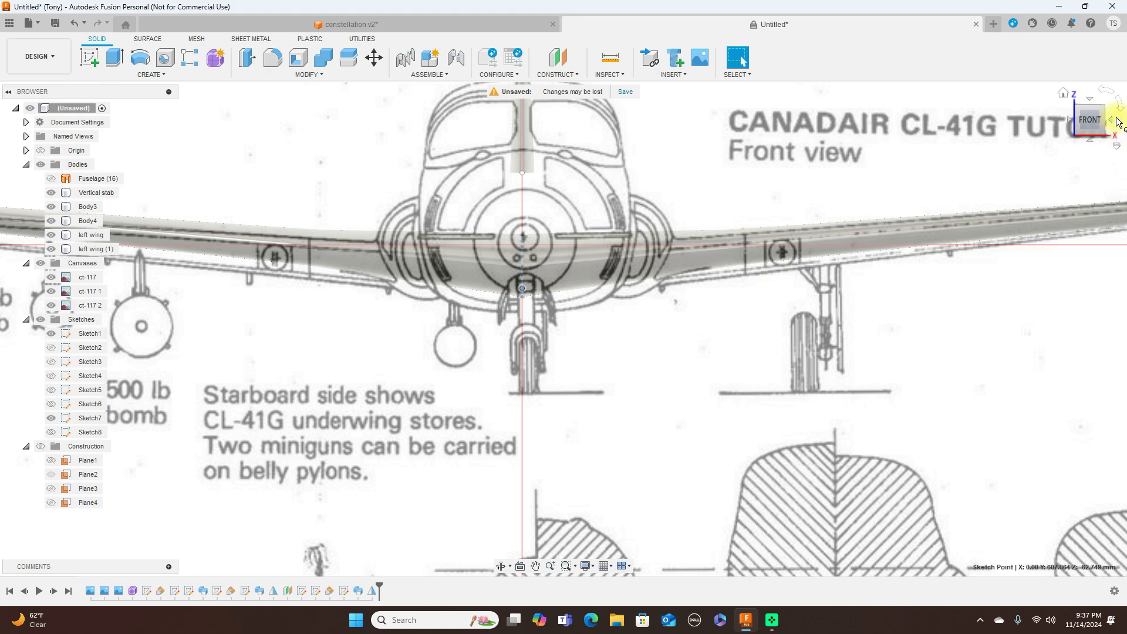
left_click(1114, 122)
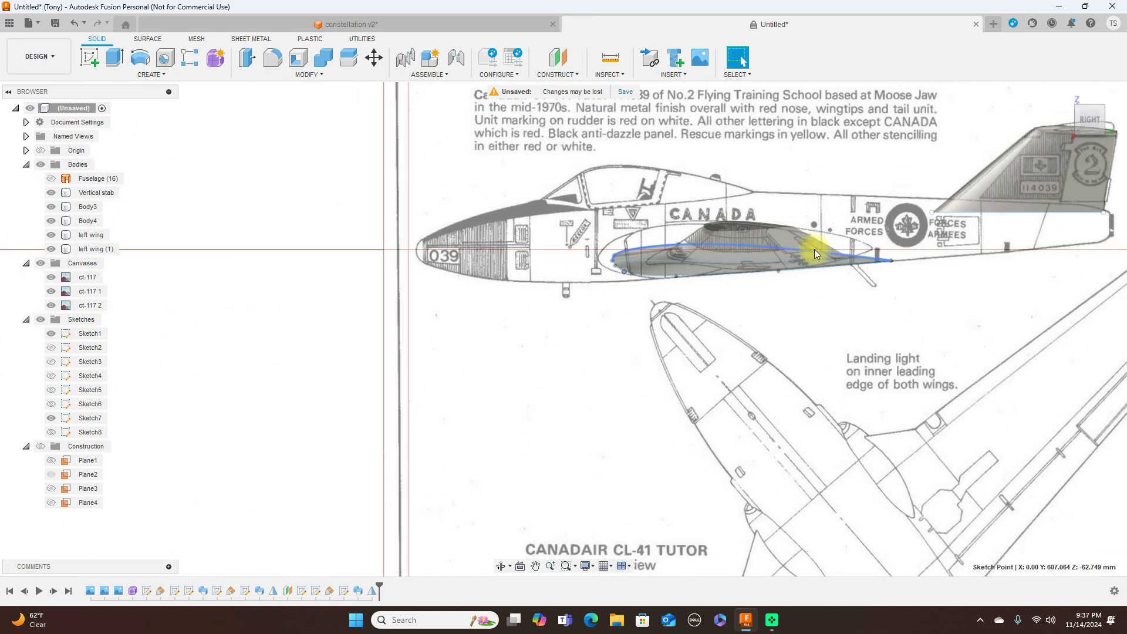
left_click(53, 179)
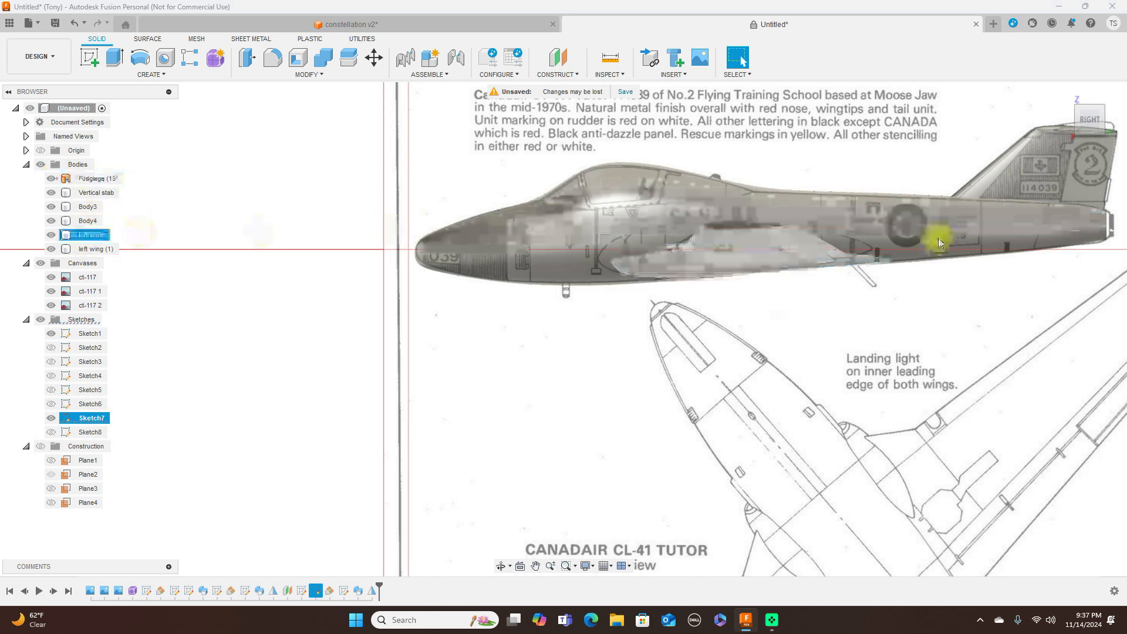
Step: Rename the mirrored wing body "left wing (1)" as "Right wing"
left_click(1065, 122)
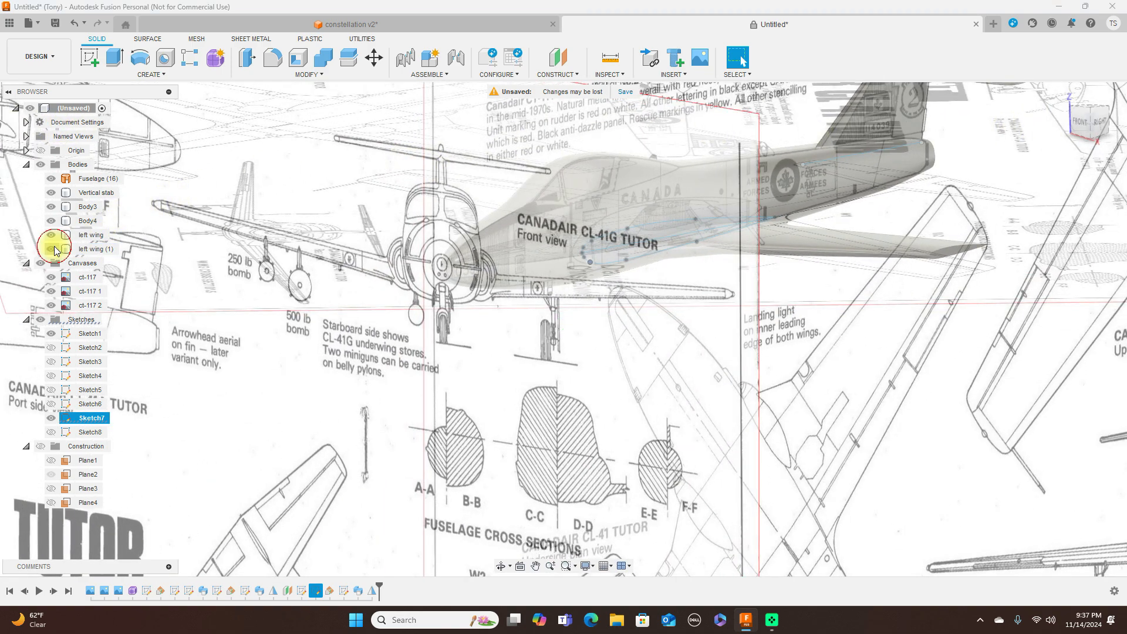
left_click(84, 249)
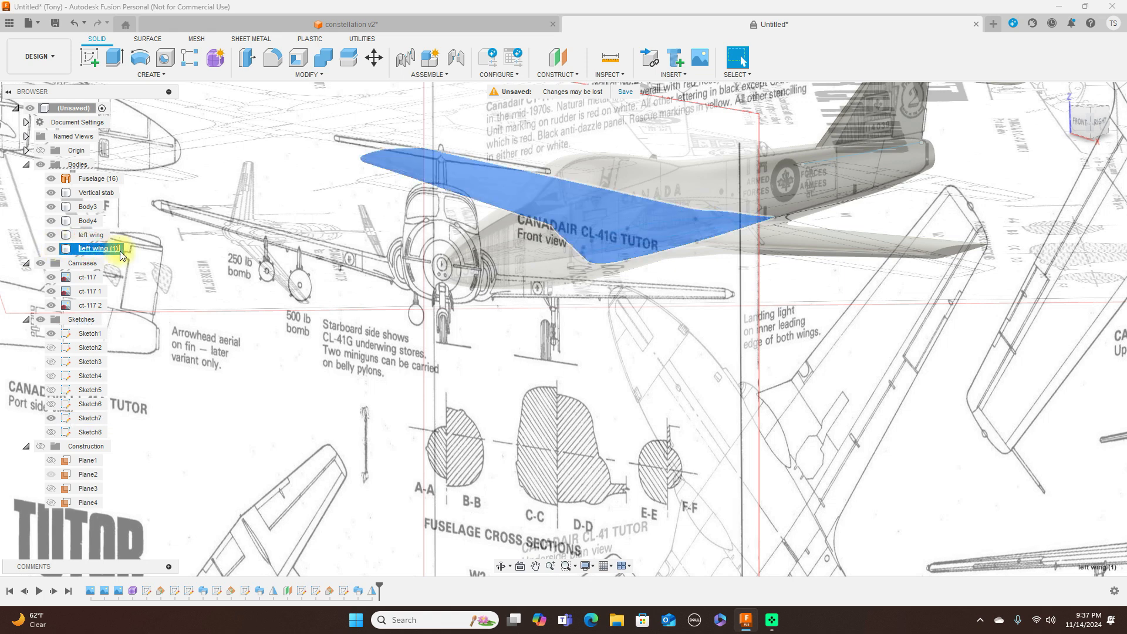
key("BackSpace")
type("Right wi")
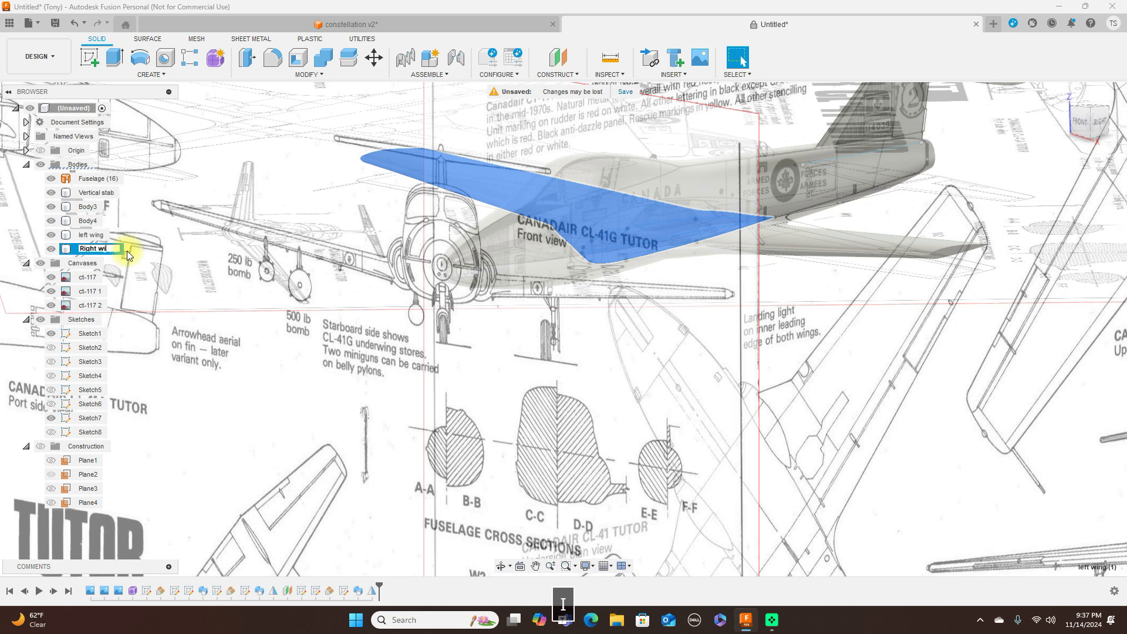
type("ng")
key("Return")
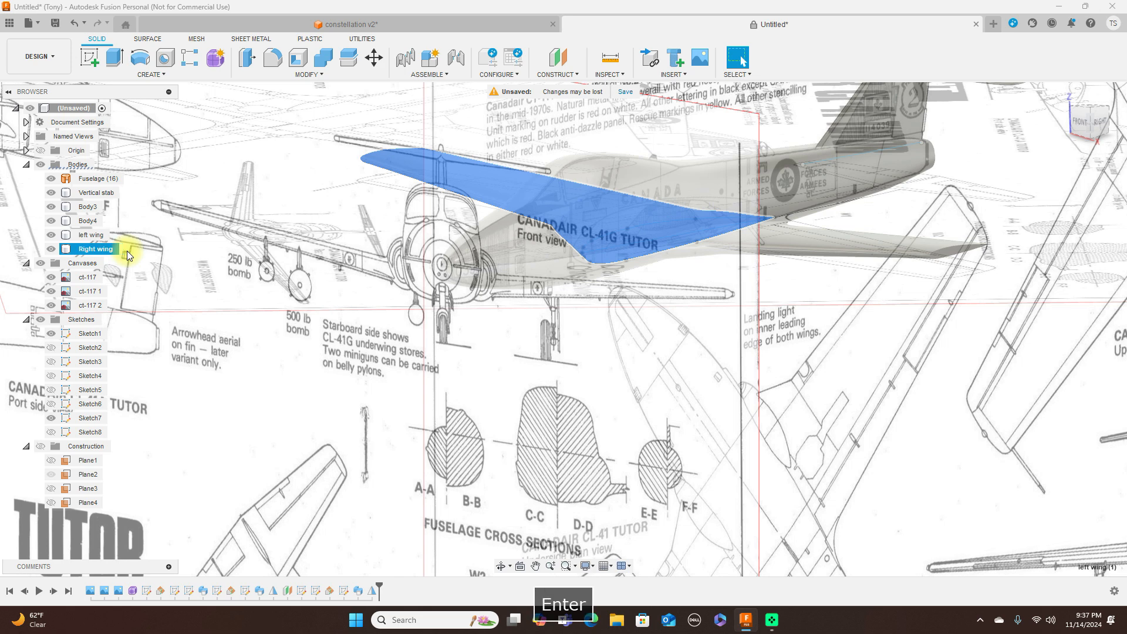
left_click(244, 252)
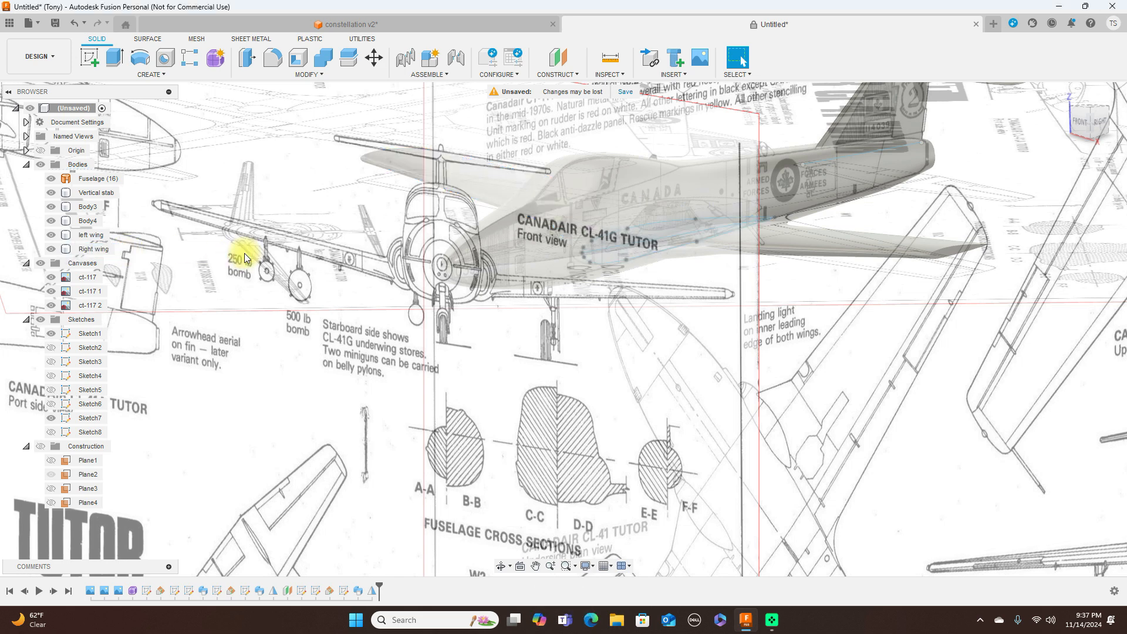
Step: Save the design as CT-114 in the Admin Project
left_click(1103, 126)
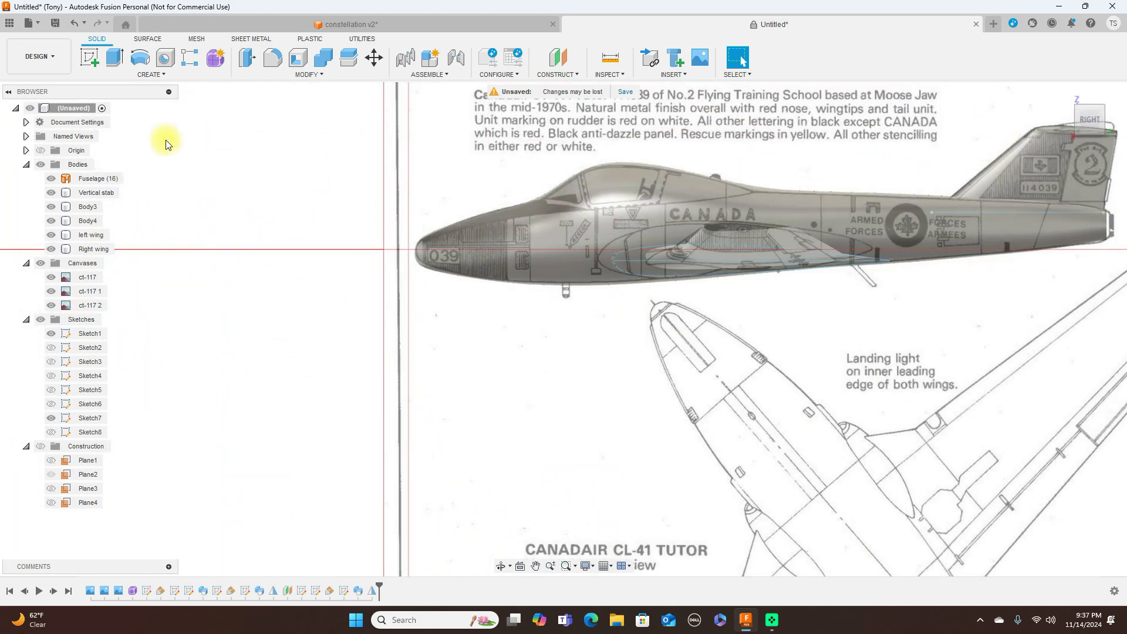
left_click(55, 24)
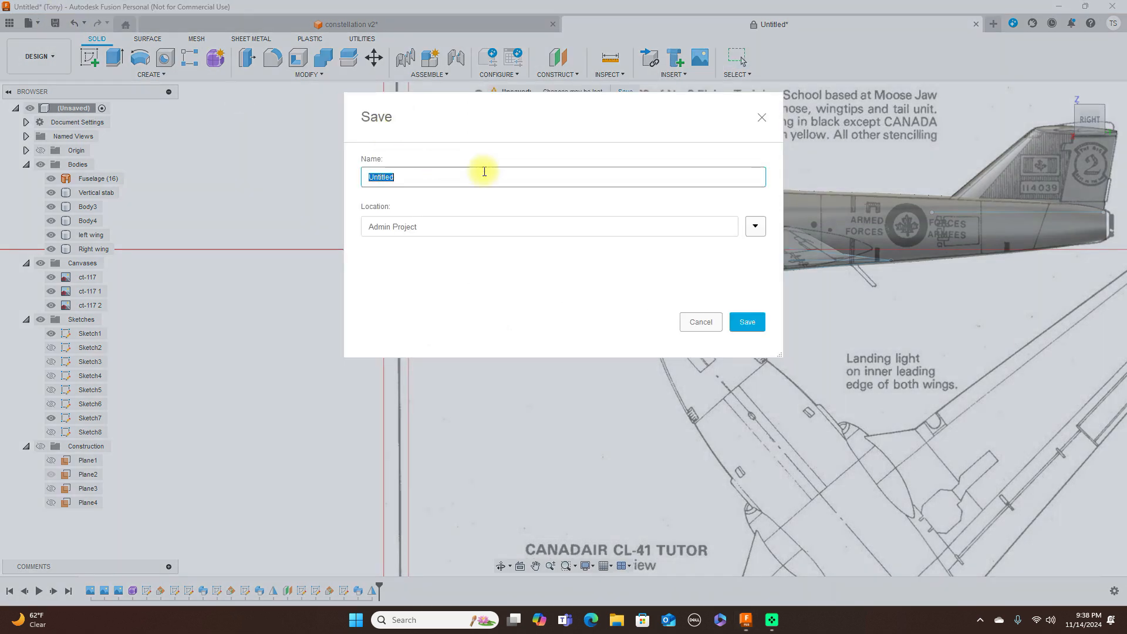
key("BackSpace")
type("CT-114")
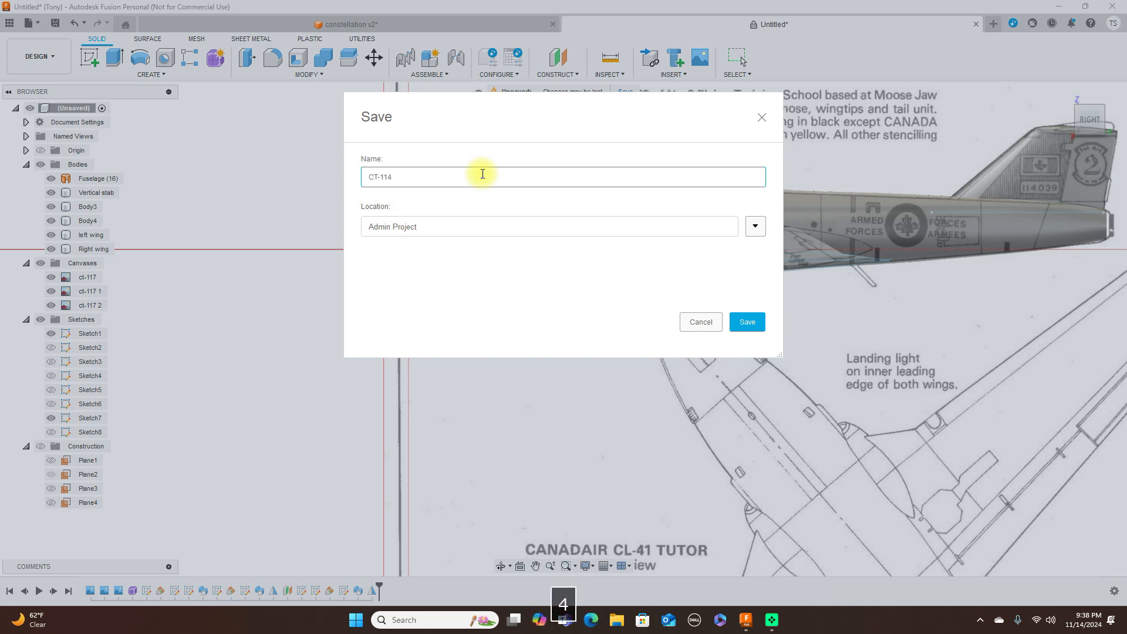
left_click(746, 322)
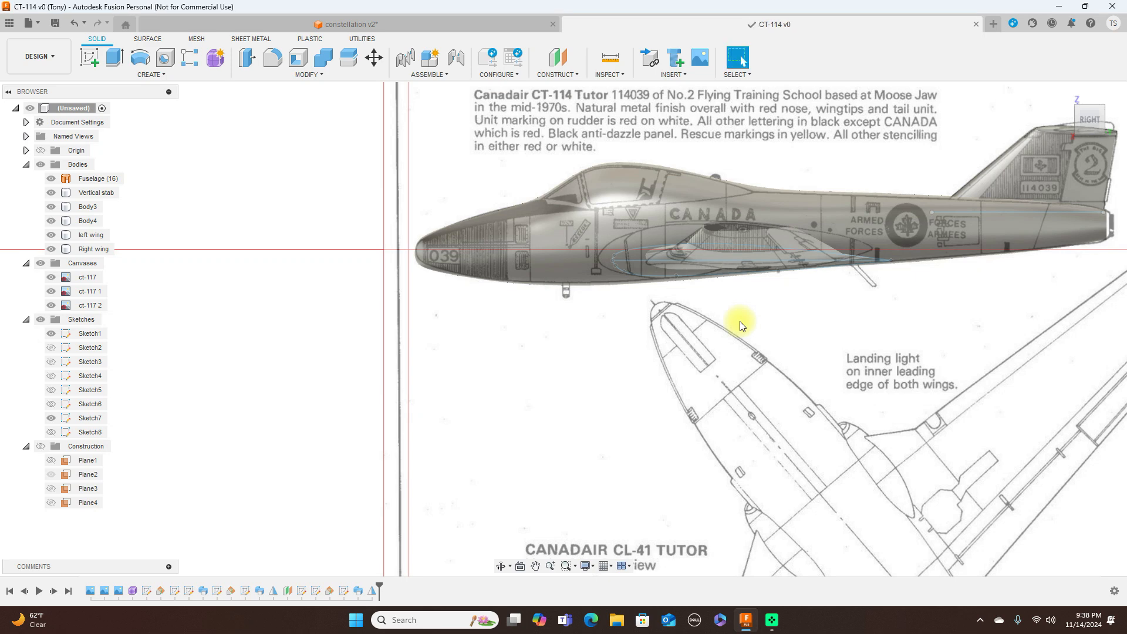
Step: Compare the whole aircraft with the drawings from the front and right side, and dismiss the document limit notice
scroll(740, 324, "down", 5)
middle_click_drag(813, 361, 631, 385)
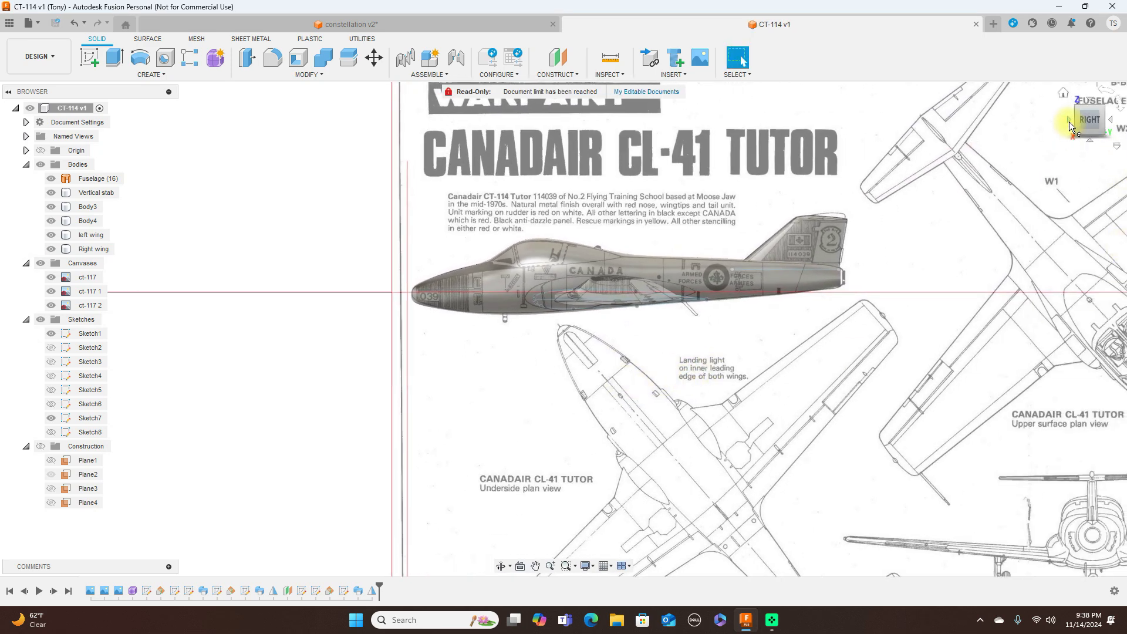
left_click(1069, 122)
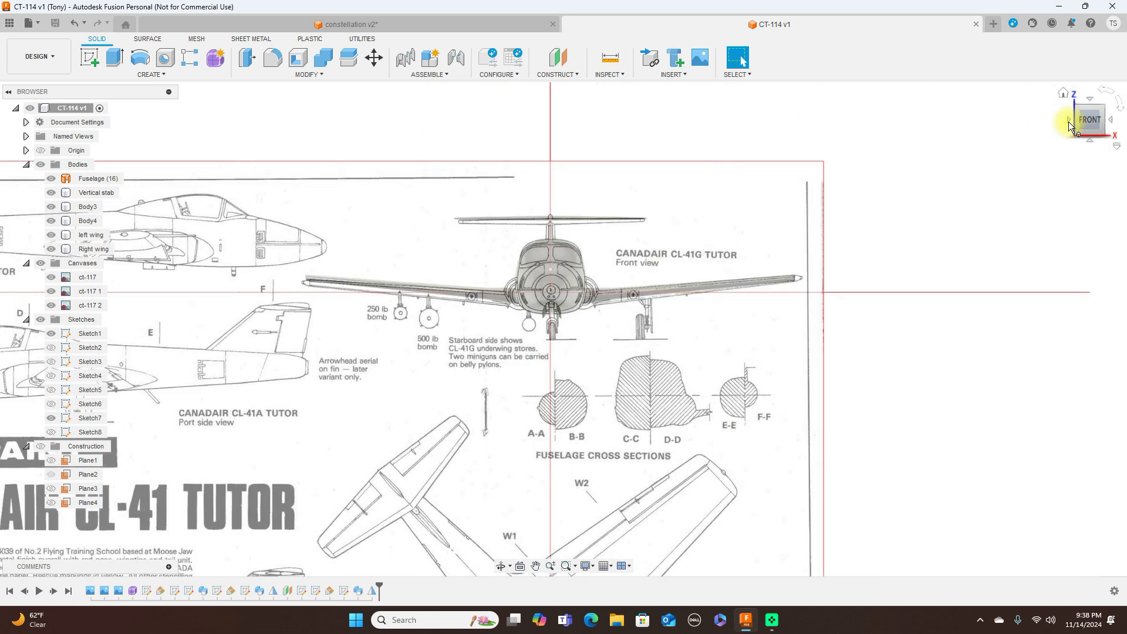
left_click(1113, 121)
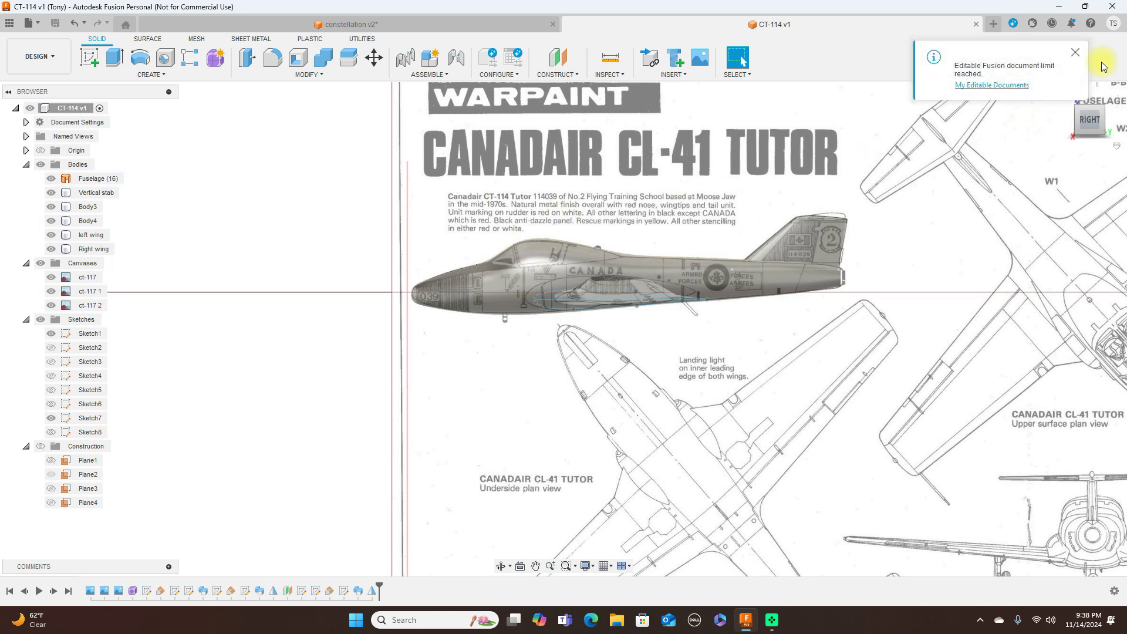
left_click(1076, 57)
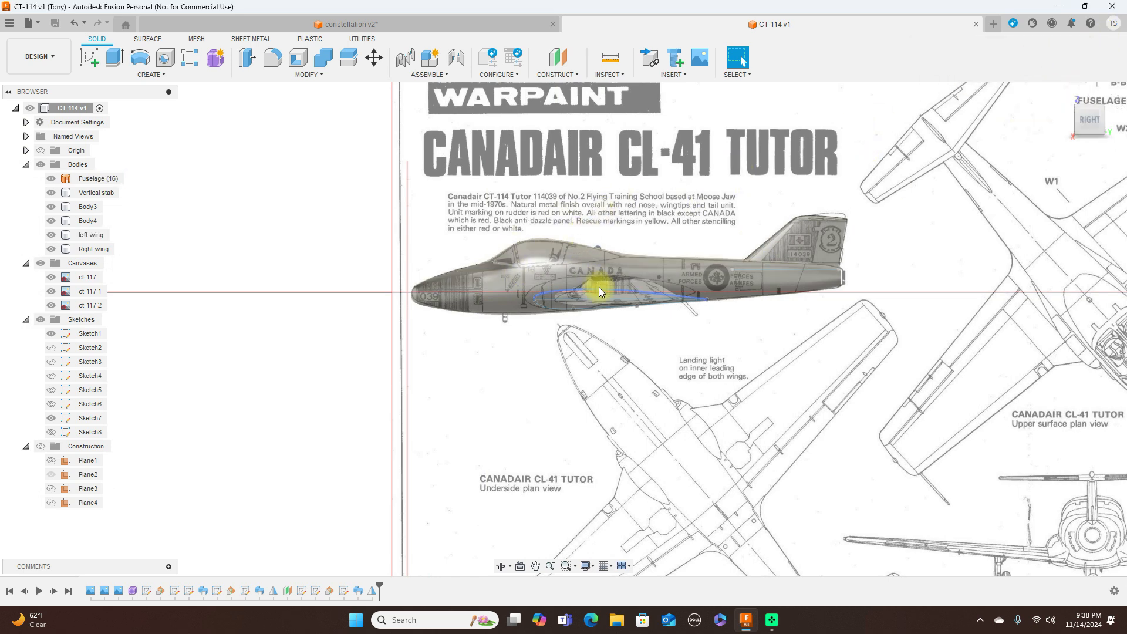
Step: Hide both wing bodies, the fuselage body and Sketch7 so that the air intake on the side view drawing is exposed
left_click(51, 250)
left_click(51, 250)
left_click(51, 235)
left_click(53, 223)
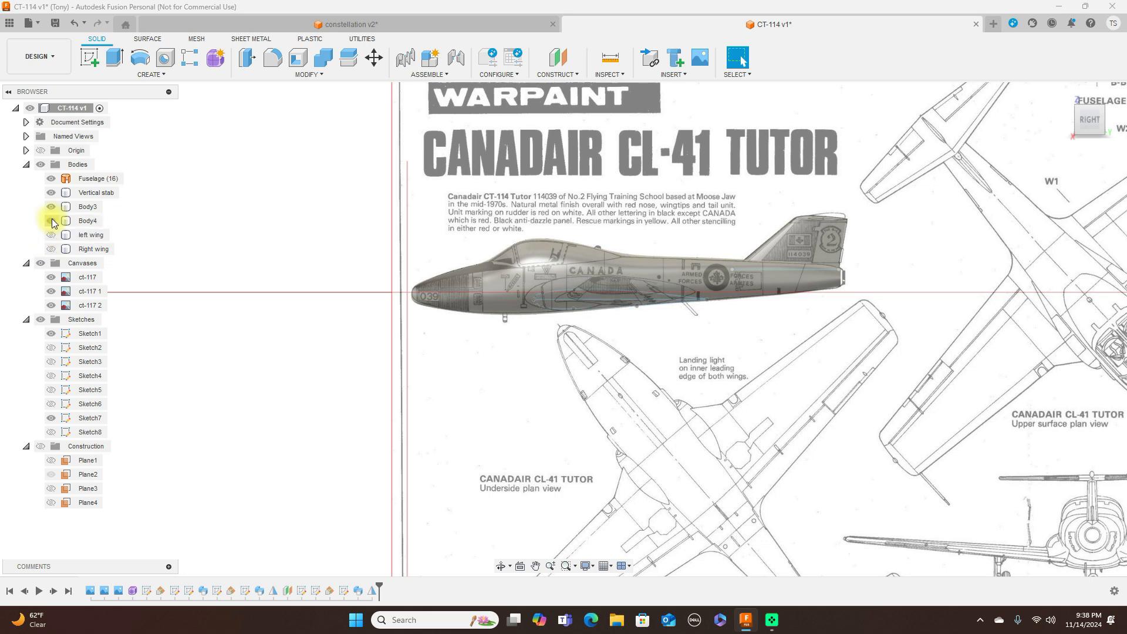
left_click(54, 194)
left_click(51, 179)
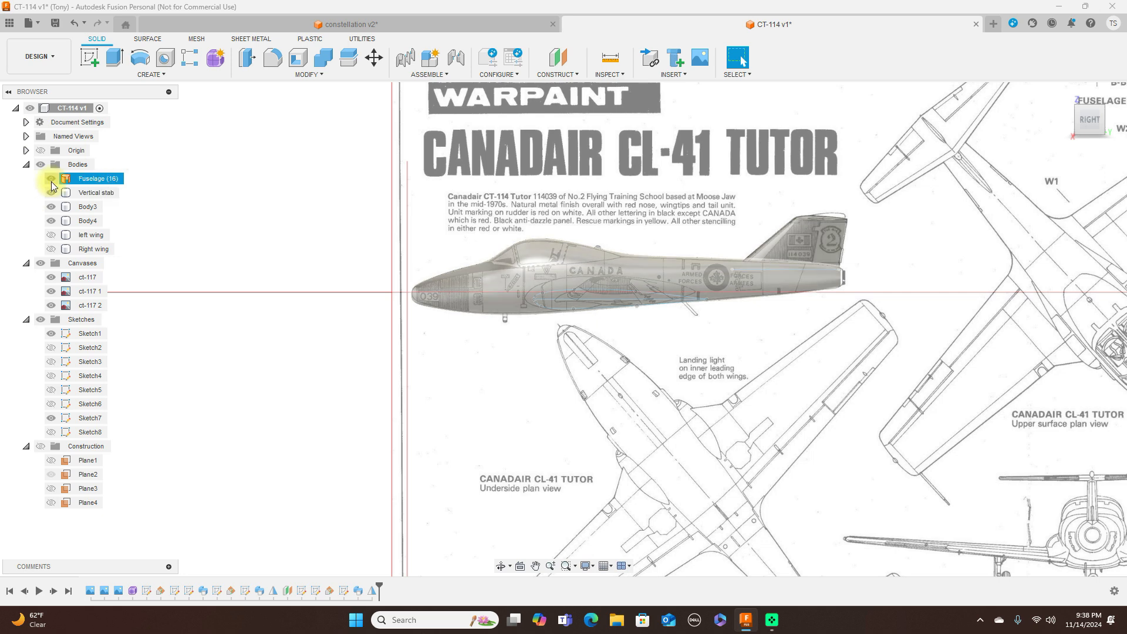
scroll(520, 259, "up", 1)
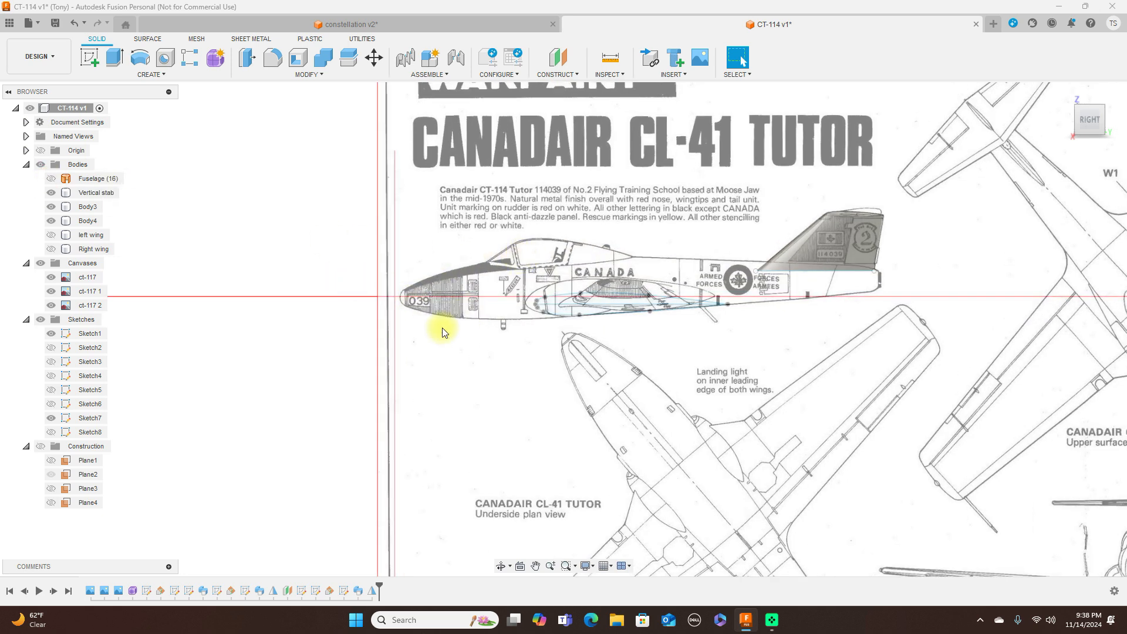
left_click(52, 418)
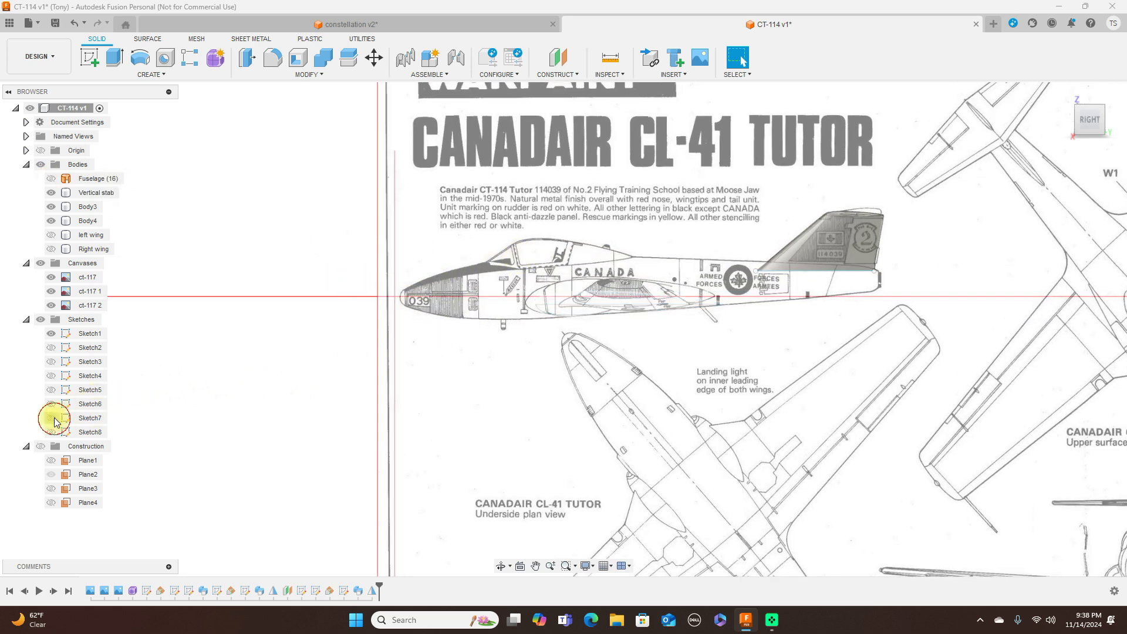
scroll(584, 411, "up", 2)
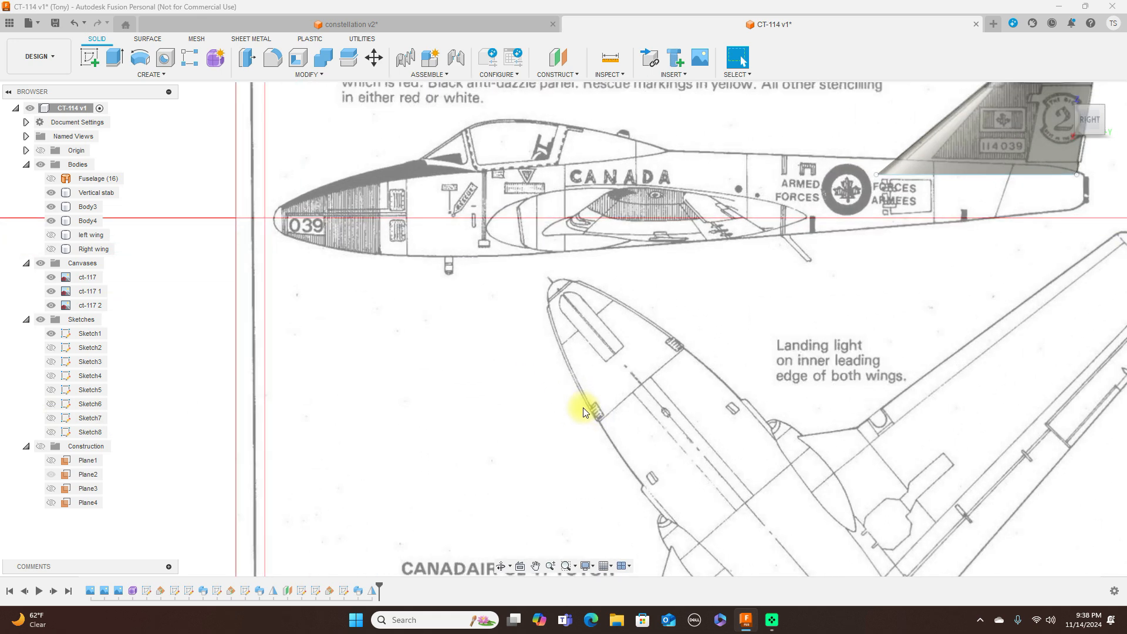
scroll(583, 411, "down", 1)
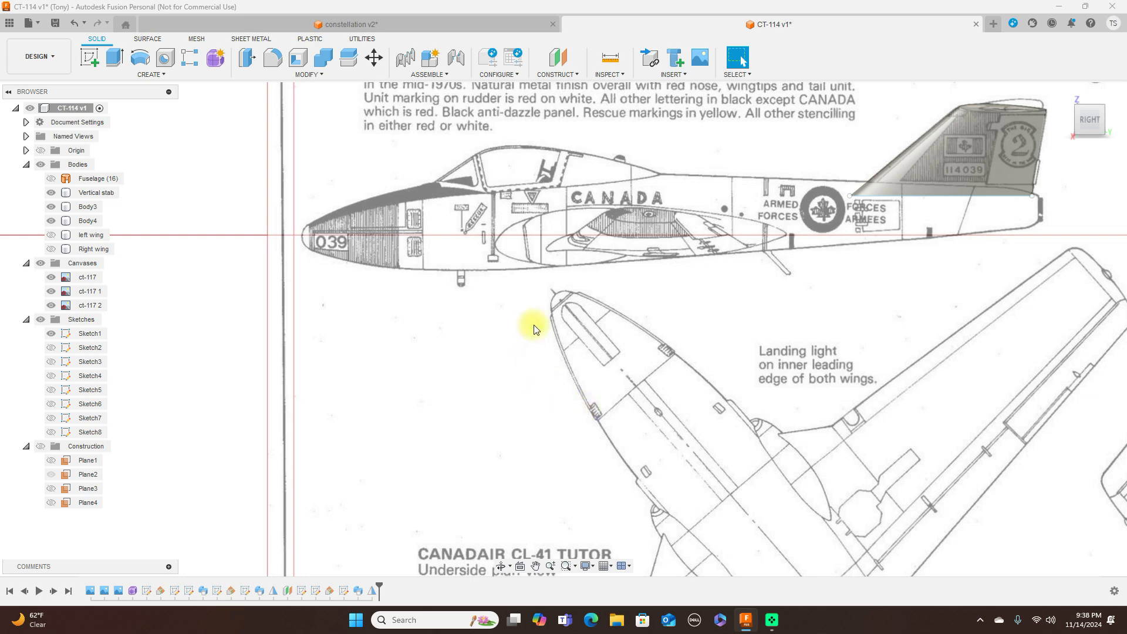
scroll(534, 329, "down", 1)
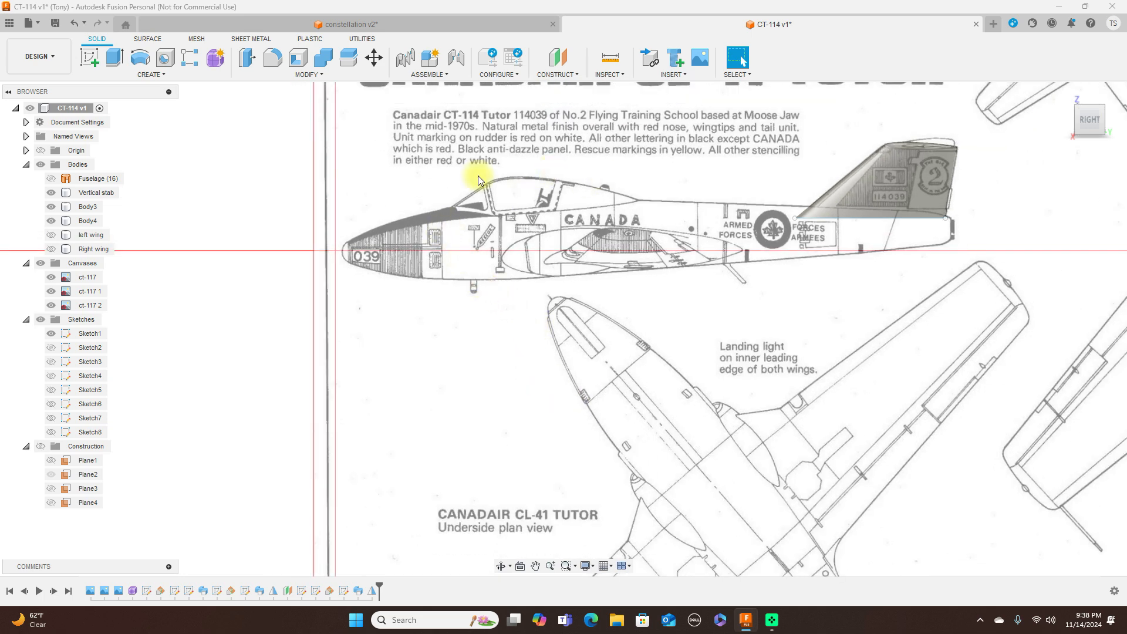
Step: Show the origin and construction geometry and begin a plane offset about 600 mm from the XZ plane, near the engine air intake
left_click(40, 151)
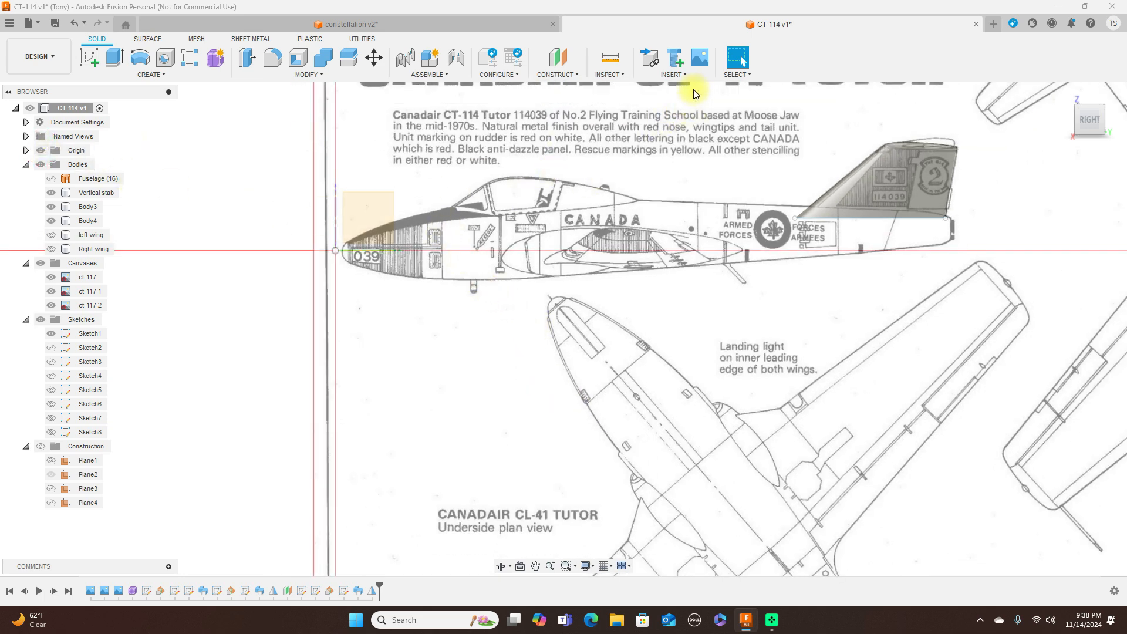
left_click(561, 74)
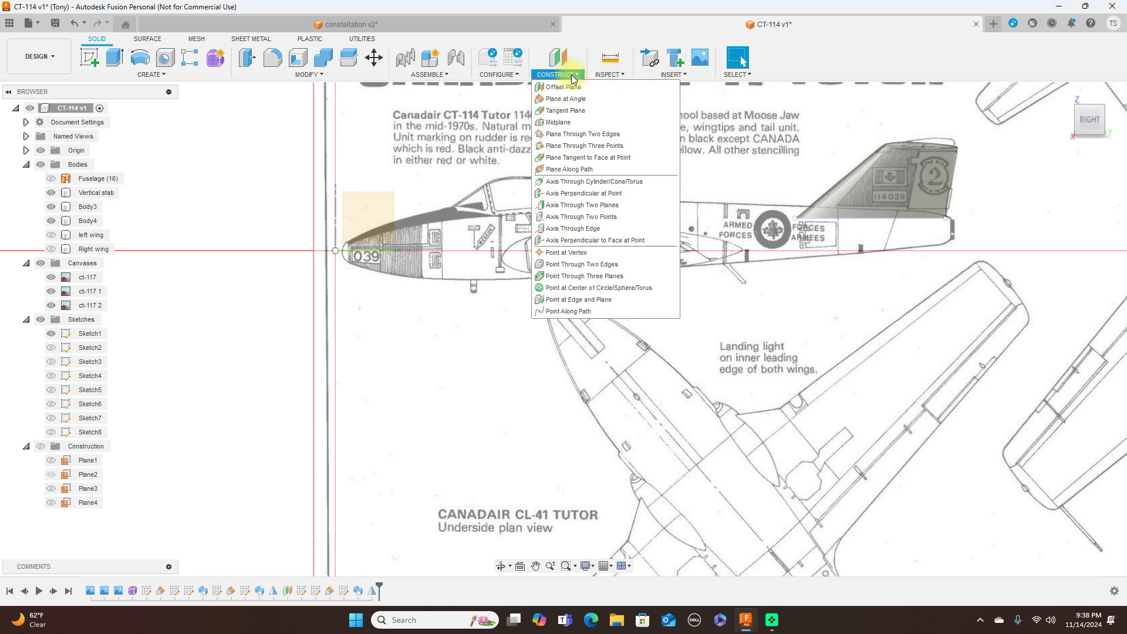
left_click(561, 87)
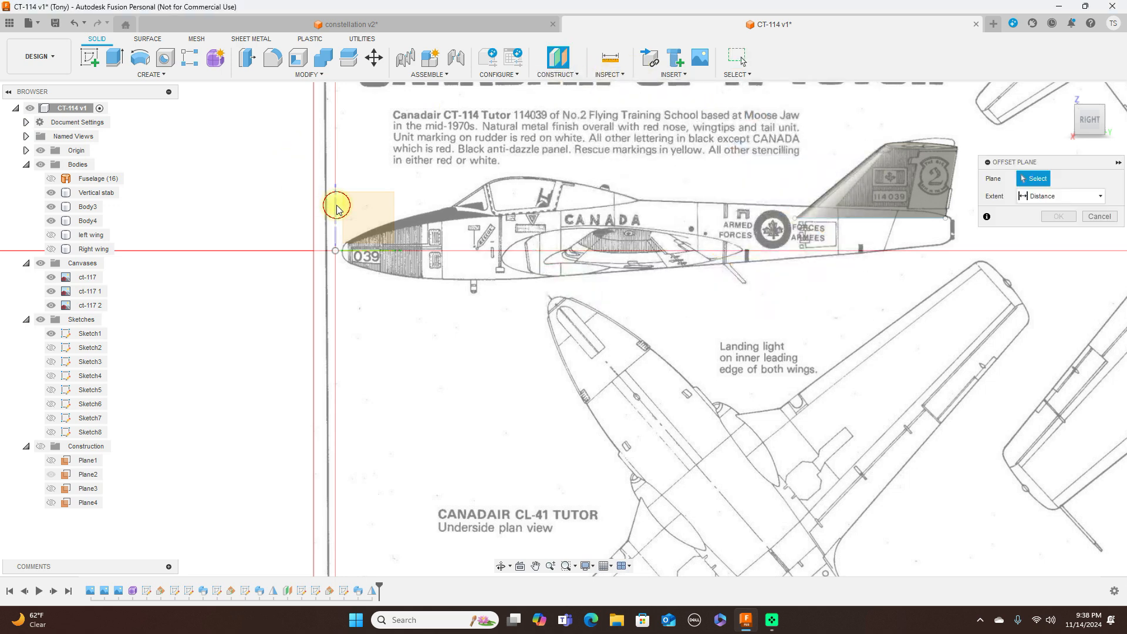
left_click(345, 220)
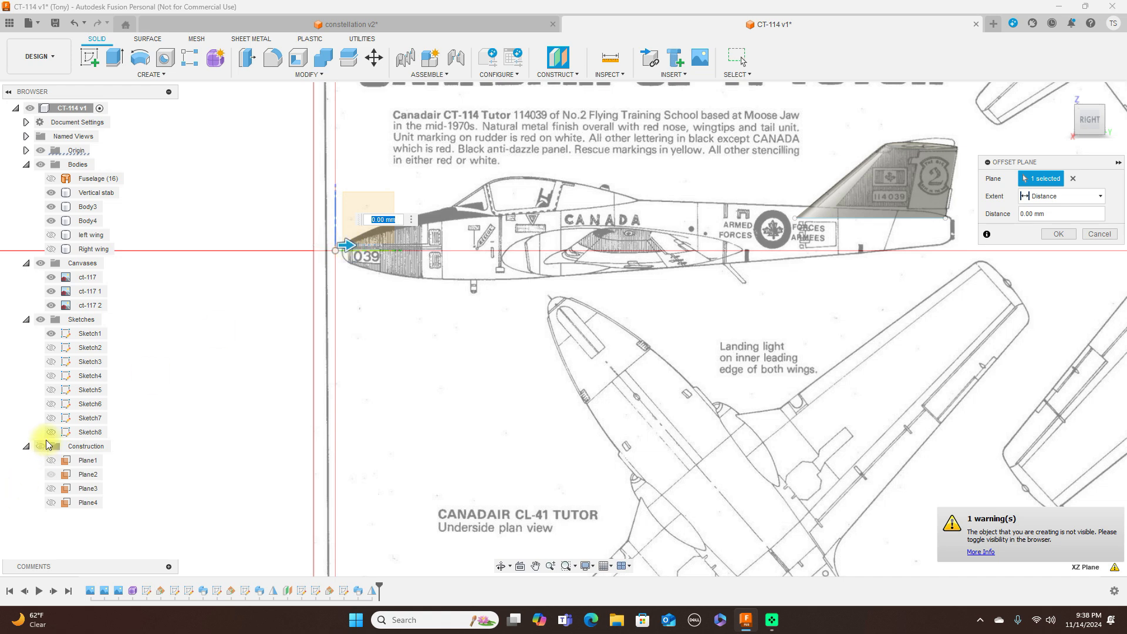
left_click(45, 445)
left_click_drag(347, 245, 530, 255)
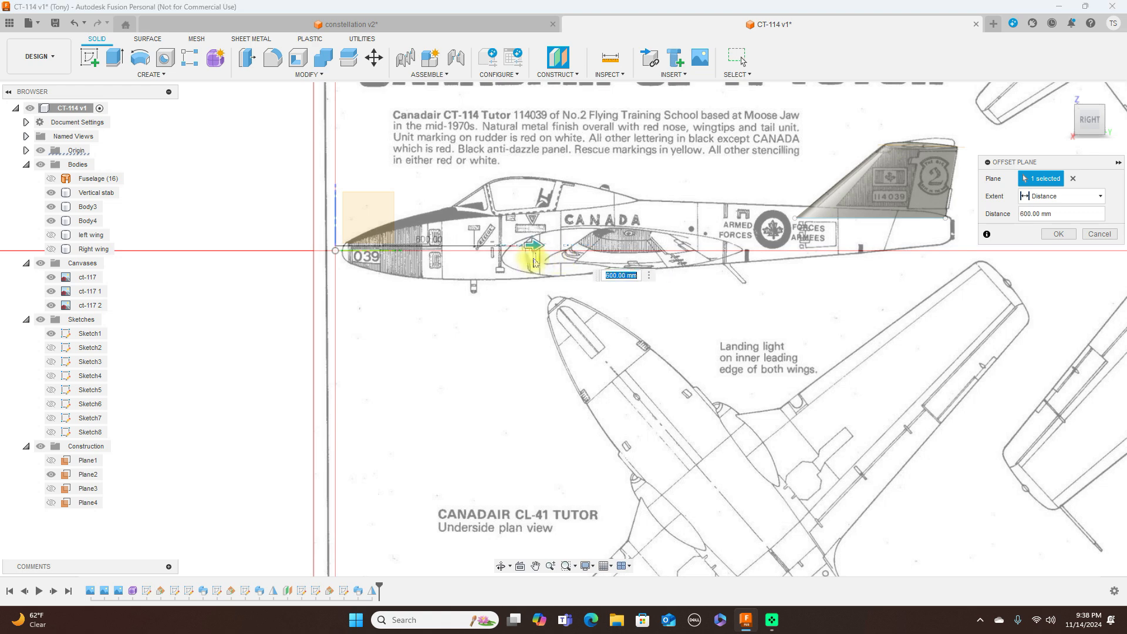
Step: Set the offset plane's distance to 605 mm, just ahead of the air intake opening on the side view drawing, and create it
scroll(530, 254, "up", 5)
left_click_drag(526, 229, 530, 229)
scroll(530, 228, "up", 4)
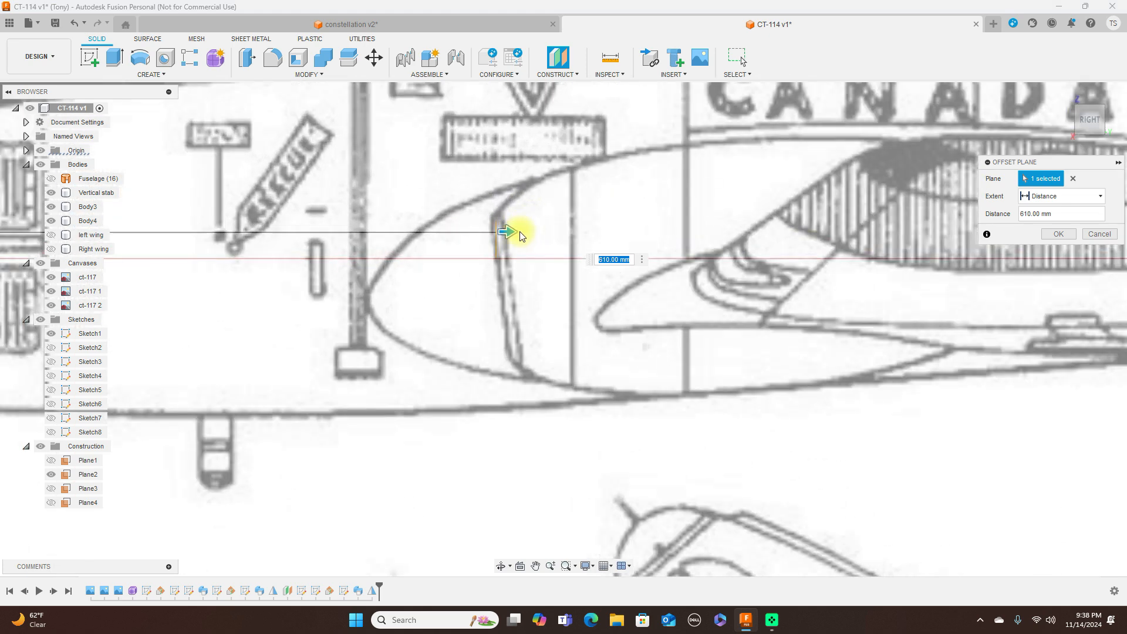
left_click_drag(503, 227, 501, 235)
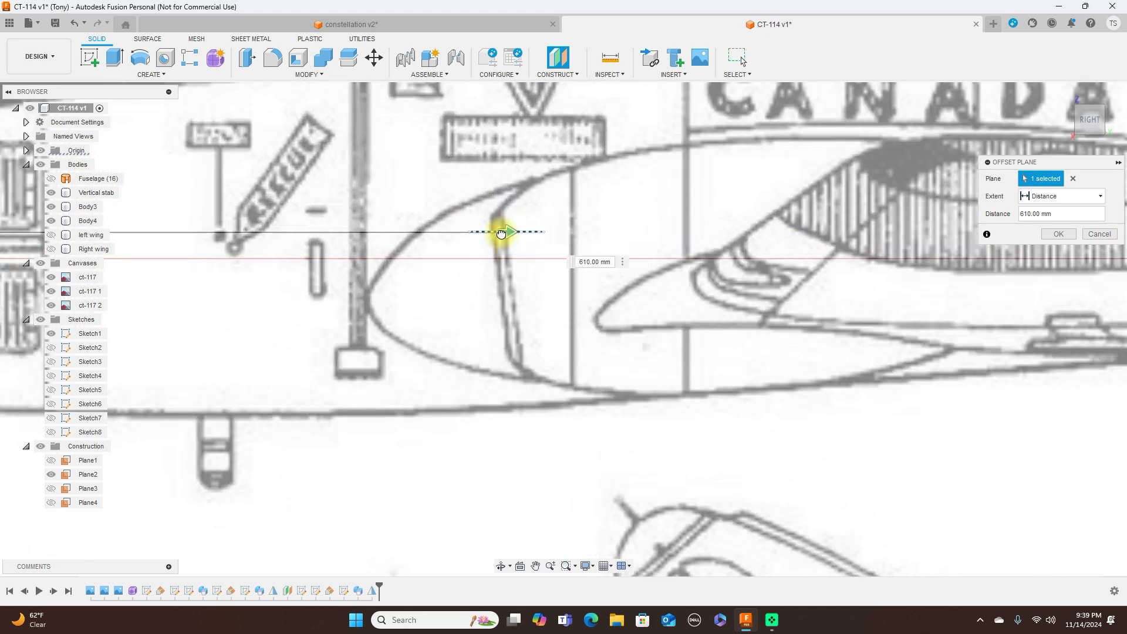
scroll(494, 234, "up", 5)
left_click_drag(471, 229, 486, 231)
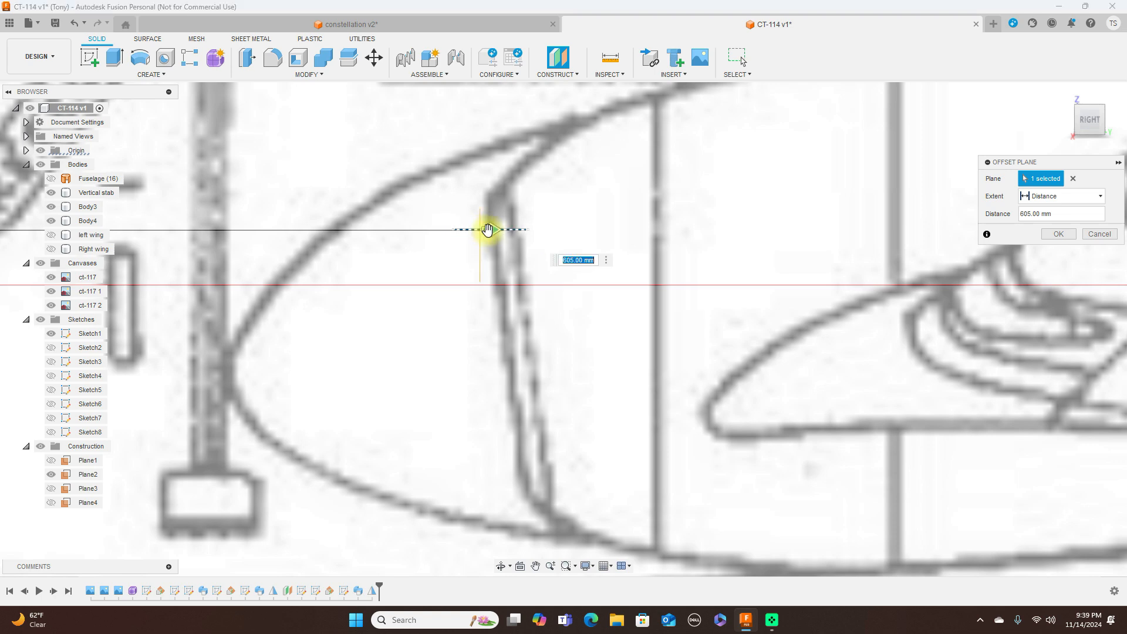
left_click(1052, 235)
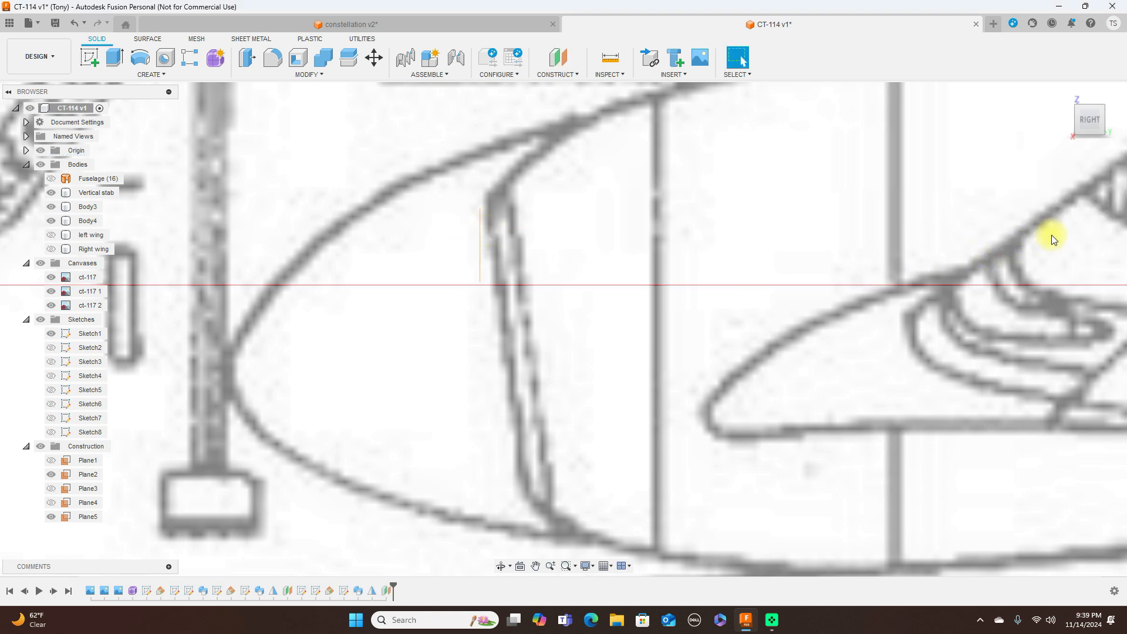
Step: Create a form and place a cylinder base about 145.5 mm in diameter on the 605 mm offset plane, over the intake in the front view drawing
left_click_drag(1079, 125, 21, 130)
left_click(404, 229)
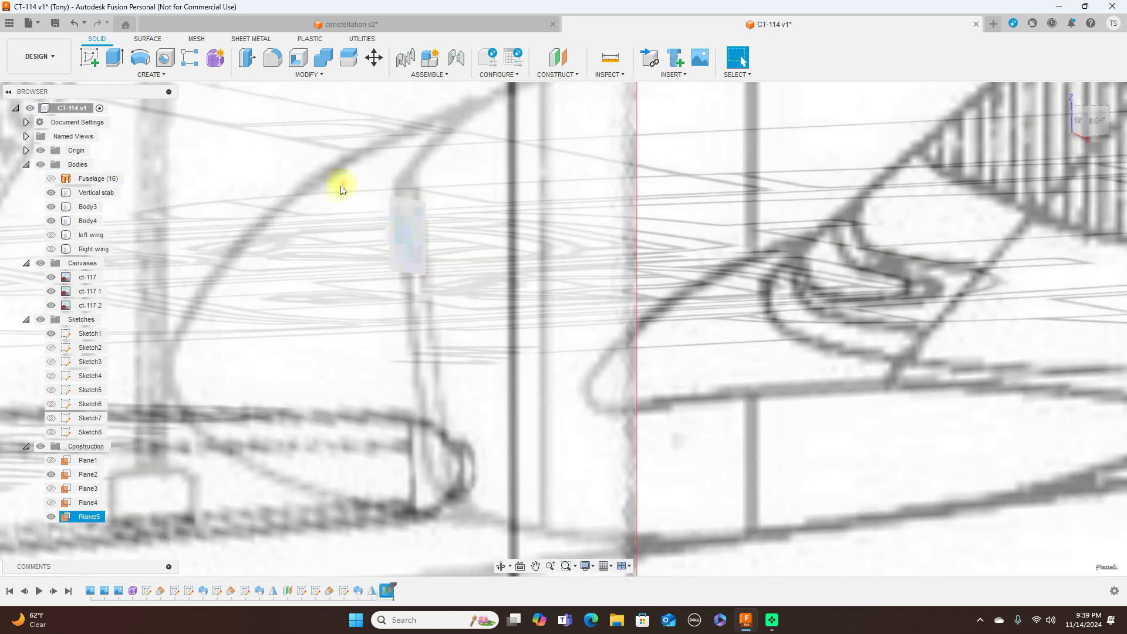
left_click(215, 59)
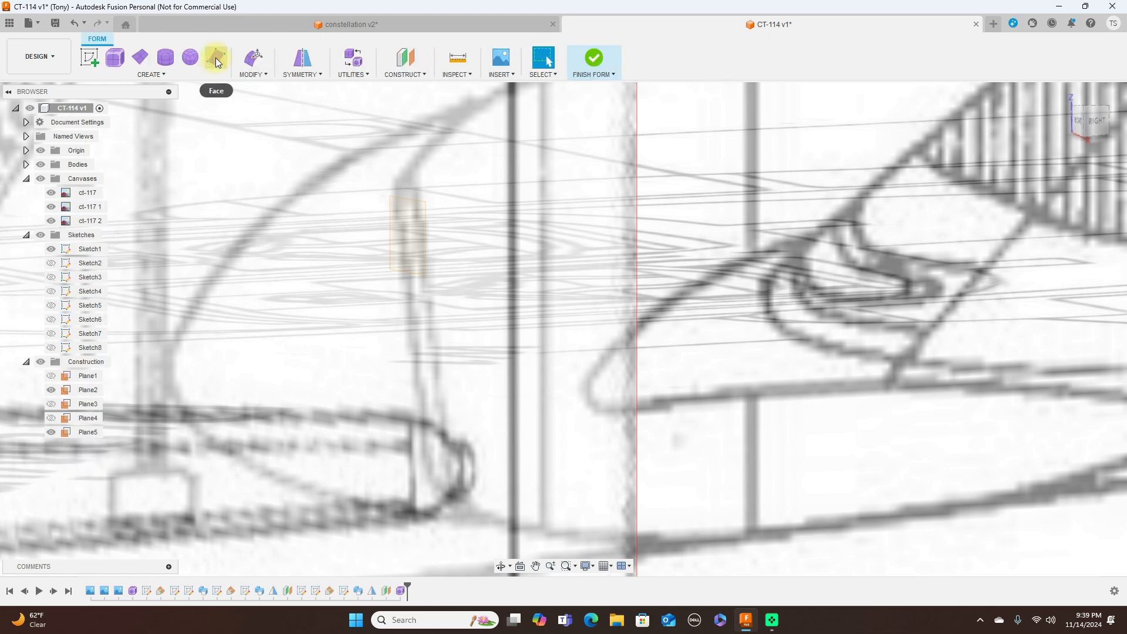
left_click(165, 57)
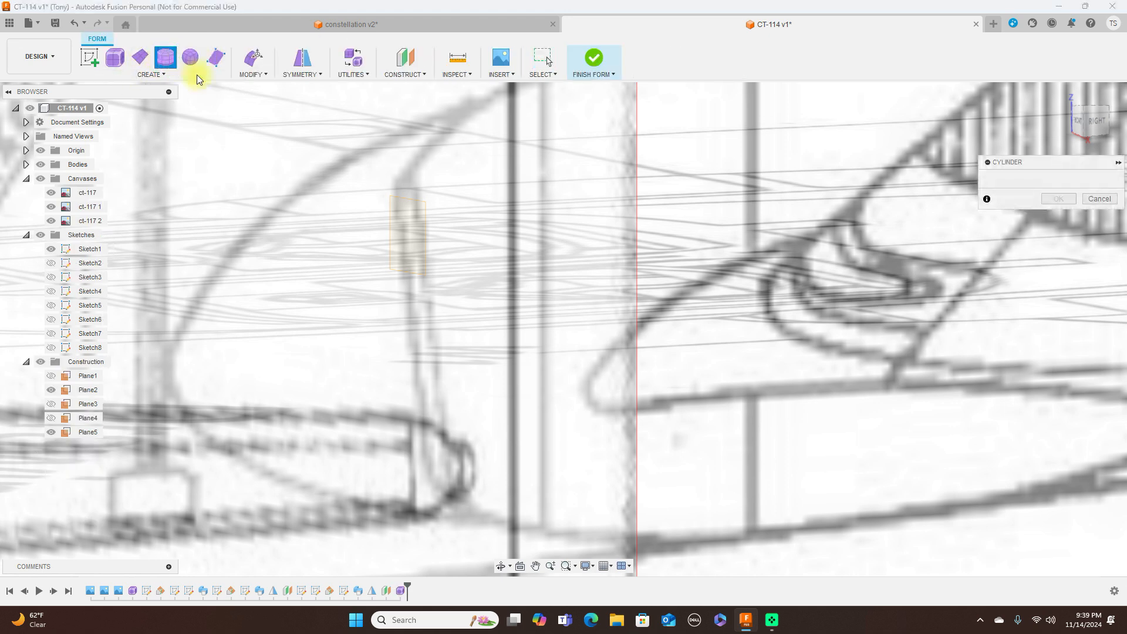
left_click(403, 221)
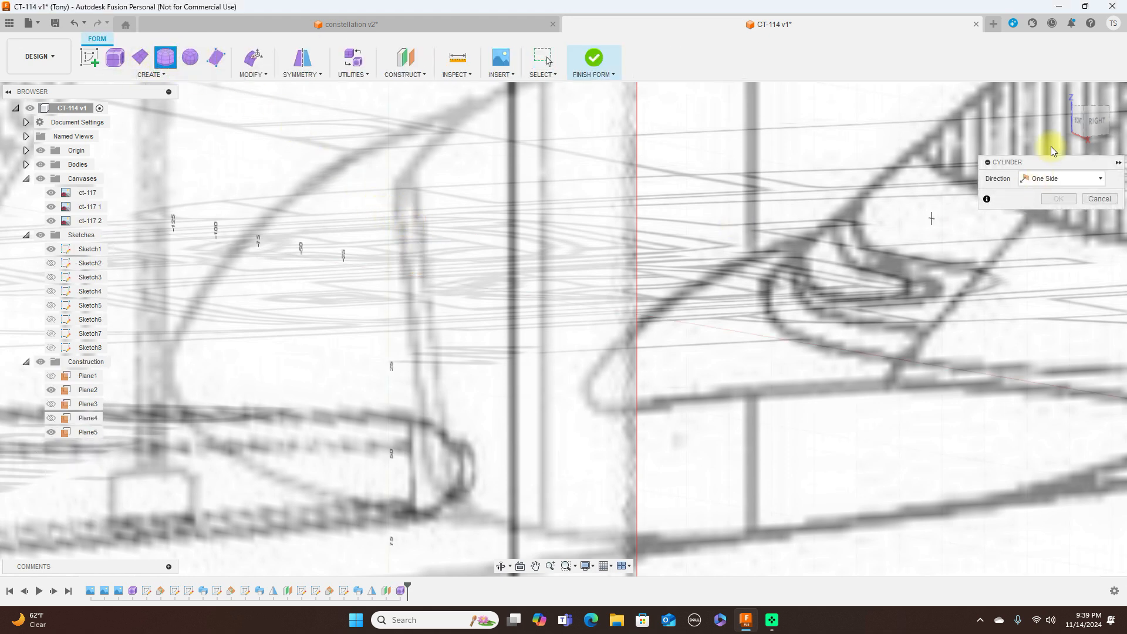
left_click(1079, 127)
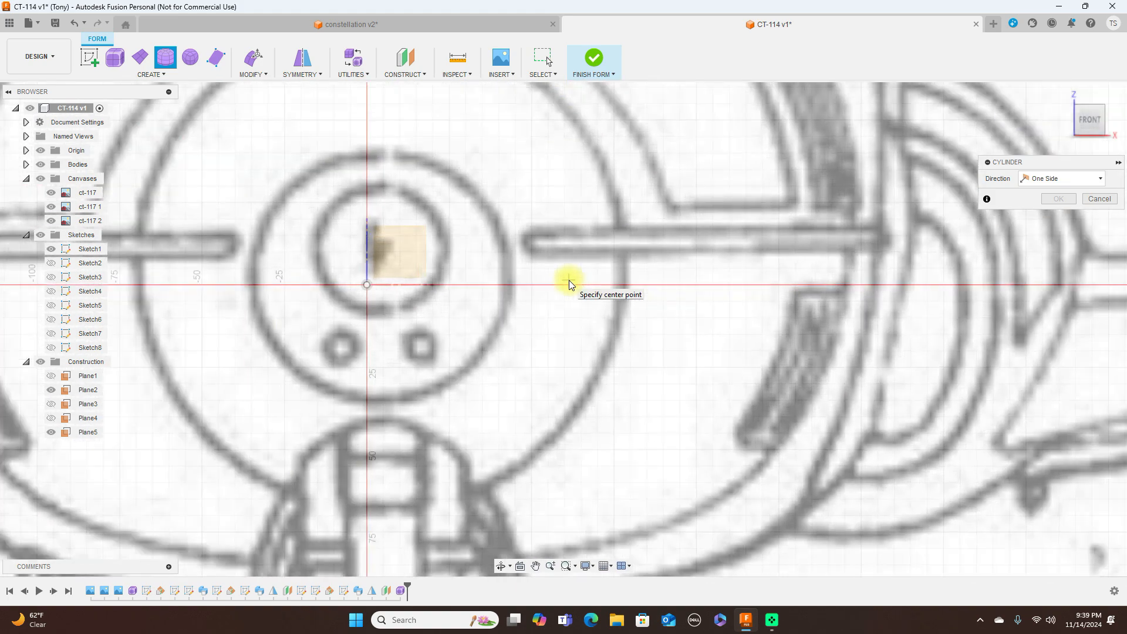
scroll(569, 285, "down", 2)
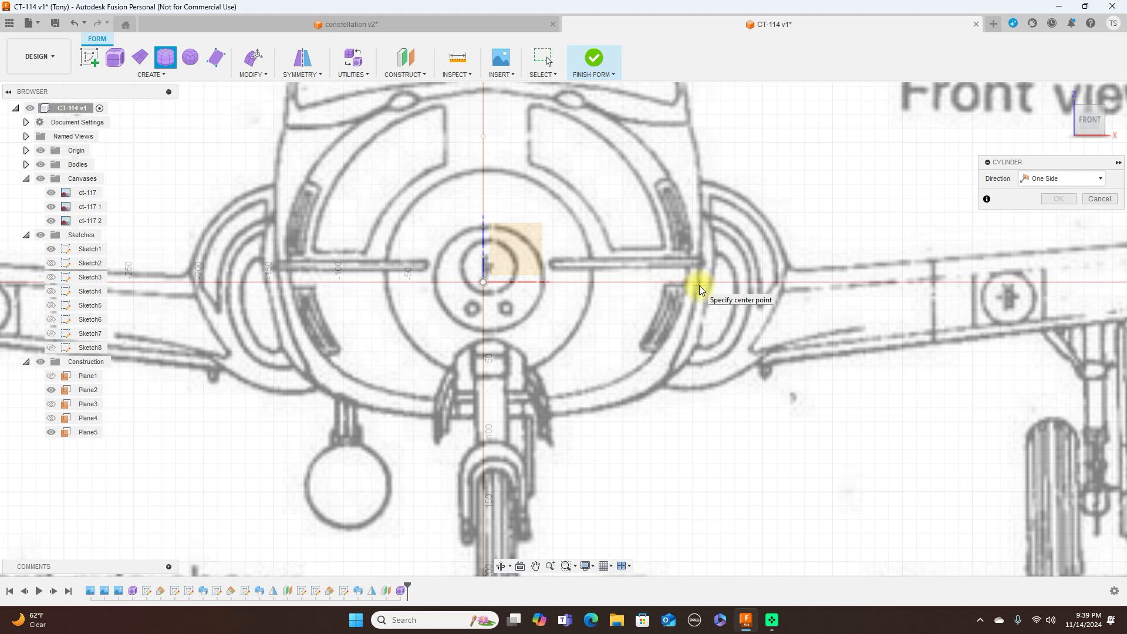
left_click(699, 287)
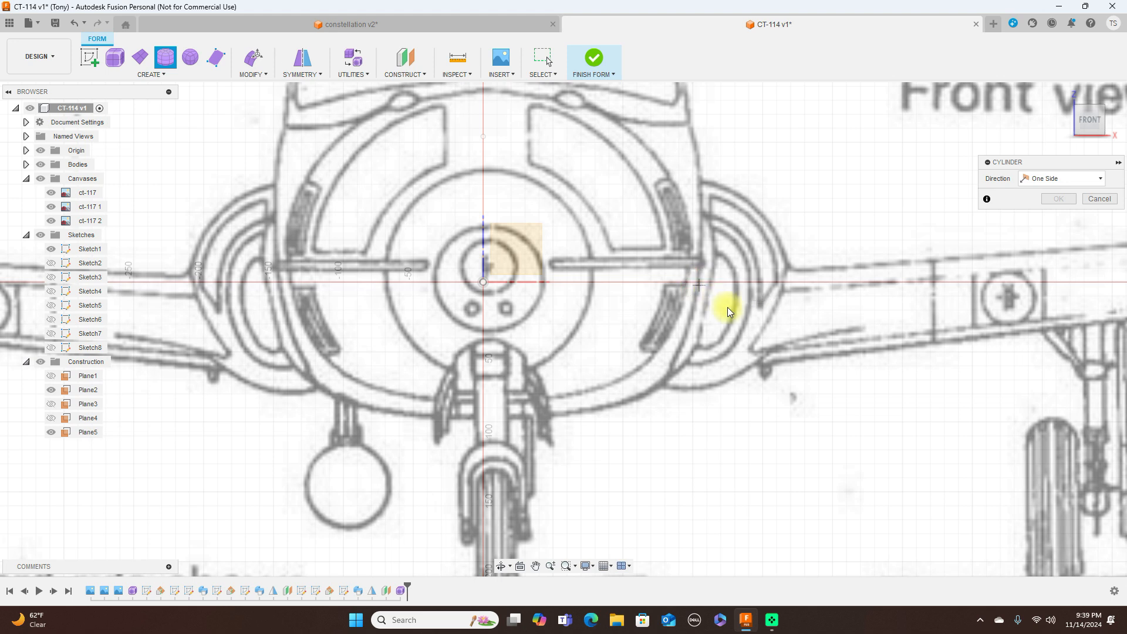
left_click(765, 367)
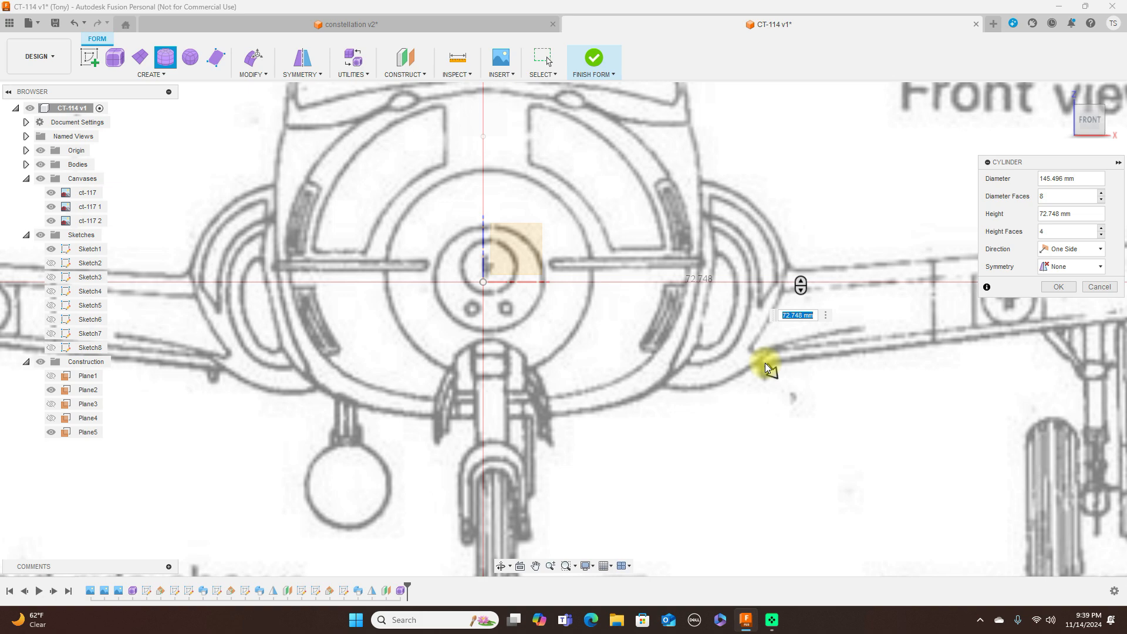
key("ctrl+6")
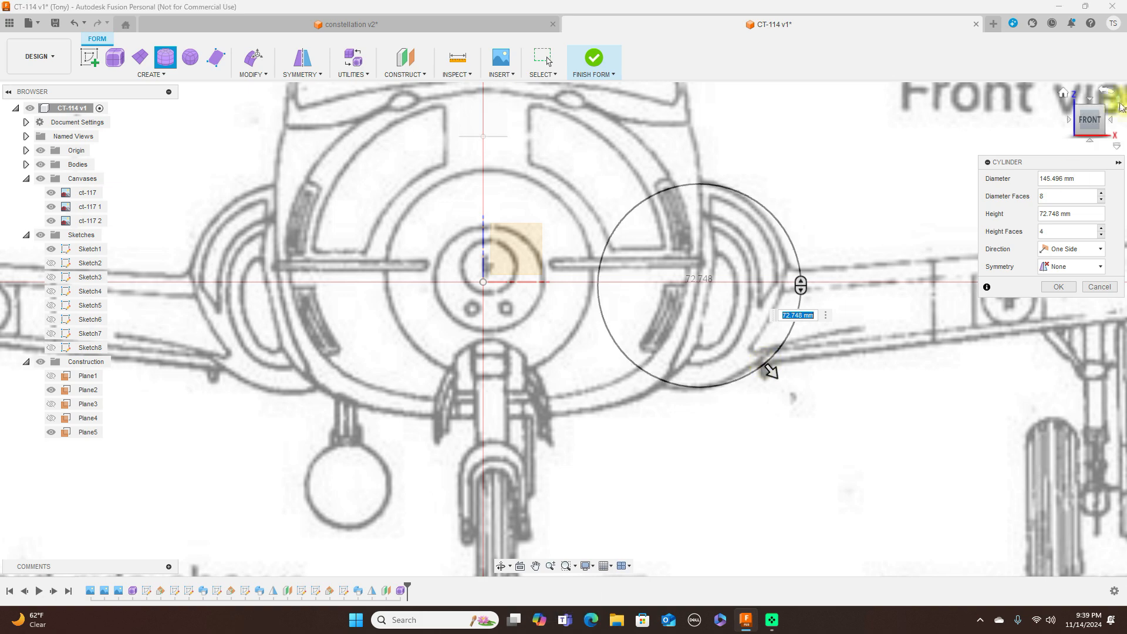
Step: Extend the cylinder's height to 700 mm so that it spans the intake fairing on the side view drawing
left_click(1111, 125)
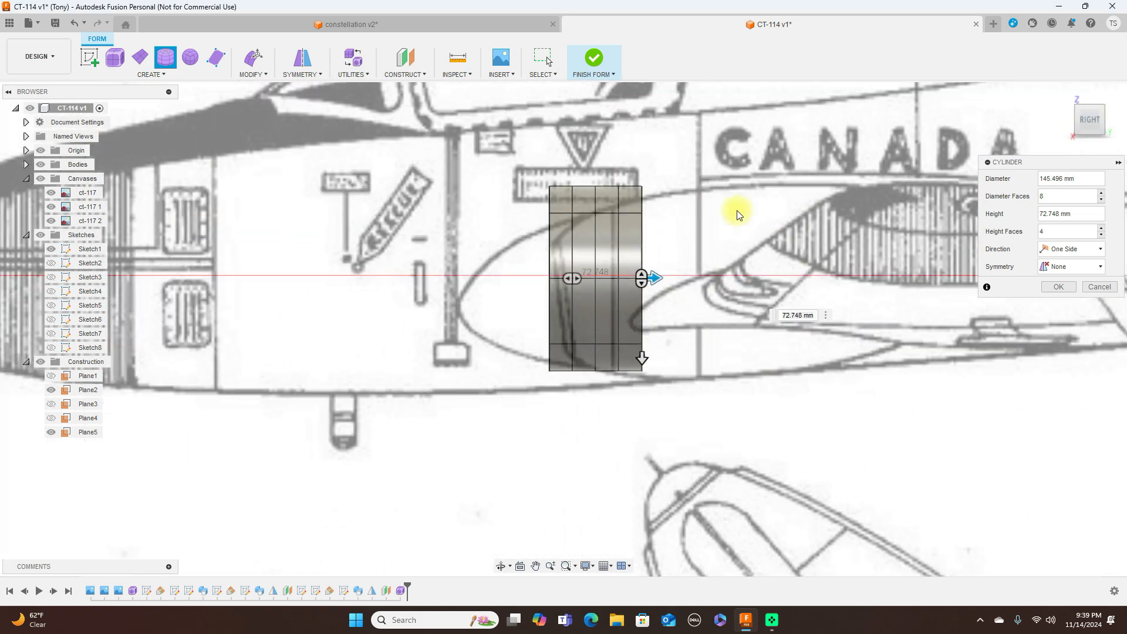
mouse_move(741, 194)
middle_mouse_down()
mouse_move(521, 171)
mouse_move(532, 159)
middle_mouse_up()
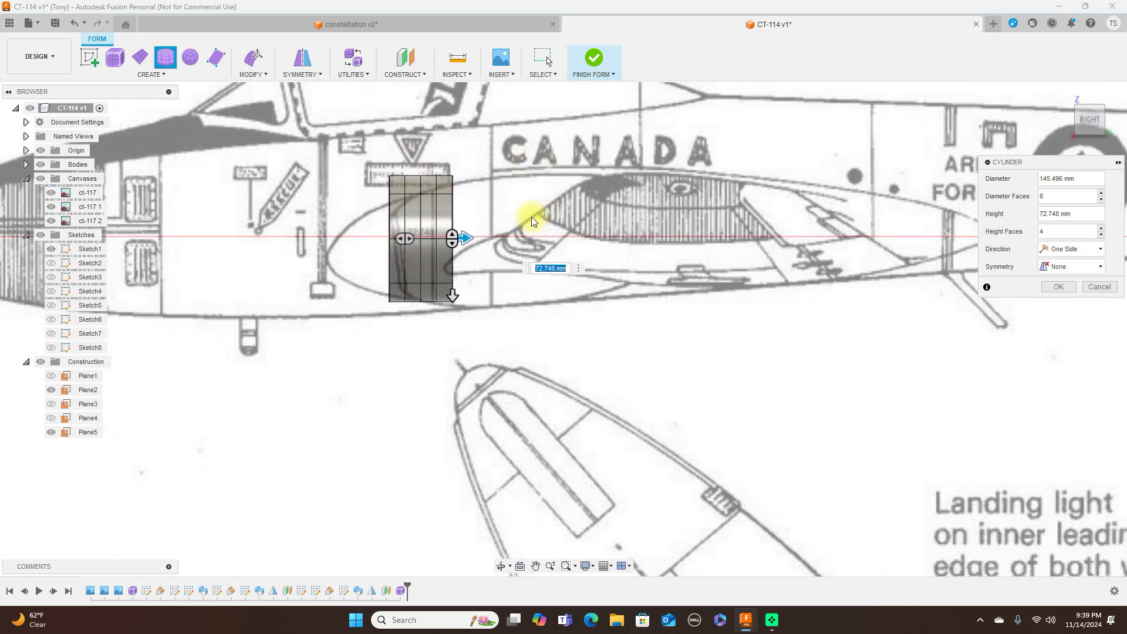
left_click_drag(467, 235, 839, 237)
scroll(833, 238, "down", 2)
scroll(838, 238, "down", 1)
middle_click_drag(858, 187, 754, 205)
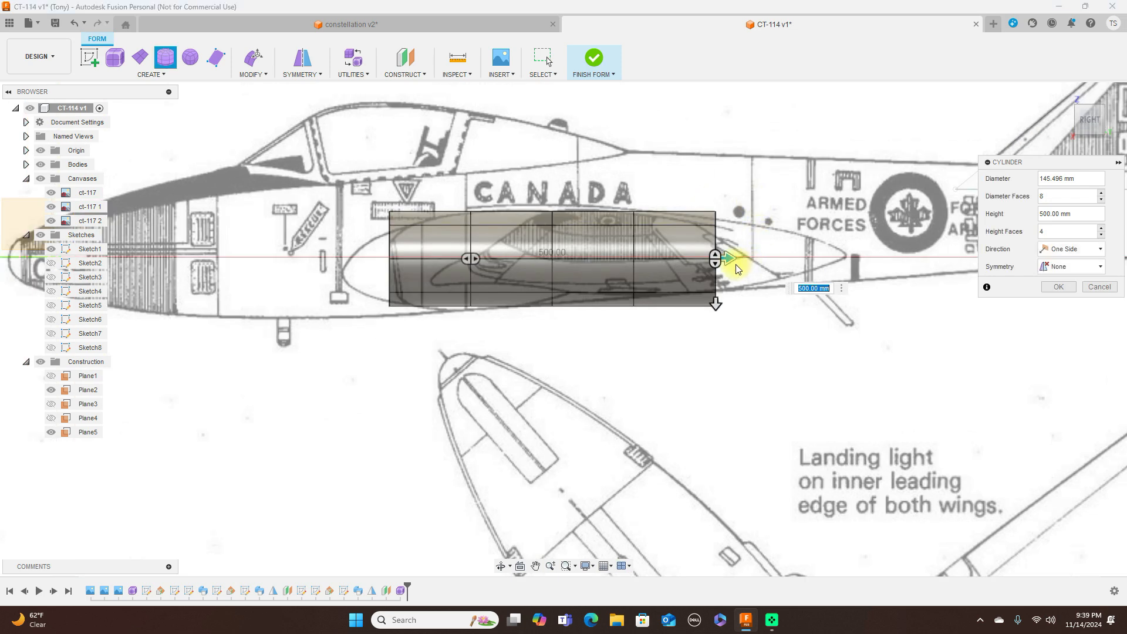
left_click_drag(730, 258, 862, 258)
scroll(849, 258, "up", 3)
scroll(733, 309, "down", 2)
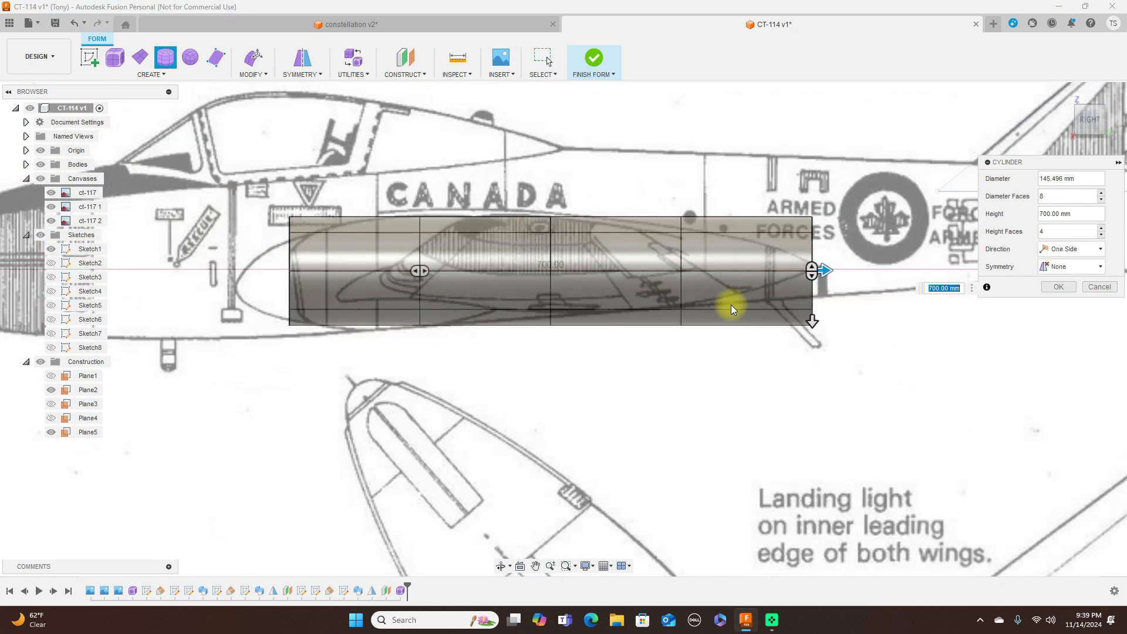
Step: Divide the cylinder into 7 height faces and create it
scroll(732, 310, "down", 1)
left_click_drag(478, 277, 506, 280)
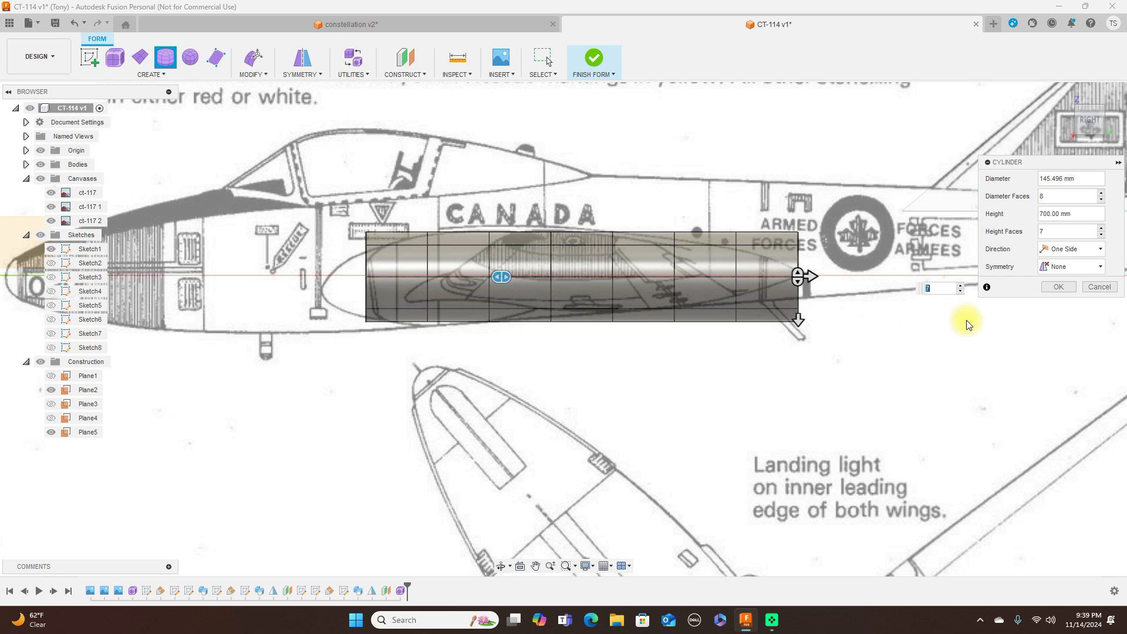
left_click(1057, 287)
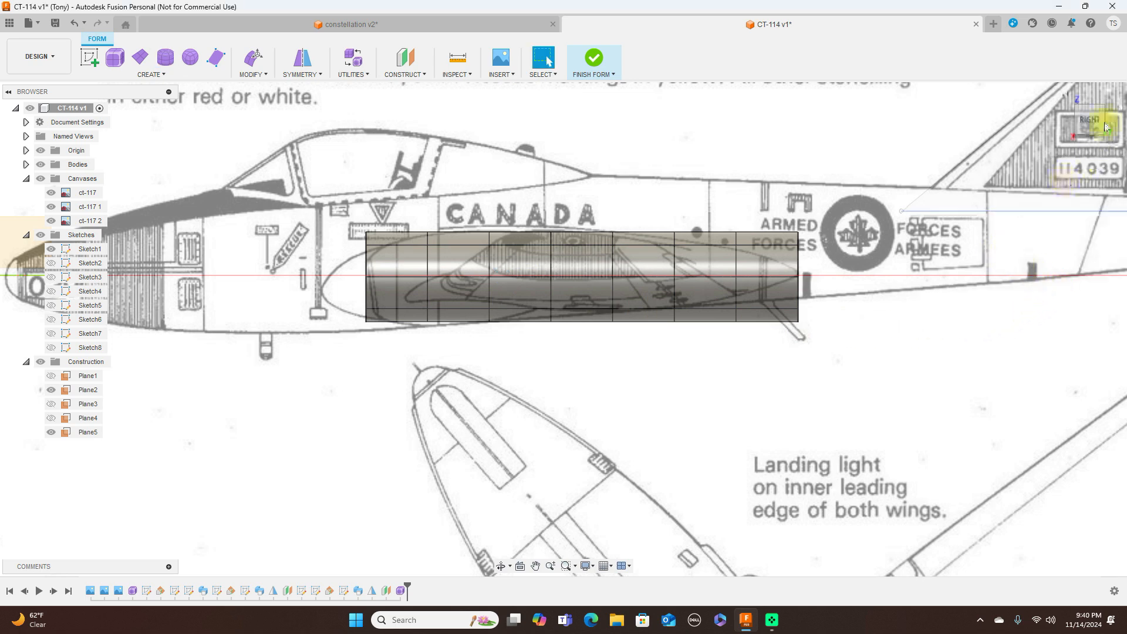
Step: Shrink the cylinder's front edge loop to the intake outline in side and top views, lowering it about 19 mm and shifting it about 17.5 mm inboard
scroll(405, 236, "up", 2)
double_click(358, 276)
right_click(390, 176)
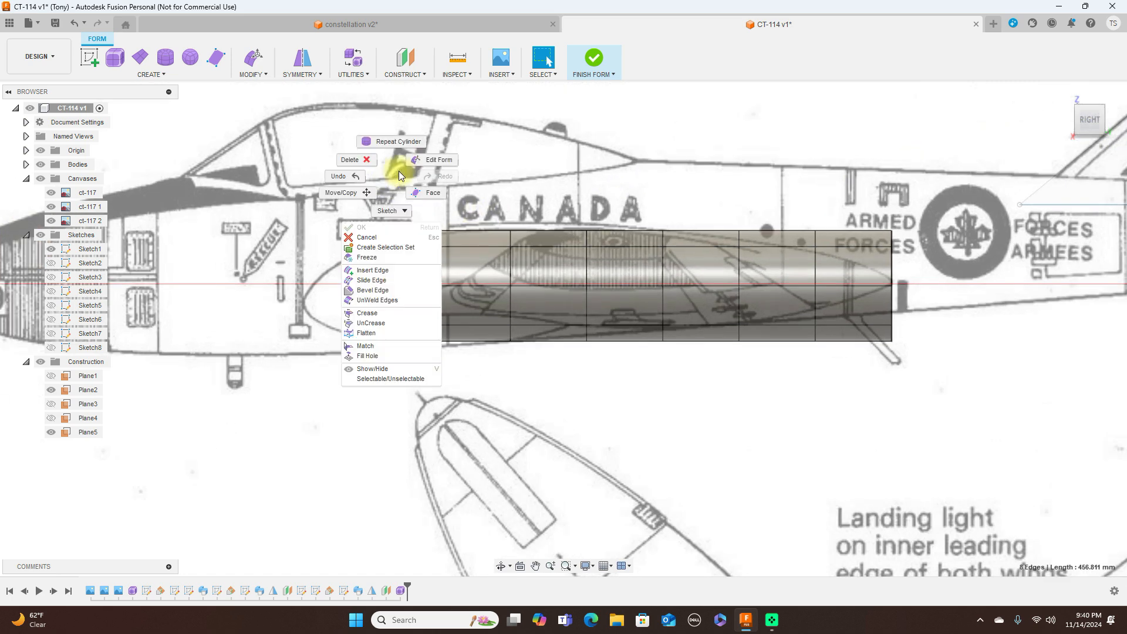
left_click(416, 167)
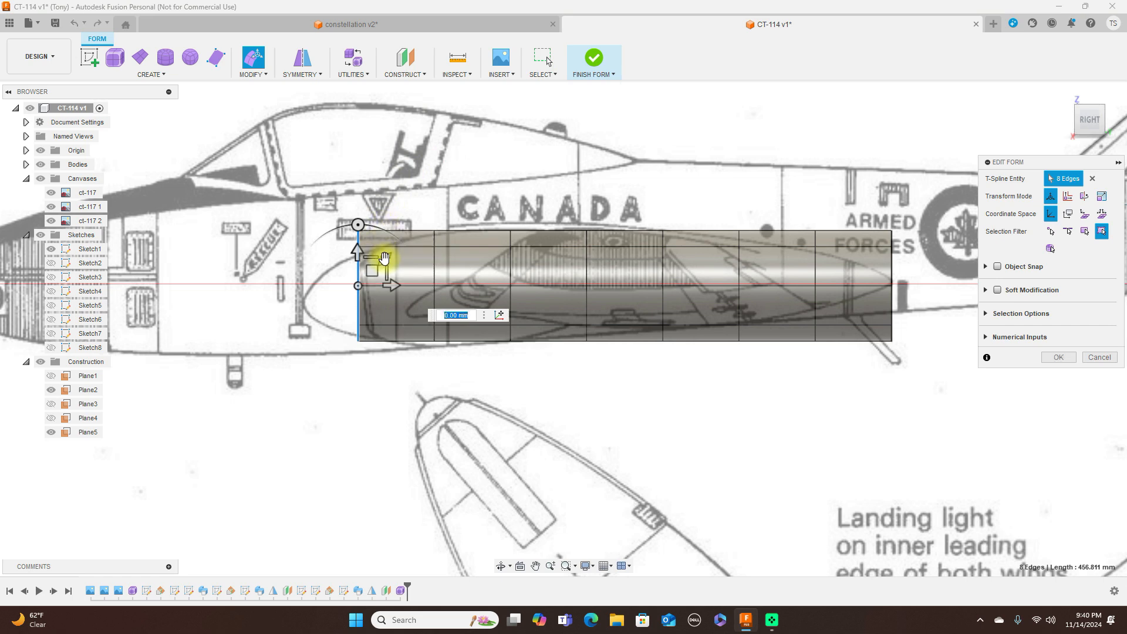
left_click_drag(382, 259, 376, 285)
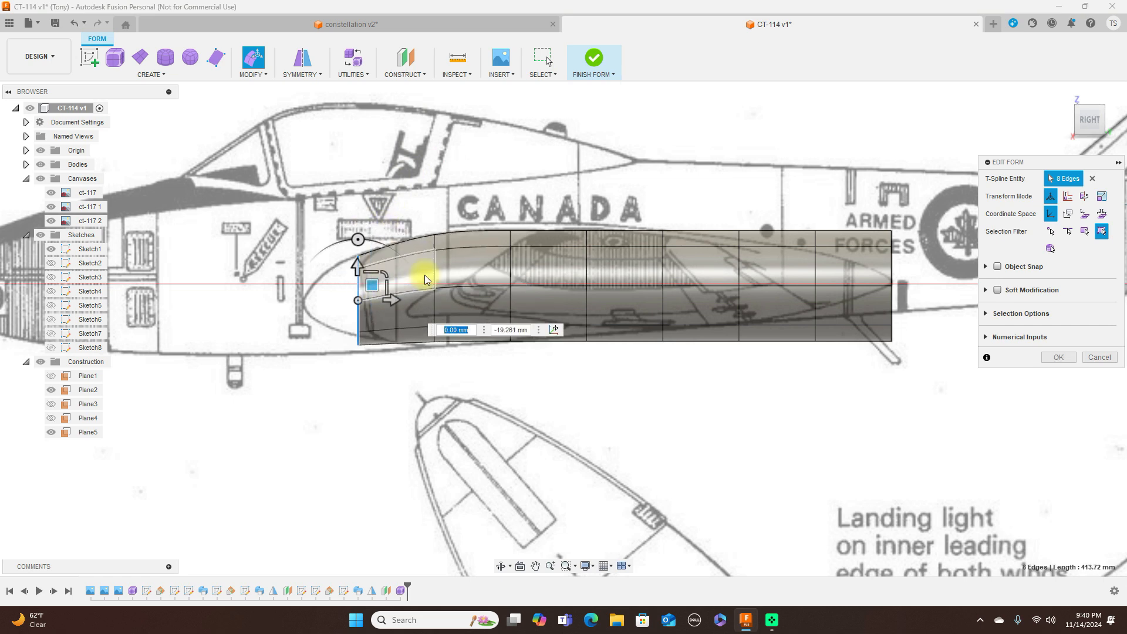
scroll(424, 273, "up", 2)
left_click_drag(370, 284, 448, 255)
left_click(1087, 105)
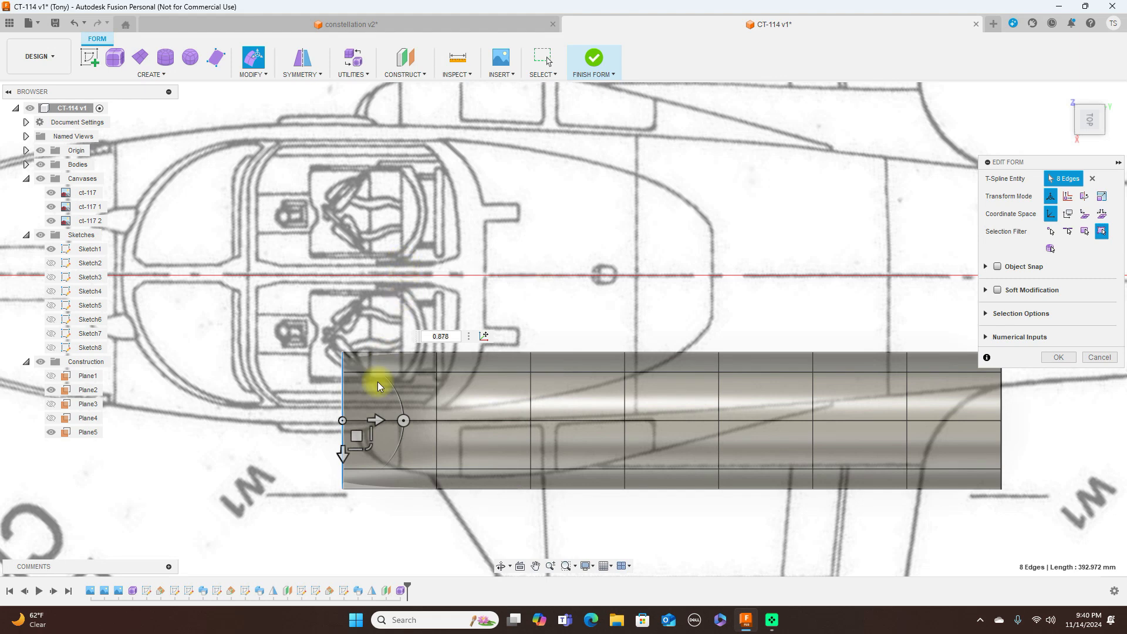
left_click_drag(369, 446, 356, 419)
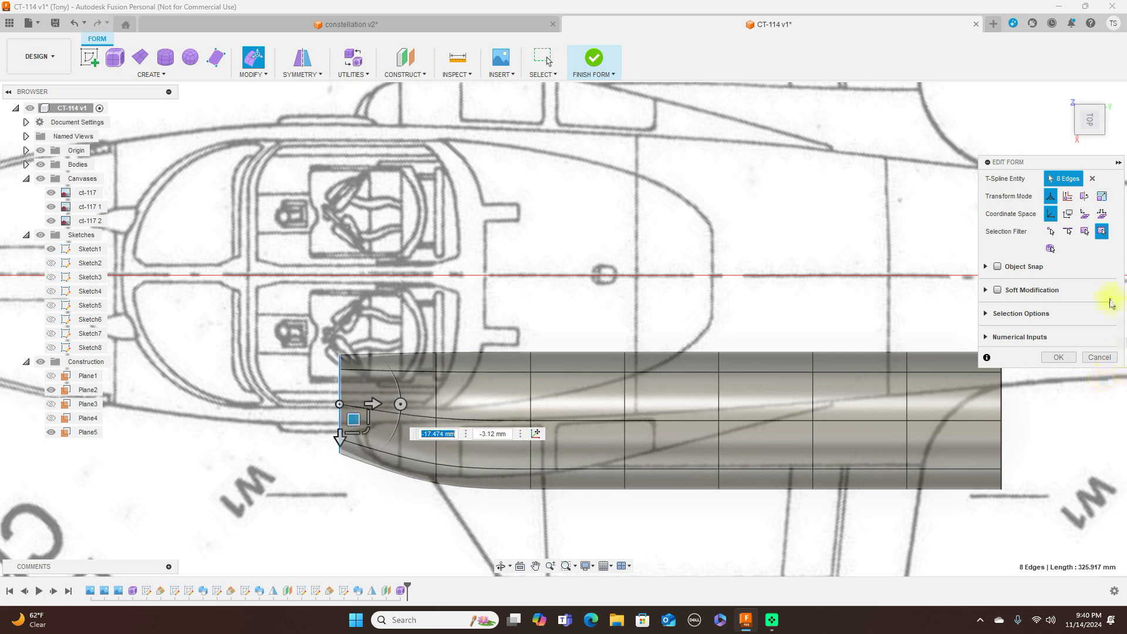
Step: Lower the bottom vertex of the second edge loop from the front by about 14 mm to follow the intake's lower outline in side view
left_click(1093, 143)
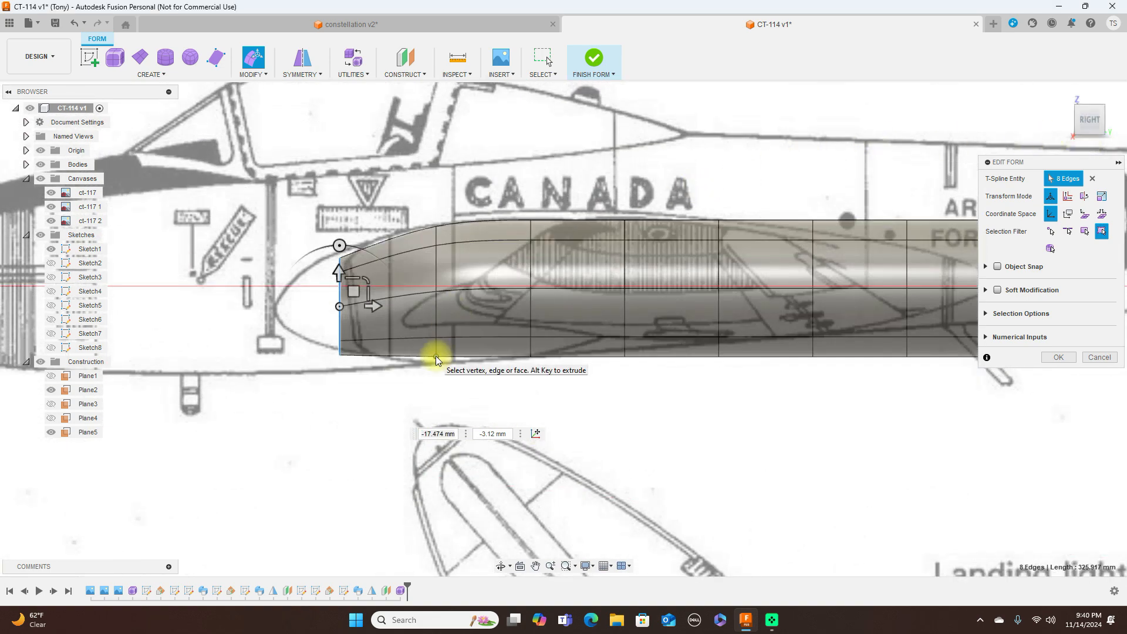
left_click(435, 359)
left_click_drag(449, 345, 451, 353)
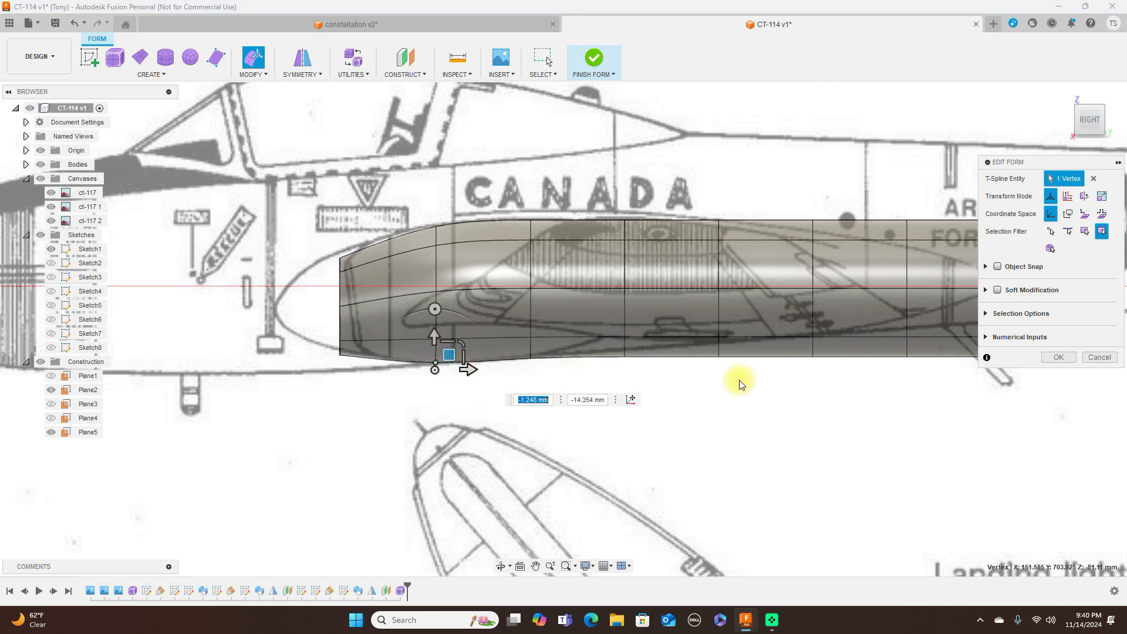
Step: Scale down the height of the four rearmost edge loops in side view to taper the fairing, with the end loop at a factor of 0.448
double_click(719, 259)
left_click_drag(746, 260, 732, 270)
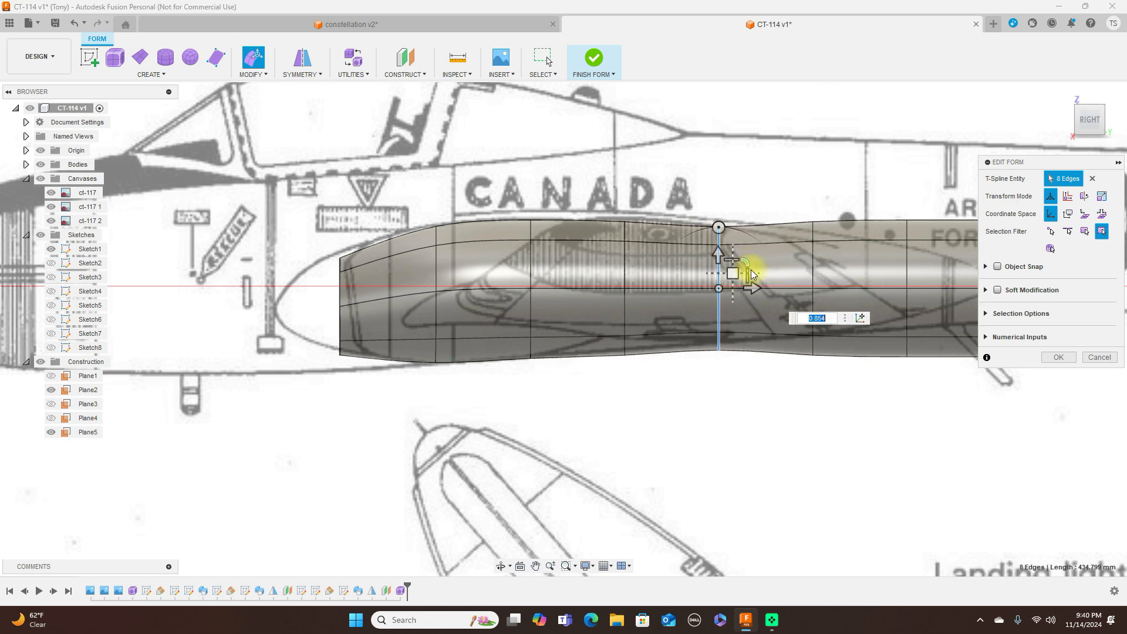
double_click(824, 261)
left_click_drag(823, 262, 830, 259)
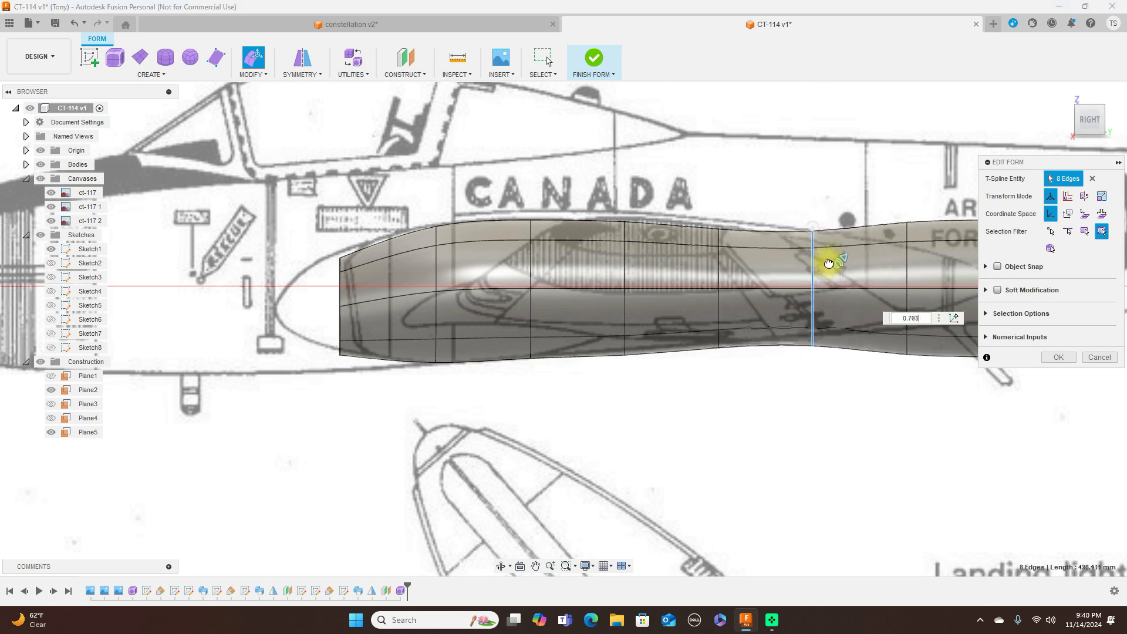
scroll(808, 171, "down", 2)
middle_click_drag(810, 159, 510, 161)
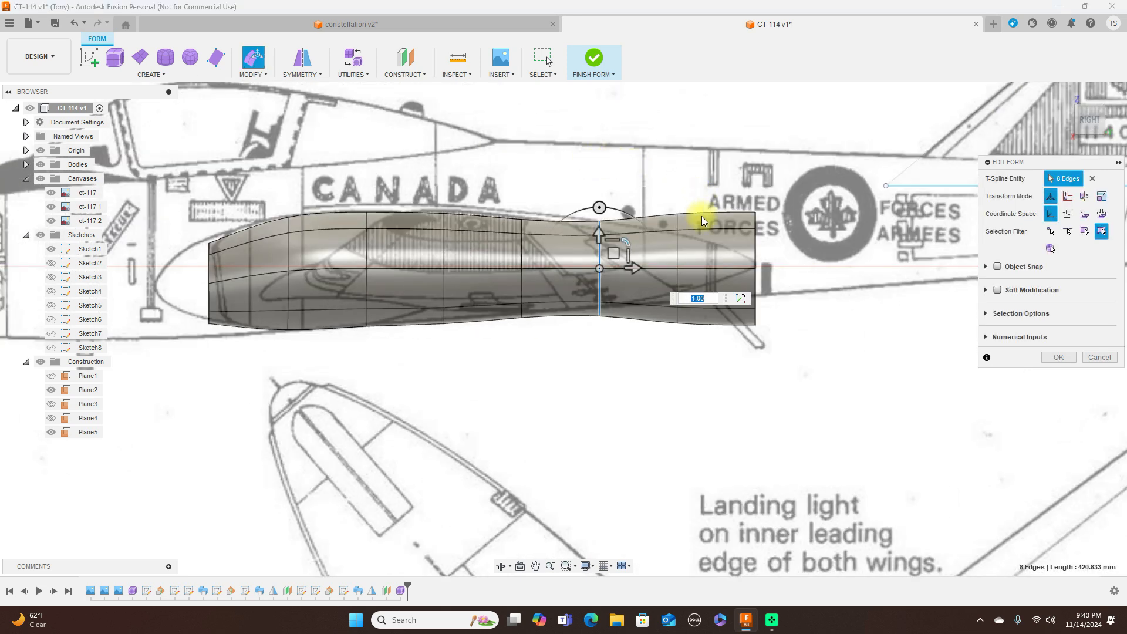
double_click(677, 252)
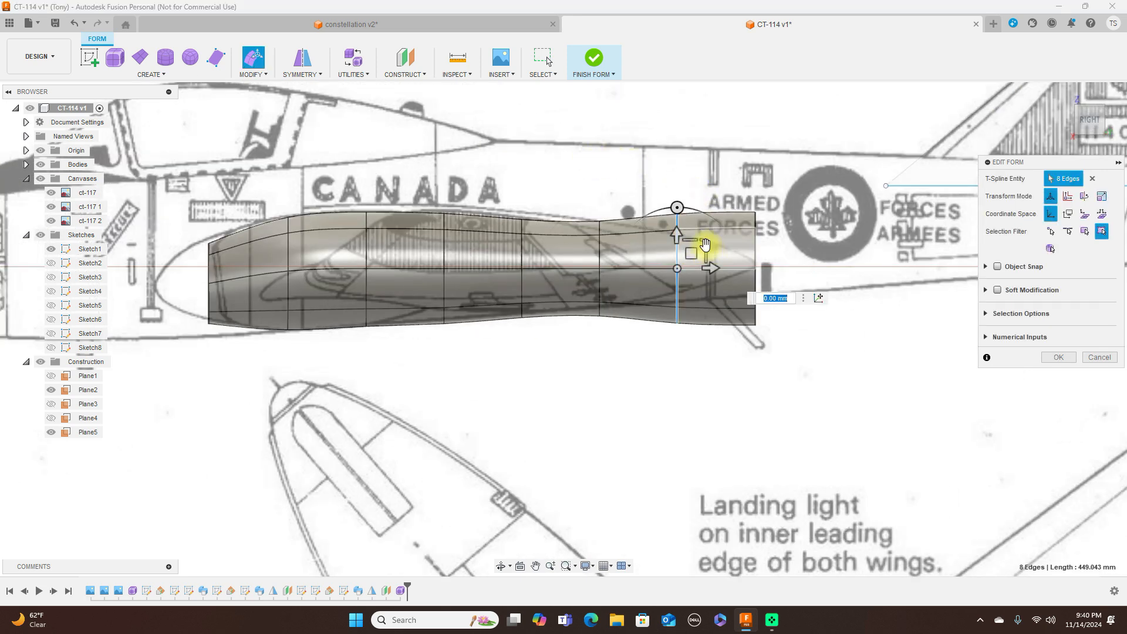
left_click_drag(704, 252, 691, 246)
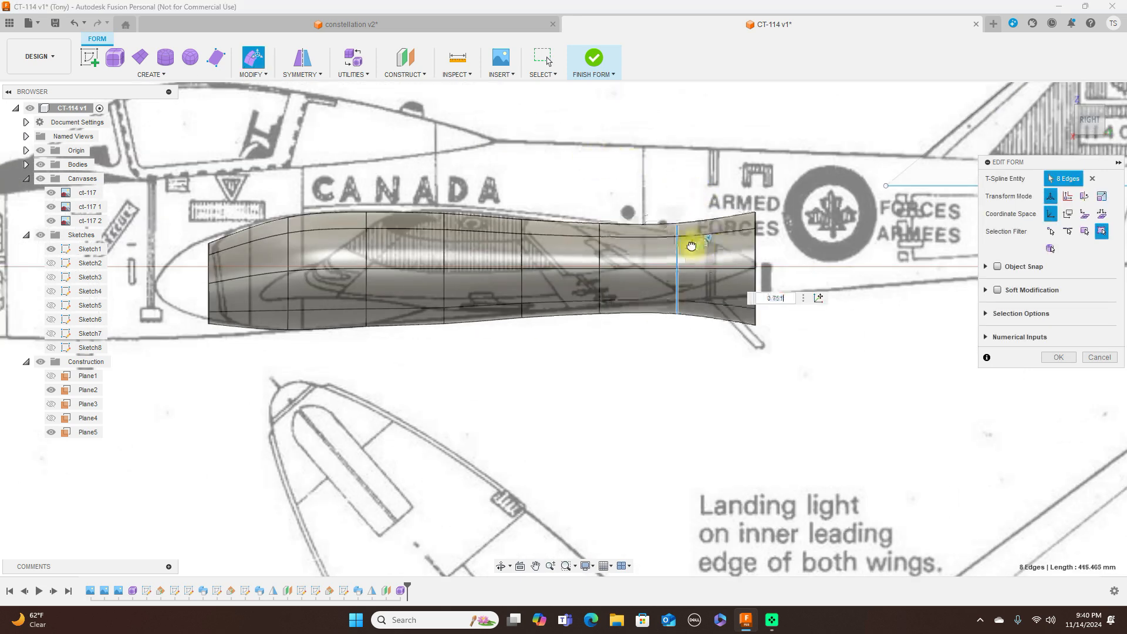
double_click(752, 235)
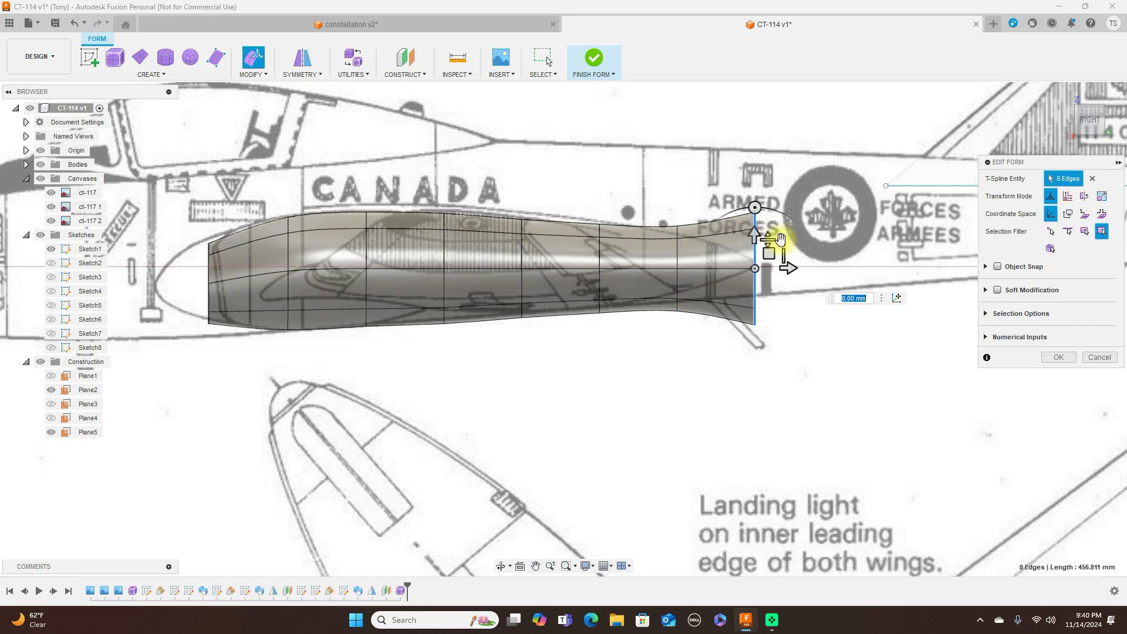
left_click_drag(781, 240, 756, 248)
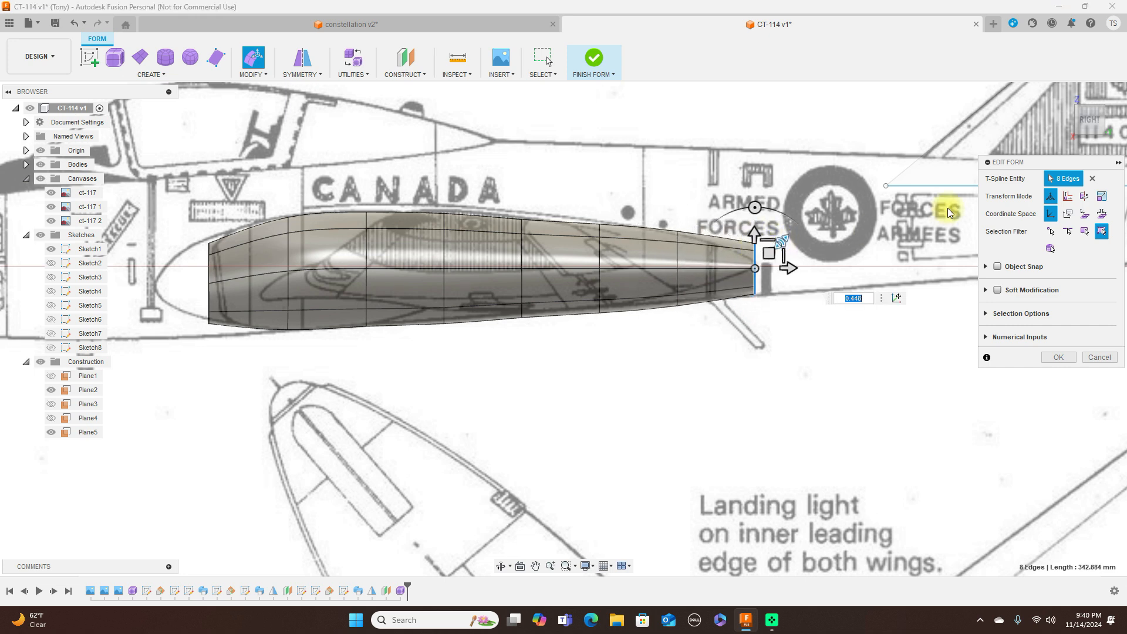
Step: Scale down the width of the three rearmost edge loops in top view to narrow the aft end of the intake fairing
left_click(1089, 101)
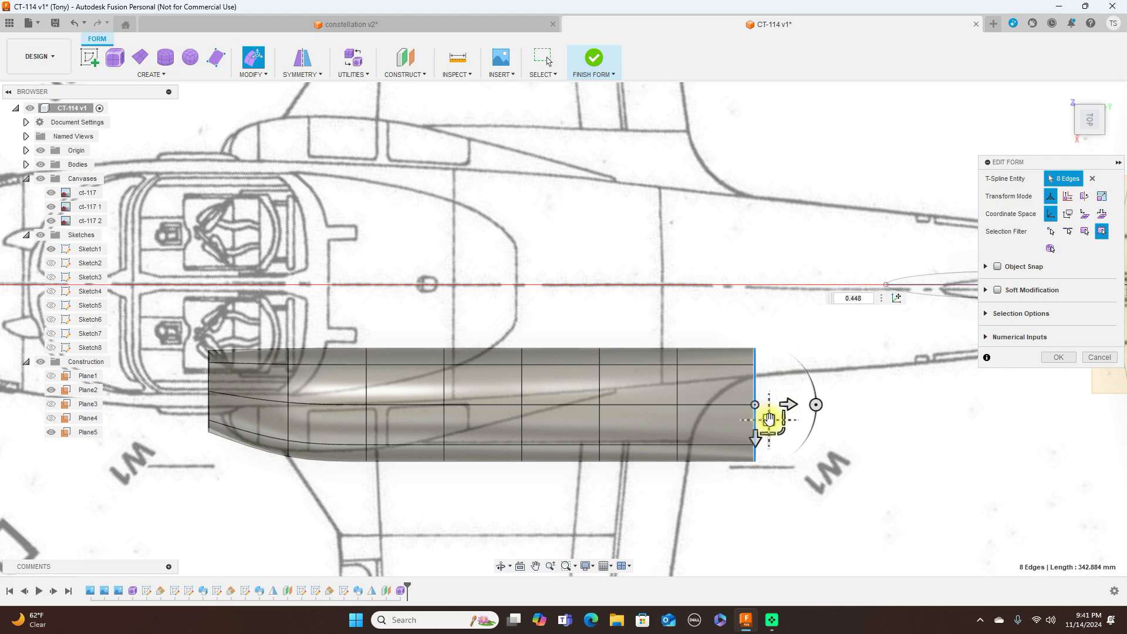
left_click_drag(780, 430, 762, 411)
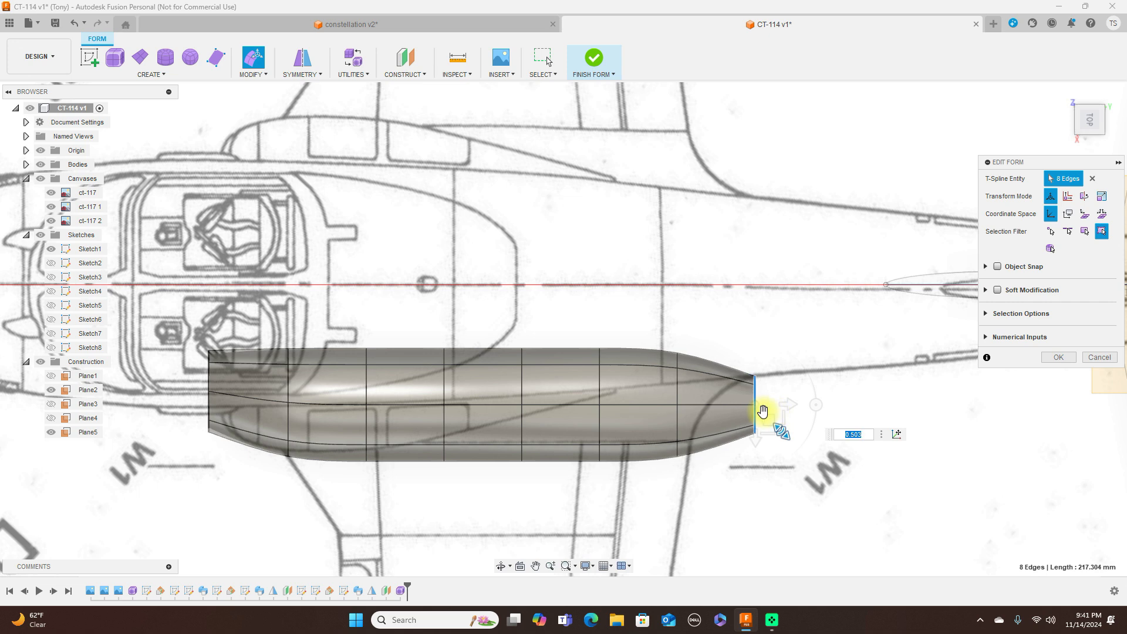
double_click(678, 386)
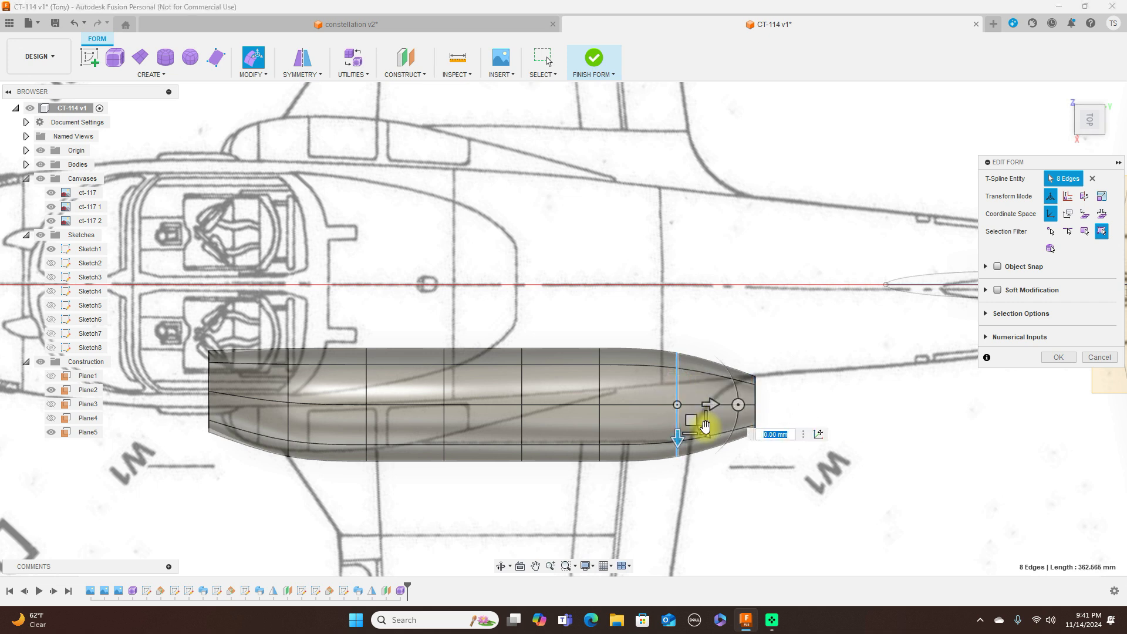
left_click_drag(705, 428, 625, 391)
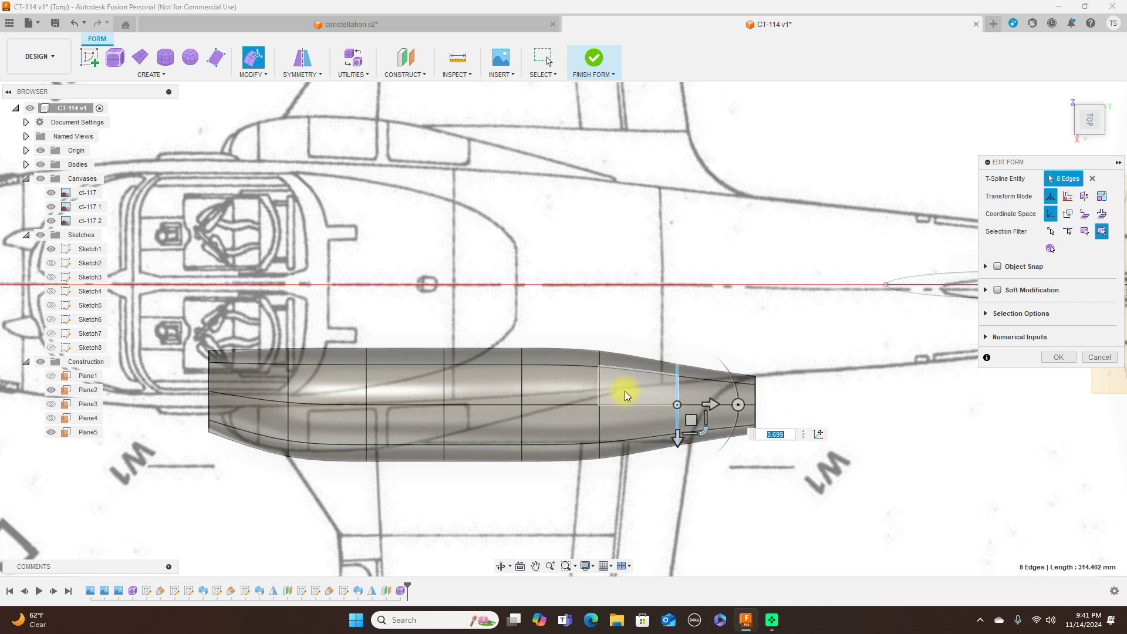
double_click(599, 384)
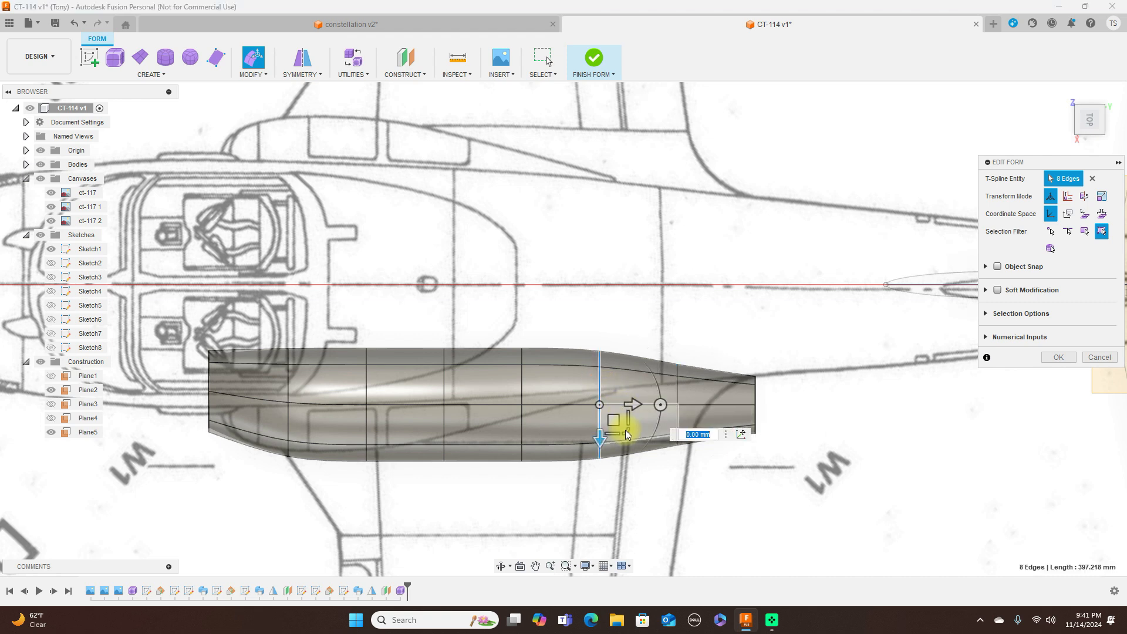
left_click_drag(626, 430, 620, 418)
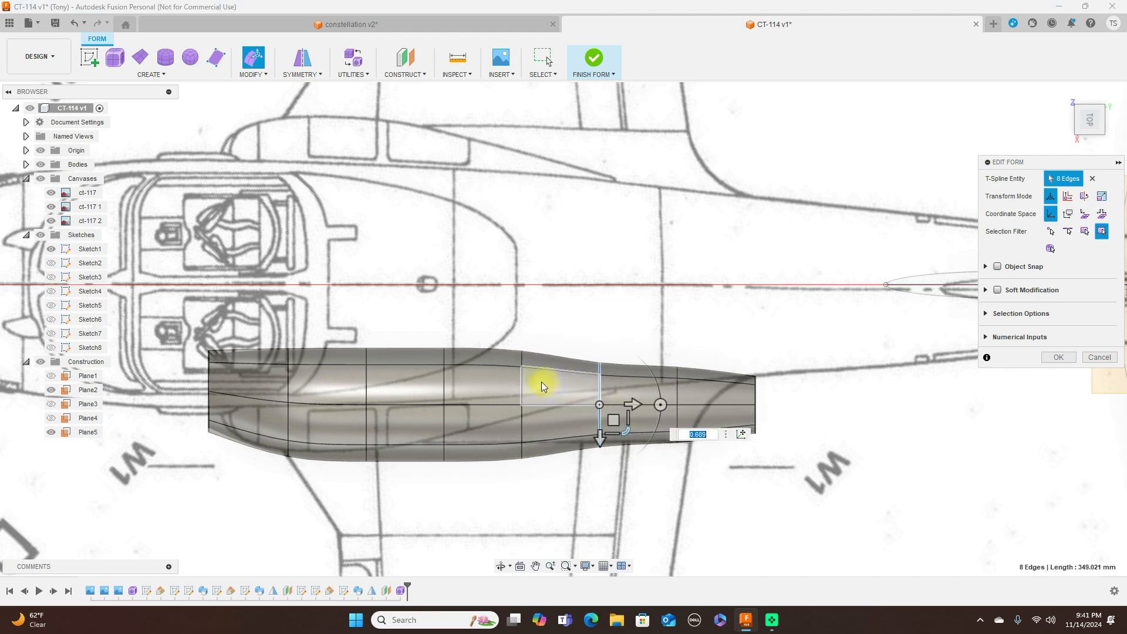
Step: Scale down the width of the fourth edge loop from the rear in top view, and shift the end loop about 98 mm inboard
double_click(524, 383)
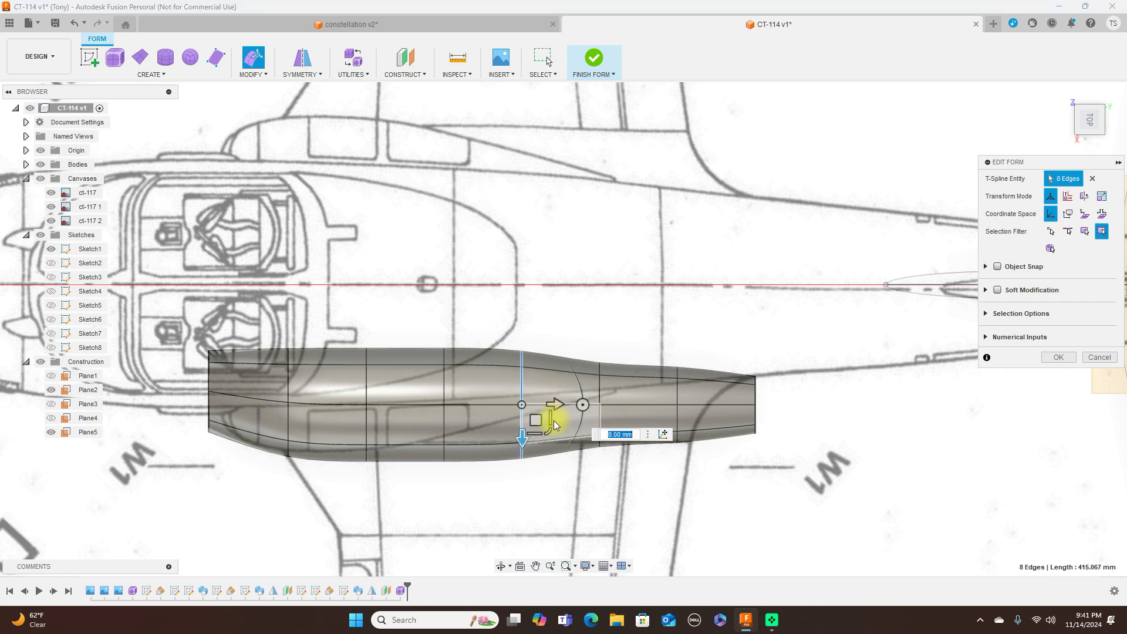
left_click_drag(547, 427, 543, 420)
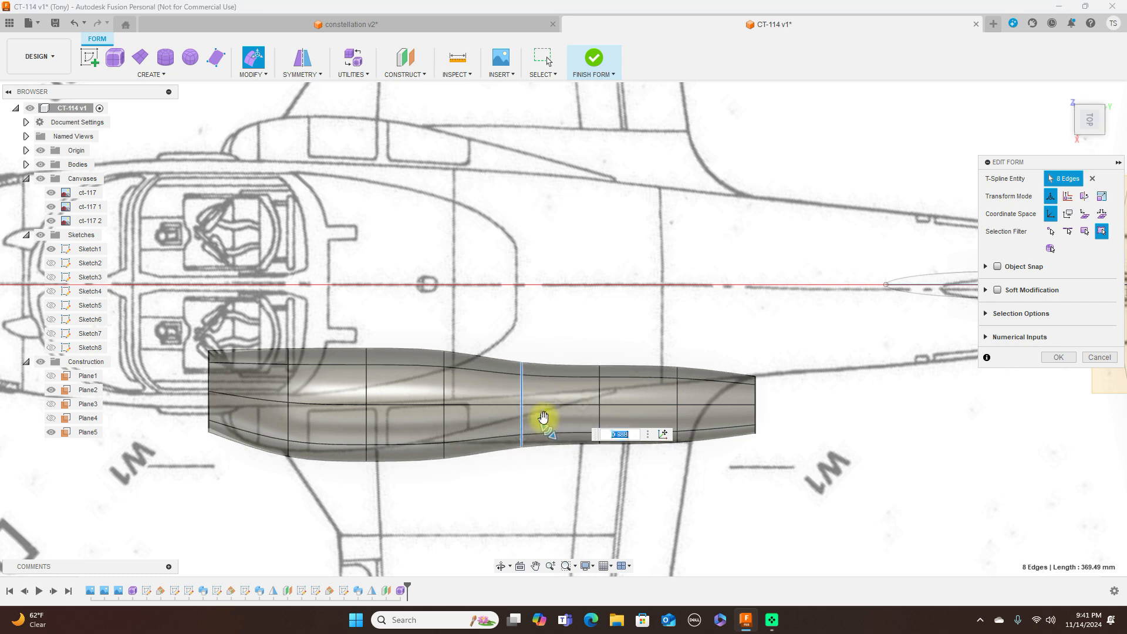
left_click(755, 393)
scroll(763, 417, "up", 2)
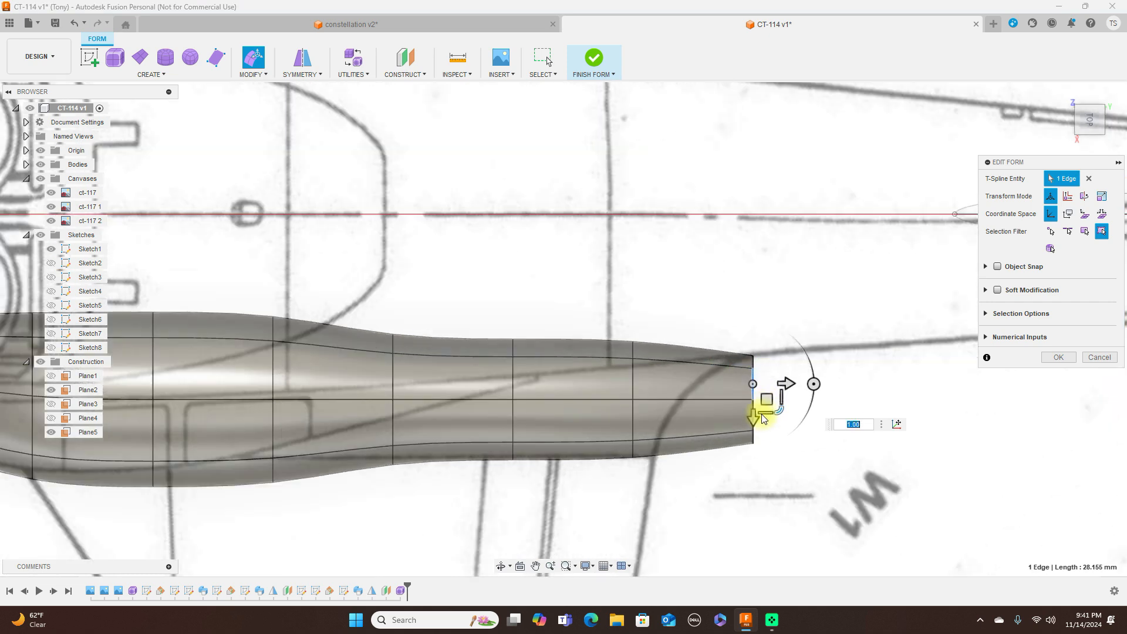
left_click(753, 435)
left_click(753, 418)
double_click(754, 417)
left_click_drag(766, 413, 765, 297)
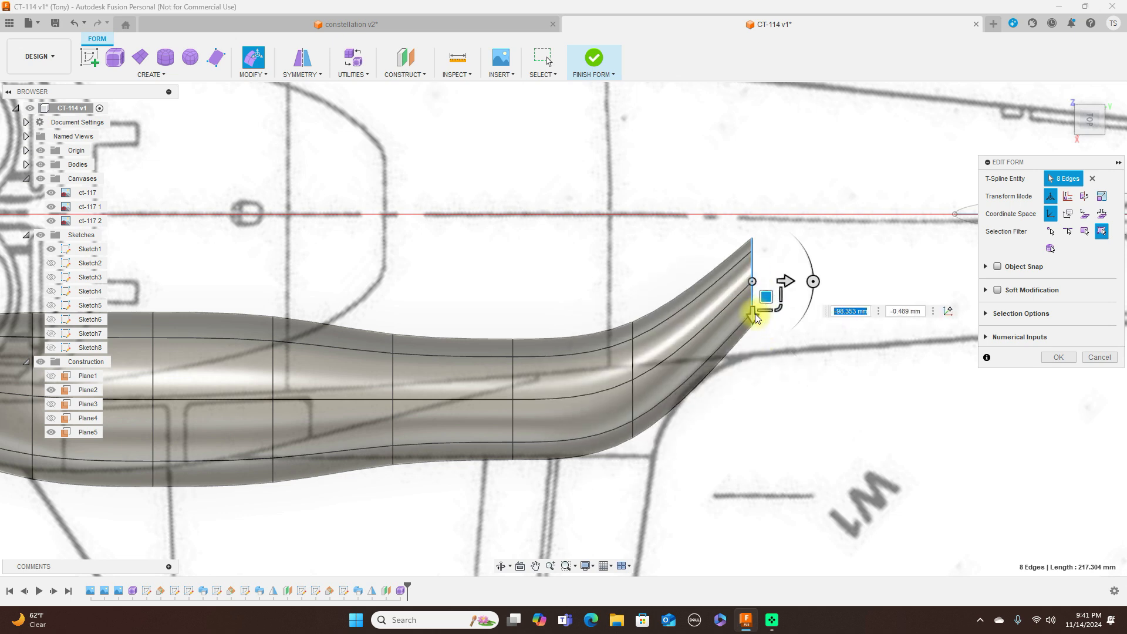
Step: Shift the second and third edge loops from the rear inboard in top view by about 69 mm and 54 mm
double_click(633, 353)
left_click_drag(646, 377, 644, 315)
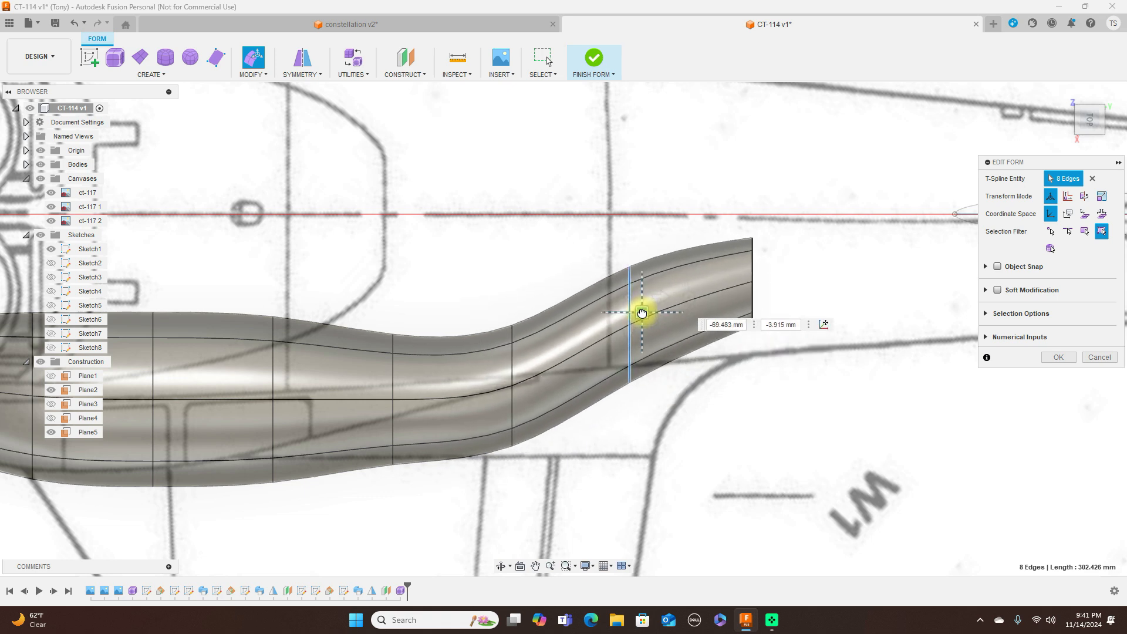
double_click(513, 375)
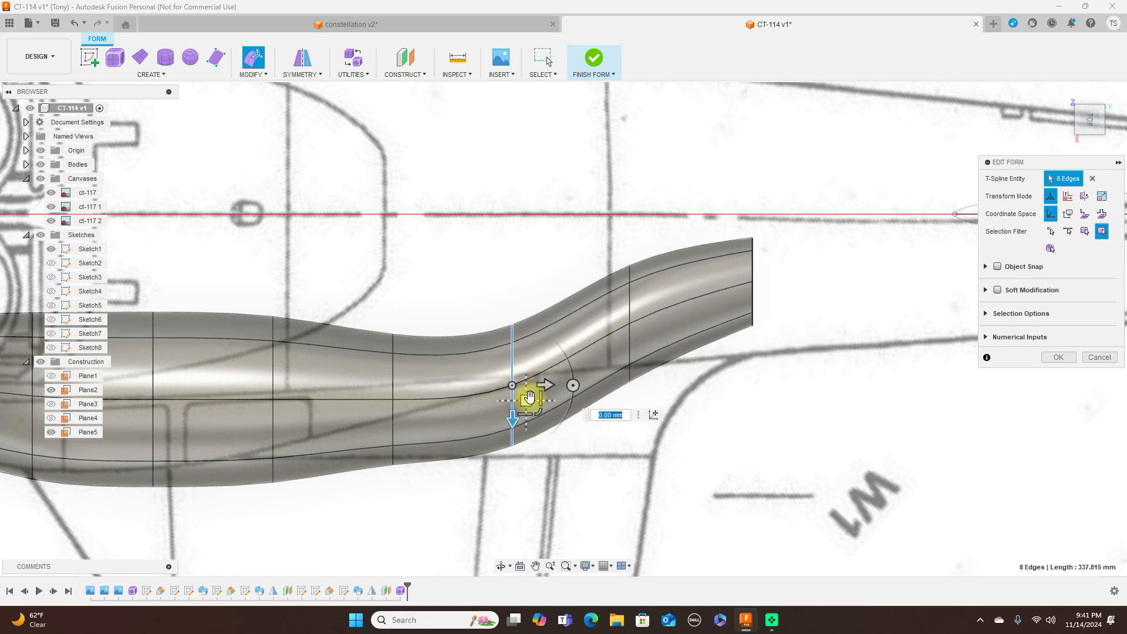
left_click_drag(526, 395, 522, 335)
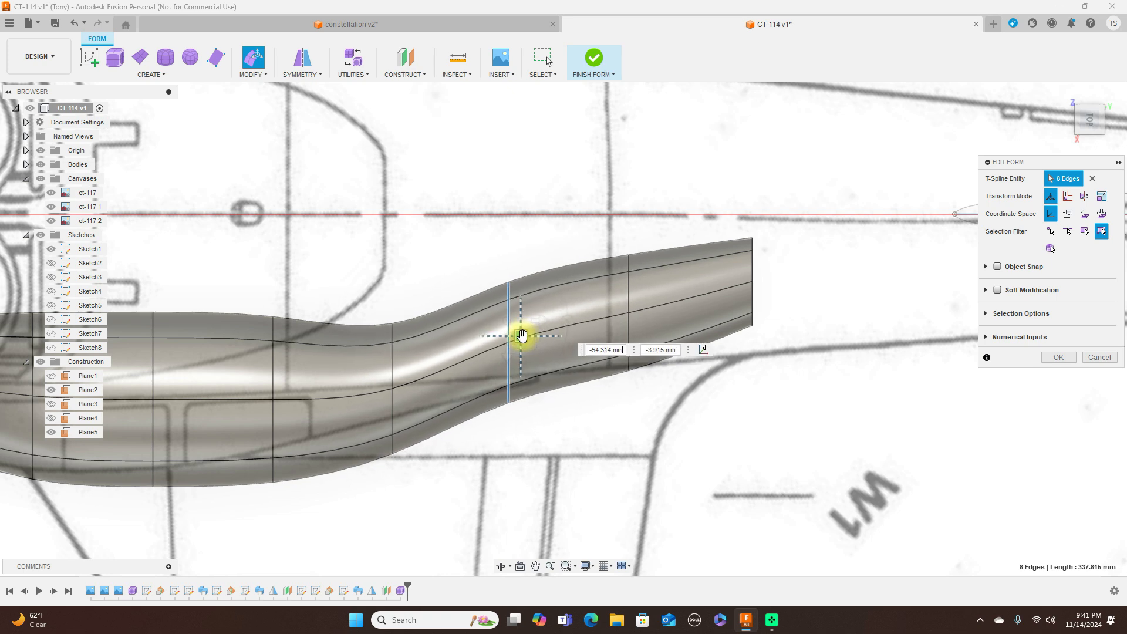
Step: Shift the fourth and fifth edge loops from the rear inboard in top view by about 44 mm and 31 mm
scroll(588, 422, "down", 1)
middle_click_drag(640, 428, 776, 378)
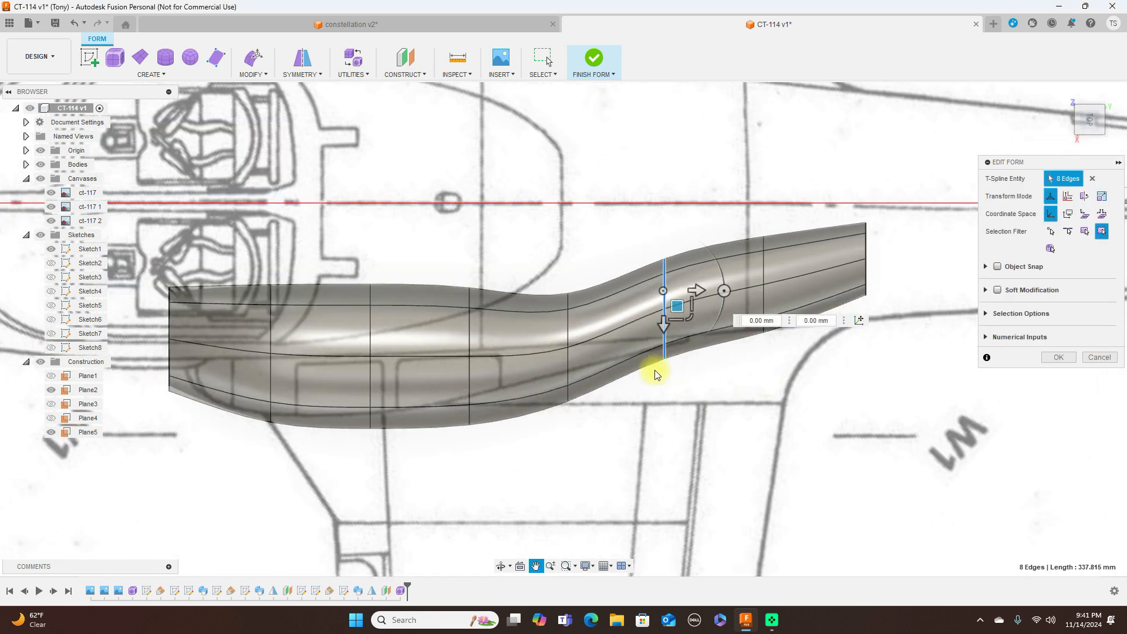
double_click(569, 355)
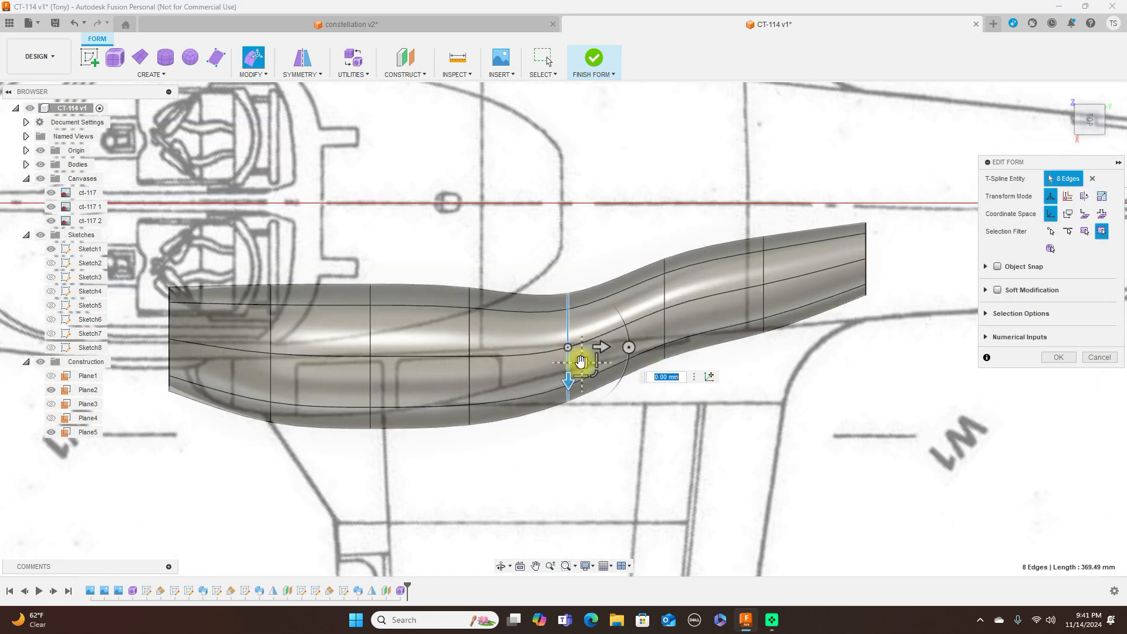
left_click_drag(580, 362, 576, 320)
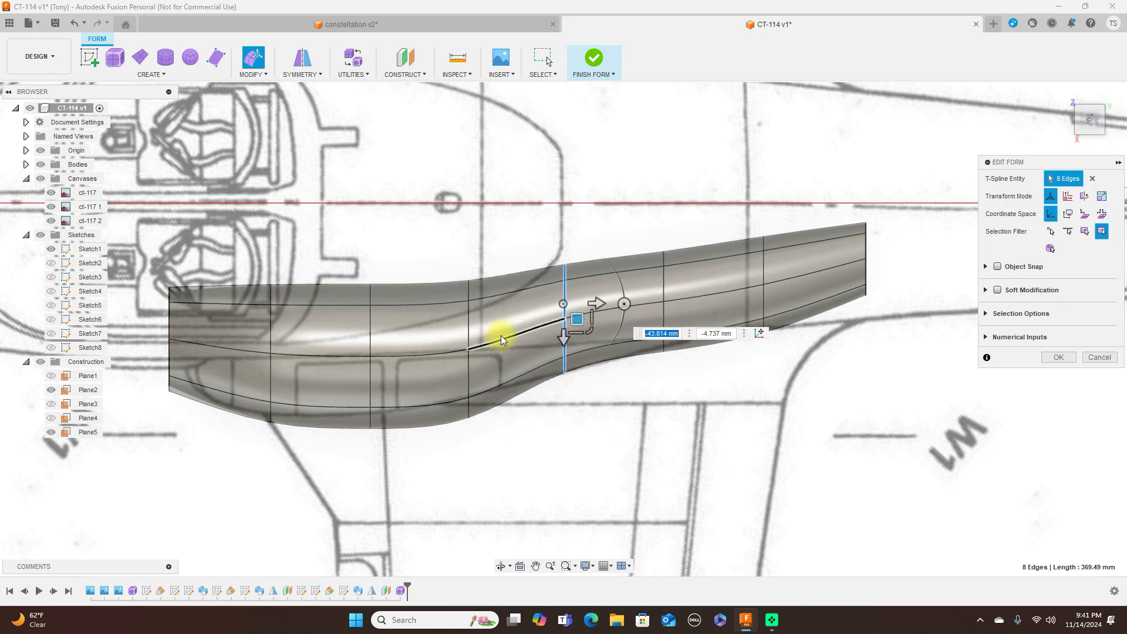
double_click(470, 364)
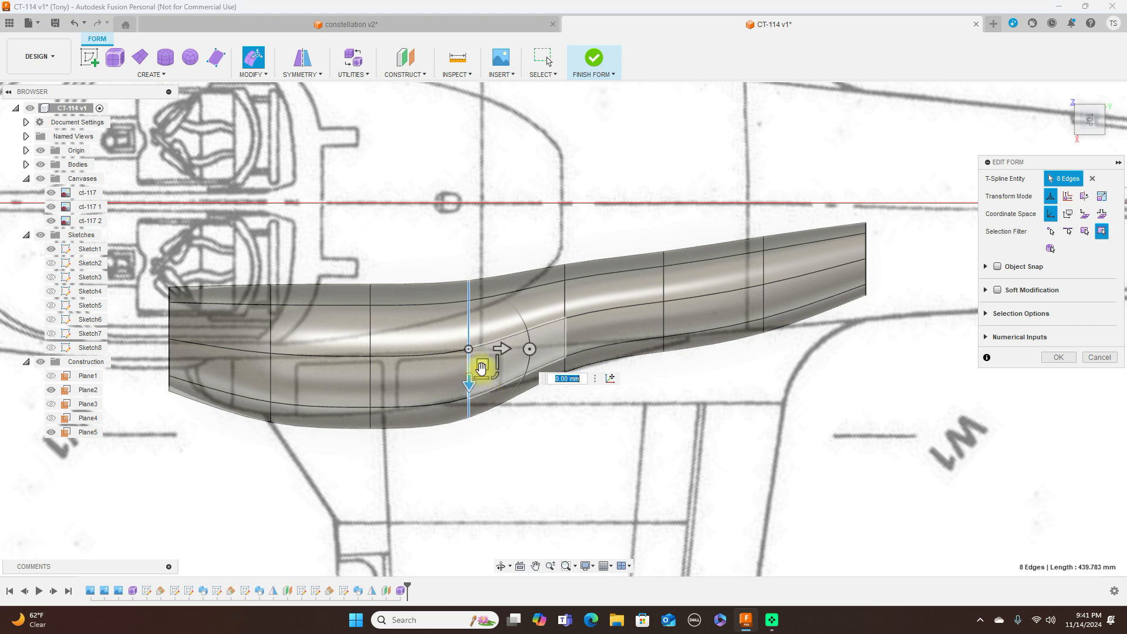
left_click_drag(482, 367, 479, 336)
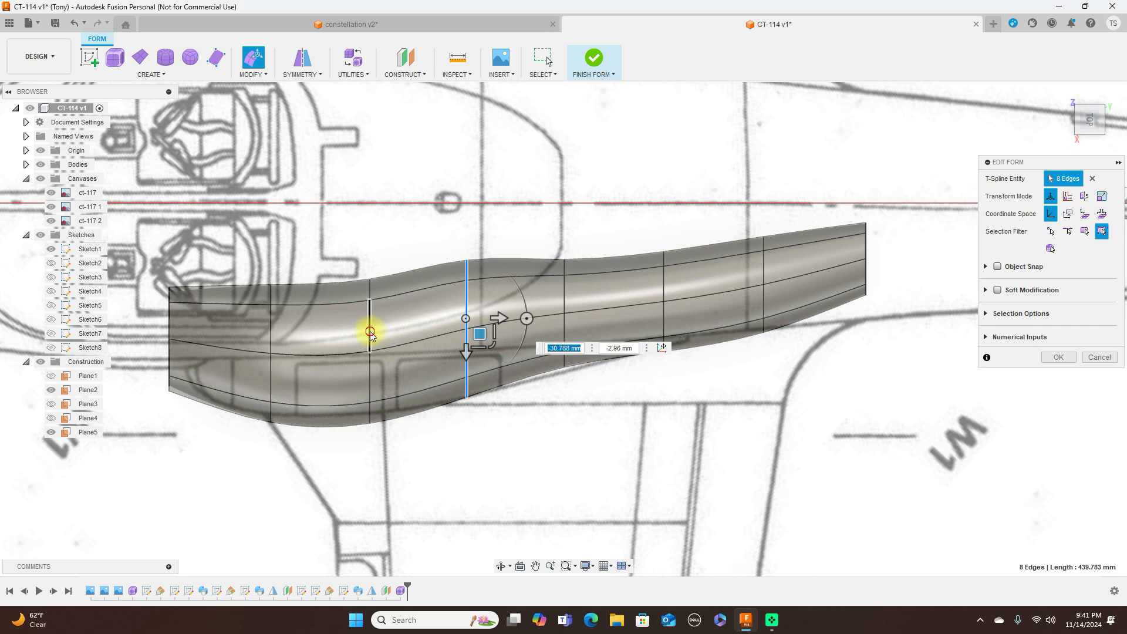
Step: Shift the third and second edge loops from the front inboard in top view by about 14 mm and 11 mm
double_click(371, 333)
left_click_drag(385, 367, 383, 352)
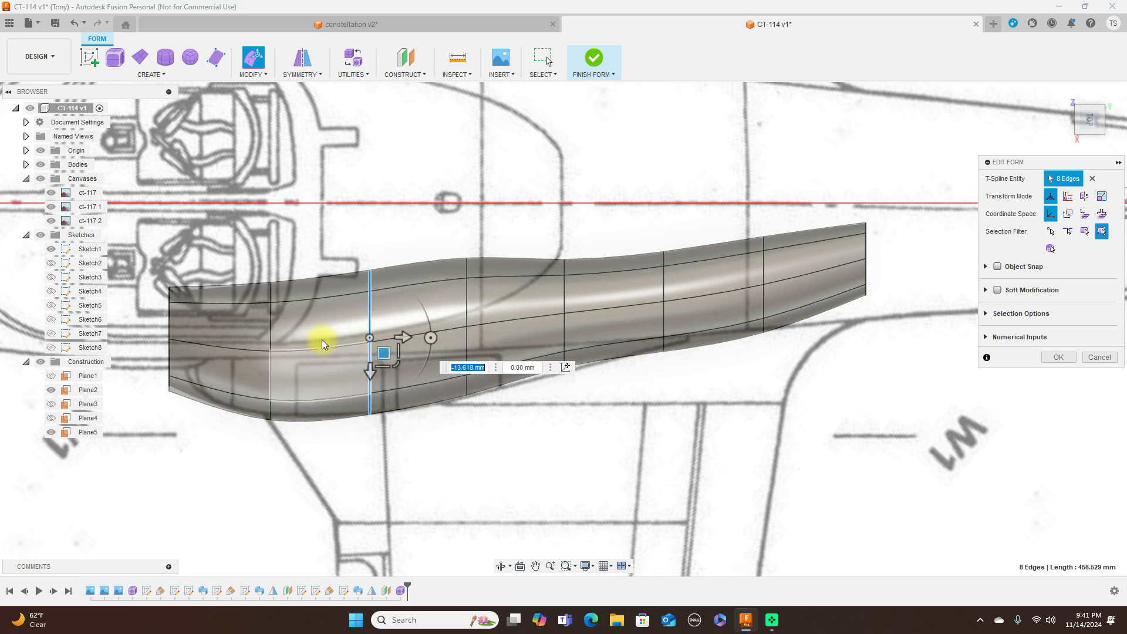
double_click(274, 333)
left_click_drag(285, 361, 284, 354)
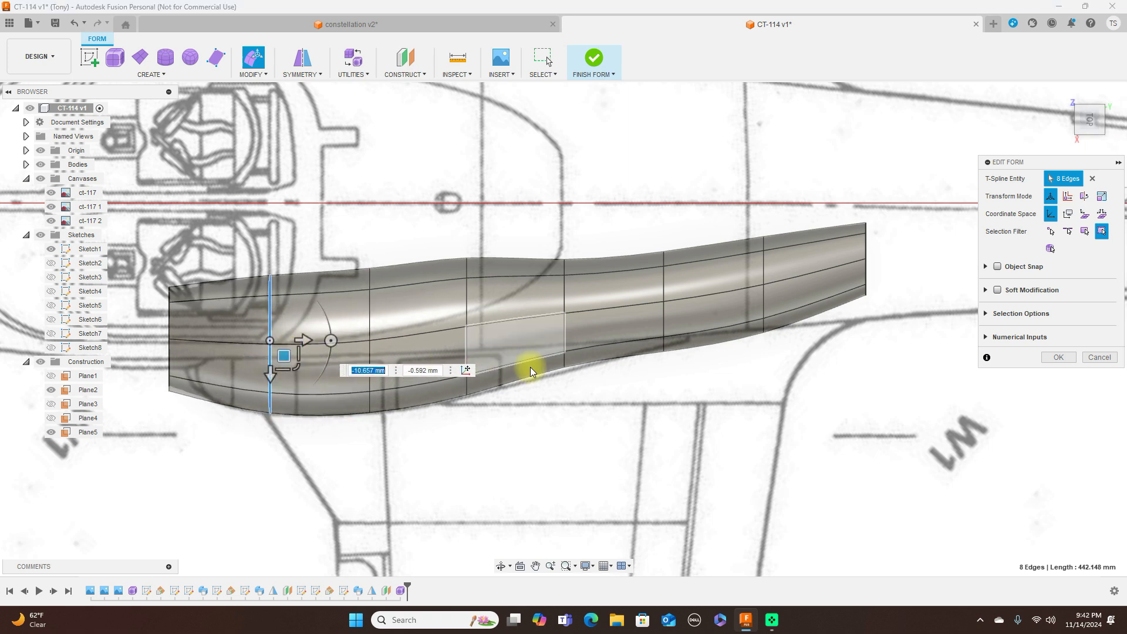
Step: Move the fourth edge loop from the rear back outboard by about 8 mm to smooth the fairing's outline in top view
left_click(565, 366)
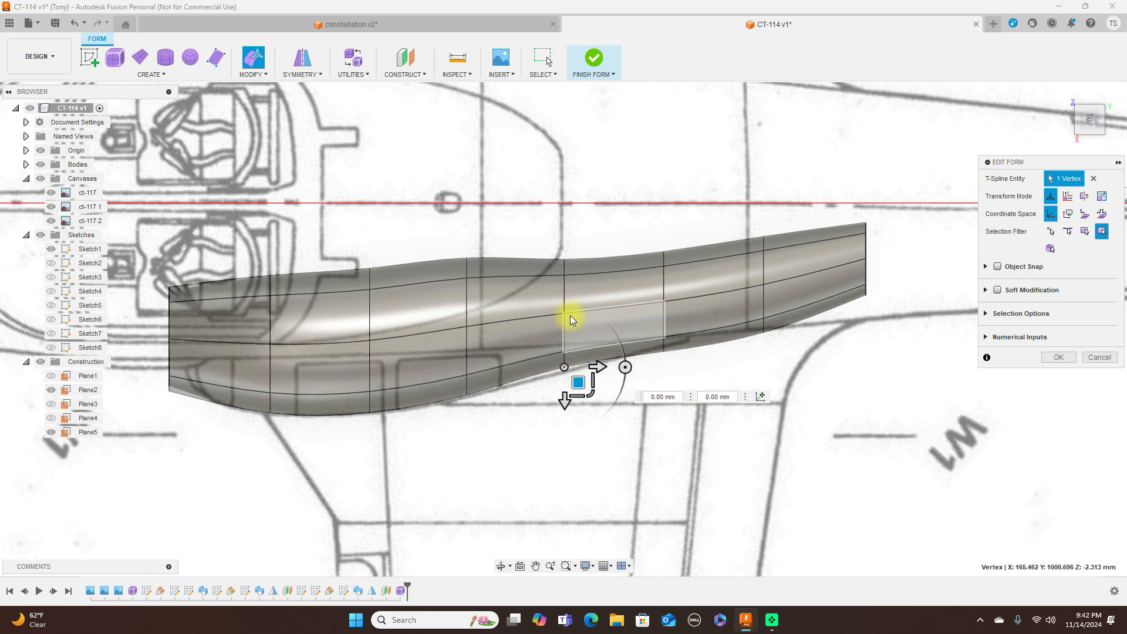
left_click(498, 299)
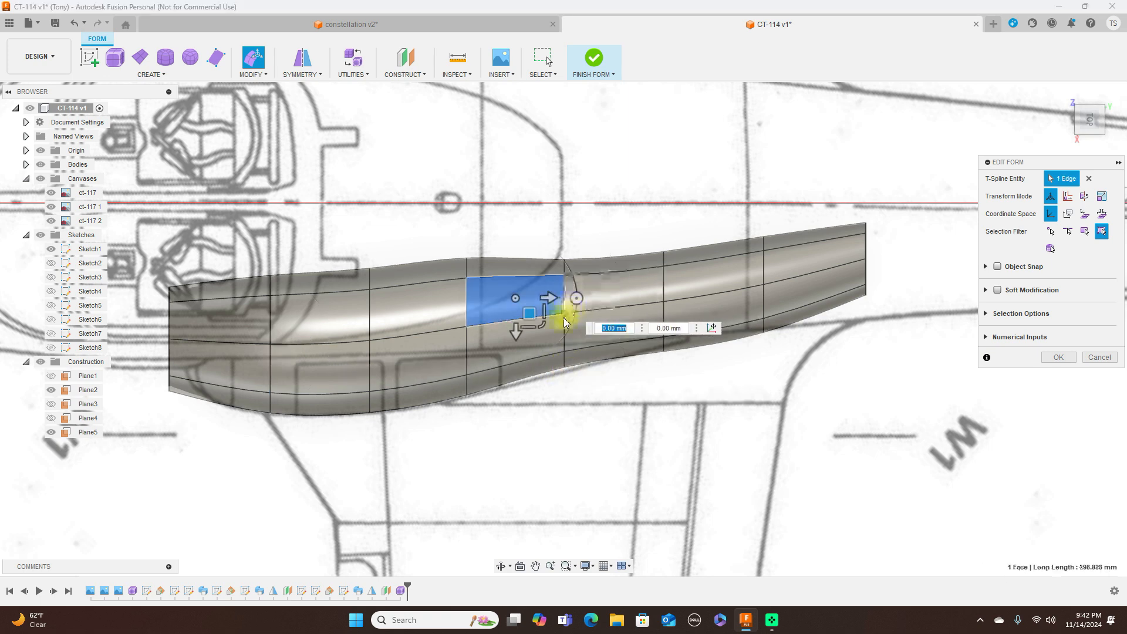
double_click(565, 328)
left_click_drag(579, 329, 585, 334)
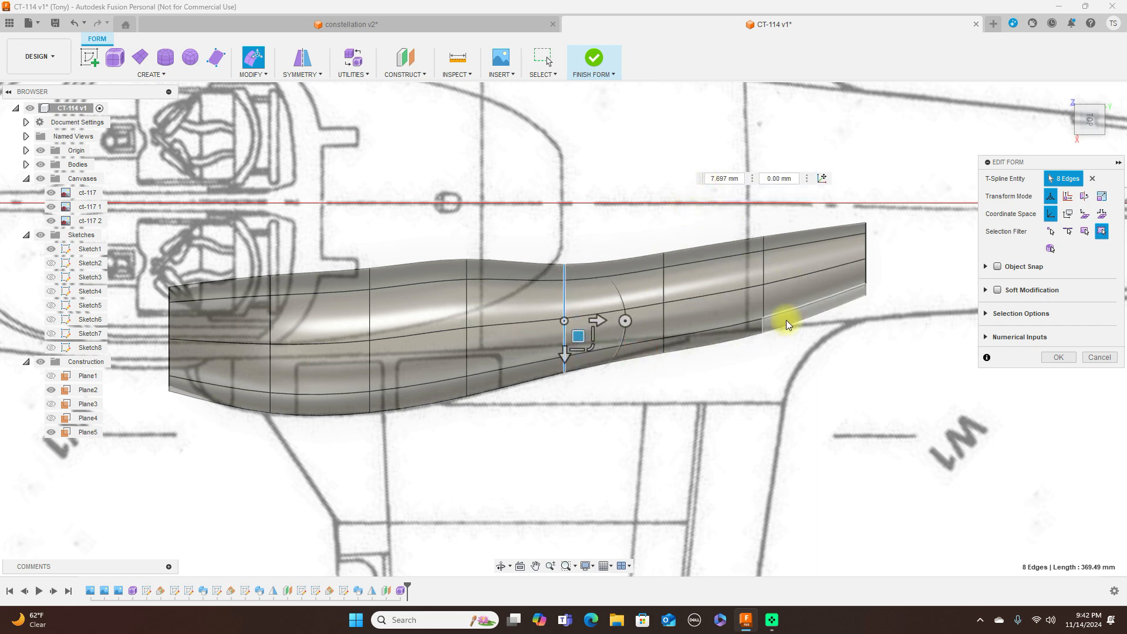
Step: Shift the second edge loop from the rear about 25 mm further inboard and the third about 3 mm in top view
scroll(787, 319, "up", 2)
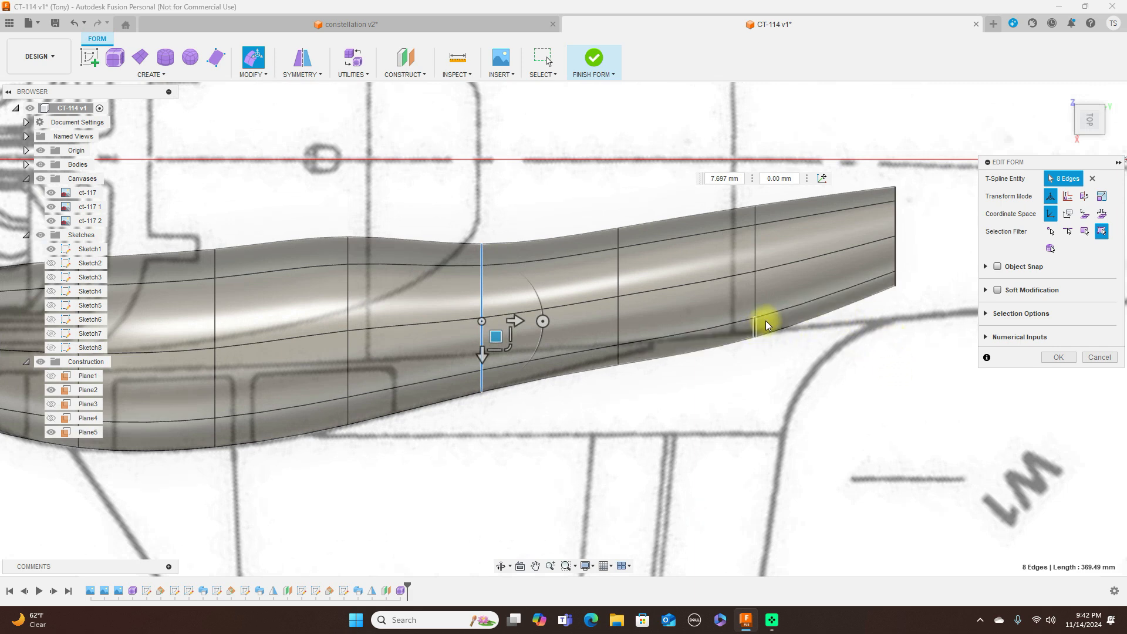
left_click(756, 299)
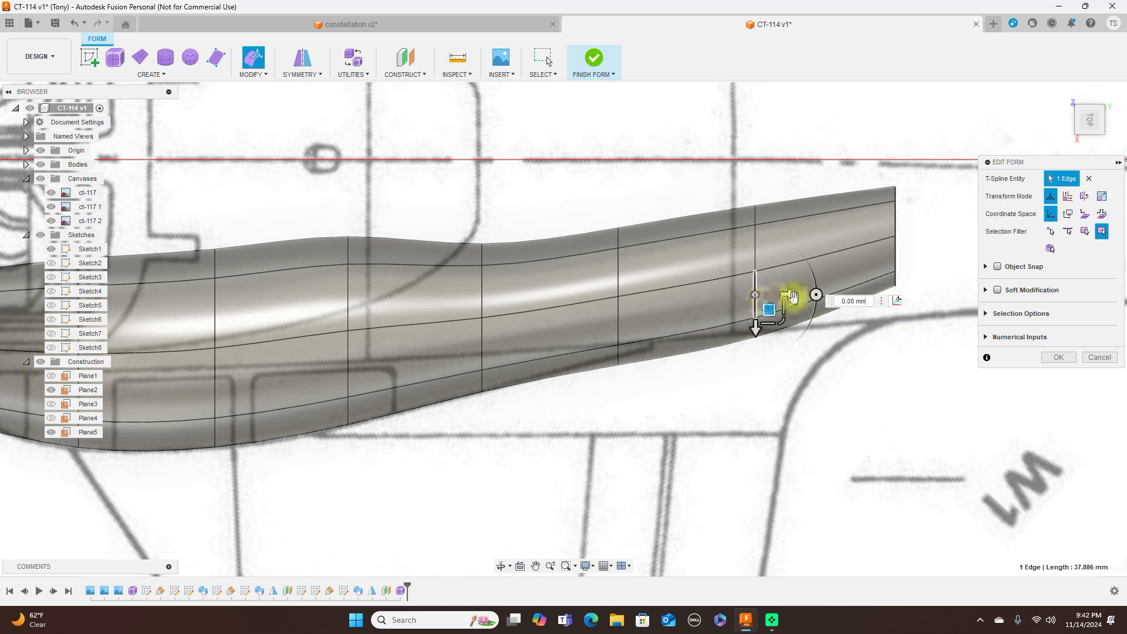
double_click(761, 287)
left_click_drag(762, 276, 764, 253)
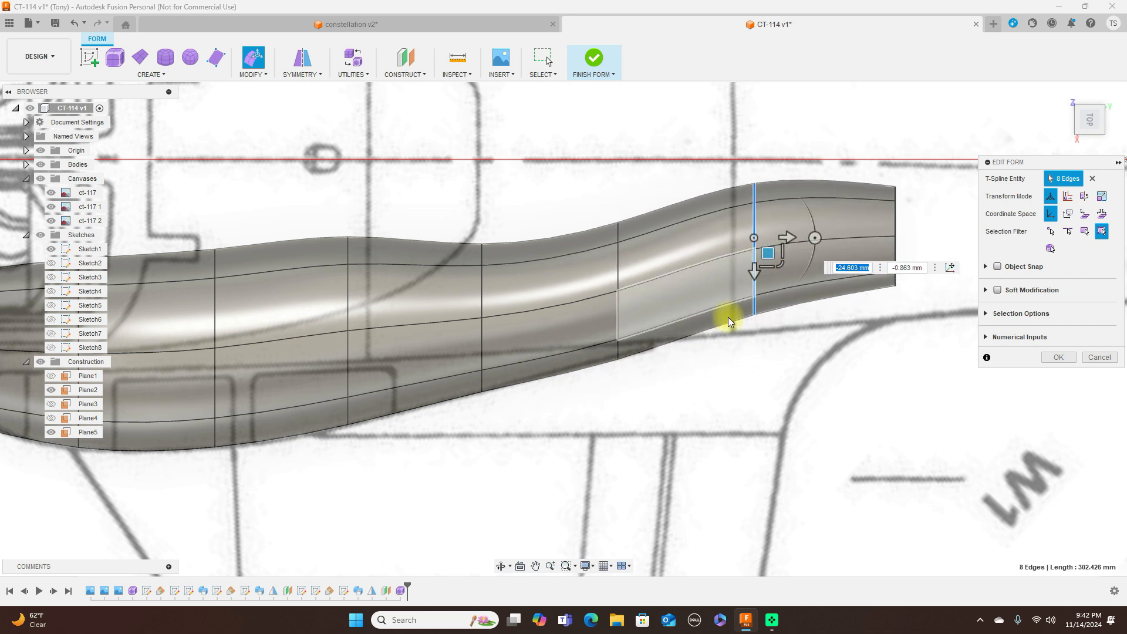
double_click(618, 306)
left_click_drag(632, 305, 632, 303)
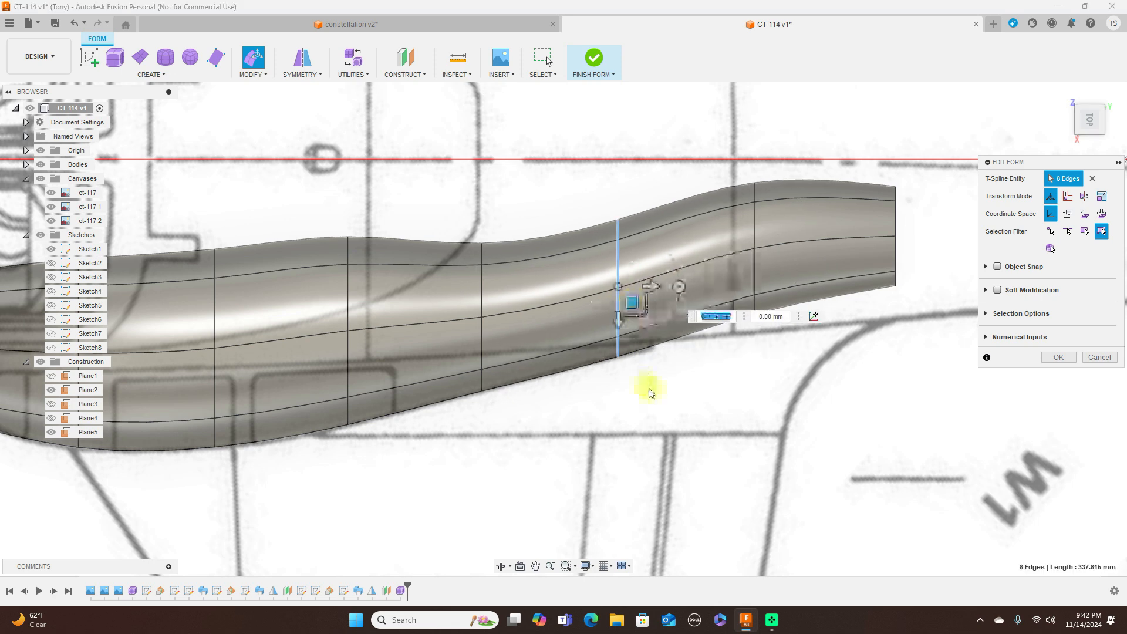
Step: Tilt the intake's front edge loop by 10 degrees in side view and move it about 10 mm aft and 6 mm up
scroll(651, 385, "down", 4)
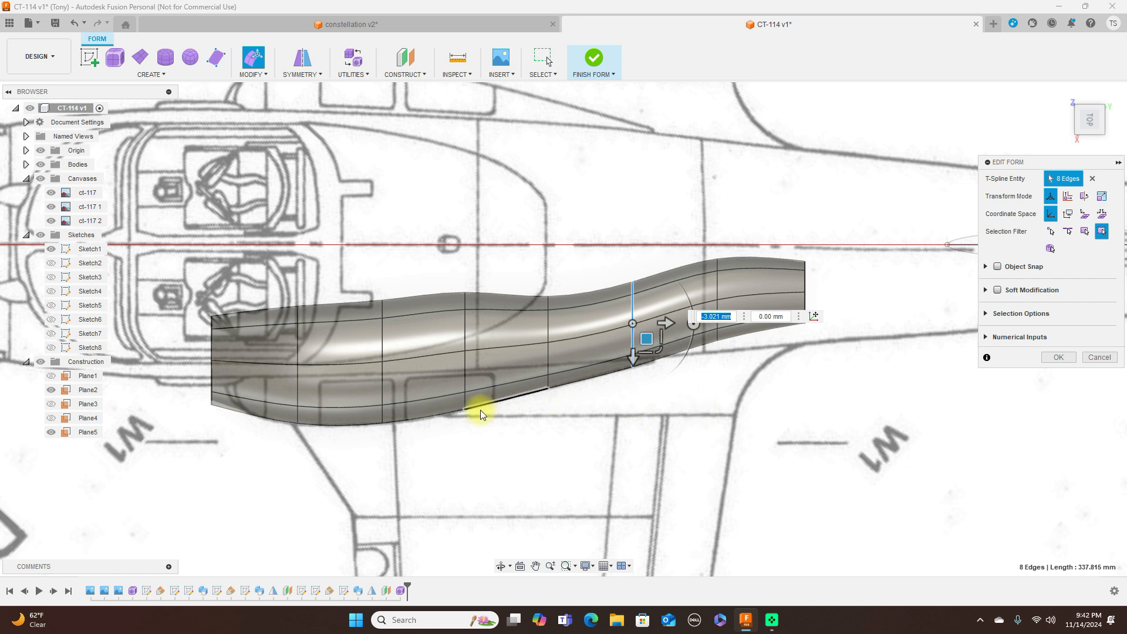
scroll(480, 410, "up", 2)
middle_click_drag(479, 443, 668, 414)
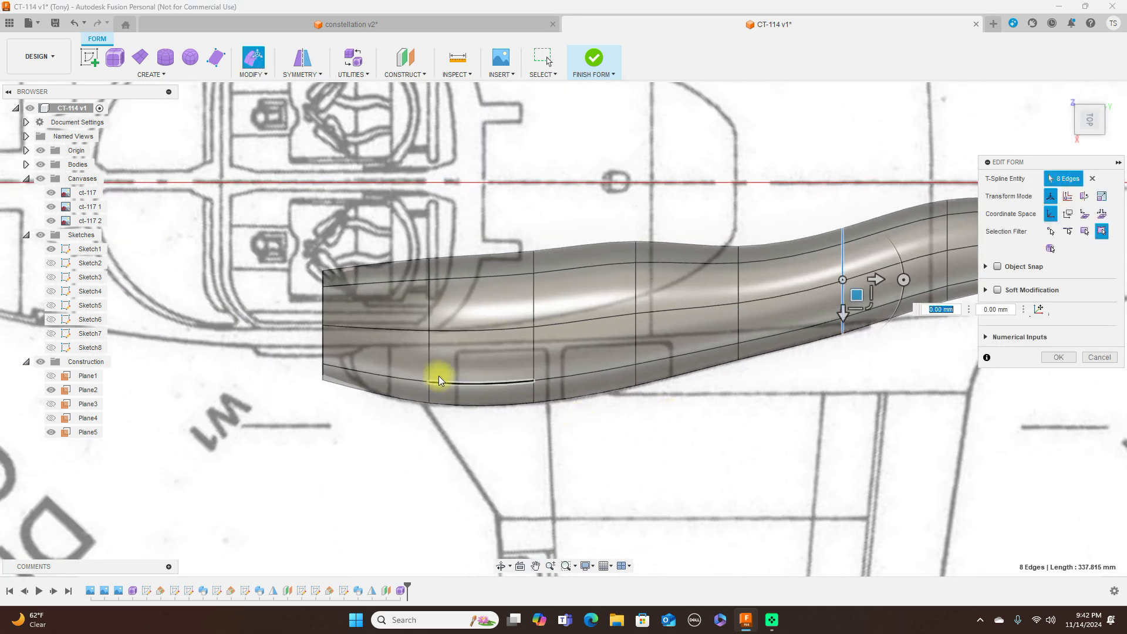
double_click(323, 309)
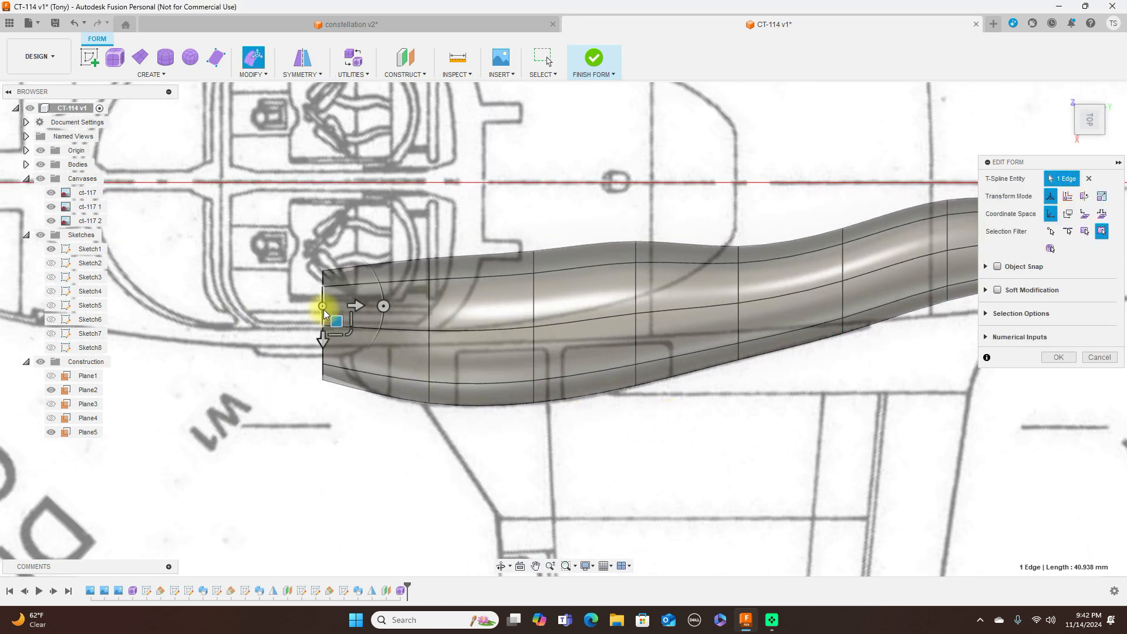
left_click(1090, 139)
left_click_drag(326, 221, 313, 208)
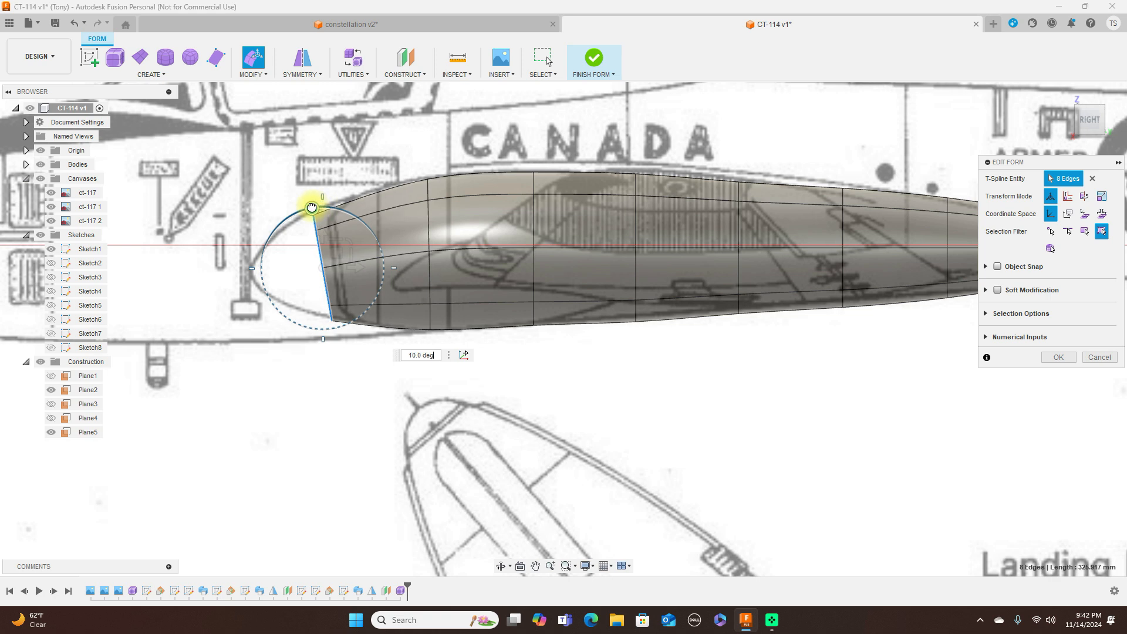
left_click_drag(335, 249, 345, 245)
Step: Lower the bottom edge between the first two edge loops by about 3 mm to follow the intake's lower outline in side view
scroll(434, 233, "up", 3)
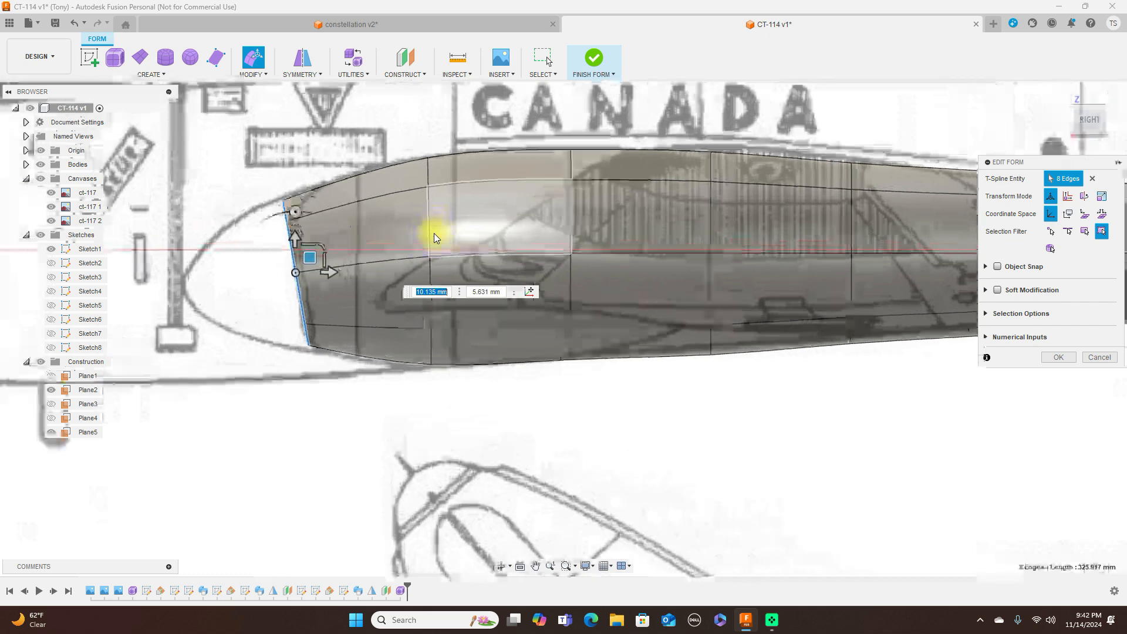
left_click(350, 355)
left_click(355, 360)
left_click_drag(385, 343, 382, 349)
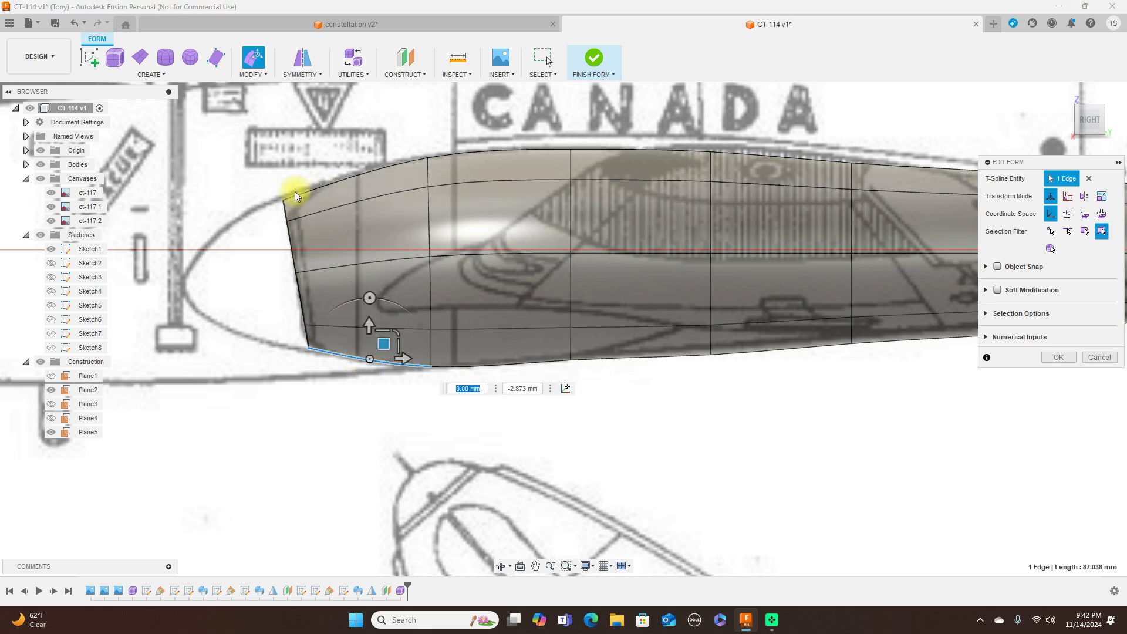
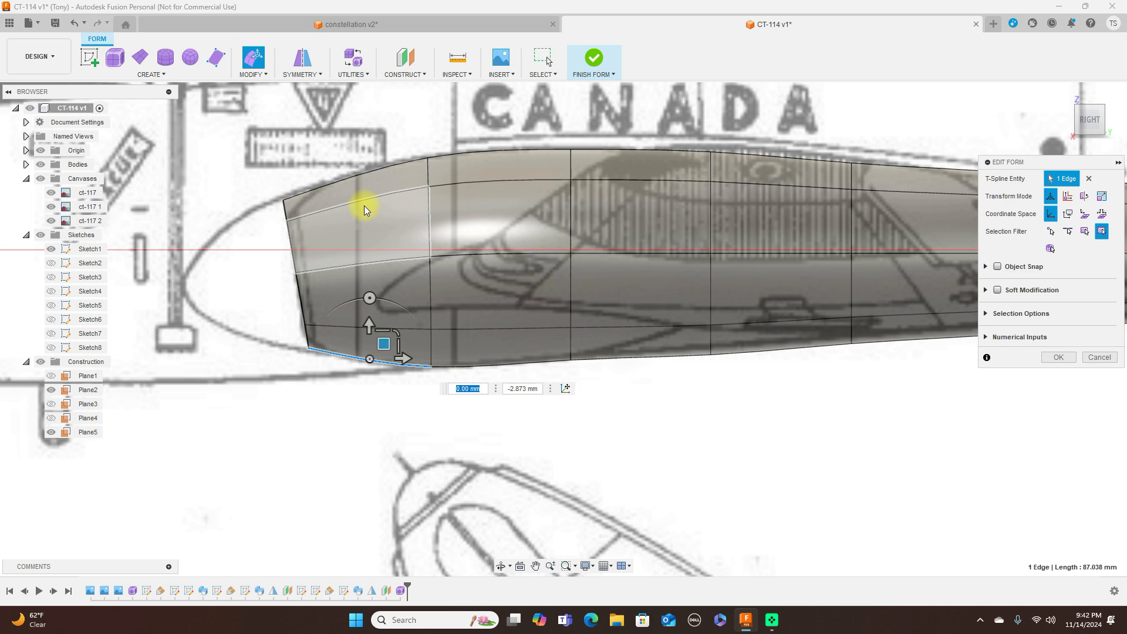
Step: Insert a single edge loop just behind the intake's front edge loop at location 0.141, using the Exact insertion mode
double_click(286, 218)
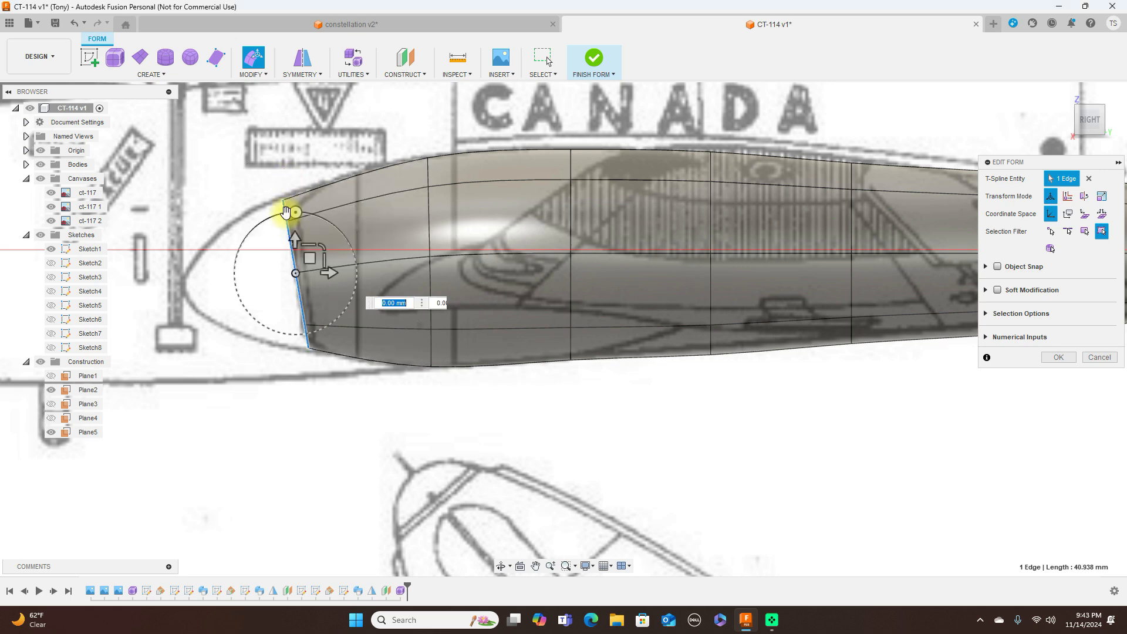
left_click(258, 74)
left_click(262, 112)
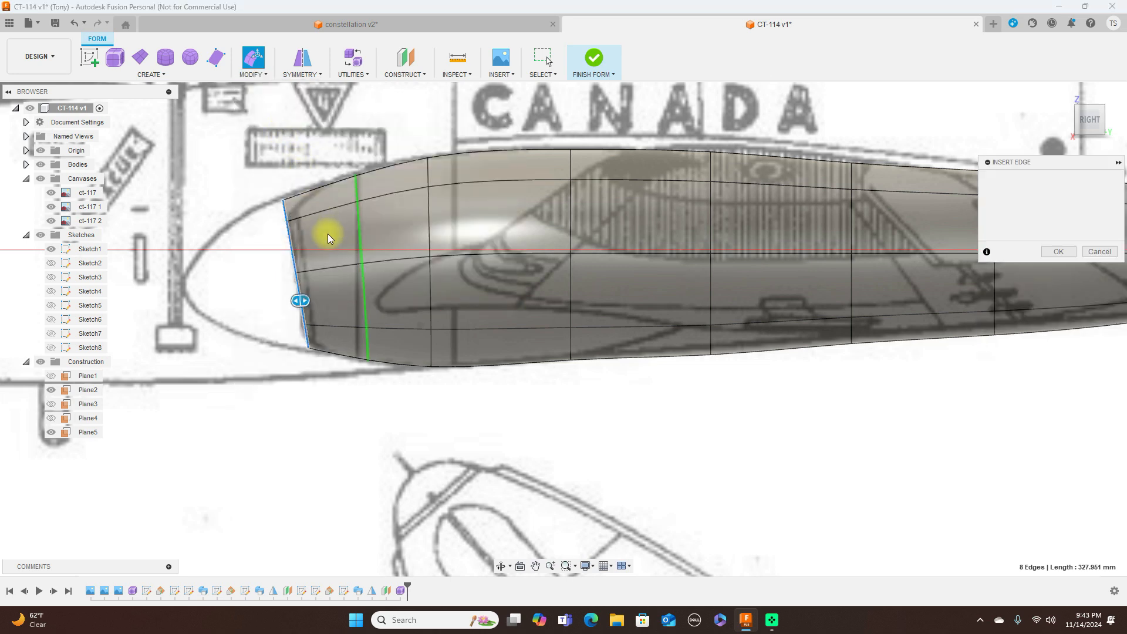
left_click_drag(299, 298, 250, 297)
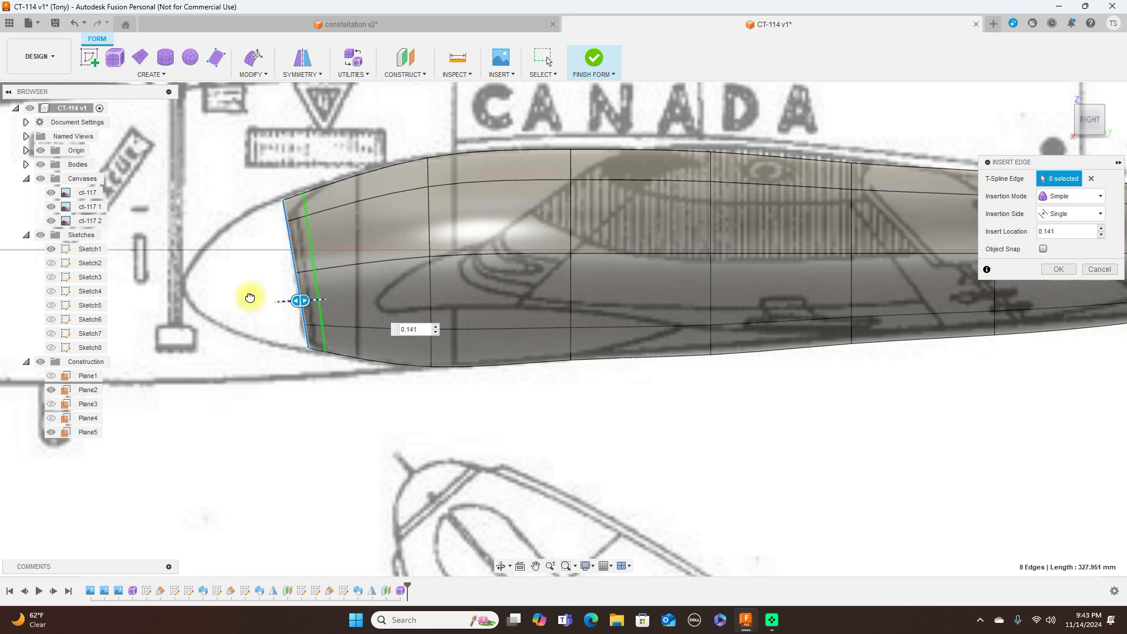
left_click(1072, 196)
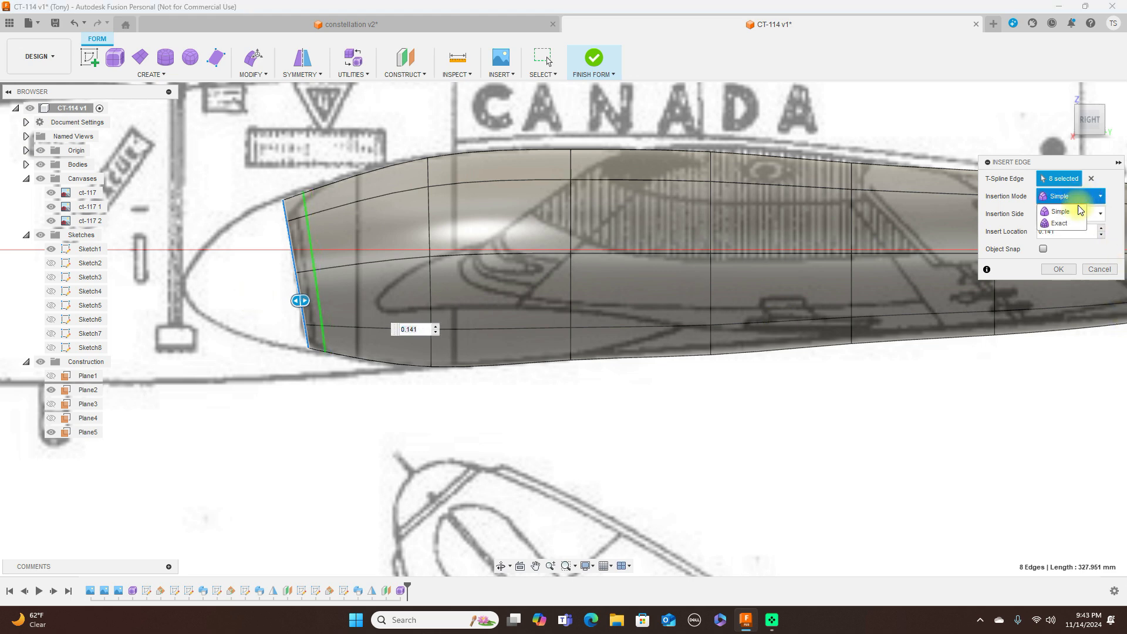
left_click(1060, 223)
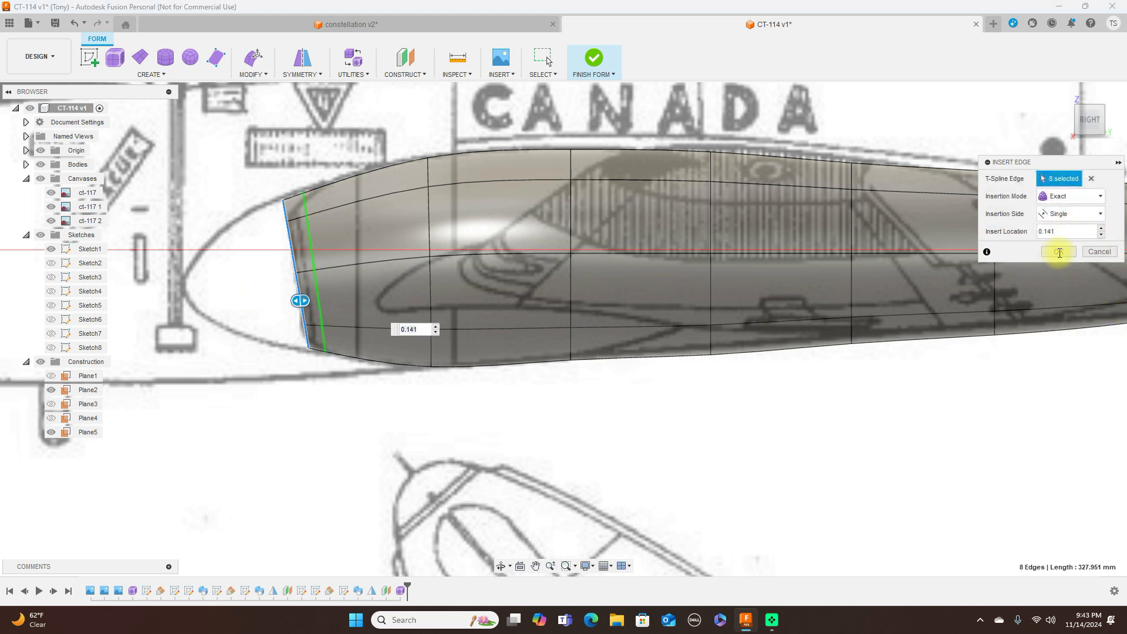
left_click(1060, 251)
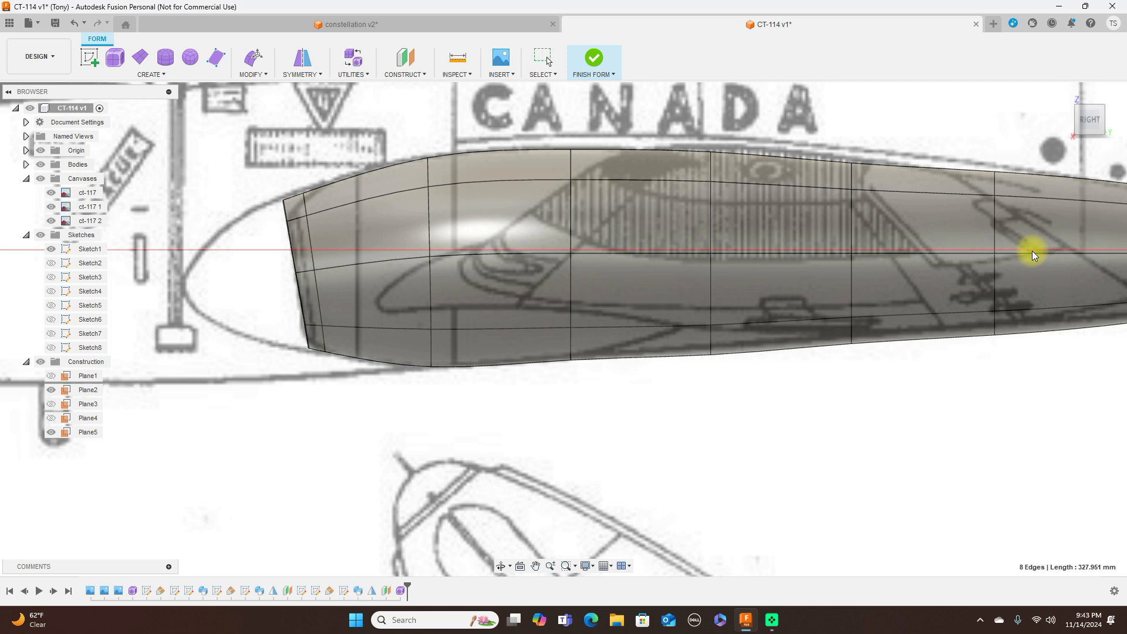
Step: Scale the intake's second edge loop to about 0.89 and its front edge loop to about 0.74 in side view
double_click(309, 236)
right_click(308, 236)
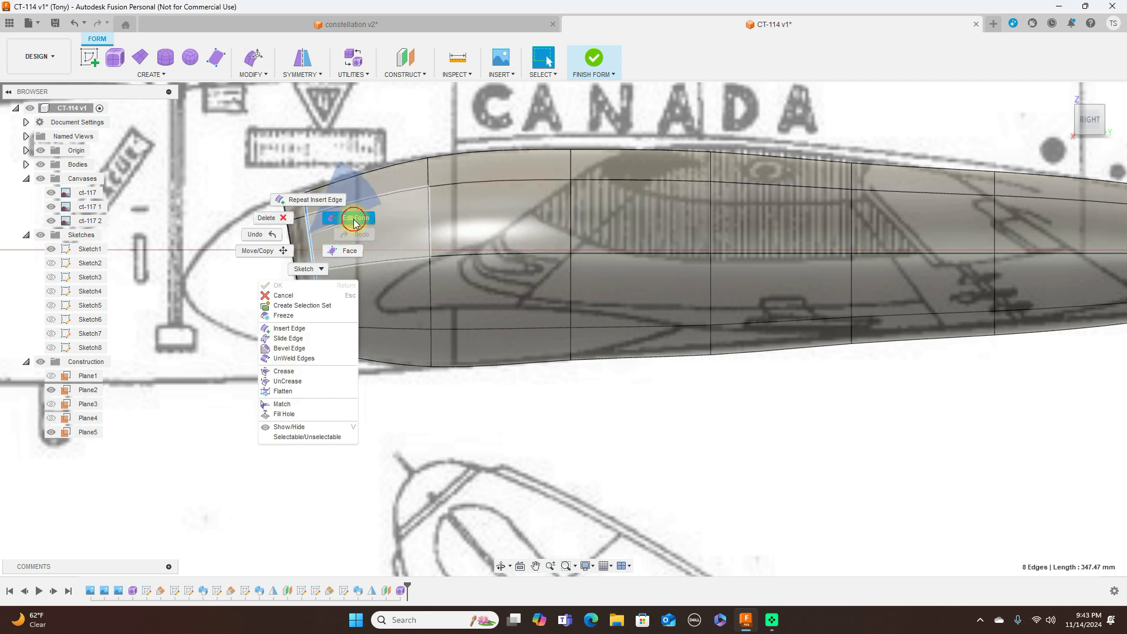
left_click(353, 222)
left_click_drag(341, 243, 335, 244)
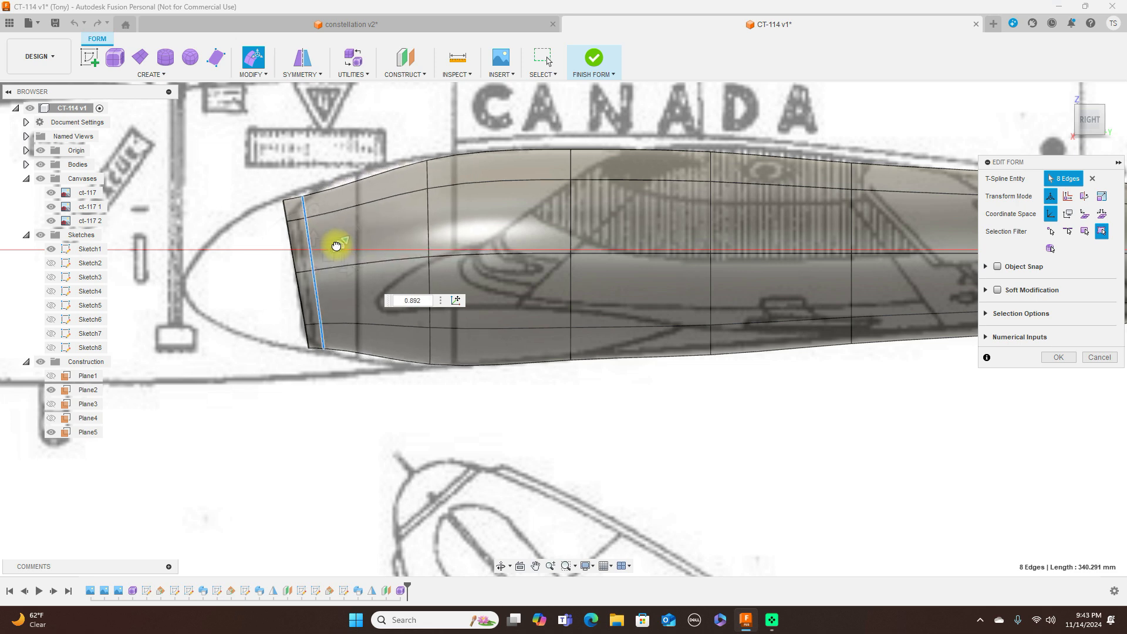
double_click(290, 235)
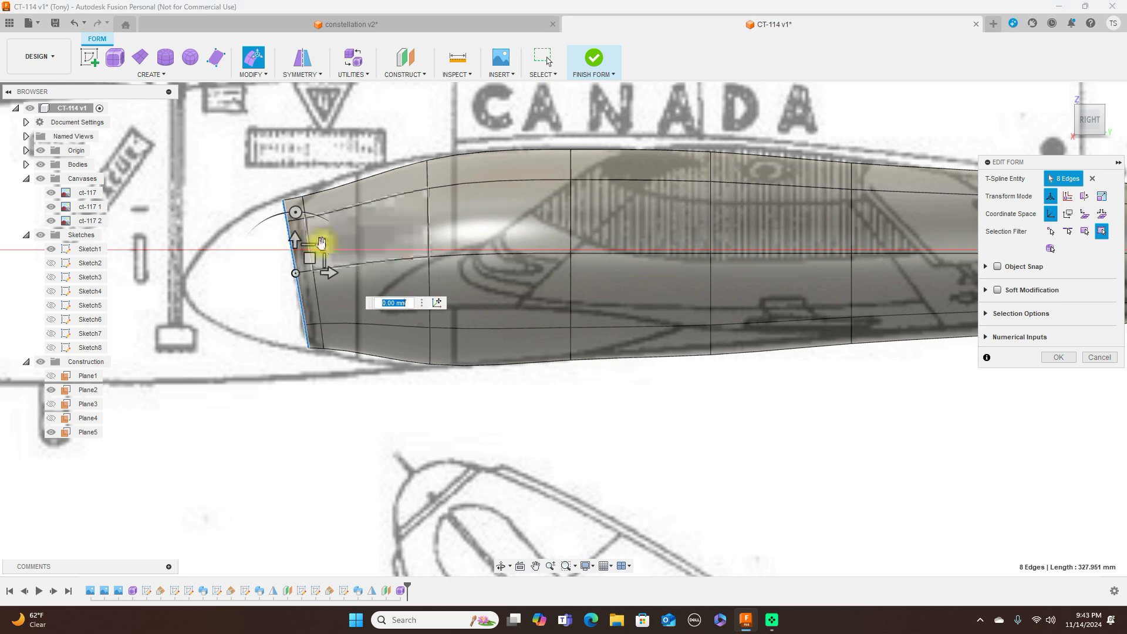
left_click_drag(323, 245, 315, 249)
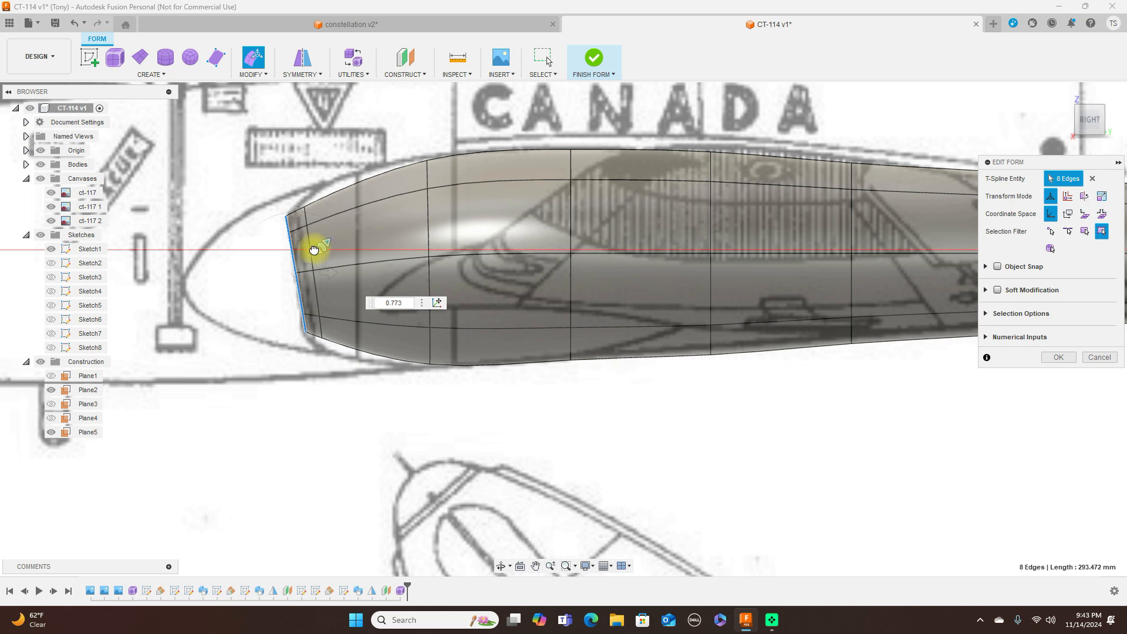
left_click_drag(313, 250, 315, 251)
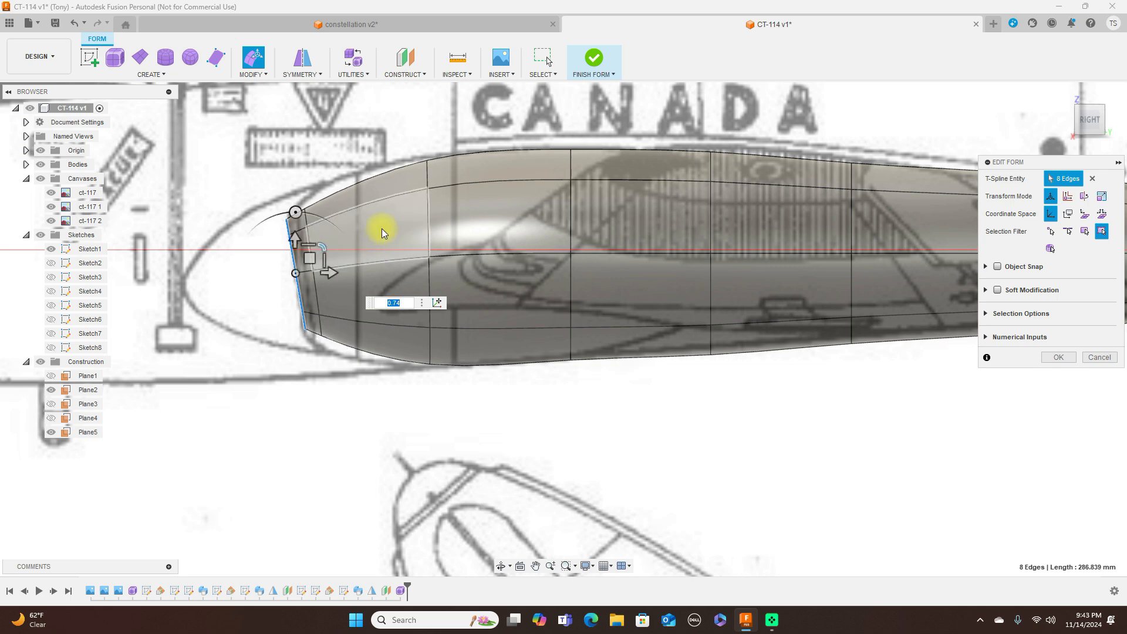
Step: Insert a single edge loop behind the intake's second edge loop at a location of about 0.3, using the Exact insertion mode
double_click(316, 292)
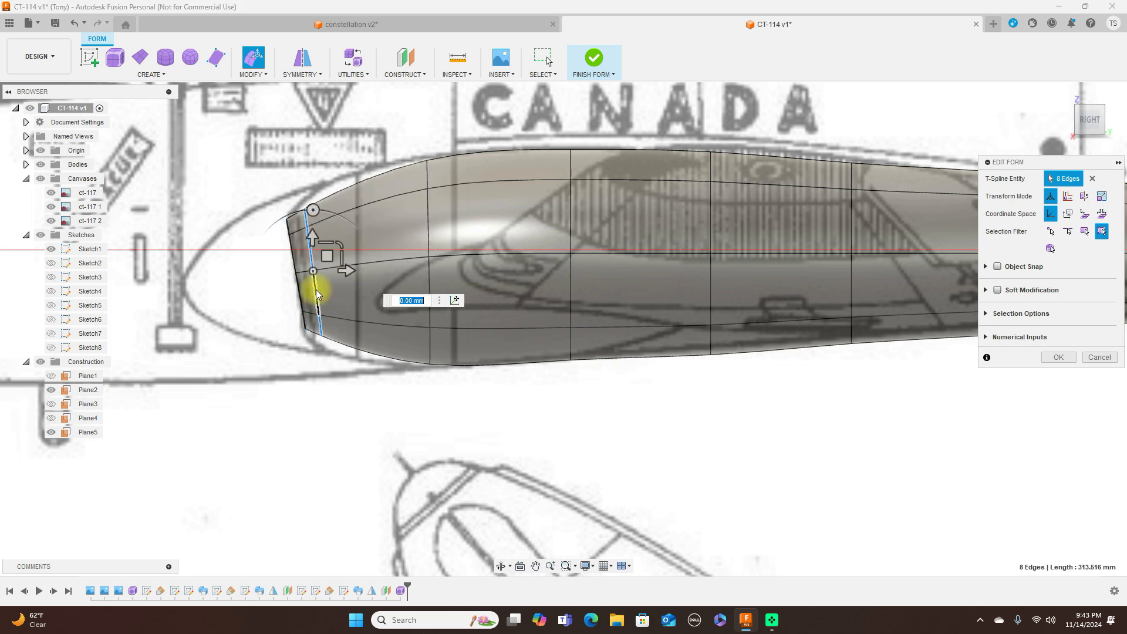
left_click(268, 74)
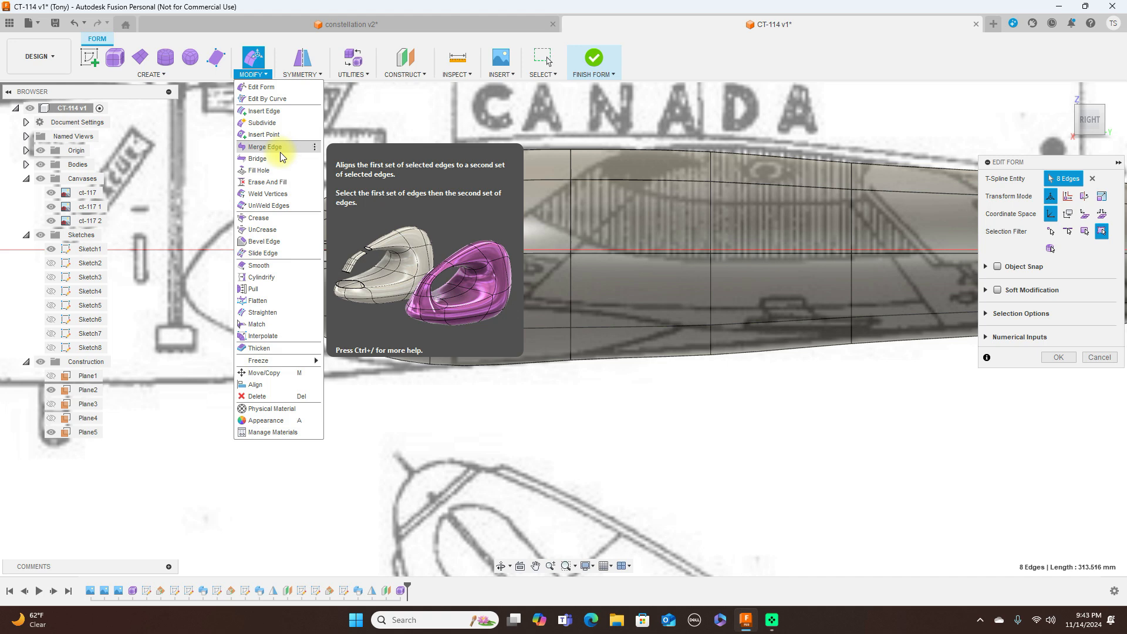
left_click(287, 111)
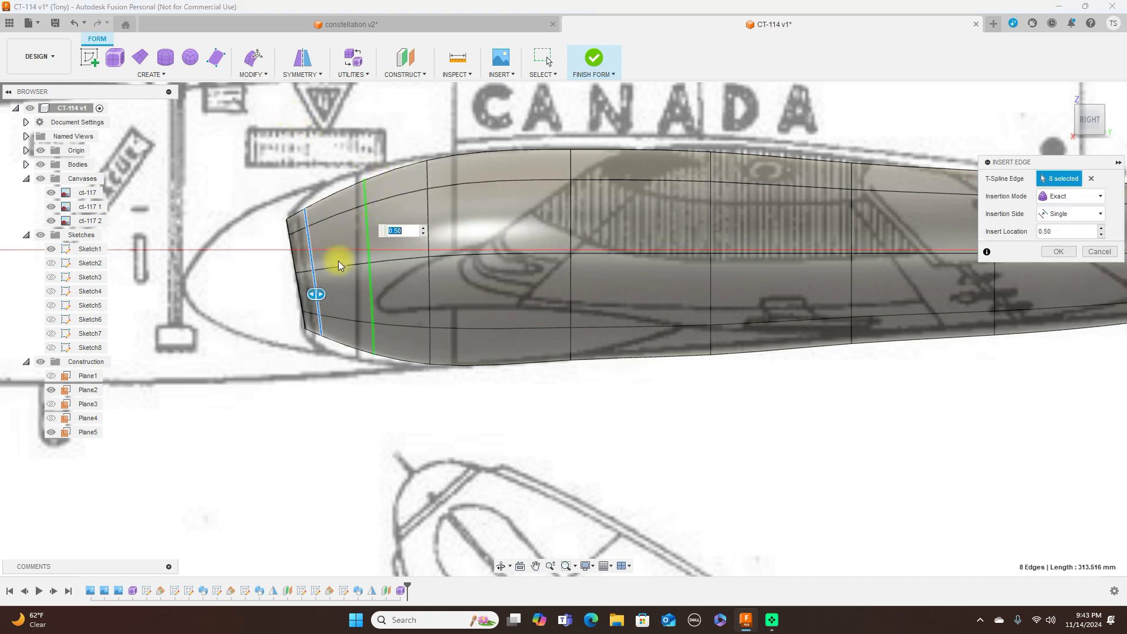
left_click_drag(317, 290, 297, 295)
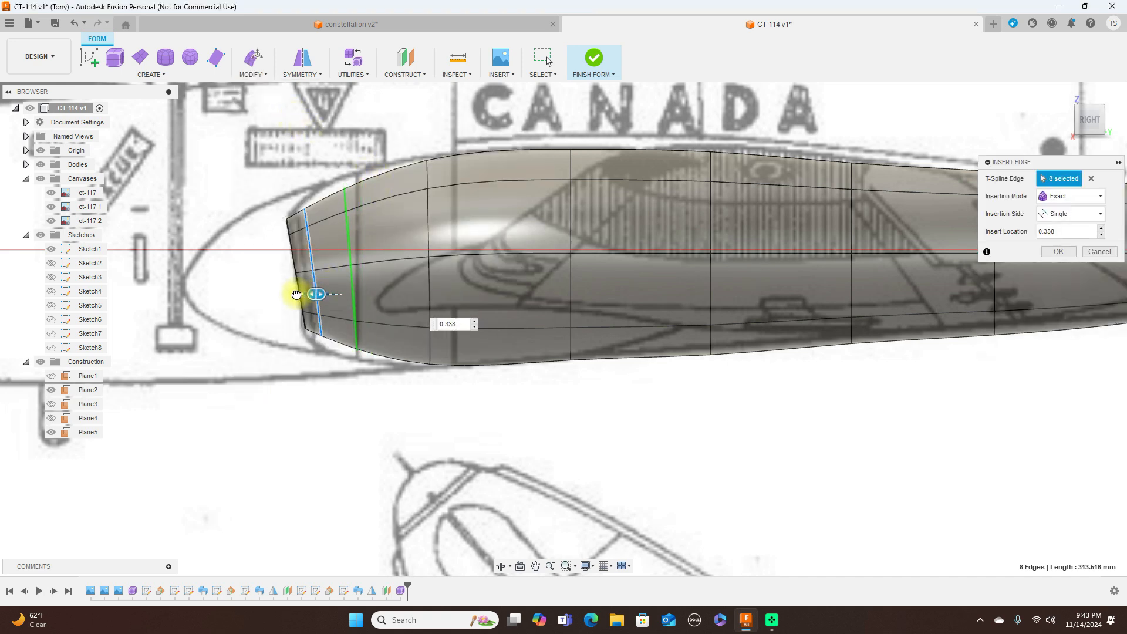
left_click(1060, 252)
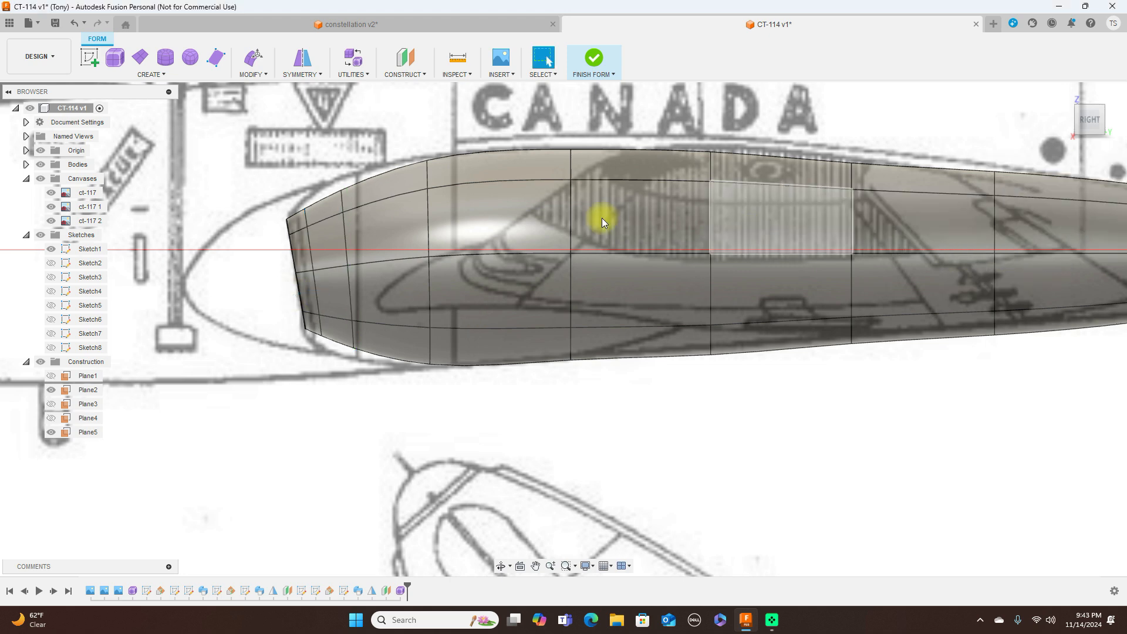
Step: Enlarge the newly inserted third edge loop and shift it slightly forward to follow the intake outline in side view
double_click(347, 238)
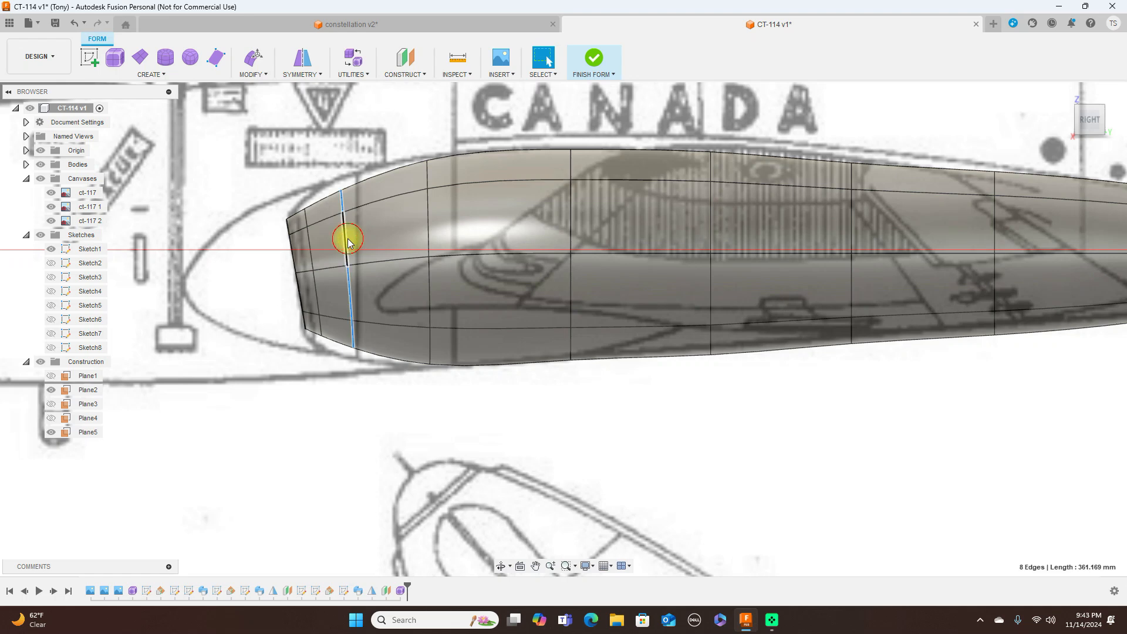
right_click(460, 131)
left_click(460, 118)
left_click_drag(376, 241, 349, 251)
Step: Scale the second edge loop up by about 1.15 and the front loop by about 1.13, checking the intake in top and side views
left_click(313, 245)
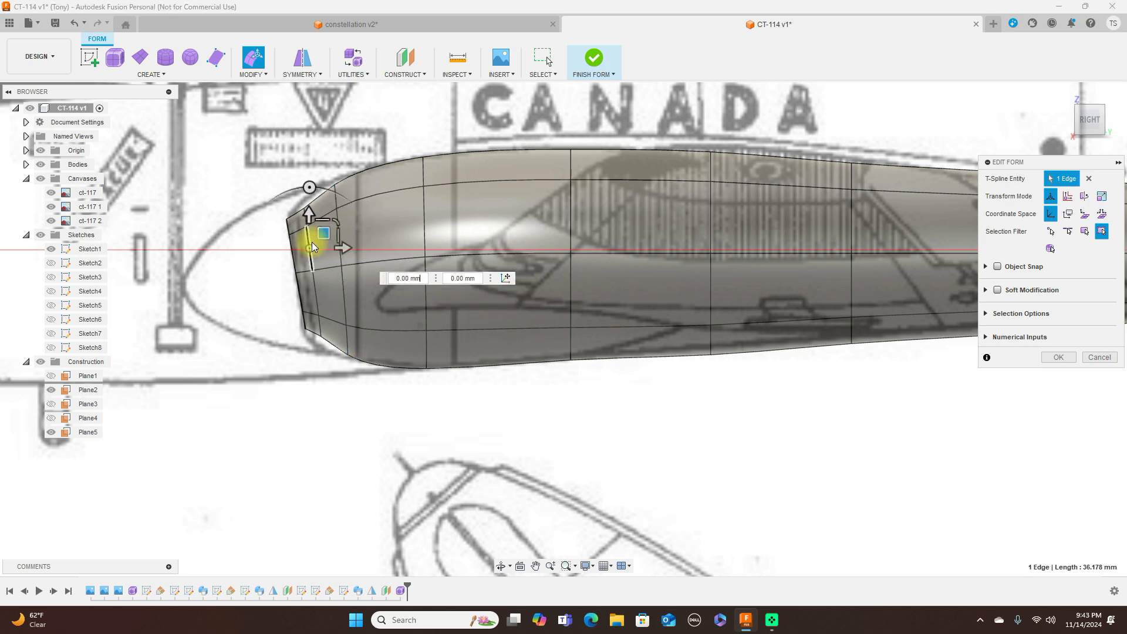
double_click(315, 280)
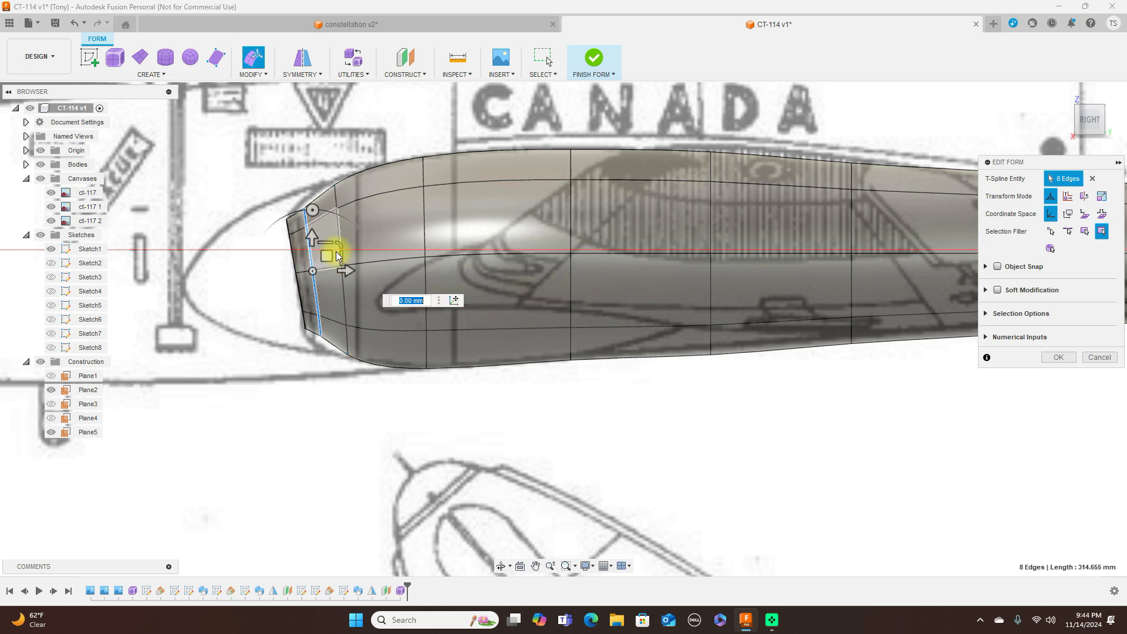
left_click_drag(341, 244, 341, 242)
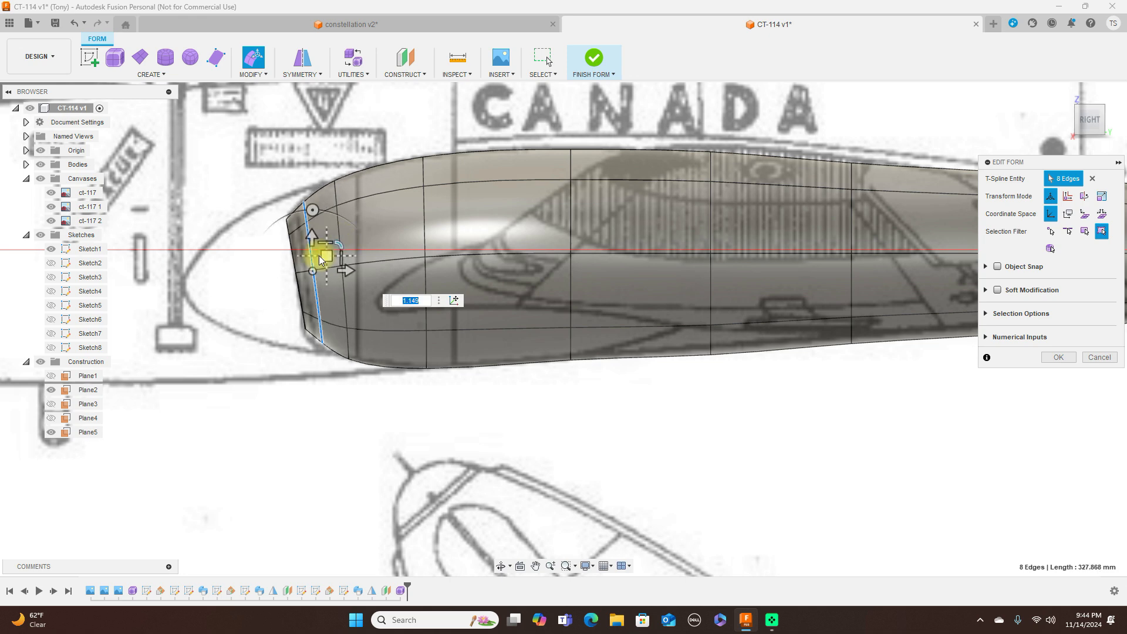
double_click(294, 258)
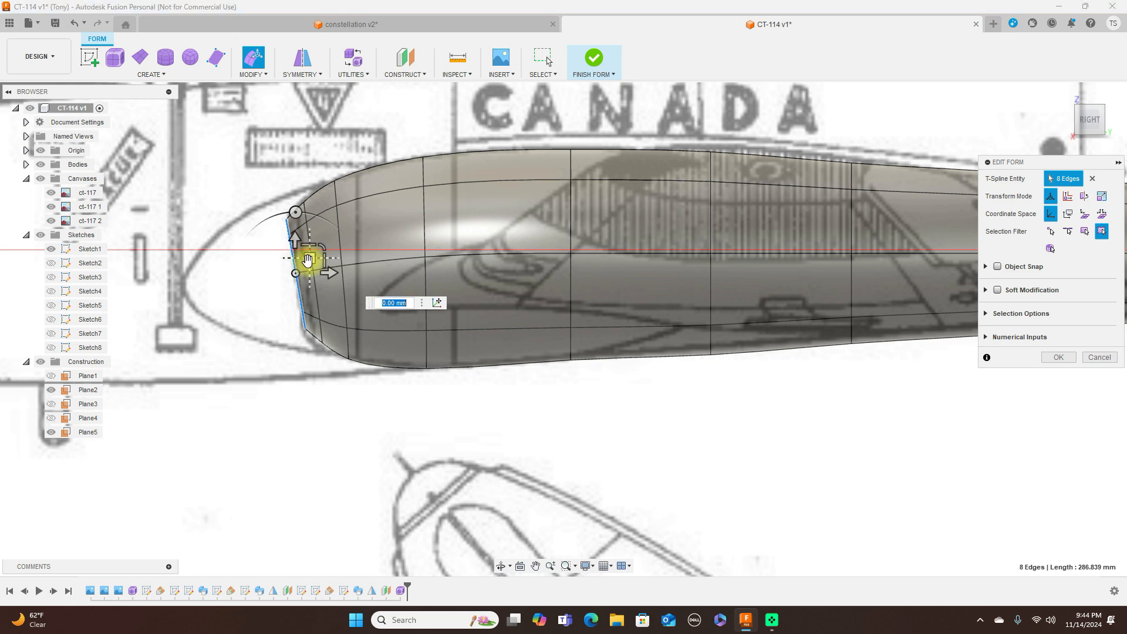
left_click_drag(312, 260, 312, 260)
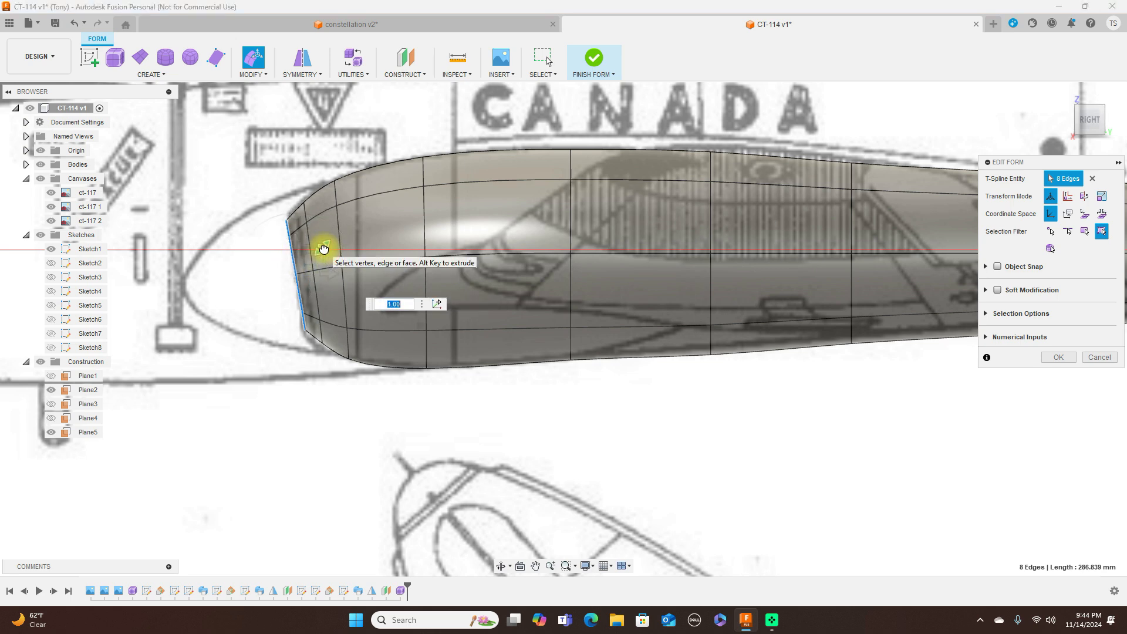
left_click_drag(327, 247, 326, 247)
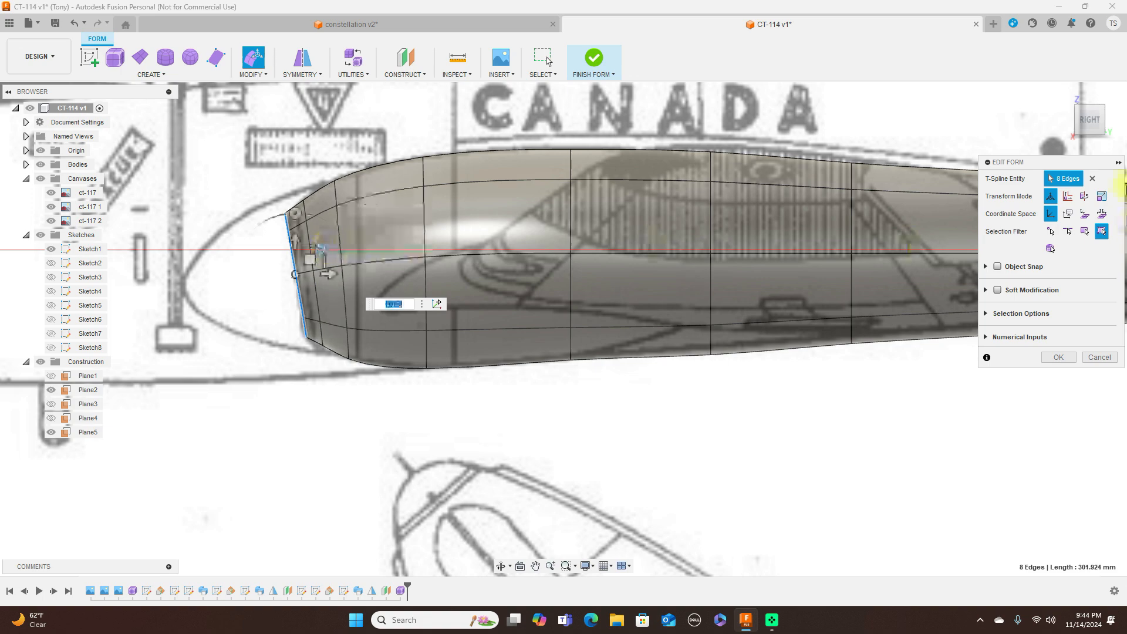
left_click(1094, 100)
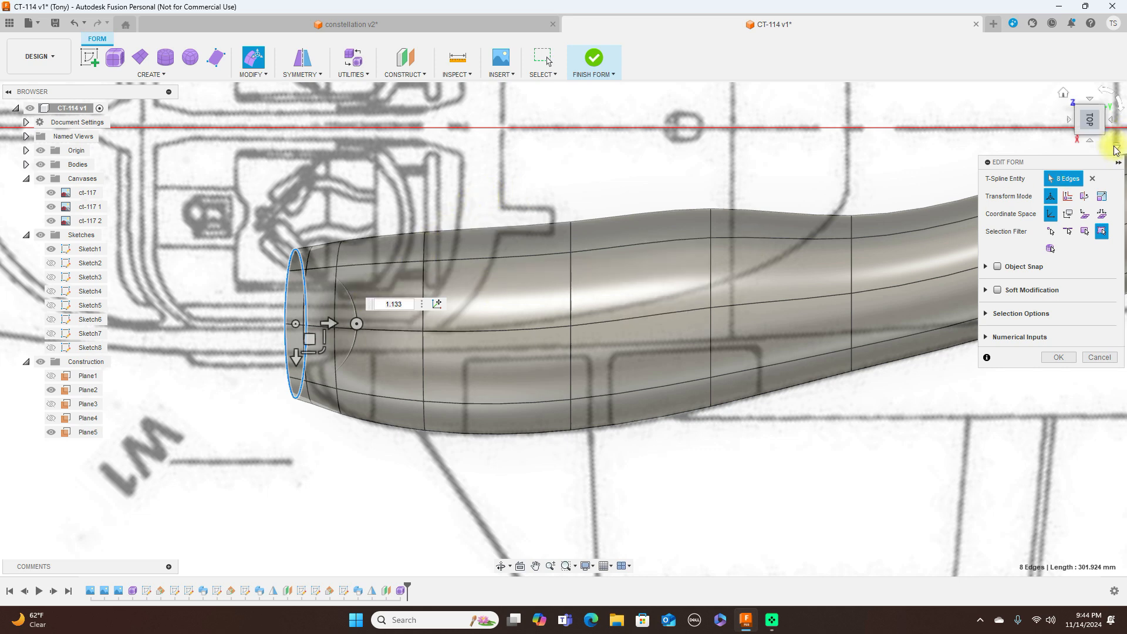
left_click(1094, 142)
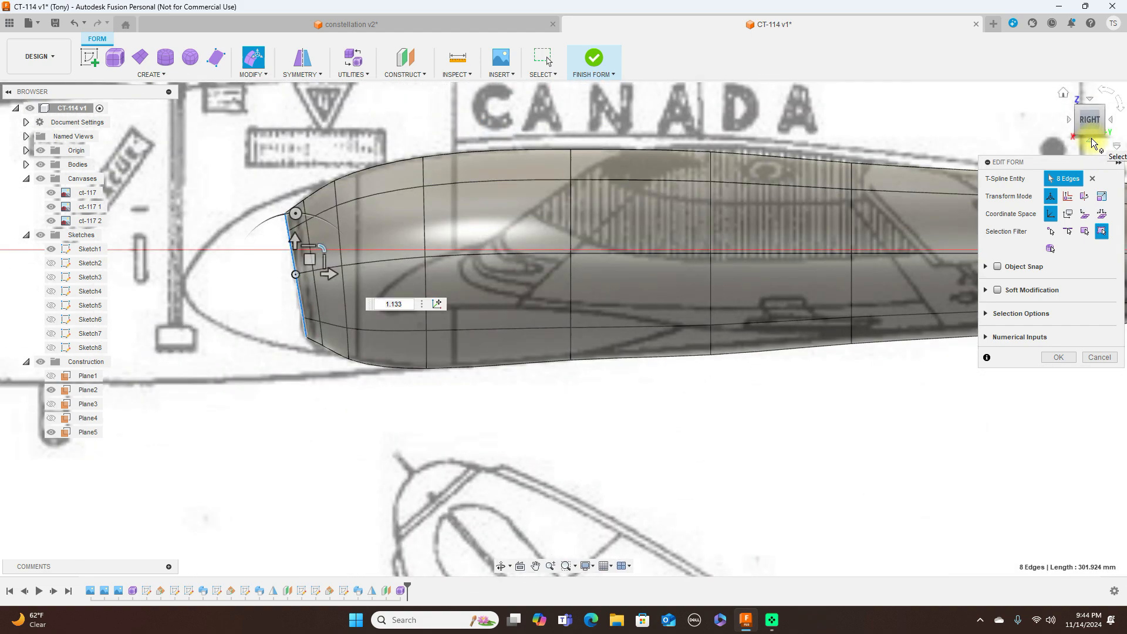
left_click(1096, 103)
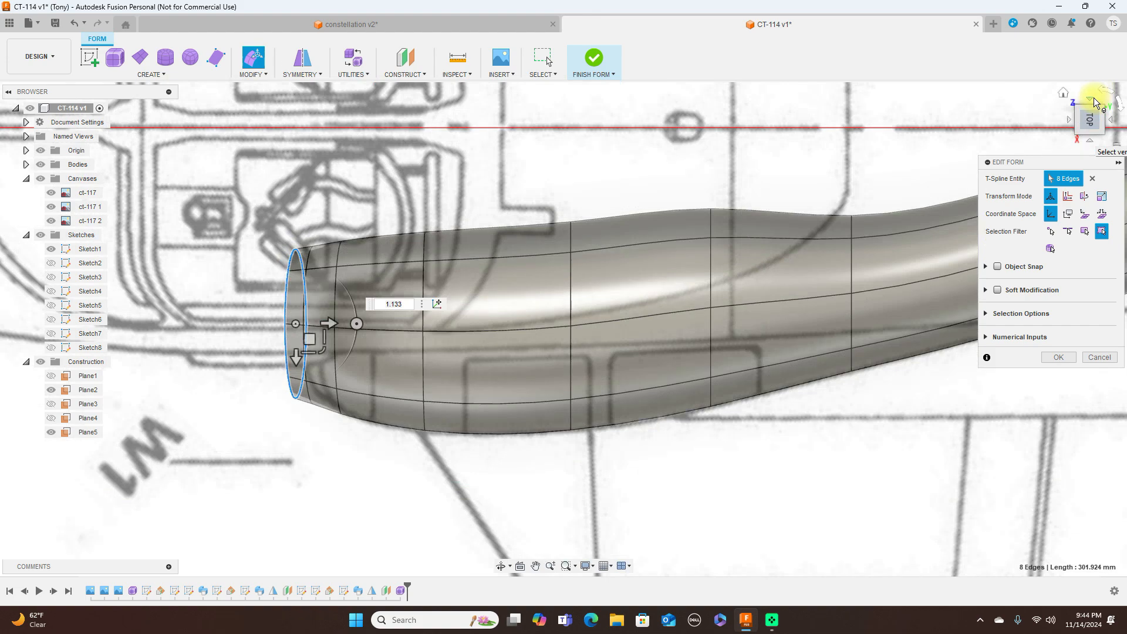
left_click(1094, 143)
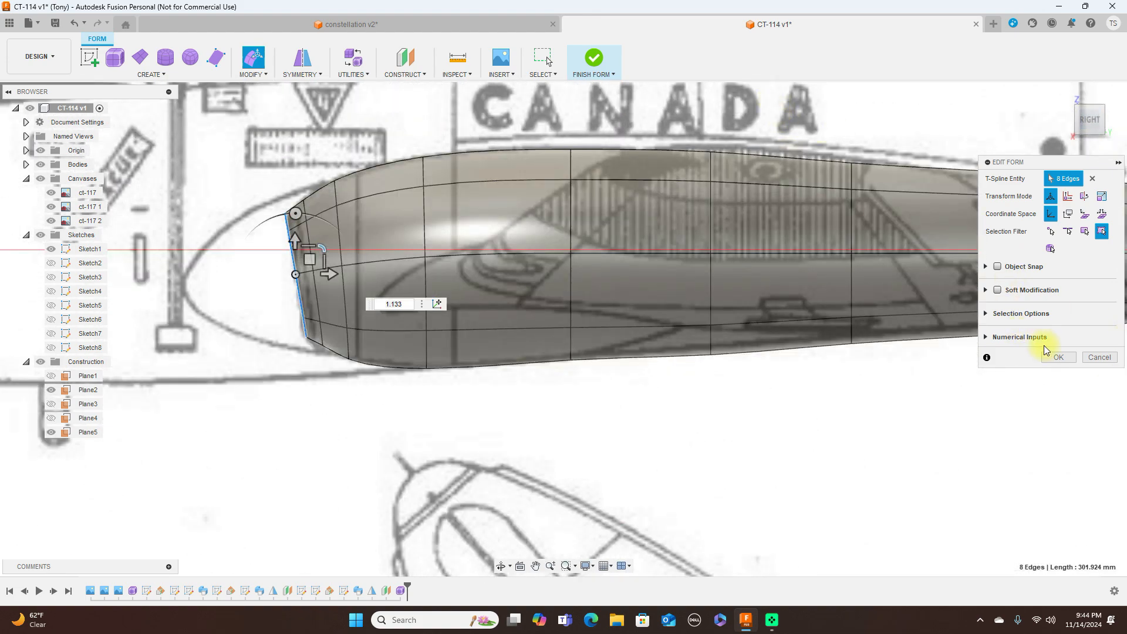
left_click(1056, 358)
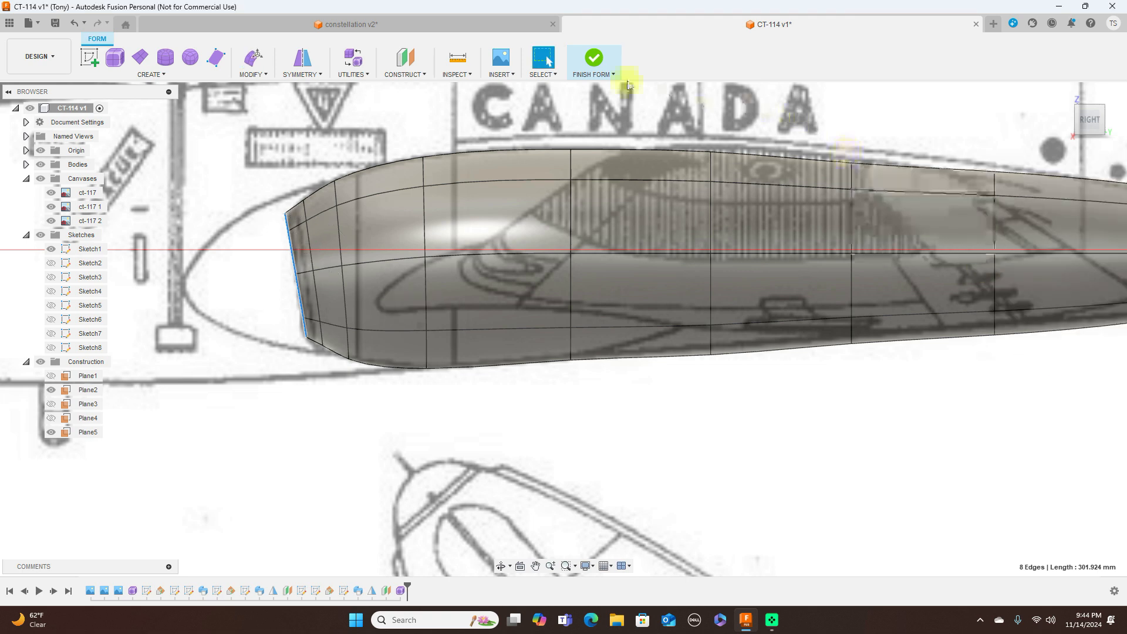
Step: Finish the form edit and show the fuselage body together with the intake fairing
left_click(594, 58)
scroll(911, 154, "down", 5)
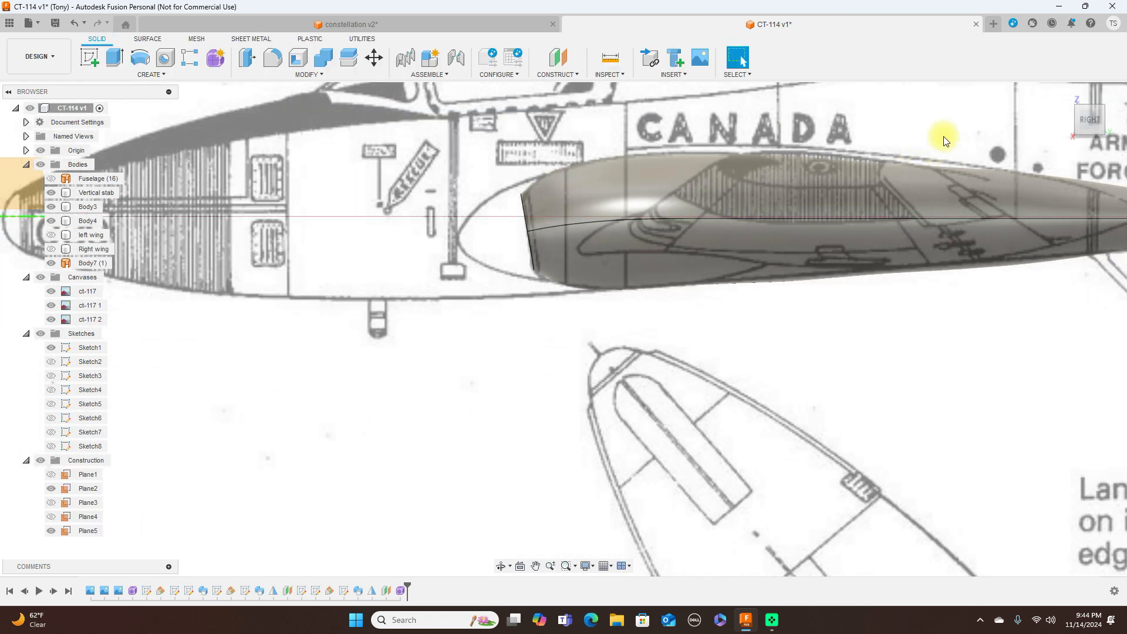
middle_click_drag(942, 139, 767, 138)
scroll(770, 141, "down", 4)
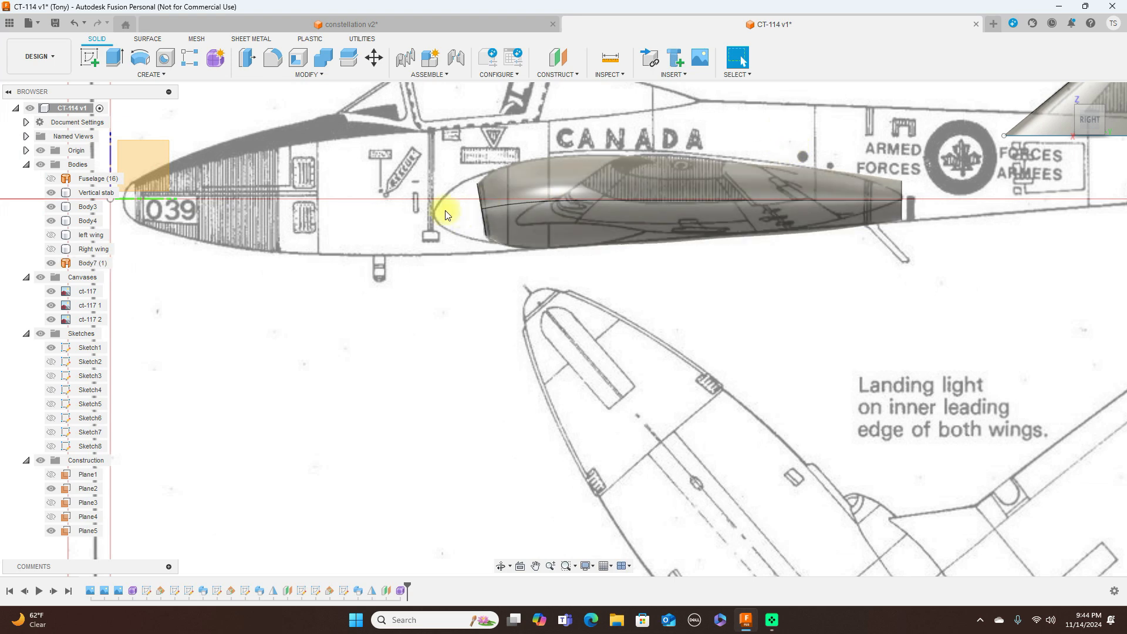
left_click(51, 179)
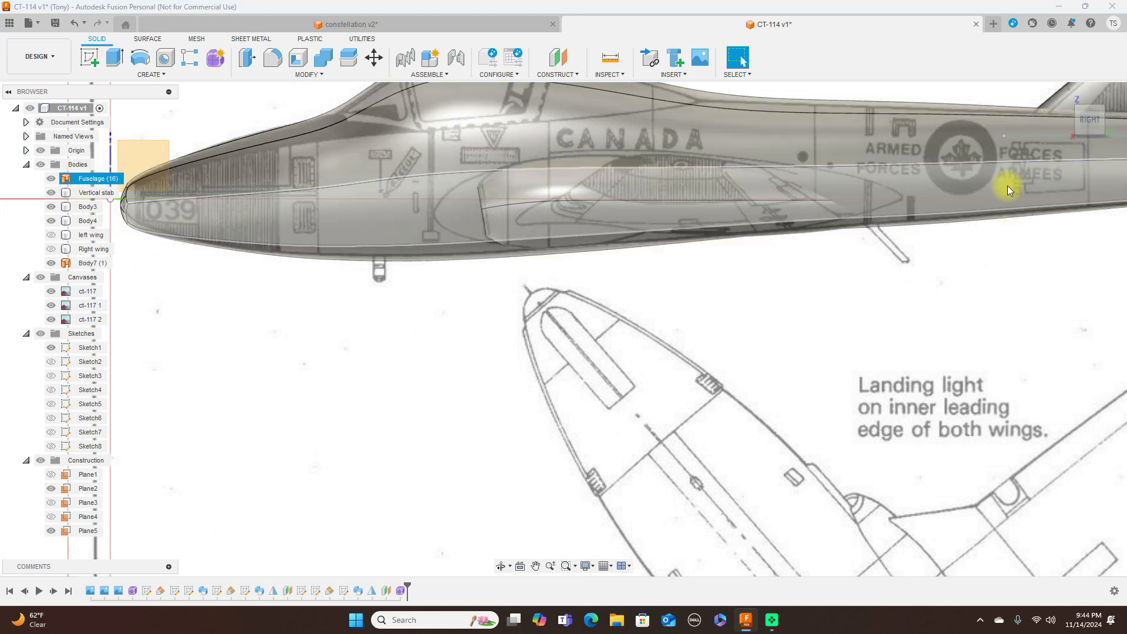
left_click(901, 265)
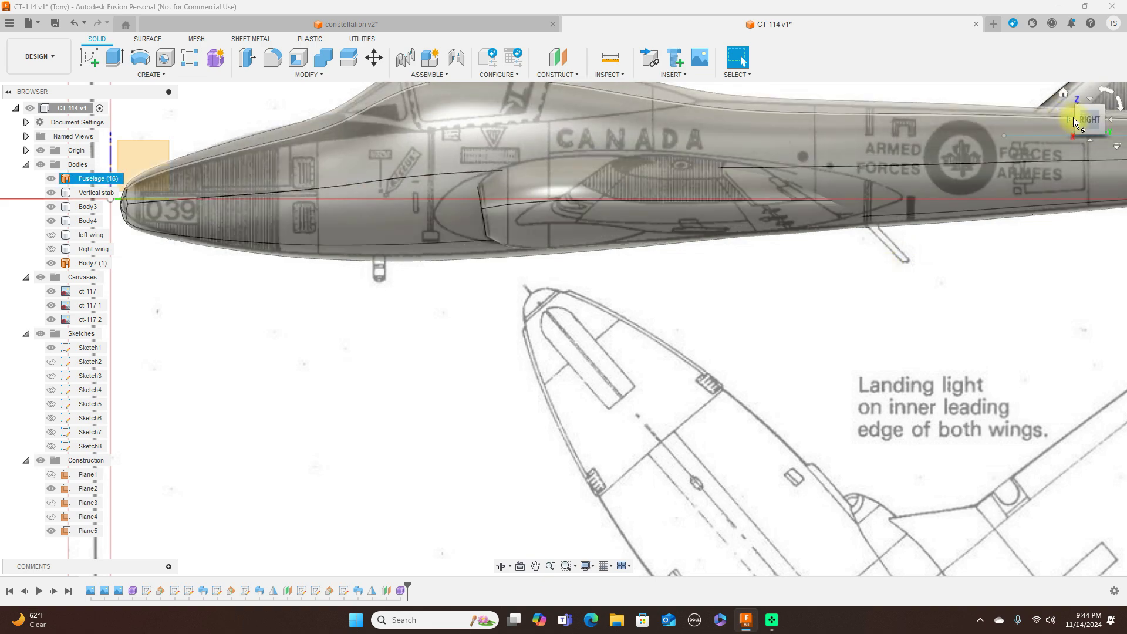
Step: Hide the reference canvases, show the left wing, and inspect how the intake fairing meets the wing and fuselage
left_click(1072, 124)
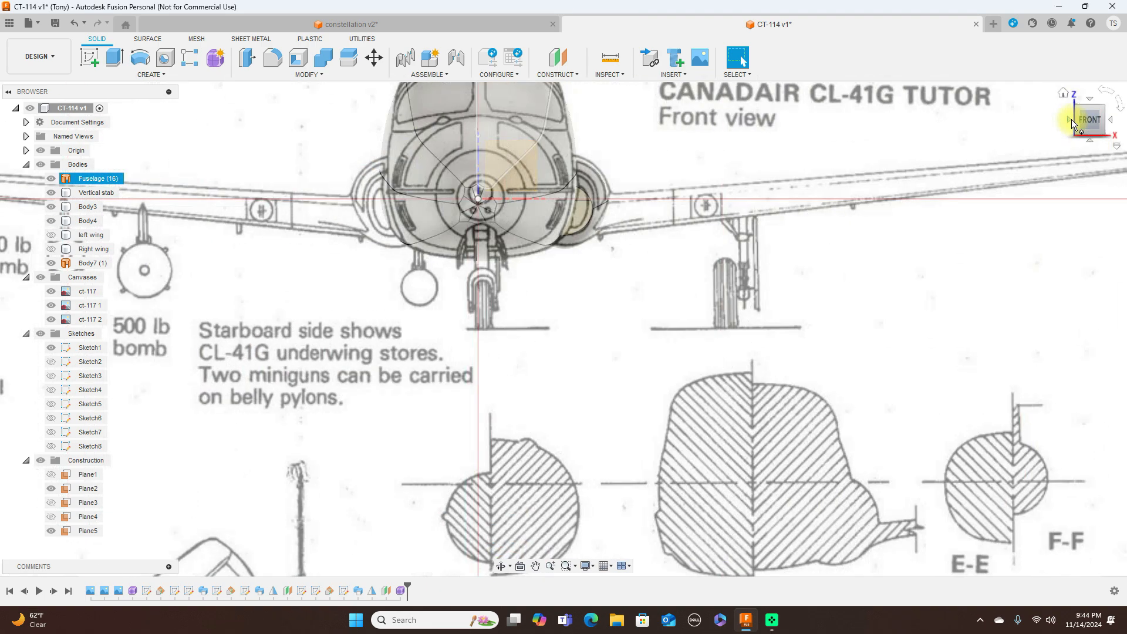
left_click(1111, 122)
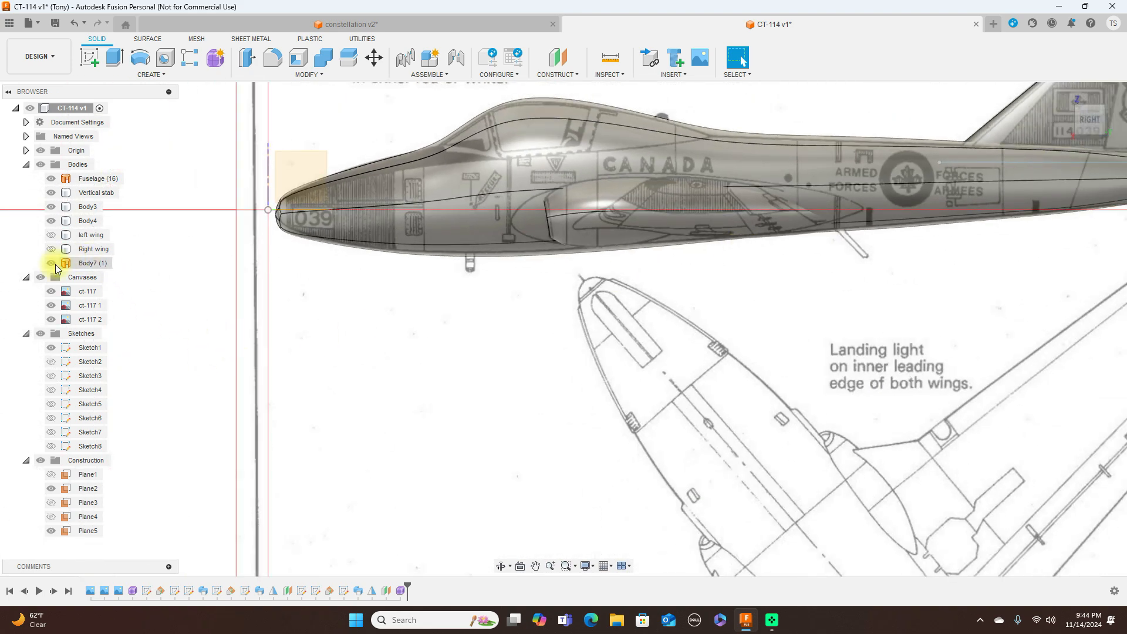
left_click(40, 277)
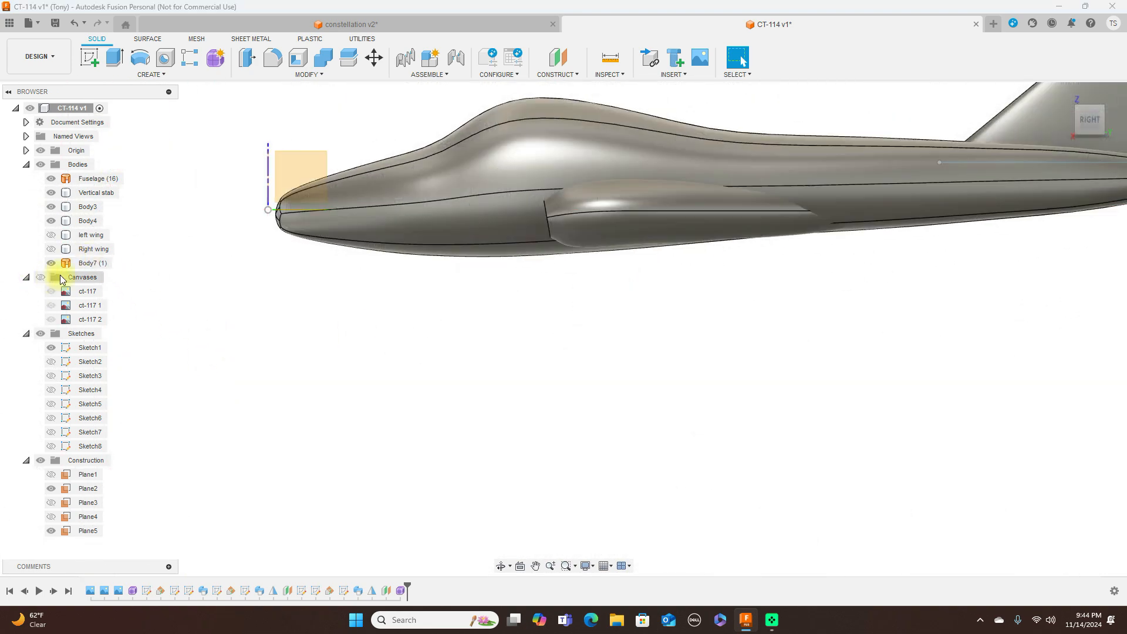
left_click(51, 236)
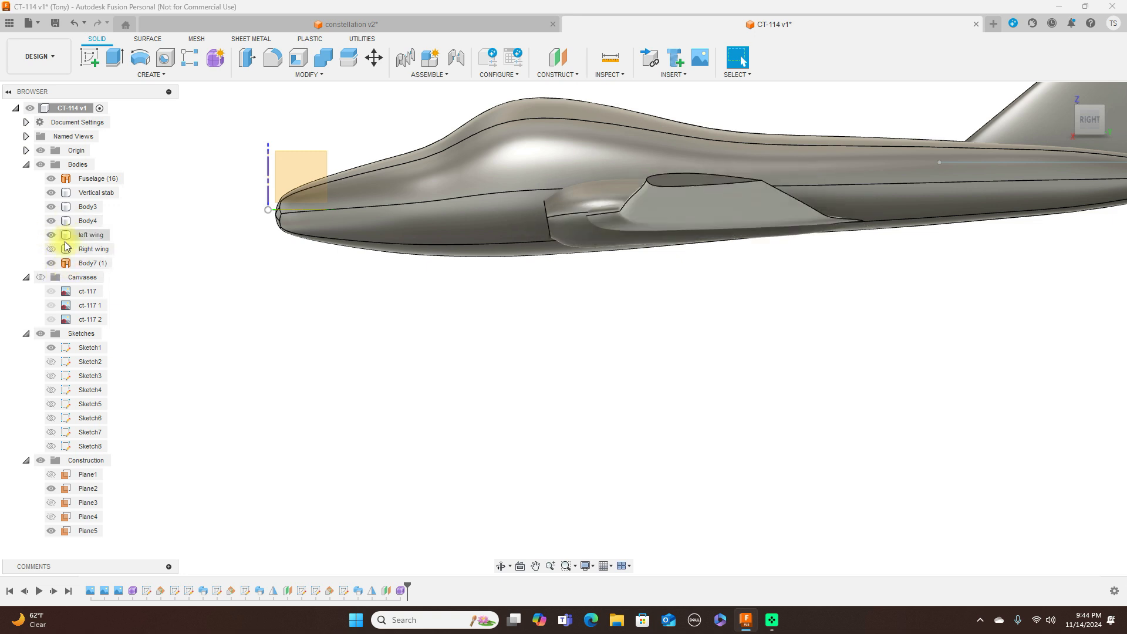
left_click(1080, 121)
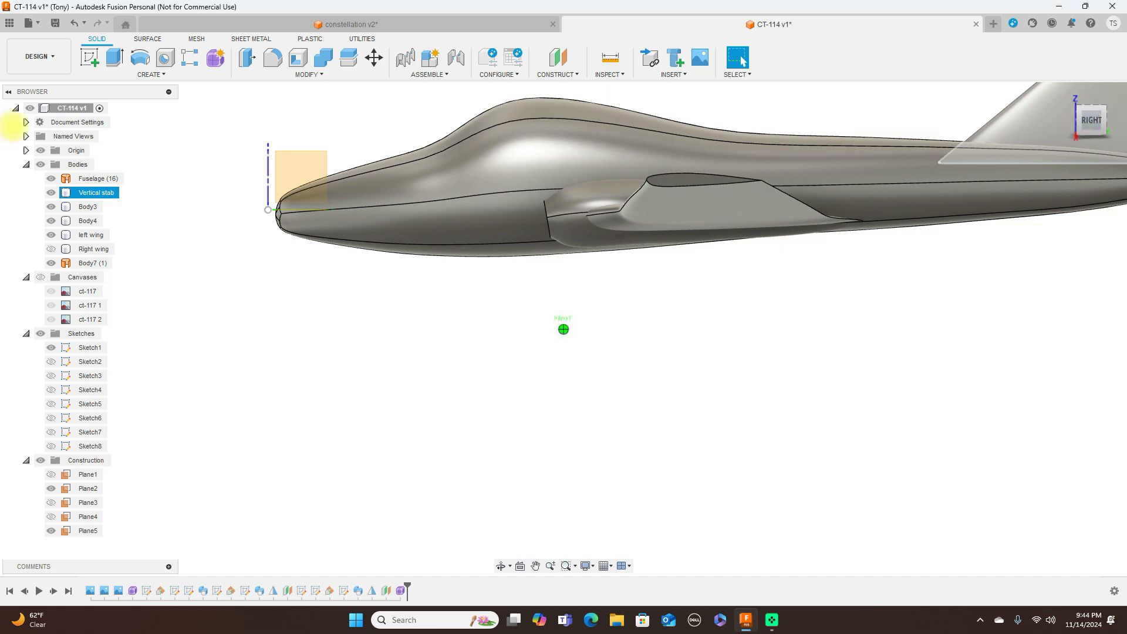
mouse_move(104, 146)
left_mouse_down()
mouse_move(70, 180)
mouse_move(1118, 171)
mouse_move(1006, 118)
mouse_move(928, 118)
mouse_move(1059, 118)
mouse_move(12, 128)
mouse_move(96, 106)
mouse_move(25, 68)
mouse_move(1092, 59)
mouse_move(1038, 52)
mouse_move(1005, 106)
left_mouse_up()
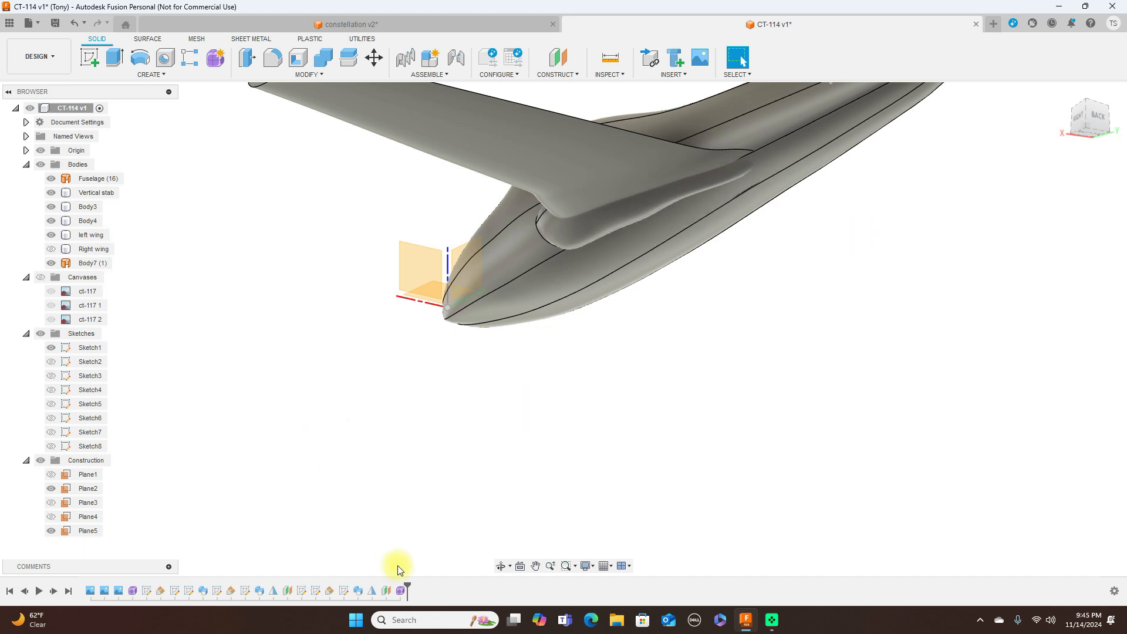
Step: Reopen the intake fairing's form feature for editing
left_click(401, 591)
right_click(401, 591)
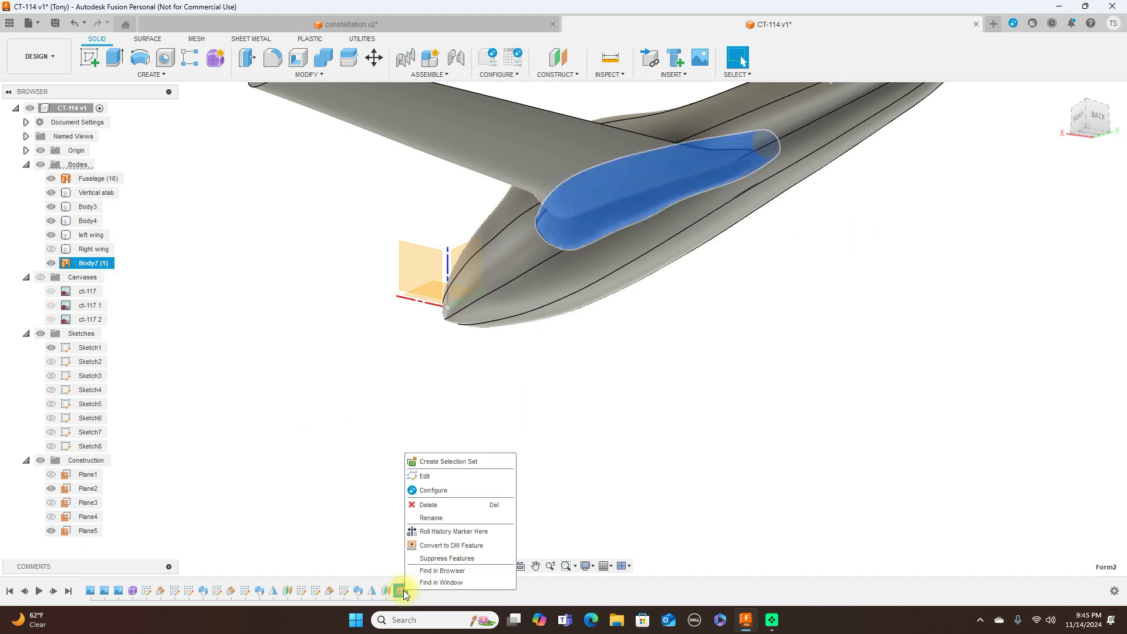
left_click(452, 476)
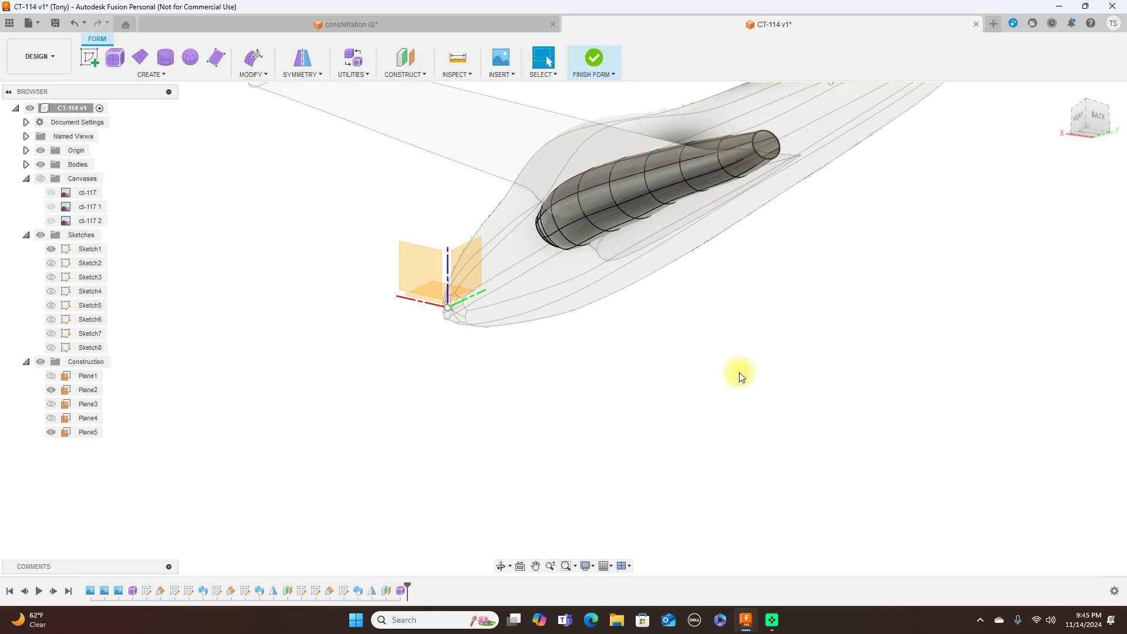
scroll(731, 211, "up", 2)
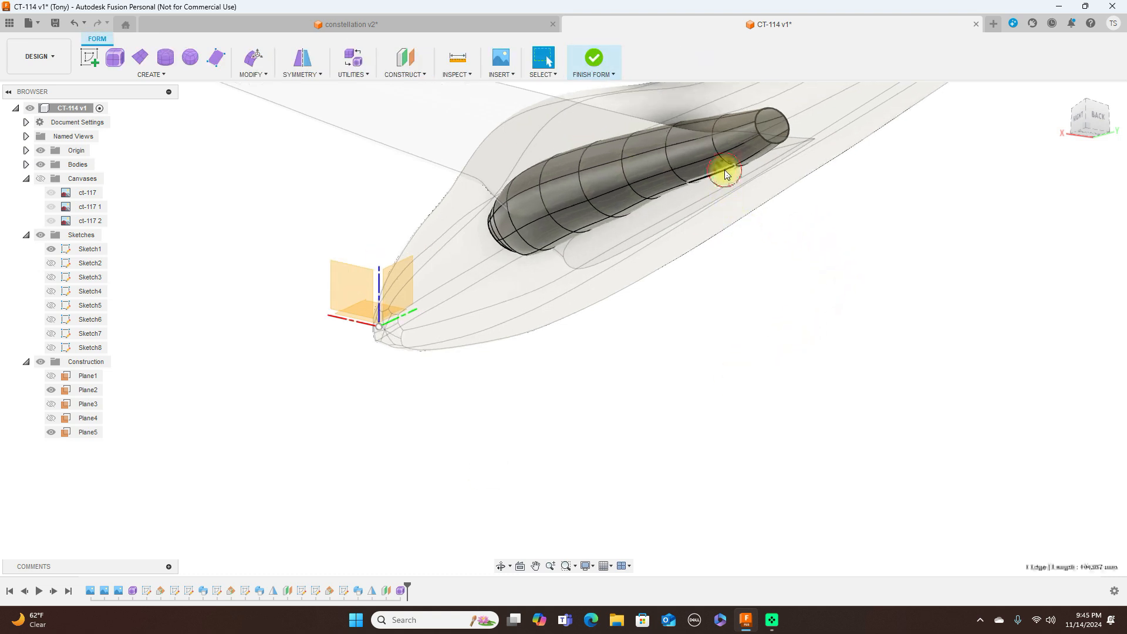
Step: Move the intake fairing's bottom edge second from the rear end up about 12.5 mm in the side view
right_click(725, 175)
left_click(746, 155)
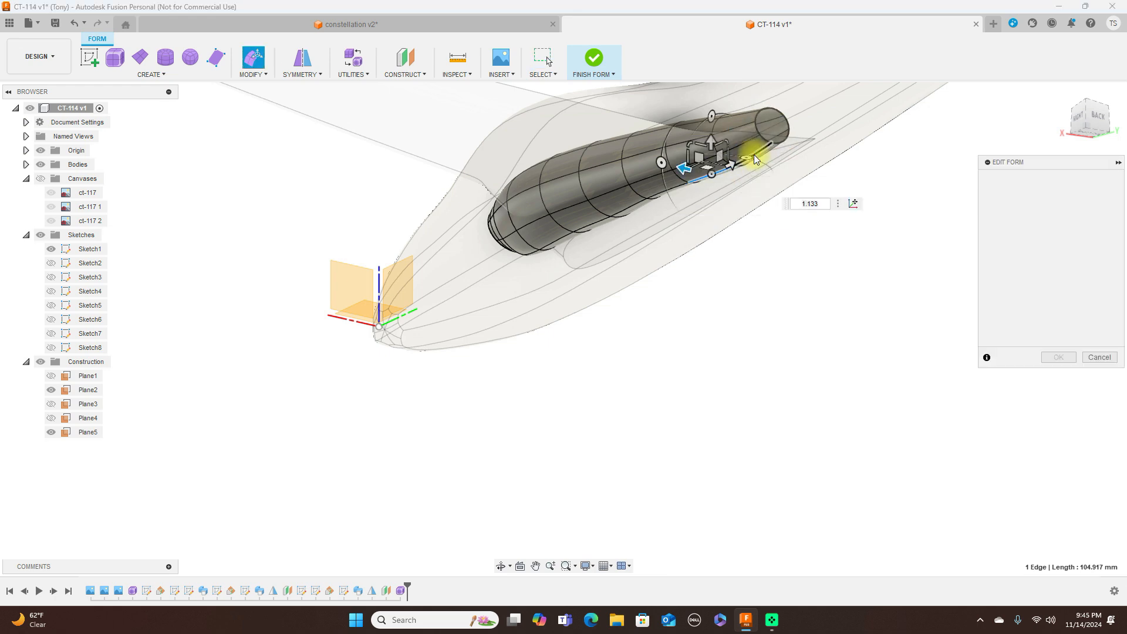
left_click(1079, 117)
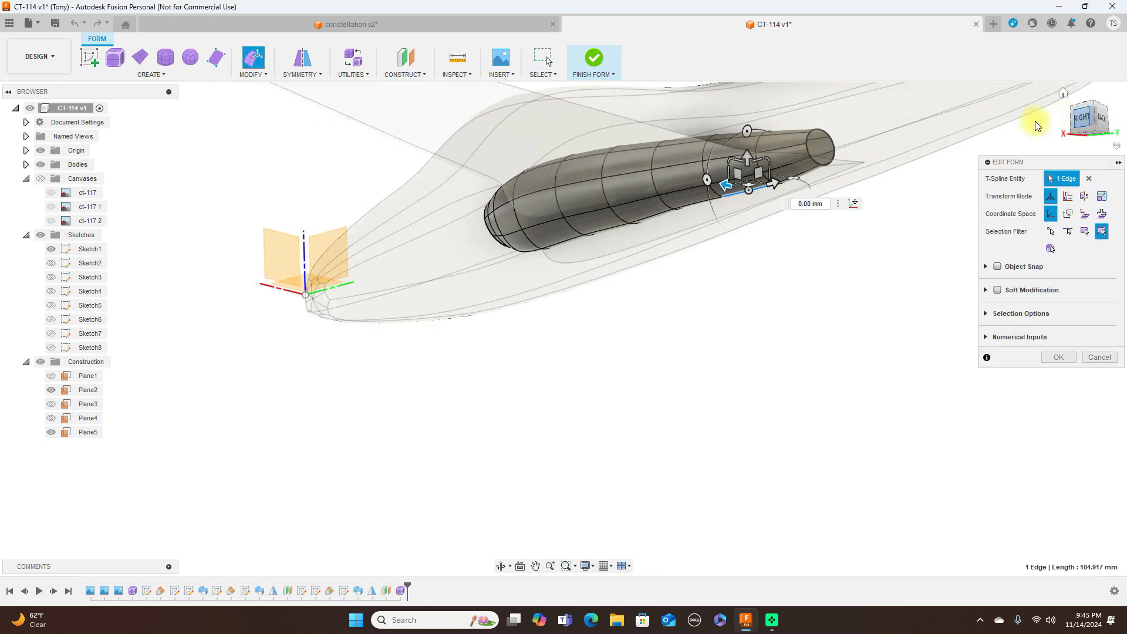
left_click(834, 219)
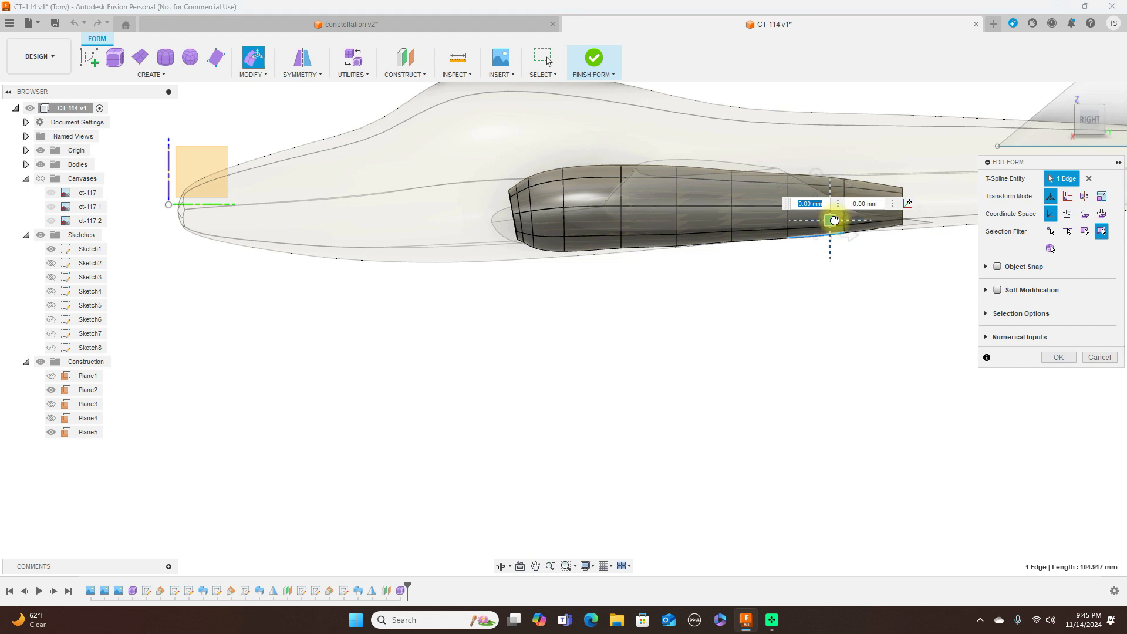
left_click_drag(834, 219, 833, 212)
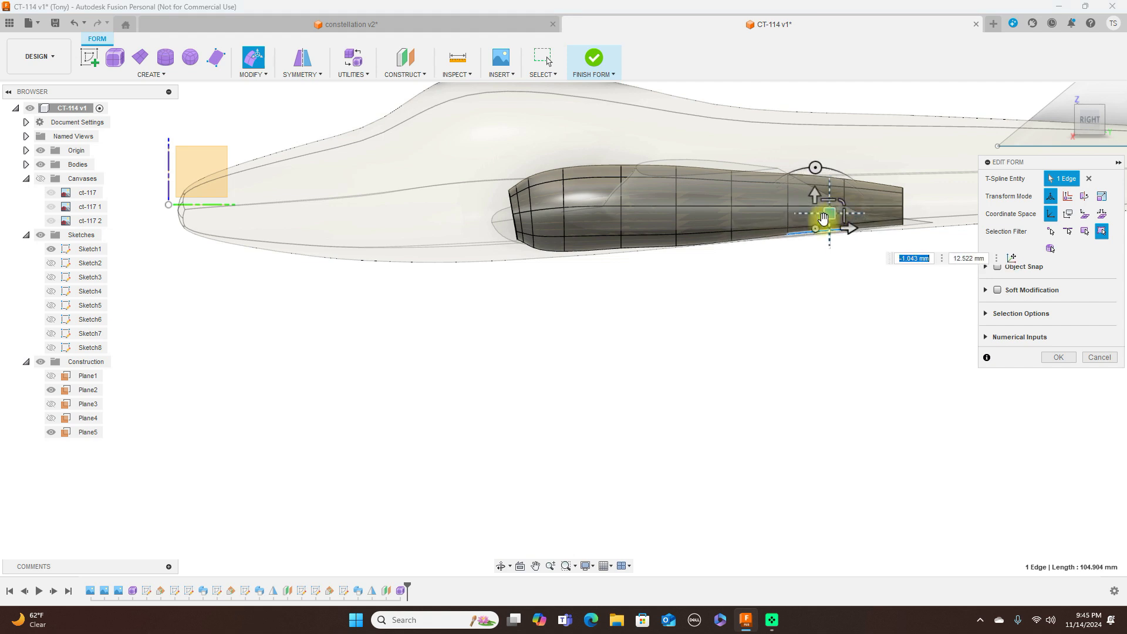
Step: Raise the adjacent bottom edge just ahead of it by about 6.3 mm and finish the form edit
left_click(772, 238)
left_click_drag(776, 221, 776, 217)
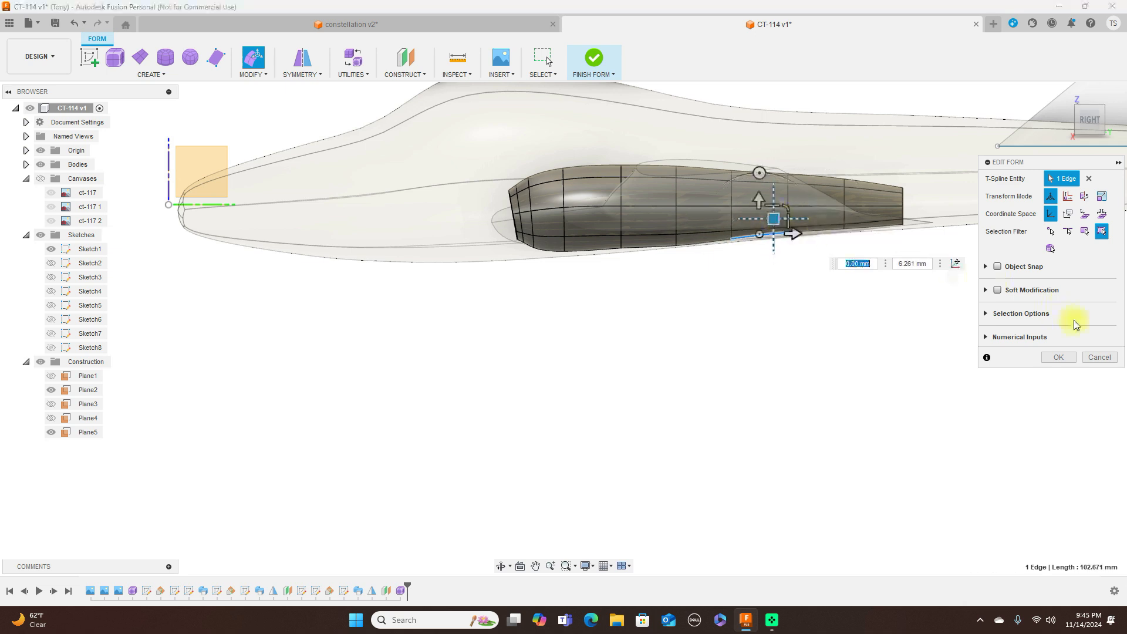
left_click(1059, 357)
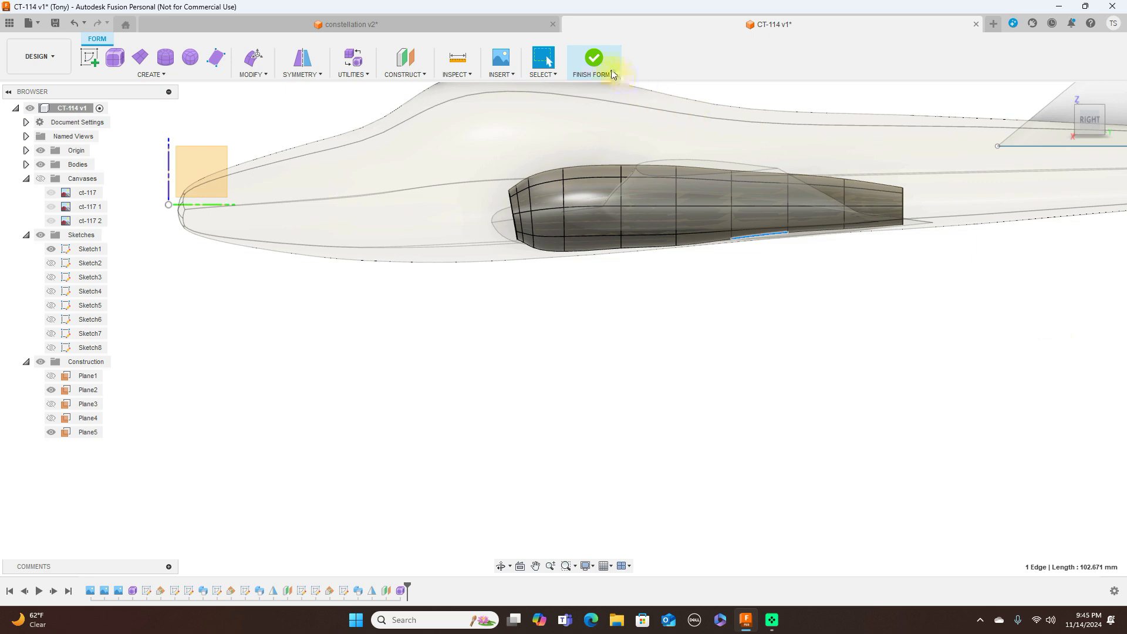
left_click(599, 61)
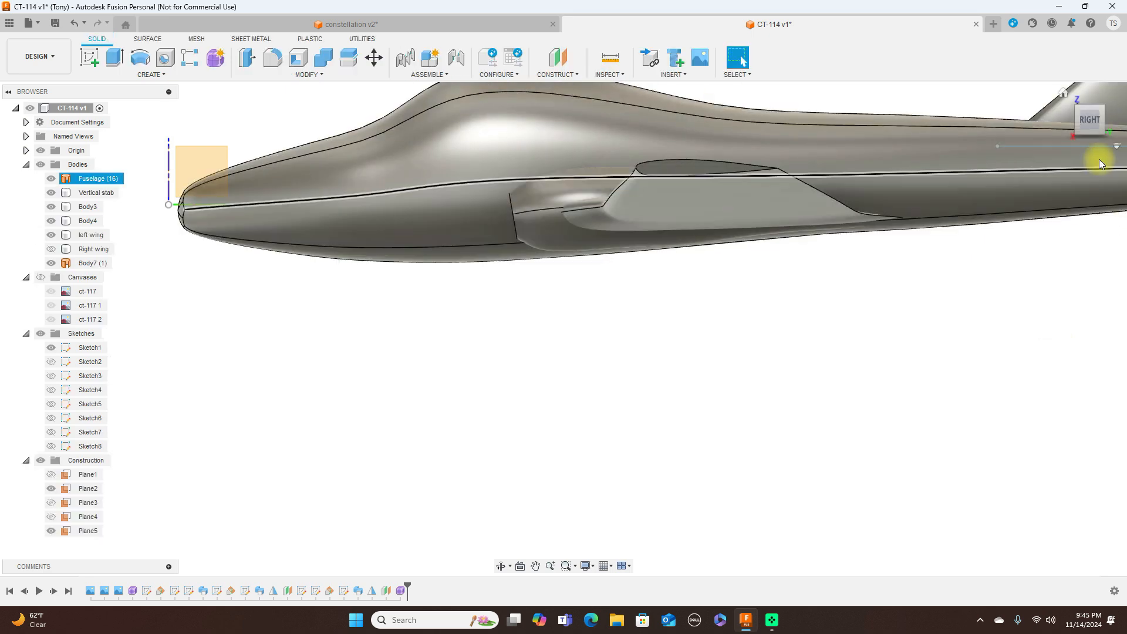
Step: Hide the fuselage and left wing to isolate the intake fairing in the side view
mouse_move(1086, 133)
middle_mouse_down("shift")
mouse_move(1102, 78)
mouse_move(1102, 111)
mouse_move(6, 118)
mouse_move(157, 143)
mouse_move(133, 125)
mouse_move(151, 115)
mouse_move(108, 105)
mouse_move(6, 112)
mouse_move(1115, 116)
mouse_move(890, 139)
mouse_move(913, 126)
mouse_move(1092, 111)
mouse_move(1088, 125)
middle_mouse_up("shift")
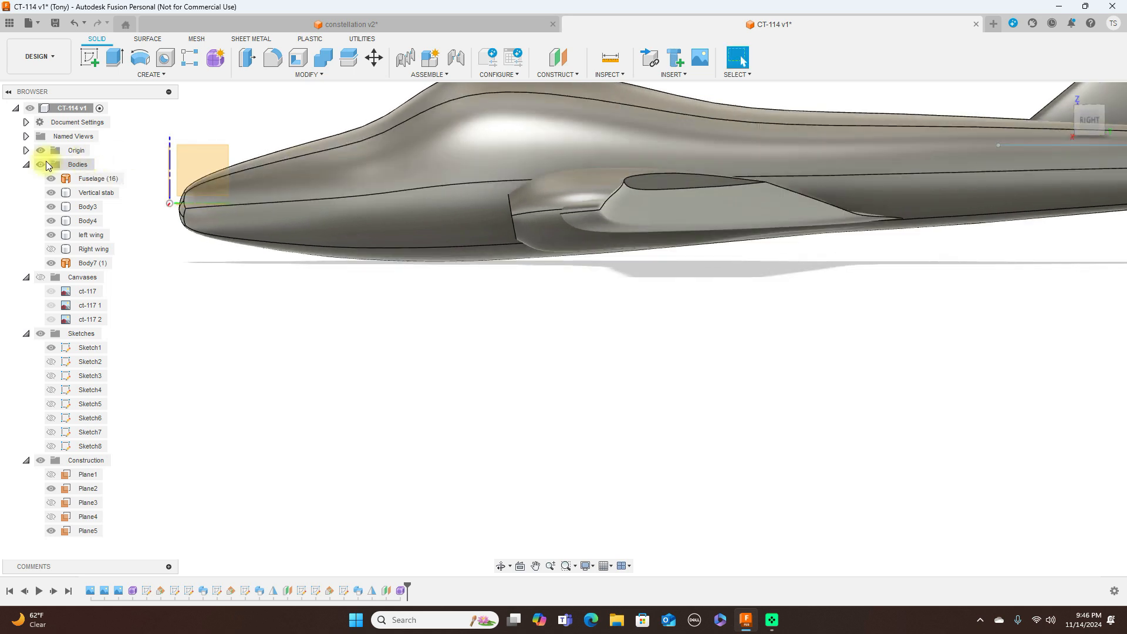
left_click(54, 180)
left_click(51, 179)
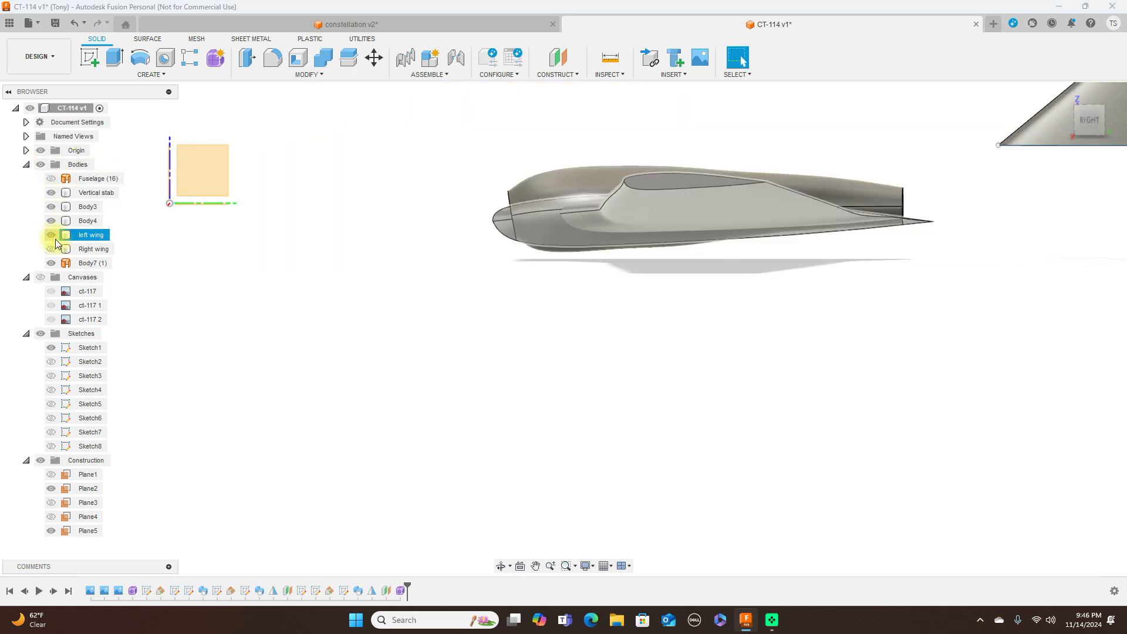
left_click(57, 249)
left_click(52, 249)
left_click(52, 235)
left_click(51, 235)
scroll(651, 261, "up", 2)
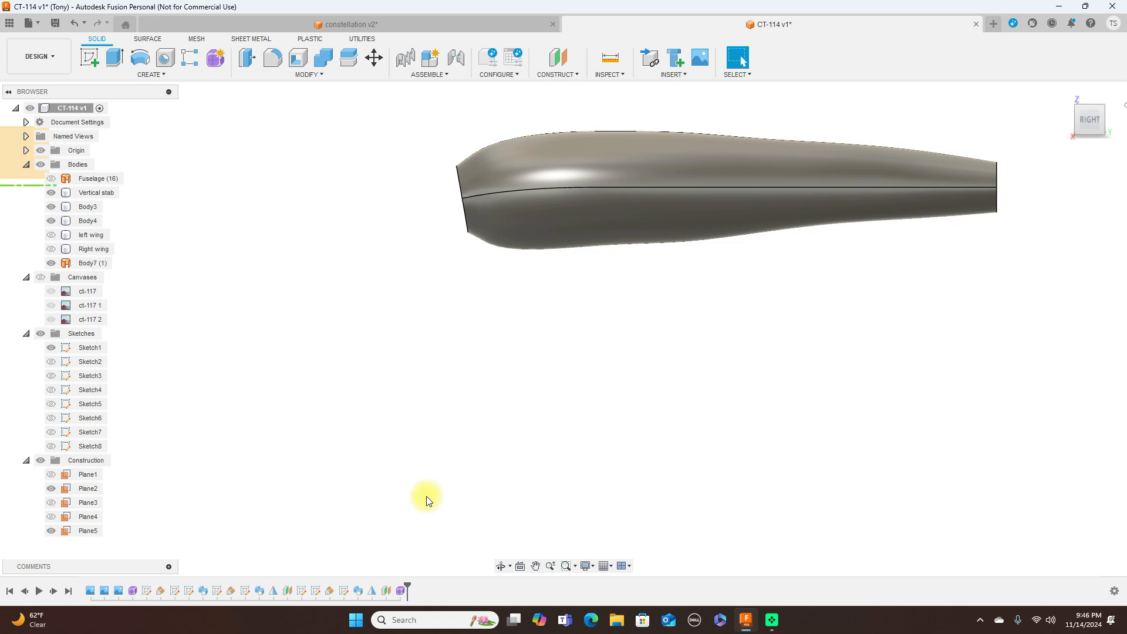
Step: Reopen the intake fairing's form and raise the bottom vertex near mid-length by about 7.8 mm
left_click(399, 592)
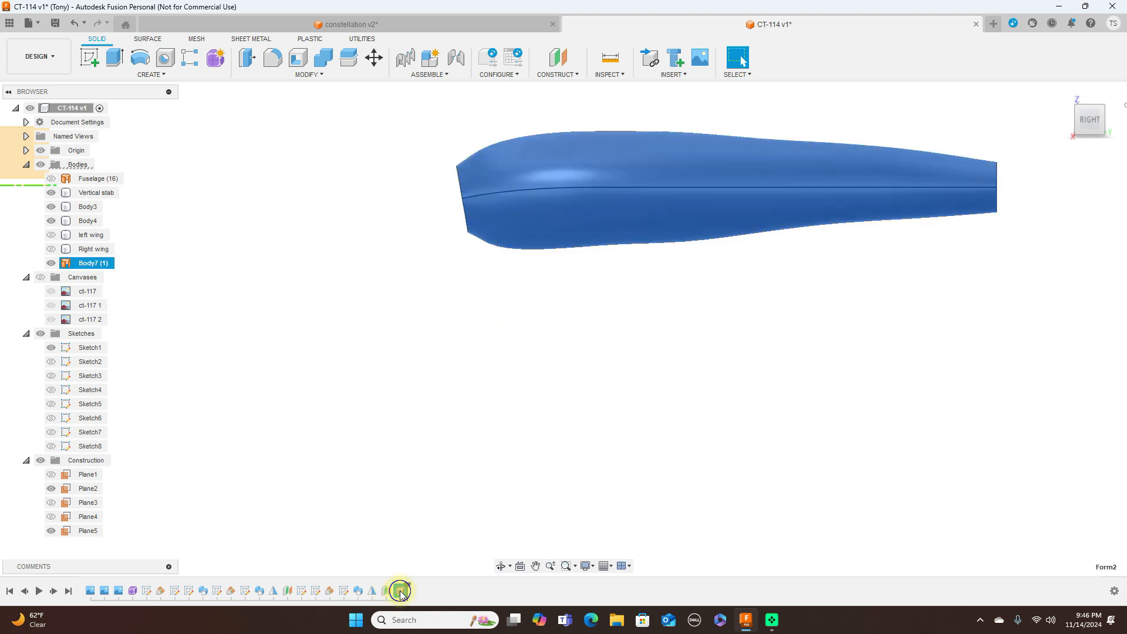
right_click(400, 592)
left_click(434, 476)
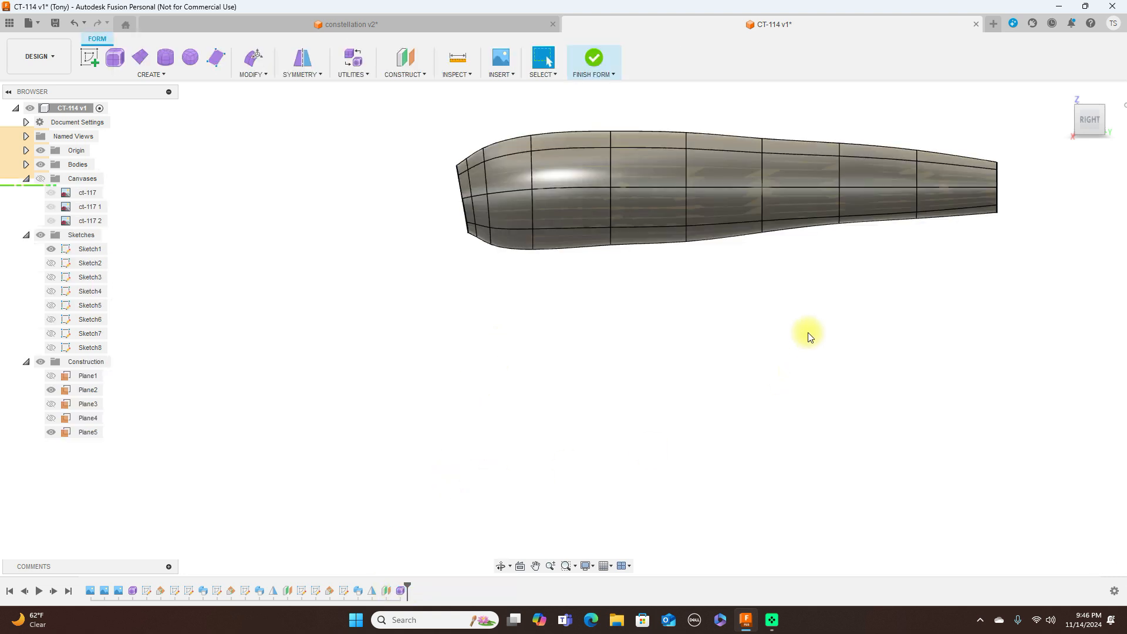
scroll(808, 330, "up", 2)
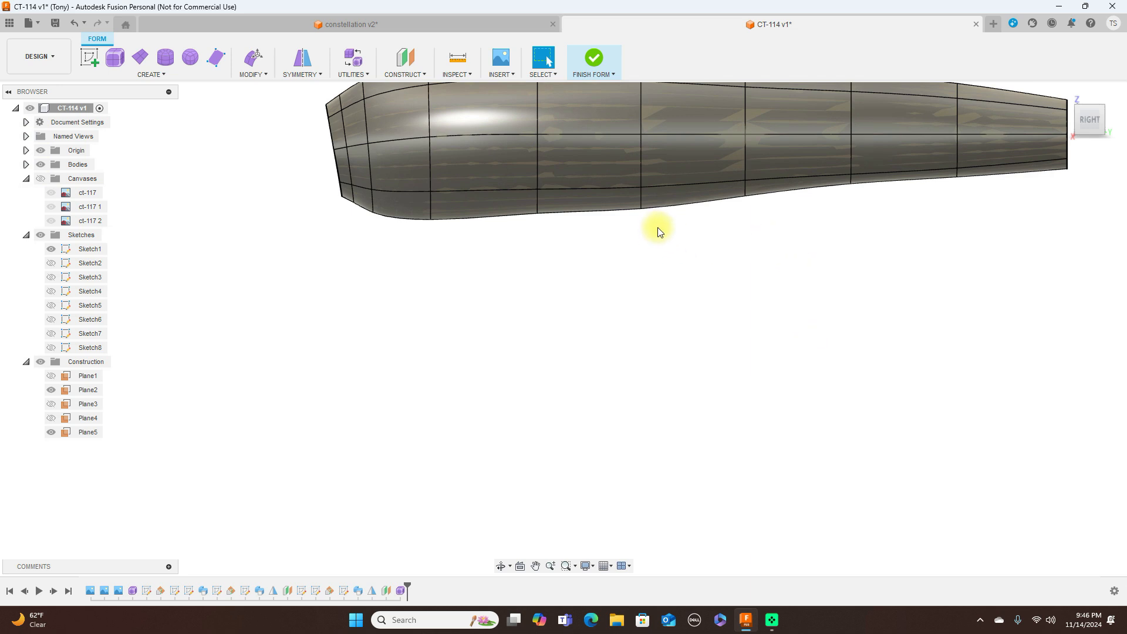
left_click(641, 209)
right_click(662, 264)
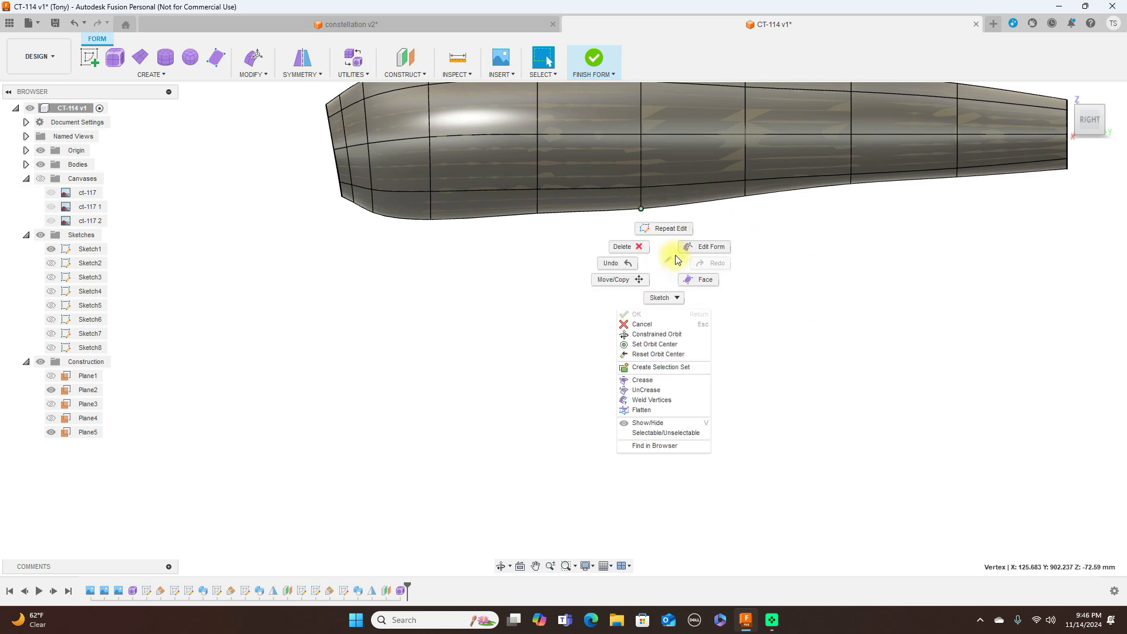
left_click(699, 247)
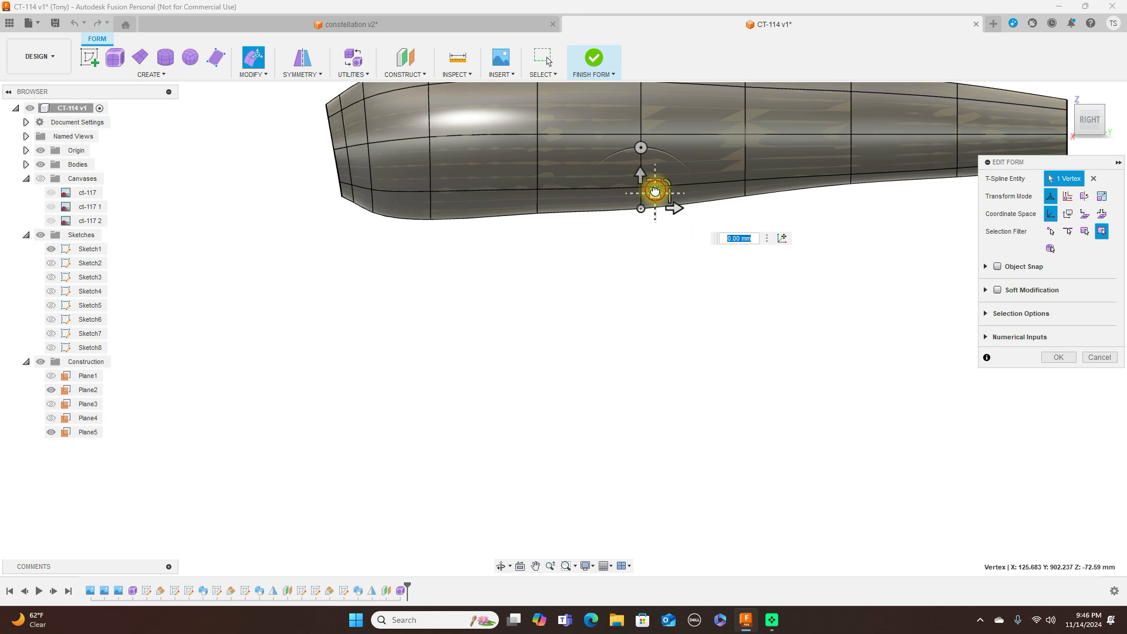
left_click_drag(655, 192, 656, 185)
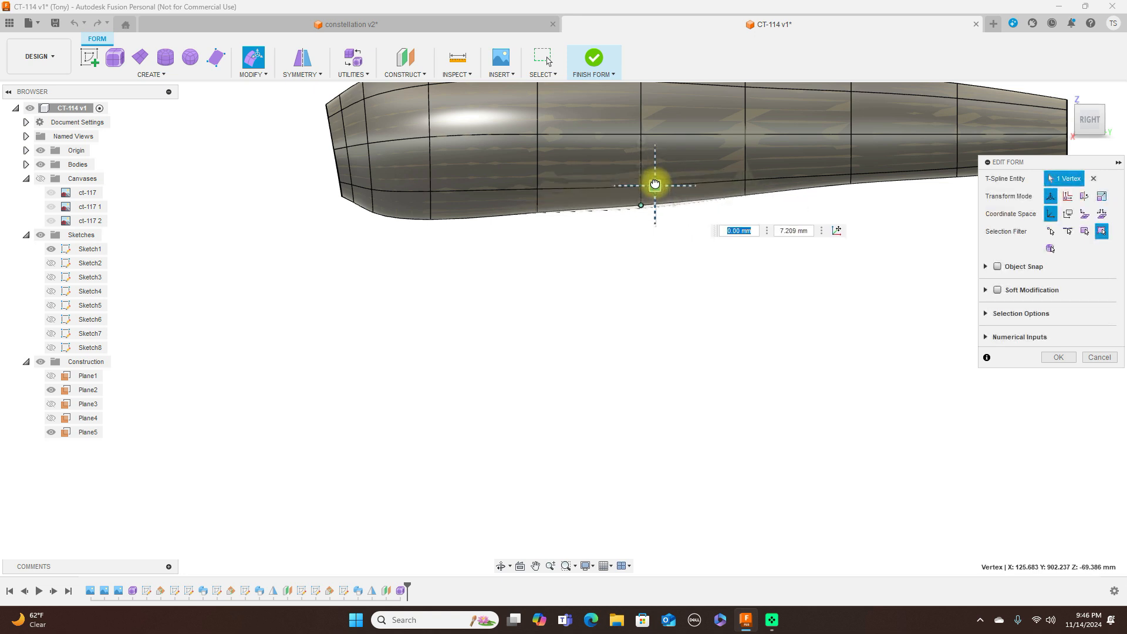
left_click_drag(655, 184, 655, 184)
scroll(737, 272, "down", 3)
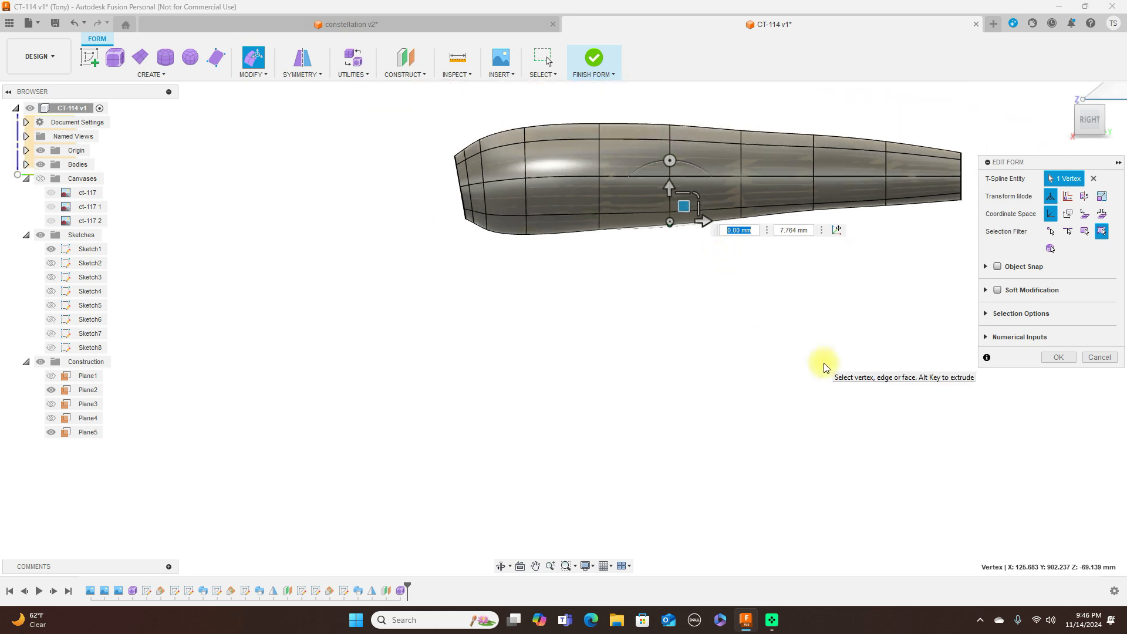
left_click(1059, 359)
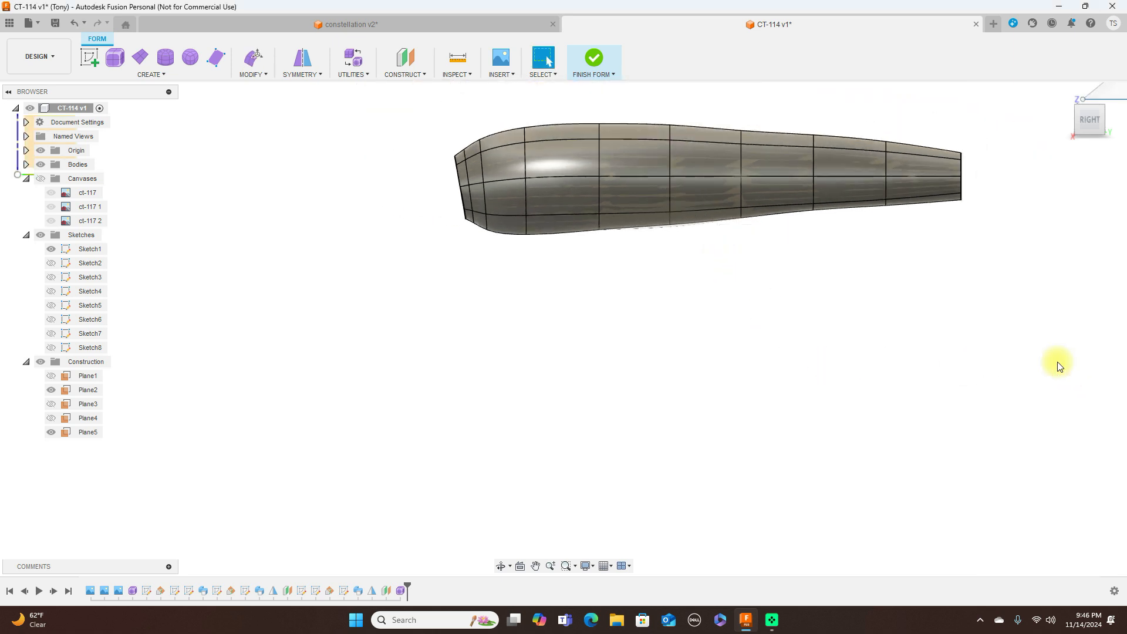
Step: Raise the bottom edge just behind the mid-length vertex by about 2 mm
scroll(951, 337, "up", 2)
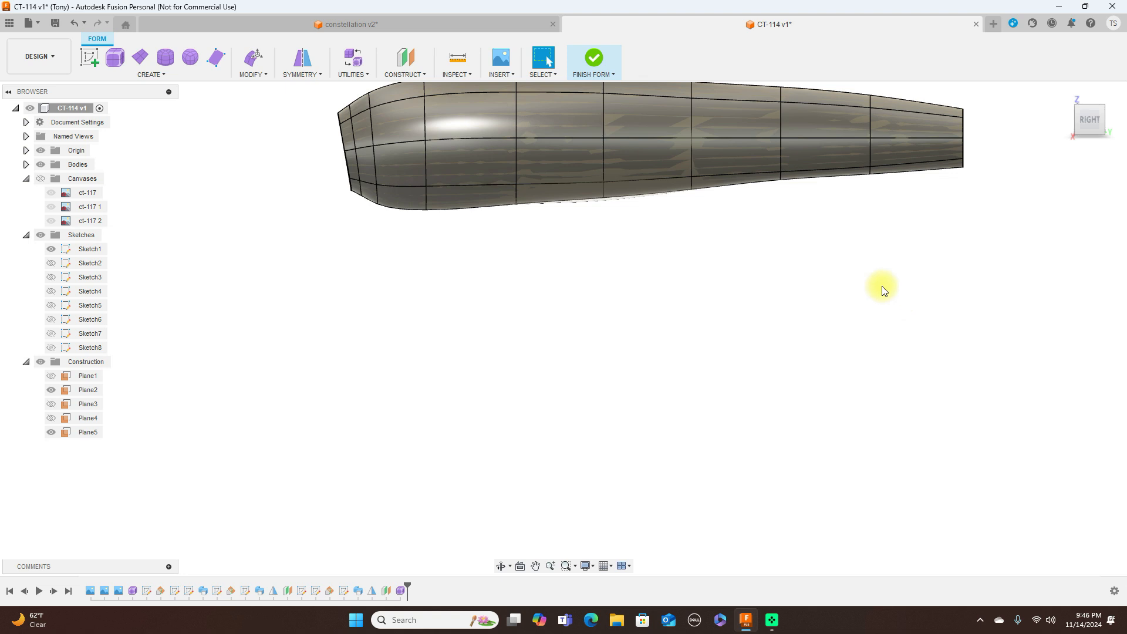
right_click(648, 200)
left_click(679, 172)
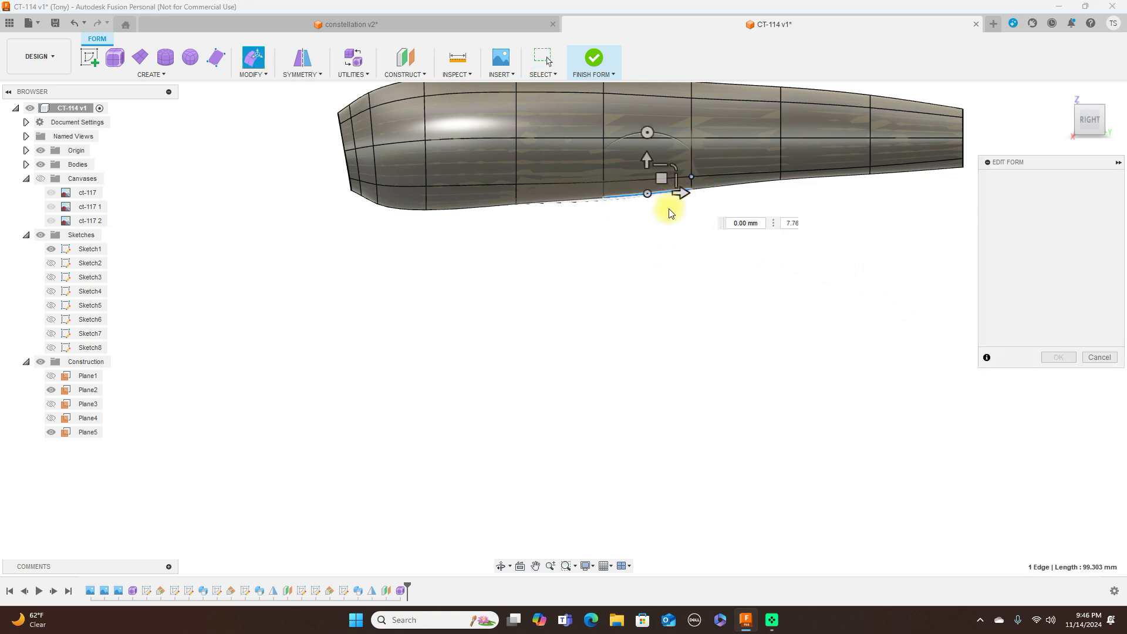
left_click_drag(660, 181, 659, 182)
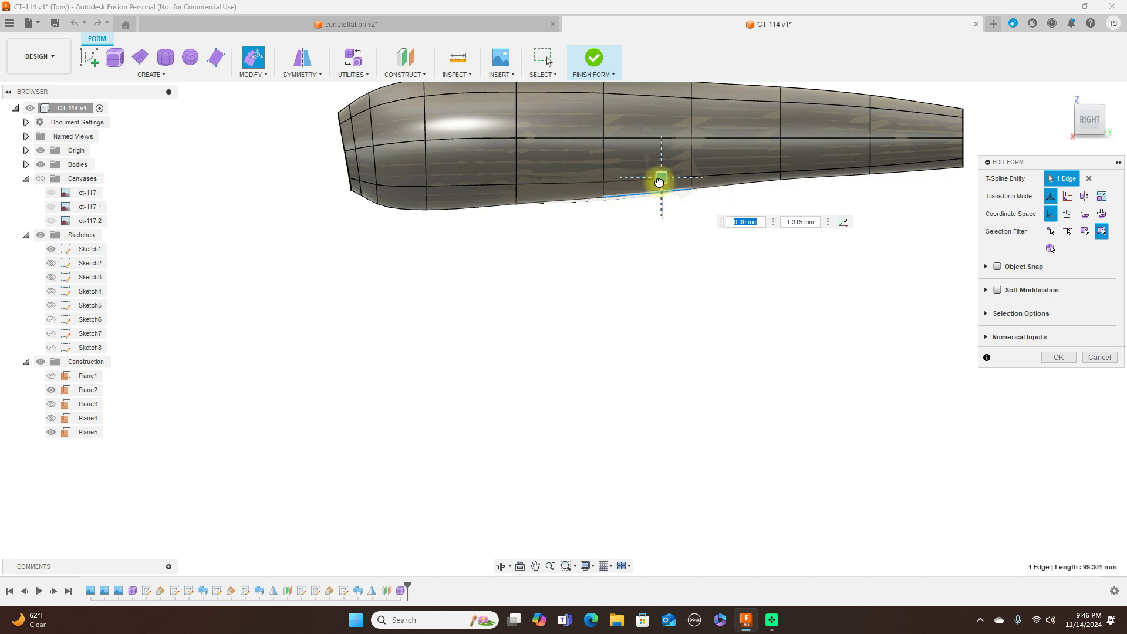
left_click_drag(659, 182, 660, 182)
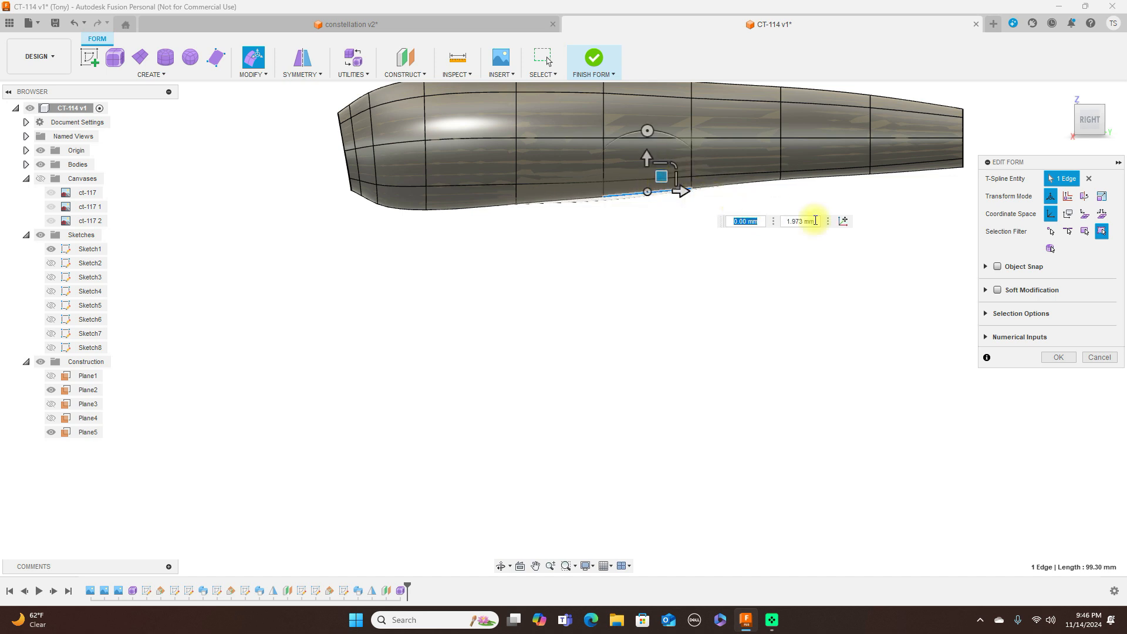
Step: Raise the fairing's rearmost bottom edge by about 3.9 mm and finish the form edit
left_click(911, 175)
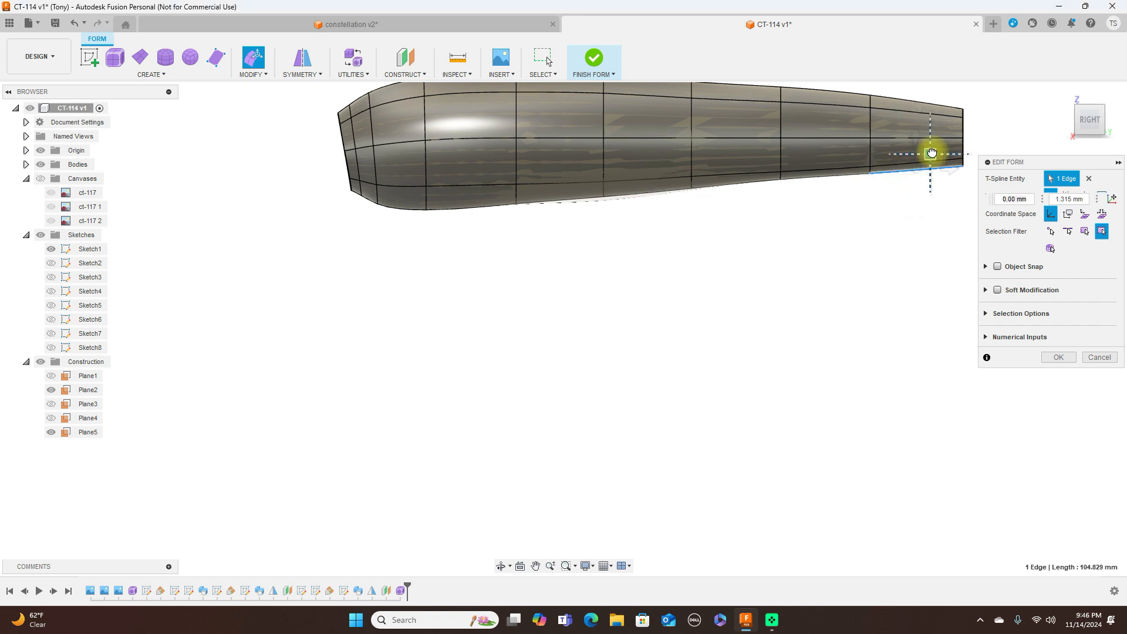
left_click_drag(932, 153, 931, 151)
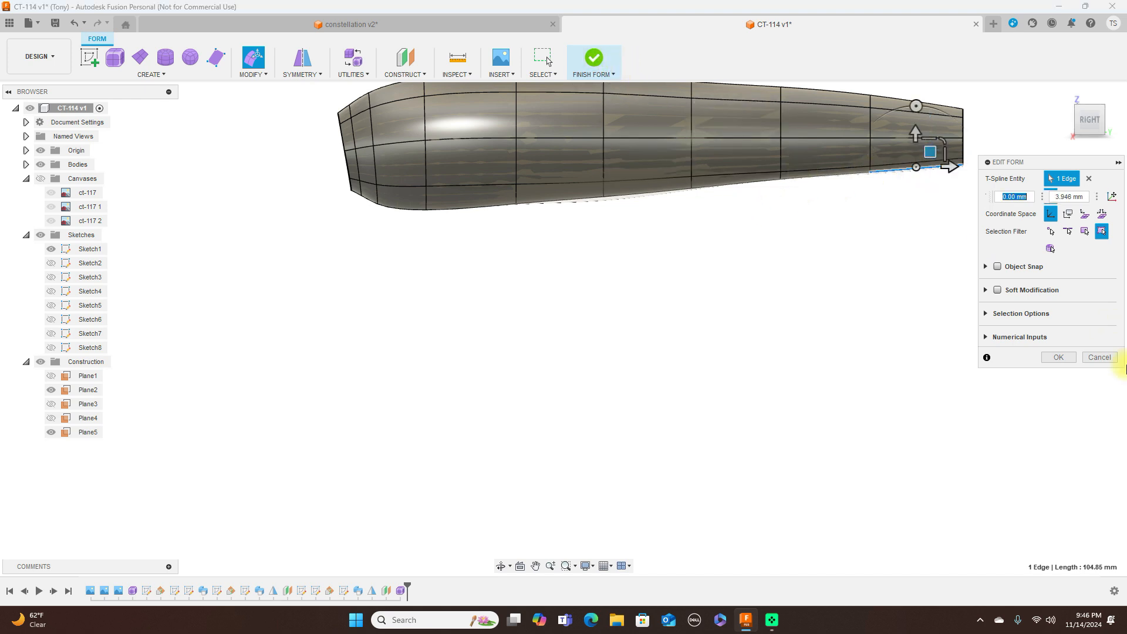
left_click(1056, 356)
left_click(592, 62)
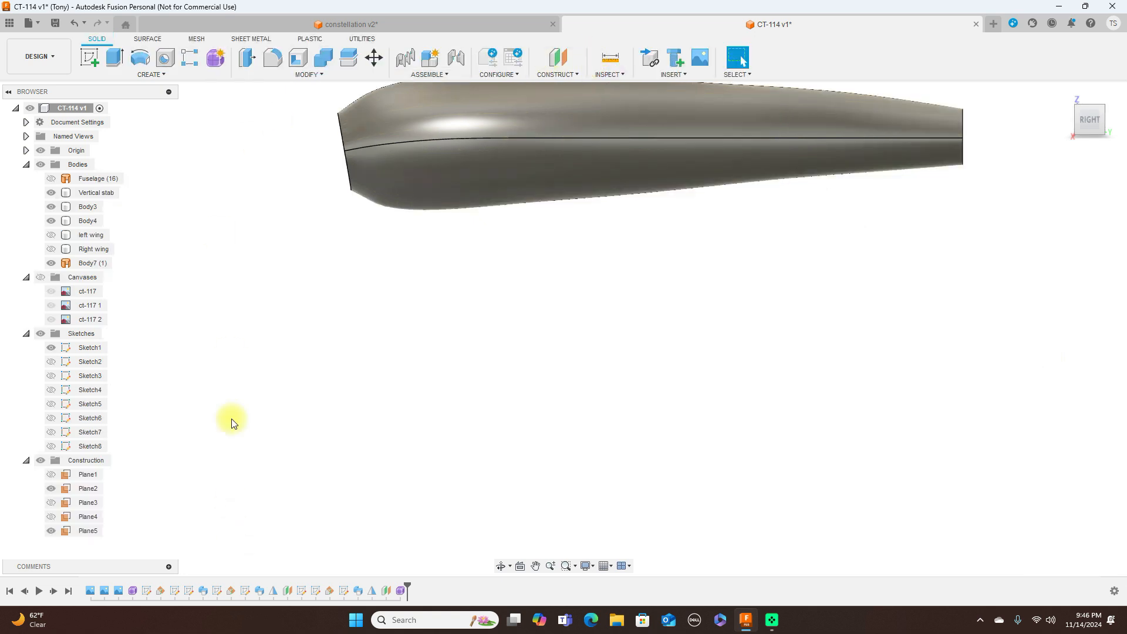
Step: Show the fuselage and left wing again and inspect the intake's fit from the side and front
left_click(65, 178)
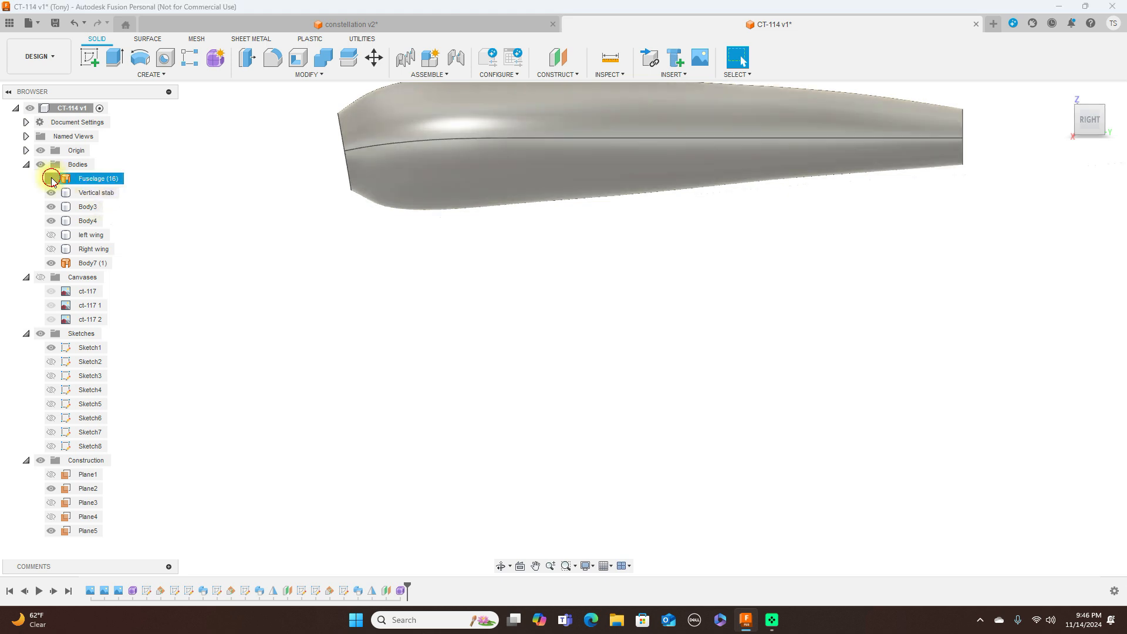
left_click(51, 179)
left_click(51, 235)
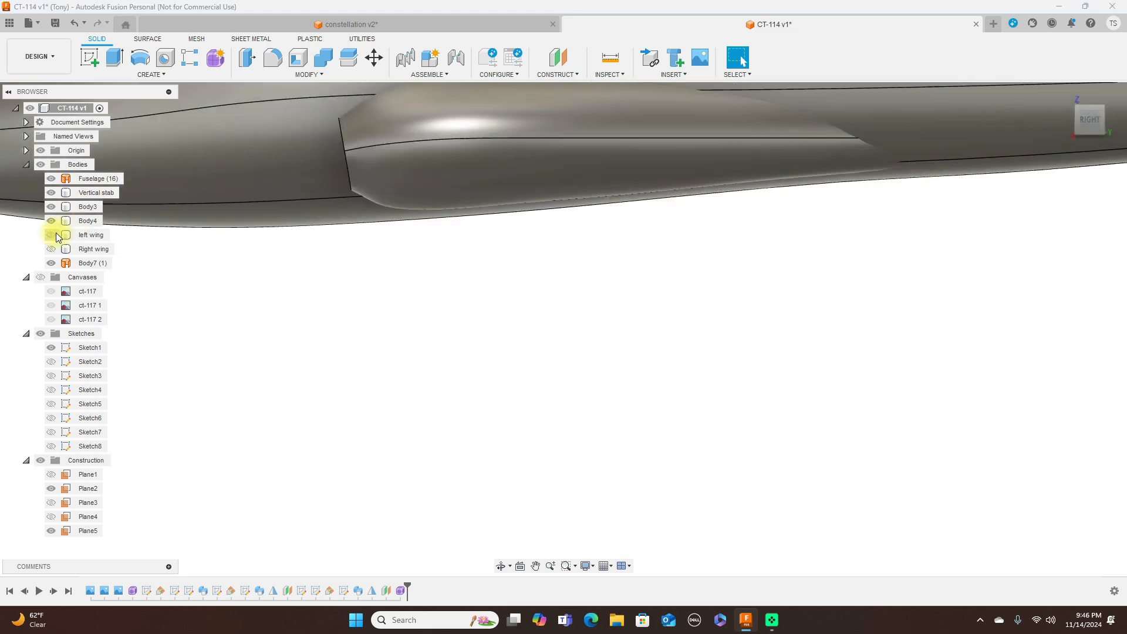
left_click(374, 369)
scroll(376, 370, "down", 5)
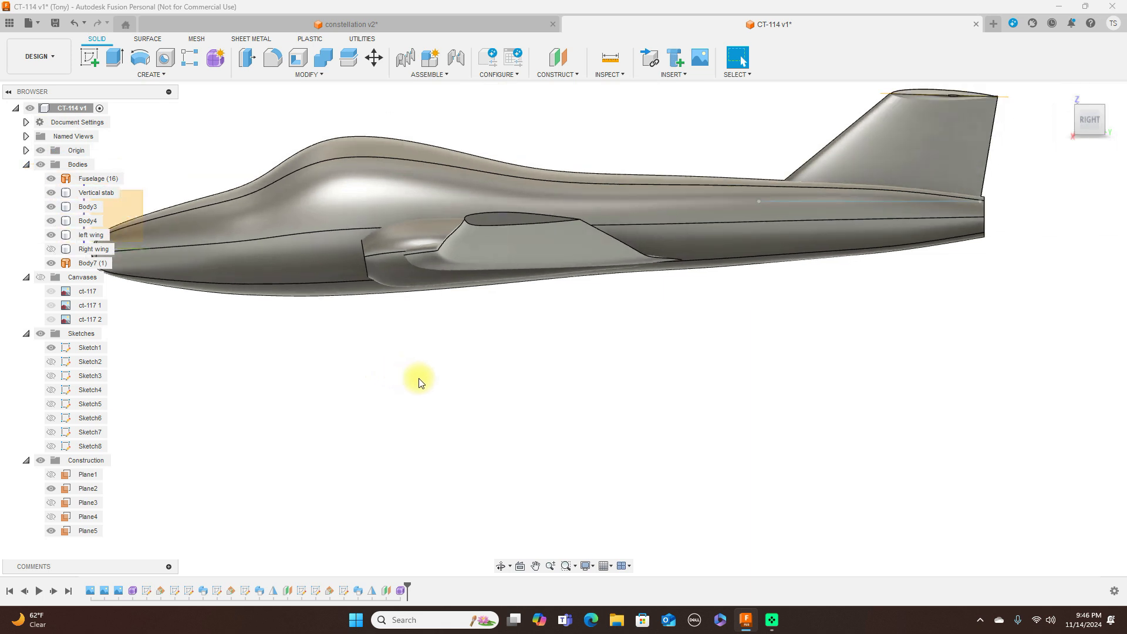
left_click(1082, 128)
left_click_drag(1089, 121, 1094, 133)
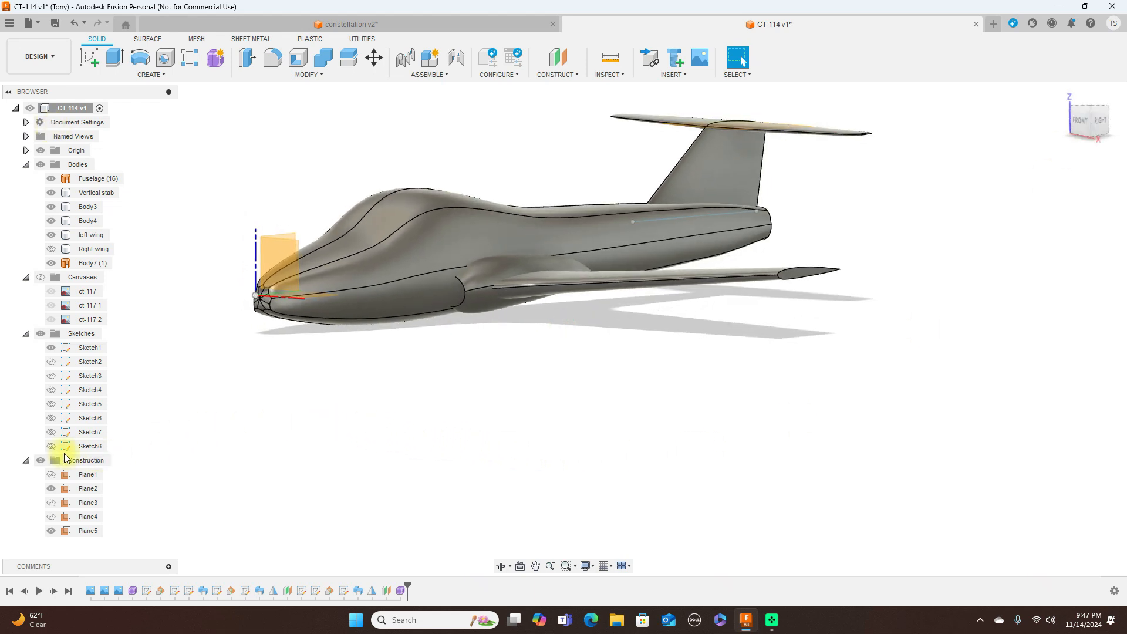
Step: Hide the construction planes, origin and sketches, and switch to a shaded display without edges
left_click(42, 460)
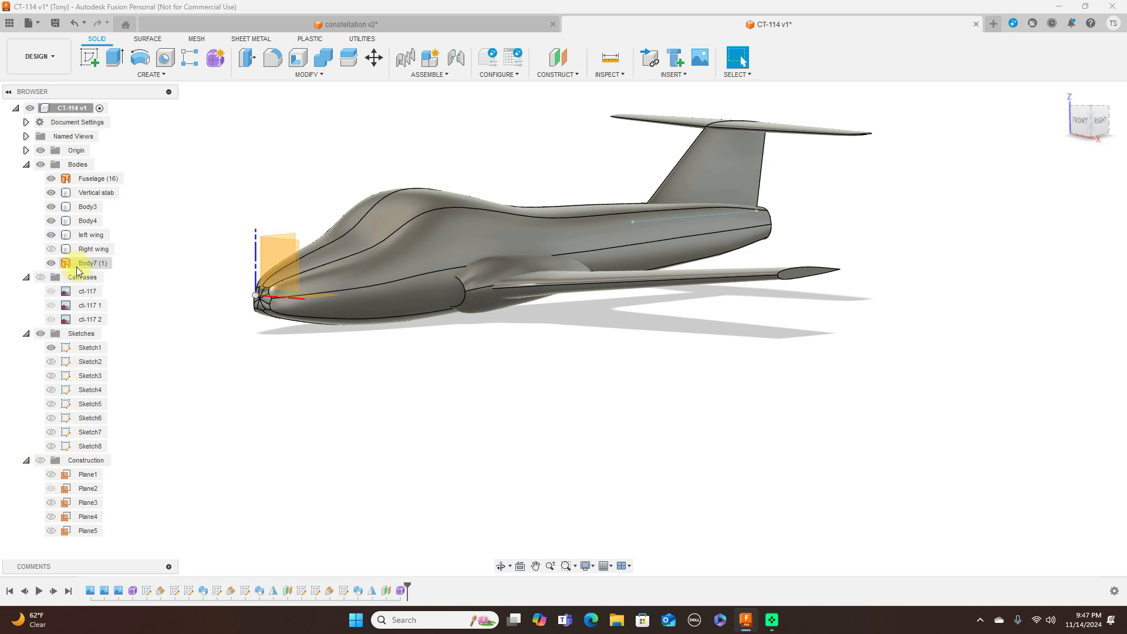
left_click(41, 151)
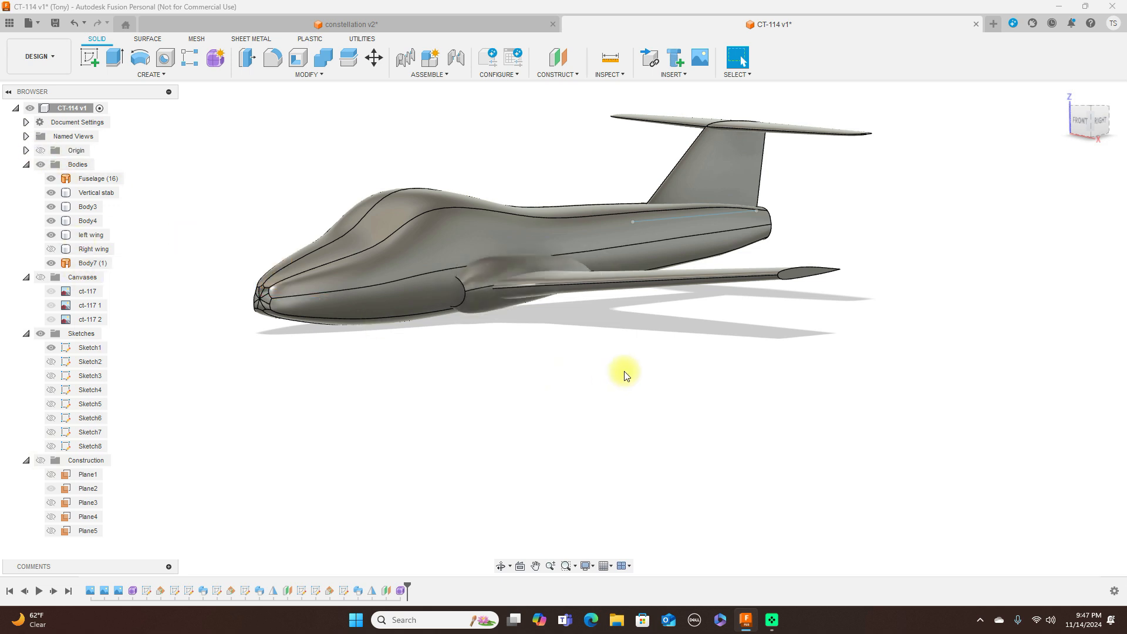
key("ctrl+4")
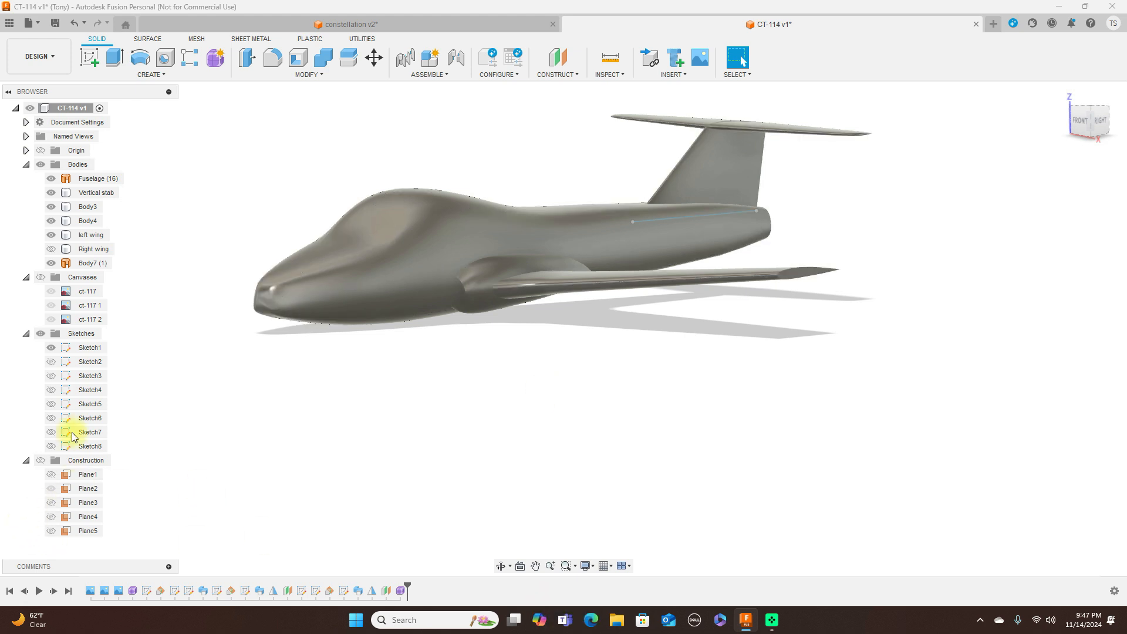
left_click(41, 334)
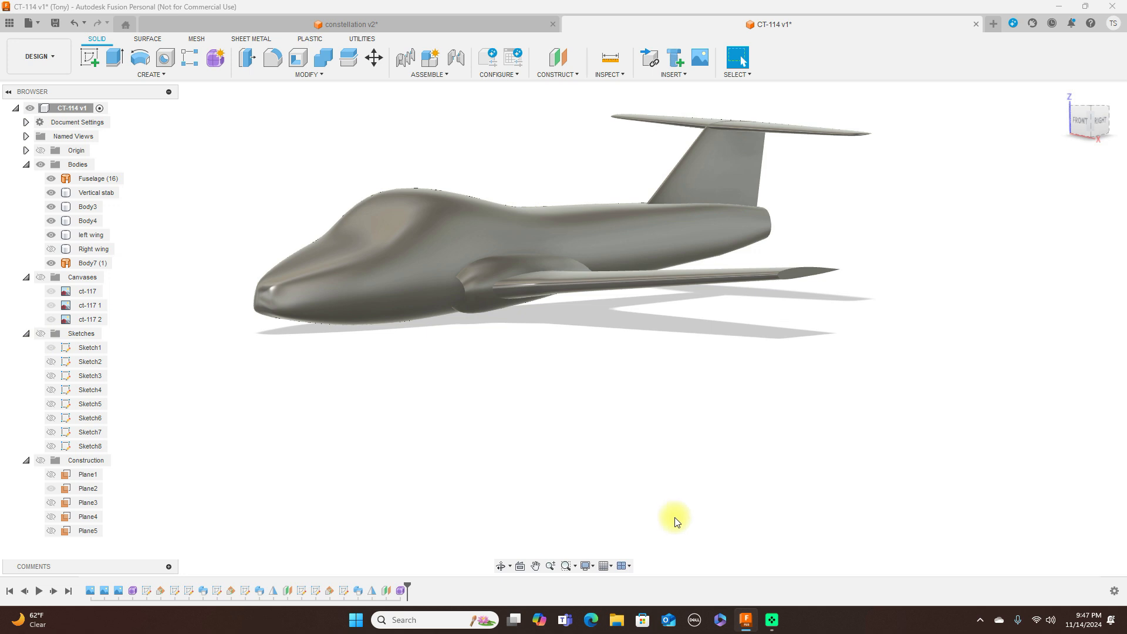
Step: Show the right wing and mirror the intake fairing body across the aircraft's vertical centre plane as a new body
left_click_drag(1091, 120, 1103, 148)
left_click(51, 249)
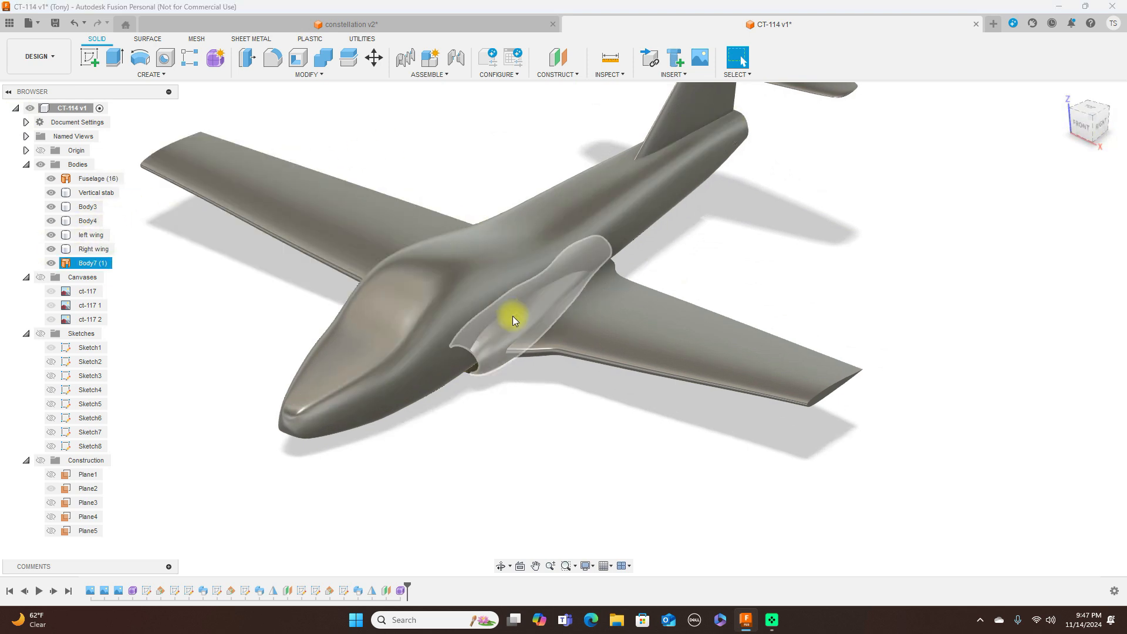
left_click(161, 74)
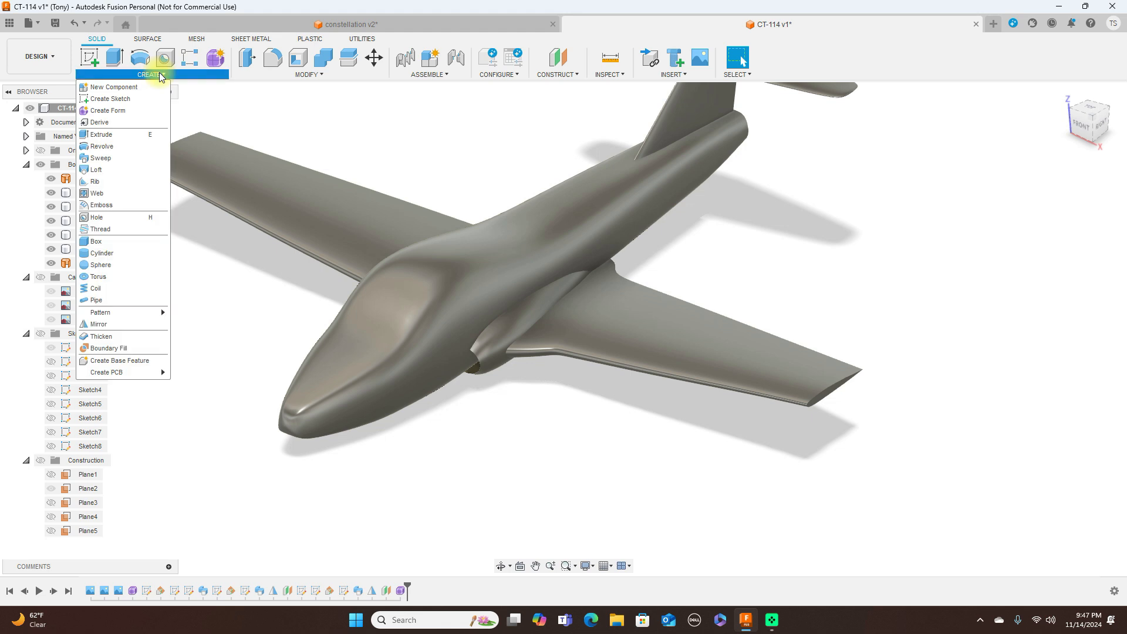
left_click(98, 324)
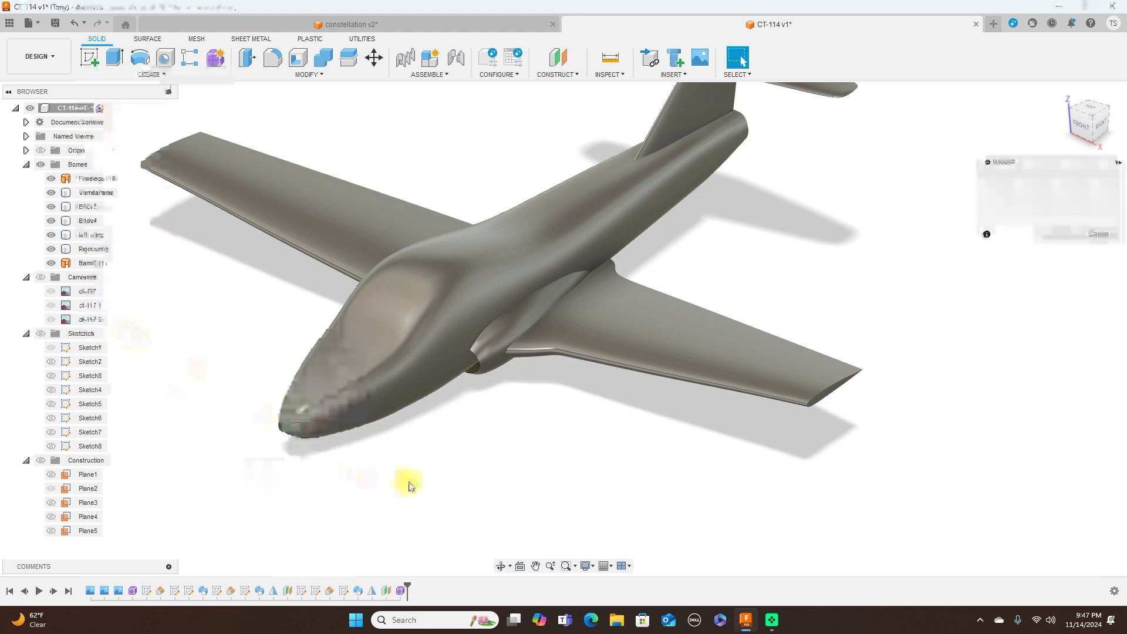
left_click(498, 359)
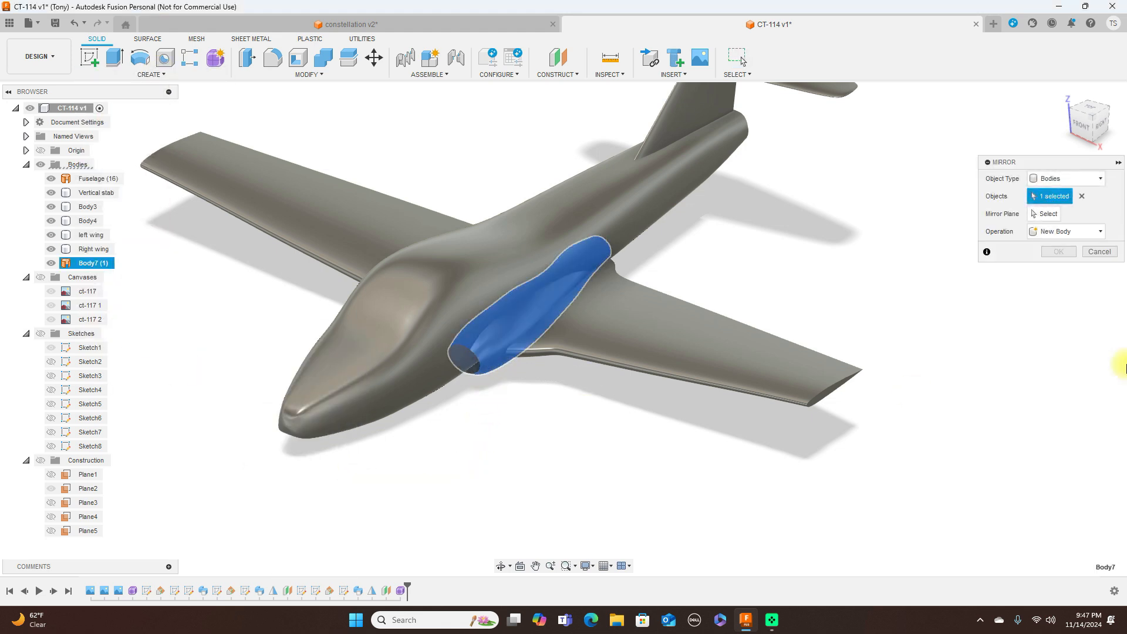
left_click(1044, 214)
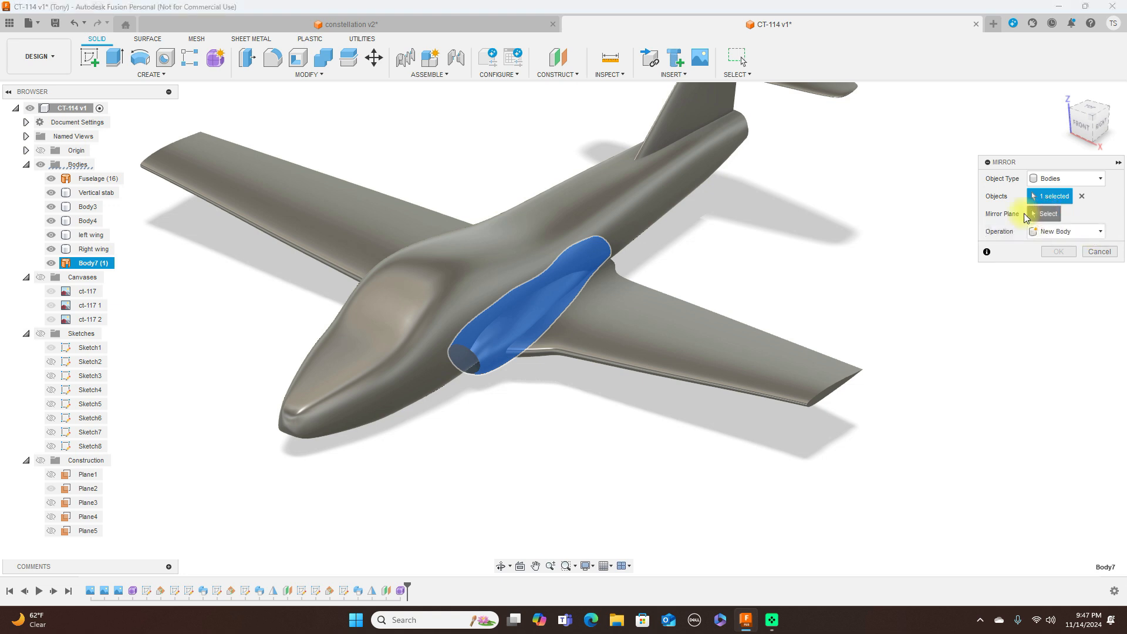
left_click(308, 358)
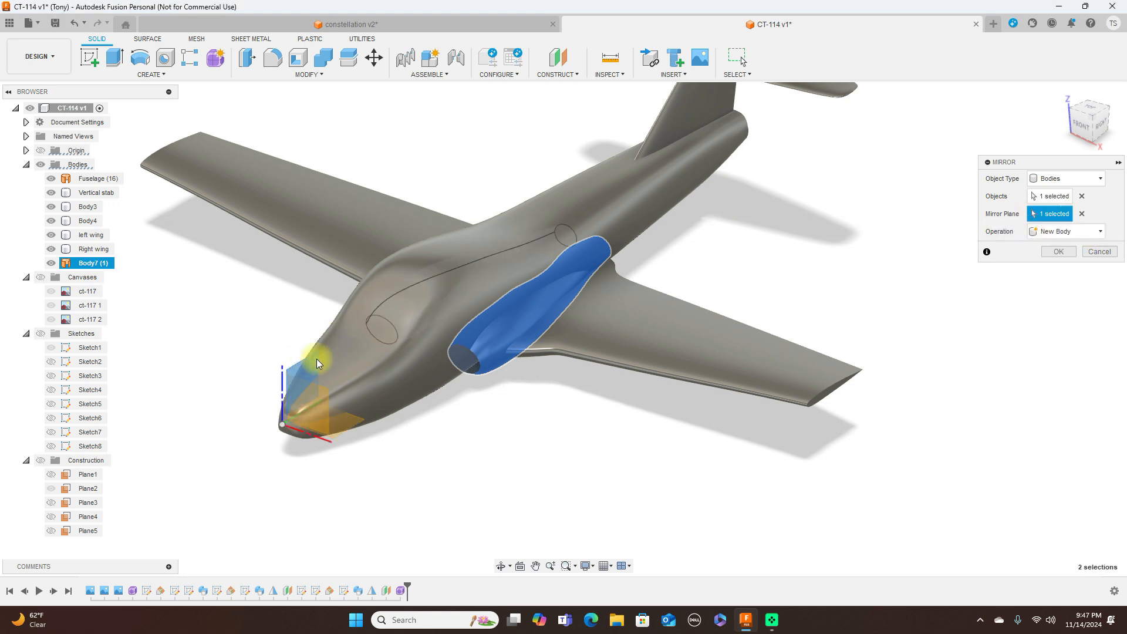
left_click(1058, 251)
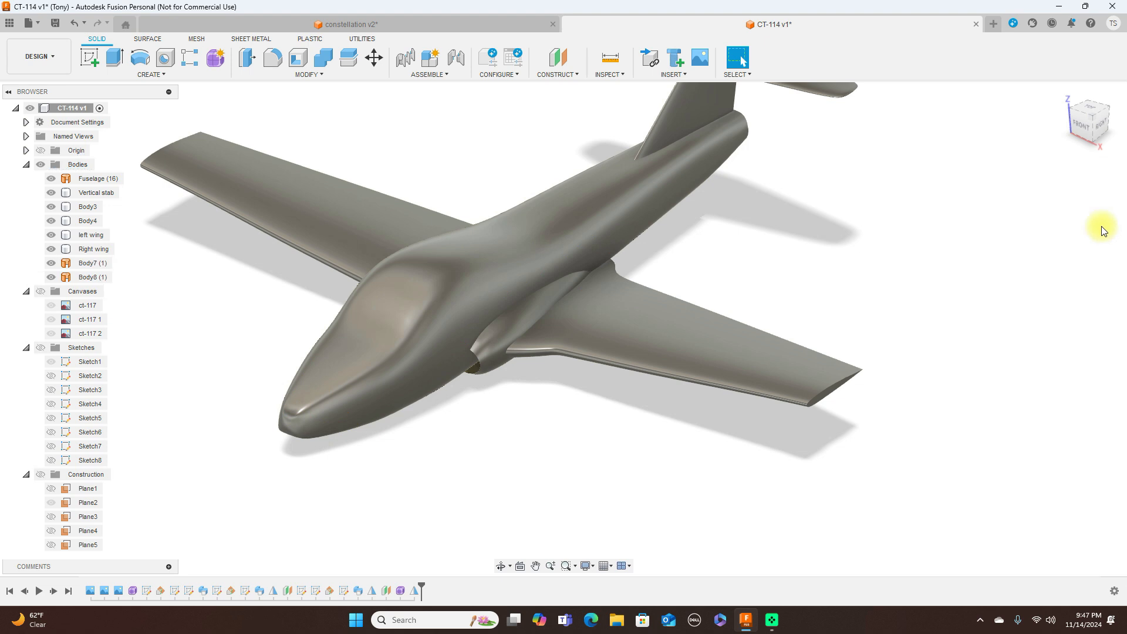
Step: Check the mirrored intakes, then show the reference canvases with the aircraft in right side view
left_click(1092, 125)
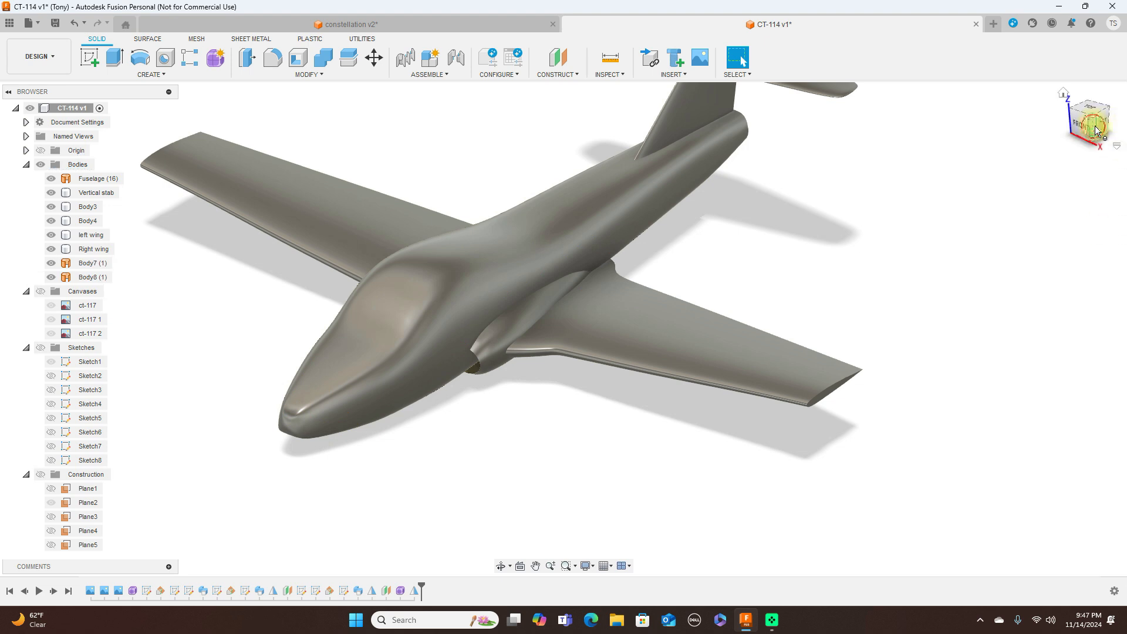
mouse_move(51, 95)
middle_mouse_down("shift")
mouse_move(46, 83)
mouse_move(13, 78)
mouse_move(1087, 88)
mouse_move(898, 88)
mouse_move(838, 105)
mouse_move(817, 130)
mouse_move(825, 171)
mouse_move(953, 191)
mouse_move(1034, 186)
mouse_move(1077, 154)
mouse_move(935, 81)
mouse_move(986, 71)
mouse_move(1016, 100)
mouse_move(1056, 107)
mouse_move(29, 126)
mouse_move(45, 93)
mouse_move(60, 89)
mouse_move(12, 94)
mouse_move(10, 106)
mouse_move(1113, 97)
middle_mouse_up("shift")
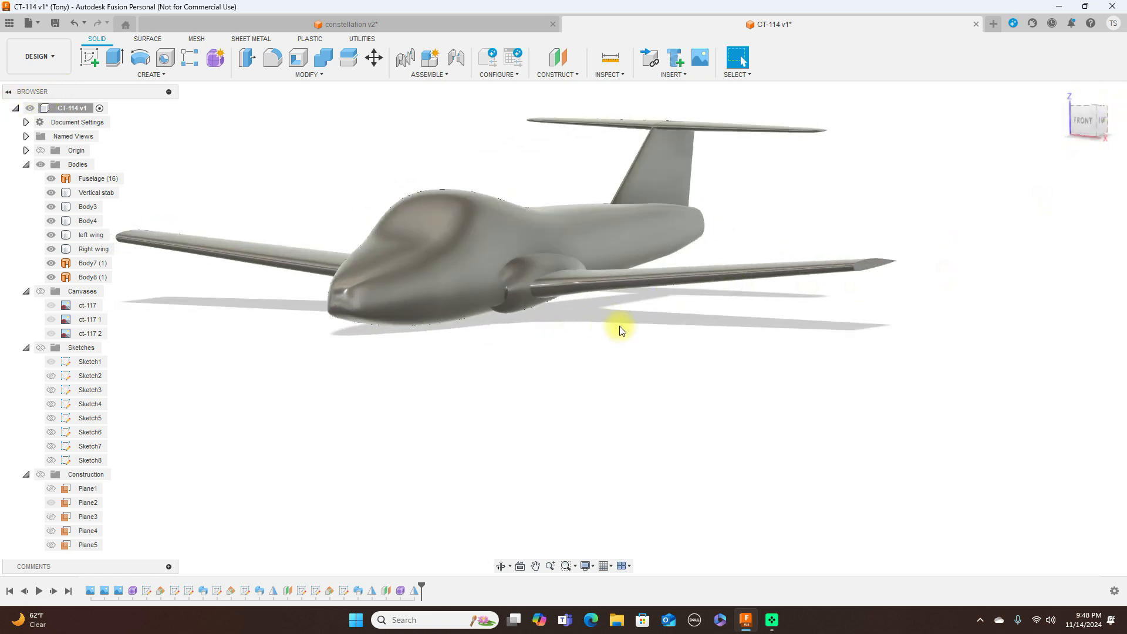
left_click(531, 296)
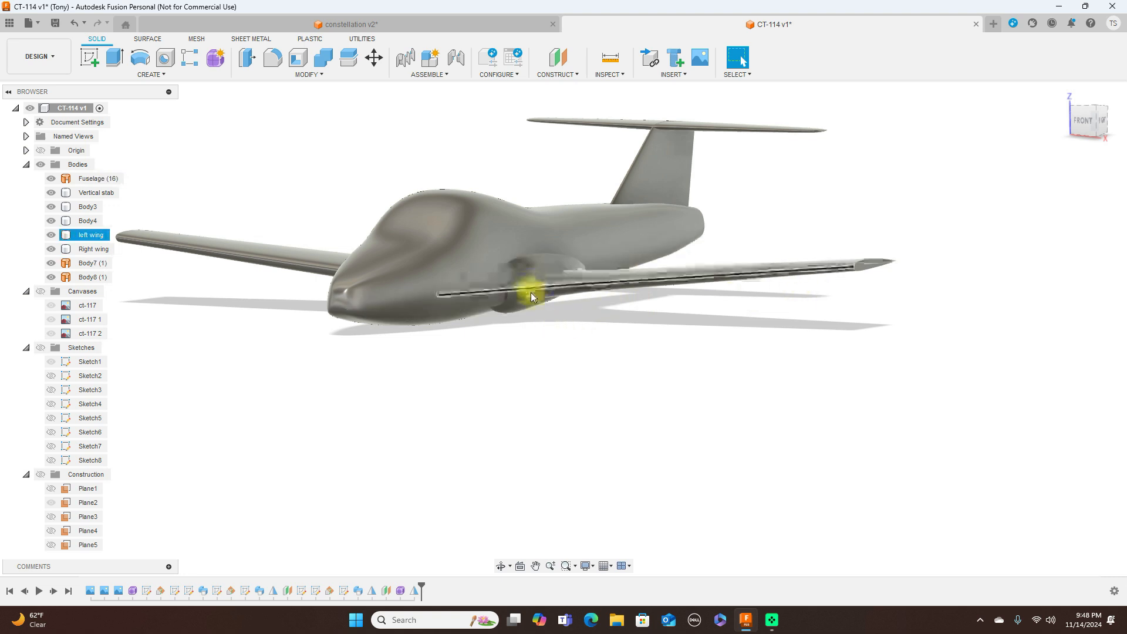
left_click(1104, 123)
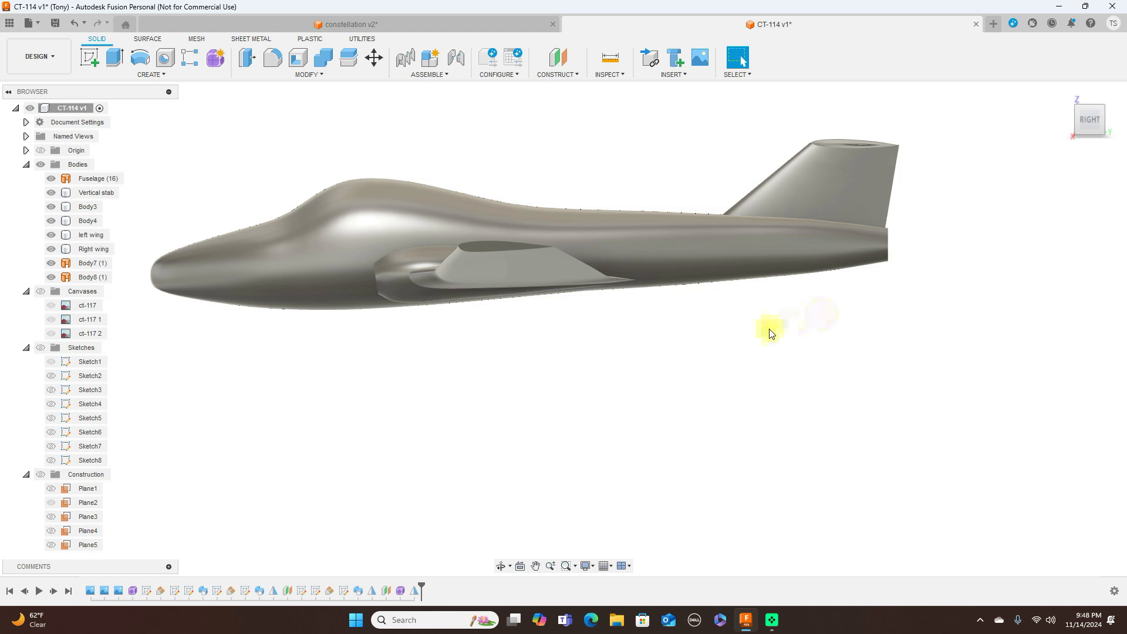
left_click(41, 291)
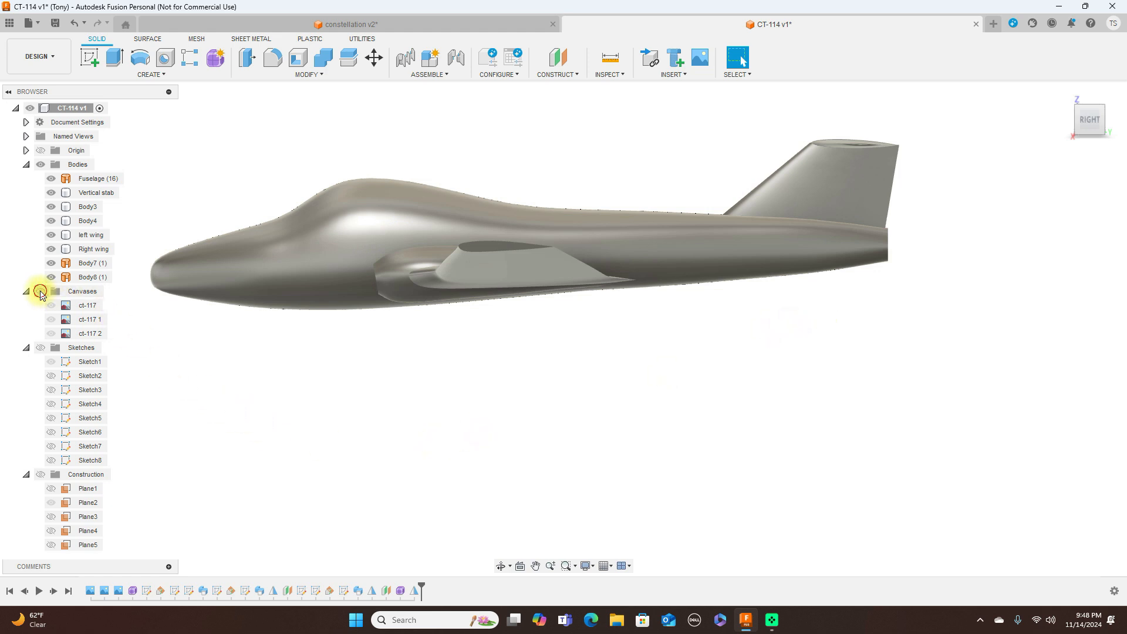
left_click(453, 222)
left_click(718, 301)
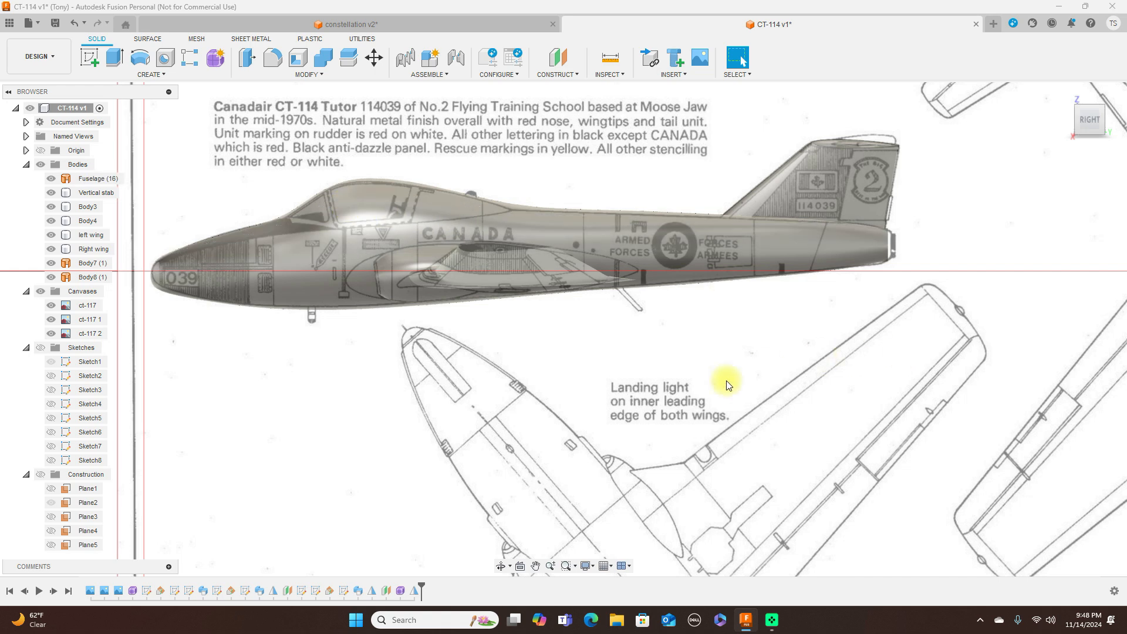
scroll(720, 384, "down", 2)
middle_click_drag(787, 434, 790, 436)
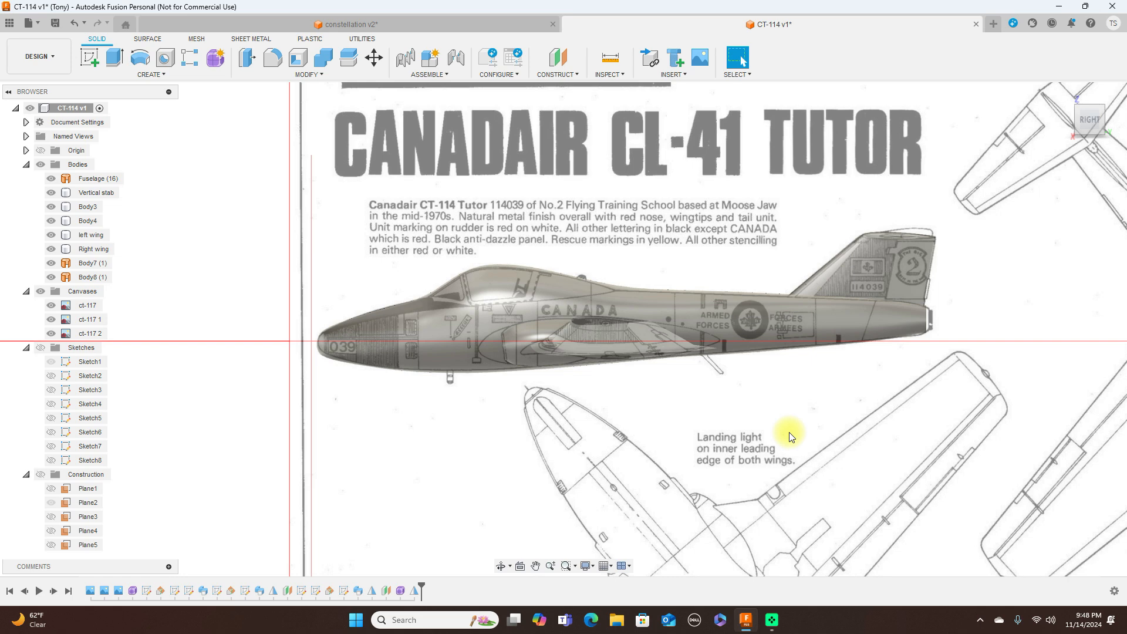
Step: Switch to a shaded display with visible edges and hide the fuselage body to expose the canopy drawing
key("ctrl+4")
key("ctrl+6")
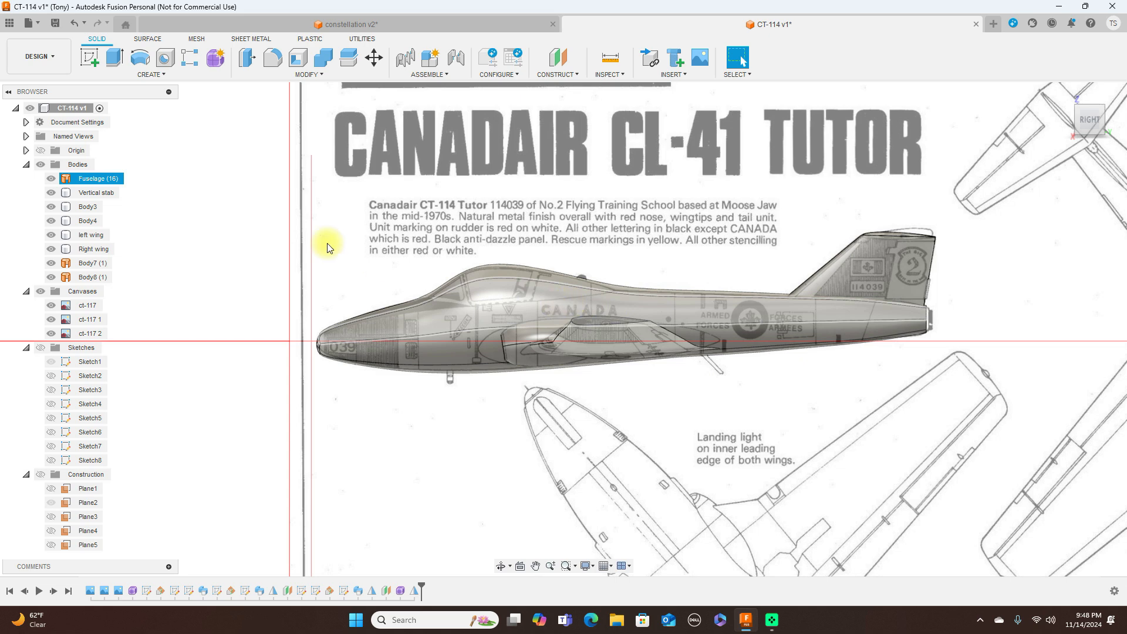
left_click(51, 178)
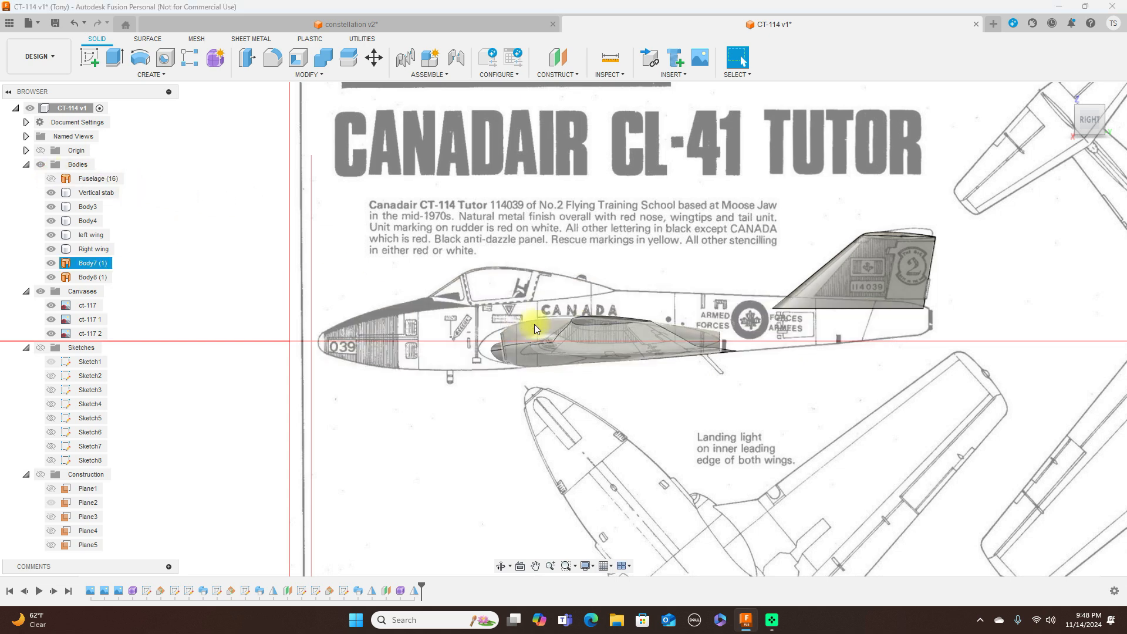
scroll(534, 329, "up", 5)
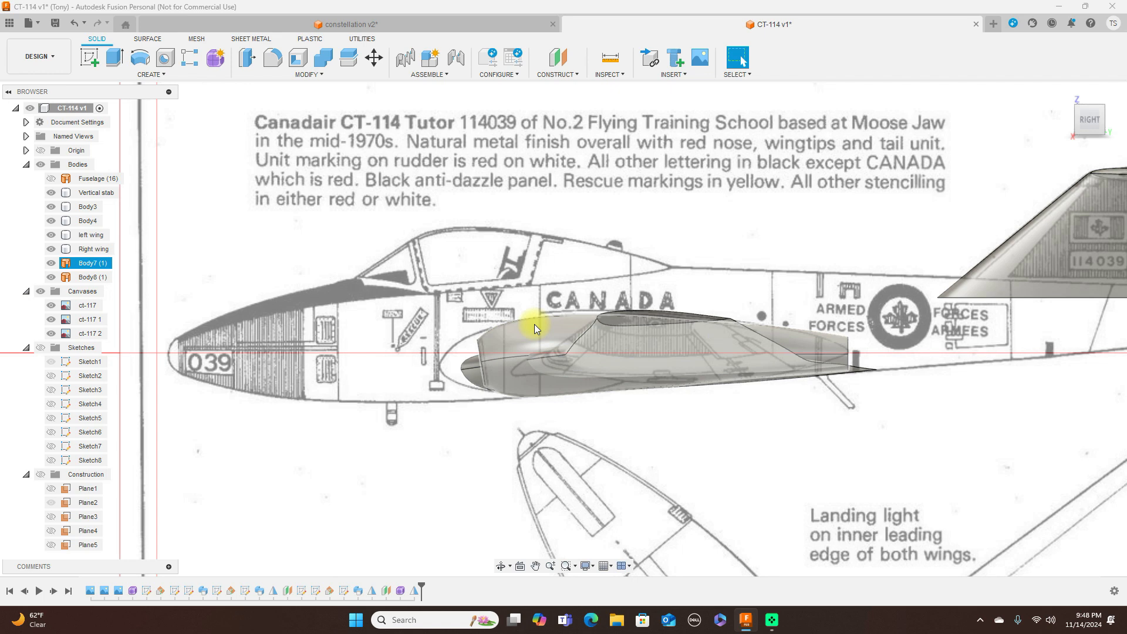
scroll(534, 325, "down", 1)
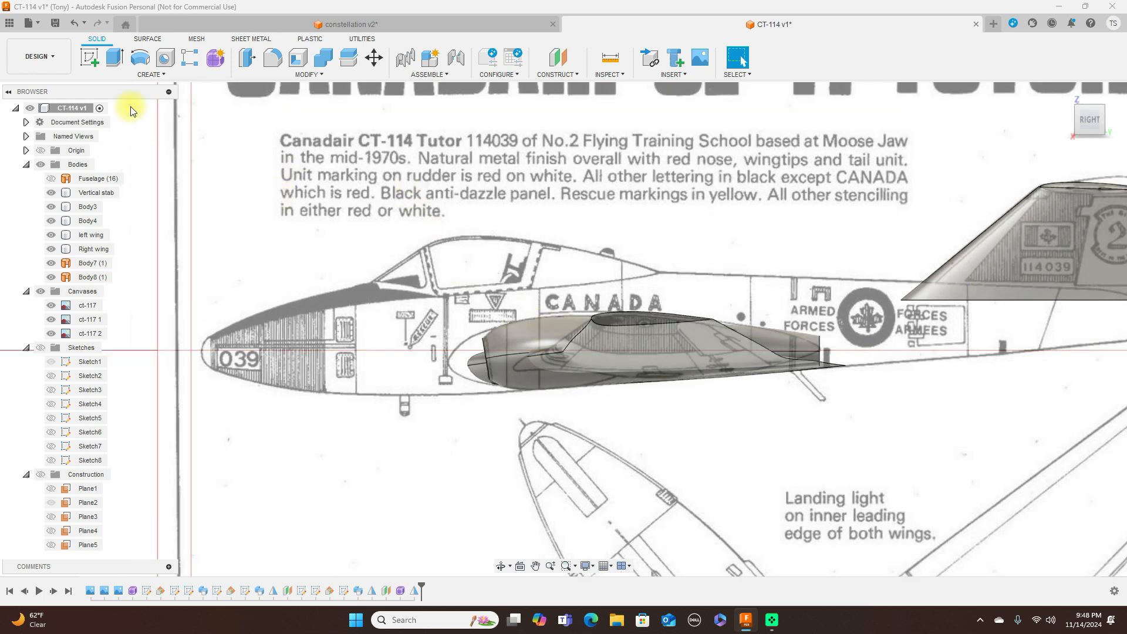
Step: Sketch the canopy glass outline on the side-view centre plane: a front line about 114 mm, a sill about 174 mm and a rear line rising past the roof
left_click(89, 57)
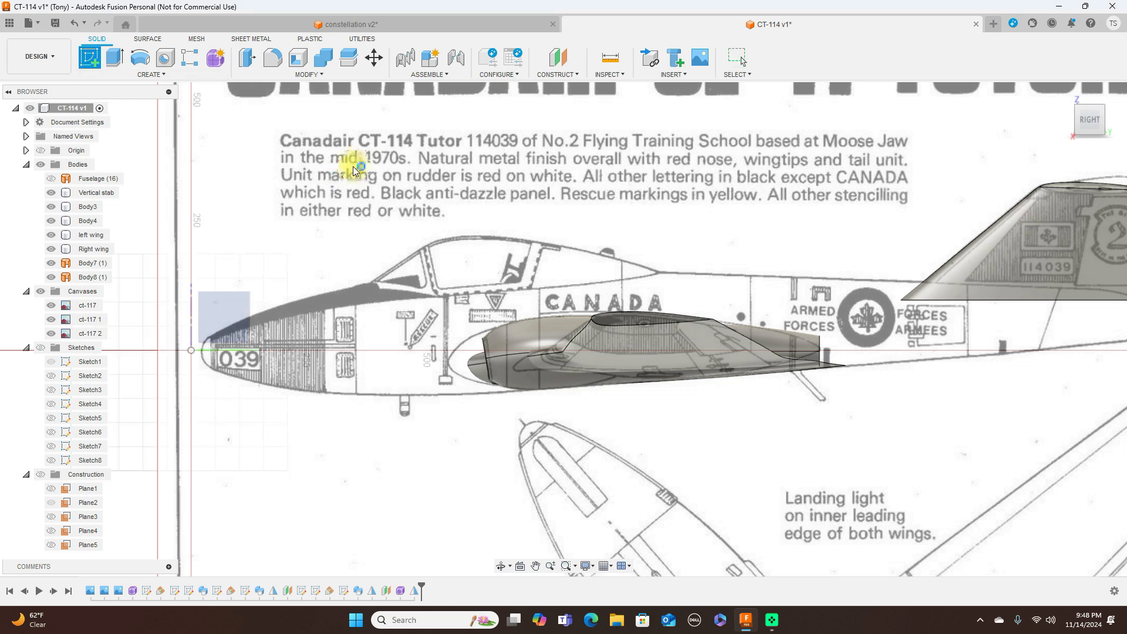
left_click(353, 167)
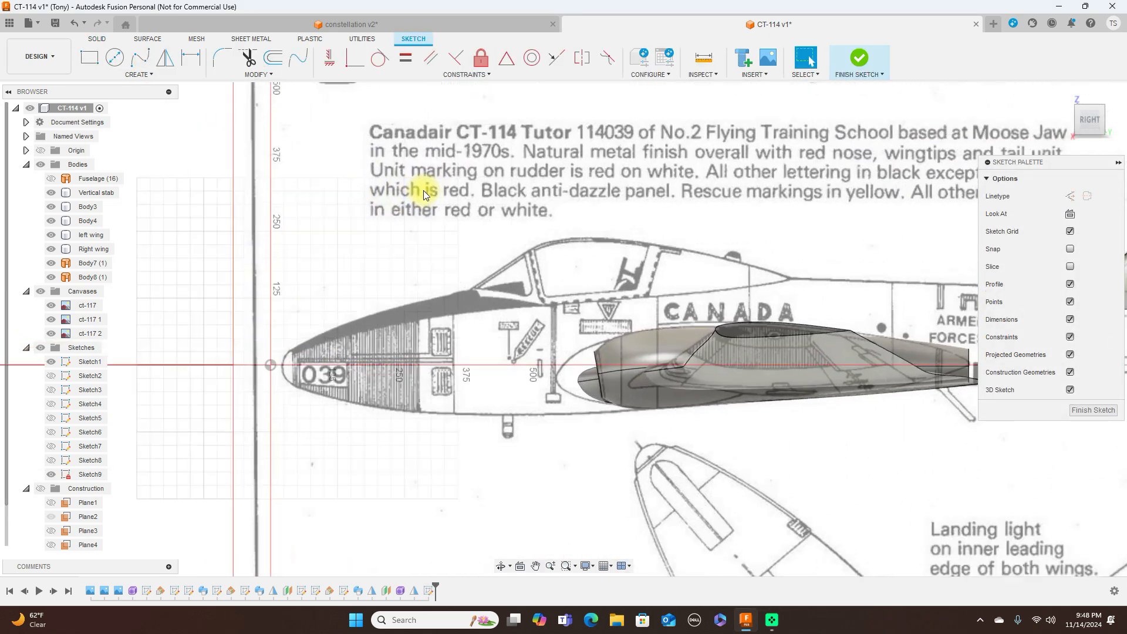
scroll(424, 190, "up", 2)
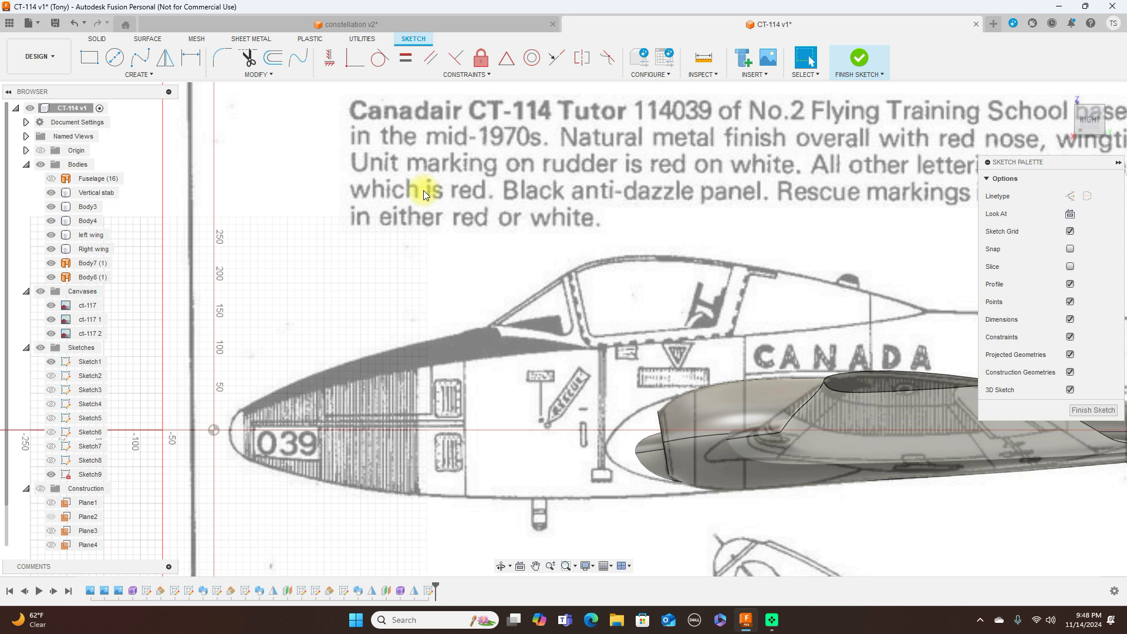
key("l")
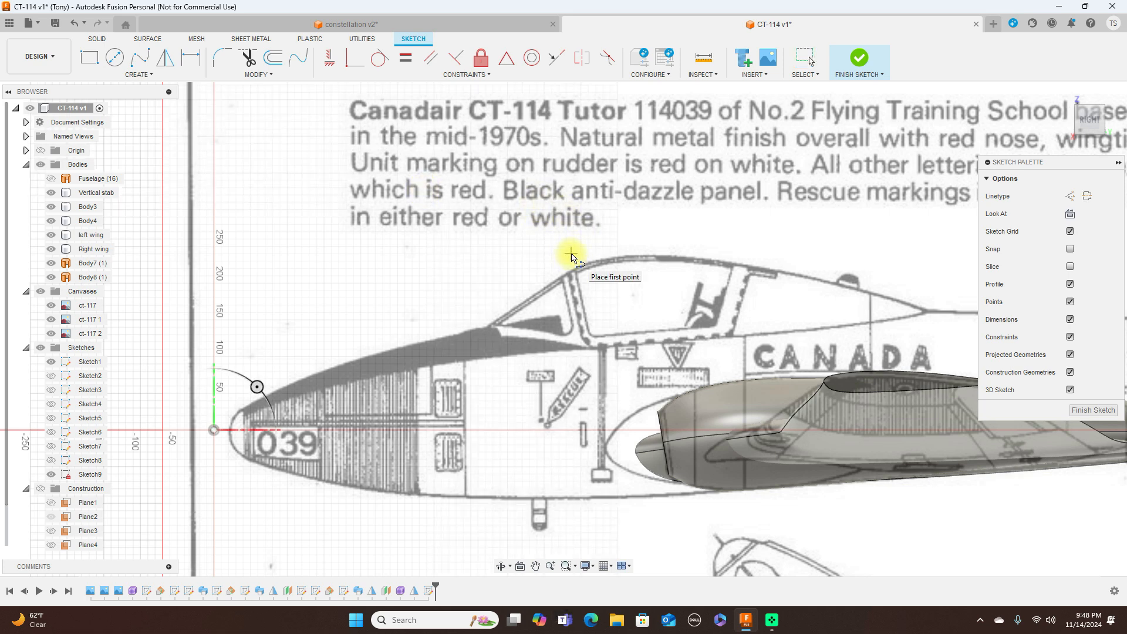
left_click(571, 254)
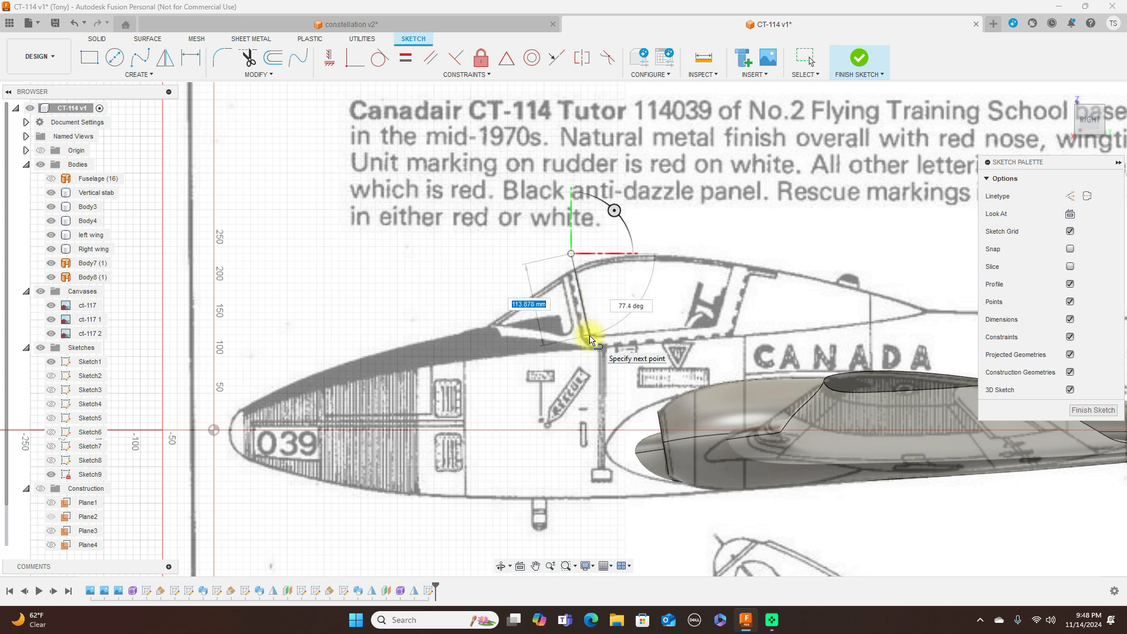
left_click(589, 338)
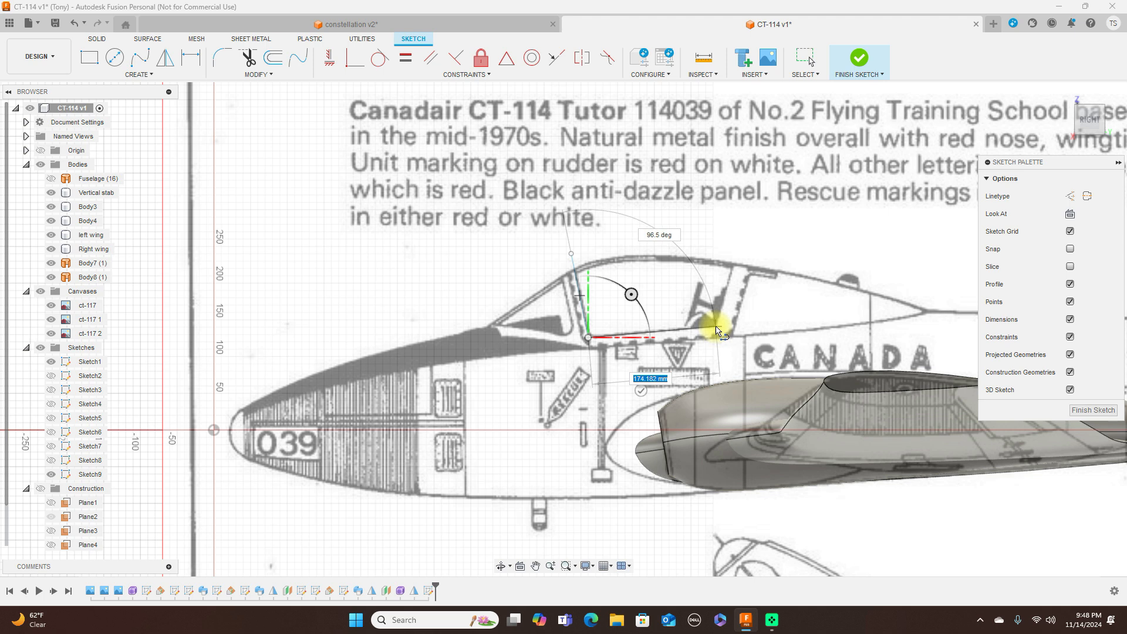
left_click(715, 326)
left_click(741, 244)
key("Escape")
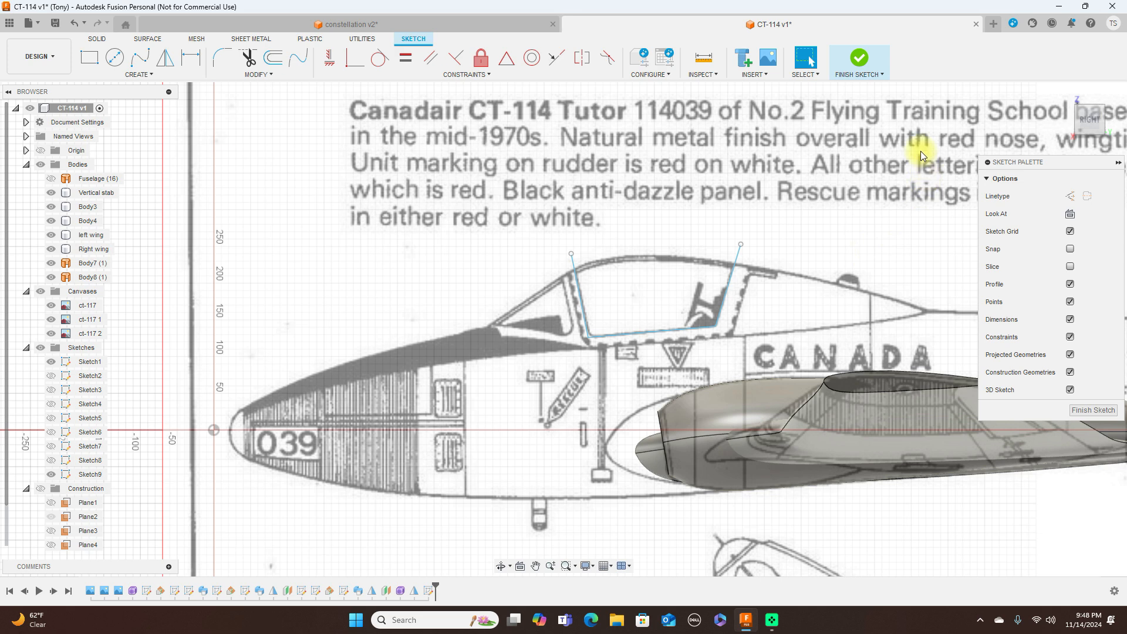
left_click(859, 56)
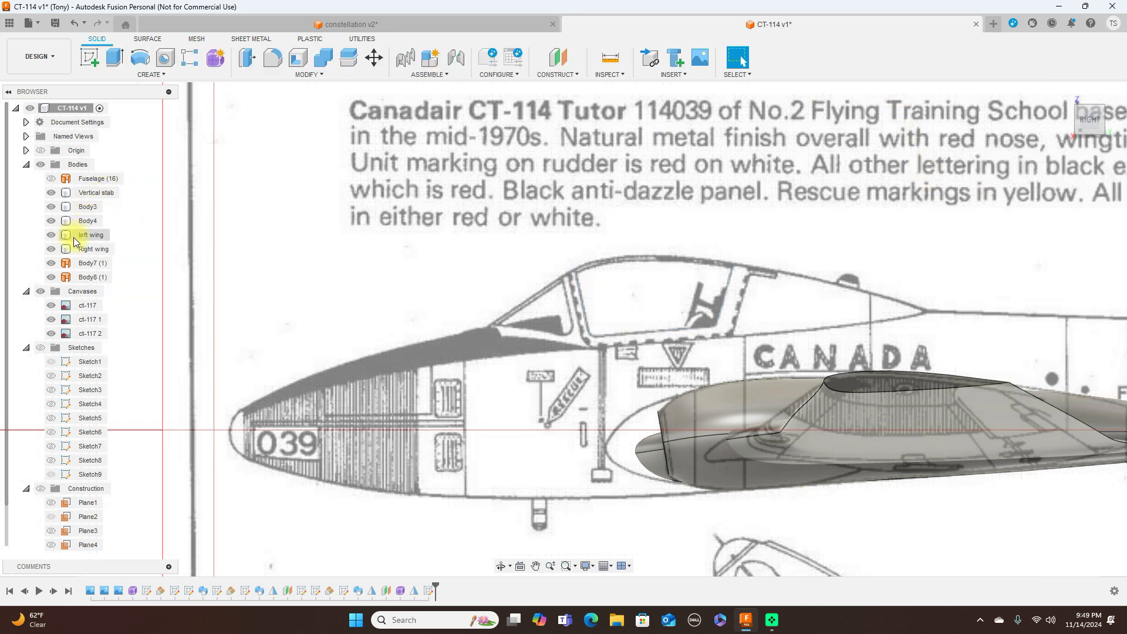
Step: Show the fuselage and sketches again, and split the fuselage body with the canopy outline, extending the splitting tool
left_click(51, 178)
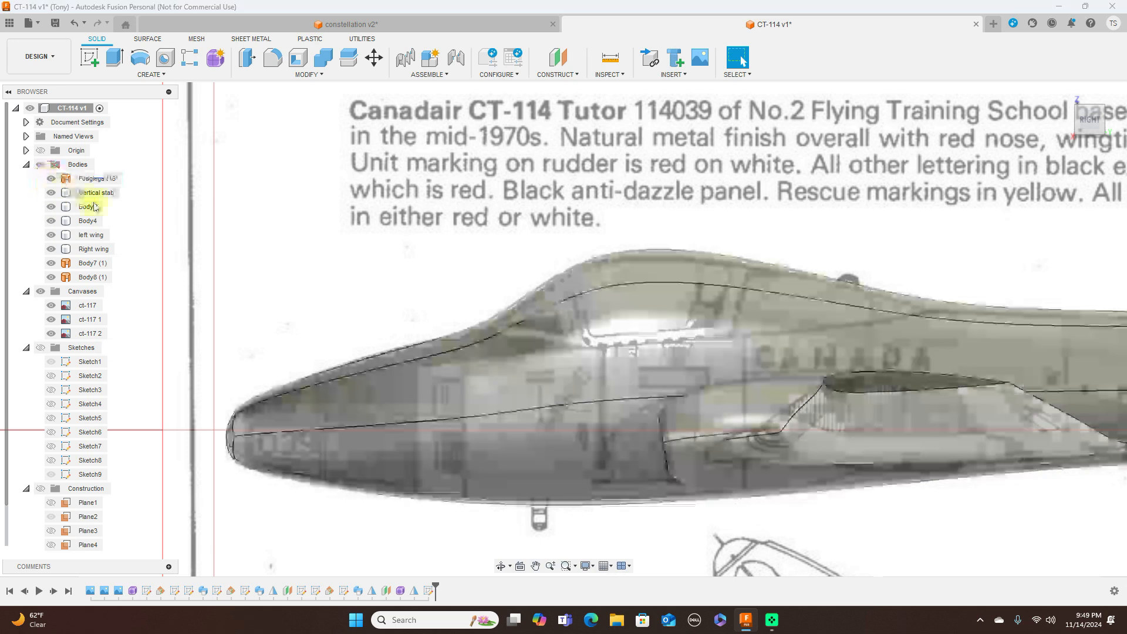
left_click(42, 348)
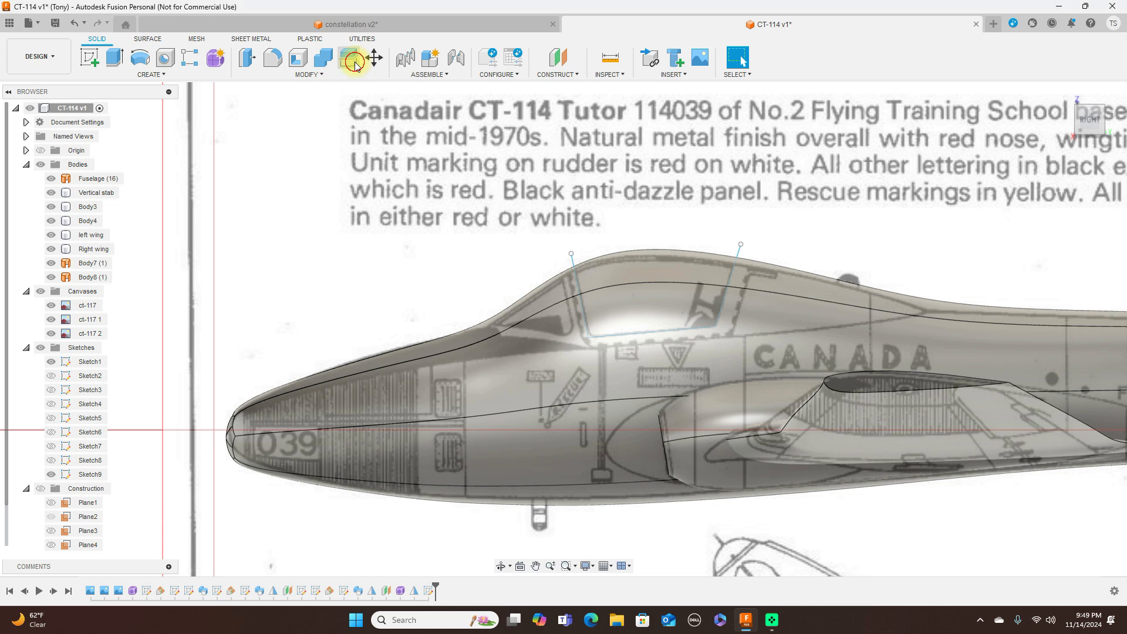
left_click(359, 66)
left_click(574, 373)
left_click(1073, 196)
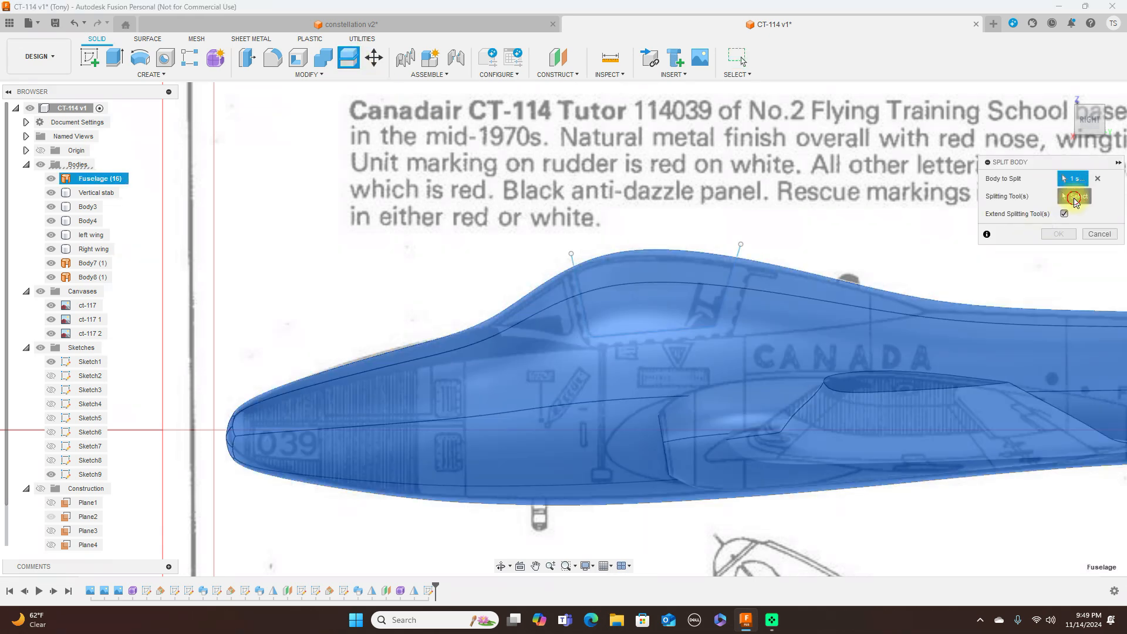
left_click(741, 256)
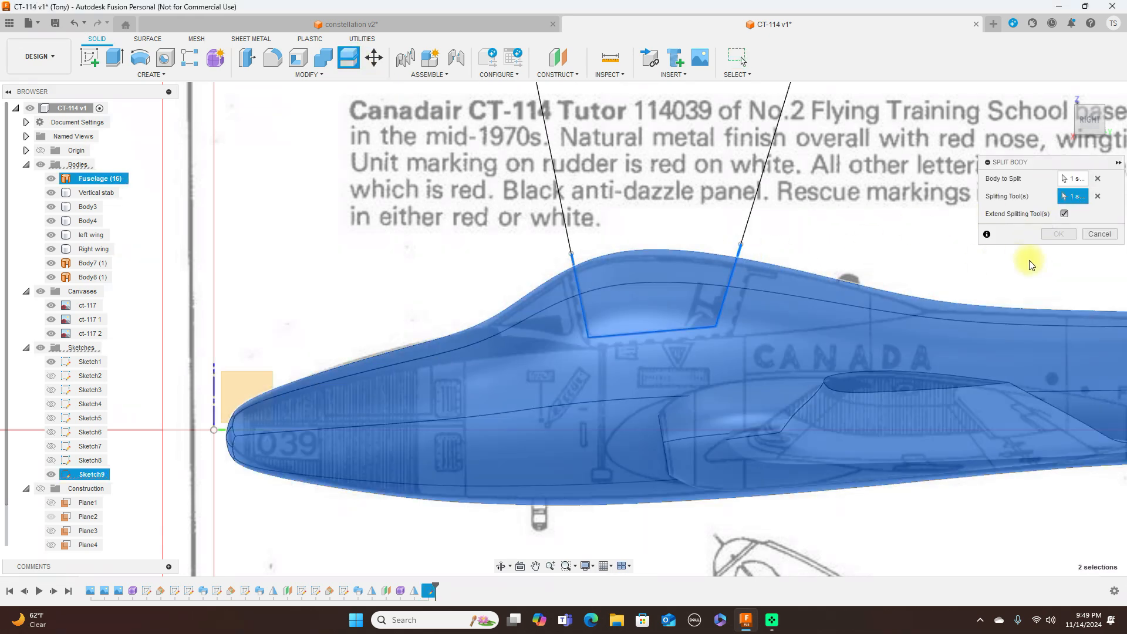
left_click(1058, 233)
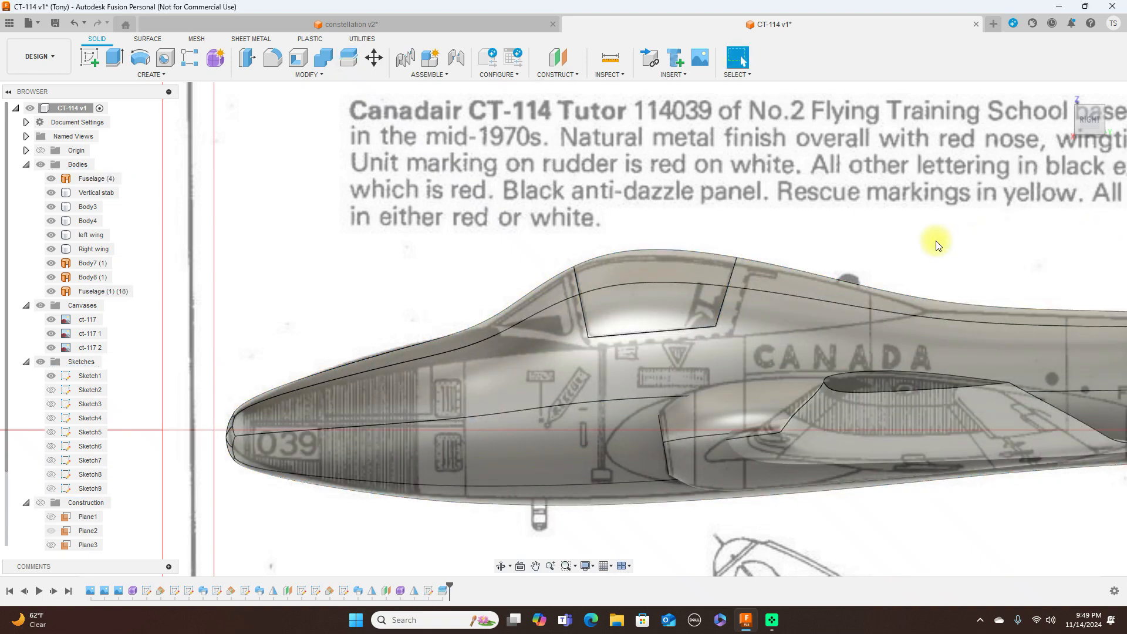
Step: Apply a blue Color Density glass appearance from the Fusion library to the canopy glass body
scroll(939, 244, "down", 1)
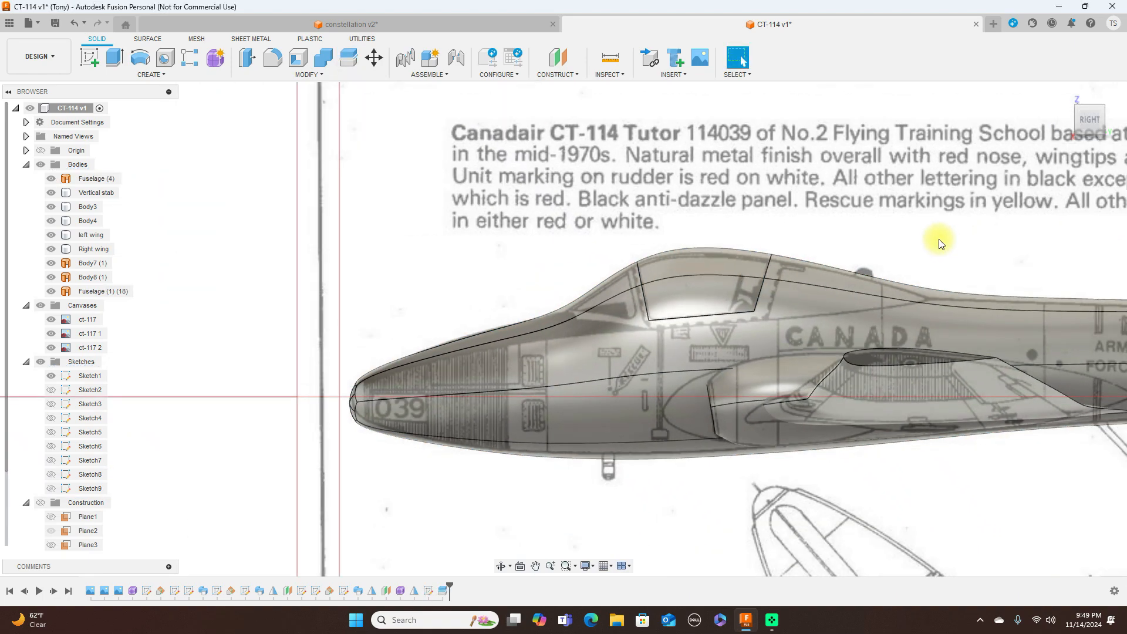
scroll(931, 239, "down", 1)
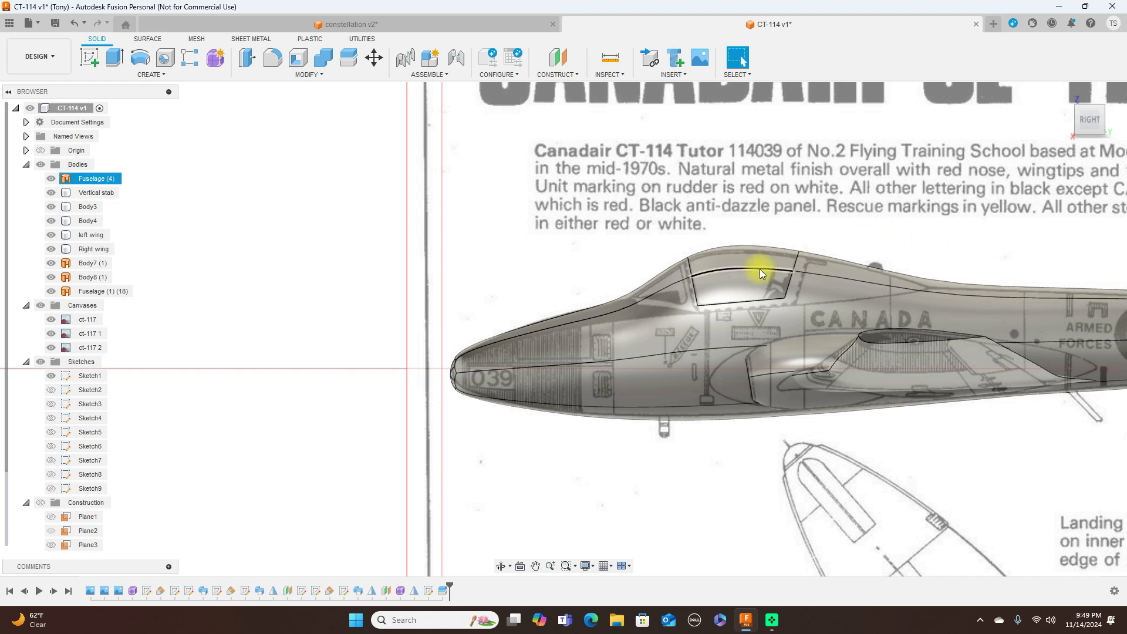
key("a")
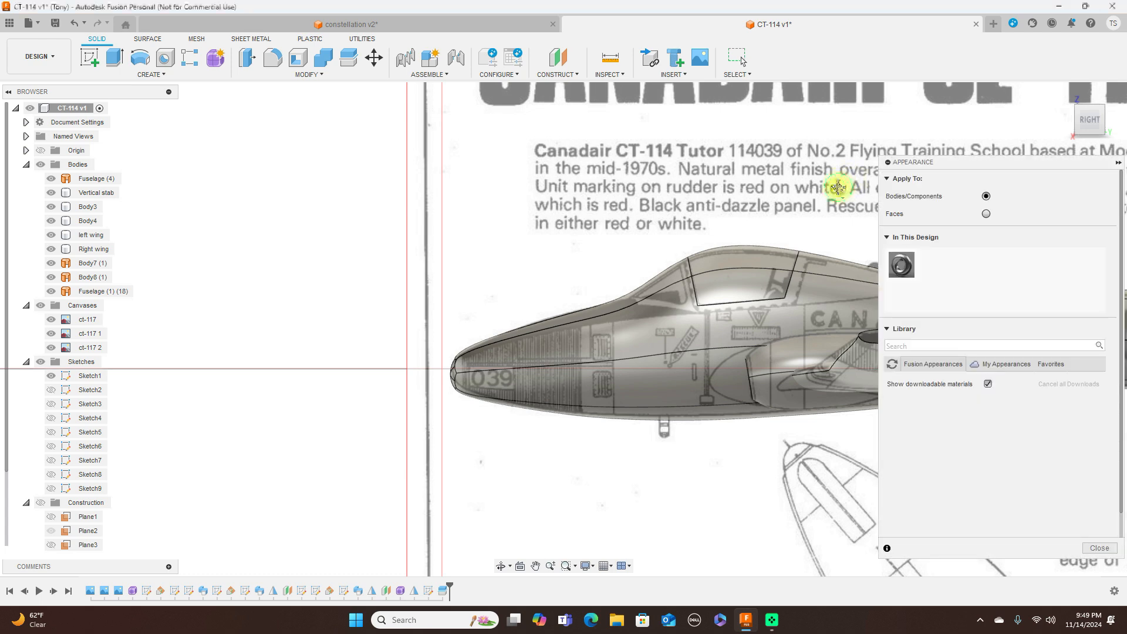
middle_click_drag(840, 185, 631, 180)
left_click(940, 369)
left_click(912, 435)
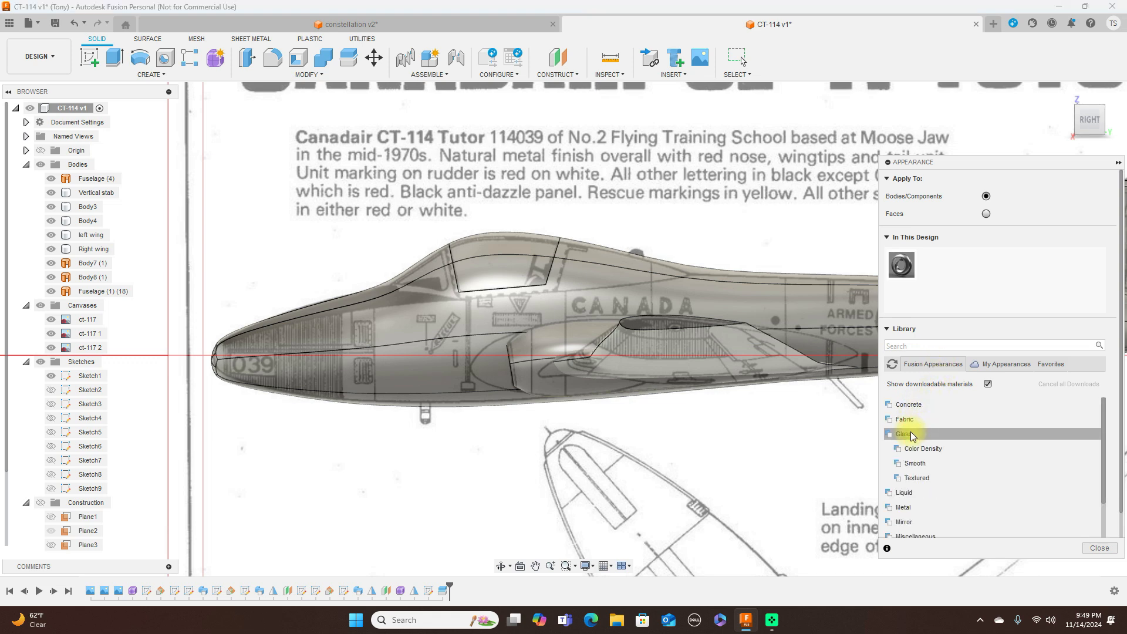
left_click(916, 450)
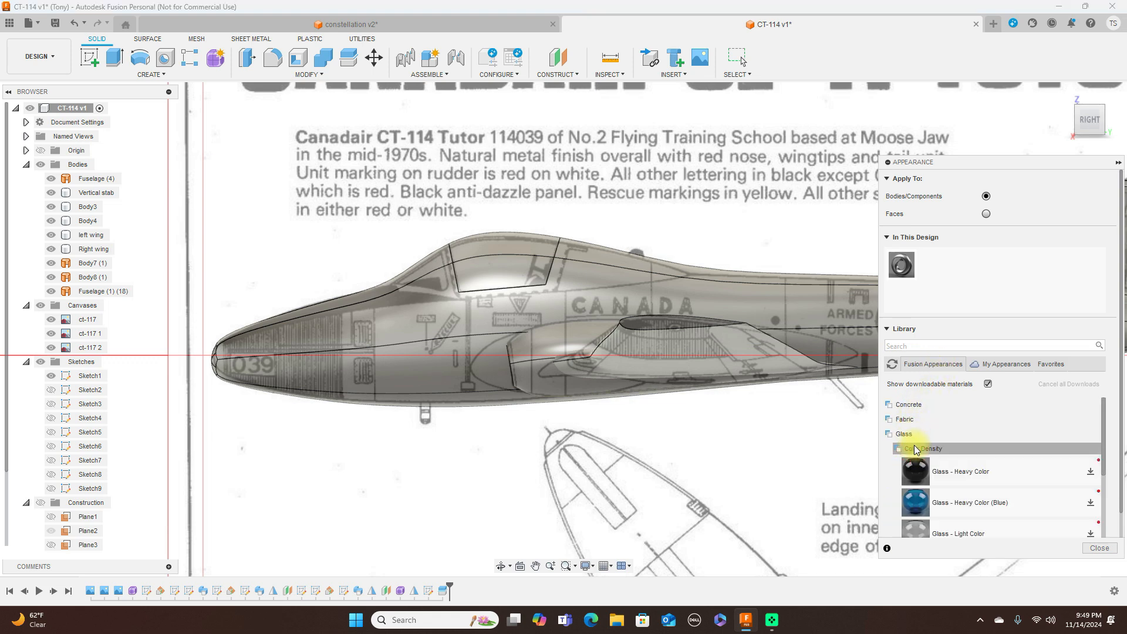
scroll(925, 488, "down", 2)
left_click_drag(926, 488, 516, 258)
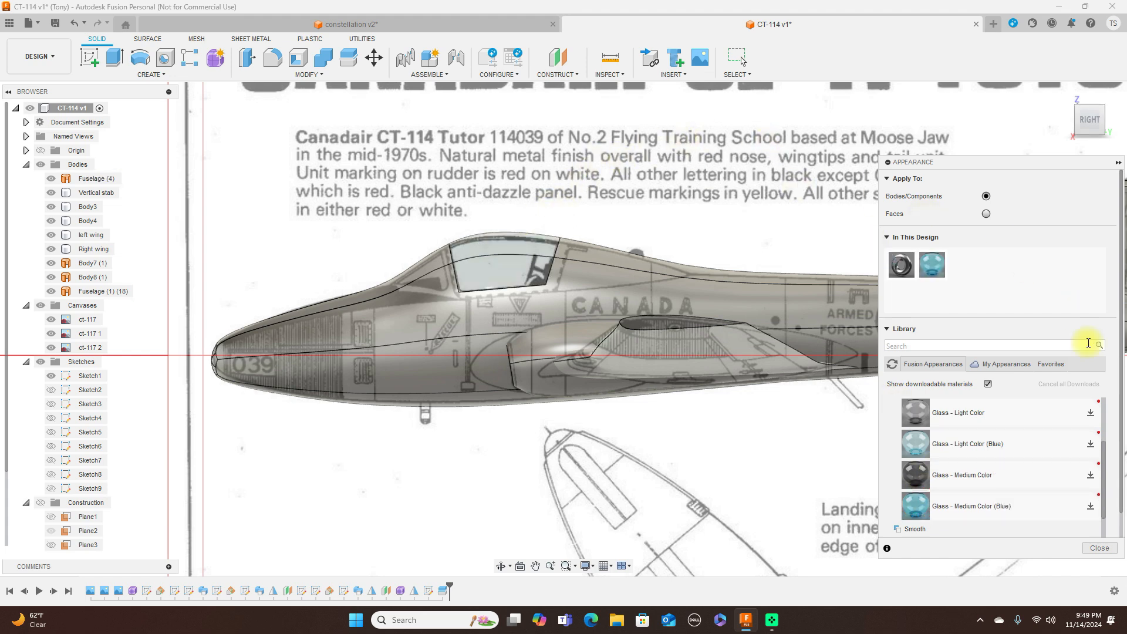
left_click(1097, 548)
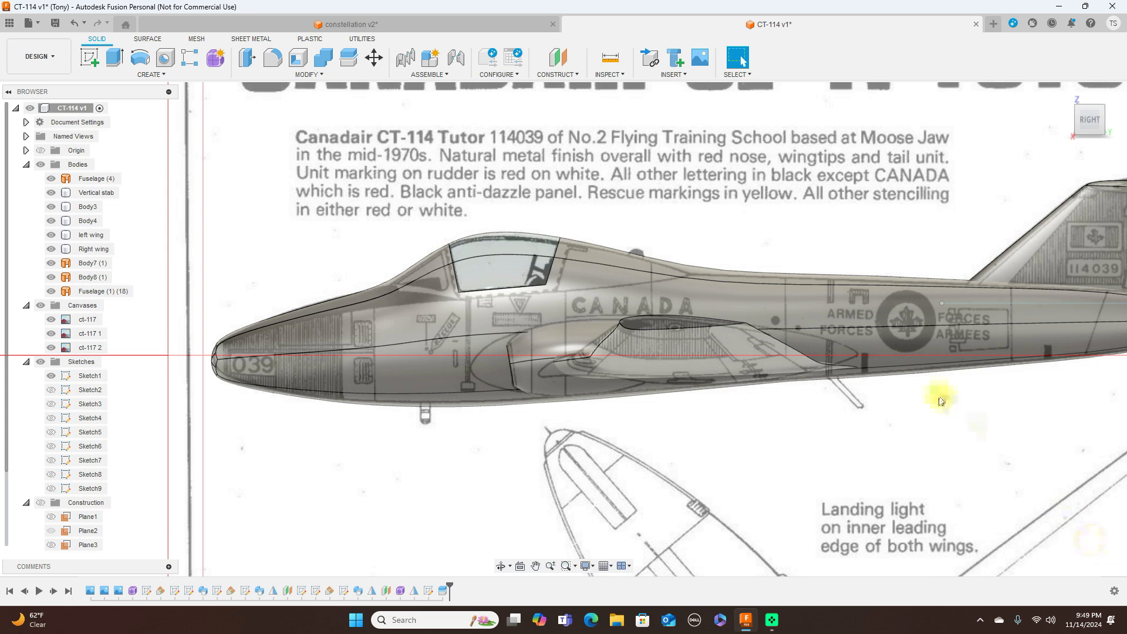
Step: Start a sketch on the side-view centre plane and draw the canopy frame's slanted front line about 131 mm long, just ahead of the glass
scroll(828, 247, "down", 2)
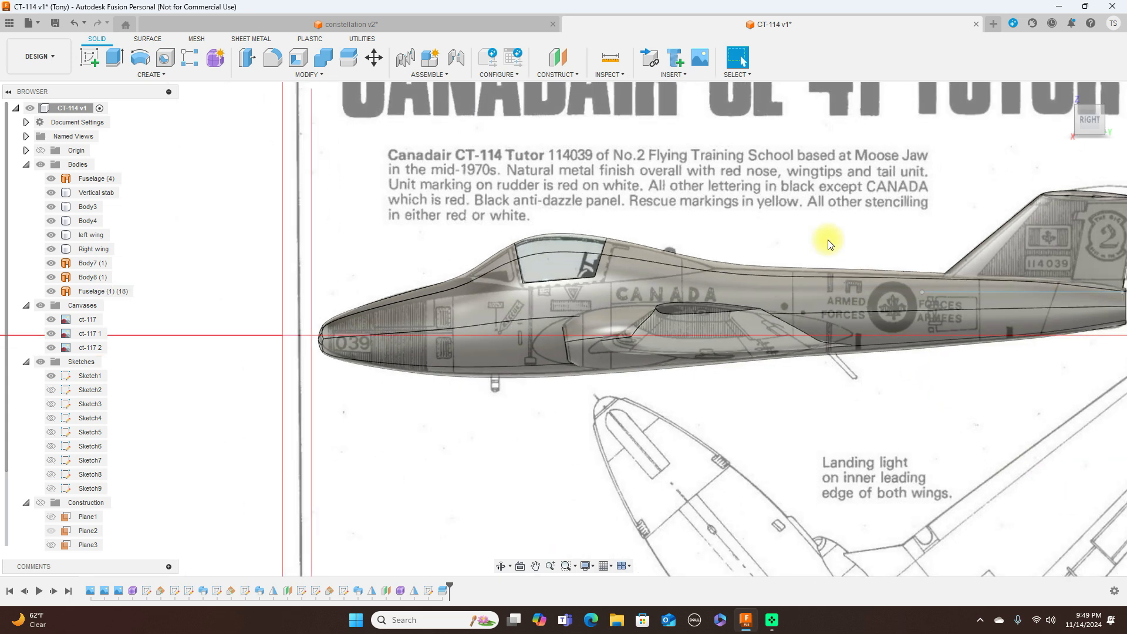
scroll(735, 205, "up", 2)
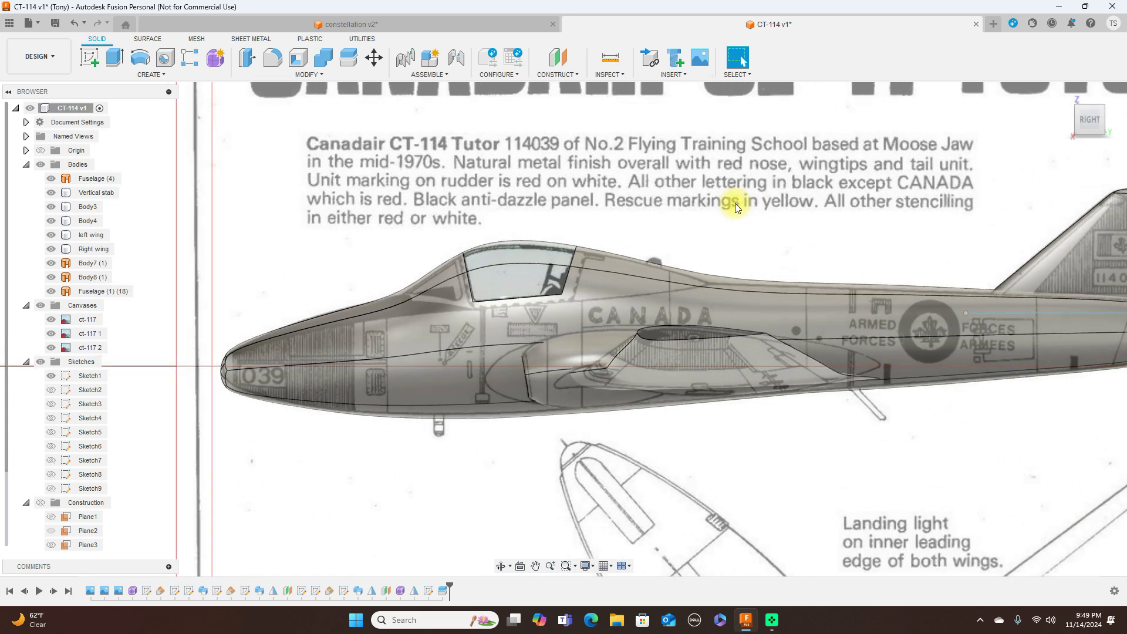
scroll(735, 203, "up", 1)
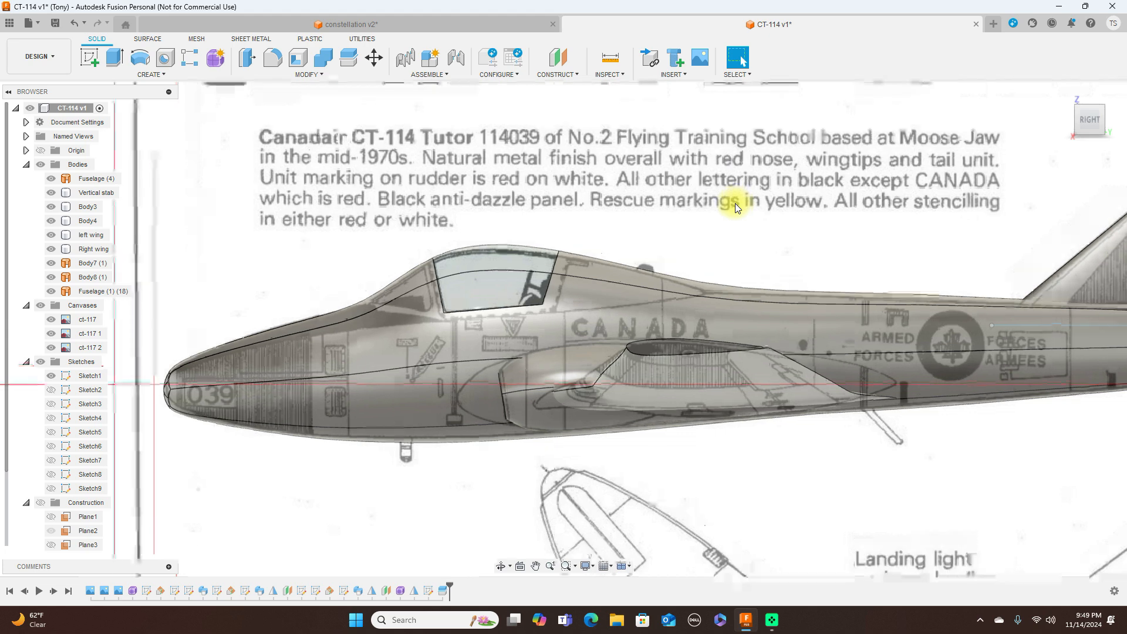
middle_click_drag(686, 197, 735, 191)
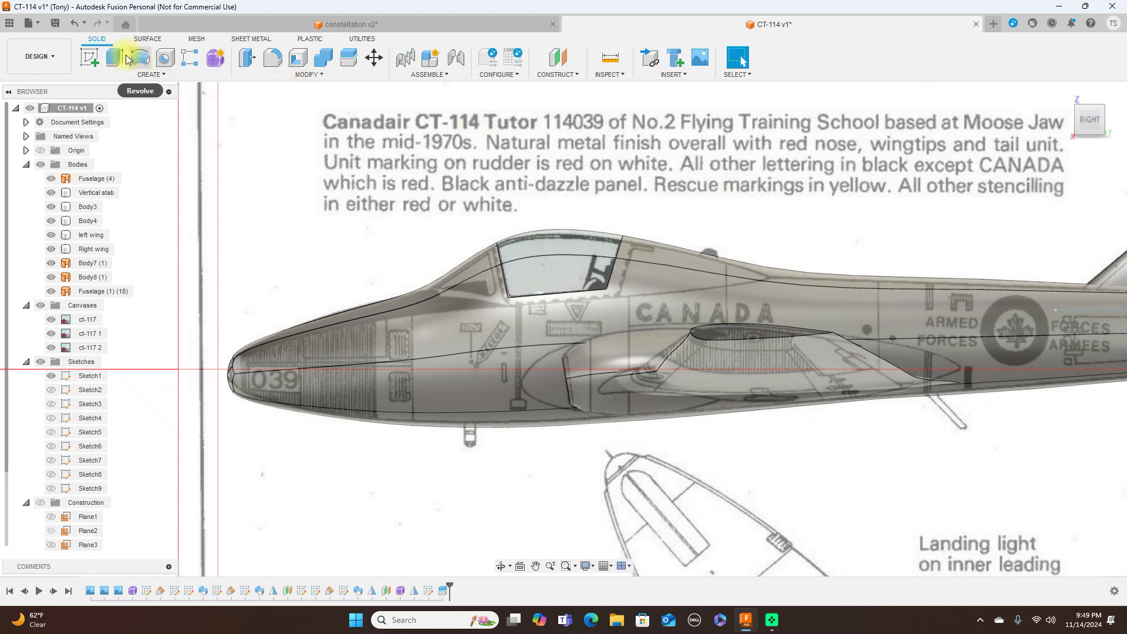
left_click(98, 61)
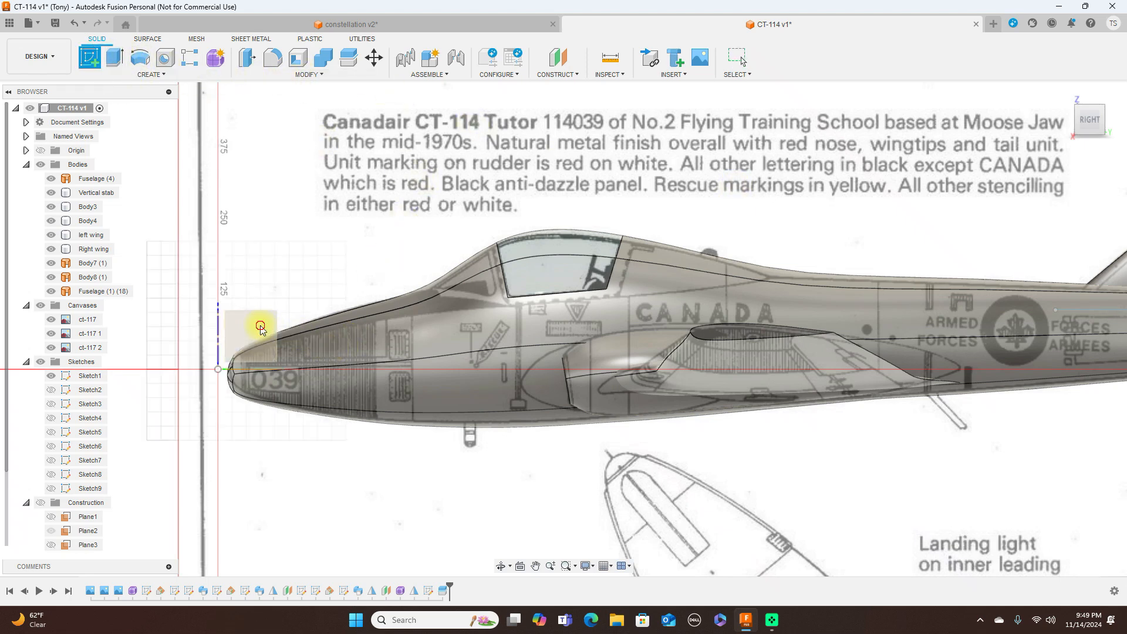
left_click(259, 327)
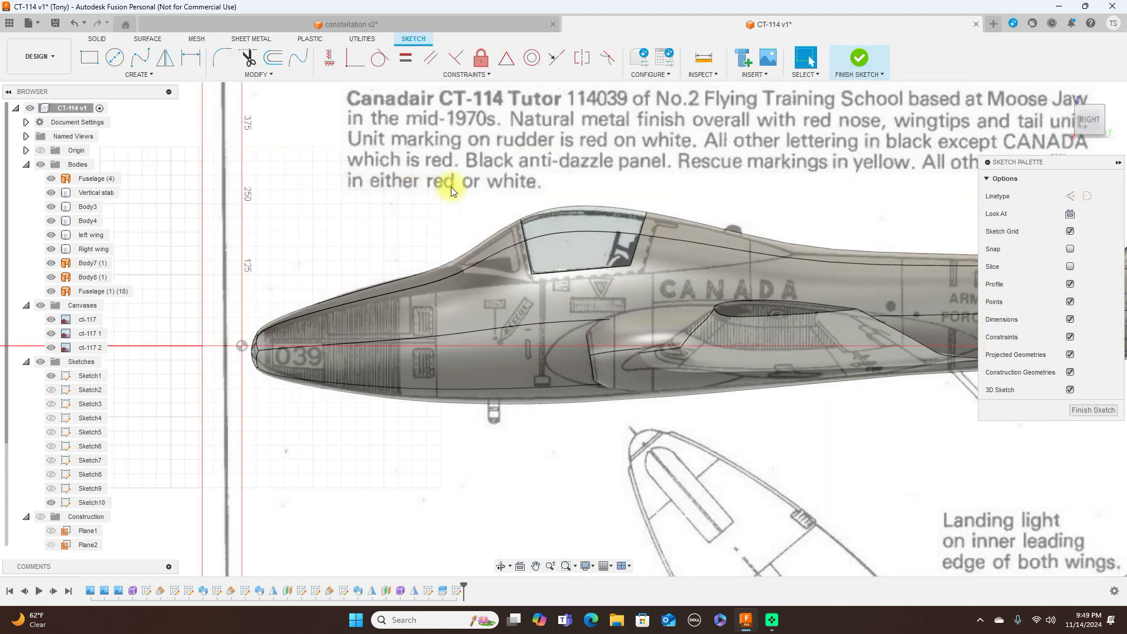
key("l")
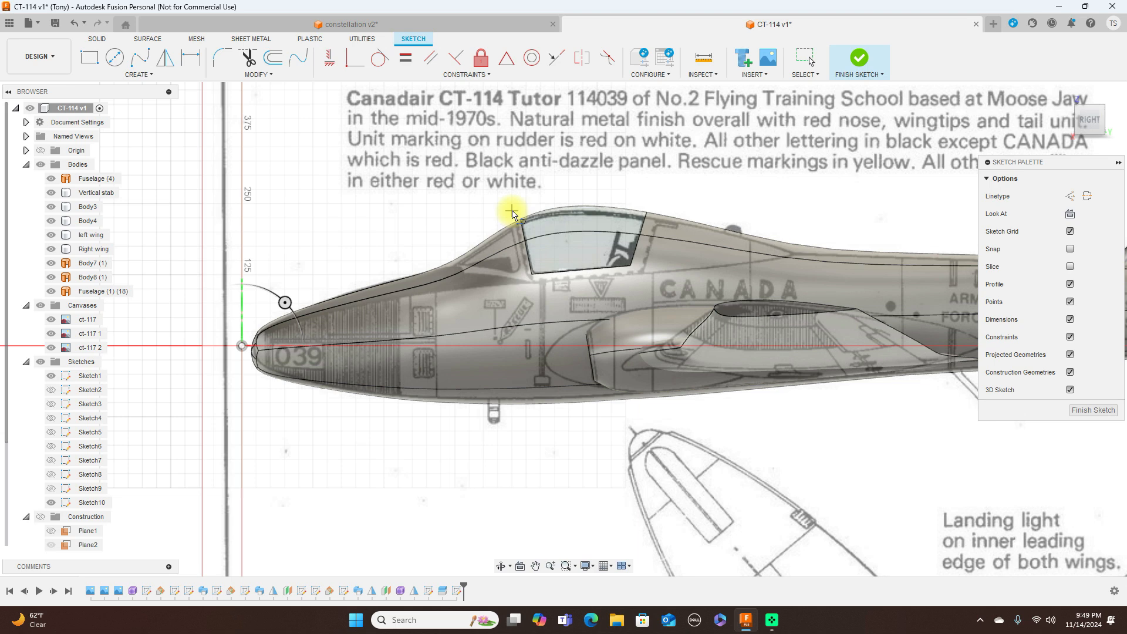
left_click(512, 211)
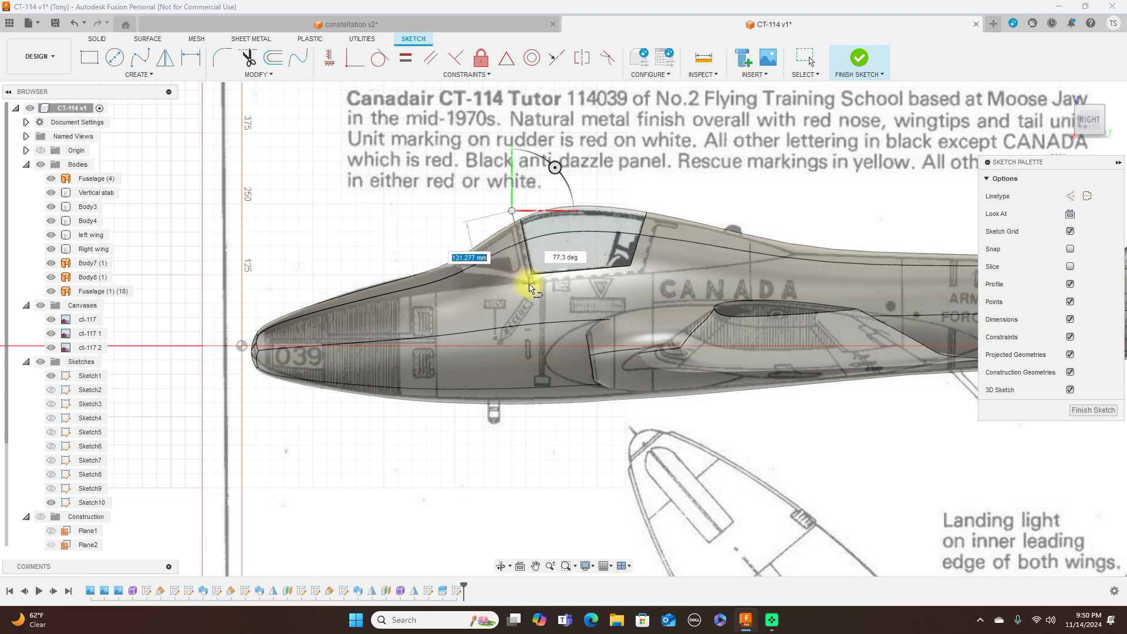
left_click(530, 287)
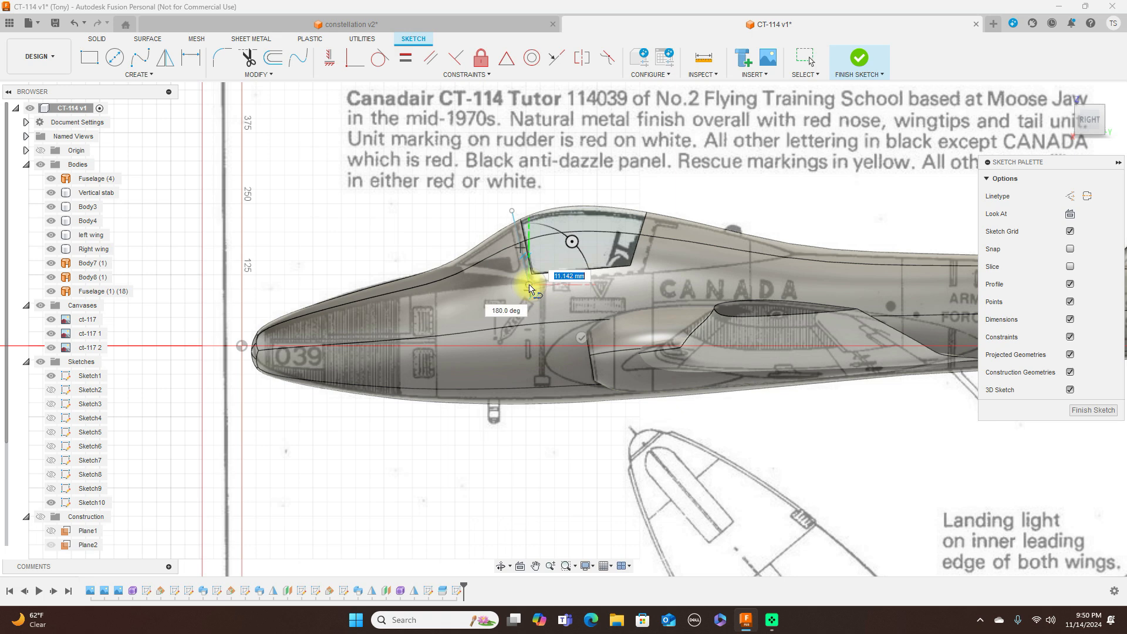
right_click(530, 287)
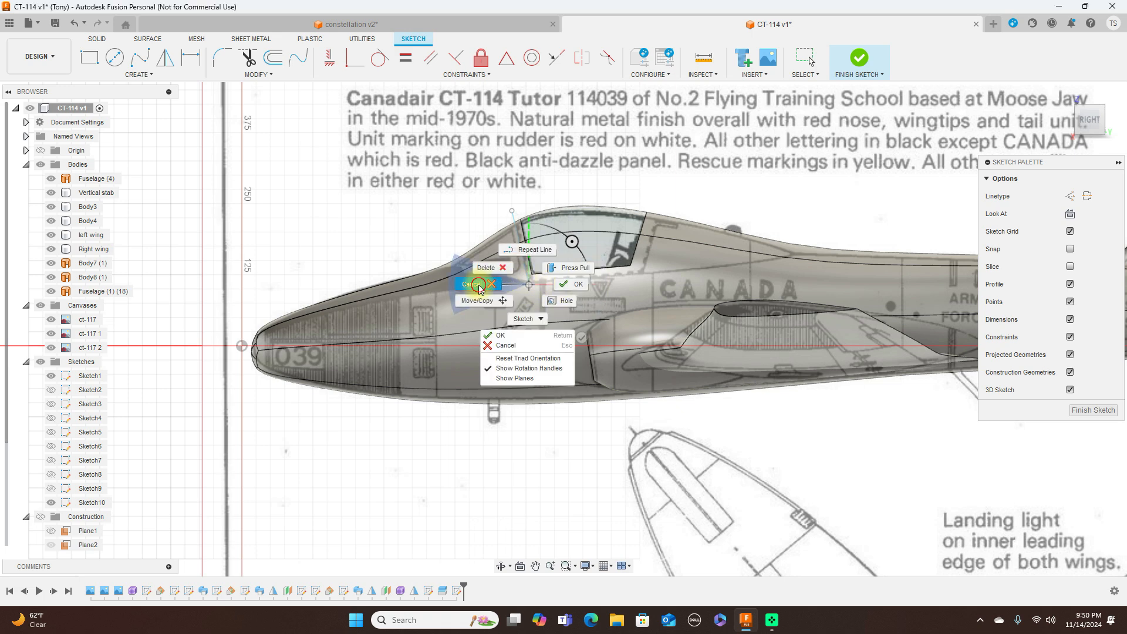
left_click(478, 285)
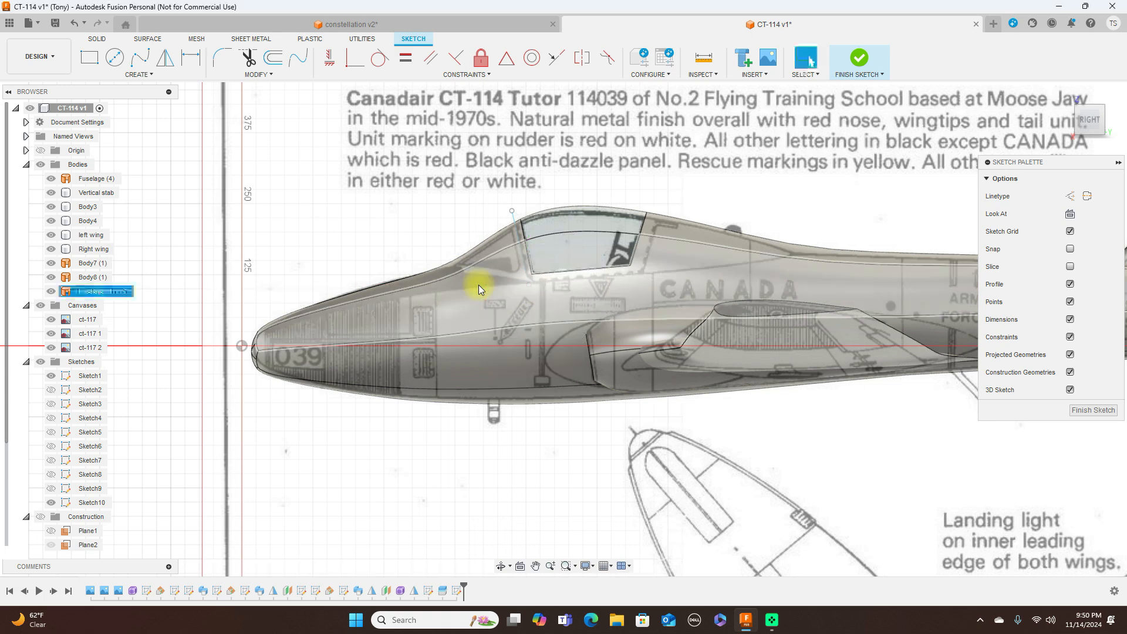
Step: Draw a spline from the front line's lower end back along the canopy sill and up past the rear fuselage roof, finishing the sketch
left_click(146, 61)
left_click(529, 285)
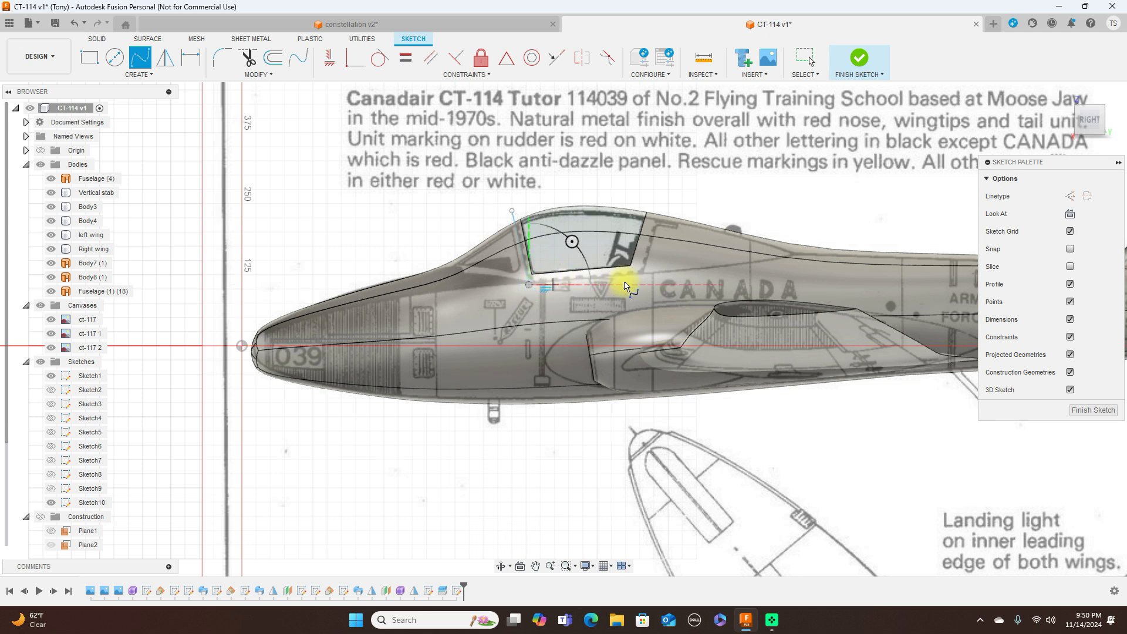
left_click(665, 270)
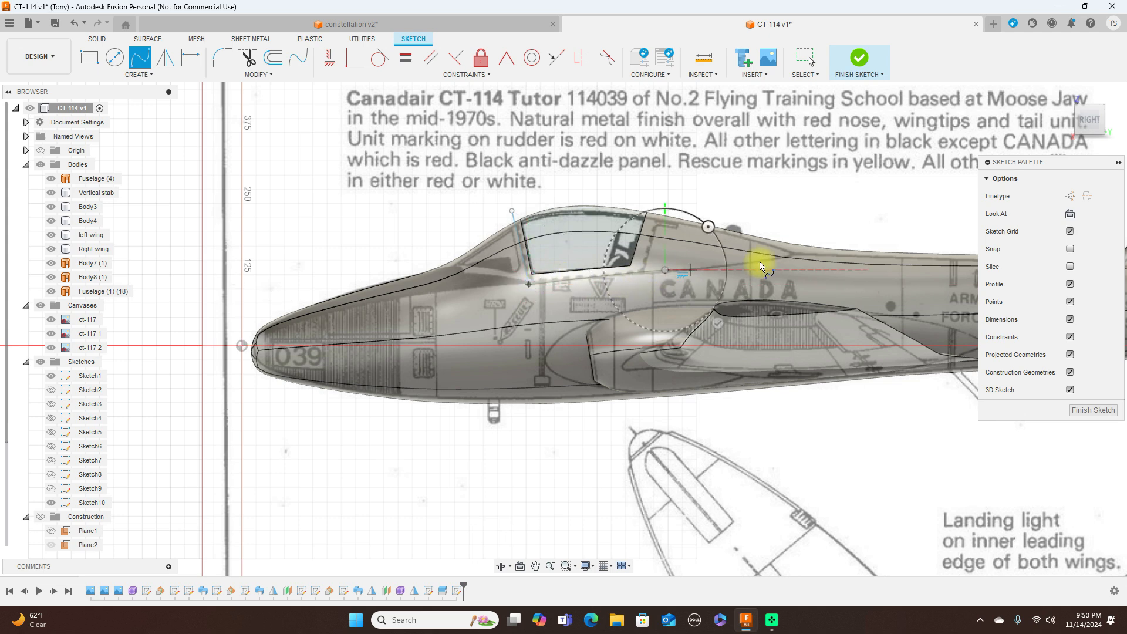
left_click(760, 263)
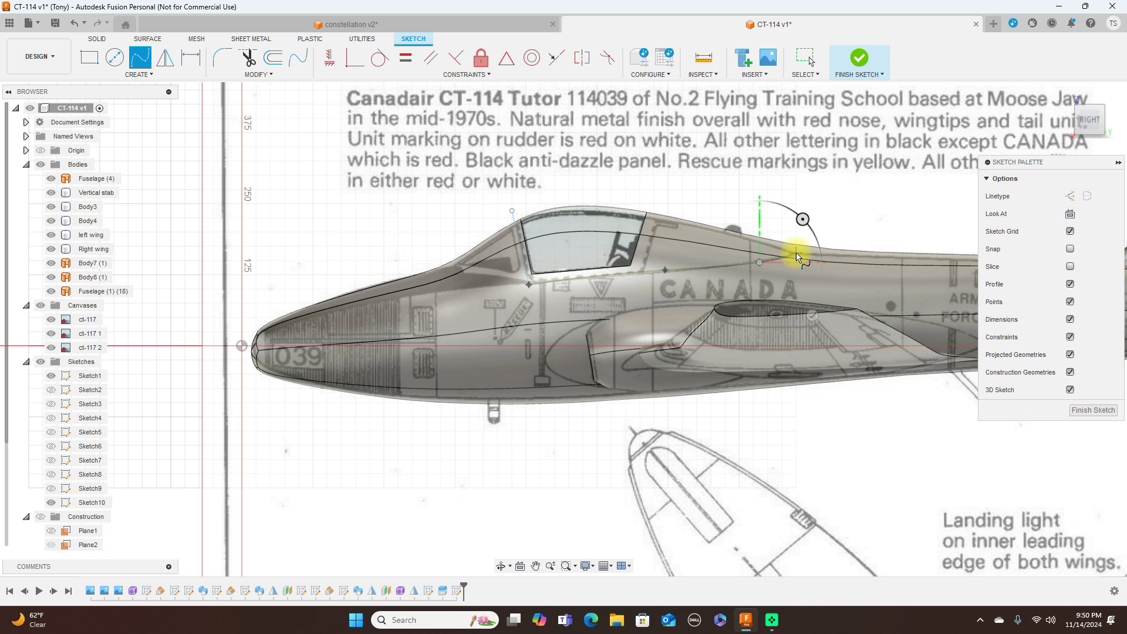
left_click(830, 240)
right_click(830, 239)
left_click(863, 239)
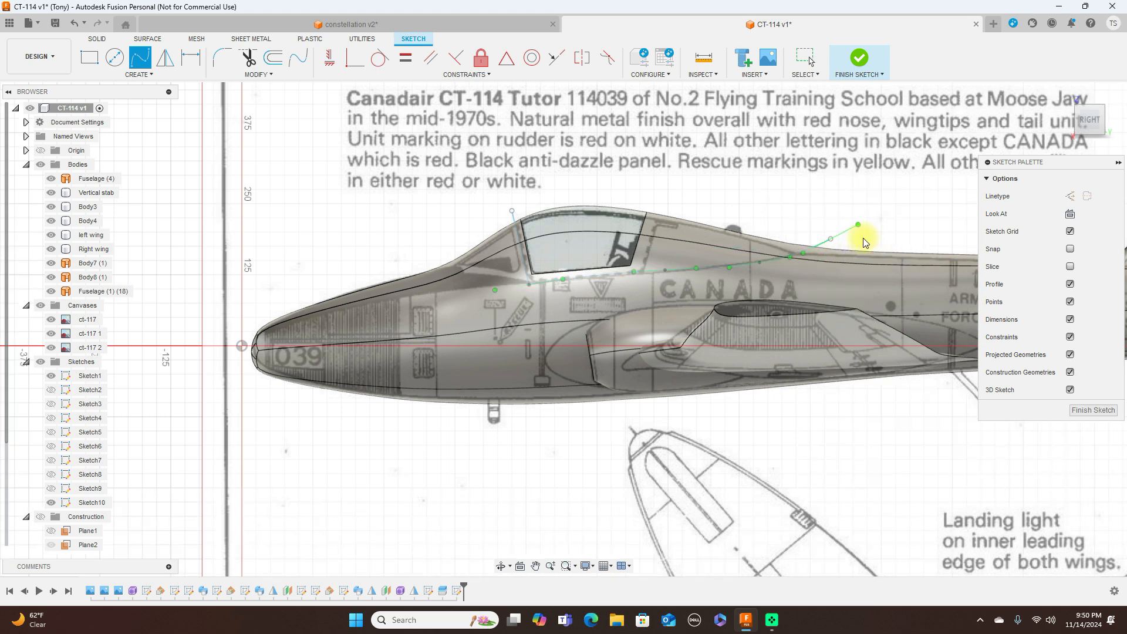
left_click(851, 66)
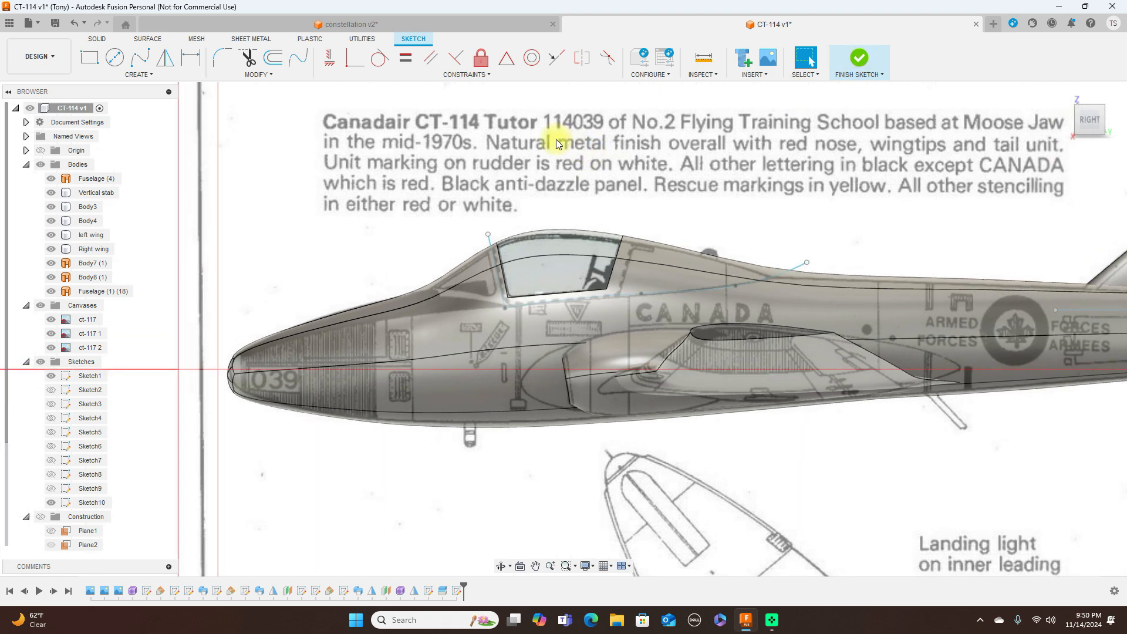
Step: Try to split the left wing body with the canopy frame sketch, extending the splitting tool
left_click(353, 62)
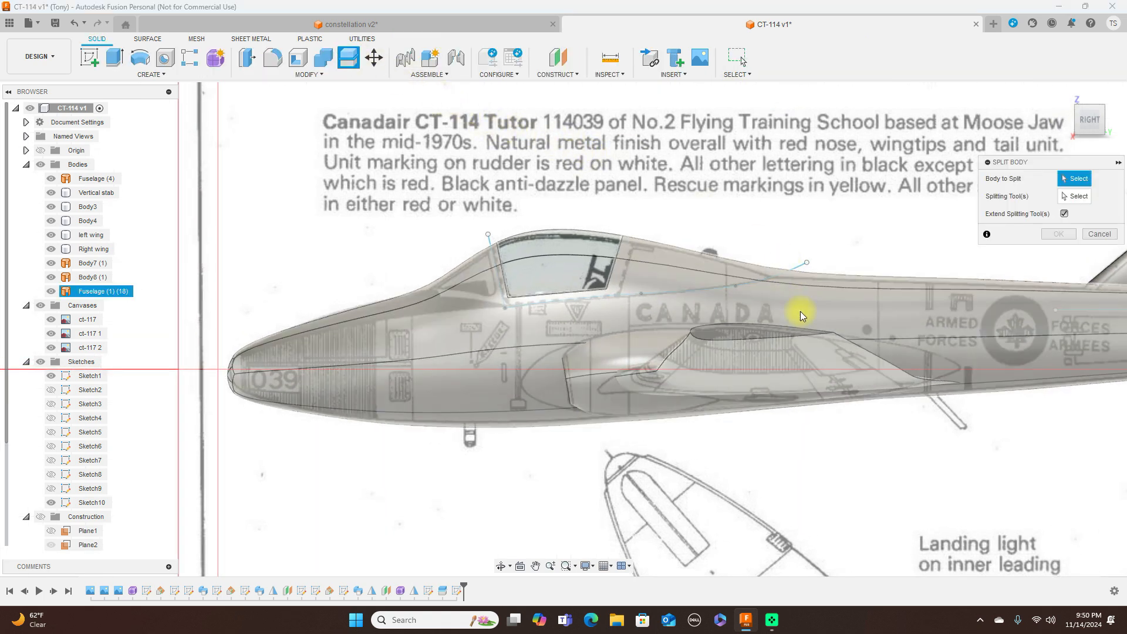
left_click(802, 324)
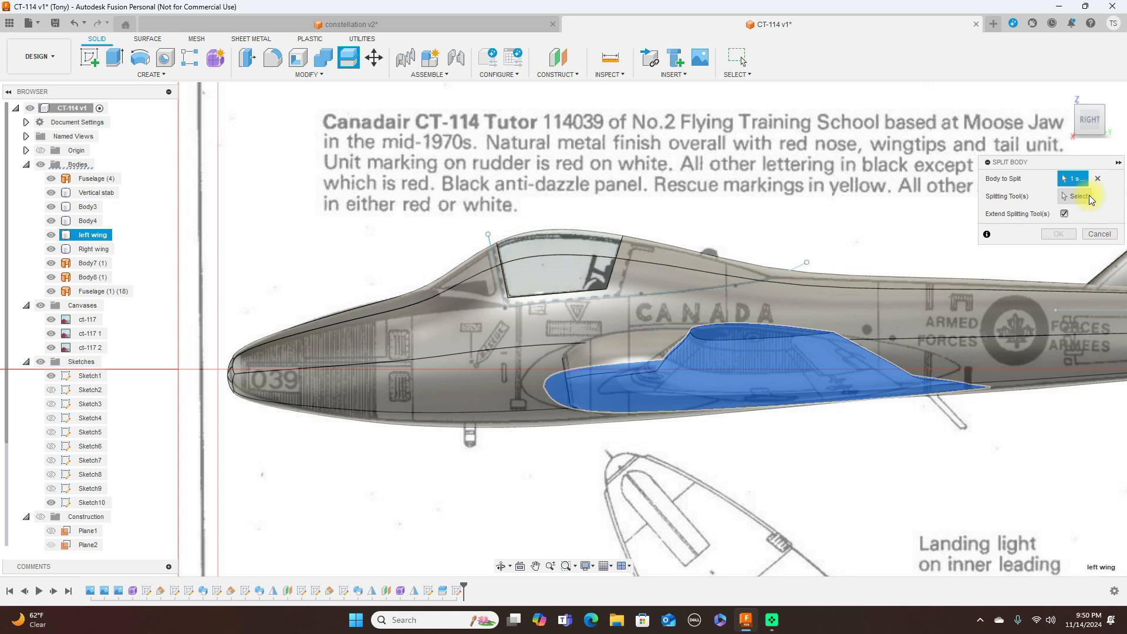
left_click(1090, 199)
left_click(807, 265)
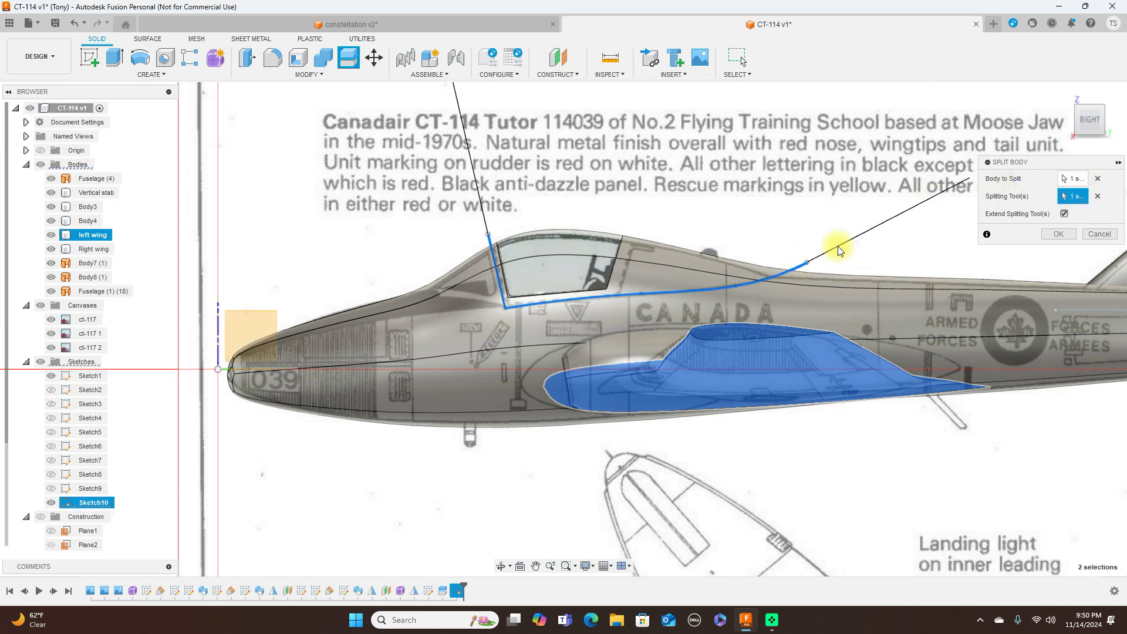
left_click(1061, 234)
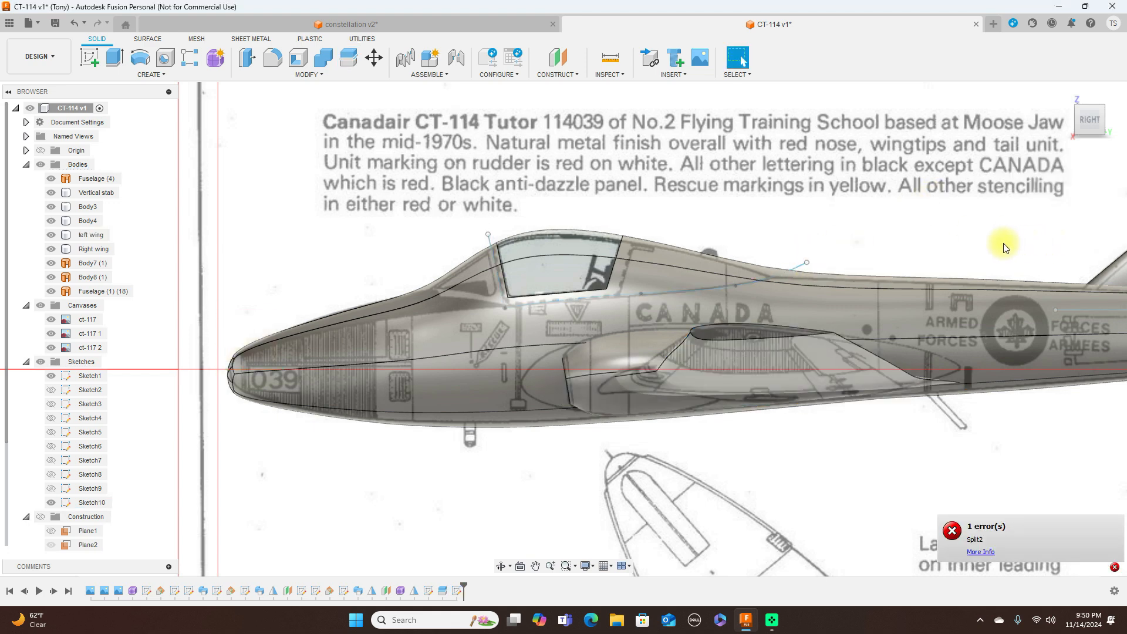
Step: Split the fuselage body with the canopy frame sketch, extending the splitting tool, and return to the right side view
scroll(795, 253, "up", 2)
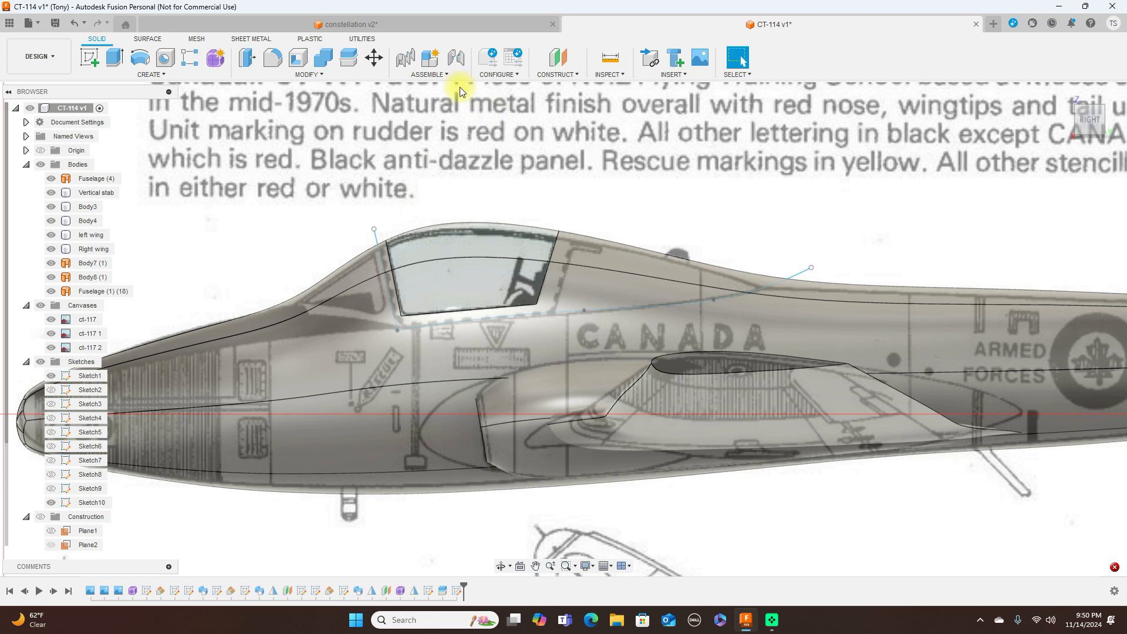
left_click(350, 58)
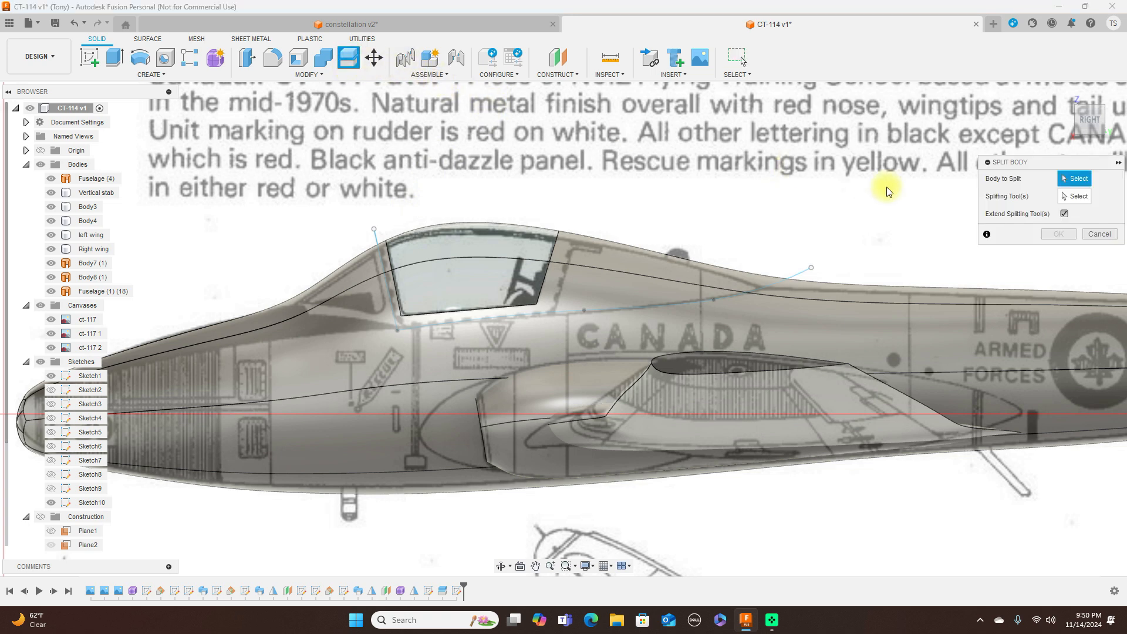
left_click(756, 312)
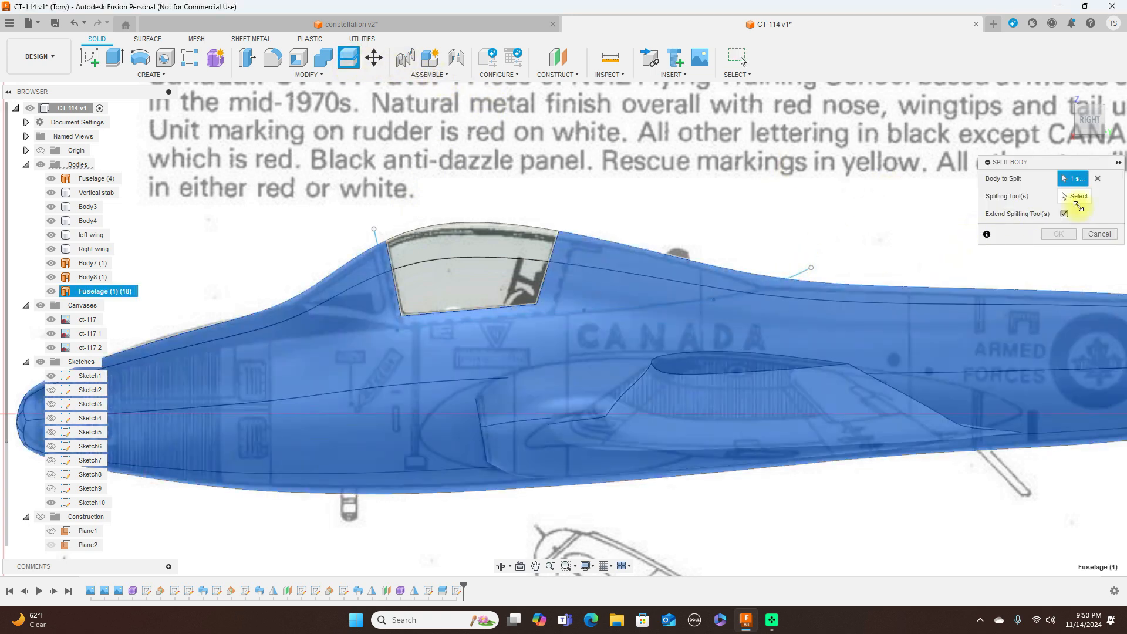
left_click(1077, 197)
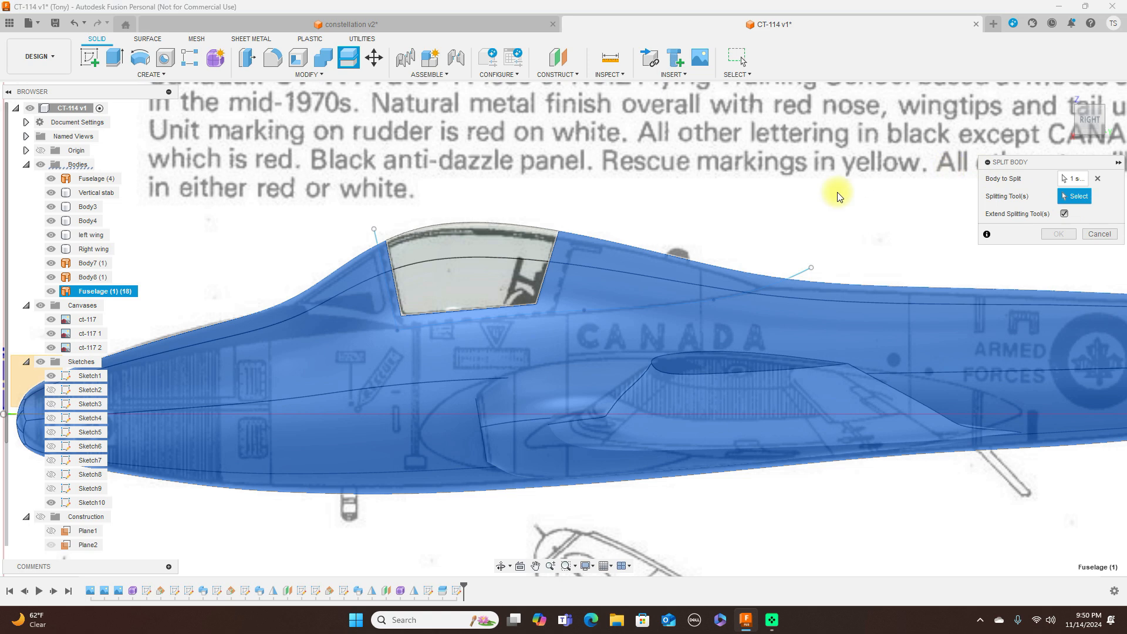
left_click(802, 275)
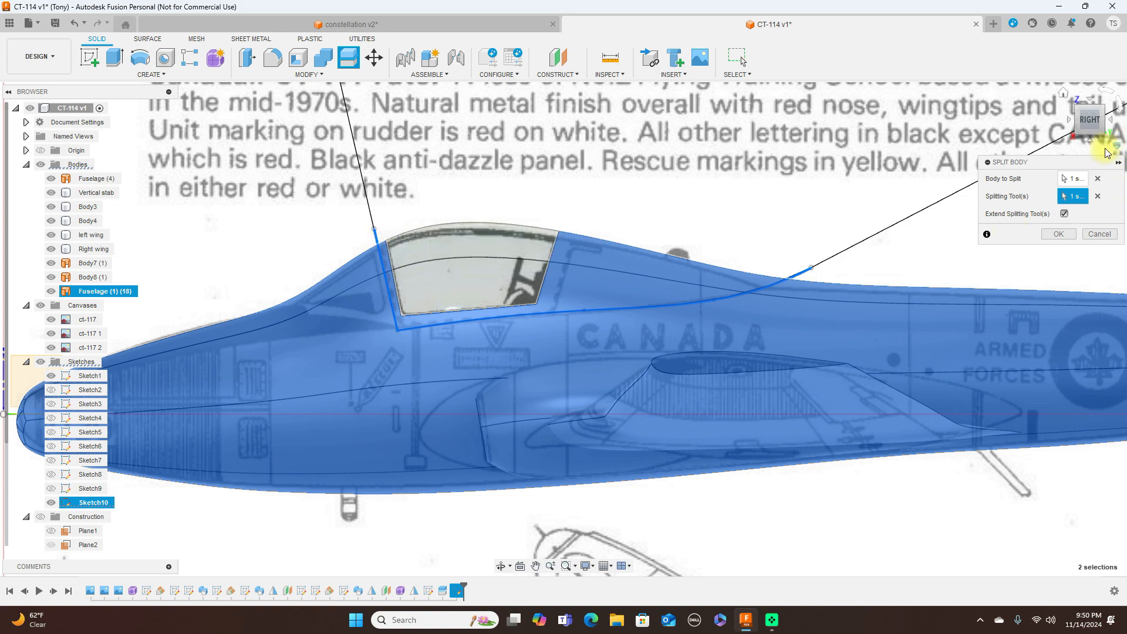
mouse_move(1092, 113)
left_mouse_down()
mouse_move(1081, 187)
mouse_move(1093, 115)
left_mouse_up()
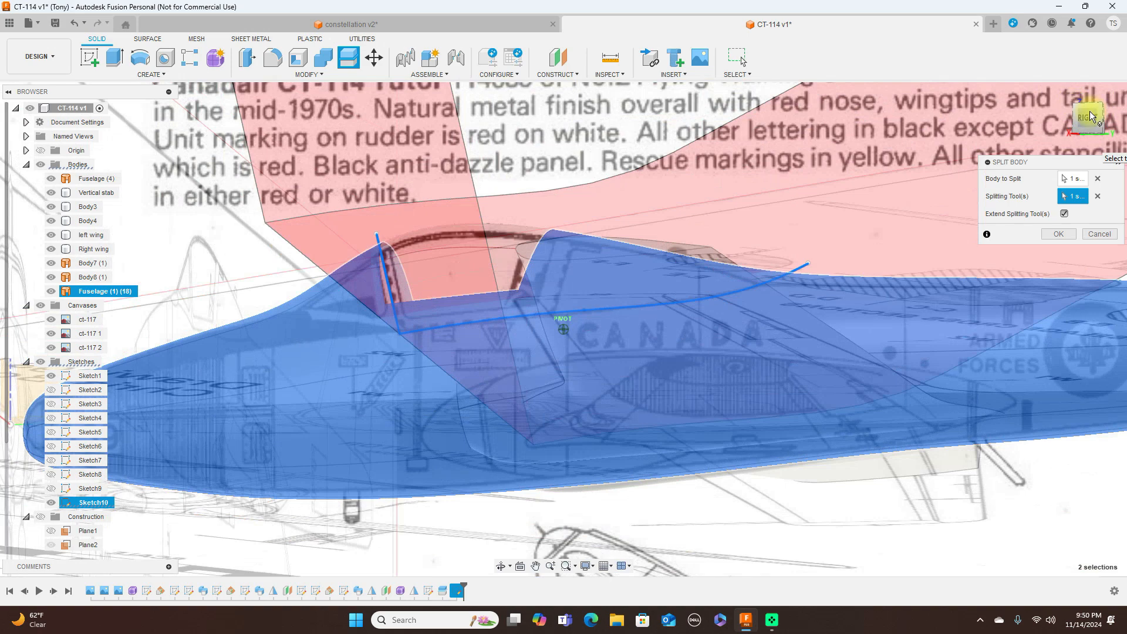
left_click(1059, 233)
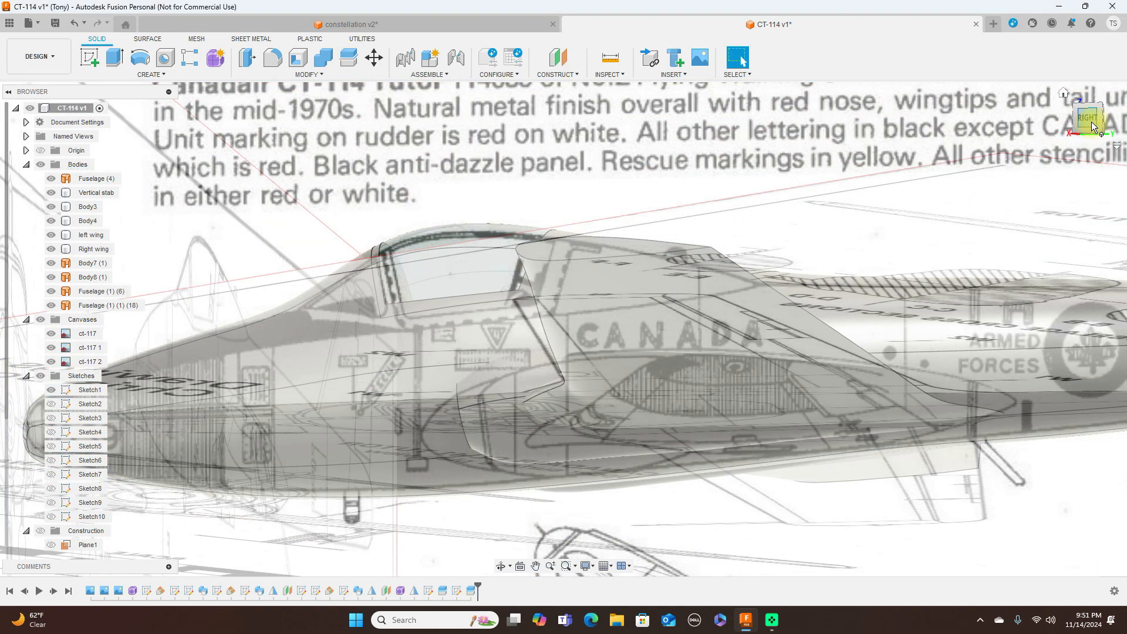
left_click(1091, 122)
scroll(706, 157, "down", 2)
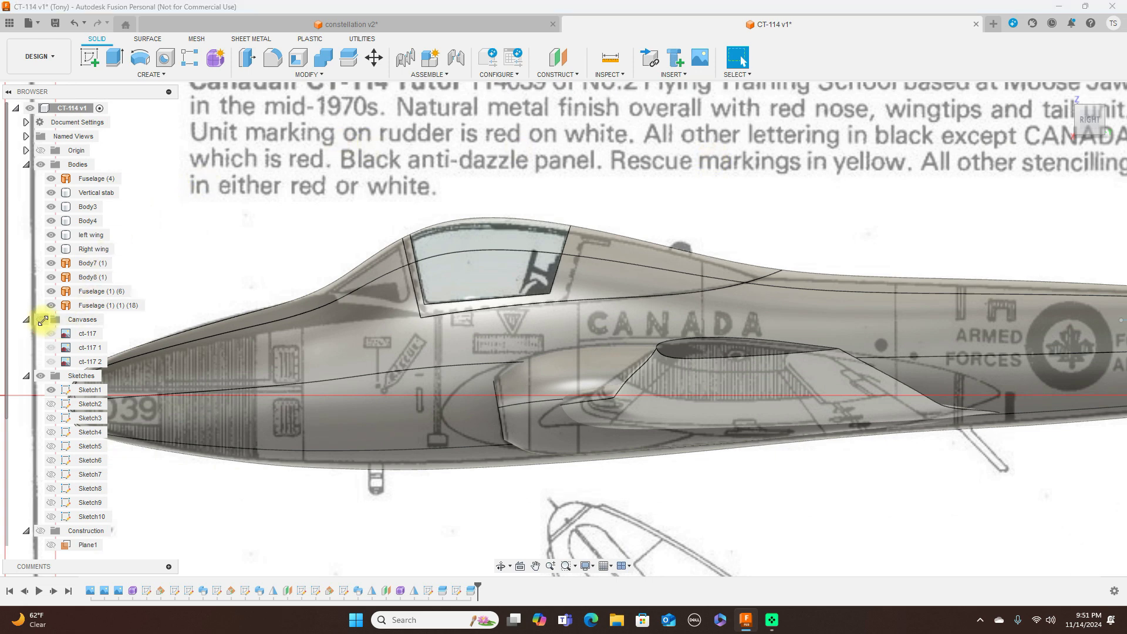
Step: Toggle the reference canvases, leaving them shown, and switch the visual style to Shaded without edges
left_click(41, 320)
left_click(42, 320)
key("4")
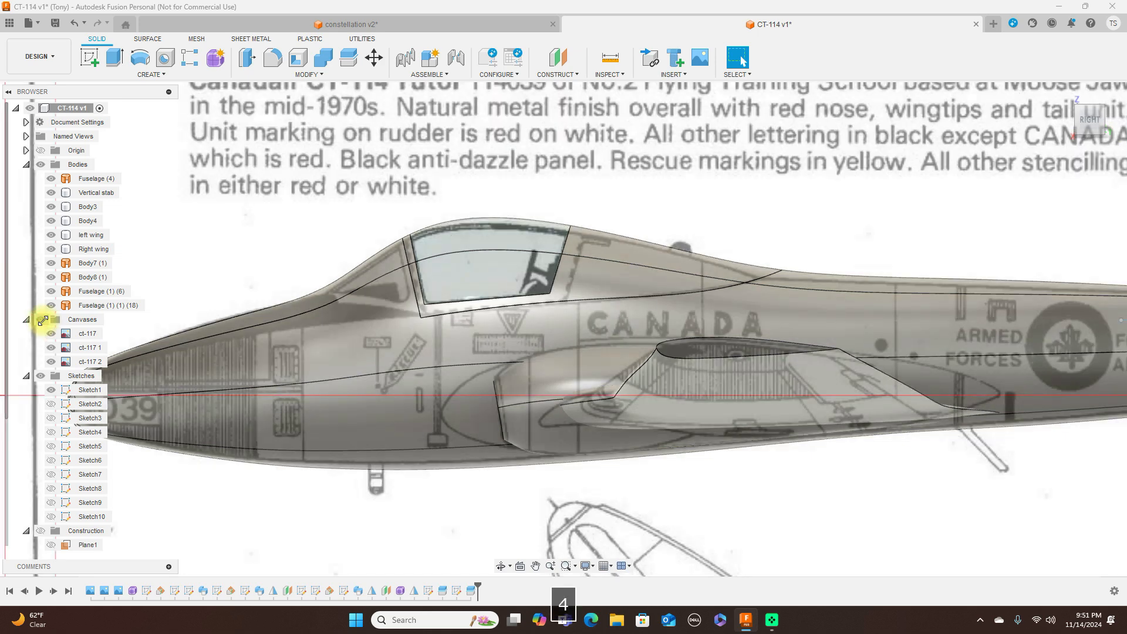
key("ctrl+4")
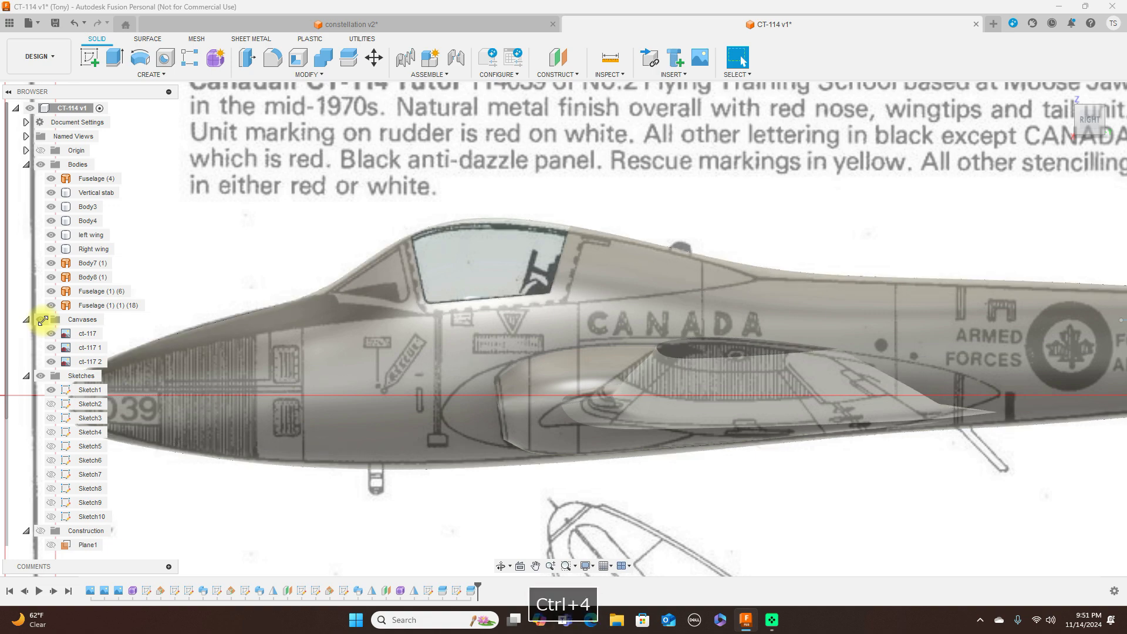
Step: Compare the aircraft model with the reference drawings in the right side and front views
left_click(362, 358)
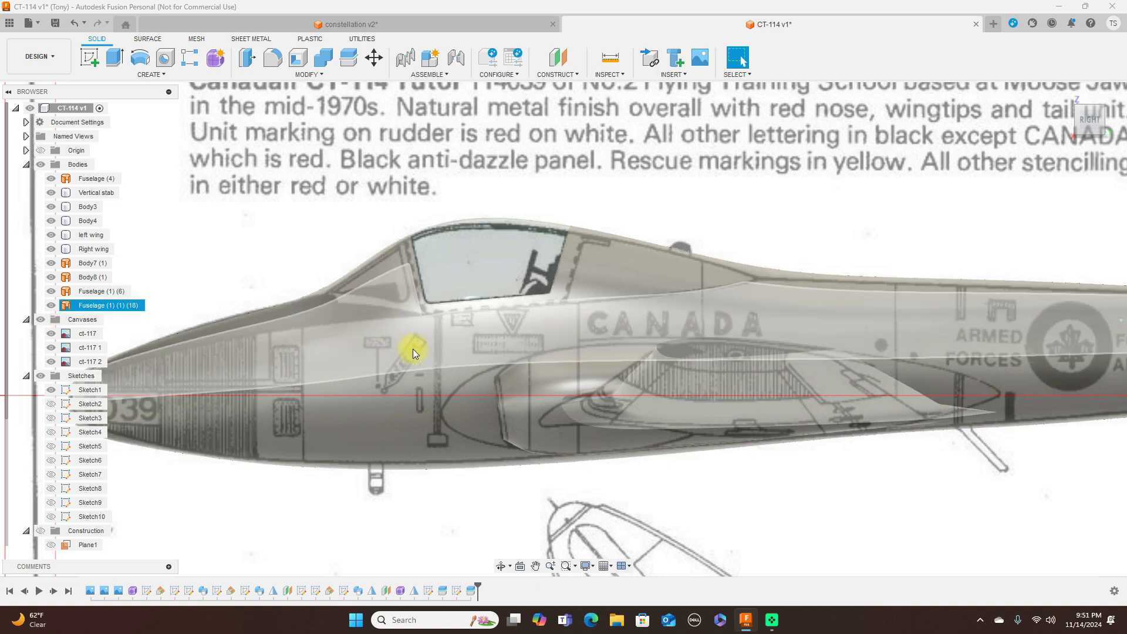
scroll(419, 345, "down", 3)
scroll(419, 342, "down", 3)
left_click(587, 213)
middle_click_drag(596, 207, 642, 245)
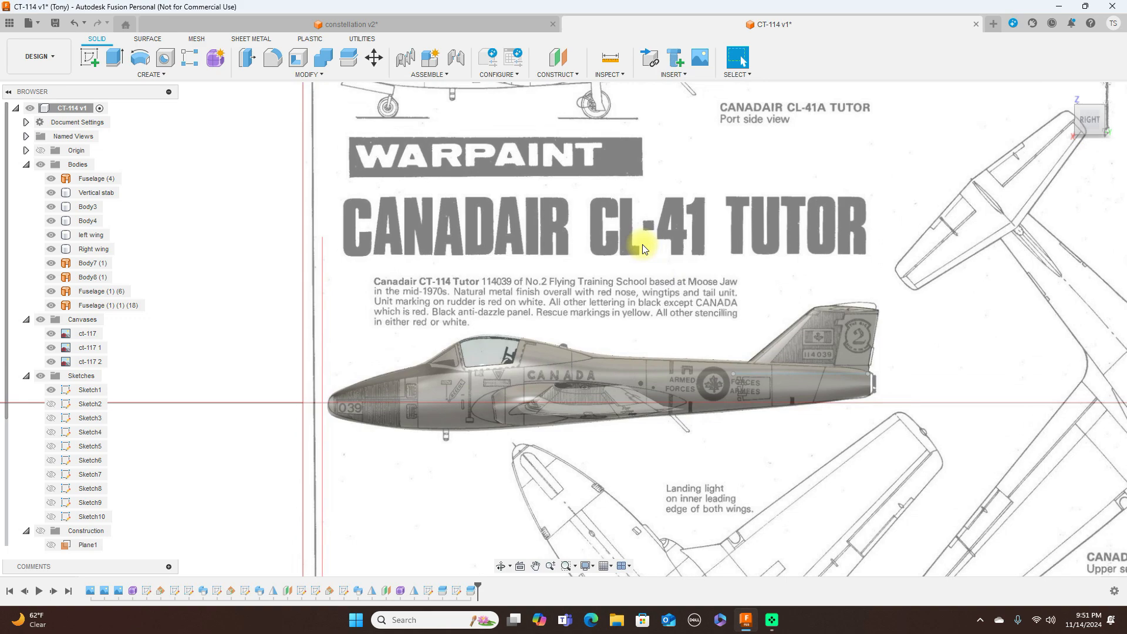
scroll(884, 184, "up", 2)
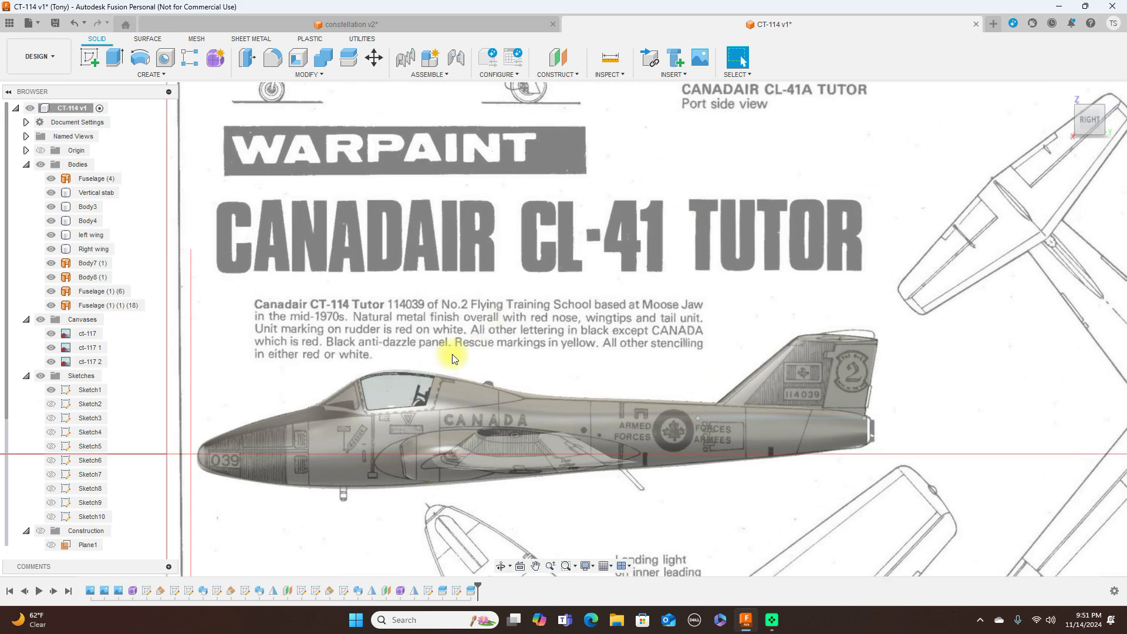
left_click(458, 388)
scroll(649, 368, "up", 1)
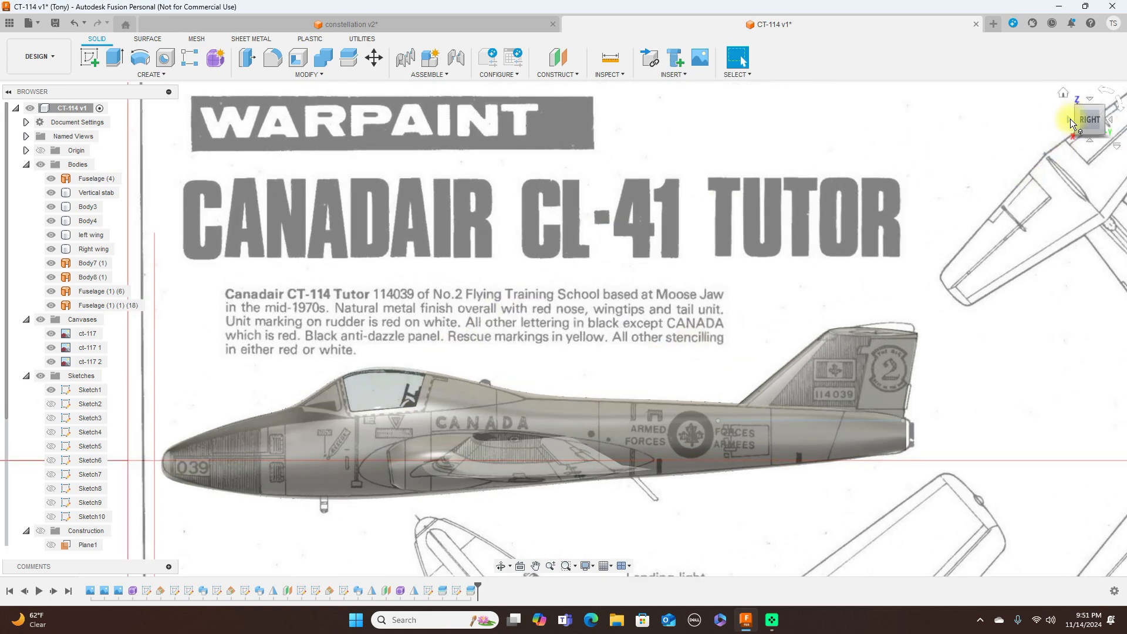
left_click(1070, 119)
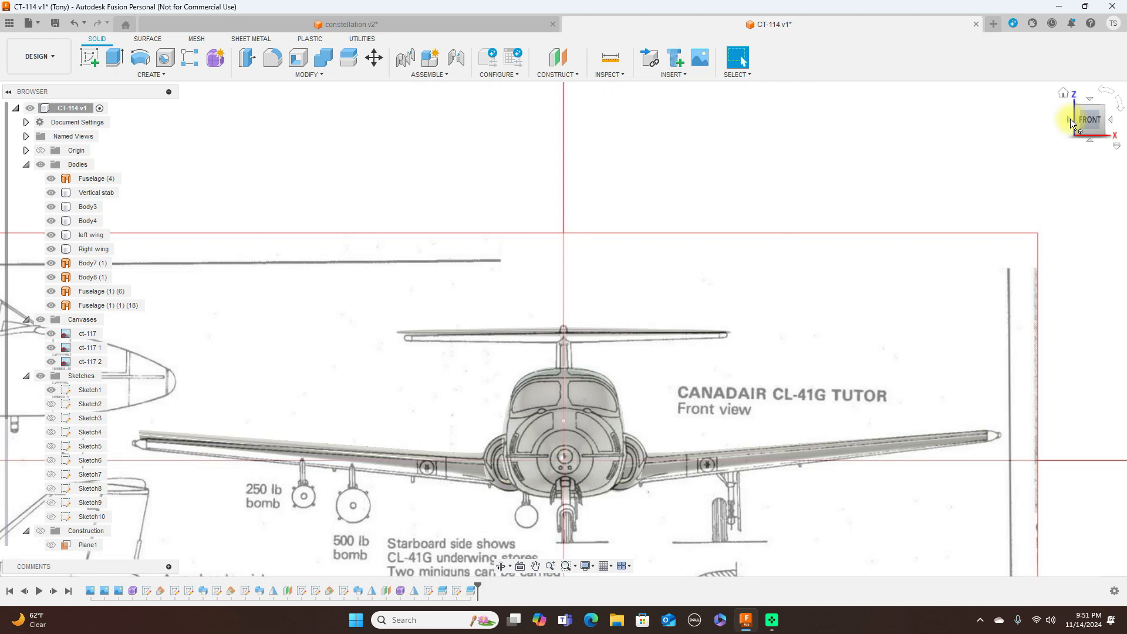
left_click(1115, 122)
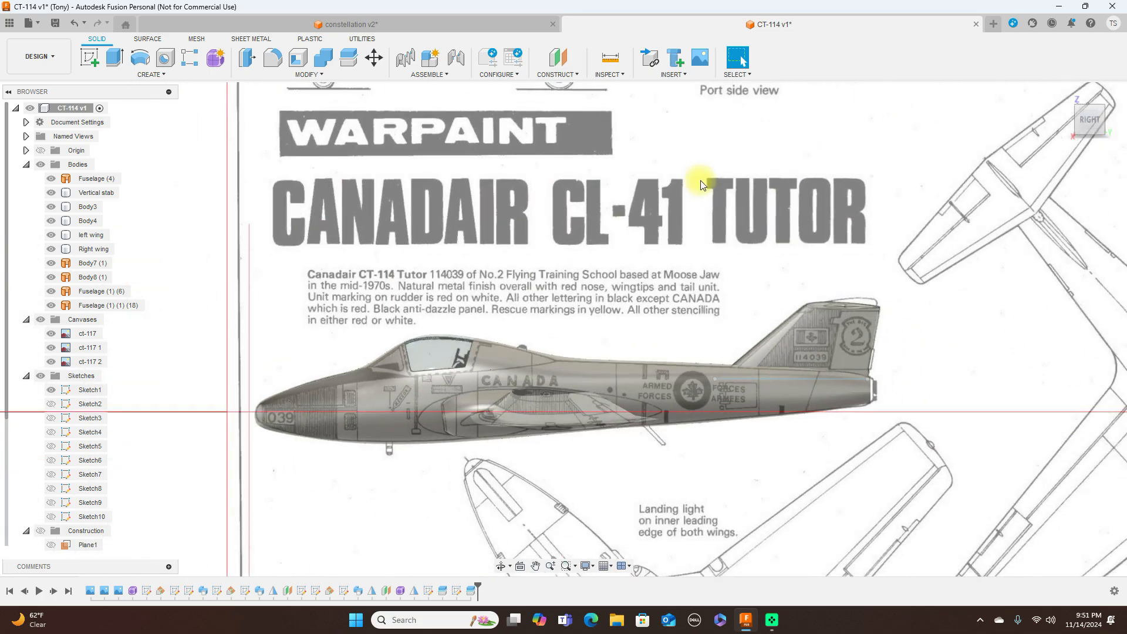
mouse_move(1082, 125)
left_mouse_down()
mouse_move(8, 143)
mouse_move(1082, 114)
left_mouse_up()
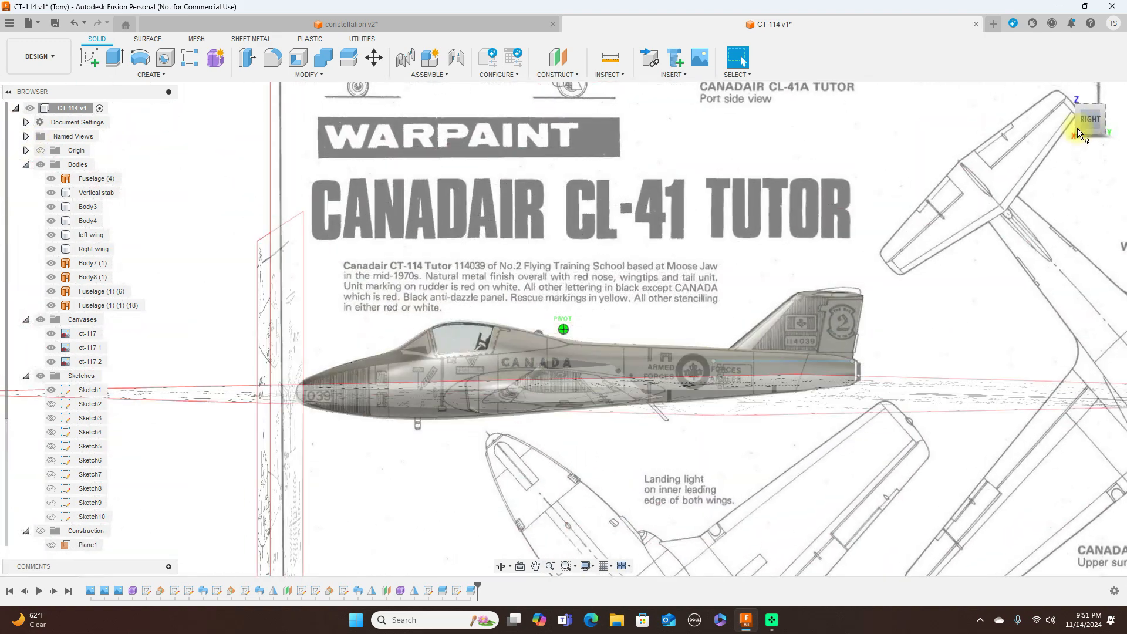
left_click(1083, 121)
scroll(532, 227, "up", 2)
middle_click_drag(532, 236, 574, 187)
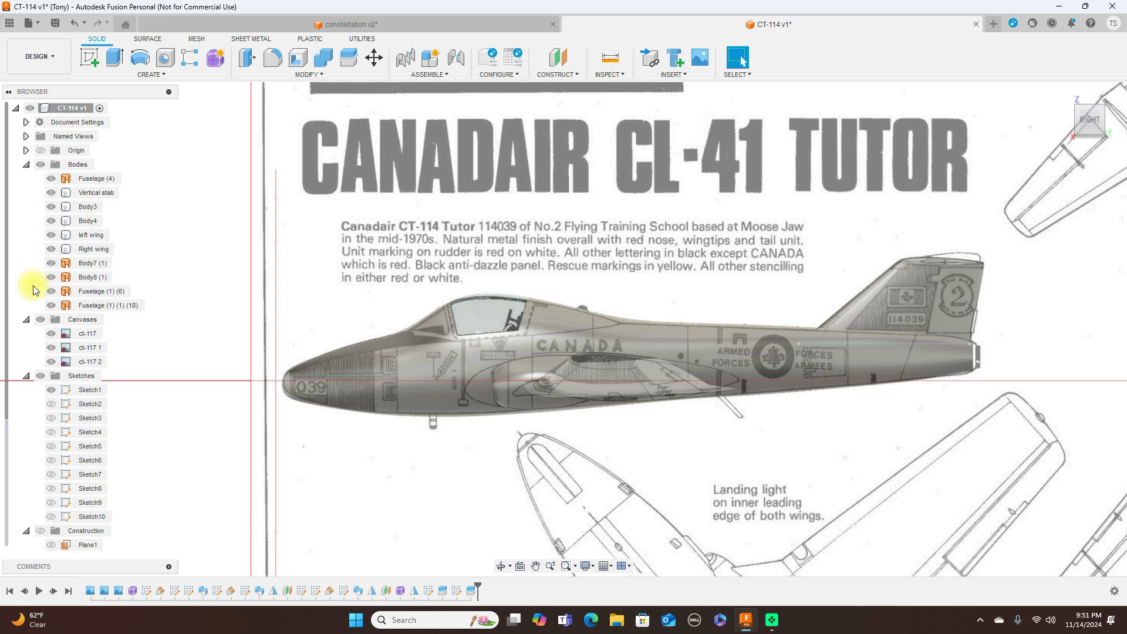
Step: Hide the reference canvases and all sketches, and collapse the sketches folder
left_click(40, 319)
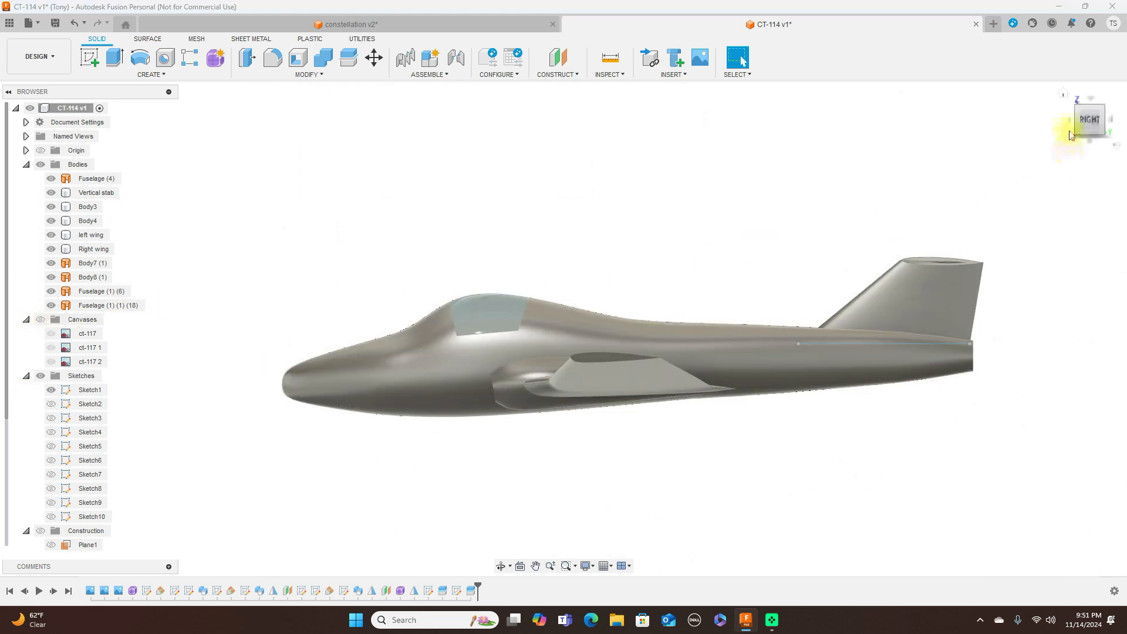
left_click(1077, 125)
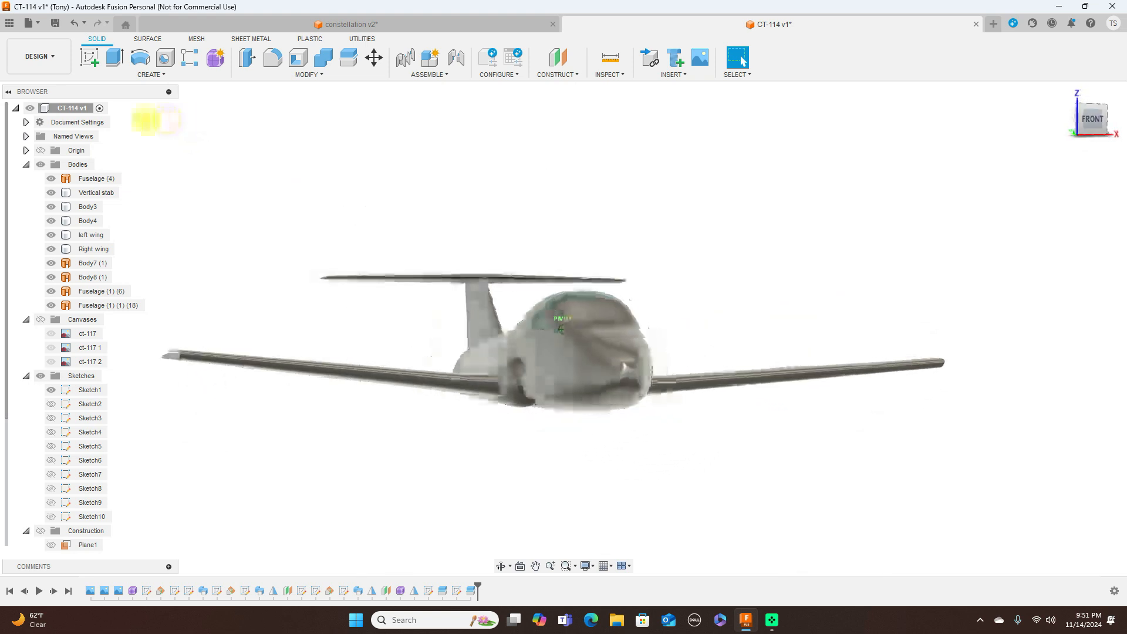
left_click_drag(118, 124, 25, 136)
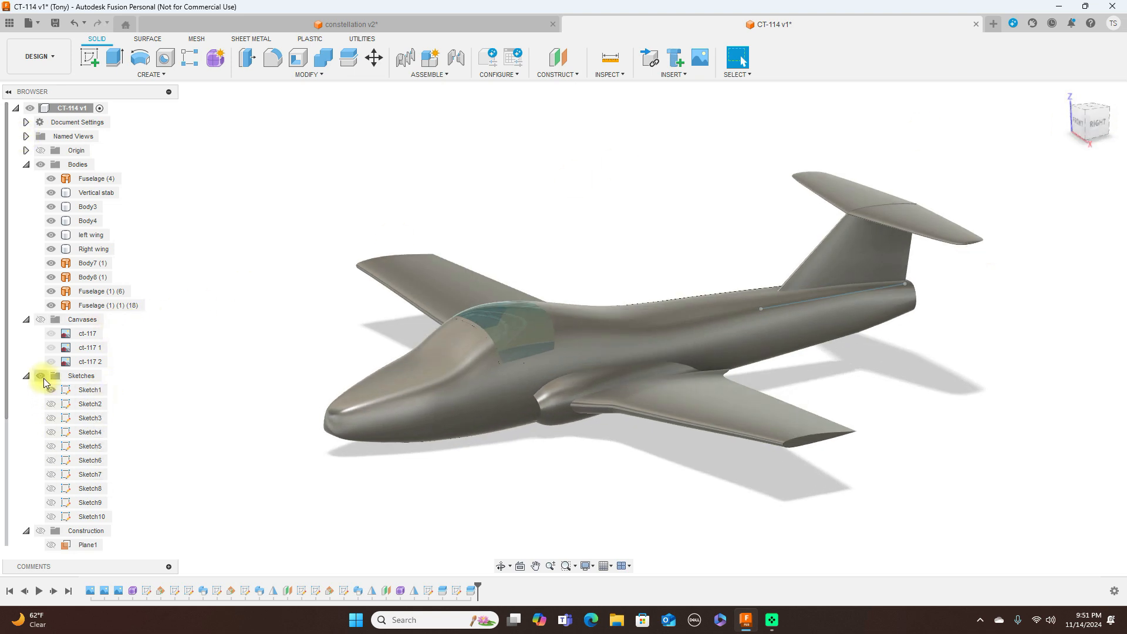
left_click(27, 376)
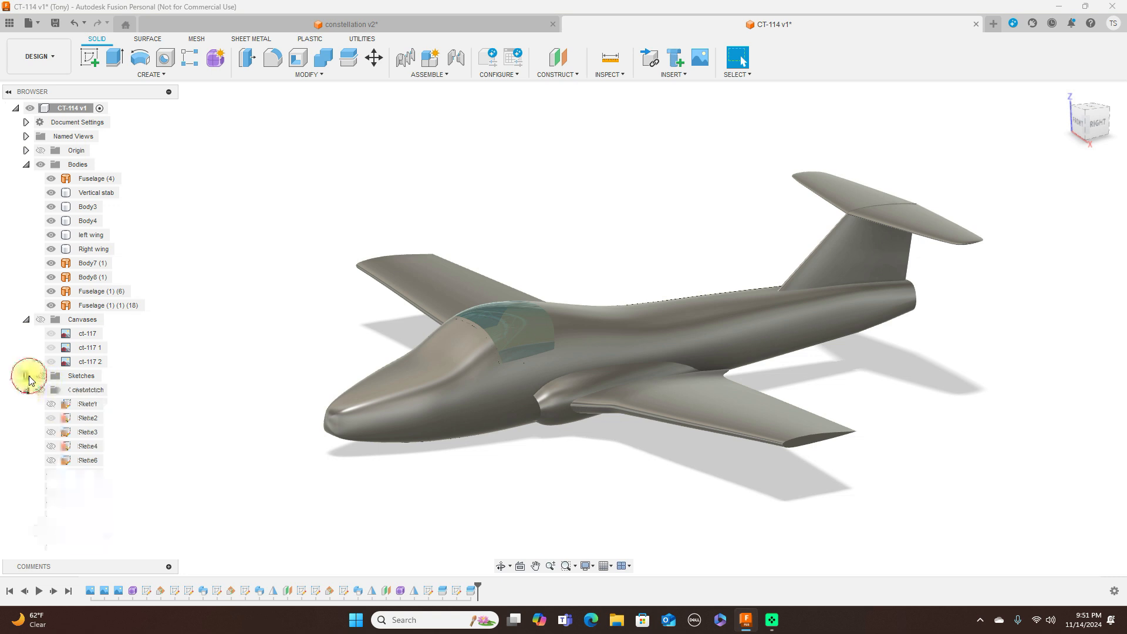
left_click(29, 392)
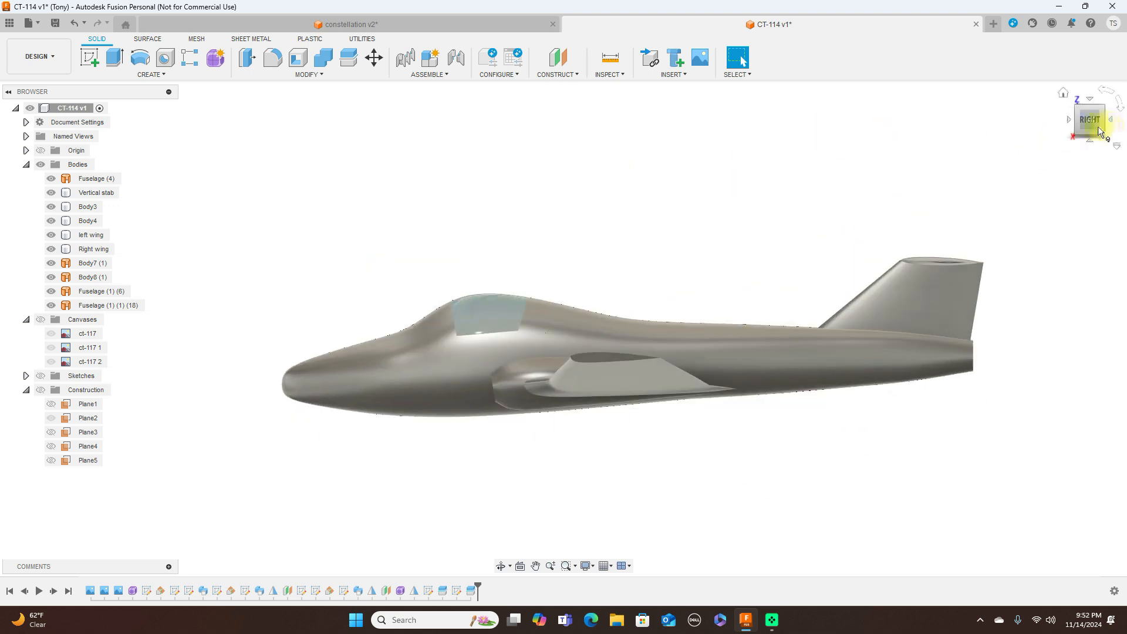
Step: Examine the bare aircraft model from the back, the side and several oblique angles, returning to the right side view
left_click(1078, 123)
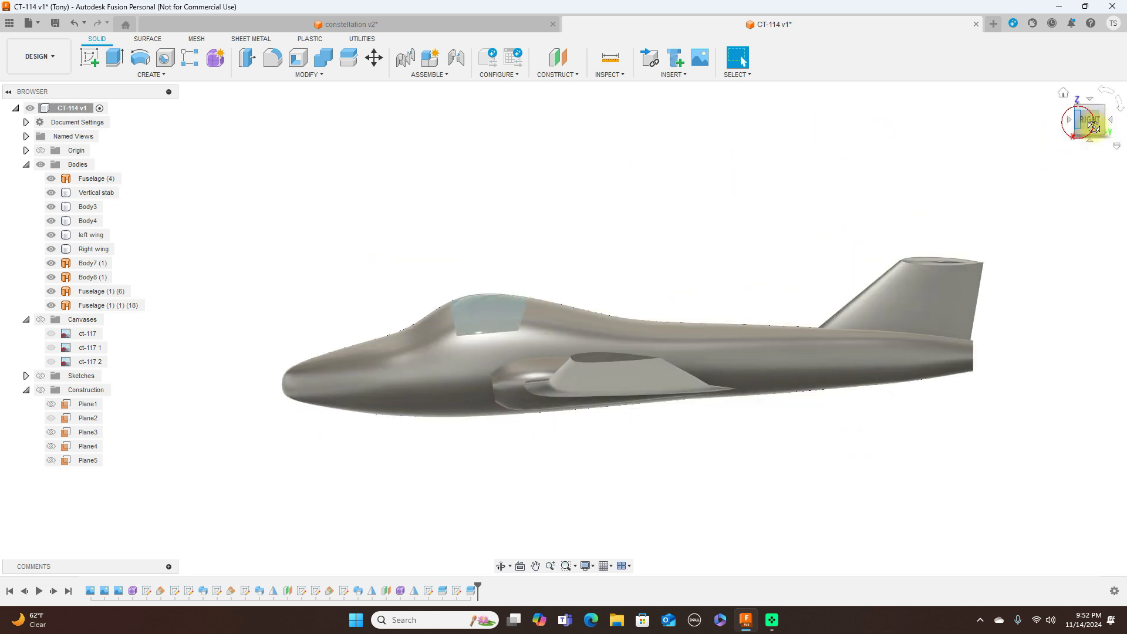
mouse_move(125, 132)
middle_mouse_down("shift")
mouse_move(136, 121)
mouse_move(67, 122)
mouse_move(1039, 126)
mouse_move(927, 124)
middle_mouse_up("shift")
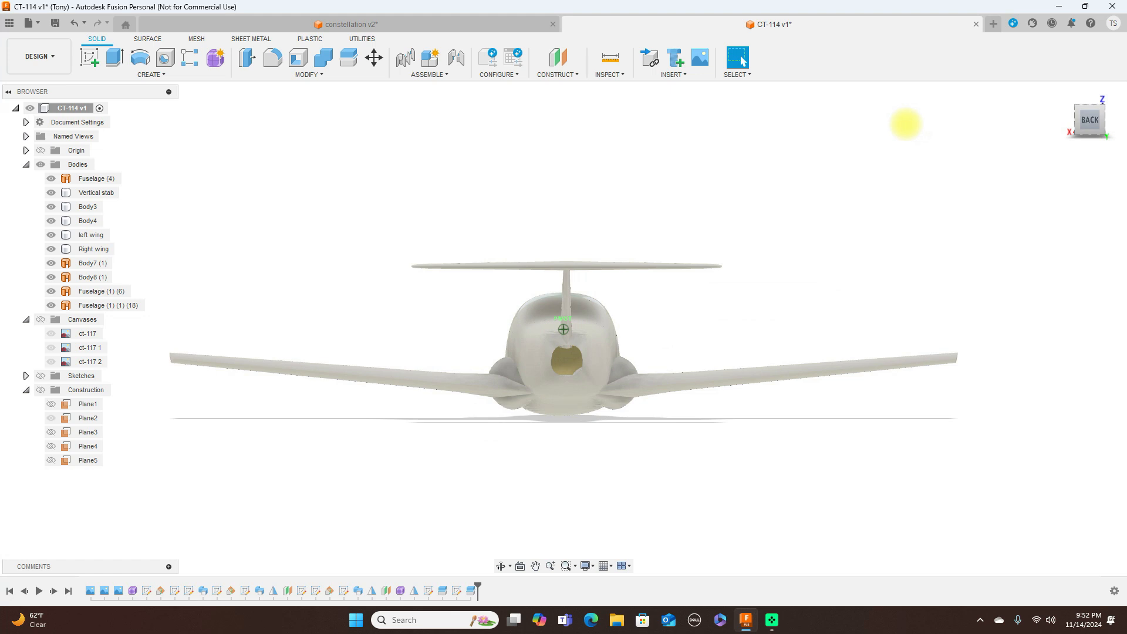
left_click(1080, 124)
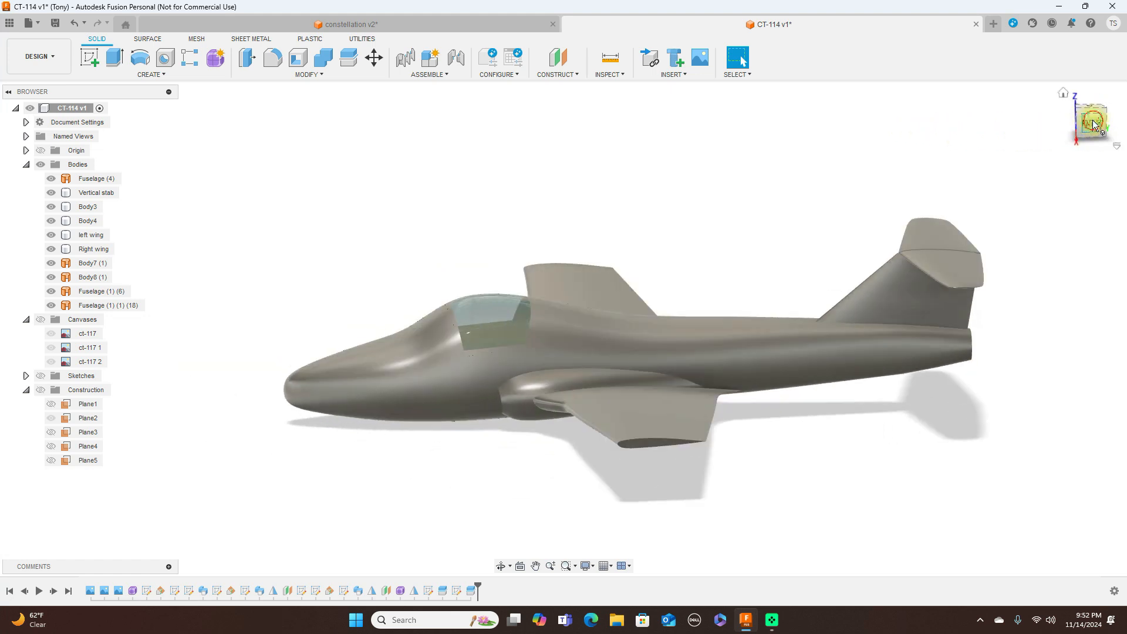
mouse_move(1081, 121)
left_mouse_down()
mouse_move(1099, 121)
mouse_move(34, 124)
mouse_move(89, 145)
mouse_move(100, 118)
mouse_move(10, 108)
mouse_move(1099, 126)
mouse_move(1118, 169)
mouse_move(35, 150)
mouse_move(129, 114)
mouse_move(91, 96)
mouse_move(47, 104)
mouse_move(1103, 121)
mouse_move(1077, 125)
mouse_move(1108, 150)
mouse_move(81, 146)
mouse_move(101, 157)
mouse_move(82, 178)
mouse_move(1086, 124)
mouse_move(926, 110)
mouse_move(18, 129)
mouse_move(59, 123)
mouse_move(25, 119)
mouse_move(25, 134)
mouse_move(1085, 126)
left_mouse_up()
left_click(1091, 125)
left_click_drag(33, 108, 1028, 114)
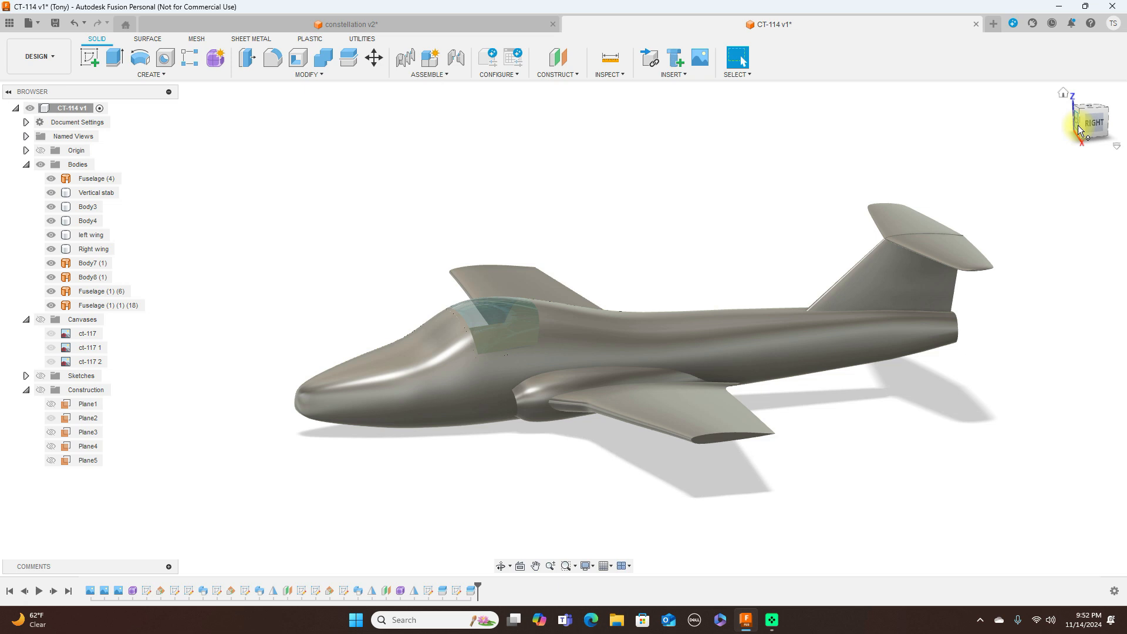
left_click(1080, 128)
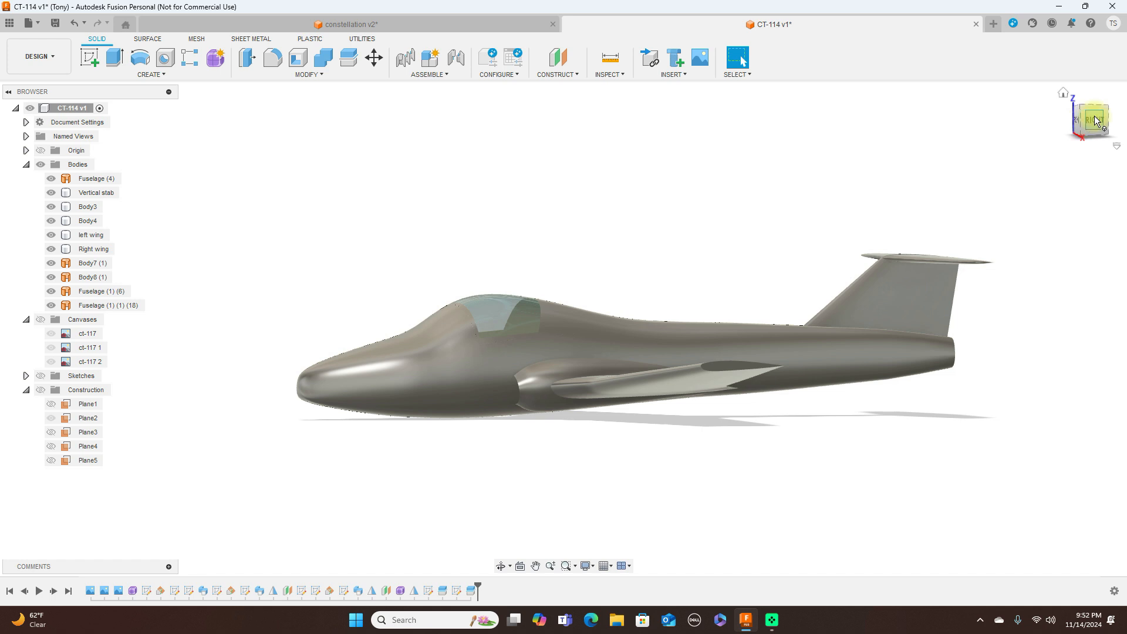
left_click(1095, 121)
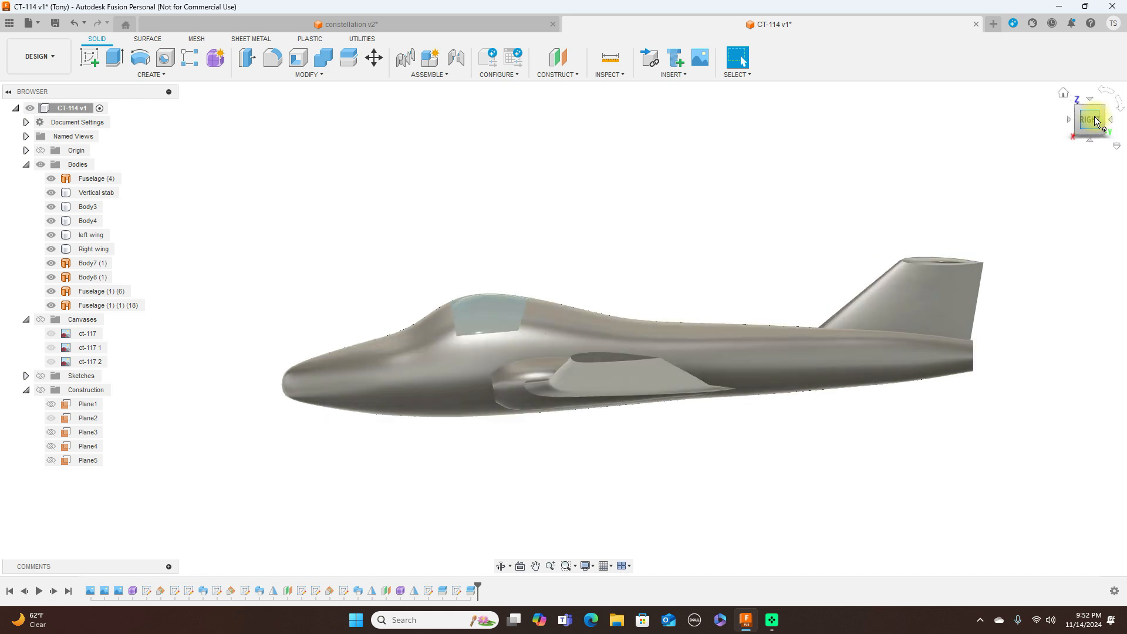
mouse_move(1087, 120)
left_mouse_down()
mouse_move(3, 132)
mouse_move(30, 109)
mouse_move(101, 112)
mouse_move(118, 126)
mouse_move(895, 170)
mouse_move(853, 178)
left_mouse_up()
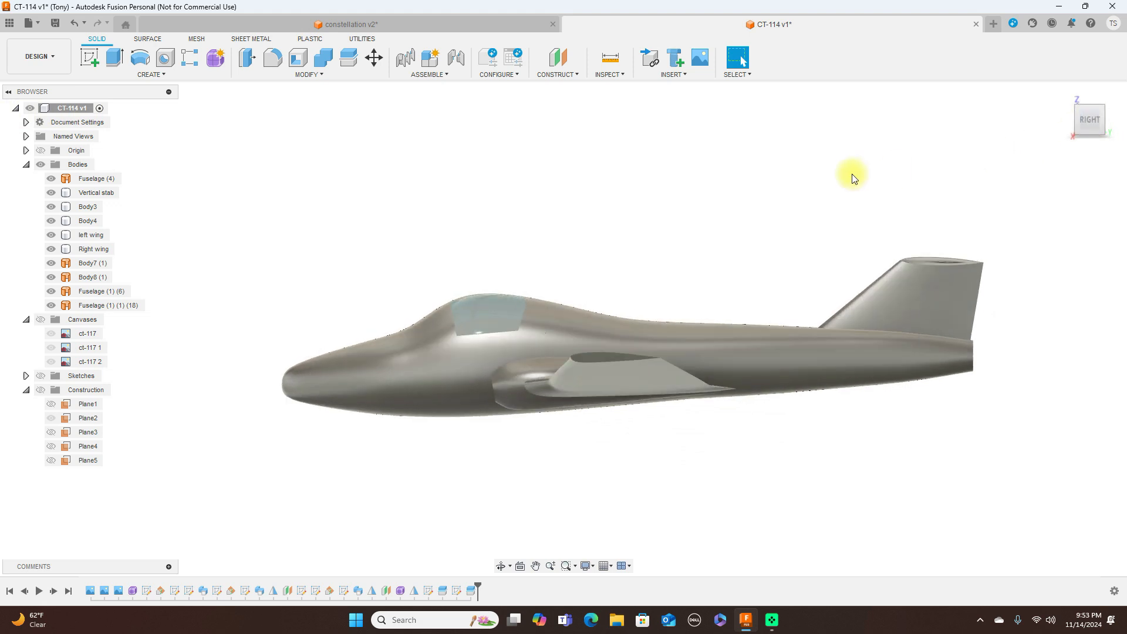